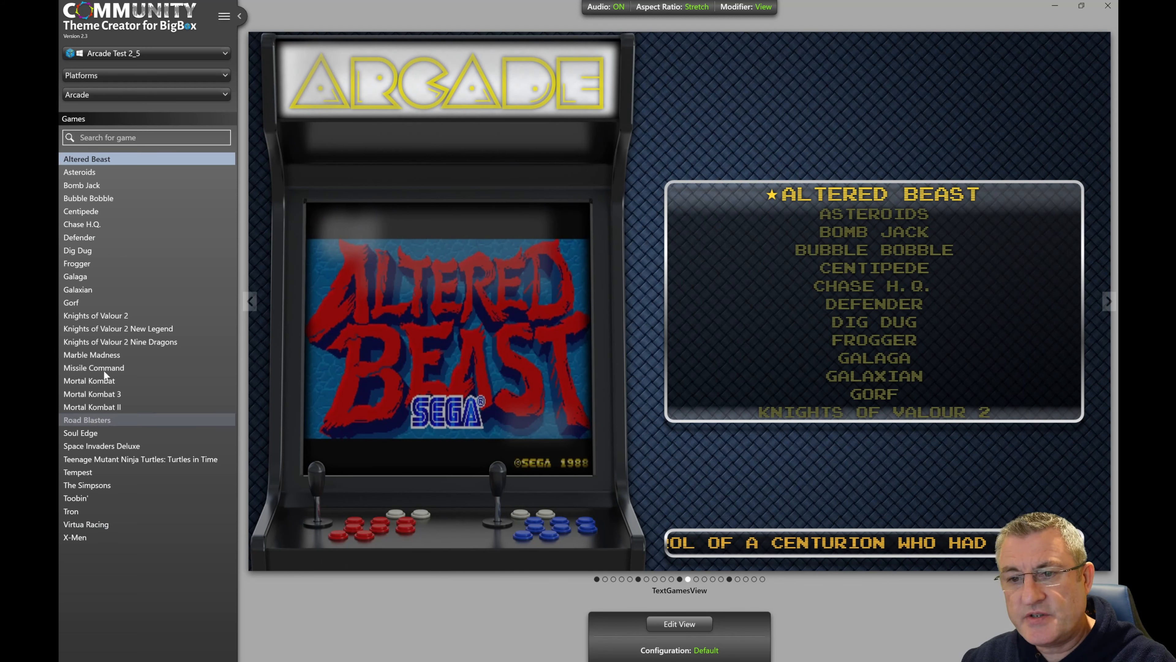
{"action": "left_click_drag", "start_coordinate": [130, 391], "coordinate": [108, 381]}
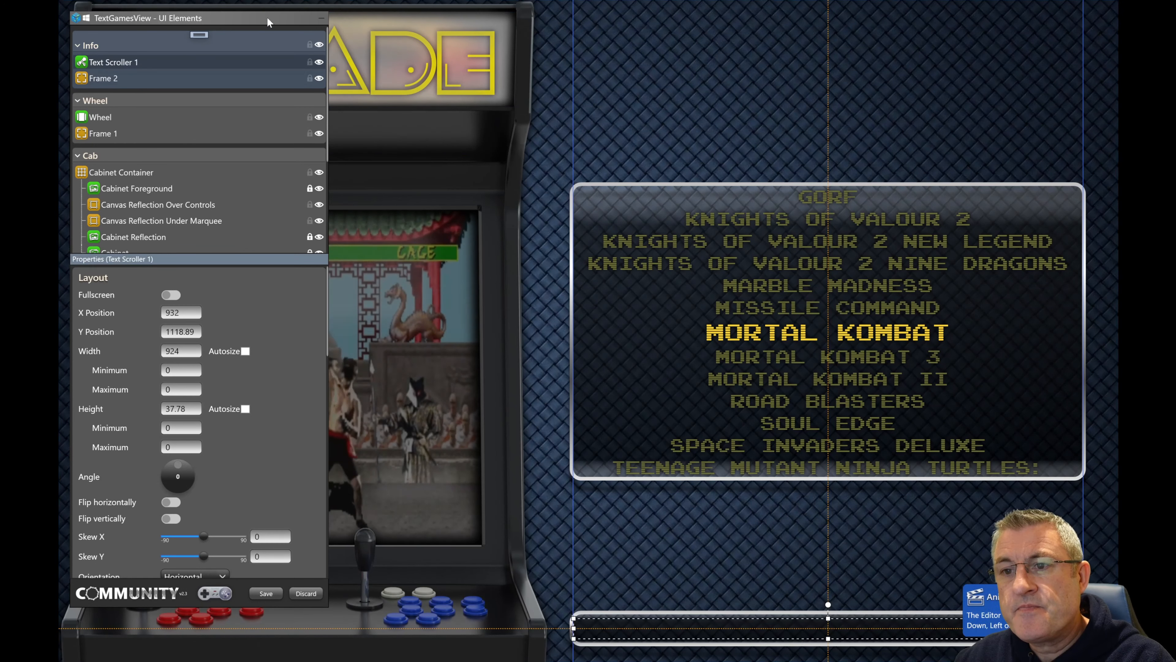
Step: Move the UI Elements window off the arcade cabinet into the area between the cabinet and the game list
{"action": "mouse_move", "coordinate": [292, 16]}
{"action": "left_mouse_down"}
{"action": "mouse_move", "coordinate": [322, 19]}
{"action": "mouse_move", "coordinate": [312, 26]}
{"action": "left_mouse_up"}
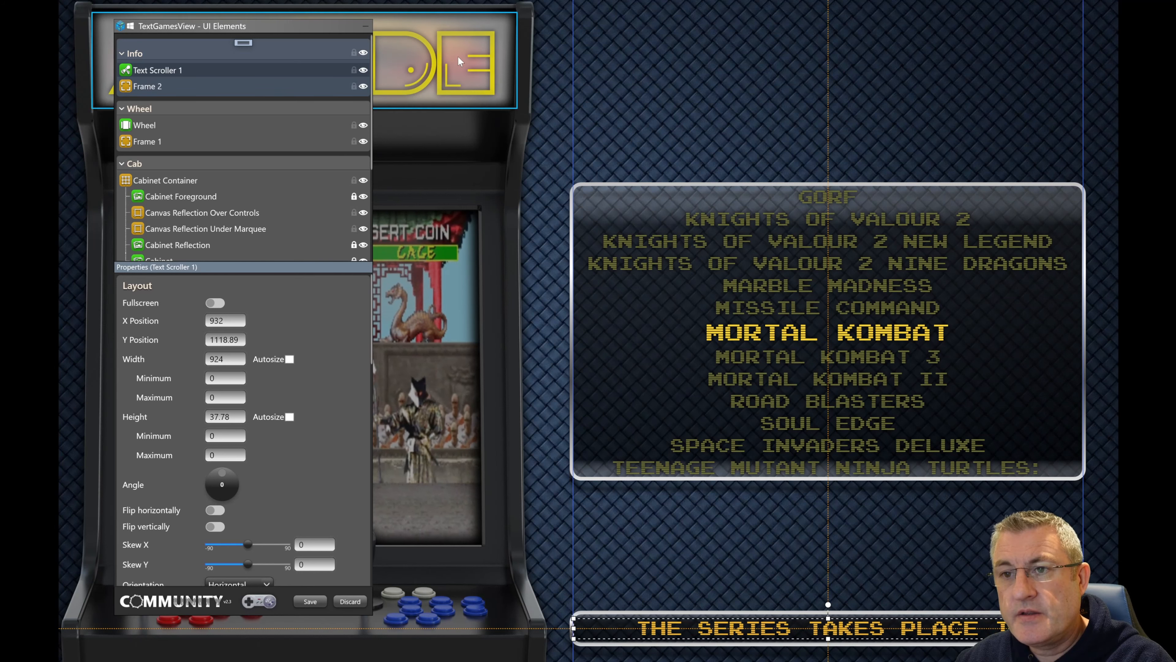
{"action": "left_click_drag", "start_coordinate": [353, 31], "coordinate": [839, 28]}
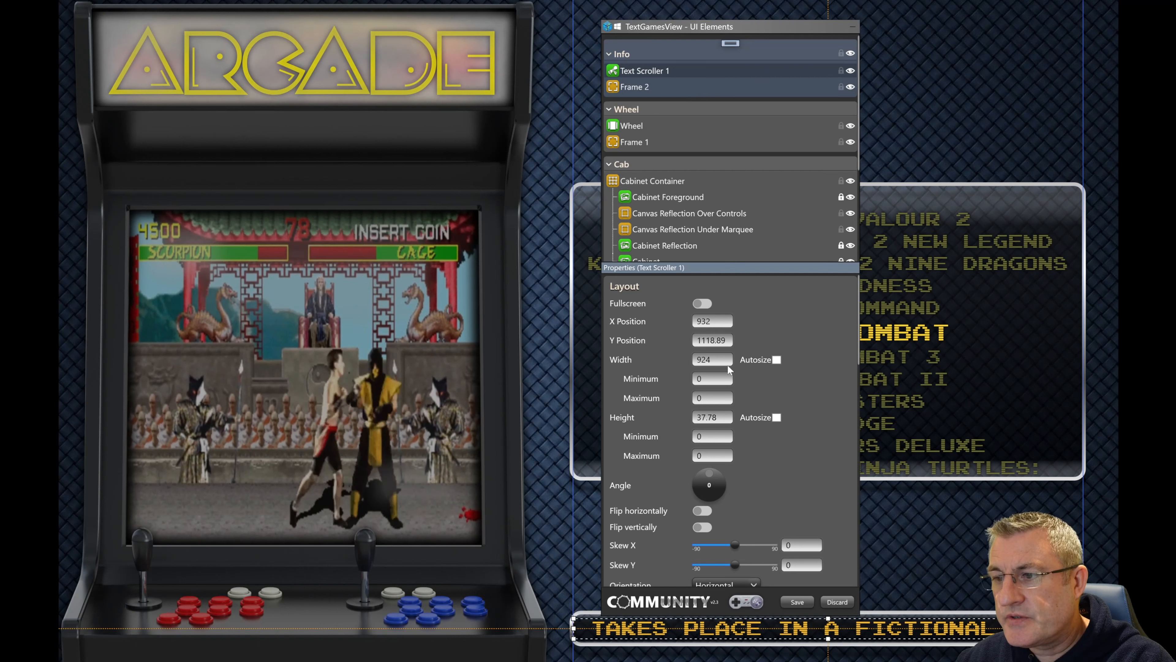
{"action": "left_click_drag", "start_coordinate": [754, 22], "coordinate": [722, 22]}
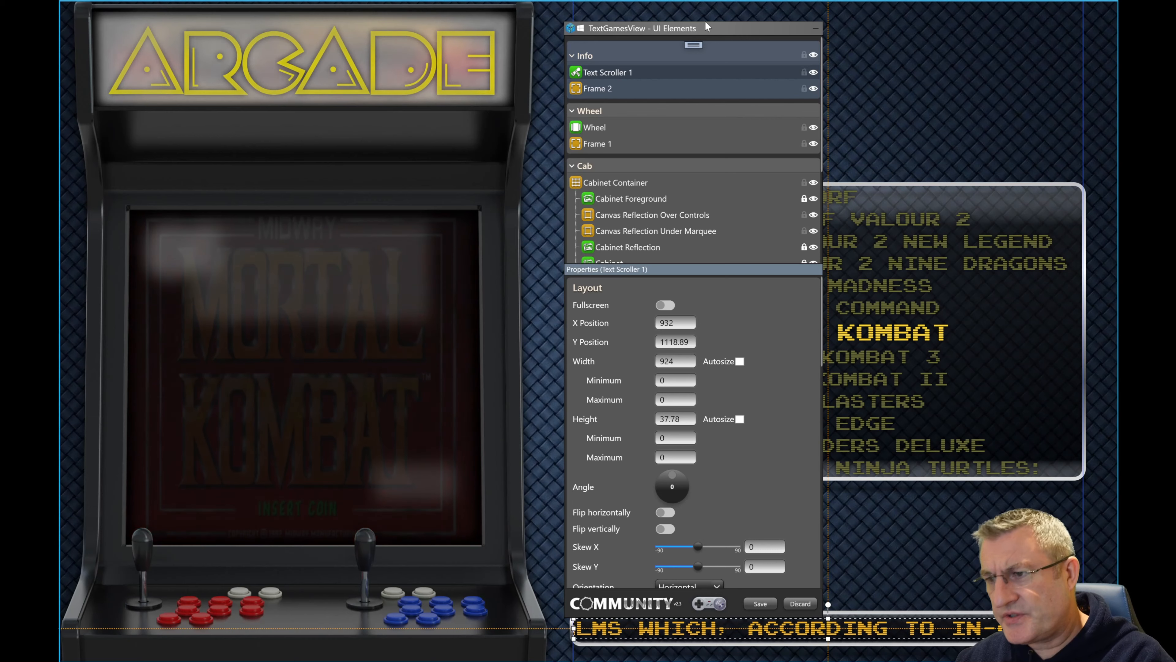
{"action": "left_click_drag", "start_coordinate": [716, 34], "coordinate": [694, 31]}
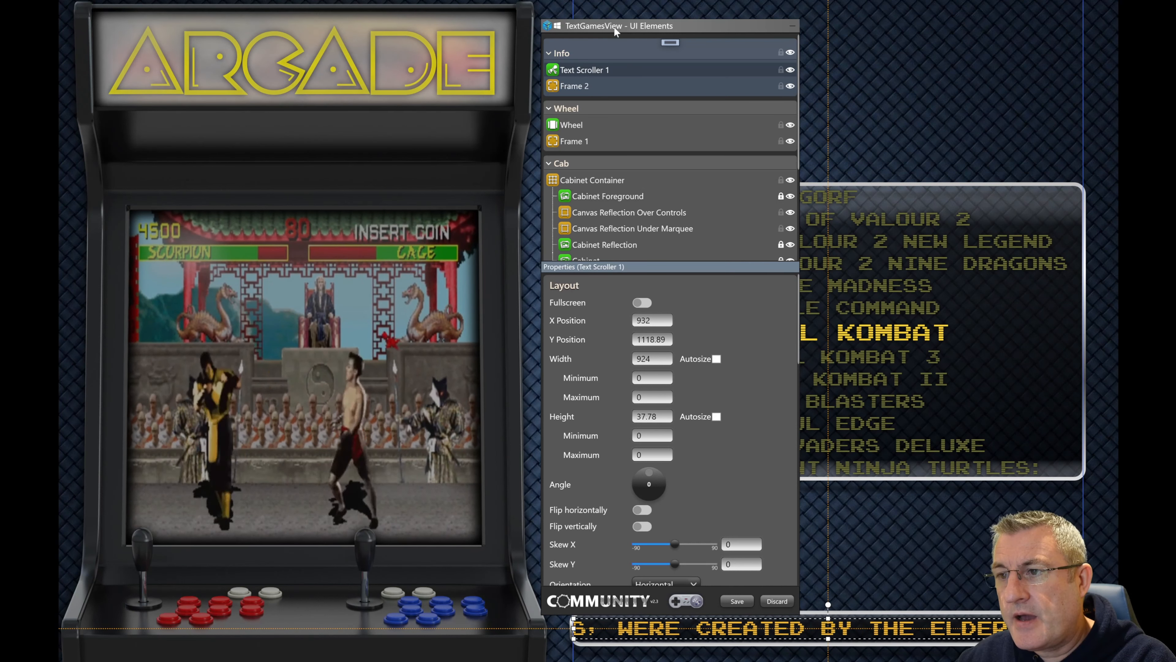
{"action": "left_click_drag", "start_coordinate": [614, 26], "coordinate": [629, 28]}
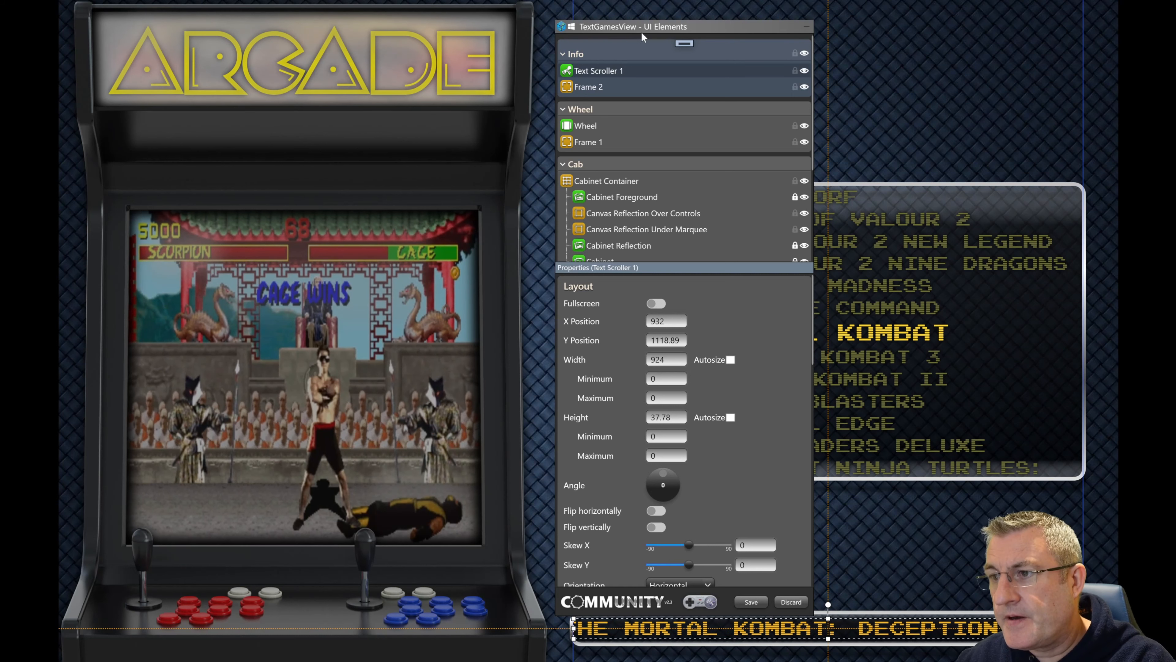
{"action": "mouse_move", "coordinate": [642, 34]}
{"action": "left_mouse_down"}
{"action": "mouse_move", "coordinate": [618, 31]}
{"action": "mouse_move", "coordinate": [632, 27]}
{"action": "left_mouse_up"}
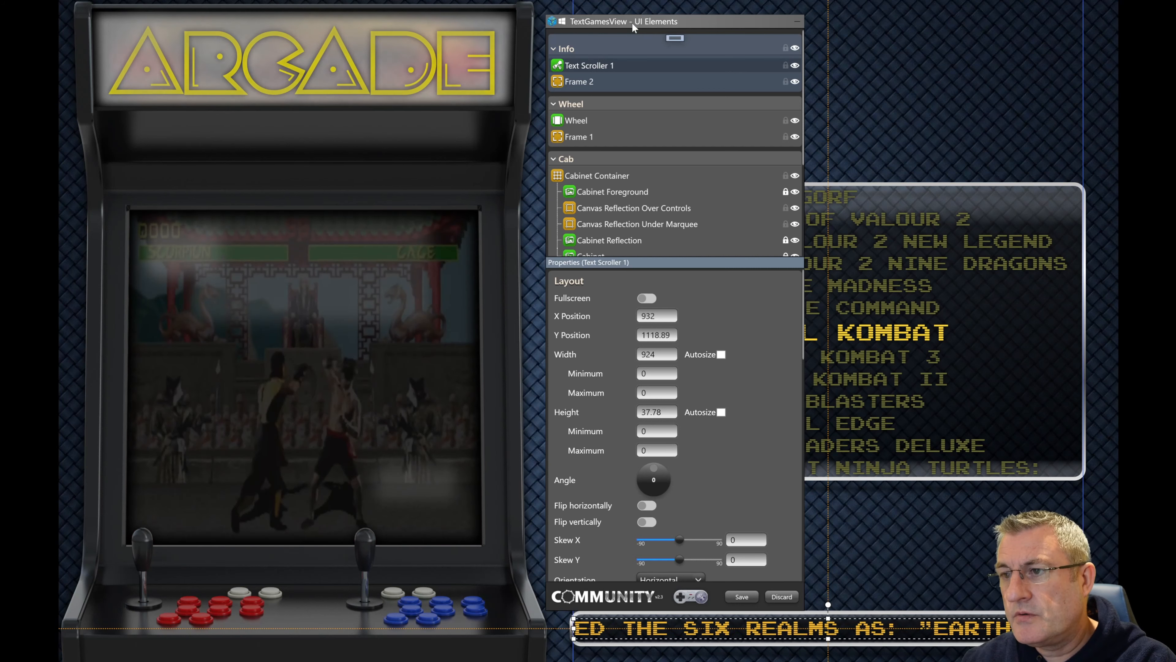
{"action": "mouse_move", "coordinate": [632, 24]}
{"action": "left_mouse_down"}
{"action": "mouse_move", "coordinate": [626, 44]}
{"action": "mouse_move", "coordinate": [617, 32]}
{"action": "left_mouse_up"}
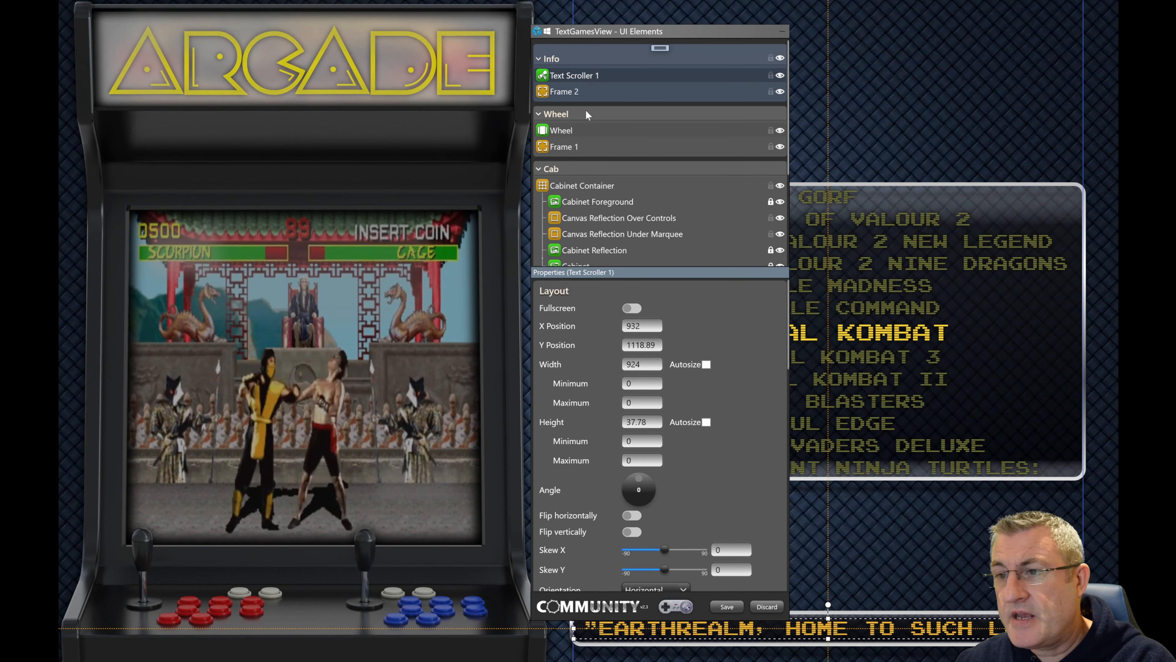
{"action": "left_click_drag", "start_coordinate": [589, 31], "coordinate": [593, 27]}
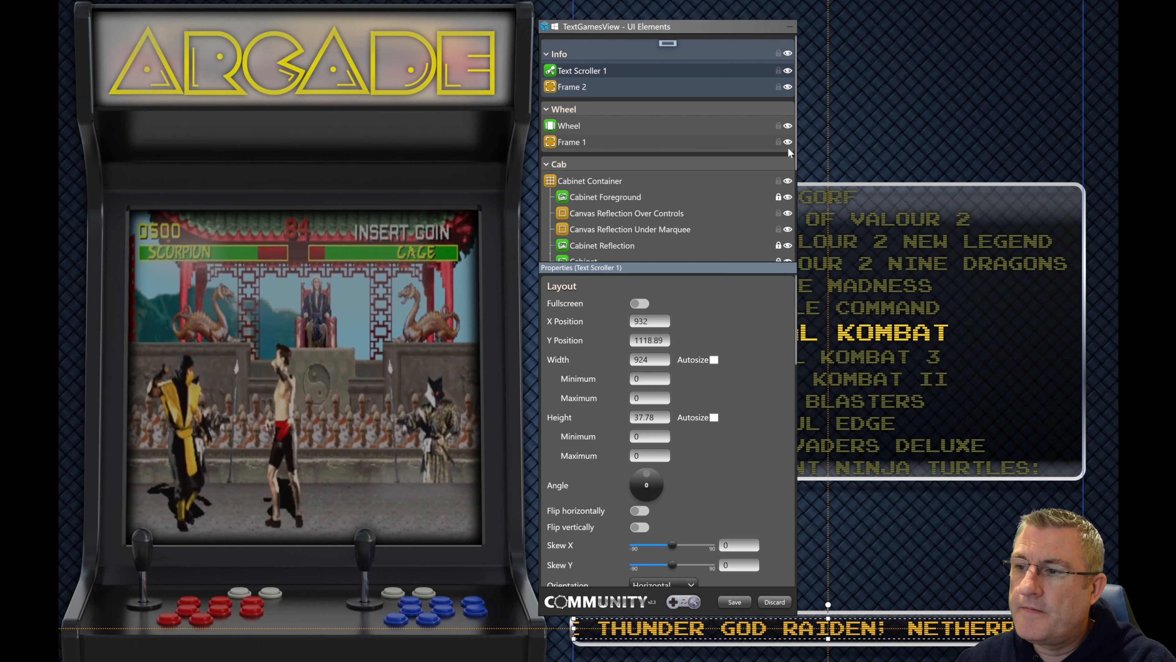
Step: Look through the view's UI elements, down to the marquee and grid items in the Cab group
{"action": "scroll", "coordinate": [794, 153], "scroll_direction": "down", "scroll_amount": 3}
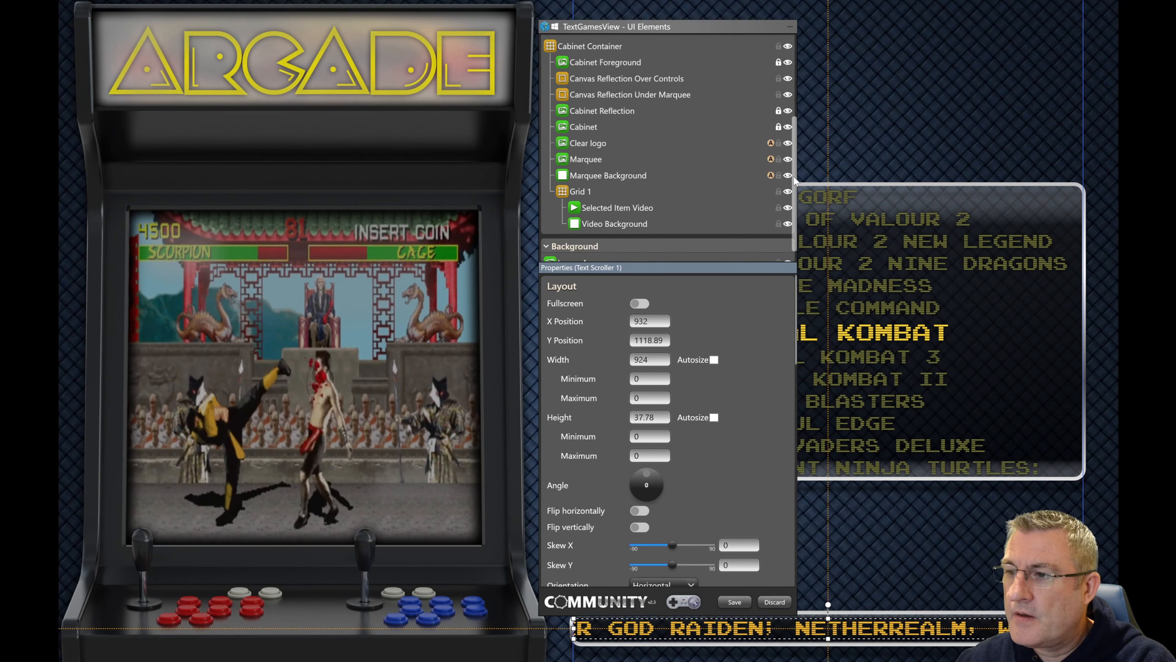
{"action": "scroll", "coordinate": [794, 153], "scroll_direction": "up", "scroll_amount": 3}
{"action": "scroll", "coordinate": [795, 157], "scroll_direction": "down", "scroll_amount": 1}
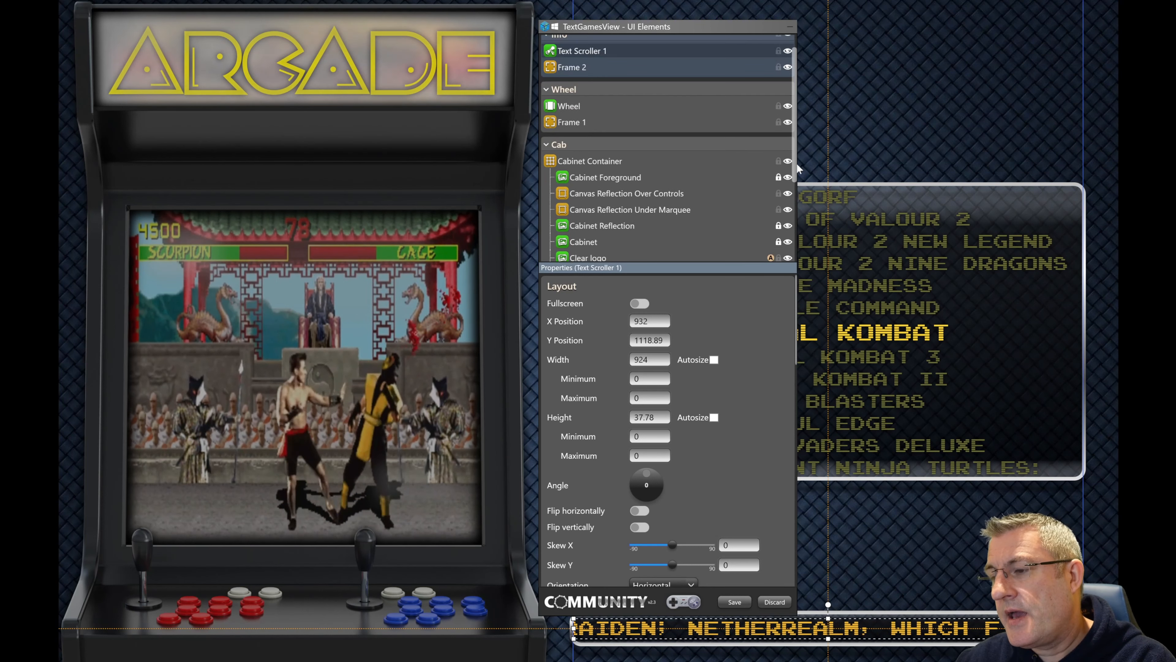
{"action": "scroll", "coordinate": [787, 178], "scroll_direction": "down", "scroll_amount": 1}
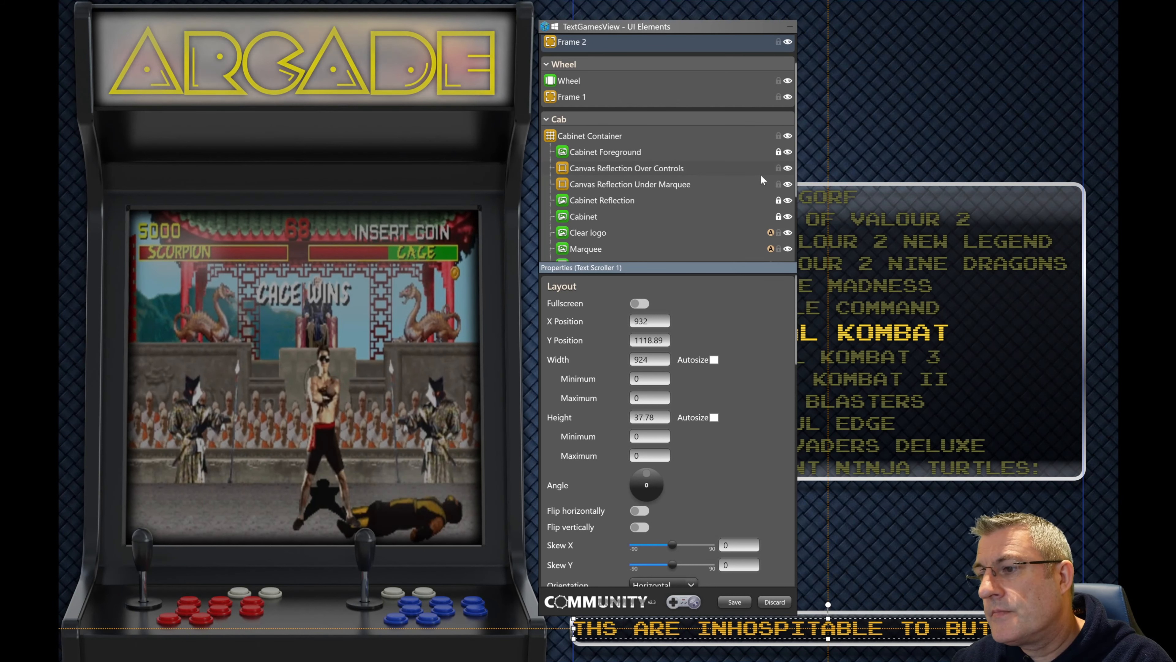
{"action": "scroll", "coordinate": [761, 173], "scroll_direction": "down", "scroll_amount": 1}
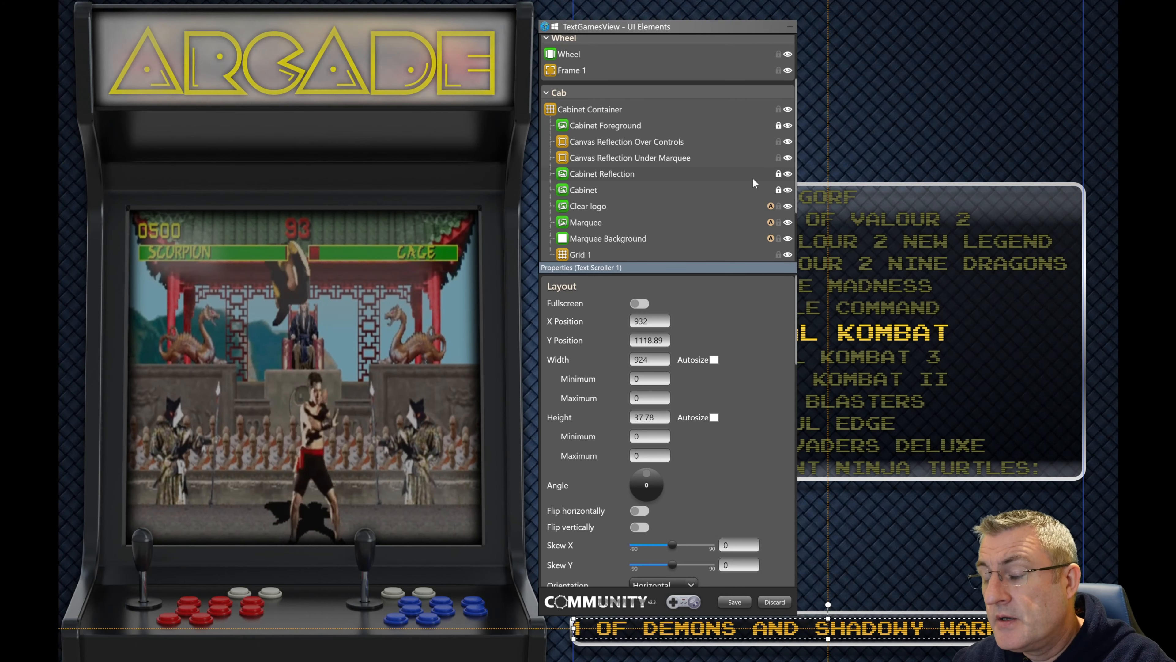
Step: Pull the virtual gamepad out below the game list and move the UI Elements window over the cabinet, clear of the list
{"action": "left_click_drag", "start_coordinate": [713, 26], "coordinate": [615, 19]}
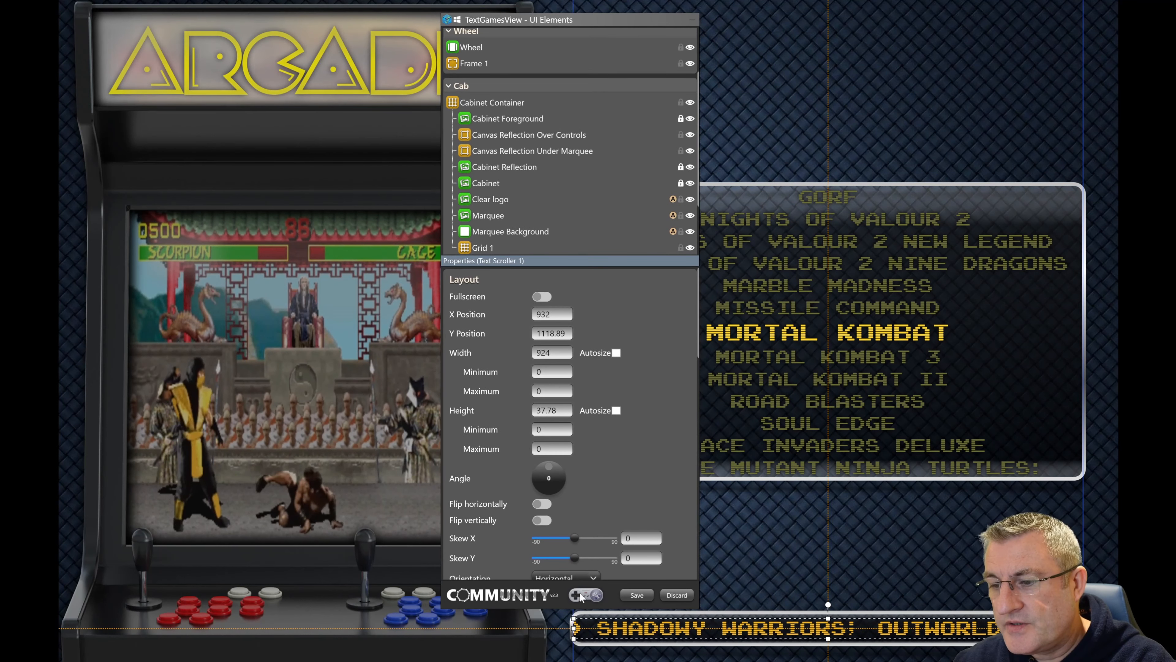
{"action": "mouse_move", "coordinate": [582, 597]}
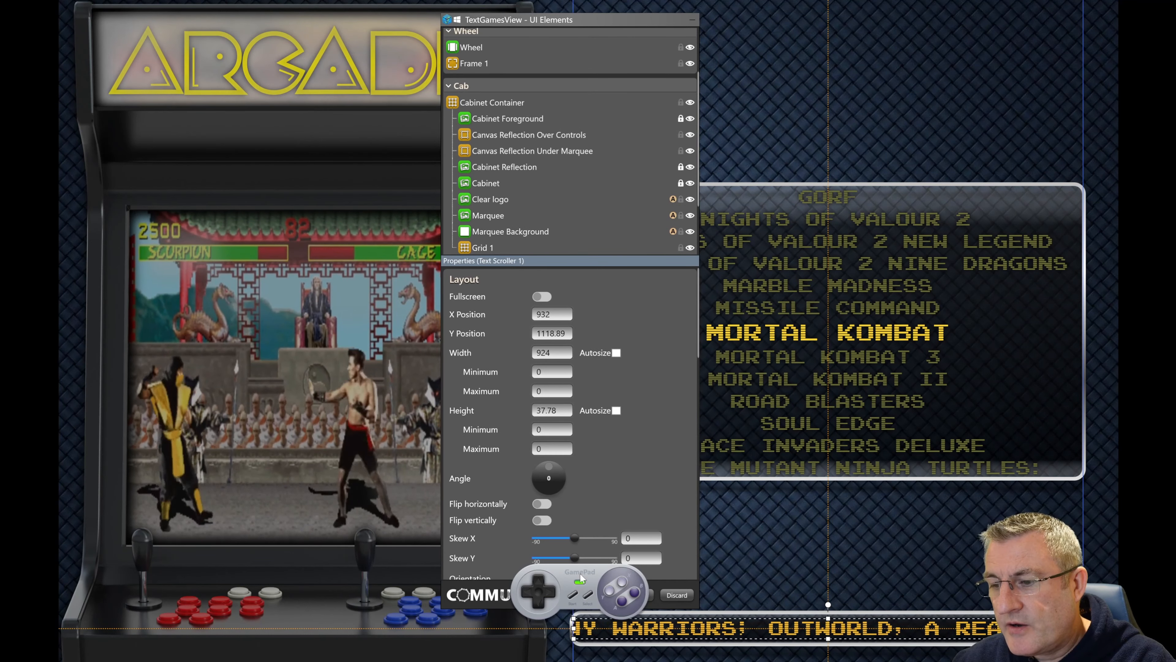
{"action": "left_click_drag", "start_coordinate": [635, 574], "coordinate": [873, 532]}
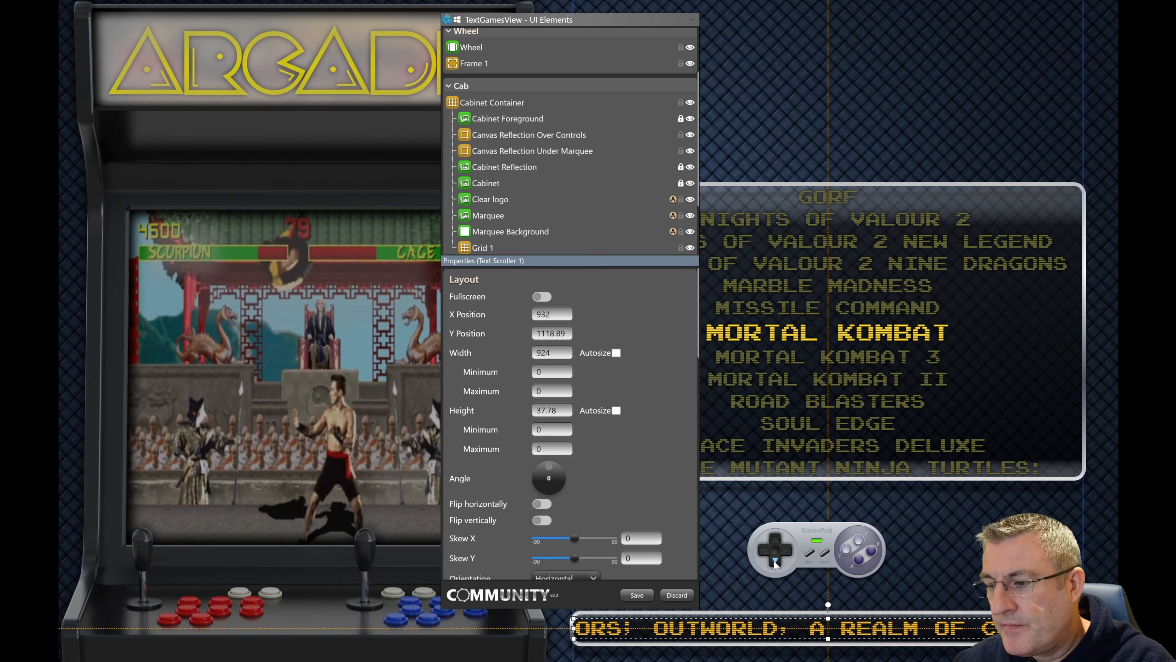
{"action": "left_click_drag", "start_coordinate": [595, 24], "coordinate": [449, 23]}
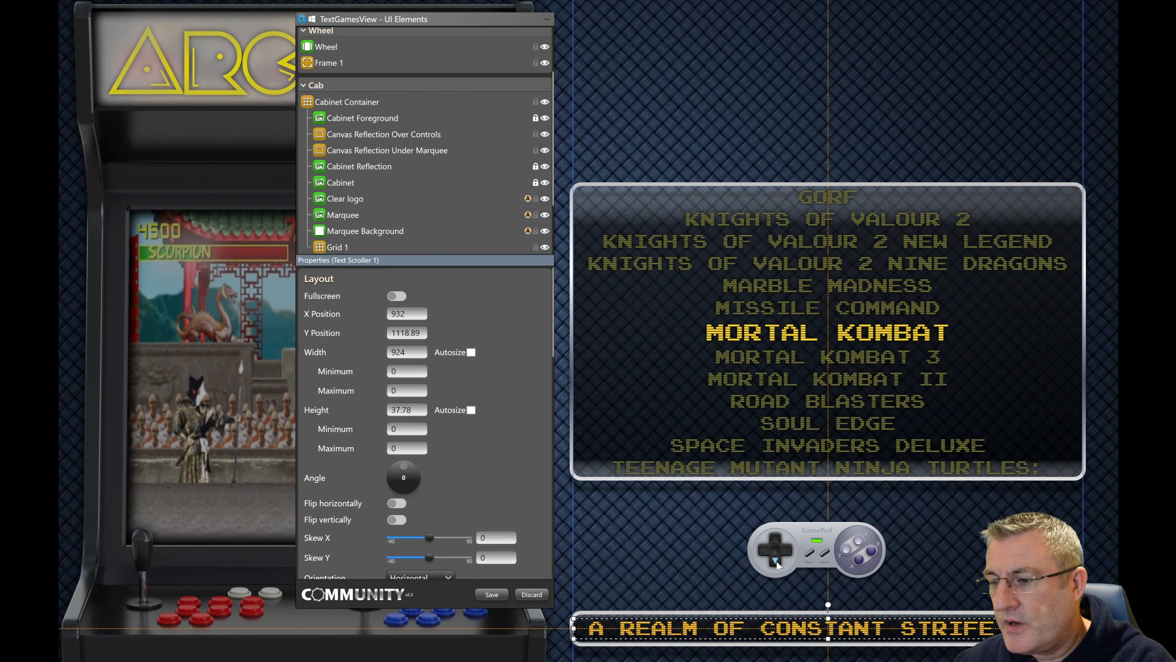
Step: Browse the game wheel with the virtual gamepad and select Knights of Valour 2 New Legend
{"action": "left_click", "coordinate": [776, 561]}
{"action": "left_click", "coordinate": [776, 562]}
{"action": "left_click", "coordinate": [776, 561]}
{"action": "left_click", "coordinate": [777, 561]}
{"action": "left_click", "coordinate": [777, 561]}
{"action": "left_click", "coordinate": [777, 562]}
{"action": "left_click", "coordinate": [777, 561]}
{"action": "left_click", "coordinate": [776, 562]}
{"action": "left_click", "coordinate": [777, 562]}
{"action": "left_click", "coordinate": [776, 561]}
{"action": "left_click", "coordinate": [777, 561]}
{"action": "left_click", "coordinate": [777, 561]}
{"action": "left_click", "coordinate": [777, 560]}
{"action": "left_click", "coordinate": [777, 560]}
{"action": "left_click", "coordinate": [776, 560]}
{"action": "left_click", "coordinate": [776, 560]}
{"action": "left_click", "coordinate": [776, 561]}
{"action": "left_click", "coordinate": [777, 561]}
{"action": "left_click", "coordinate": [777, 560]}
{"action": "left_click", "coordinate": [777, 561]}
{"action": "left_click", "coordinate": [777, 561]}
{"action": "left_click", "coordinate": [777, 561]}
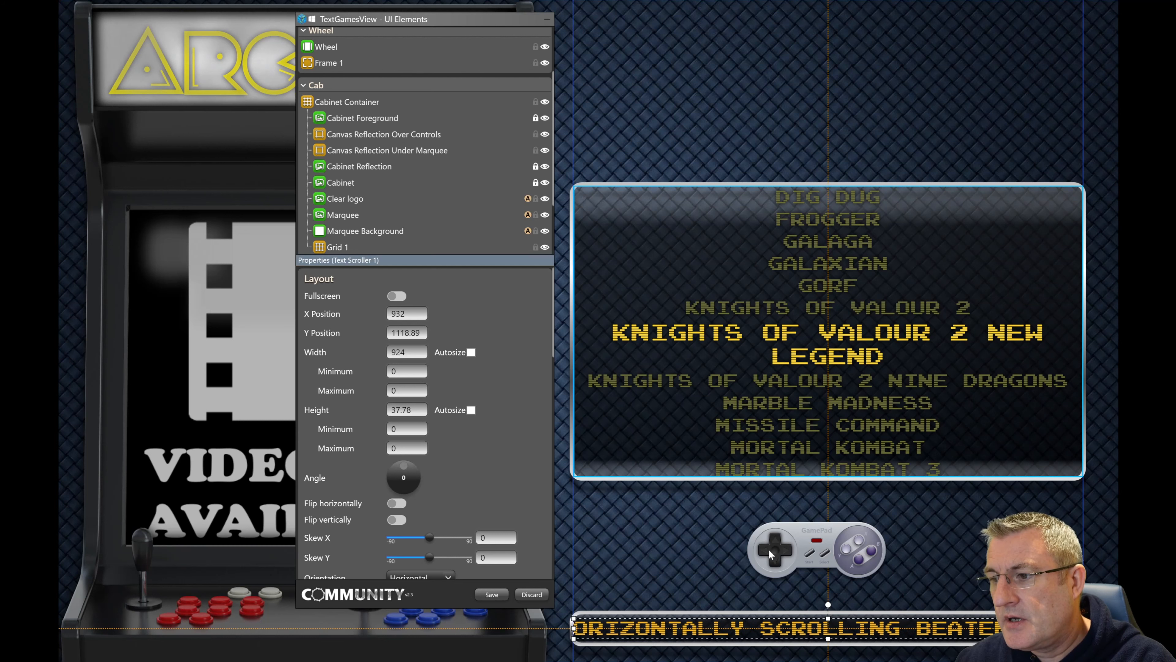
{"action": "left_click", "coordinate": [778, 542]}
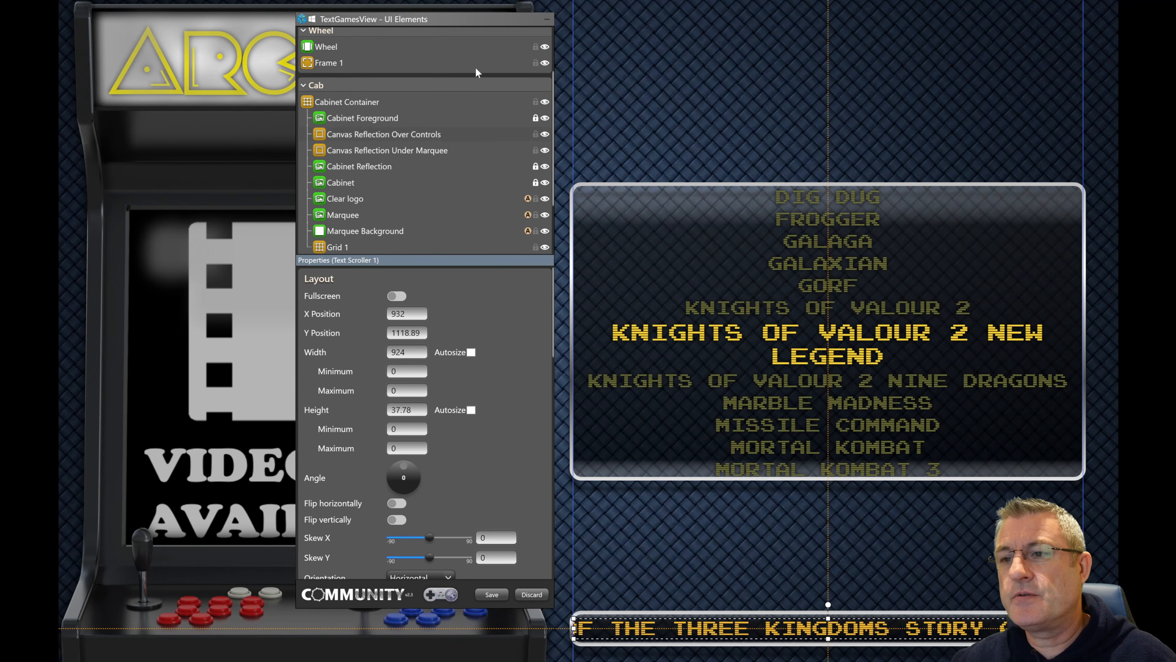
Step: Move the UI Elements window farther over the cabinet and review the editor options for animations, videos, hover tracking and guides
{"action": "left_click_drag", "start_coordinate": [449, 30], "coordinate": [320, 41]}
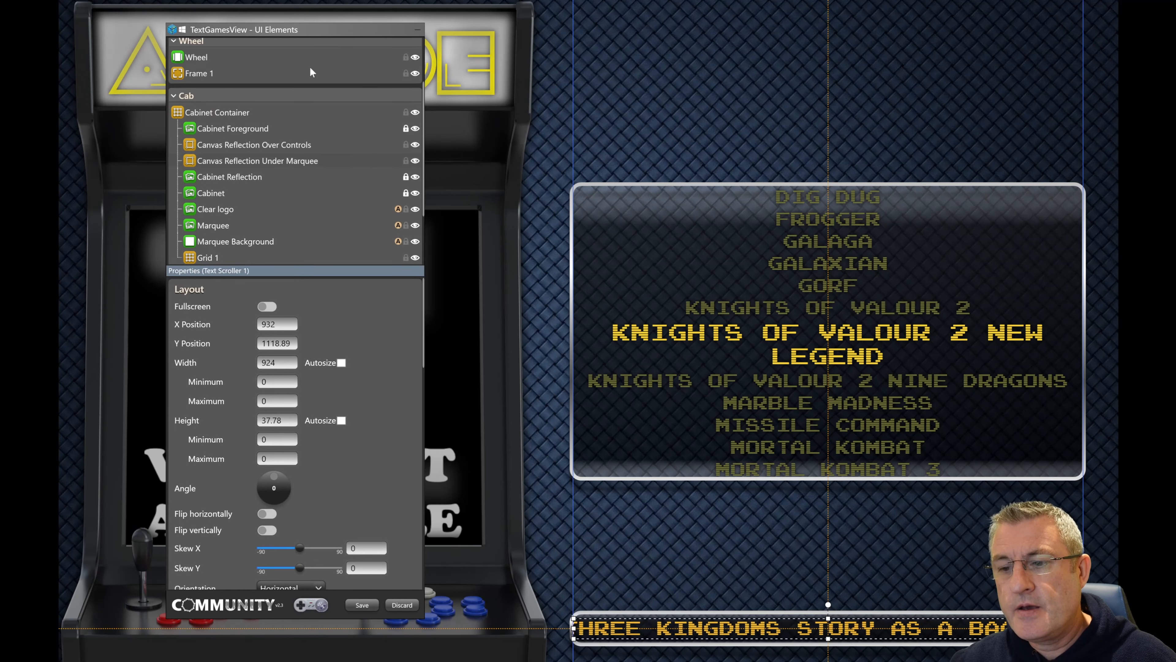
{"action": "mouse_move", "coordinate": [125, 2]}
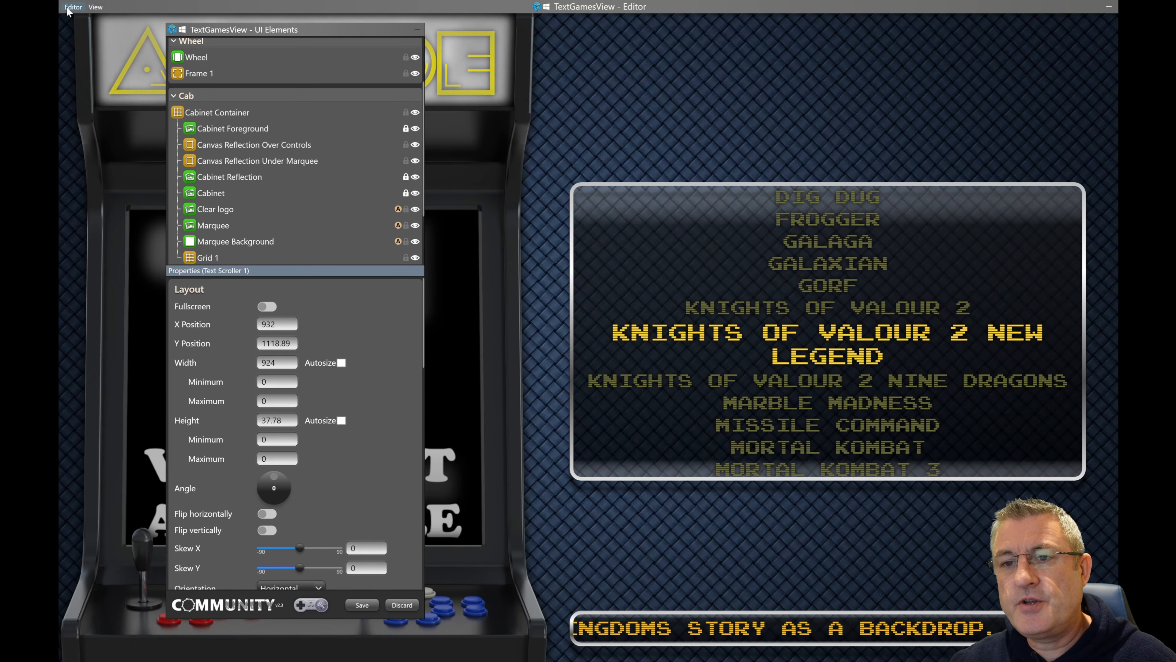
{"action": "left_click", "coordinate": [69, 7]}
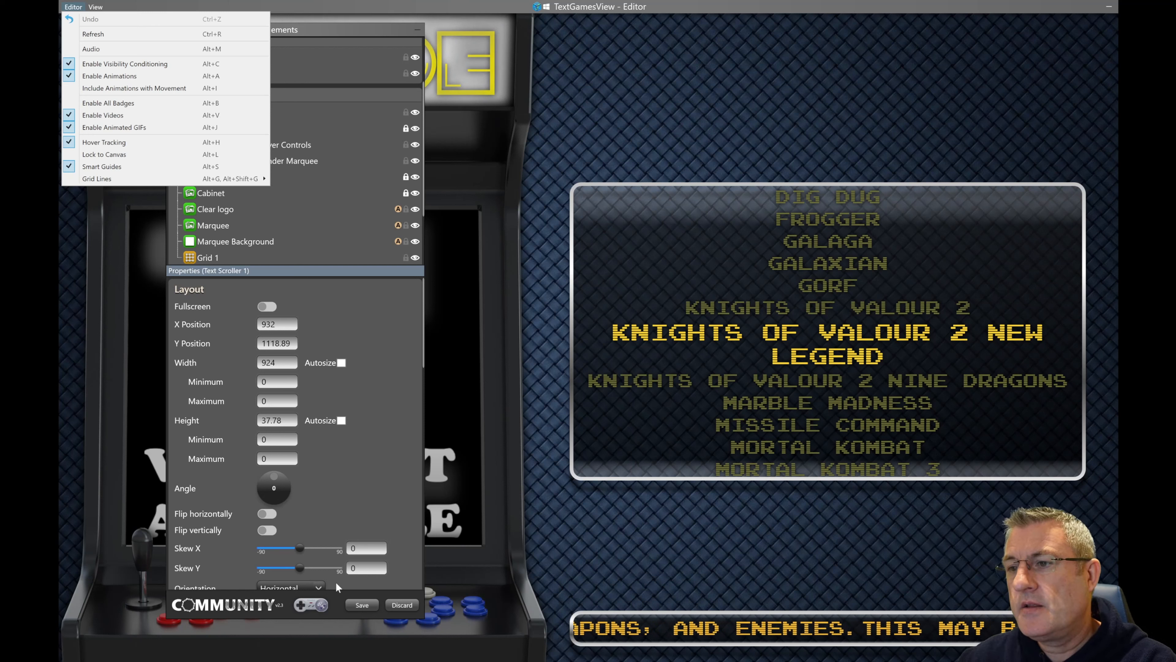
{"action": "left_click", "coordinate": [576, 134]}
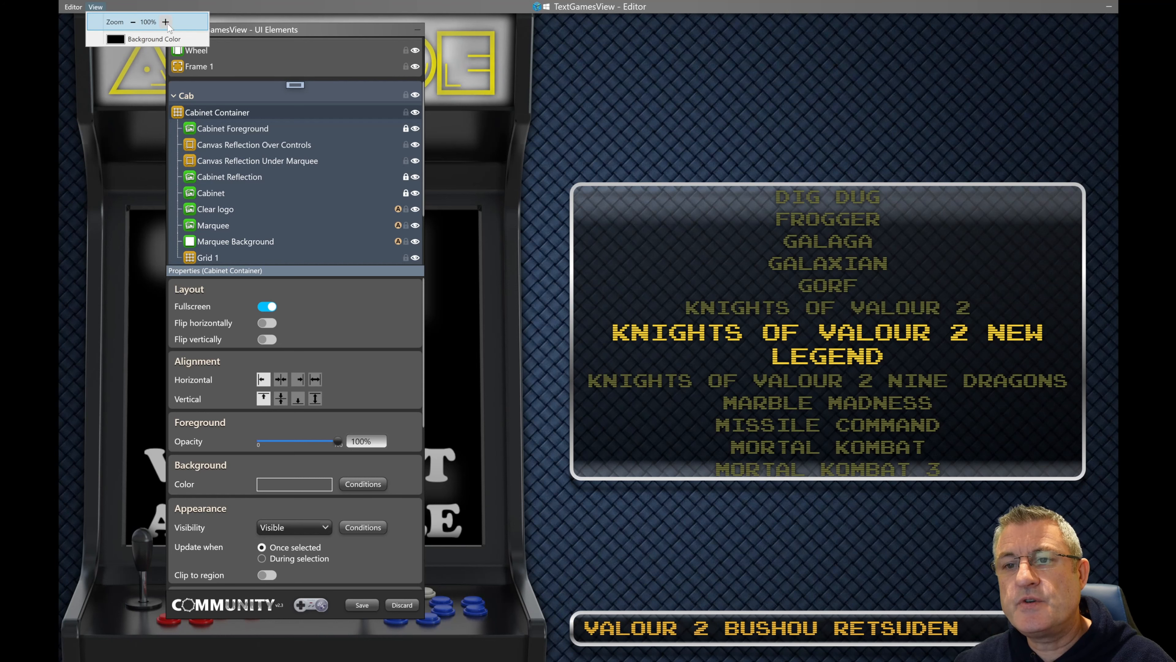
Step: Zoom the editor view in to 500%
{"action": "left_click", "coordinate": [166, 21]}
{"action": "left_click", "coordinate": [166, 22]}
{"action": "left_click", "coordinate": [165, 22]}
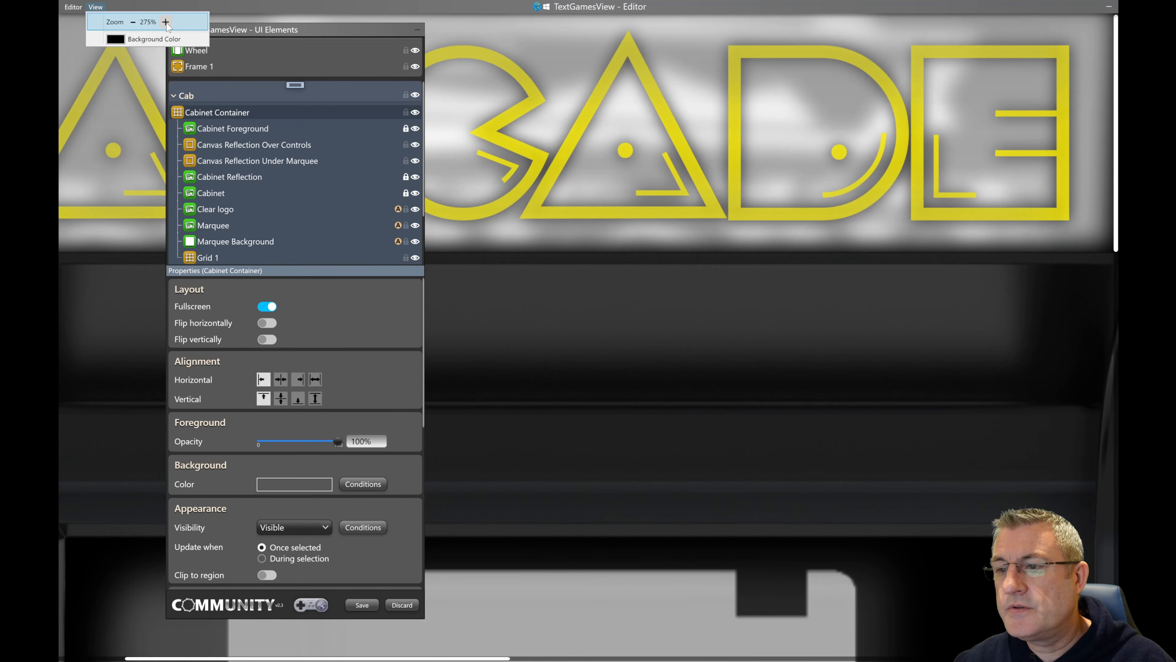
{"action": "left_click", "coordinate": [166, 21]}
{"action": "left_click", "coordinate": [165, 22]}
{"action": "left_click", "coordinate": [165, 21]}
{"action": "left_click", "coordinate": [165, 22]}
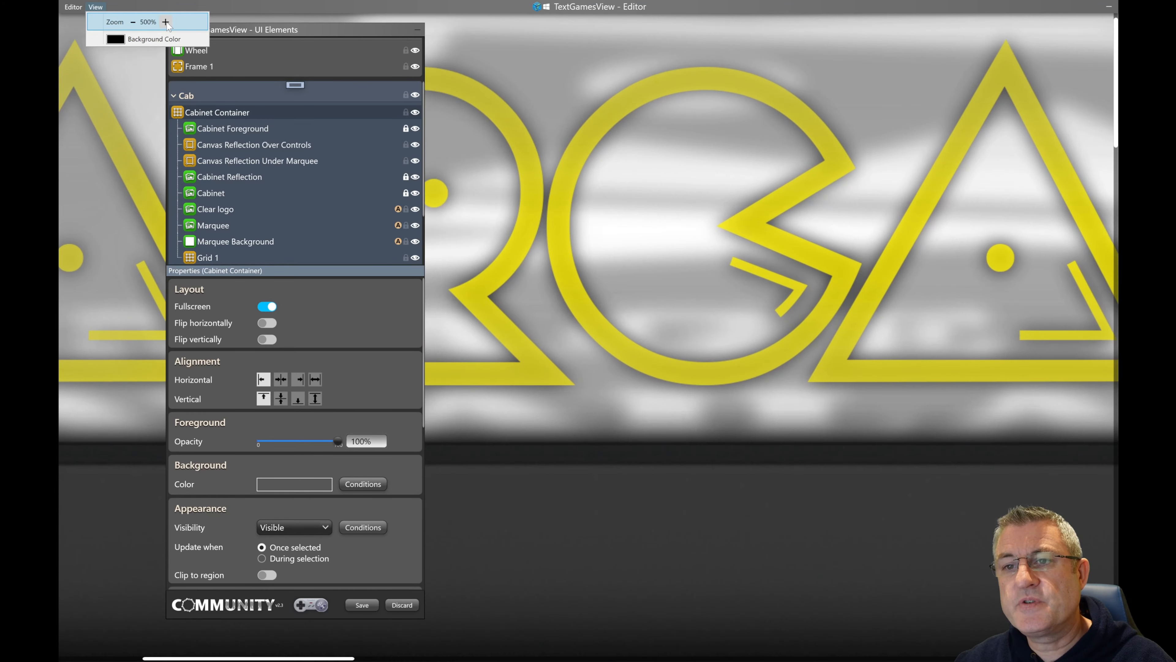
Step: Zoom the editor view back out to 100% and return to the canvas
{"action": "left_click", "coordinate": [133, 22]}
{"action": "left_click", "coordinate": [133, 21]}
{"action": "left_click", "coordinate": [133, 22]}
{"action": "left_click", "coordinate": [133, 21]}
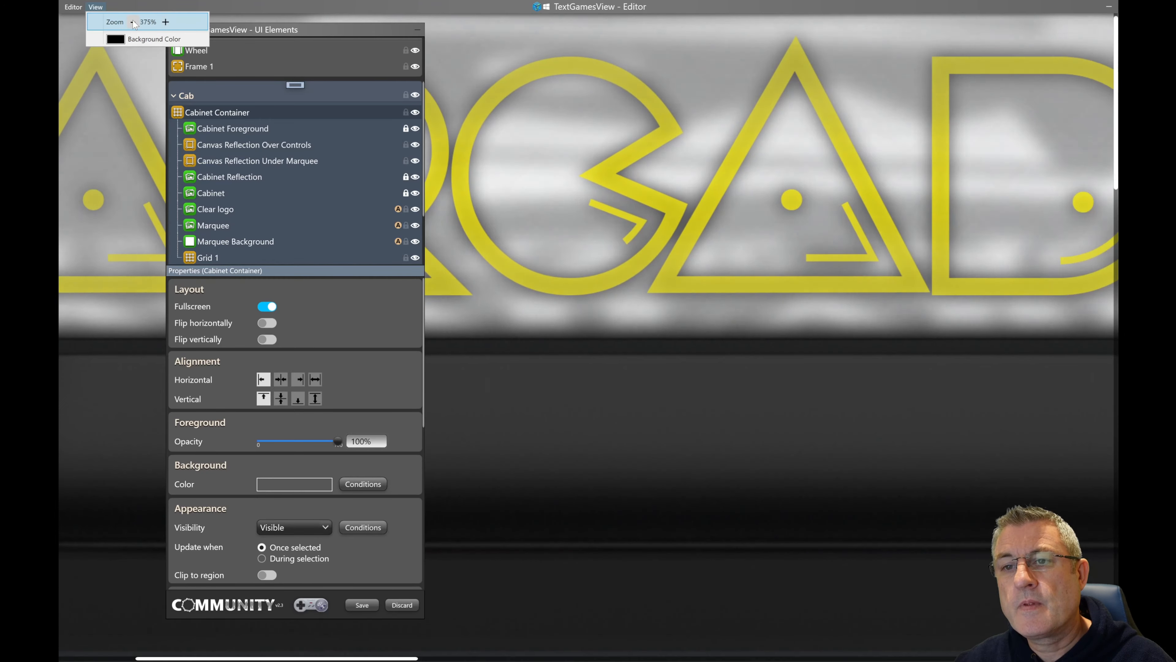
{"action": "left_click", "coordinate": [133, 22]}
{"action": "left_click", "coordinate": [133, 22]}
{"action": "left_click", "coordinate": [133, 22]}
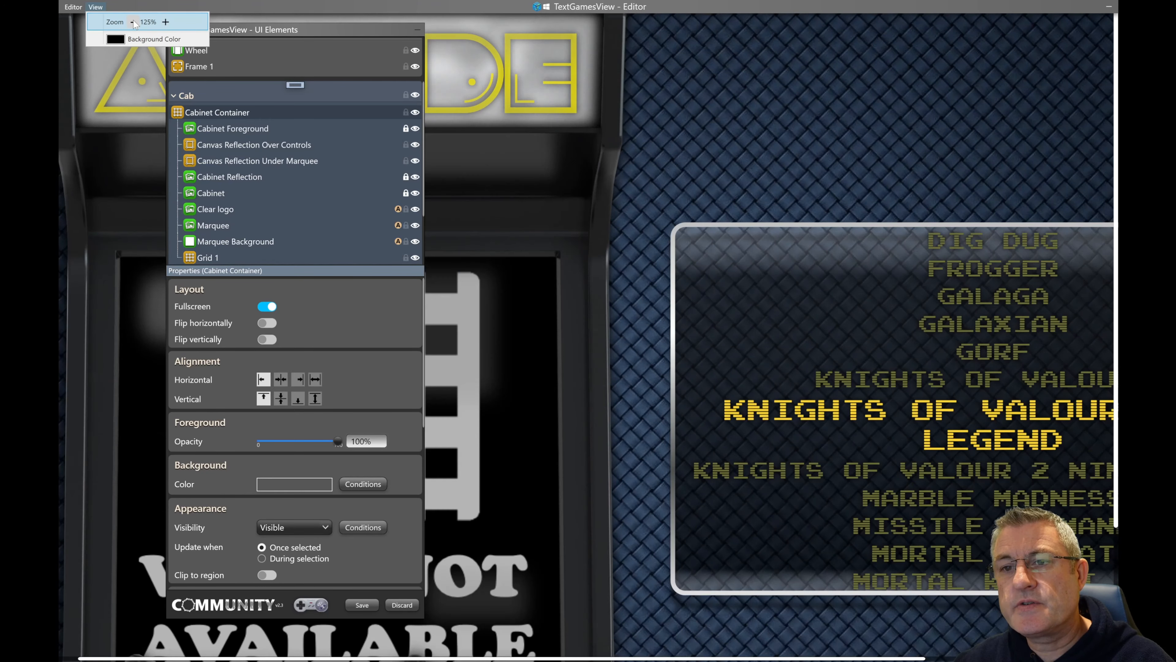
{"action": "left_click", "coordinate": [133, 21]}
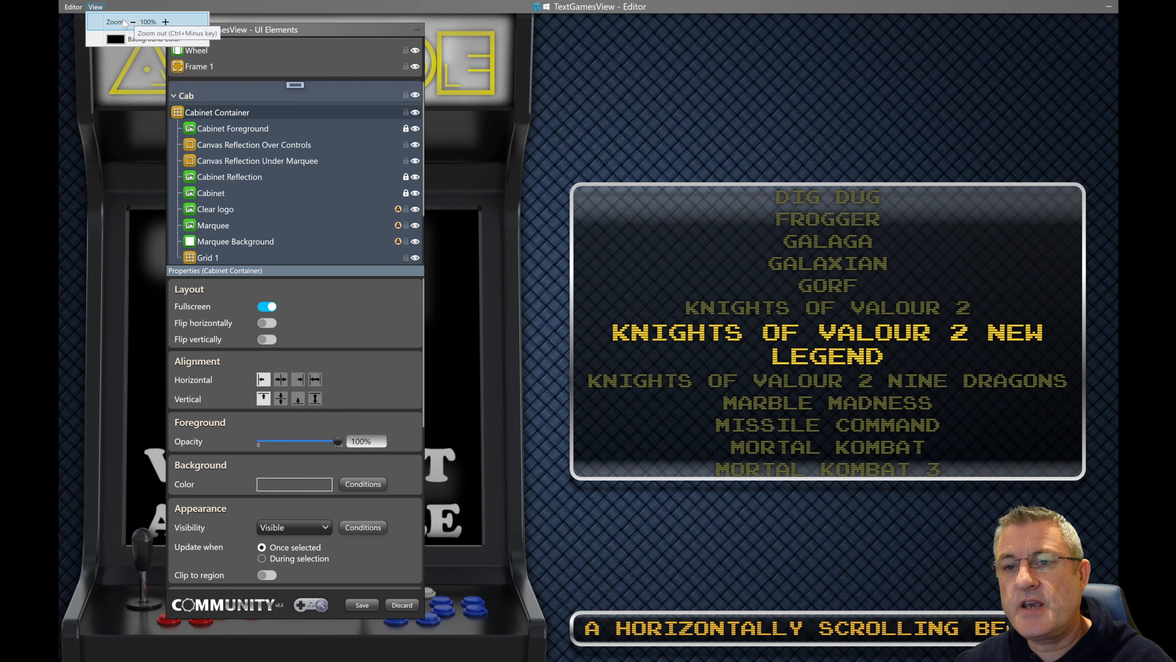
{"action": "left_click", "coordinate": [691, 139]}
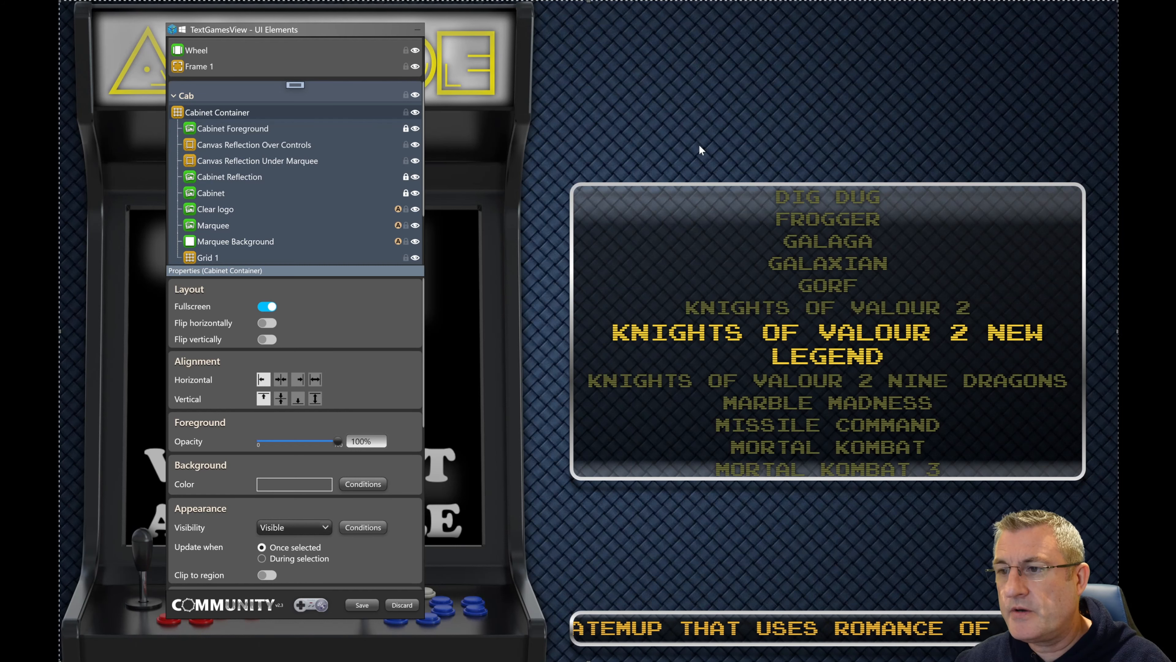
Step: Zoom in on the empty background above the game list directly on the canvas, and return to 100%
{"action": "scroll", "coordinate": [699, 148], "scroll_direction": "up", "scroll_amount": 5}
{"action": "scroll", "coordinate": [700, 148], "scroll_direction": "down", "scroll_amount": 5}
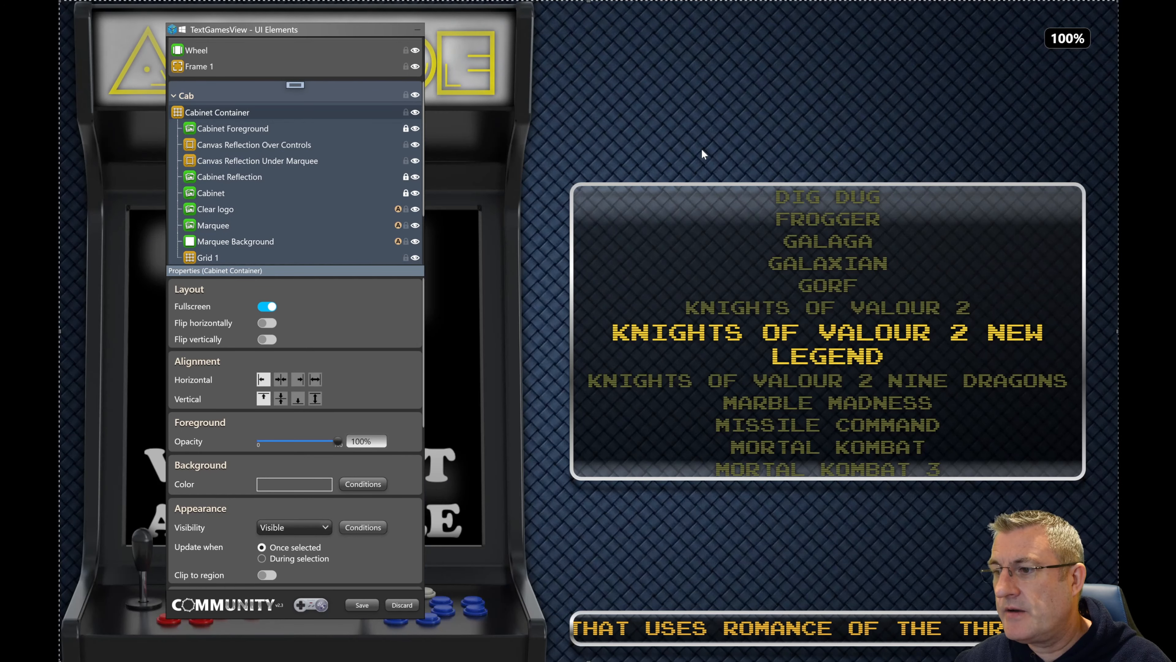
{"action": "scroll", "coordinate": [700, 146], "scroll_direction": "up", "scroll_amount": 8}
{"action": "scroll", "coordinate": [700, 153], "scroll_direction": "down", "scroll_amount": 8}
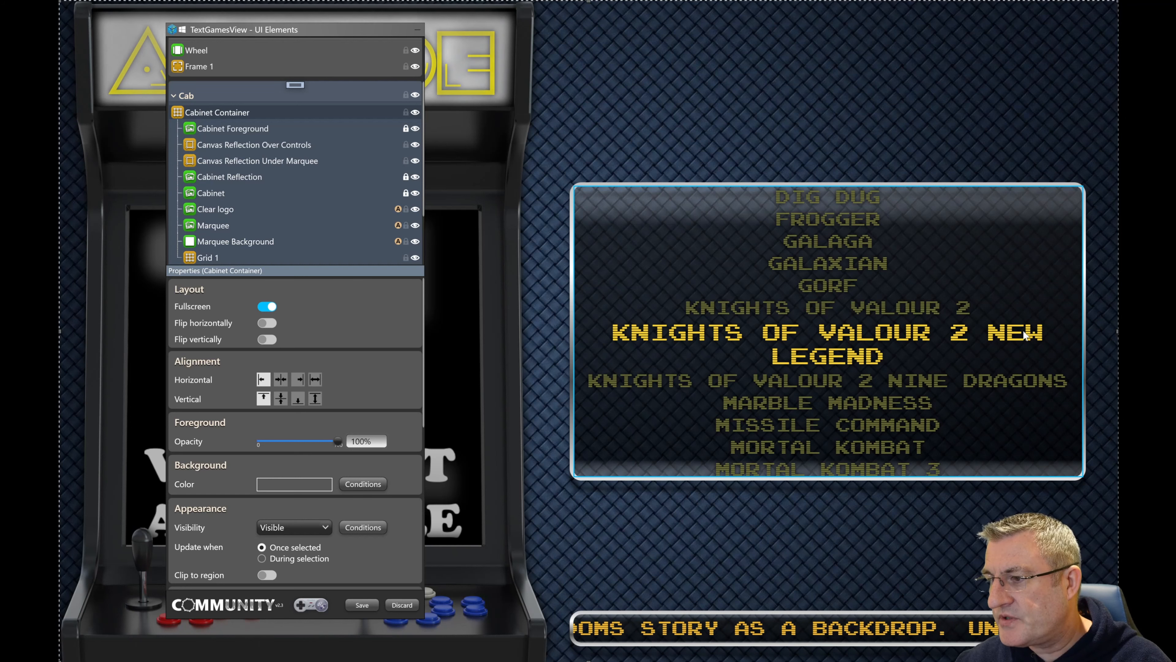
Step: Zoom in closely on the word NEW in the highlighted game title and shift the magnified view vertically
{"action": "scroll", "coordinate": [1023, 336], "scroll_direction": "up", "scroll_amount": 4}
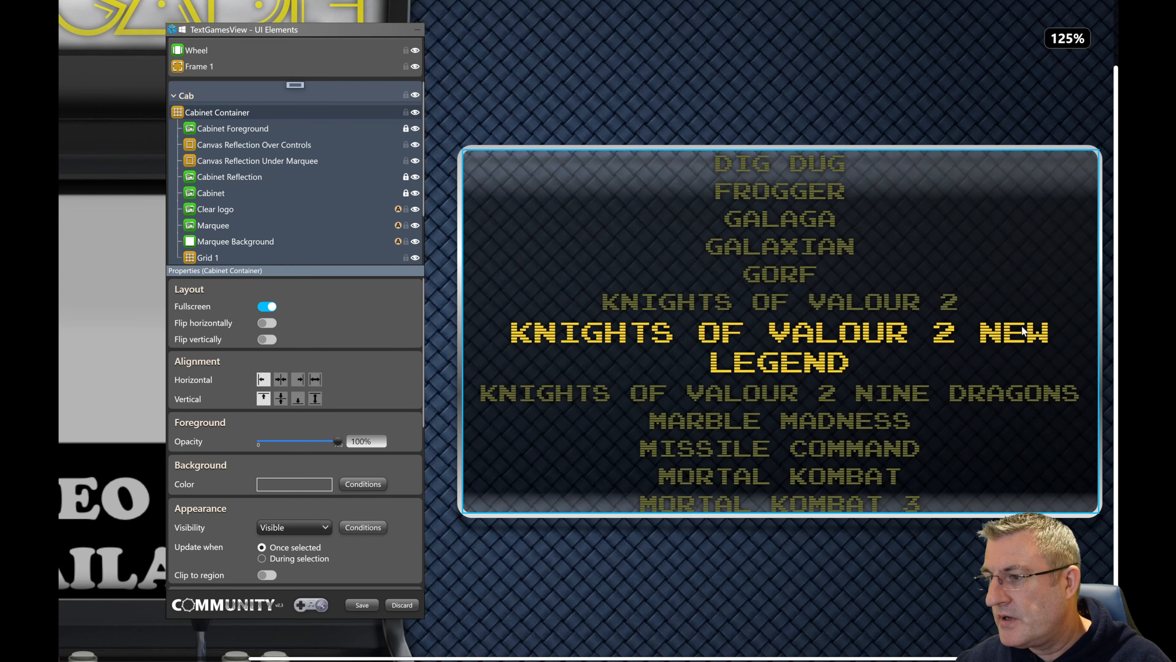
{"action": "scroll", "coordinate": [1027, 341], "scroll_direction": "up", "scroll_amount": 10}
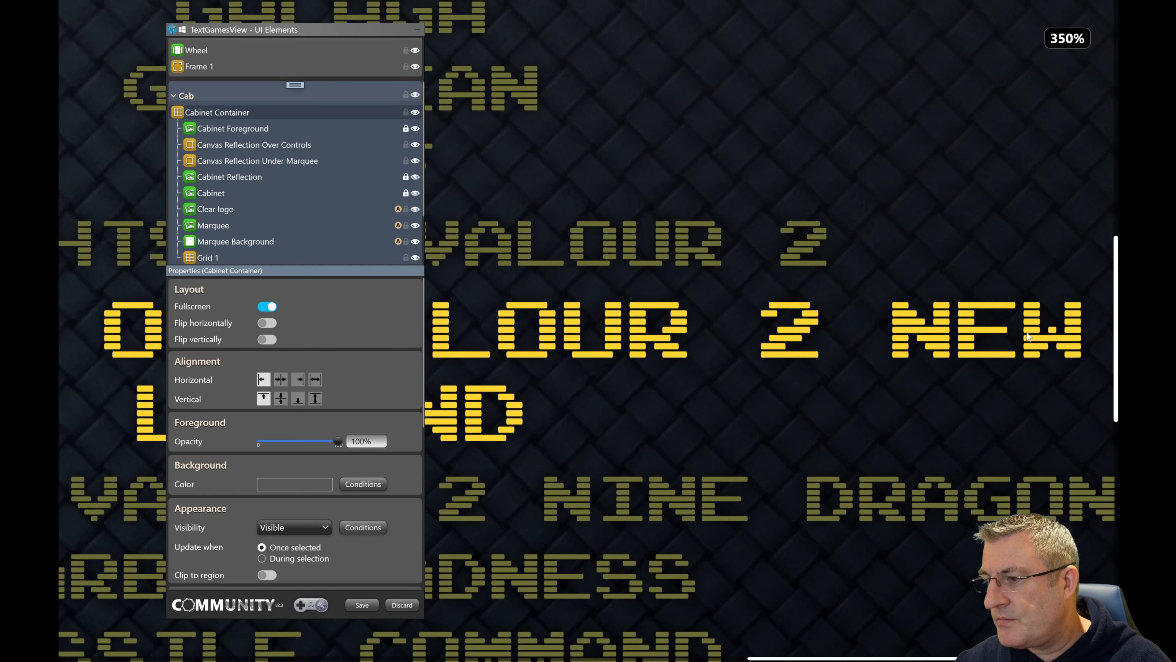
{"action": "scroll", "coordinate": [1026, 334], "scroll_direction": "up", "scroll_amount": 2}
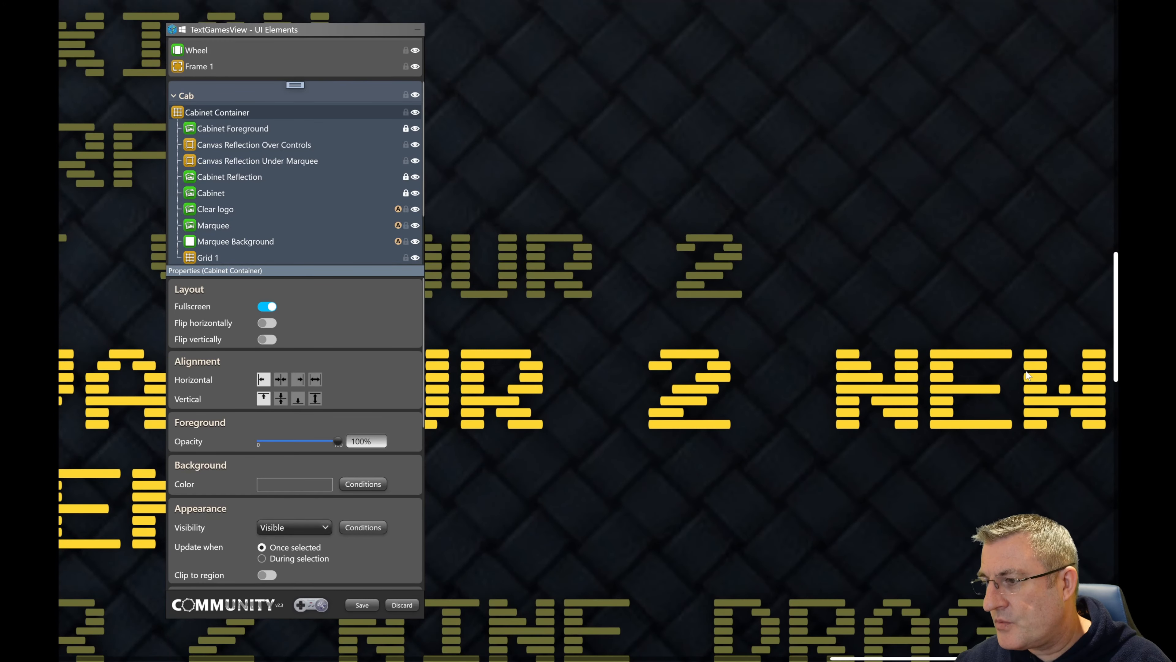
{"action": "scroll", "coordinate": [1026, 371], "scroll_direction": "down", "scroll_amount": 1}
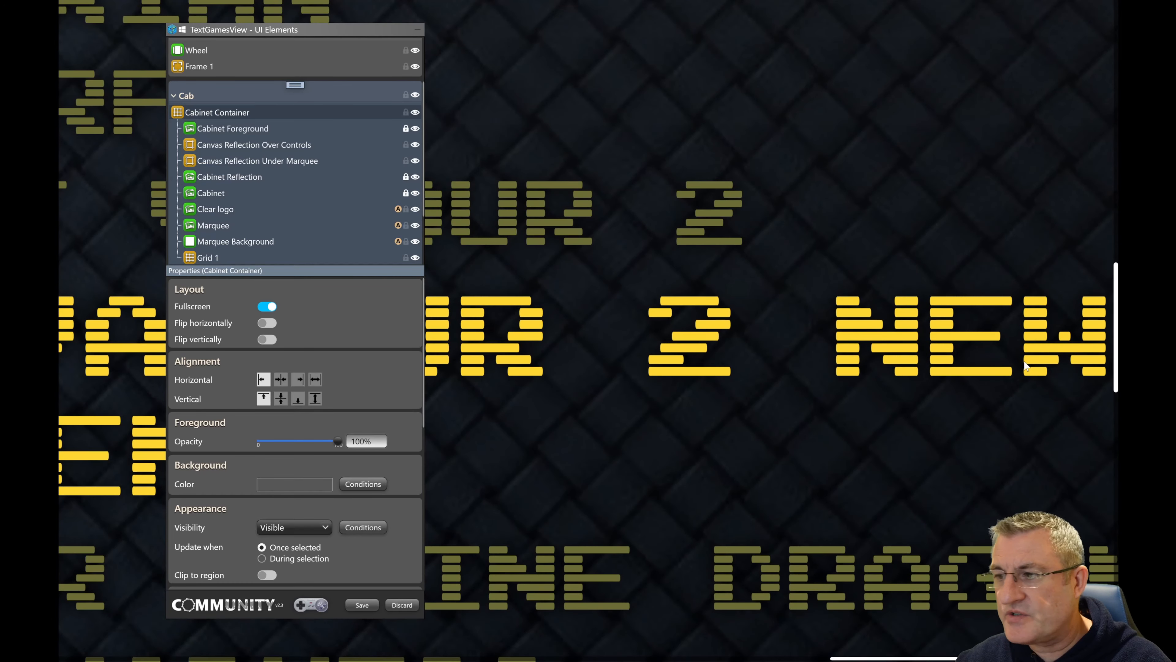
Step: Pan the magnified canvas to the upper-left corner of the game list frame and zoom back out to the full view
{"action": "scroll", "coordinate": [1025, 366], "scroll_direction": "down", "scroll_amount": 1}
{"action": "scroll", "coordinate": [1025, 366], "scroll_direction": "up", "scroll_amount": 1}
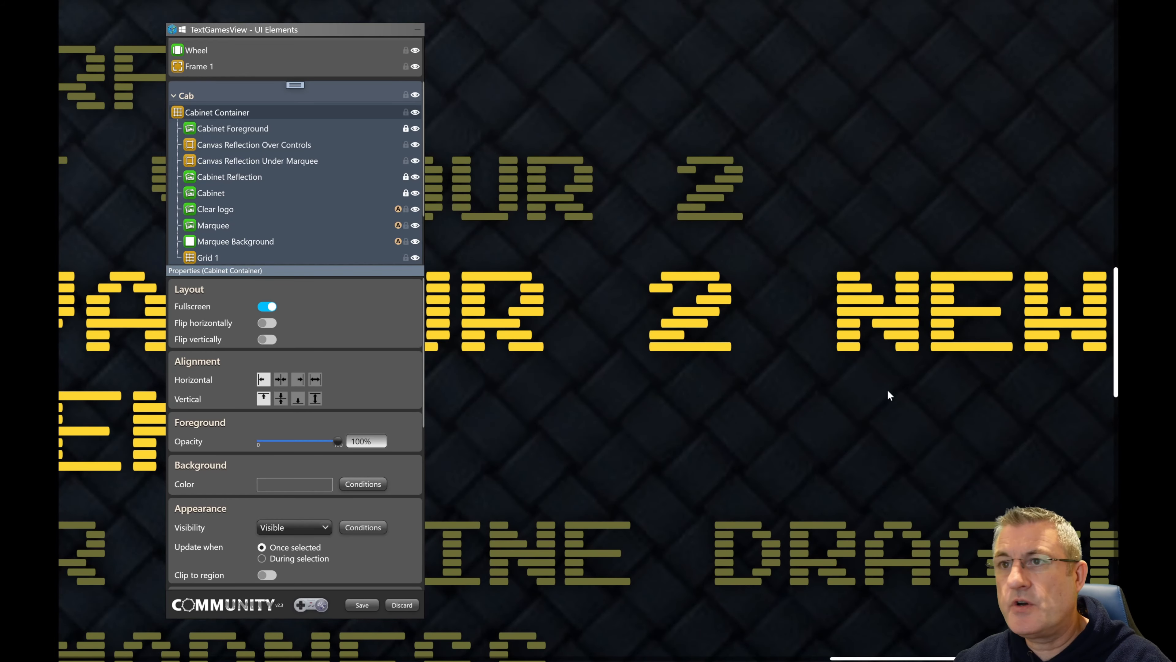
{"action": "left_click", "coordinate": [708, 363]}
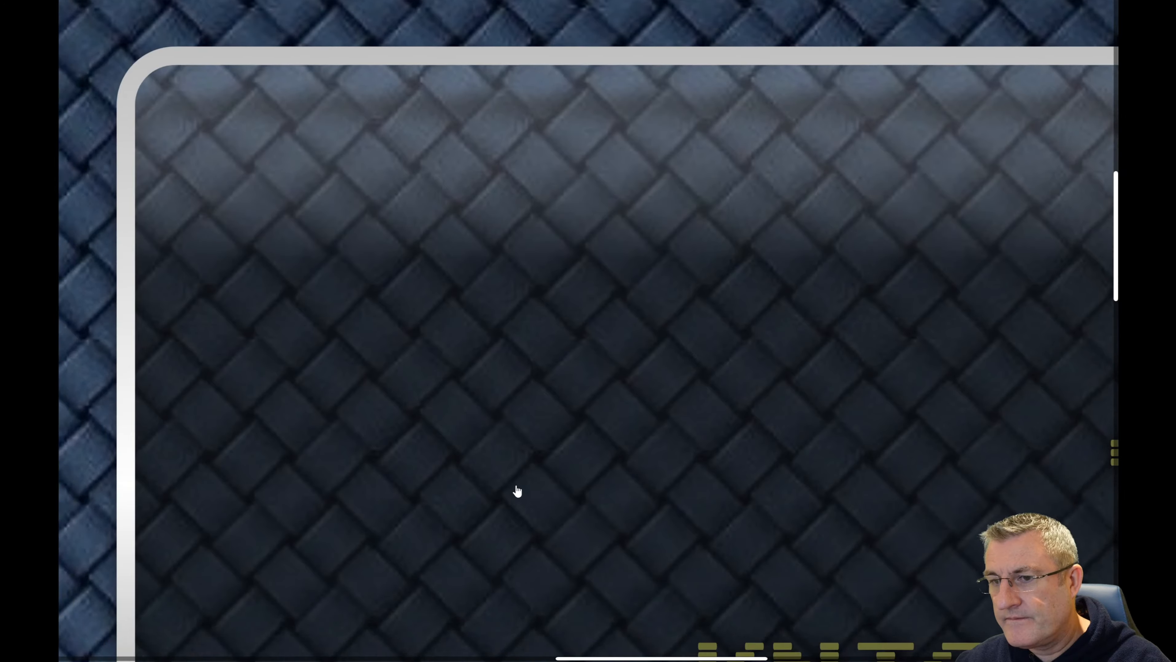
{"action": "left_click_drag", "start_coordinate": [517, 486], "coordinate": [664, 306]}
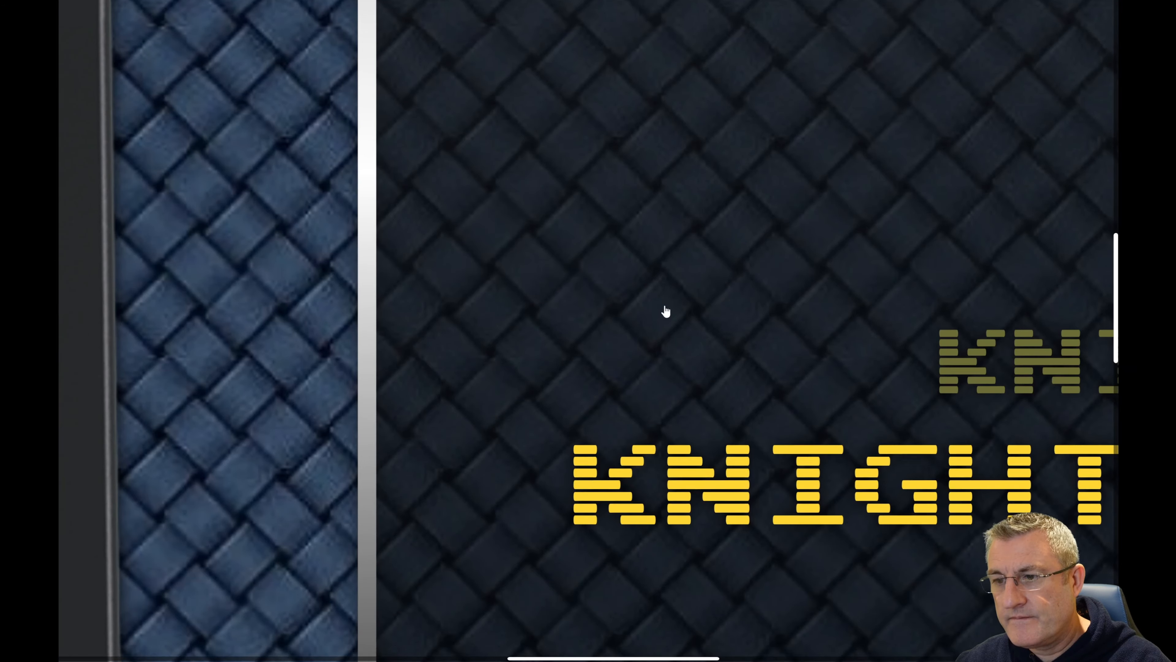
{"action": "left_click_drag", "start_coordinate": [480, 592], "coordinate": [691, 390]}
{"action": "scroll", "coordinate": [685, 391], "scroll_direction": "down", "scroll_amount": 10}
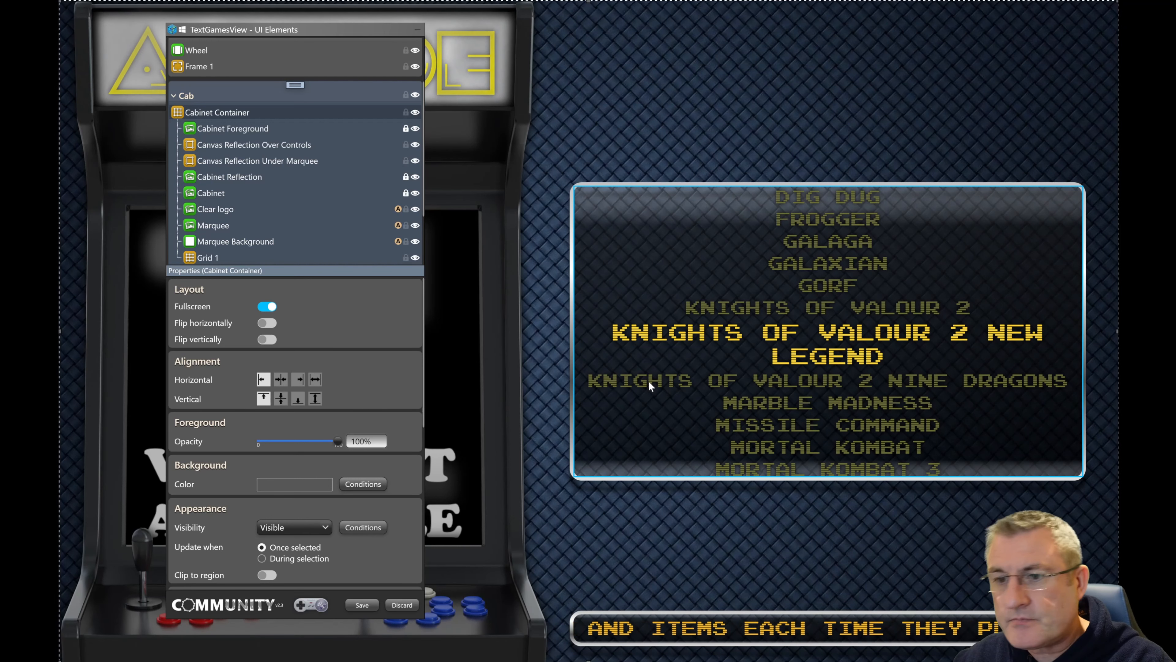
Step: Close the TextGamesView editor without saving and switch to the Demo - ZOrder Animation theme
{"action": "left_click", "coordinate": [400, 605]}
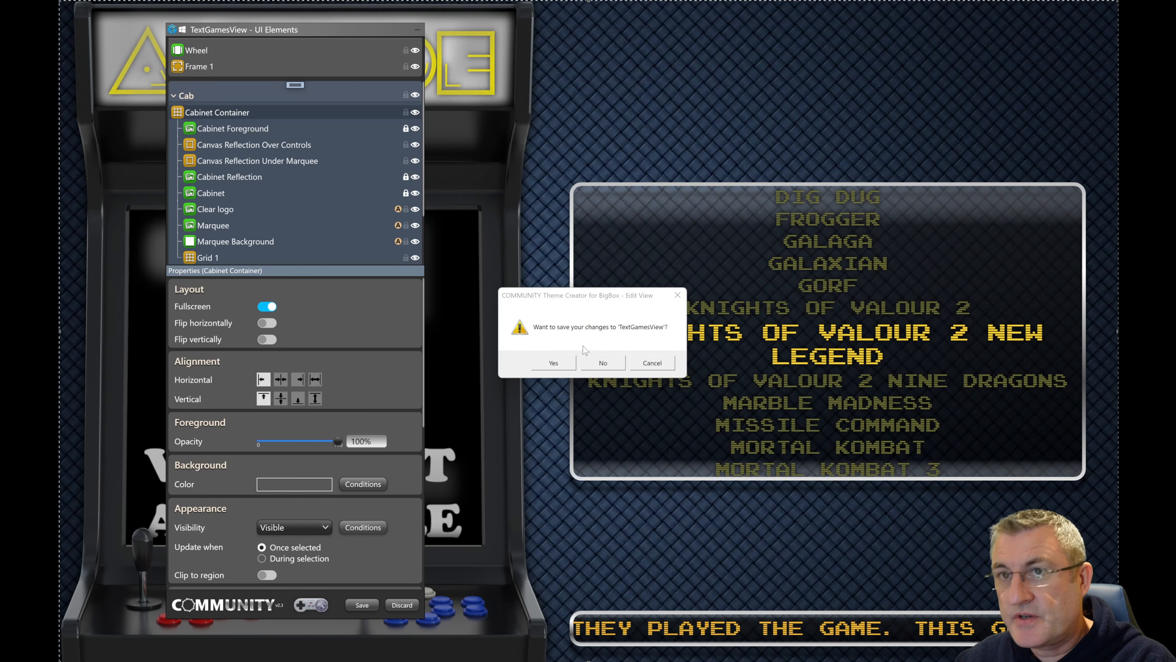
{"action": "left_click", "coordinate": [591, 366]}
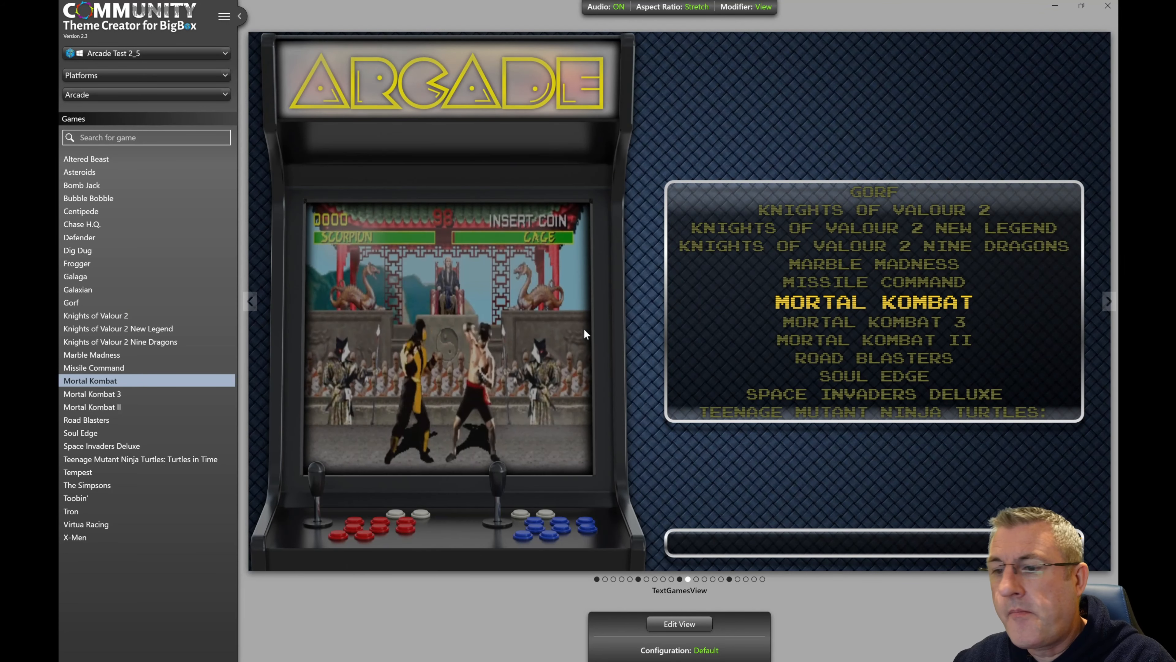
{"action": "left_click", "coordinate": [186, 55]}
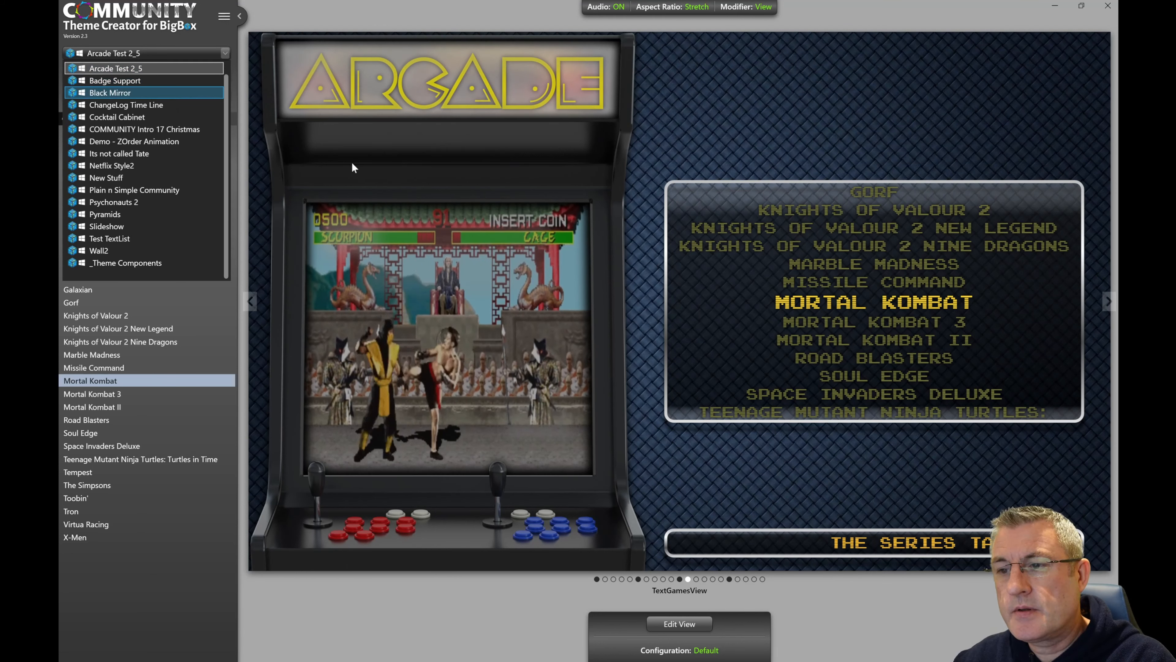
{"action": "scroll", "coordinate": [188, 110], "scroll_direction": "up", "scroll_amount": 1}
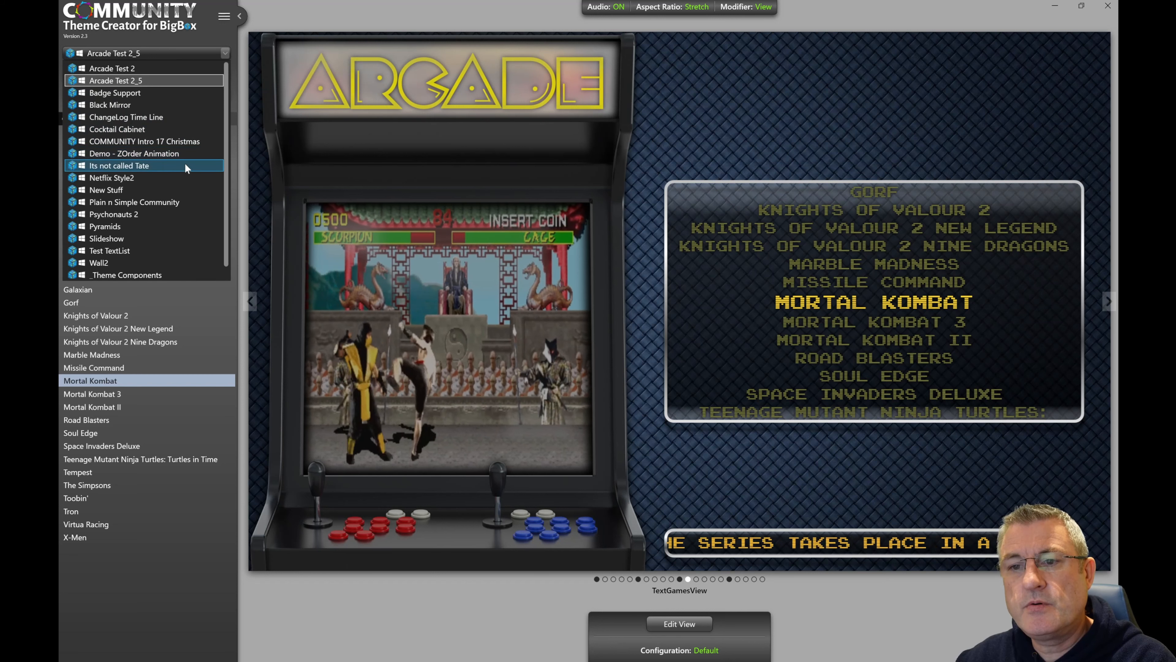
{"action": "left_click", "coordinate": [173, 155]}
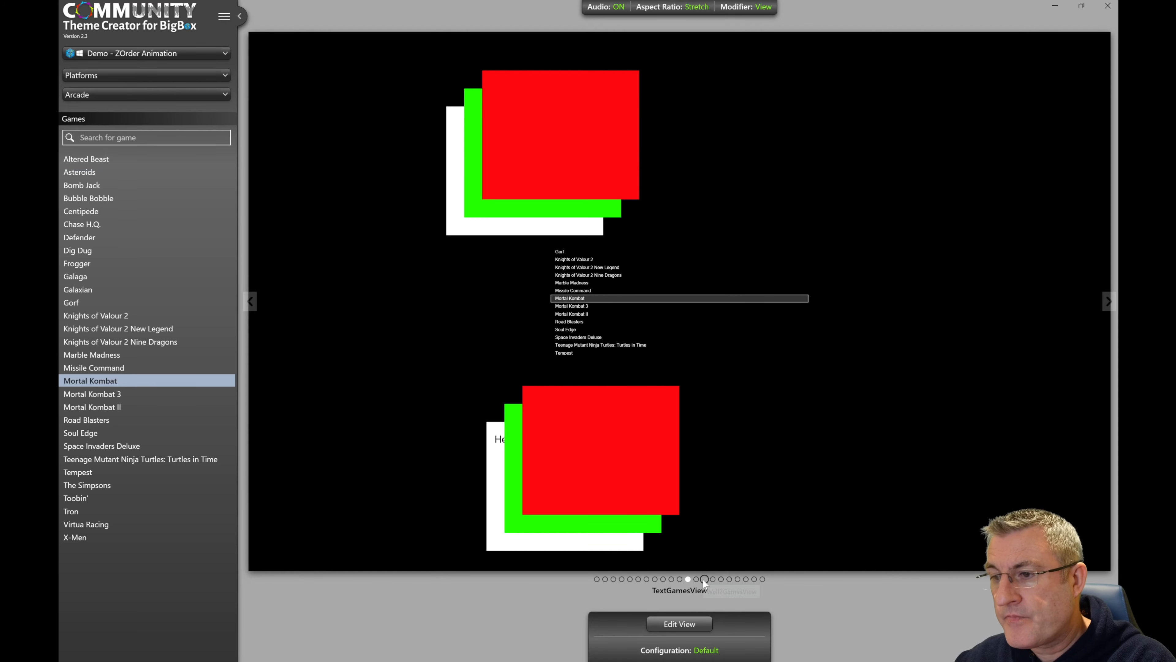
Step: Open the theme's TextGamesView for editing and inspect the Z-Order animation settings of Text 1-1 without changing them
{"action": "left_click", "coordinate": [696, 624]}
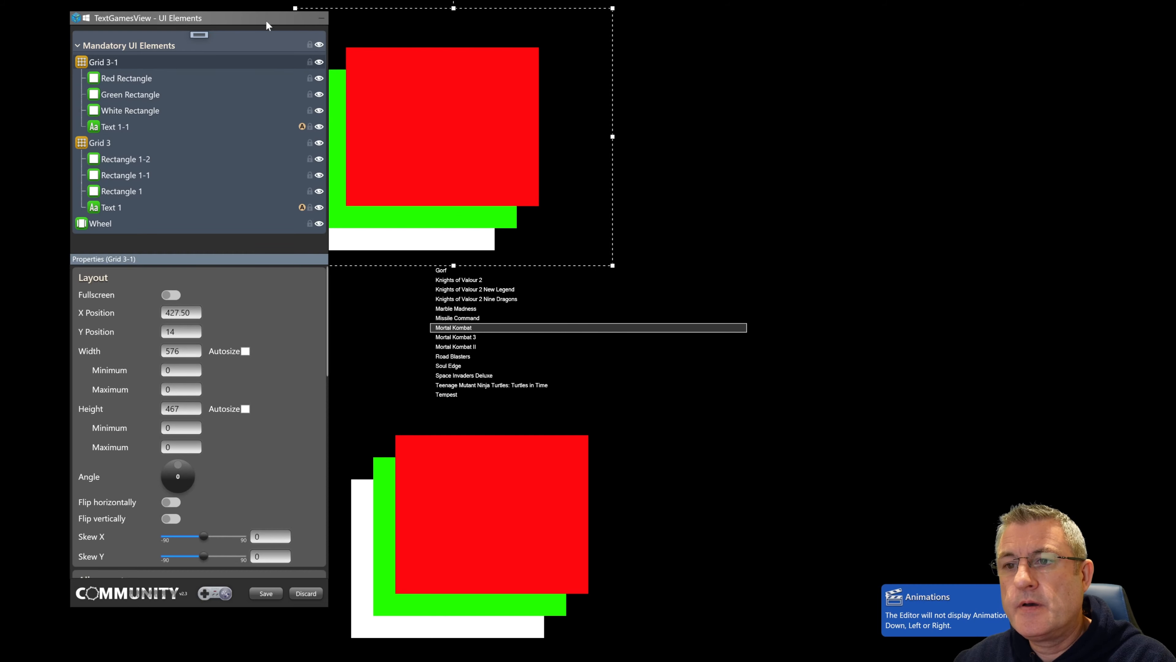
{"action": "left_click_drag", "start_coordinate": [267, 25], "coordinate": [952, 29]}
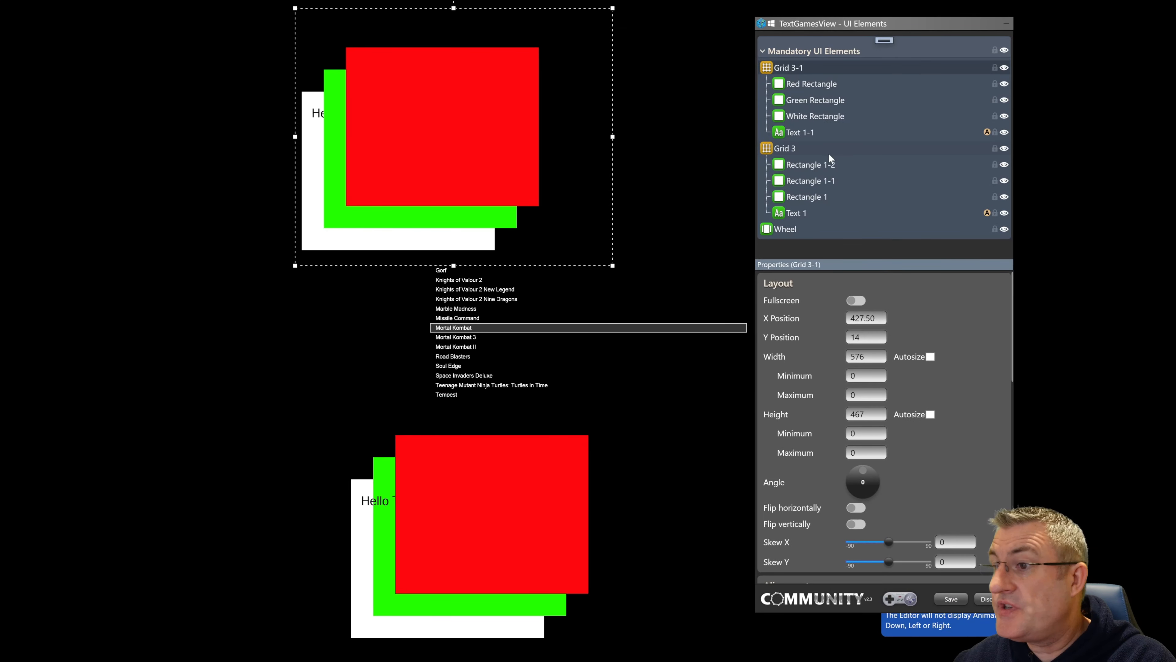
{"action": "left_click", "coordinate": [316, 119]}
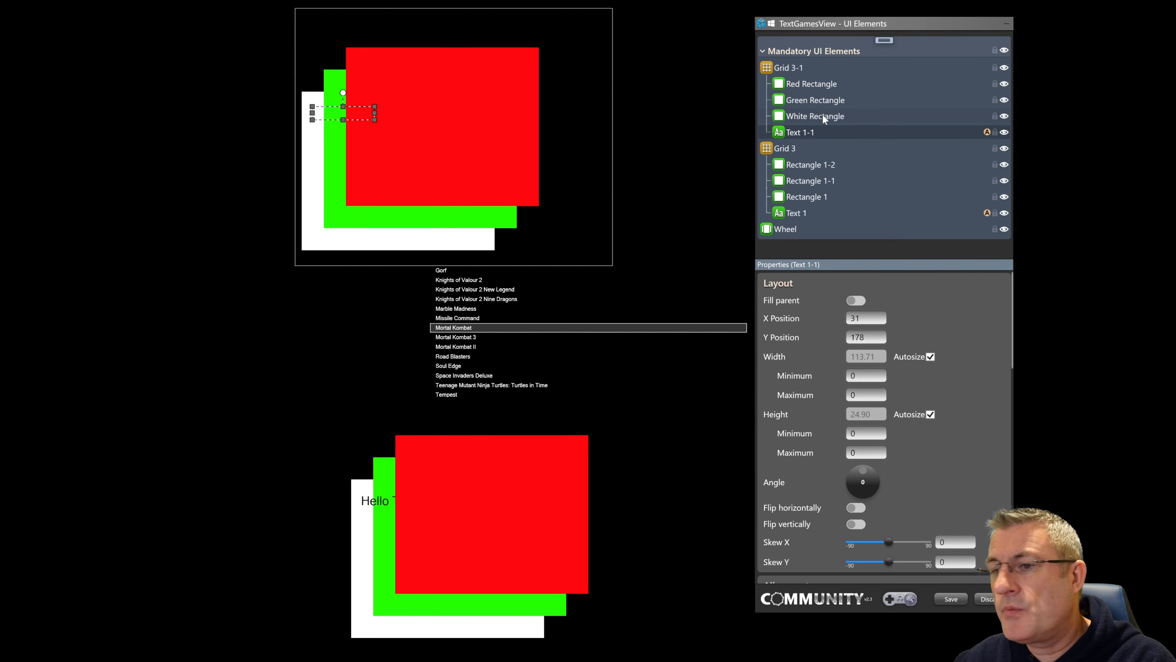
{"action": "left_click", "coordinate": [988, 132]}
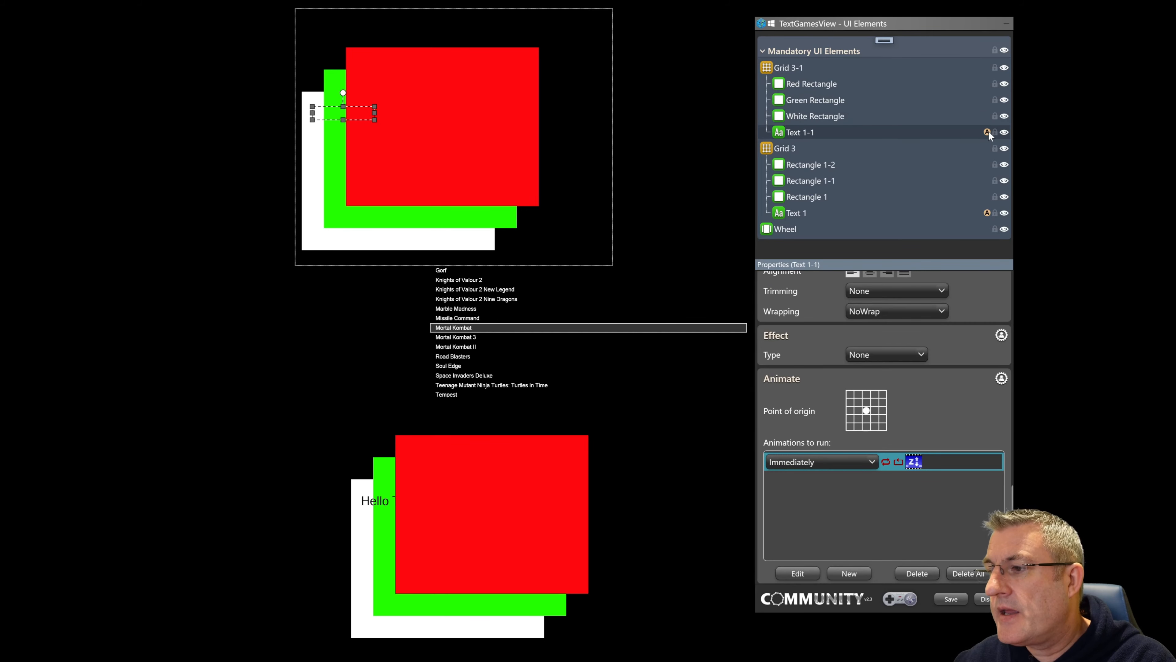
{"action": "double_click", "coordinate": [915, 460]}
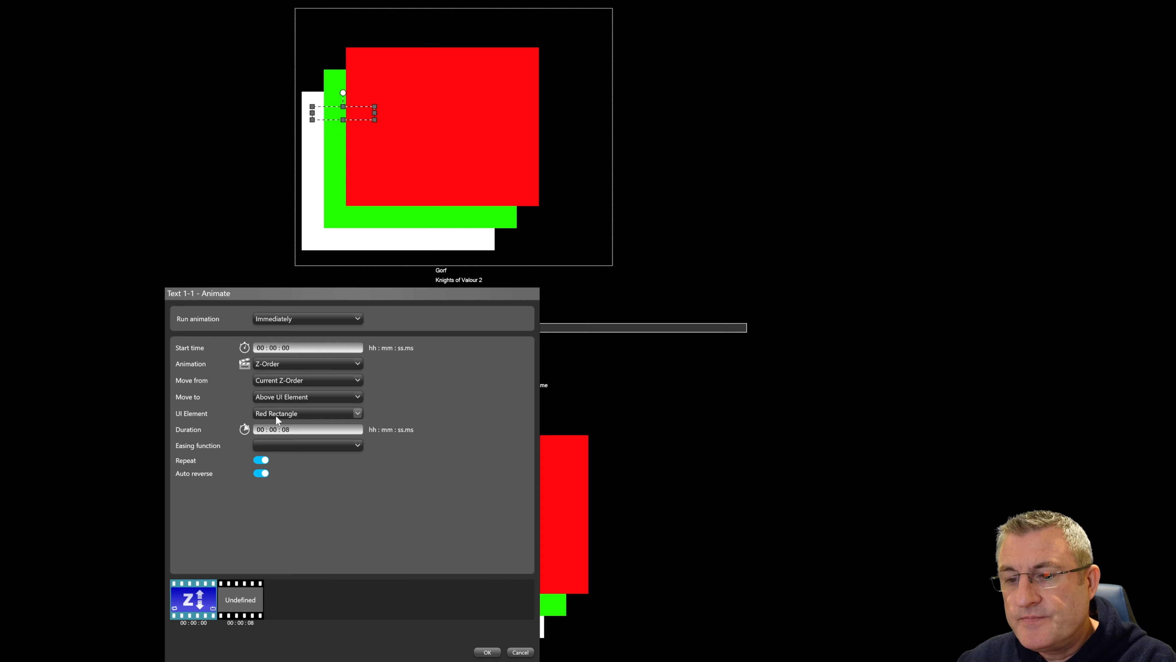
{"action": "left_click", "coordinate": [290, 431]}
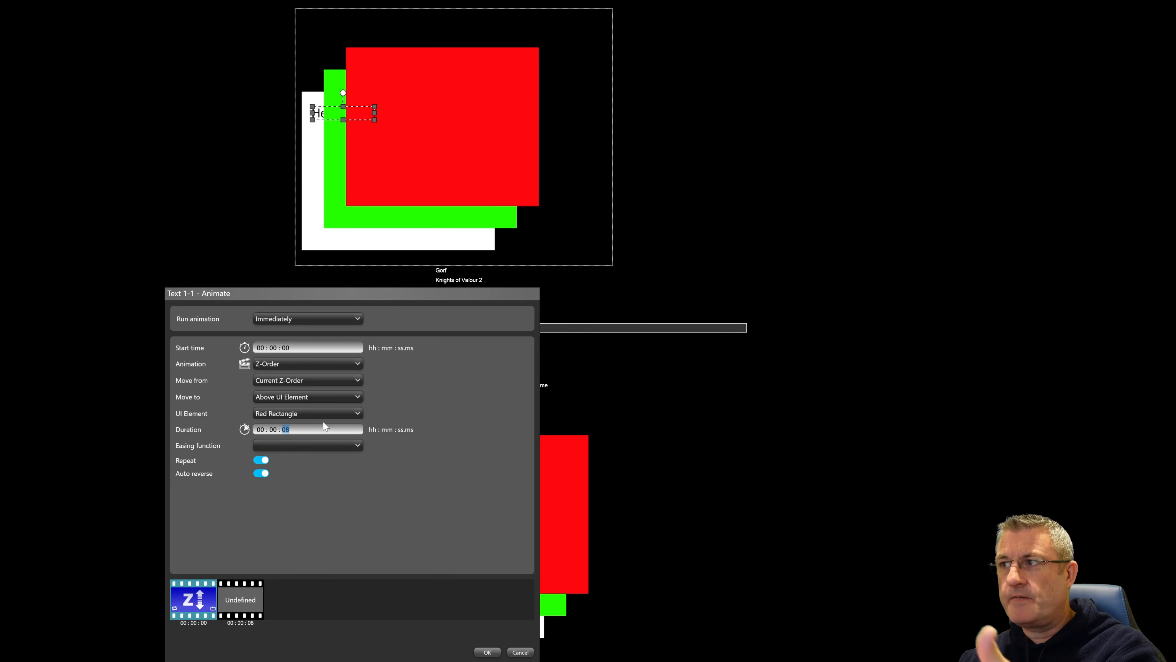
{"action": "left_click", "coordinate": [521, 653]}
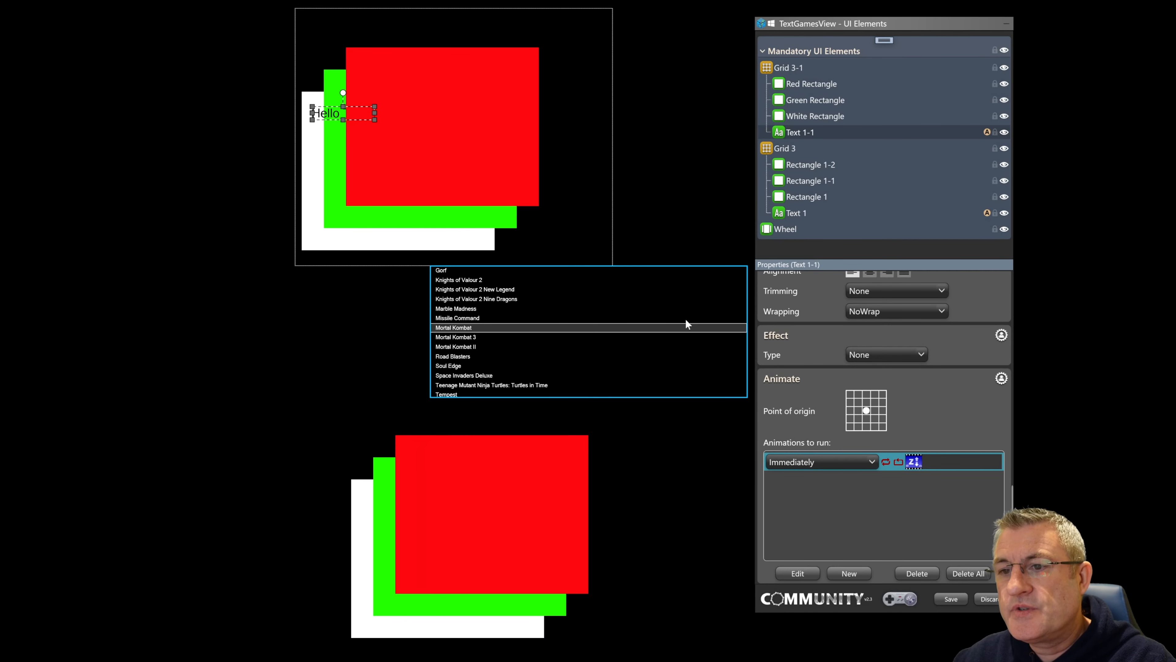
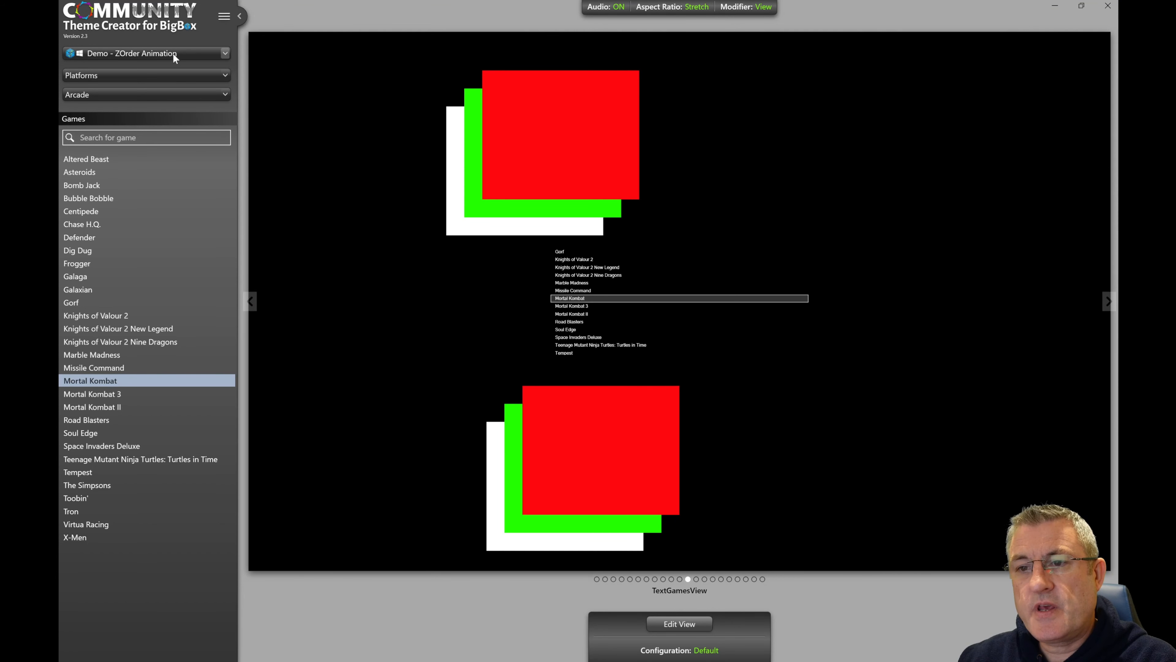
Step: Switch to the Arcade Test 2_5 theme and open PlatformWheel1FiltersView for editing, keeping the UI Elements window clear of the cabinet
{"action": "left_click", "coordinate": [173, 52]}
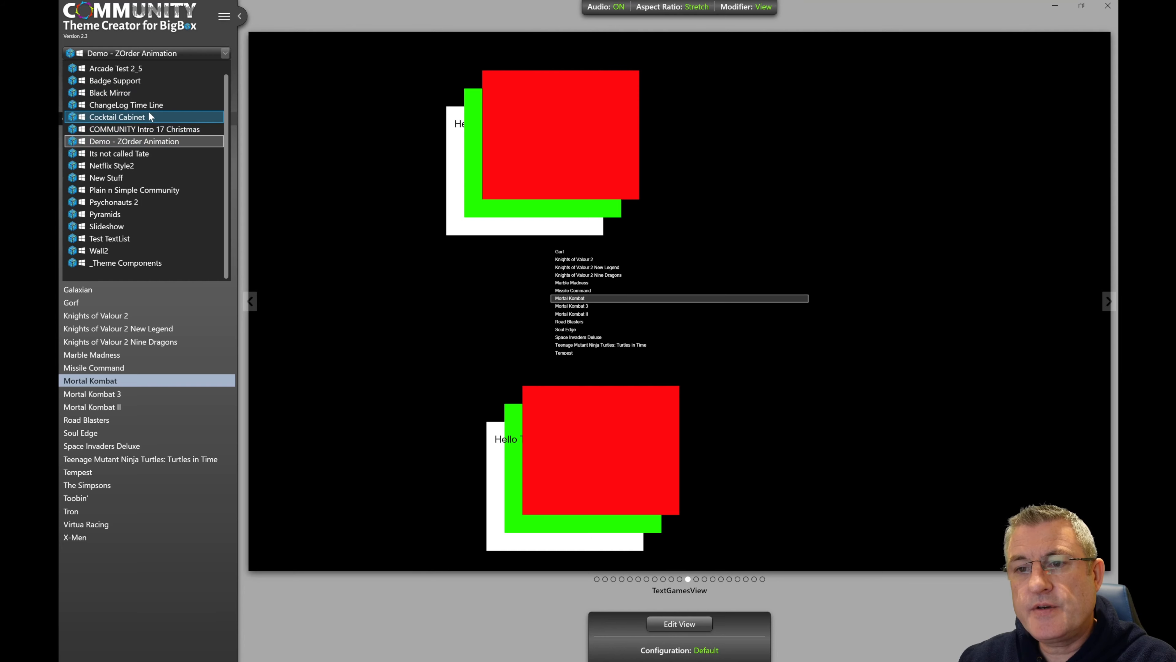
{"action": "left_click", "coordinate": [136, 68]}
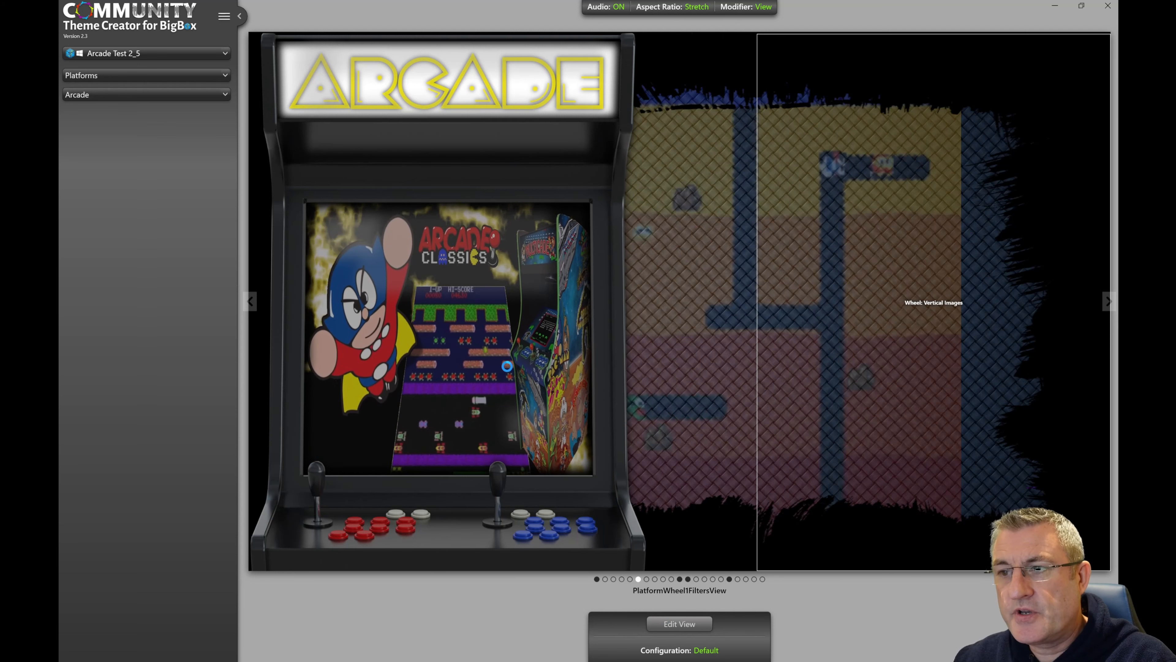
{"action": "left_click", "coordinate": [666, 627]}
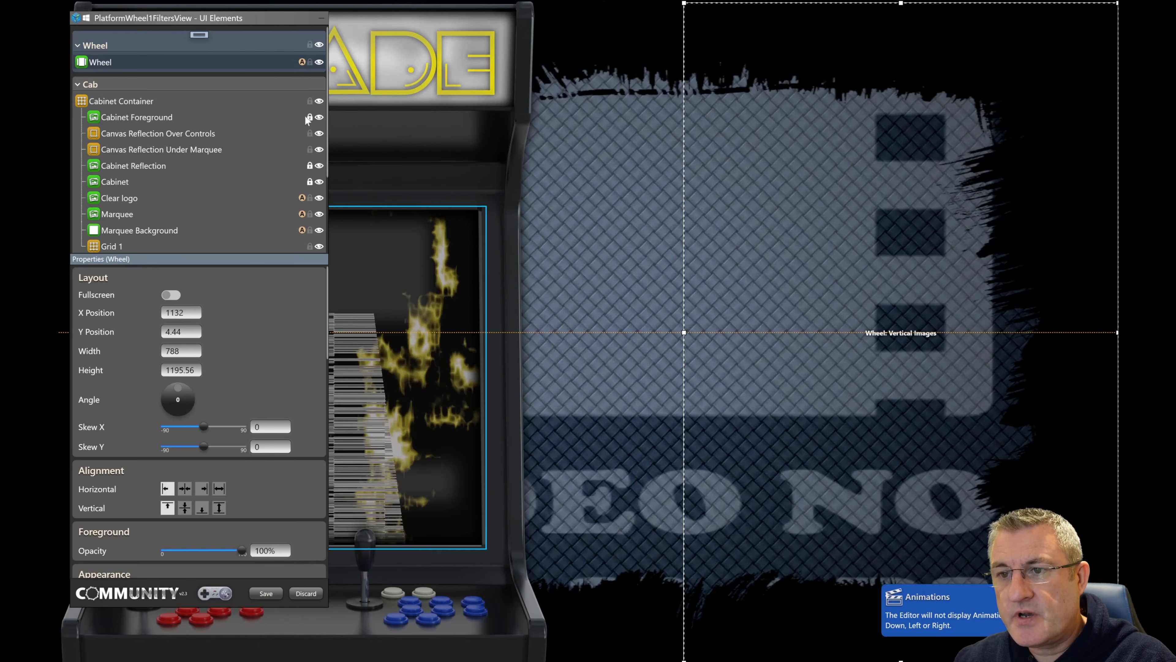
{"action": "left_click_drag", "start_coordinate": [271, 18], "coordinate": [995, 38]}
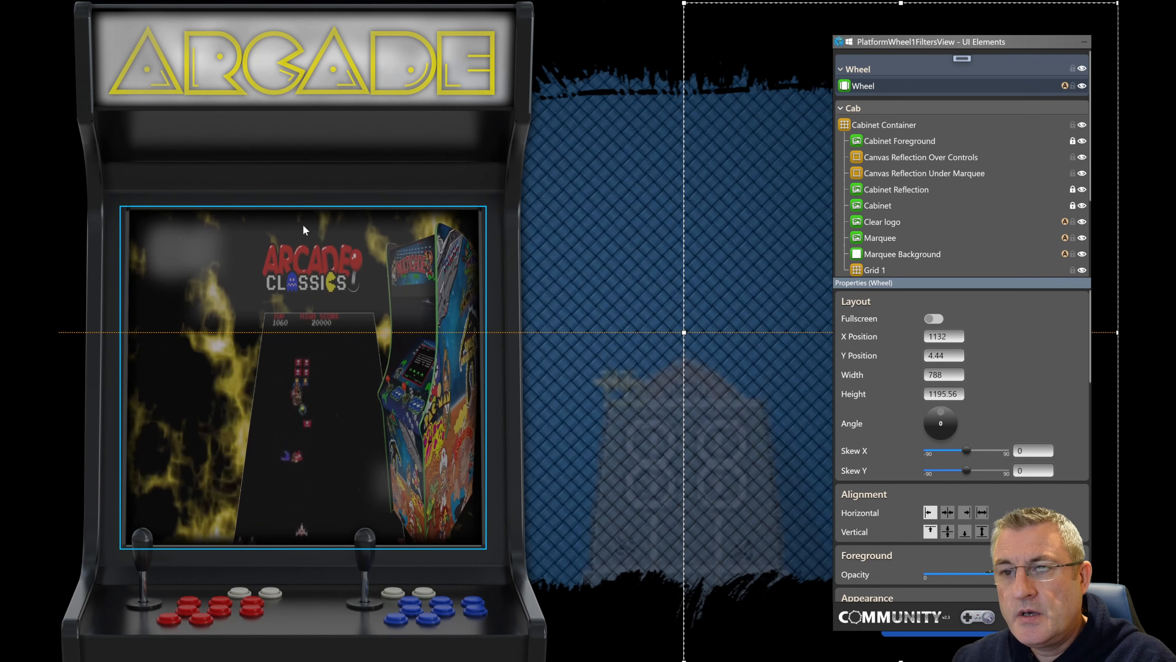
Step: Inspect the areas covered by the Canvas Reflection Under Marquee and Canvas Reflection Over Controls elements
{"action": "left_click", "coordinate": [254, 138]}
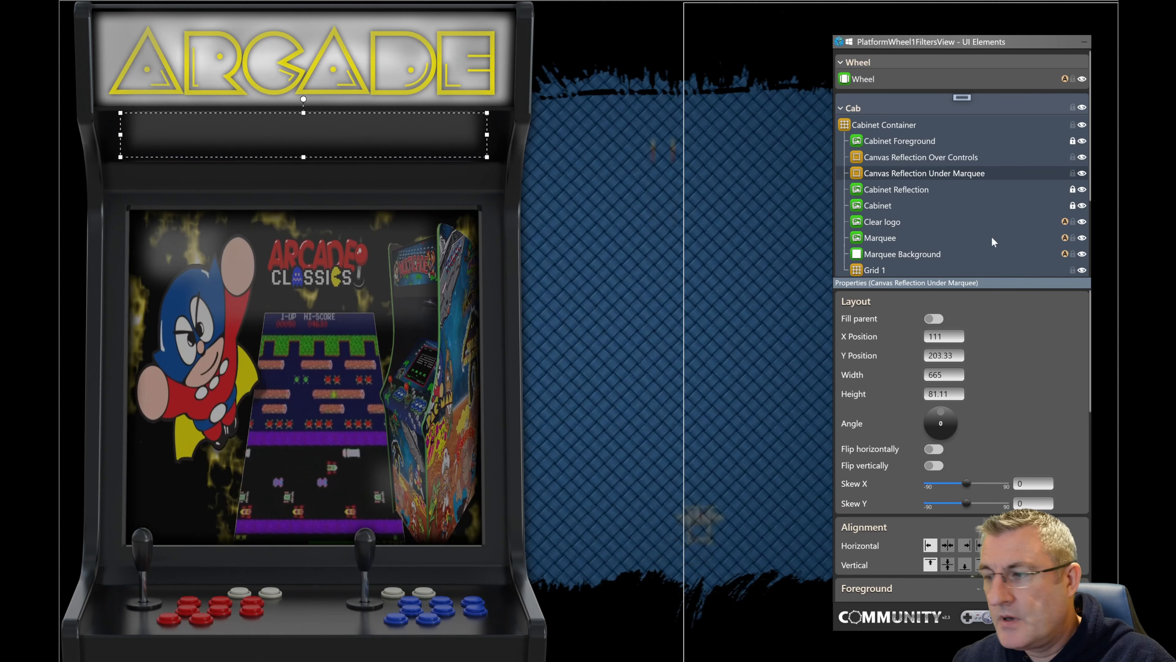
{"action": "left_click", "coordinate": [922, 158]}
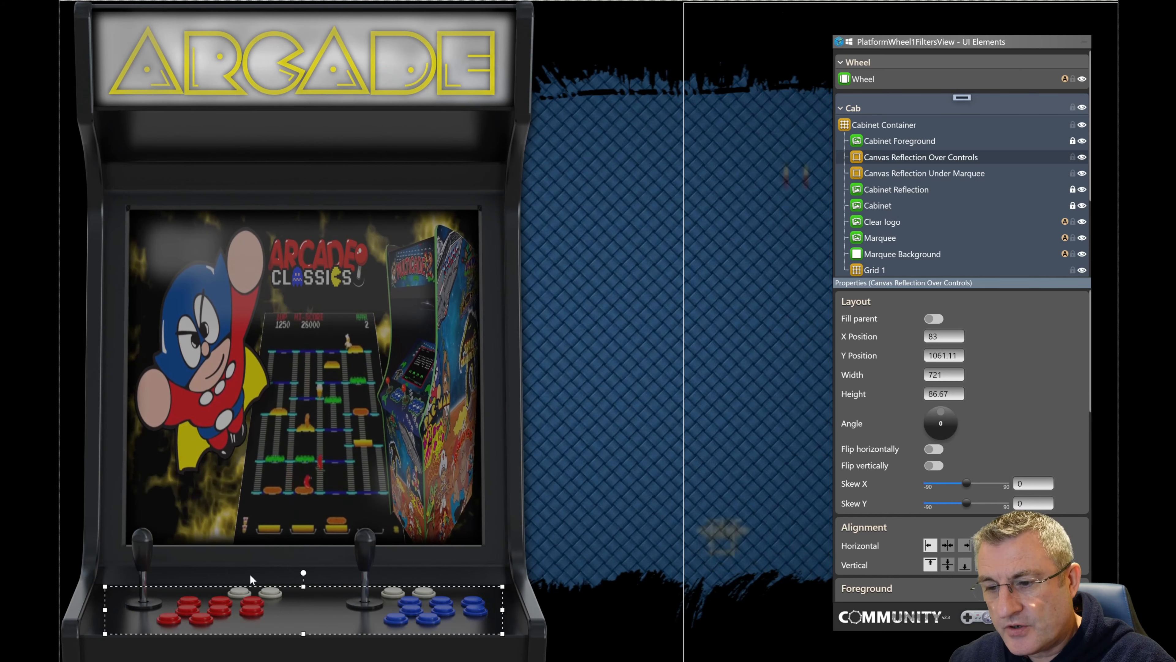
{"action": "left_click", "coordinate": [942, 173]}
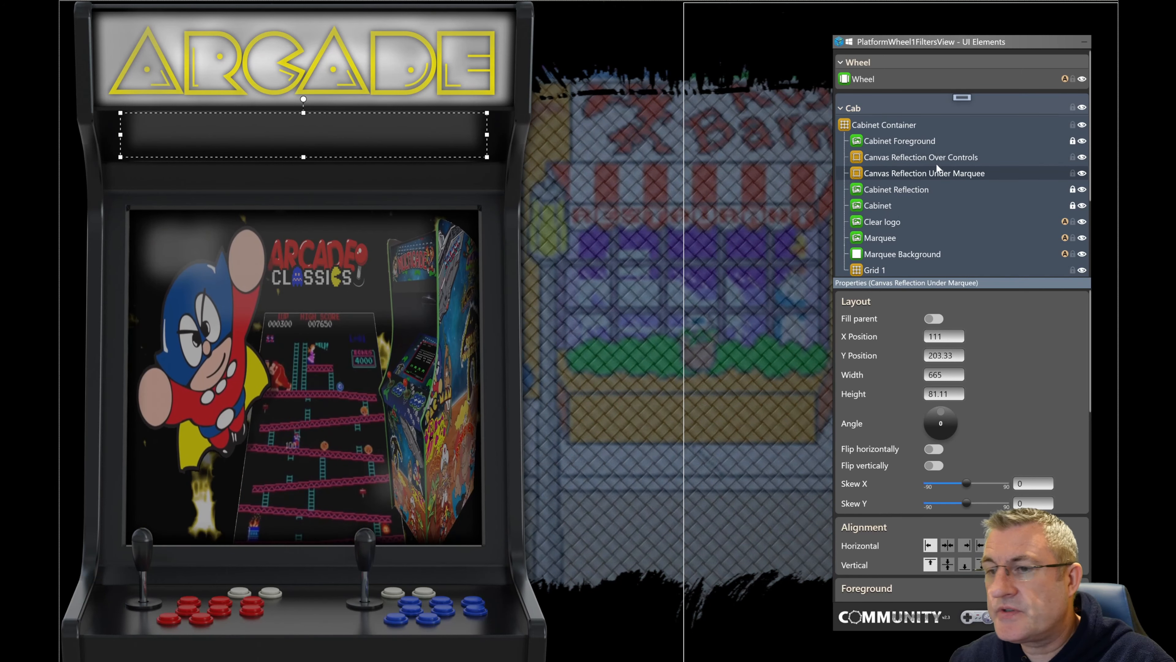
Step: Add a Video Mirror element to the Cab group and nest it inside Canvas Reflection Over Controls
{"action": "left_click", "coordinate": [967, 104]}
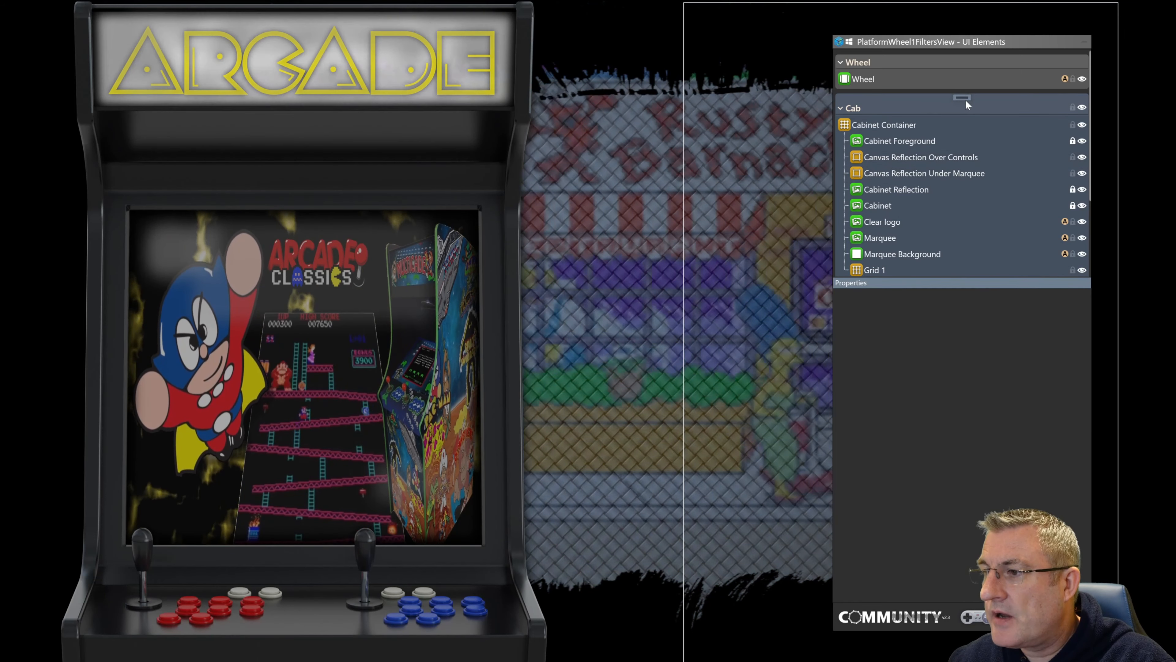
{"action": "right_click", "coordinate": [966, 103]}
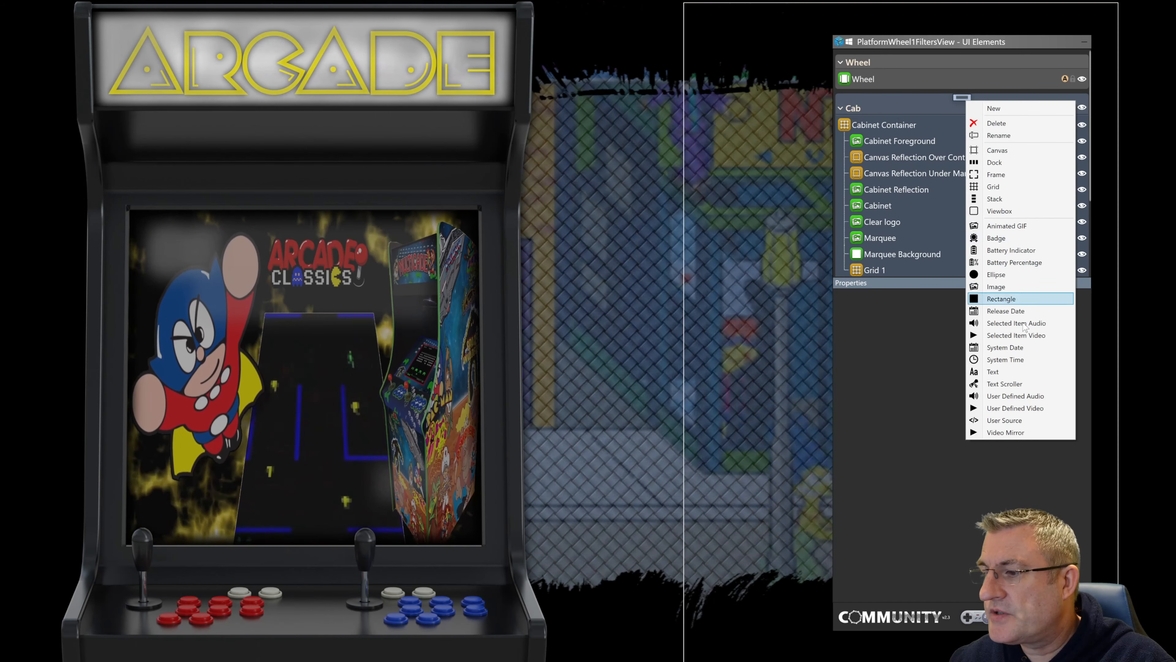
{"action": "left_click", "coordinate": [1013, 432]}
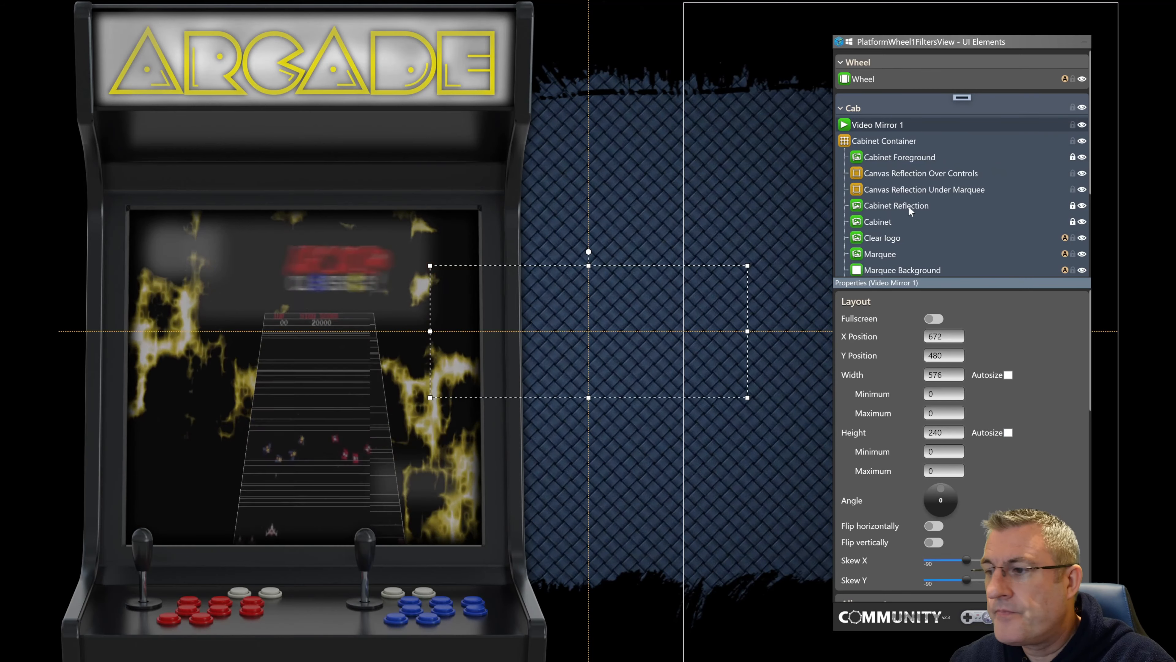
{"action": "left_click_drag", "start_coordinate": [908, 128], "coordinate": [906, 176]}
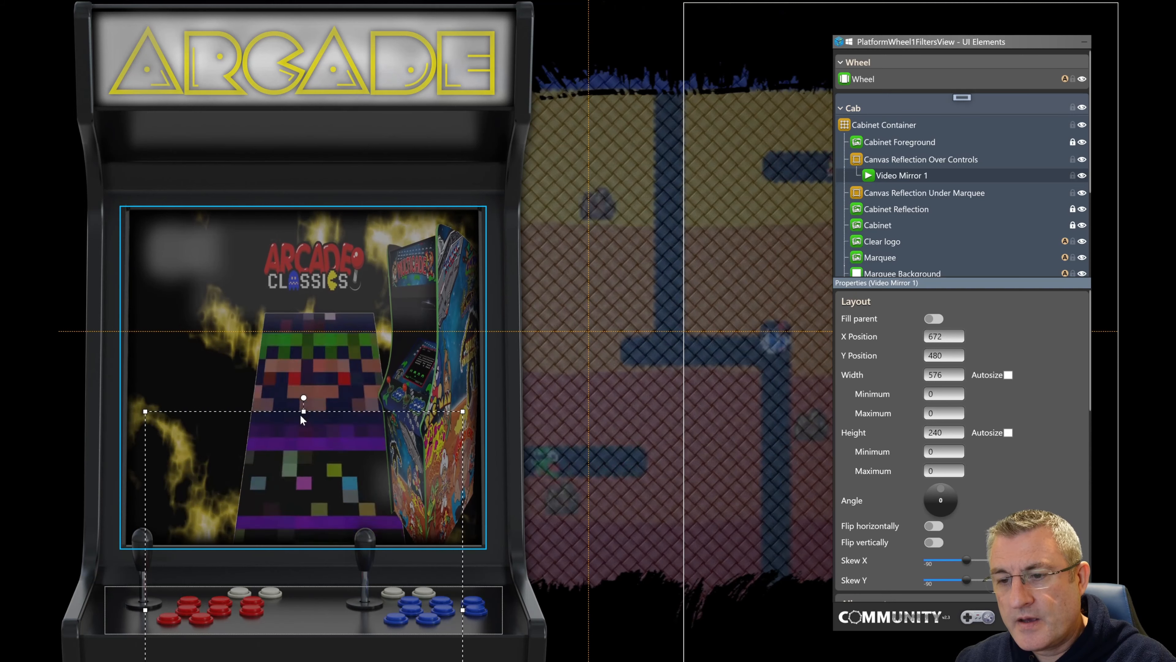
Step: Lower the video mirror's upper edge toward the cabinet controls, reducing its height to about 417.50
{"action": "left_click", "coordinate": [306, 411]}
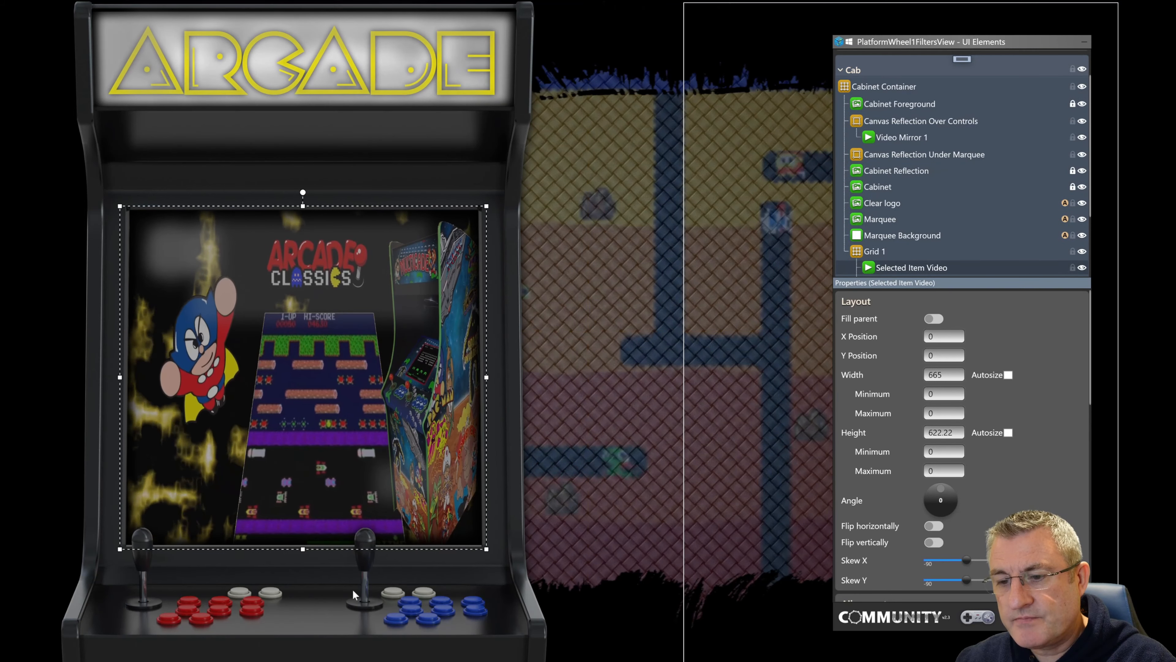
{"action": "left_click", "coordinate": [339, 607]}
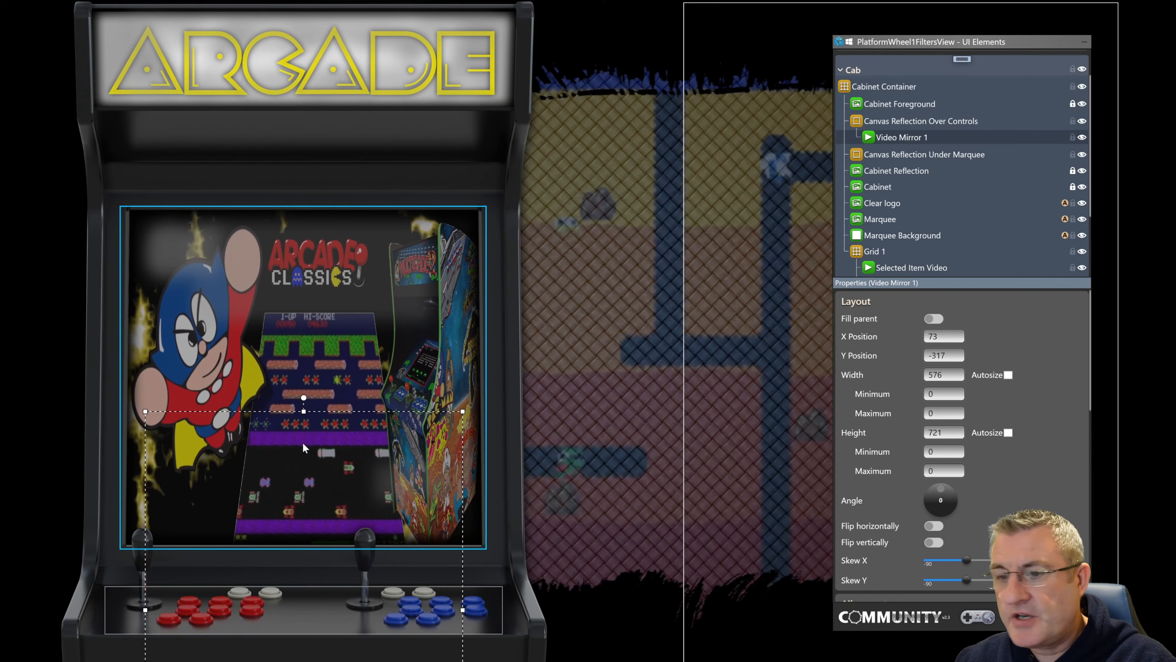
{"action": "left_click_drag", "start_coordinate": [303, 411], "coordinate": [314, 566]}
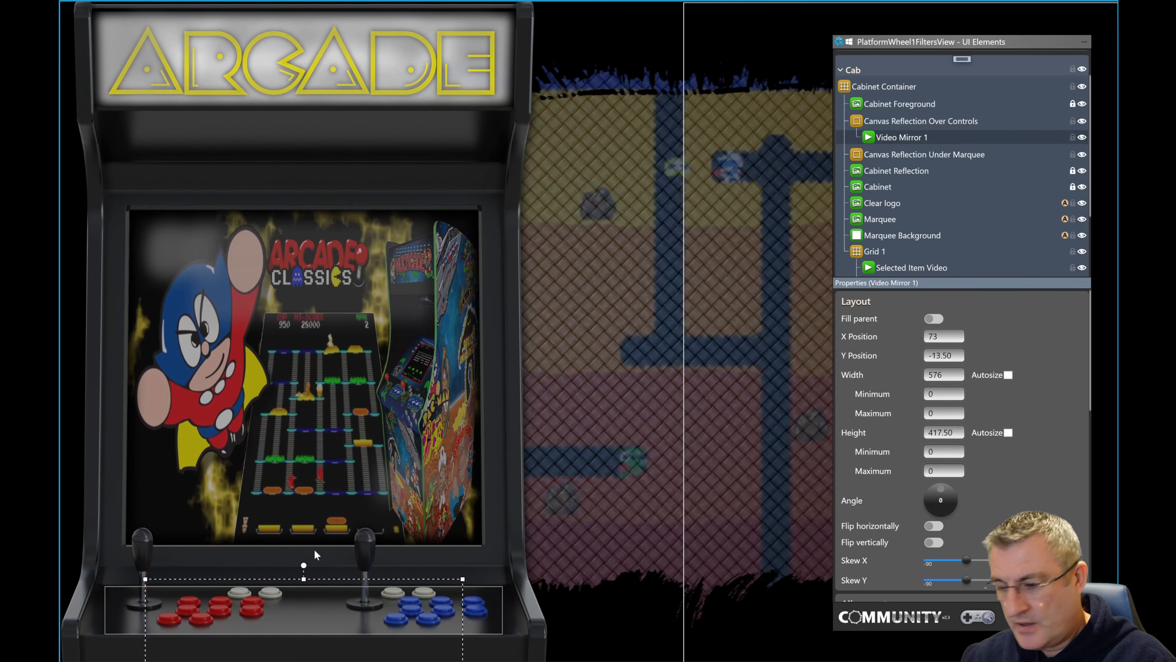
Step: Nudge the video mirror upward to a Y position of -303.50 so its lower edge comes into view
{"action": "key", "text": "shift+Up"}
{"action": "key", "text": "shift+Up"}
{"action": "key", "text": "shift+Up"}
{"action": "key", "text": "shift+Up"}
{"action": "key", "text": "shift+Up"}
{"action": "key", "text": "shift+Up"}
{"action": "key", "text": "shift+Up"}
{"action": "key", "text": "shift+Up"}
{"action": "key", "text": "shift+Up"}
{"action": "key", "text": "shift+Up"}
{"action": "key", "text": "shift+Up"}
{"action": "key", "text": "shift+Up"}
{"action": "key", "text": "shift+Up"}
{"action": "key", "text": "shift+Up"}
{"action": "key", "text": "shift+Up"}
{"action": "key", "text": "shift+Up"}
{"action": "key", "text": "shift+Up"}
{"action": "key", "text": "shift+Up"}
{"action": "key", "text": "shift+Up"}
{"action": "key", "text": "shift+Up"}
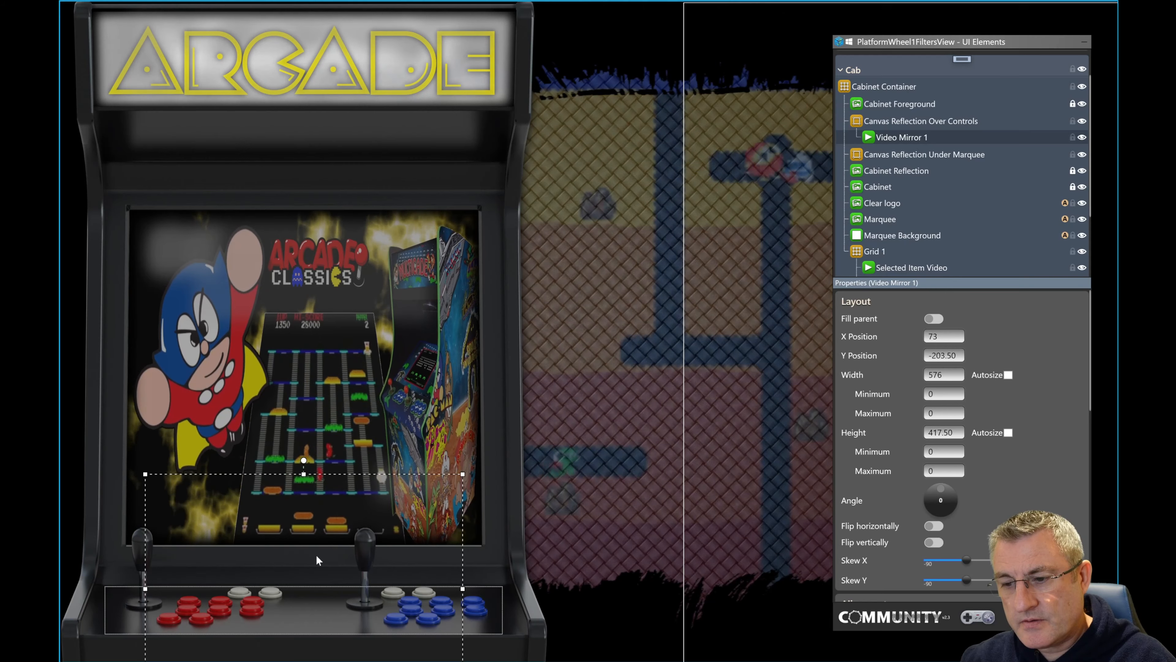
{"action": "key", "text": "shift+Up"}
{"action": "key", "text": "shift+Up"}
{"action": "key", "text": "shift+Up"}
{"action": "key", "text": "shift+Up"}
{"action": "key", "text": "shift+Up"}
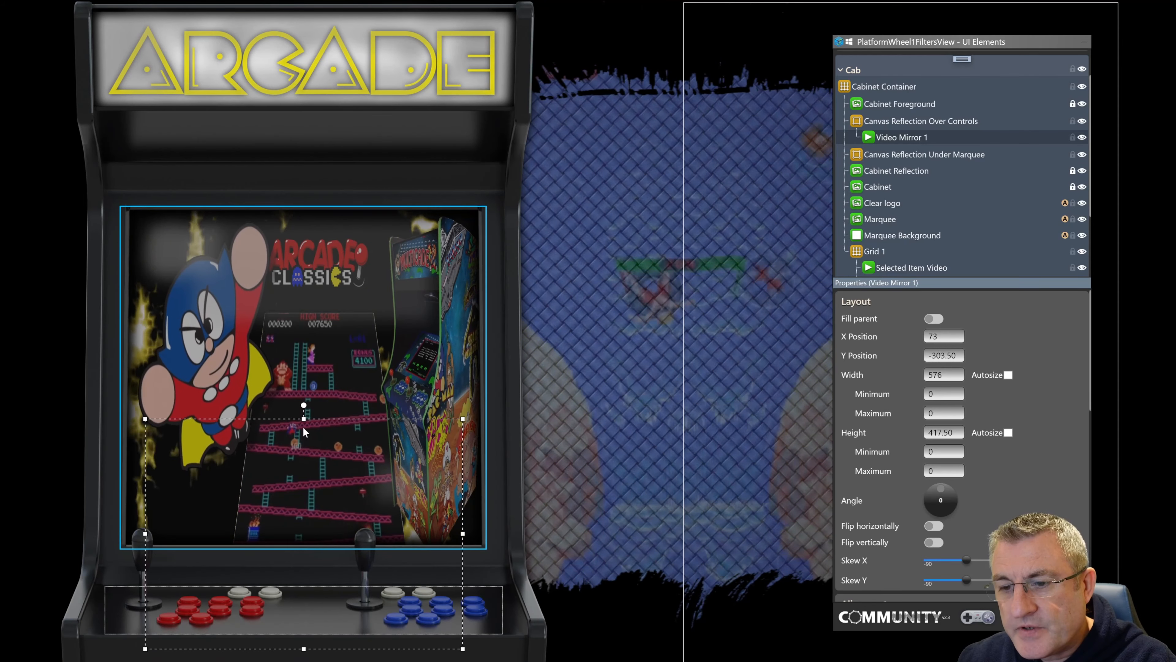
Step: Resize the video mirror to about 721.50 wide and 132 high so it spans the cabinet's control panel
{"action": "left_click_drag", "start_coordinate": [303, 419], "coordinate": [313, 579]}
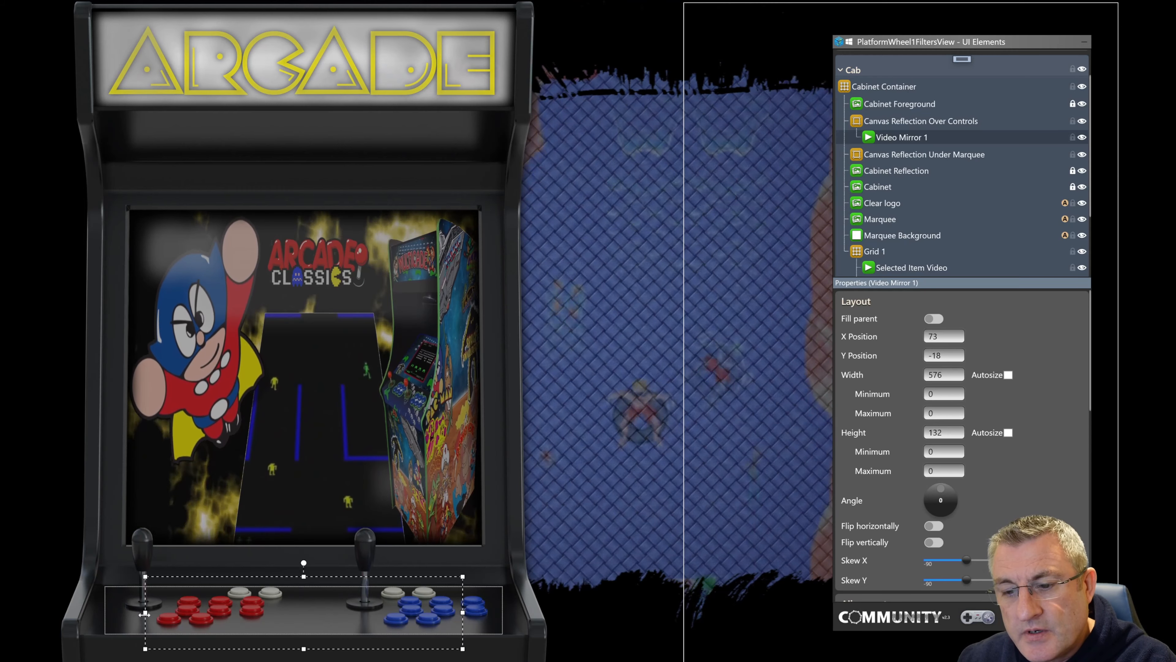
{"action": "left_click_drag", "start_coordinate": [146, 612], "coordinate": [103, 622]}
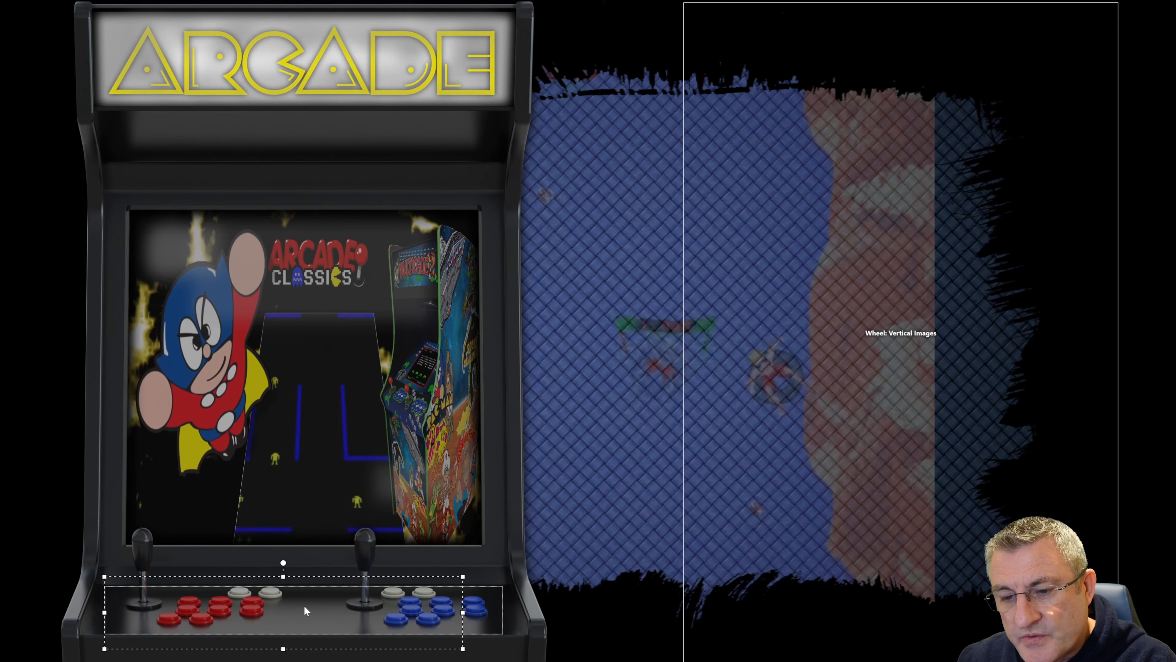
{"action": "left_click_drag", "start_coordinate": [462, 612], "coordinate": [502, 612]}
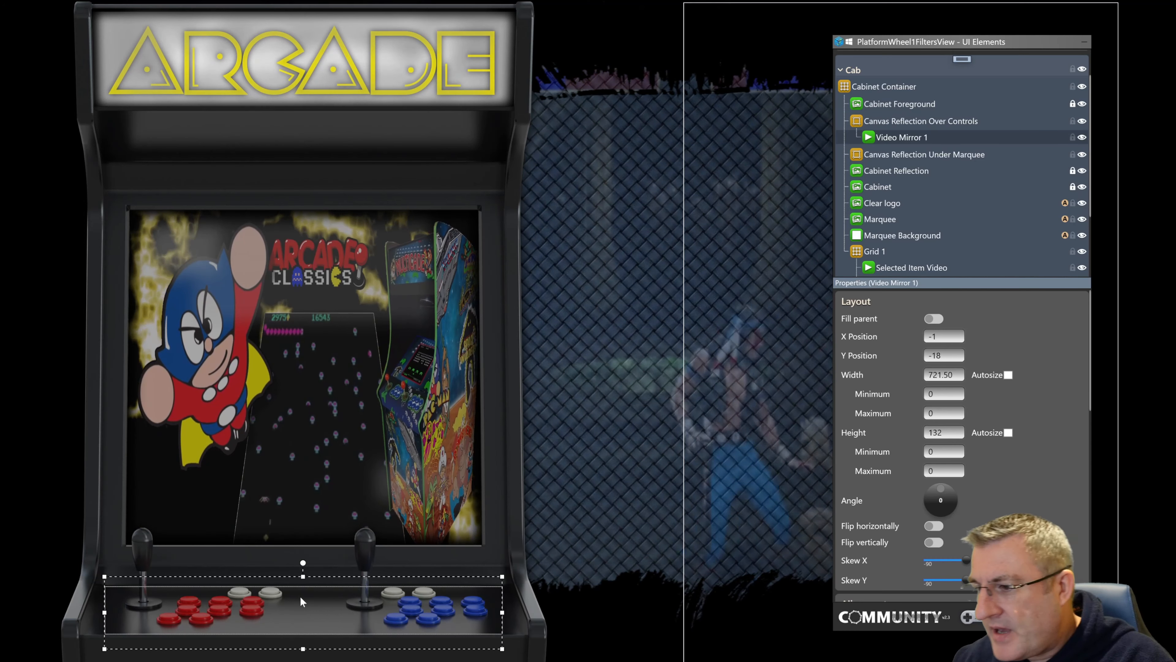
Step: Link the video mirror's media to the Selected Item Video element
{"action": "scroll", "coordinate": [1045, 439], "scroll_direction": "down", "scroll_amount": 5}
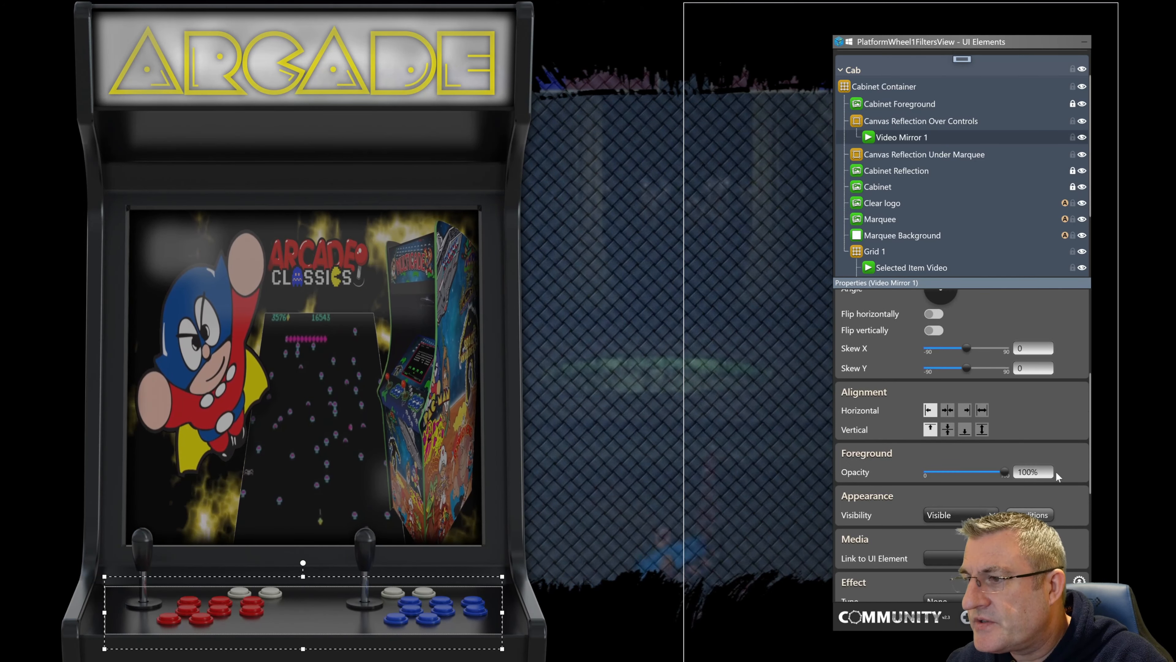
{"action": "scroll", "coordinate": [1055, 474], "scroll_direction": "down", "scroll_amount": 1}
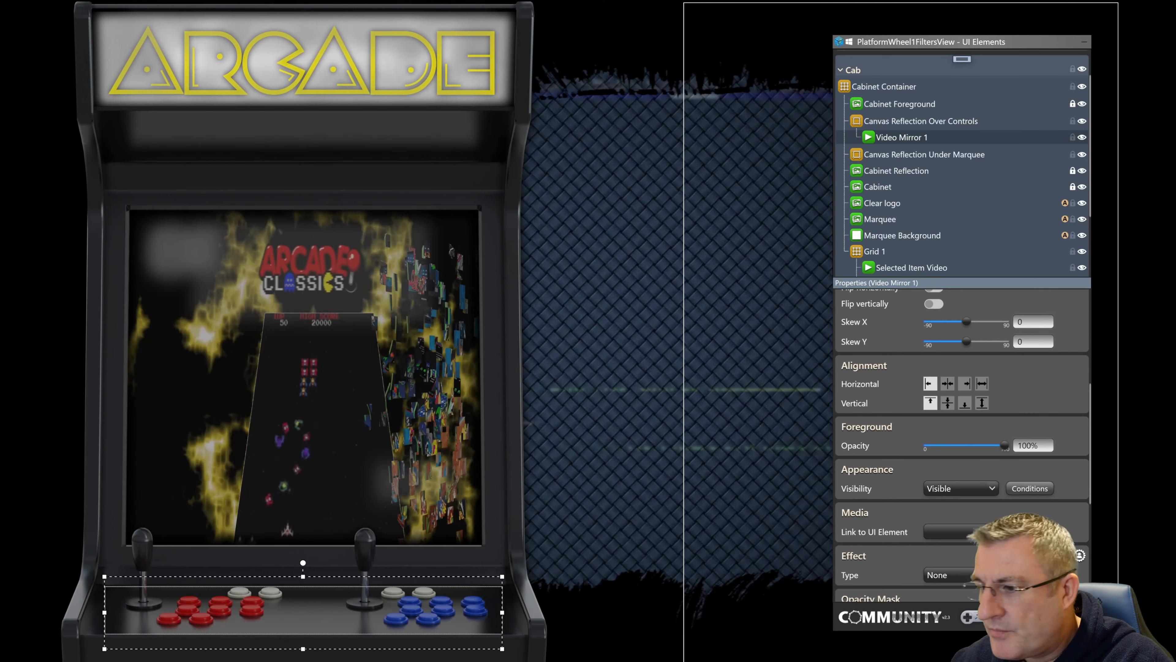
{"action": "left_click", "coordinate": [934, 534]}
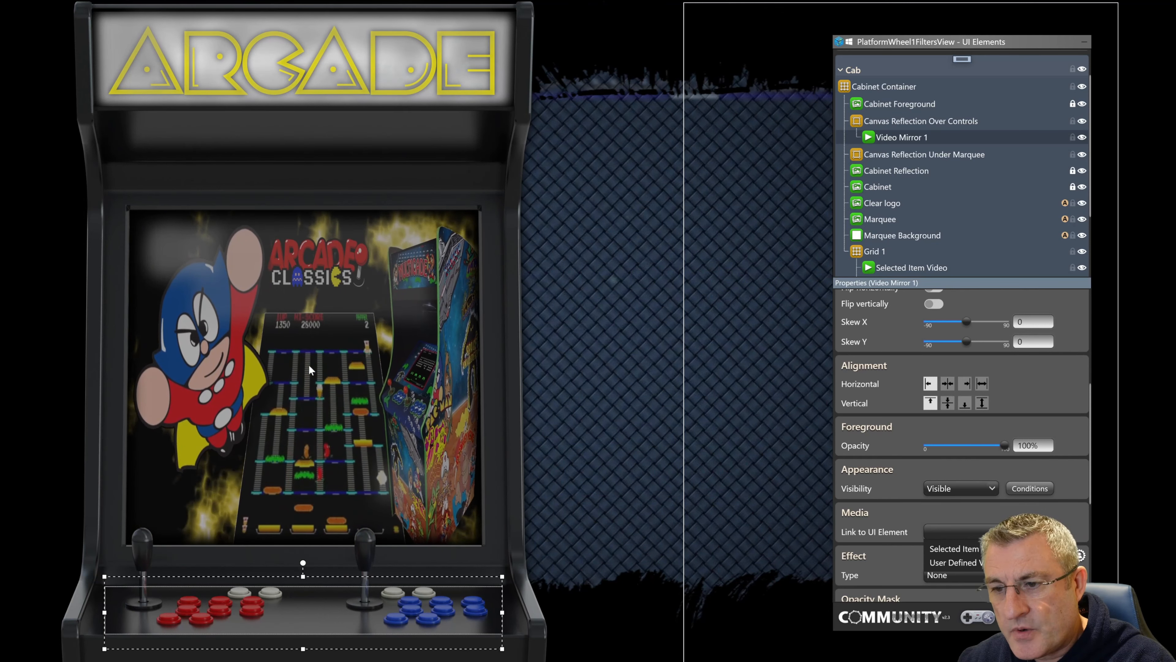
{"action": "left_click", "coordinate": [982, 549]}
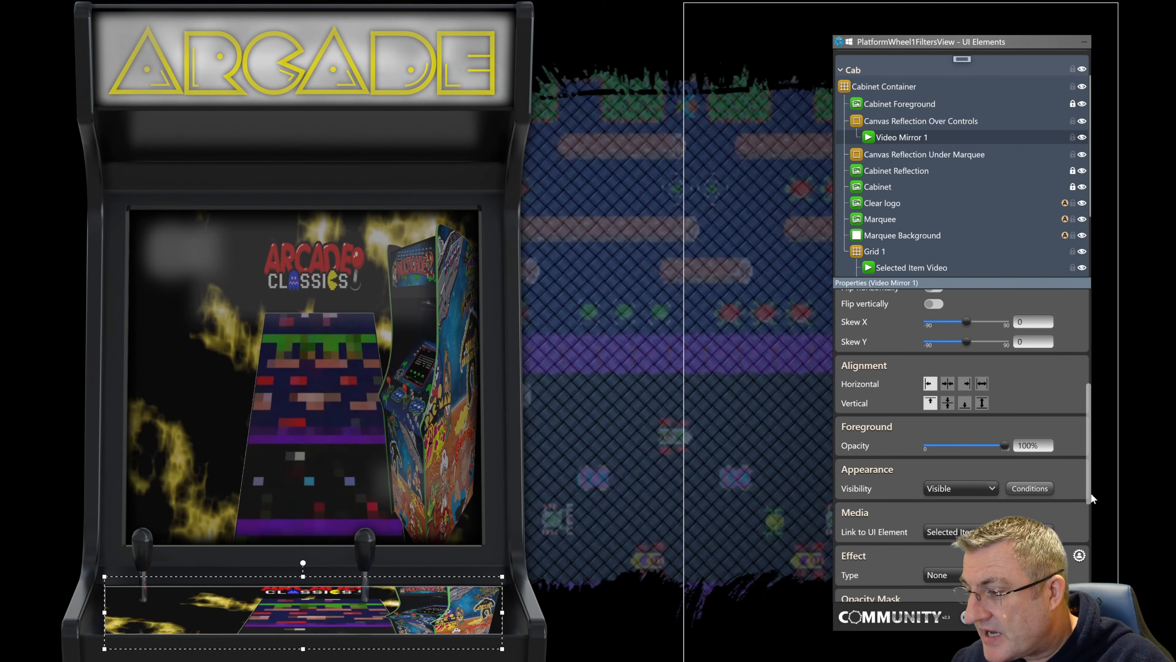
Step: Apply an Image opacity mask to the video mirror using Bottom Mask.png from the Cabinet folder
{"action": "scroll", "coordinate": [1092, 496], "scroll_direction": "down", "scroll_amount": 1}
{"action": "left_click_drag", "start_coordinate": [1091, 505], "coordinate": [1100, 551]}
{"action": "left_click", "coordinate": [973, 477]}
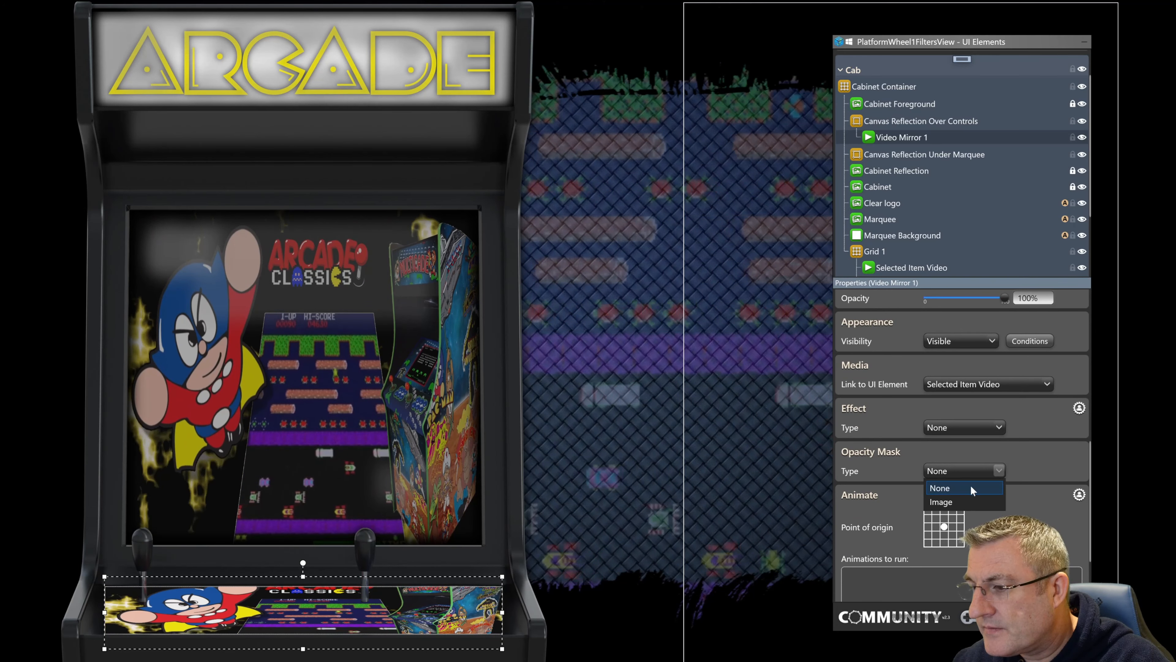
{"action": "left_click", "coordinate": [973, 500]}
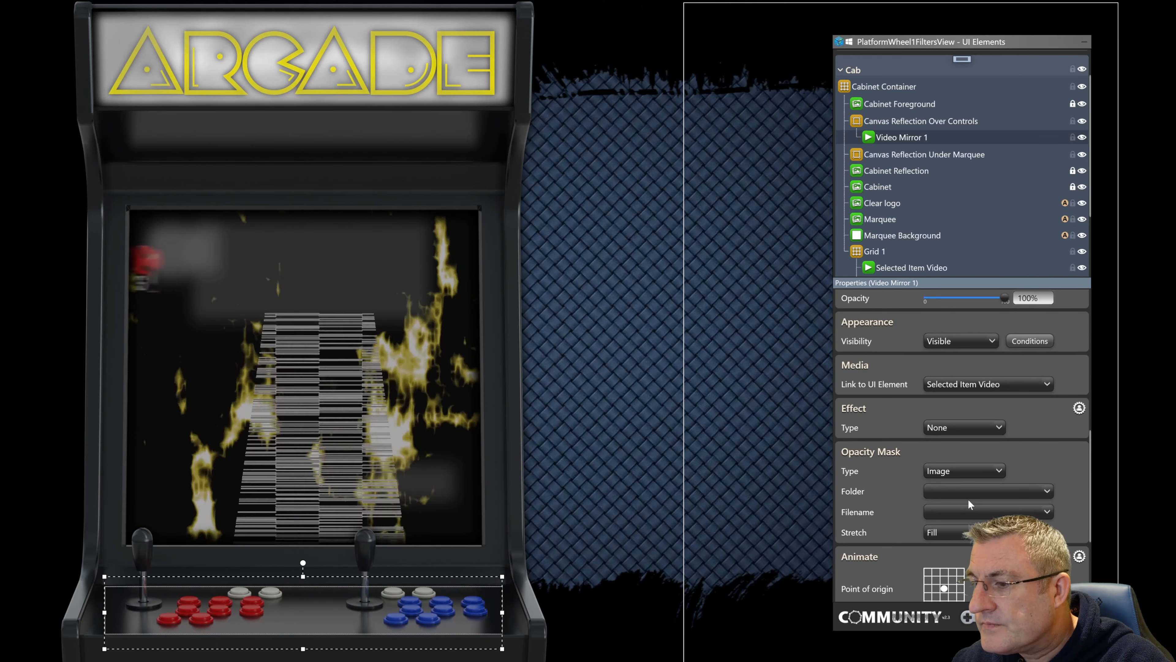
{"action": "left_click", "coordinate": [971, 493]}
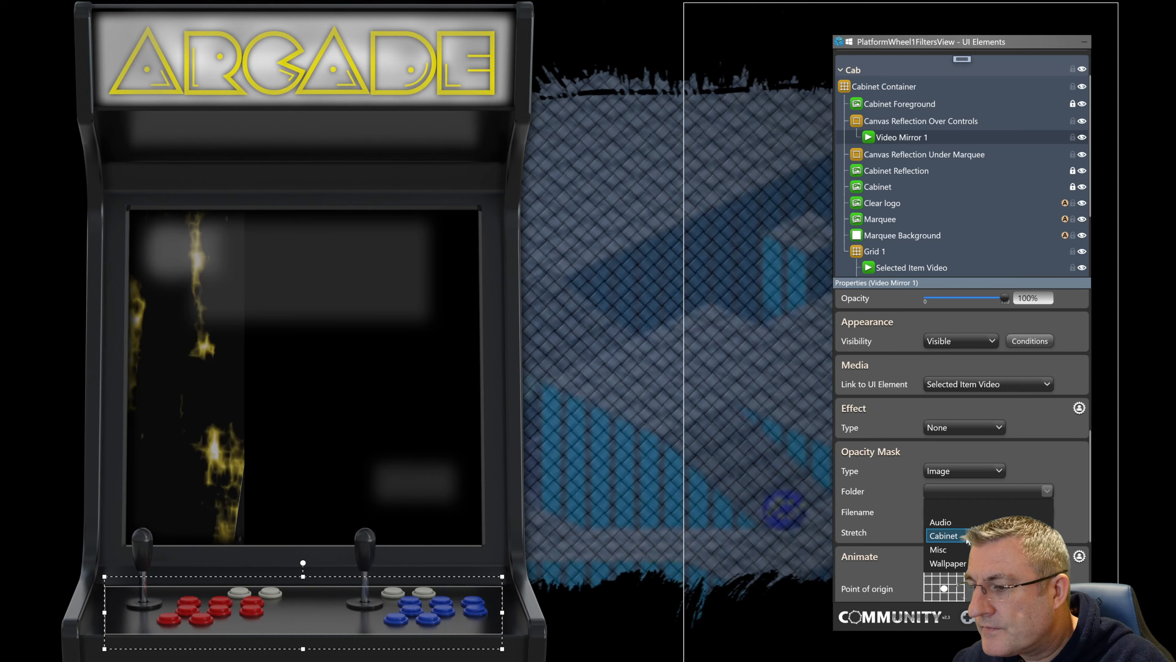
{"action": "left_click", "coordinate": [945, 535]}
{"action": "left_click", "coordinate": [965, 512]}
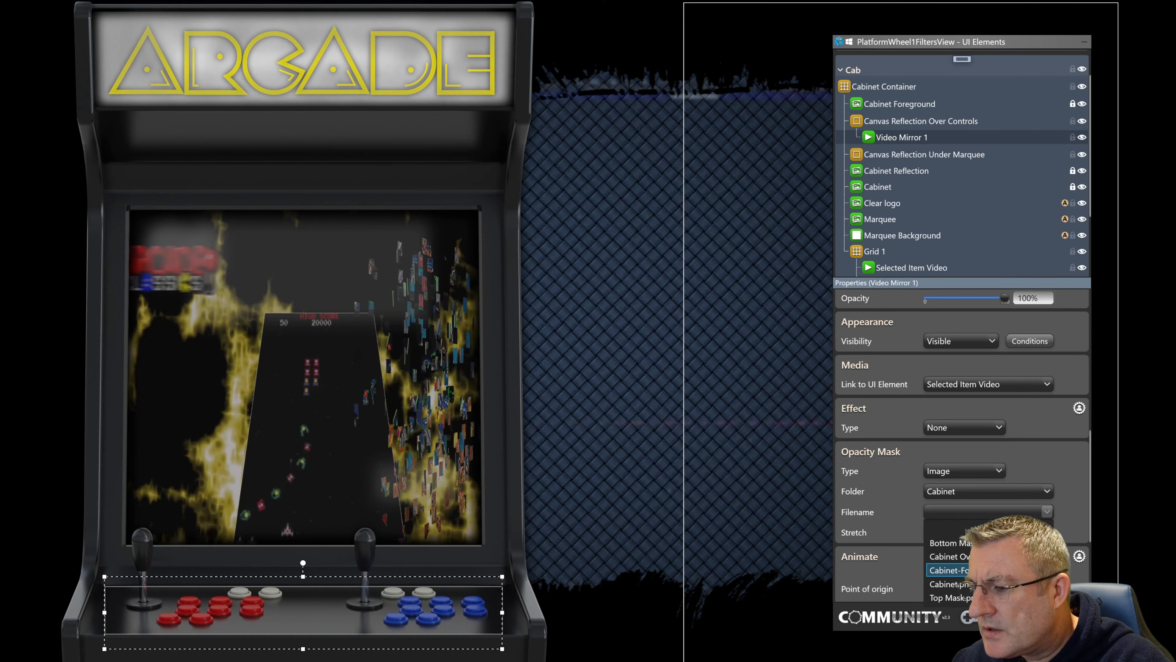
{"action": "left_click", "coordinate": [956, 541]}
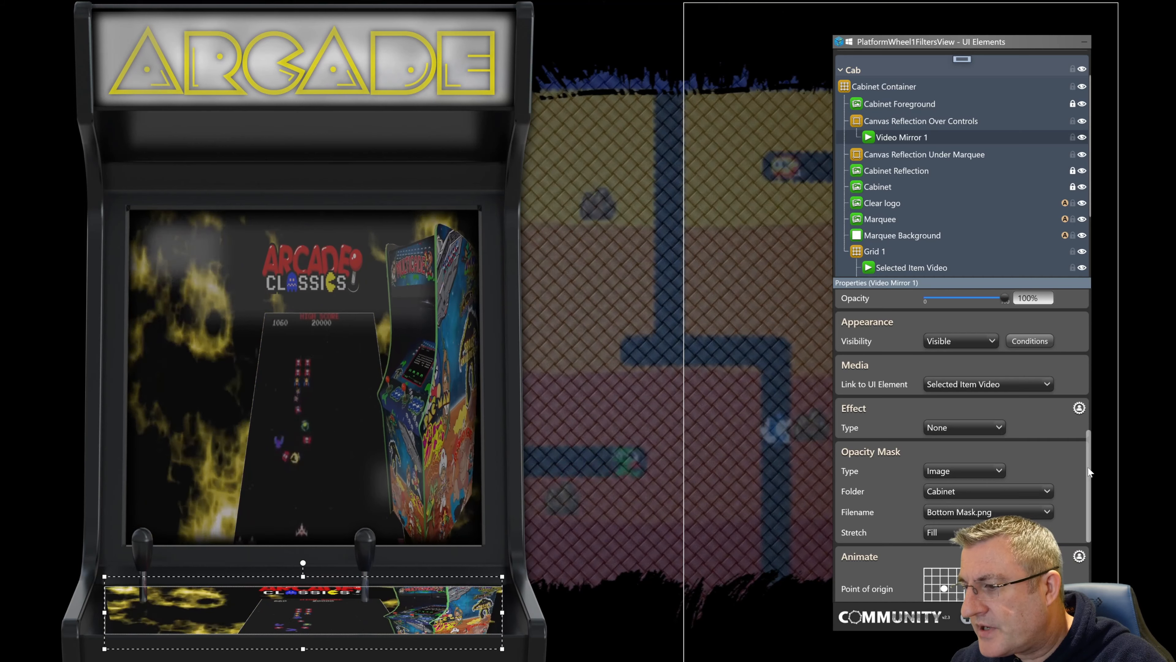
Step: Flip the video mirror vertically so it acts as a reflection of the screen
{"action": "left_click_drag", "start_coordinate": [1088, 465], "coordinate": [1092, 369]}
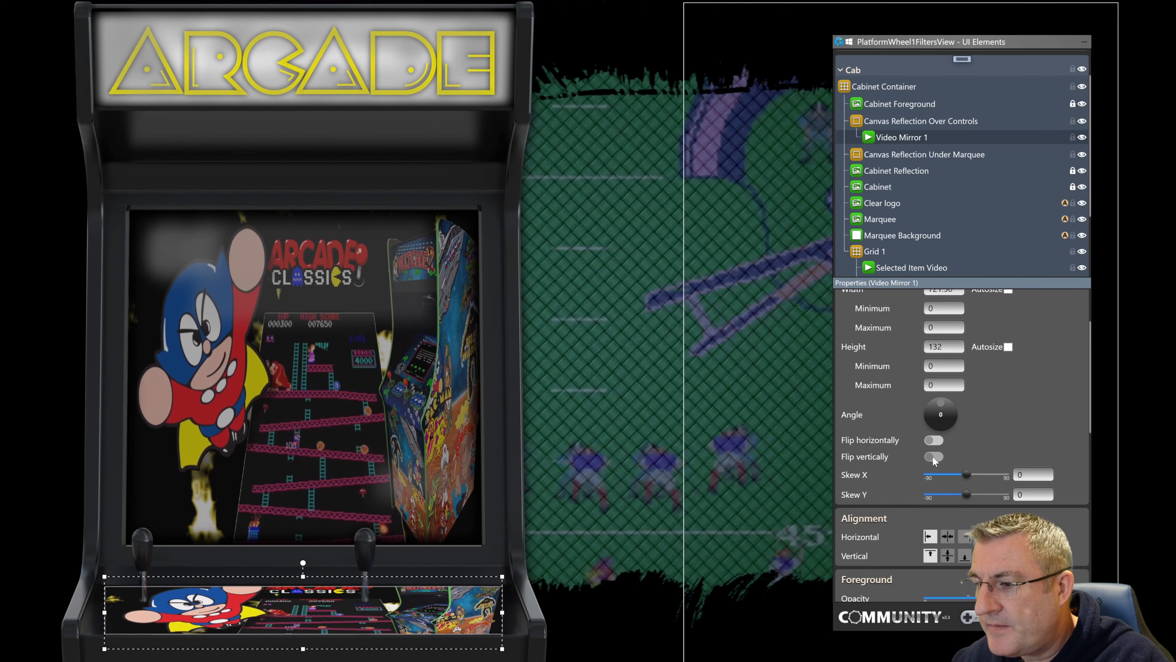
{"action": "left_click", "coordinate": [933, 456]}
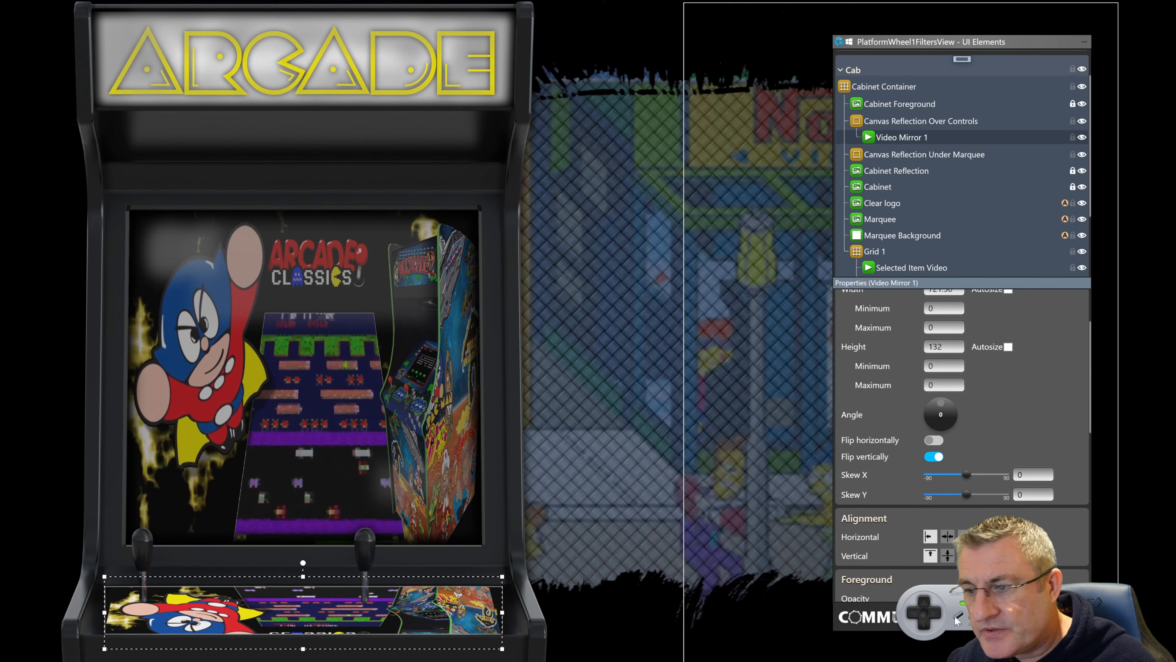
Step: Step forward through the platforms to Capcom CPS-1 to preview the mirrored video over the controls
{"action": "left_click", "coordinate": [924, 622]}
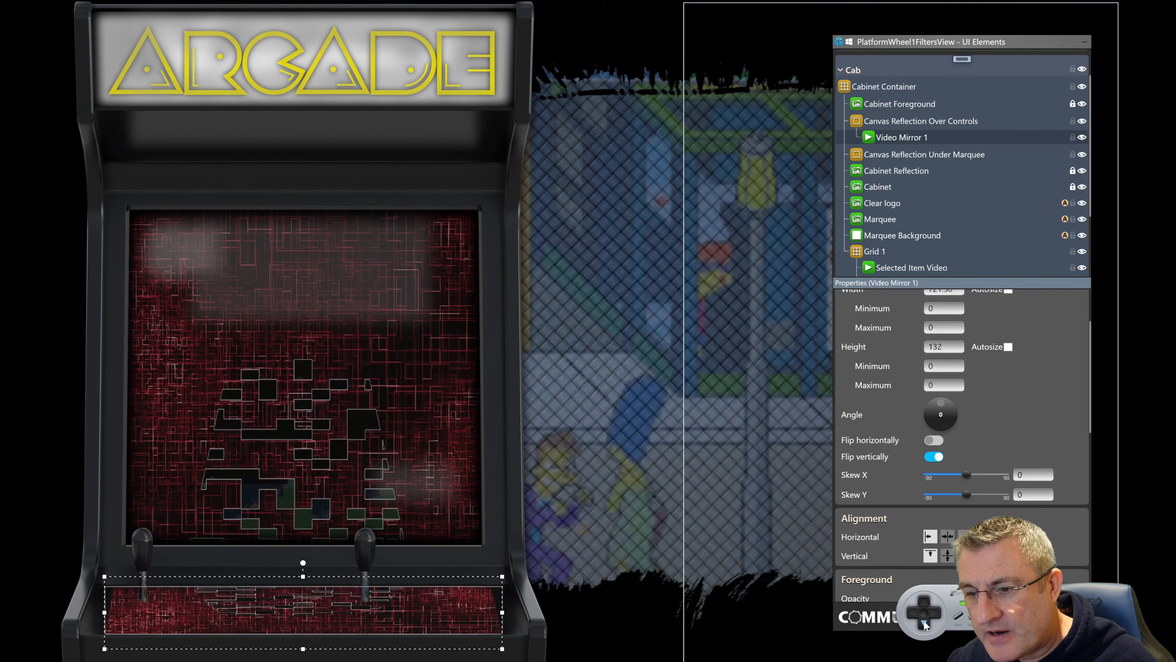
{"action": "left_click", "coordinate": [923, 620]}
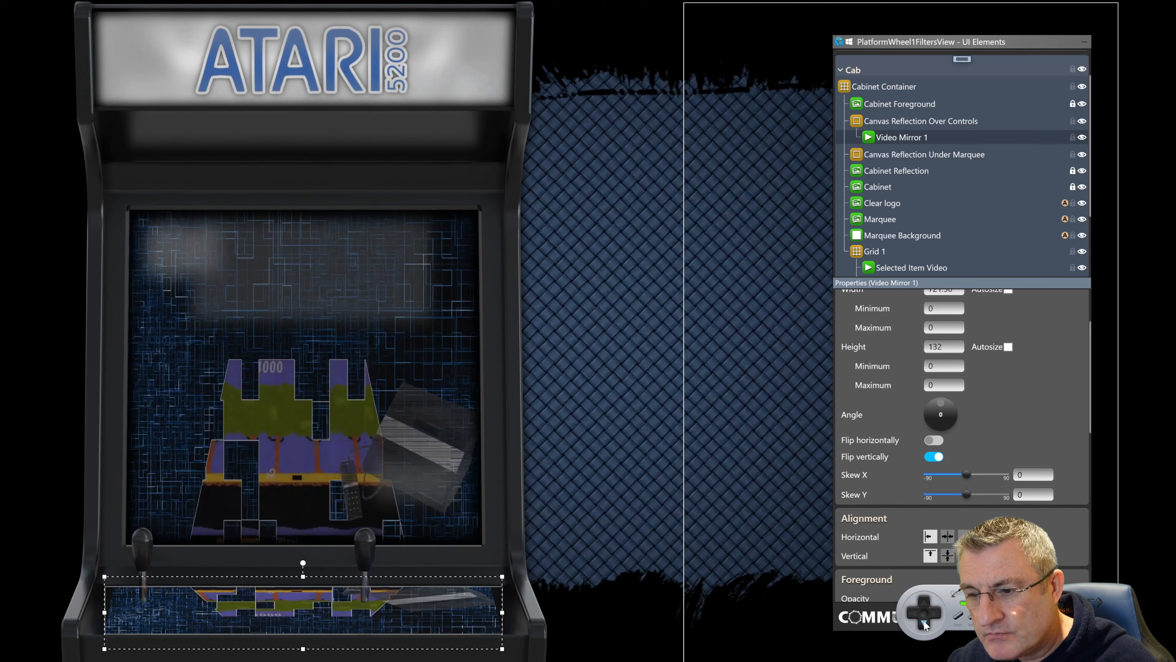
{"action": "left_click", "coordinate": [924, 620]}
{"action": "left_click", "coordinate": [924, 621]}
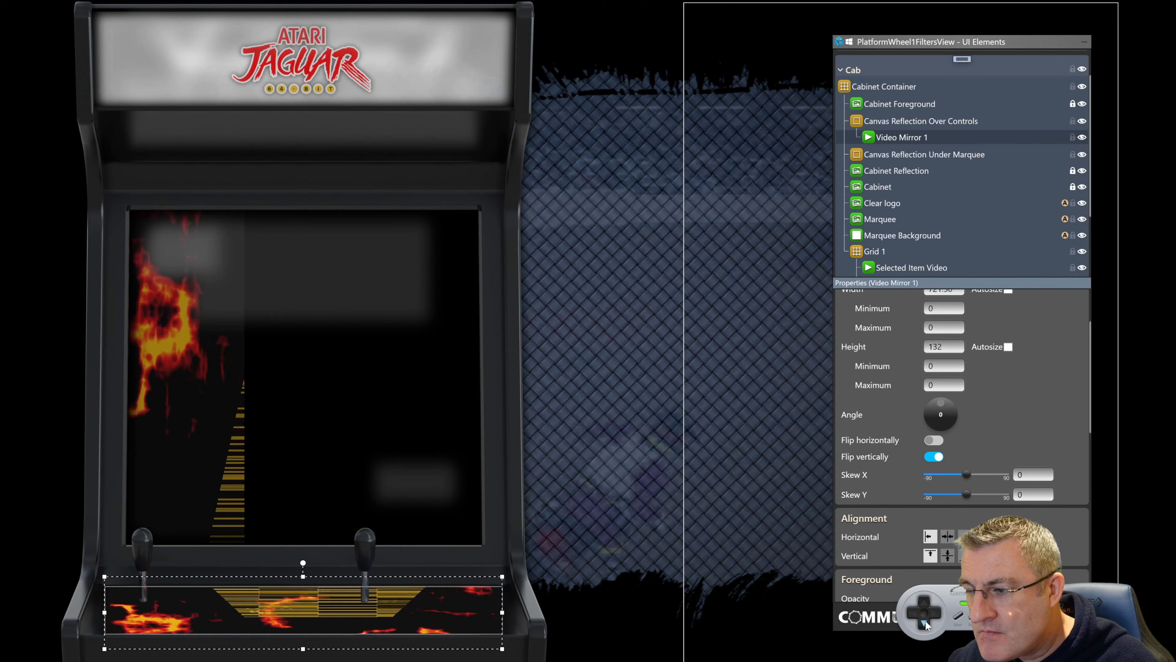
{"action": "left_click", "coordinate": [926, 621]}
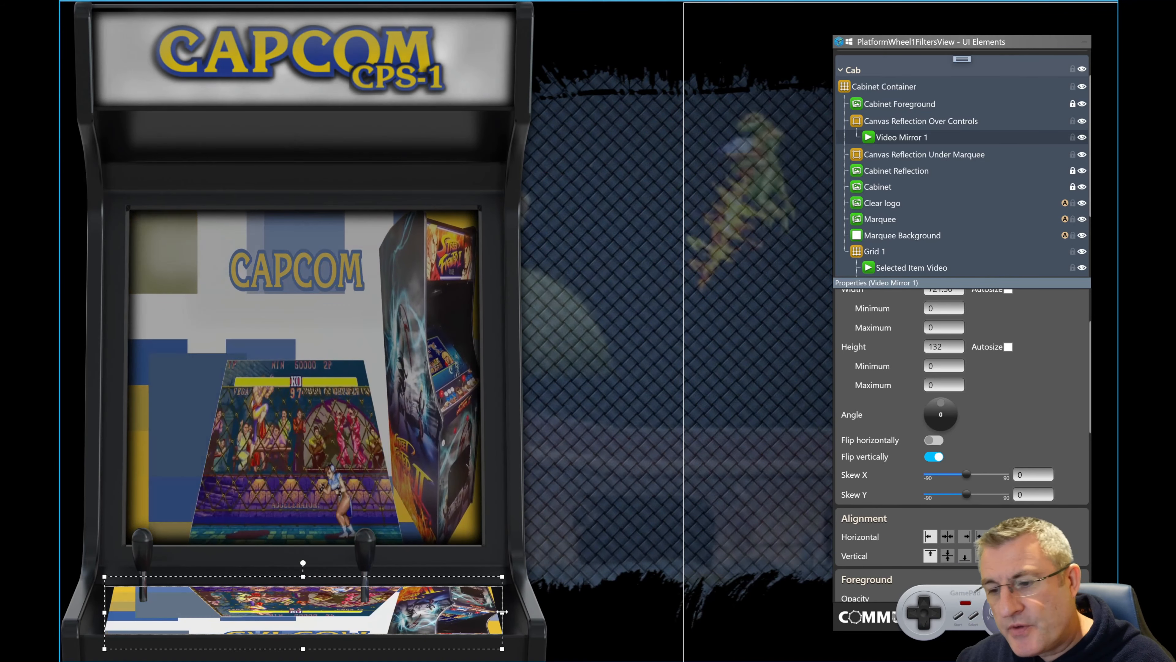
Step: Check the mirror's fit on the control panel up close and pull its left edge slightly inward
{"action": "scroll", "coordinate": [524, 601], "scroll_direction": "up", "scroll_amount": 3}
{"action": "scroll", "coordinate": [477, 600], "scroll_direction": "up", "scroll_amount": 3}
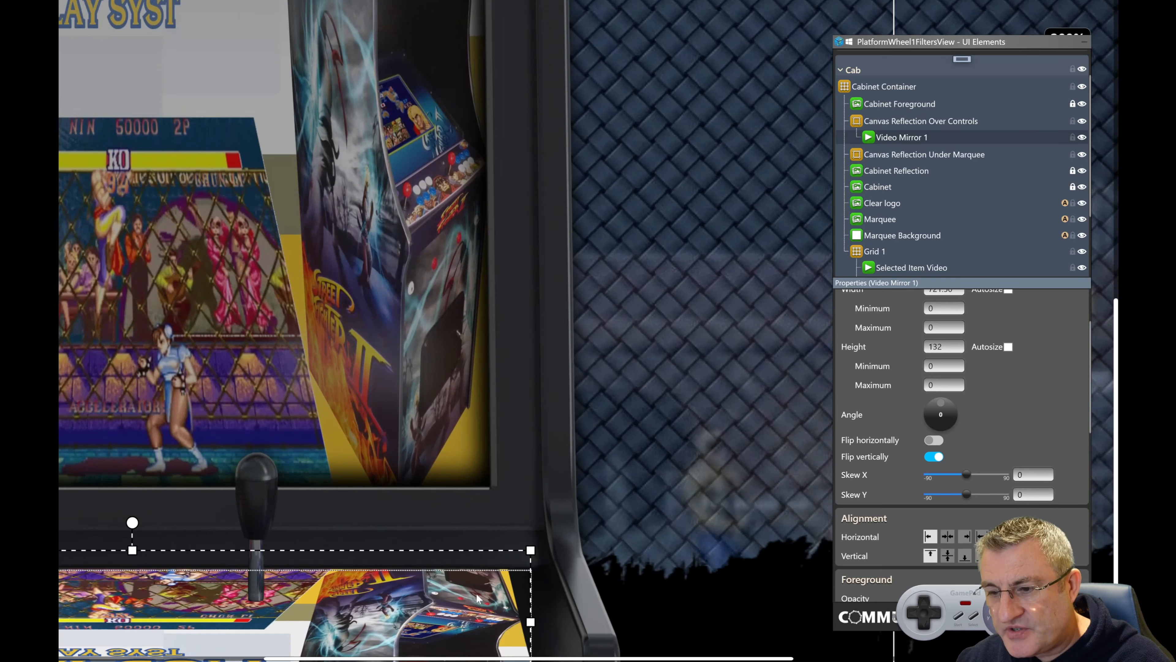
{"action": "scroll", "coordinate": [486, 588], "scroll_direction": "down", "scroll_amount": 3}
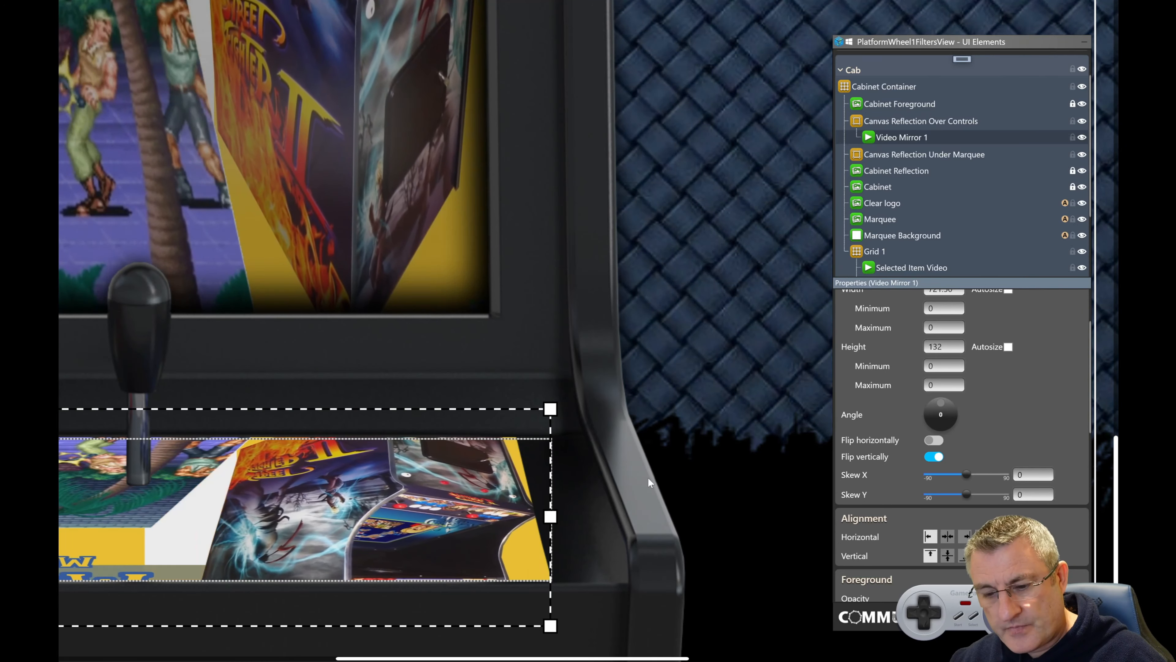
{"action": "scroll", "coordinate": [636, 480], "scroll_direction": "down", "scroll_amount": 2}
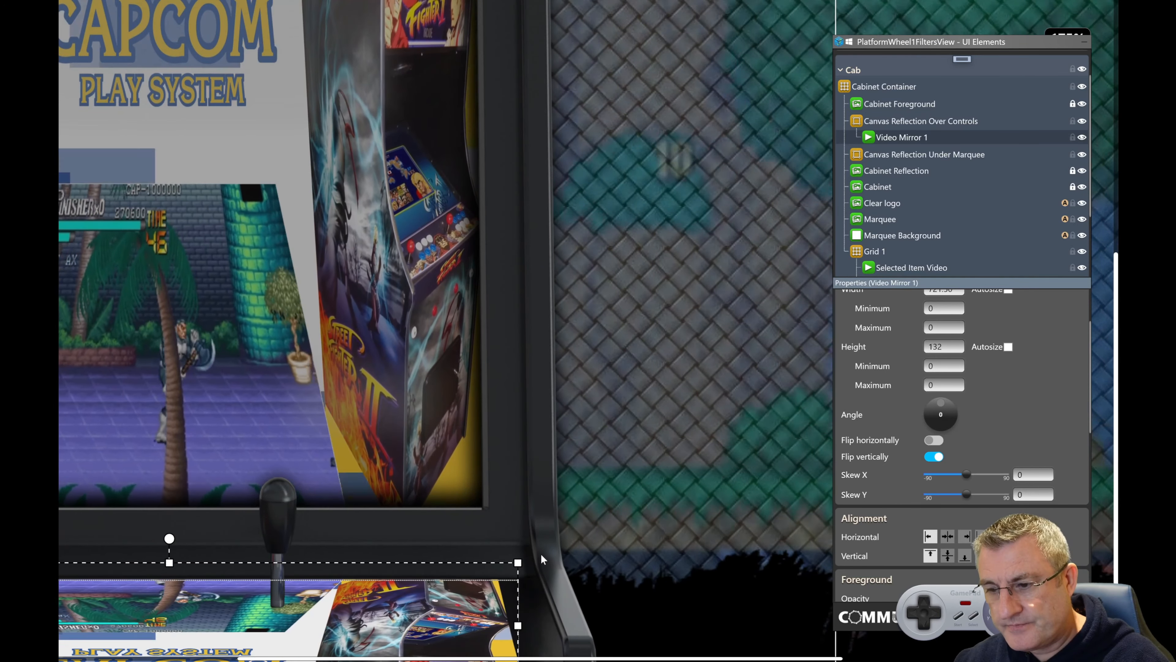
{"action": "scroll", "coordinate": [540, 554], "scroll_direction": "down", "scroll_amount": 3}
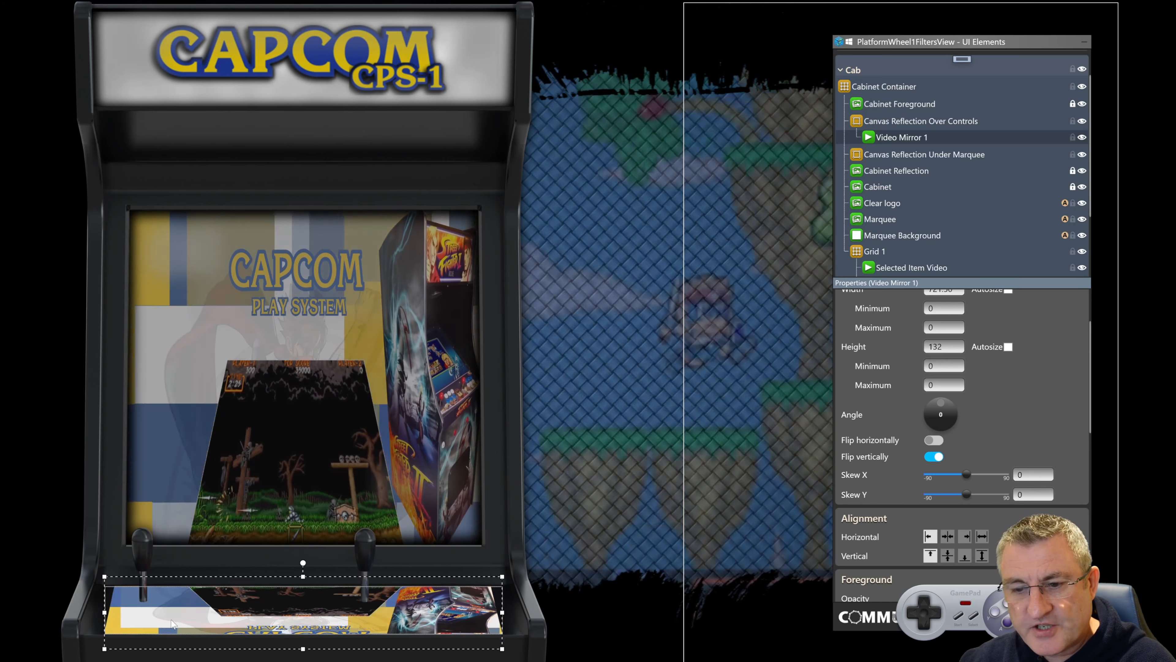
{"action": "left_click_drag", "start_coordinate": [105, 612], "coordinate": [111, 612]}
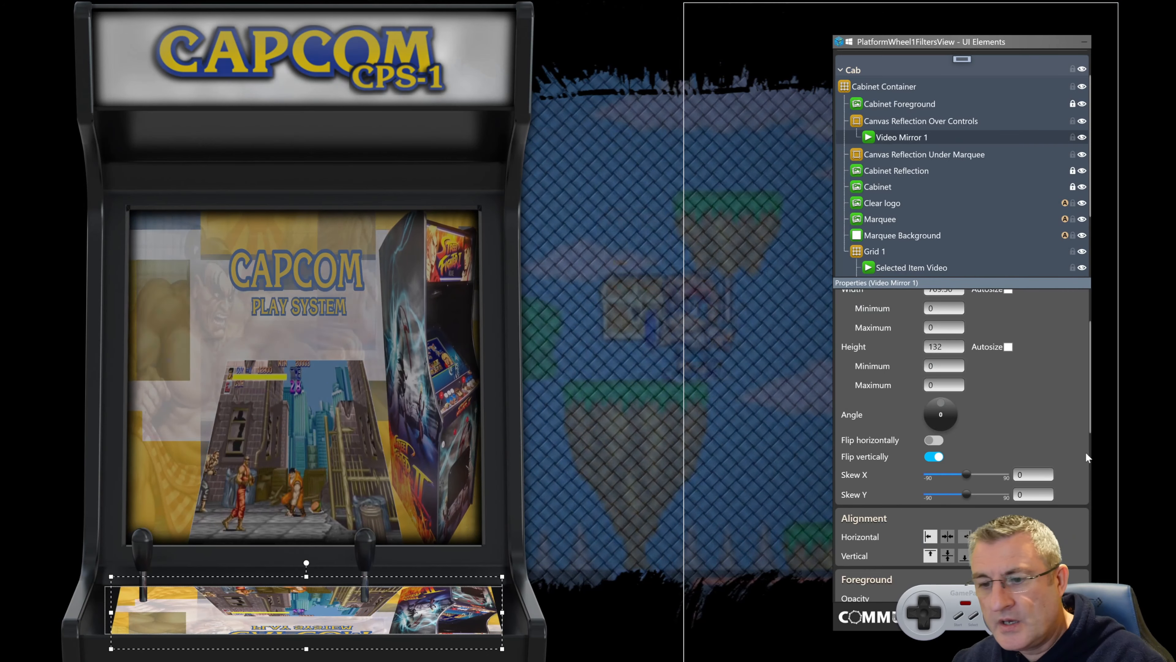
Step: Apply a Blur effect with a radius of 5 to the video mirror
{"action": "left_click_drag", "start_coordinate": [1092, 405], "coordinate": [1110, 521]}
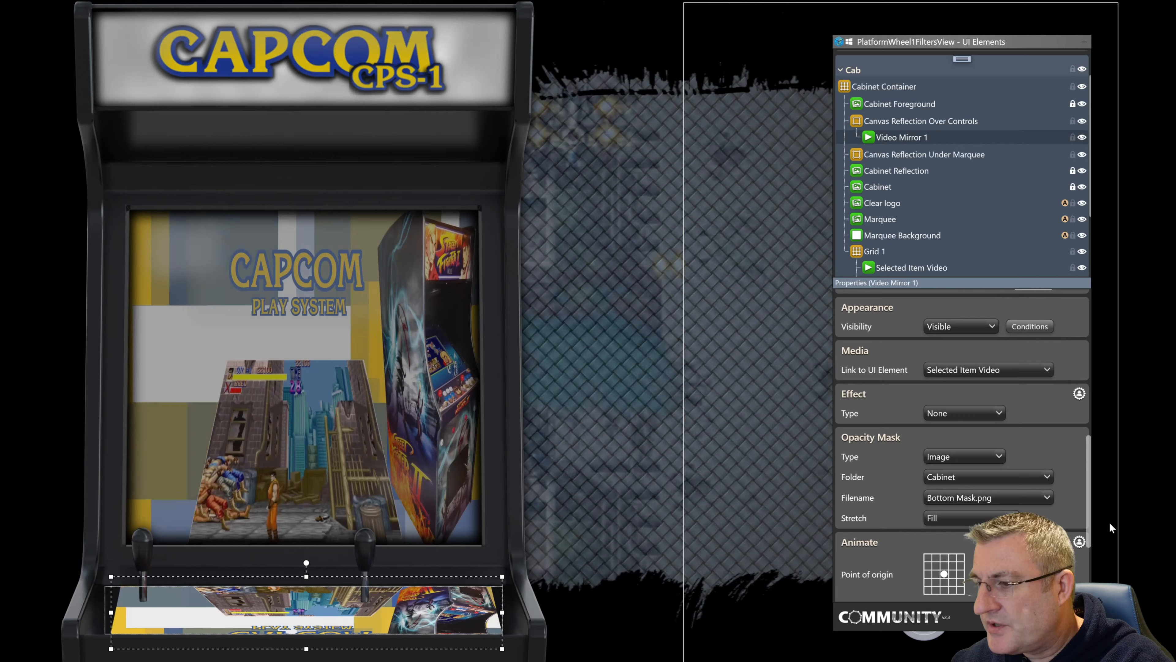
{"action": "left_click", "coordinate": [976, 417]}
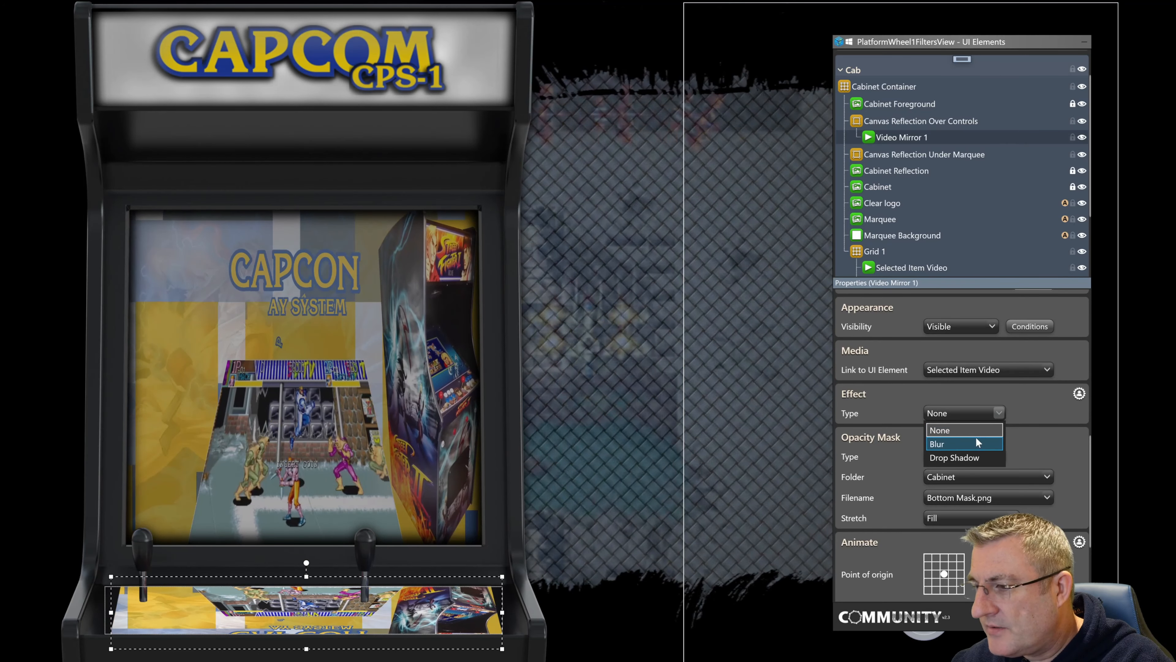
{"action": "left_click", "coordinate": [976, 437]}
{"action": "left_click_drag", "start_coordinate": [1035, 433], "coordinate": [995, 436]}
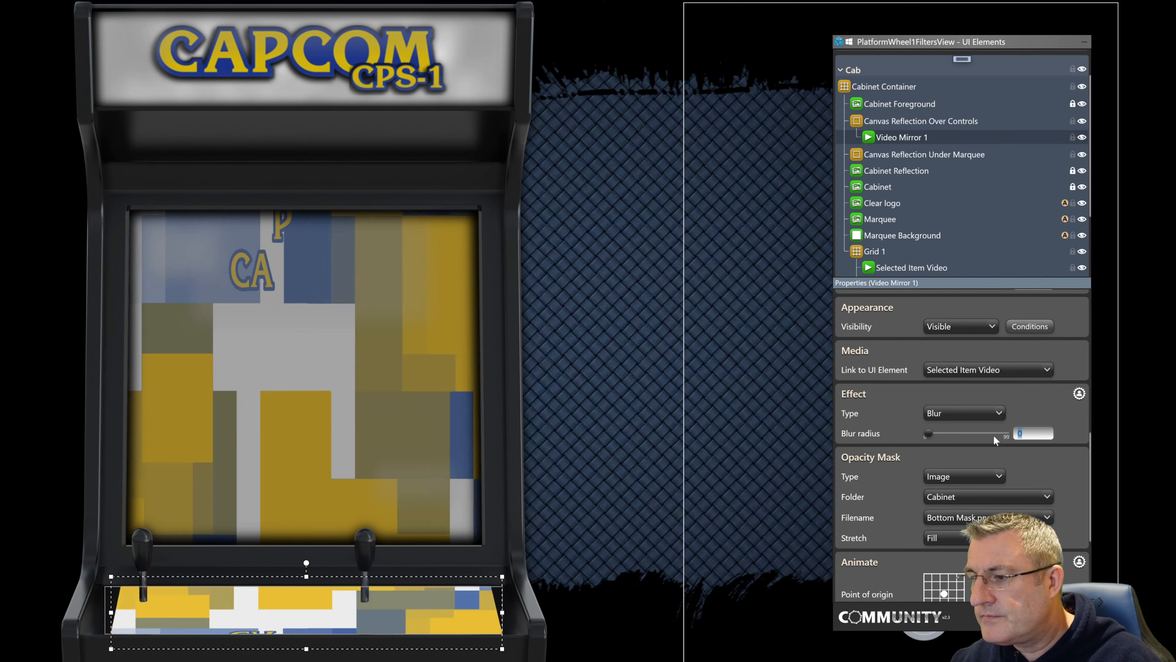
{"action": "type", "text": "5"}
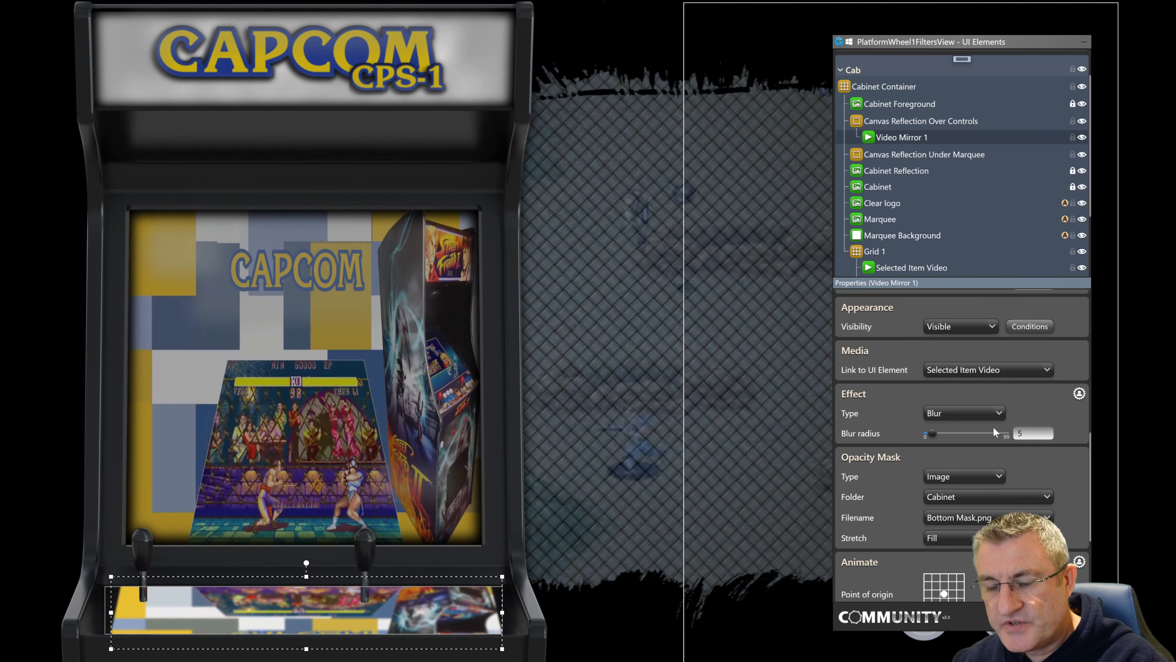
{"action": "left_click", "coordinate": [666, 591]}
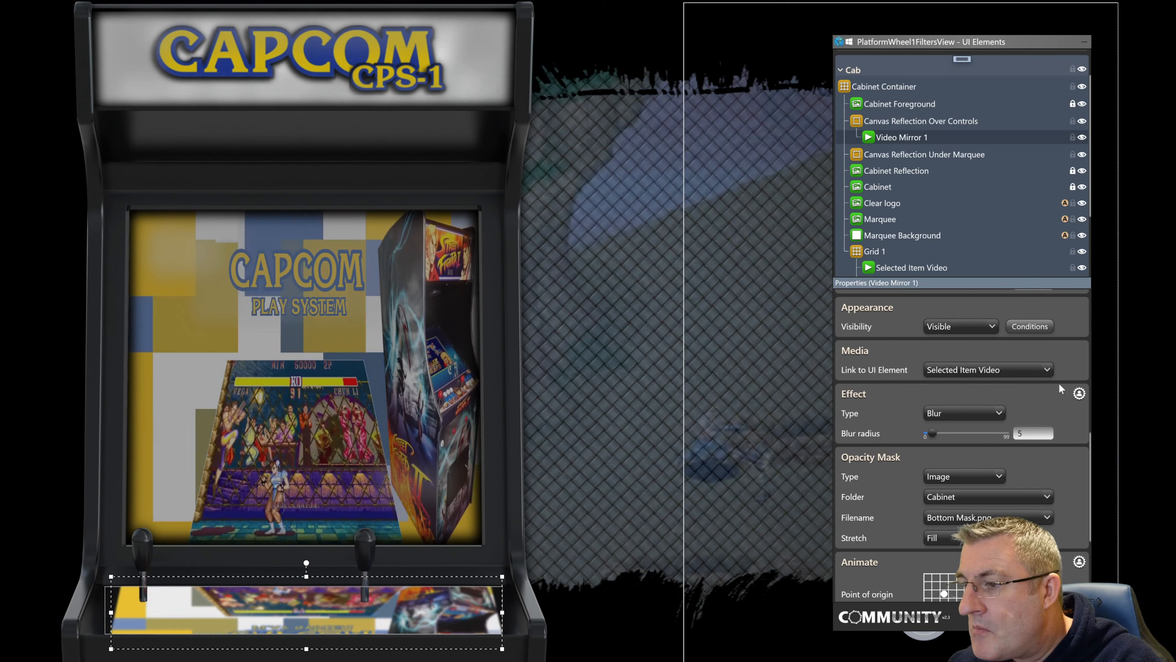
Step: Reduce the video mirror's foreground opacity to 5% for a faint reflection over the controls
{"action": "scroll", "coordinate": [1083, 343], "scroll_direction": "up", "scroll_amount": 3}
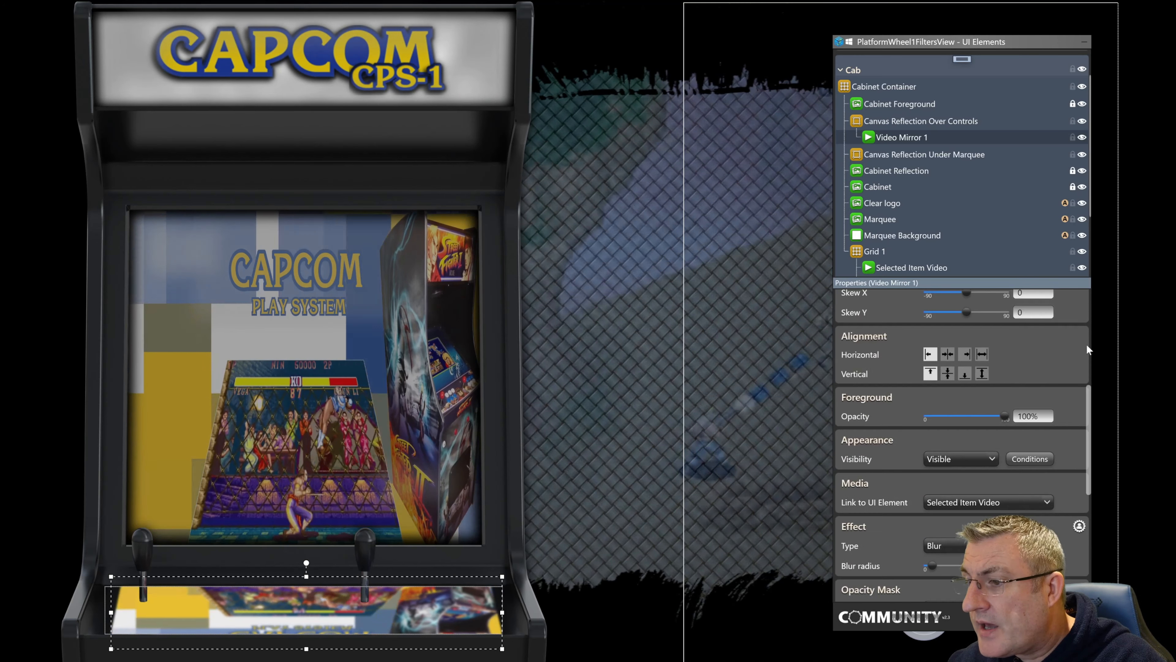
{"action": "scroll", "coordinate": [1085, 343], "scroll_direction": "up", "scroll_amount": 1}
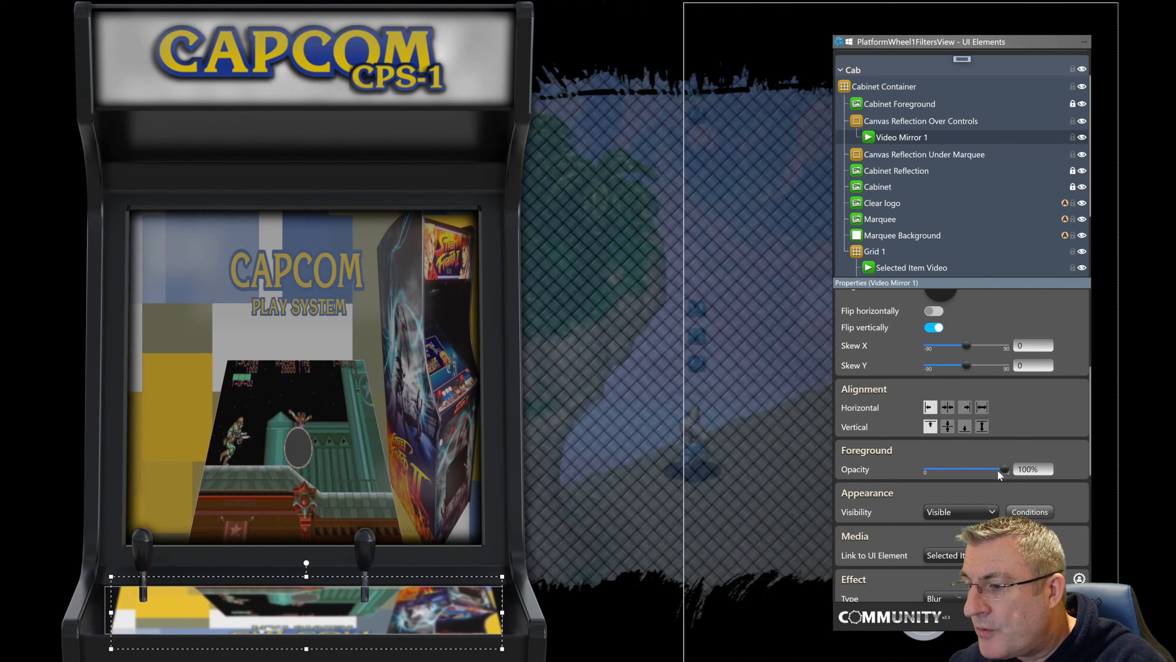
{"action": "left_click_drag", "start_coordinate": [1005, 470], "coordinate": [952, 473]}
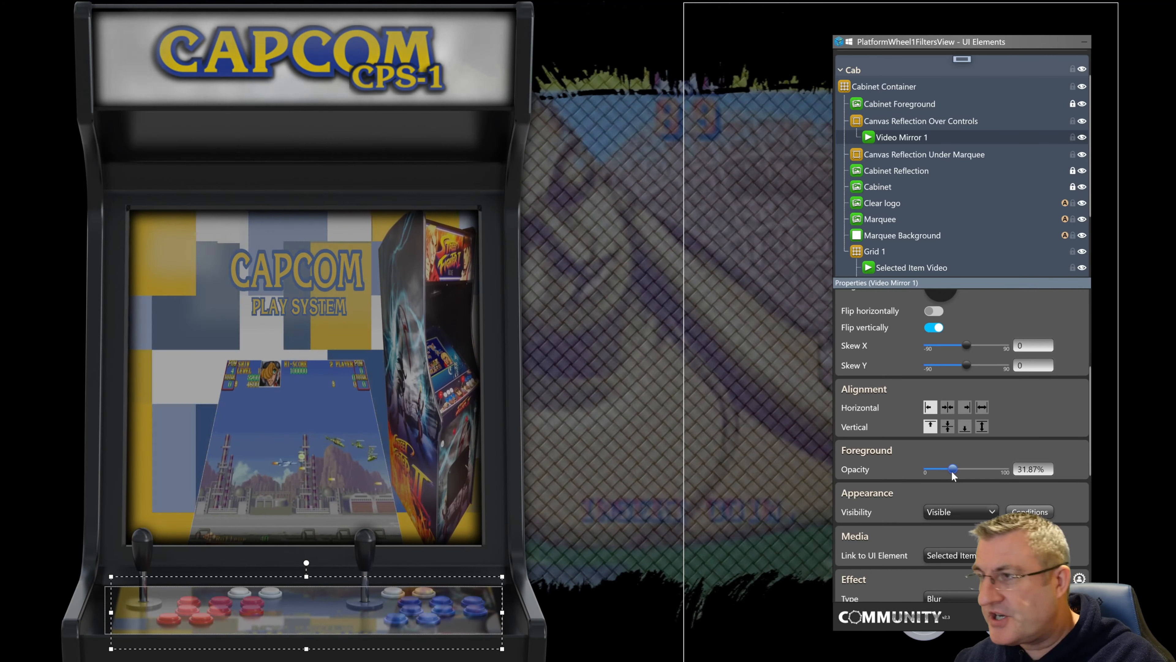
{"action": "mouse_move", "coordinate": [944, 473]}
{"action": "left_mouse_down"}
{"action": "mouse_move", "coordinate": [965, 465]}
{"action": "mouse_move", "coordinate": [937, 470]}
{"action": "left_mouse_up"}
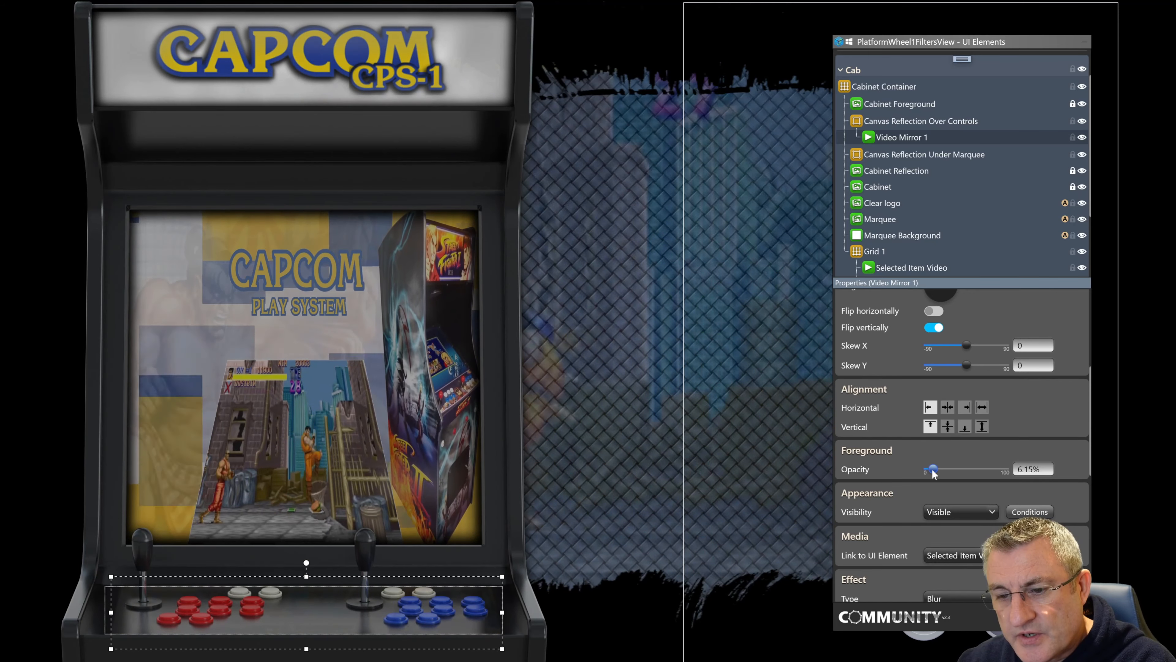
{"action": "left_click_drag", "start_coordinate": [932, 469], "coordinate": [932, 470]}
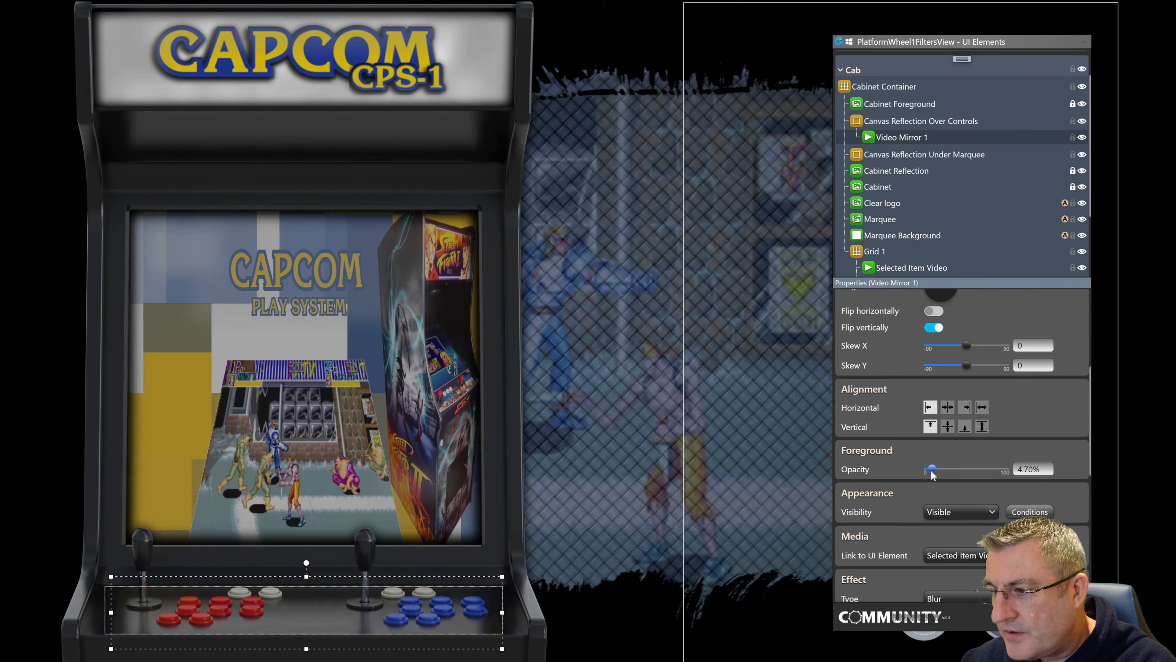
{"action": "left_click_drag", "start_coordinate": [932, 471], "coordinate": [933, 471]}
{"action": "left_click_drag", "start_coordinate": [1045, 469], "coordinate": [1002, 467]}
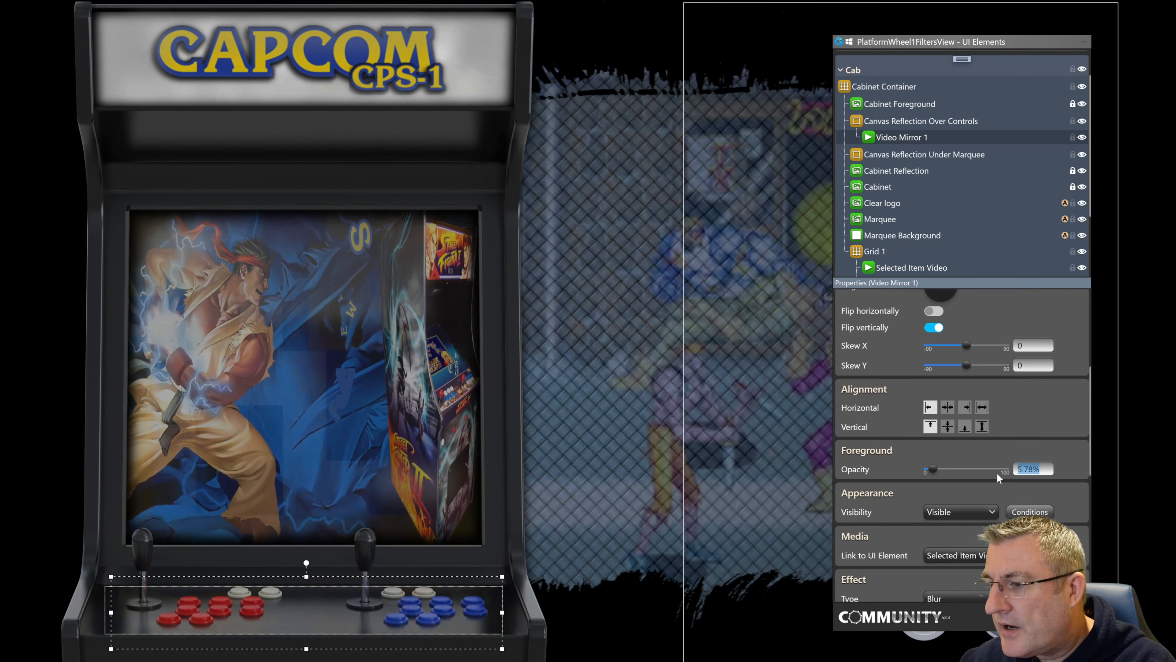
{"action": "type", "text": "5"}
{"action": "key", "text": "Return"}
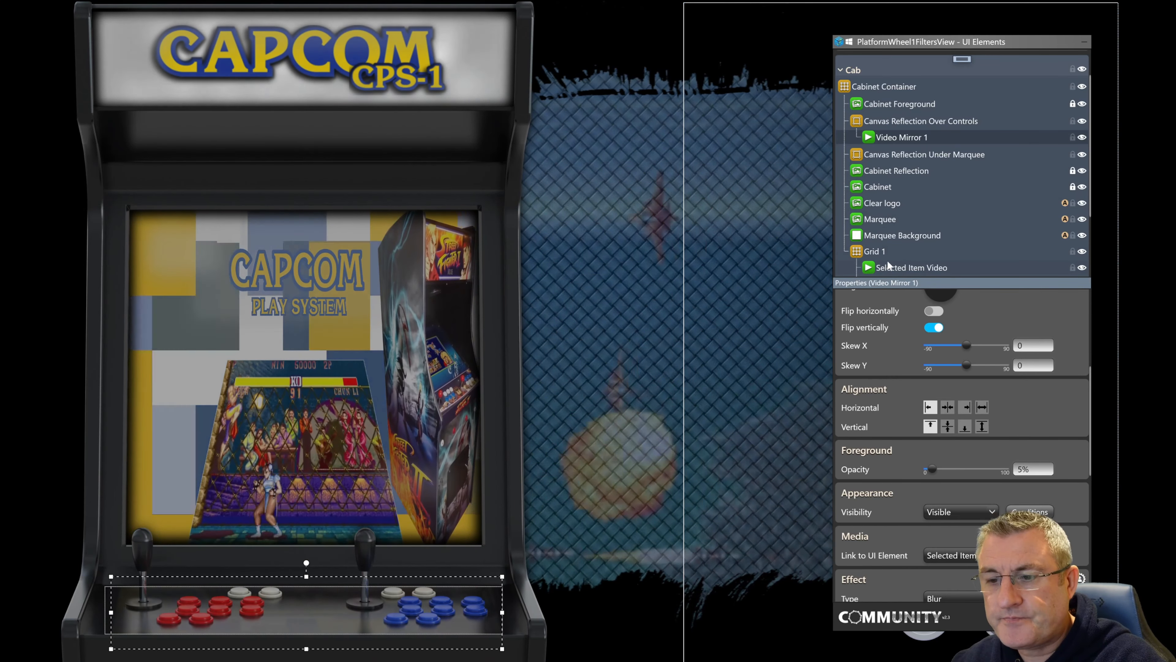
Step: Copy Video Mirror 1 and paste the copy as a child of Canvas Reflection Under Marquee
{"action": "right_click", "coordinate": [903, 138]}
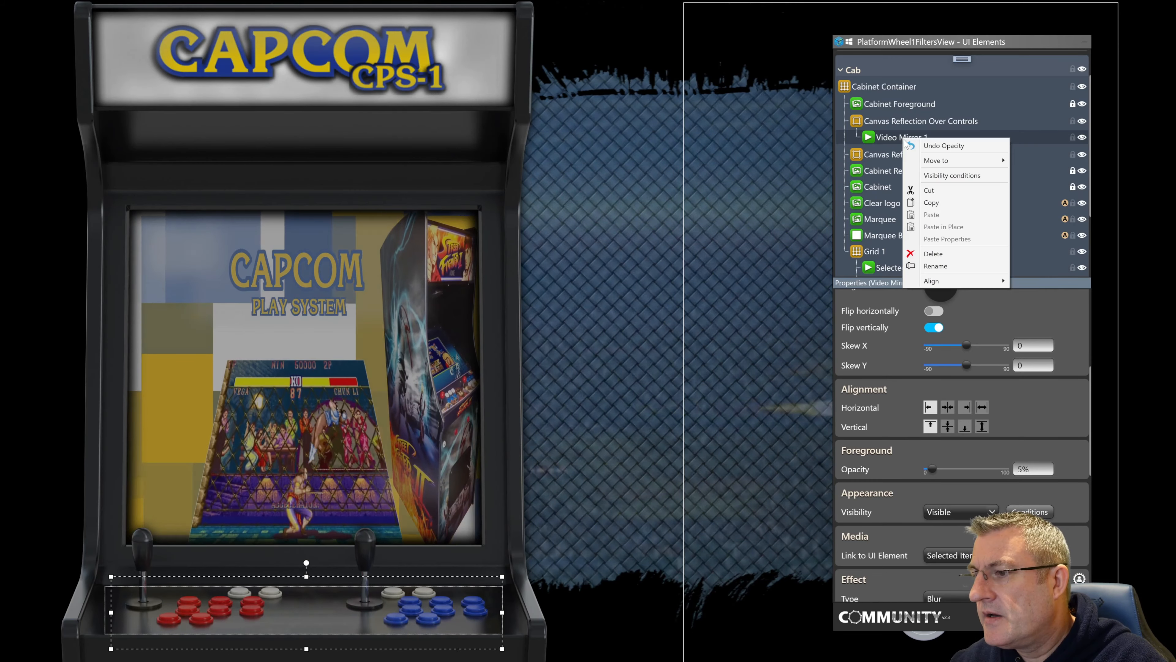
{"action": "left_click", "coordinate": [934, 202]}
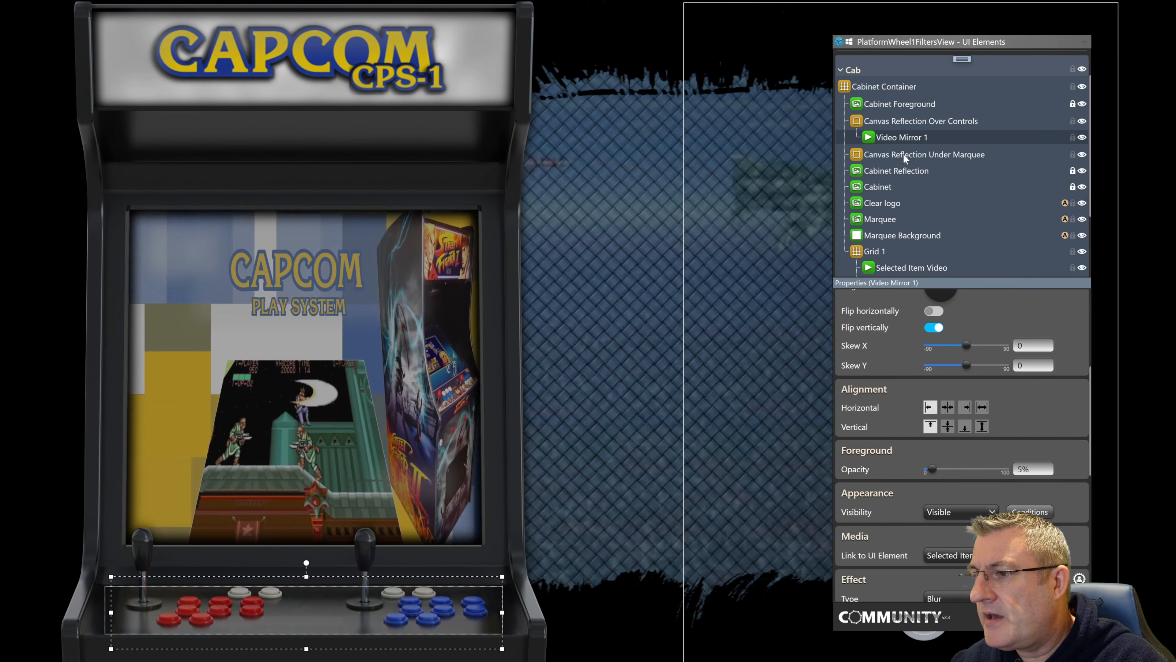
{"action": "left_click", "coordinate": [906, 154]}
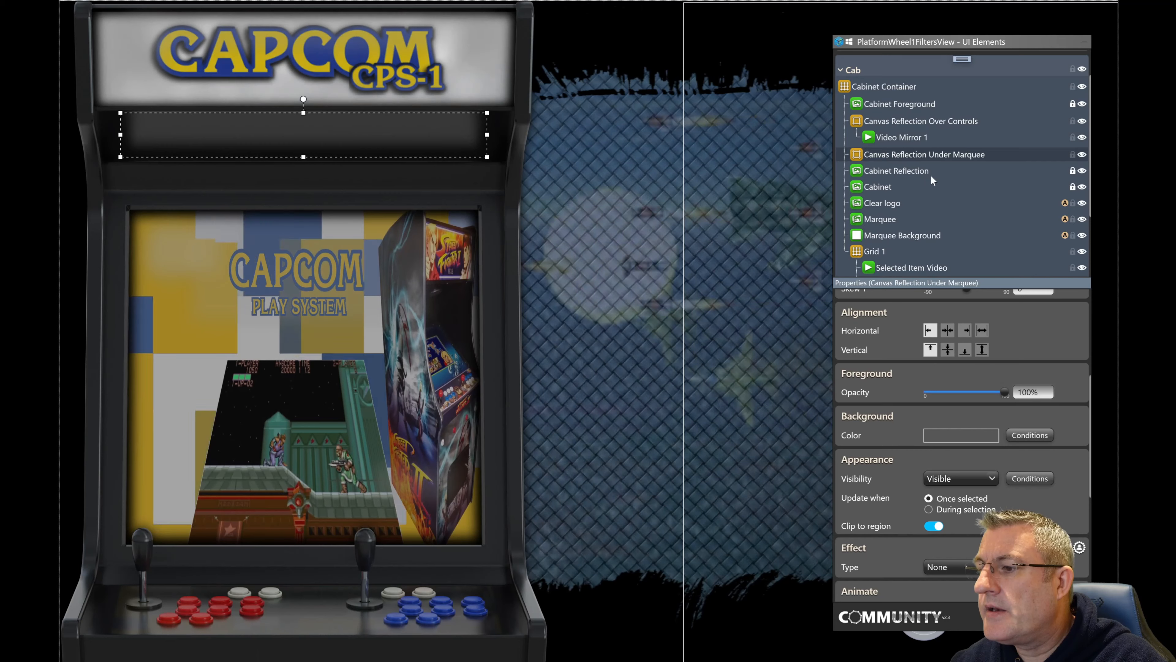
{"action": "right_click", "coordinate": [906, 155]}
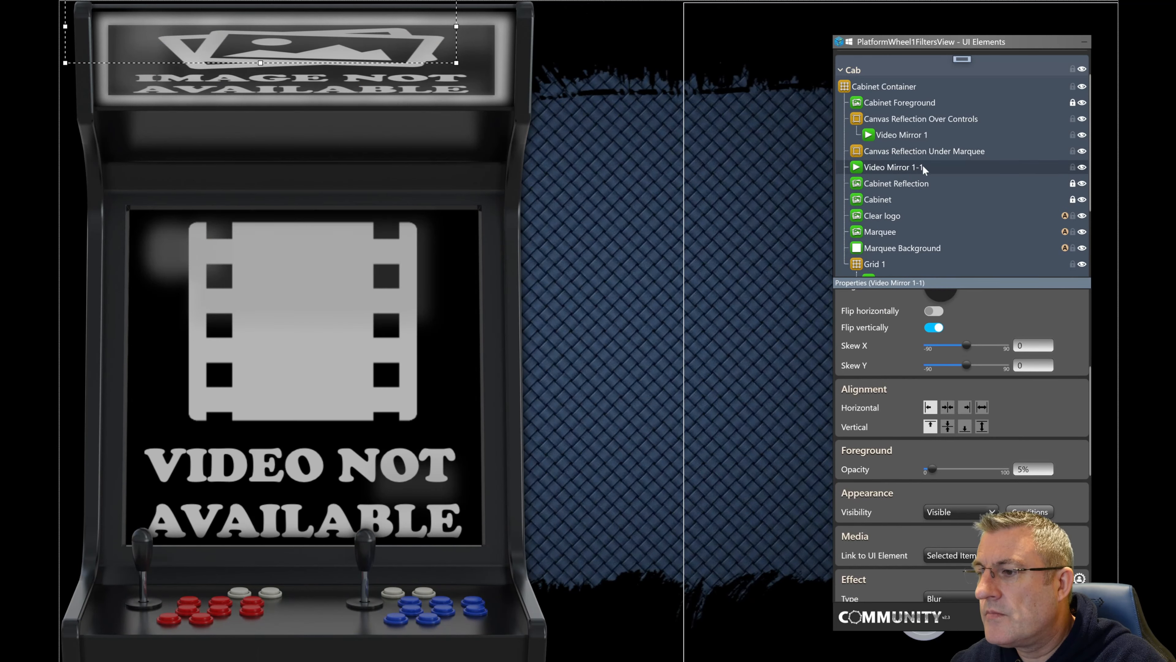
{"action": "mouse_move", "coordinate": [922, 166]}
{"action": "left_mouse_down"}
{"action": "mouse_move", "coordinate": [908, 132]}
{"action": "mouse_move", "coordinate": [909, 152]}
{"action": "left_mouse_up"}
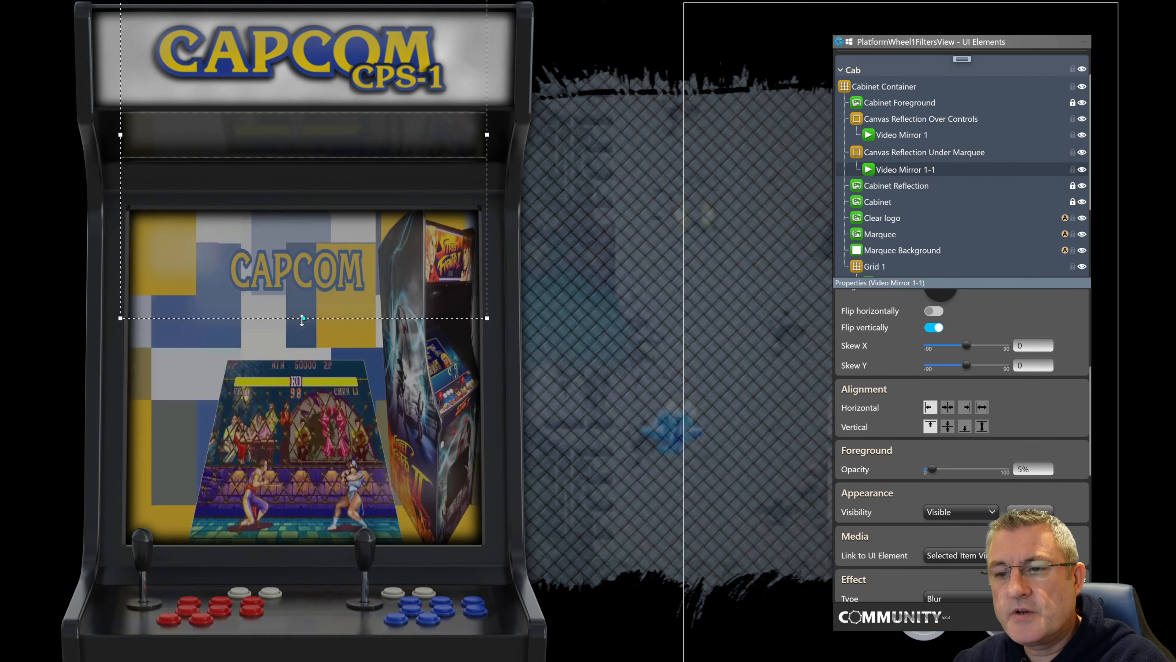
Step: Move and resize the copied video mirror so that it fits the Canvas Reflection Under Marquee area
{"action": "left_click_drag", "start_coordinate": [297, 323], "coordinate": [297, 162]}
{"action": "key", "text": "Down"}
{"action": "key", "text": "Down"}
{"action": "key", "text": "Down"}
{"action": "key", "text": "Down"}
{"action": "key", "text": "Down"}
{"action": "key", "text": "Down"}
{"action": "key", "text": "Down"}
{"action": "key", "text": "Down"}
{"action": "key", "text": "Down"}
{"action": "key", "text": "Down"}
{"action": "key", "text": "Down"}
{"action": "key", "text": "Down"}
{"action": "key", "text": "Down"}
{"action": "key", "text": "Down"}
{"action": "key", "text": "Down"}
{"action": "key", "text": "Down"}
{"action": "key", "text": "Down"}
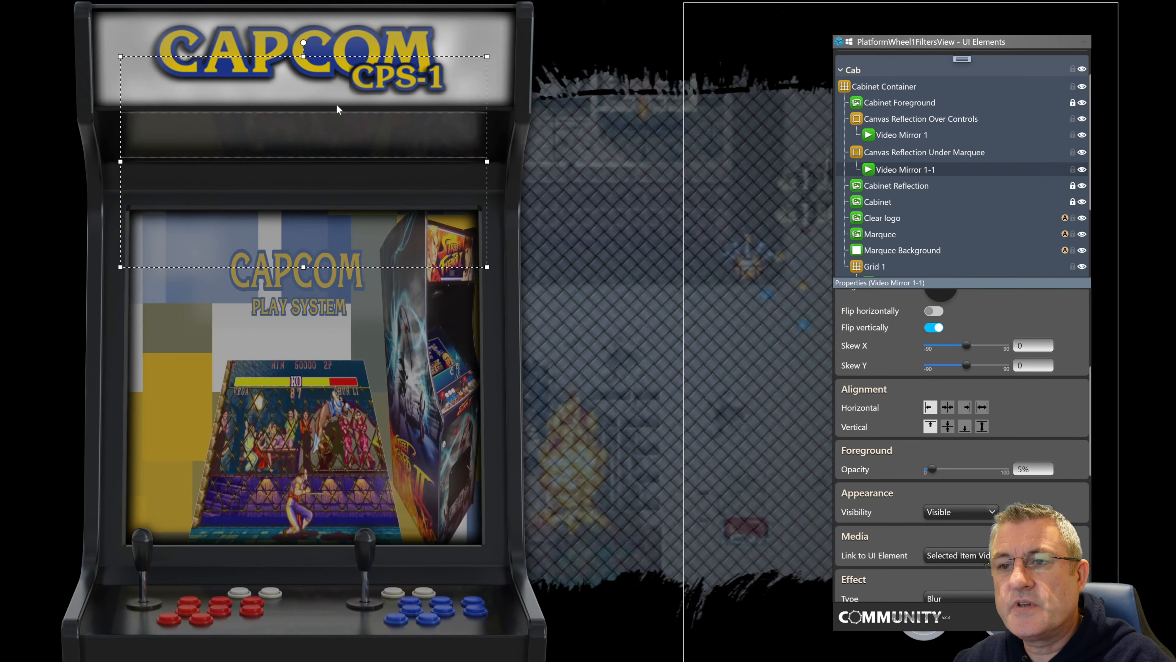
{"action": "left_click_drag", "start_coordinate": [303, 56], "coordinate": [304, 111]}
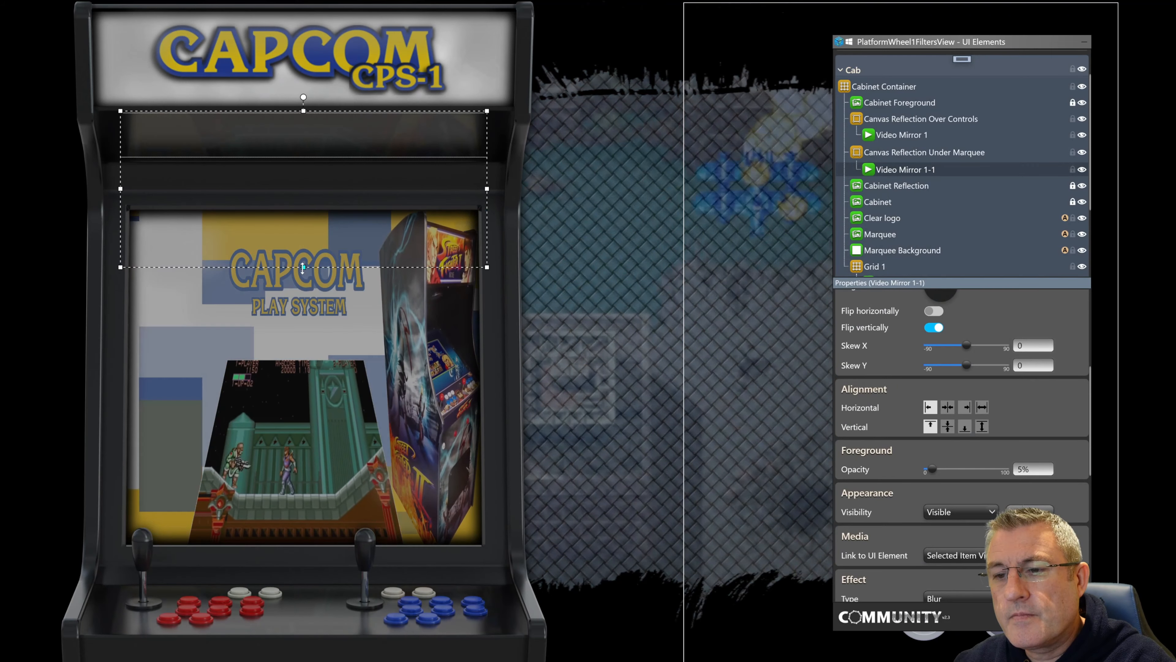
{"action": "left_click_drag", "start_coordinate": [304, 267], "coordinate": [301, 134]}
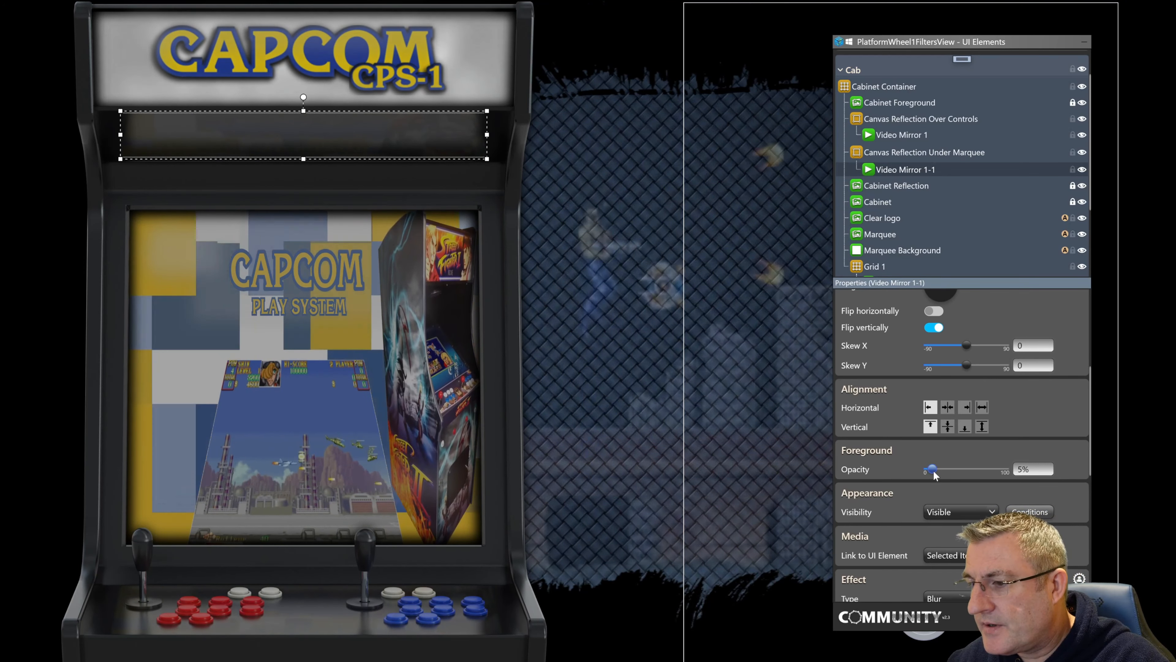
Step: Raise the copied mirror's foreground opacity to 70.23% and set its opacity mask image to Top Mask.png
{"action": "left_click_drag", "start_coordinate": [933, 469], "coordinate": [982, 469]}
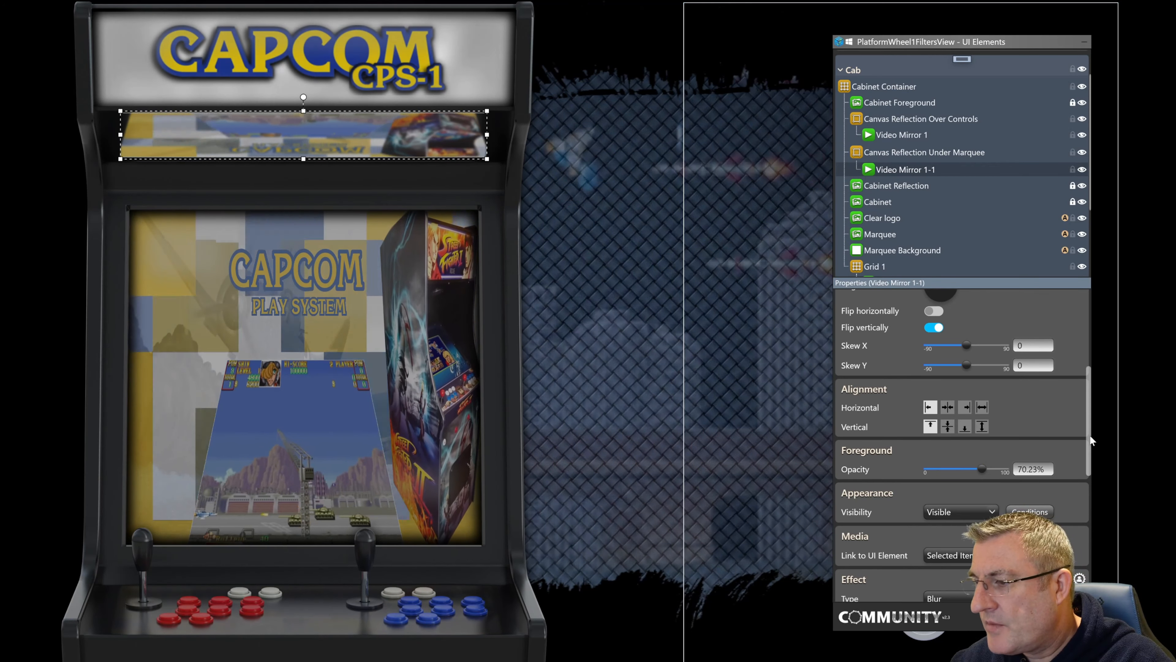
{"action": "scroll", "coordinate": [1091, 449], "scroll_direction": "down", "scroll_amount": 3}
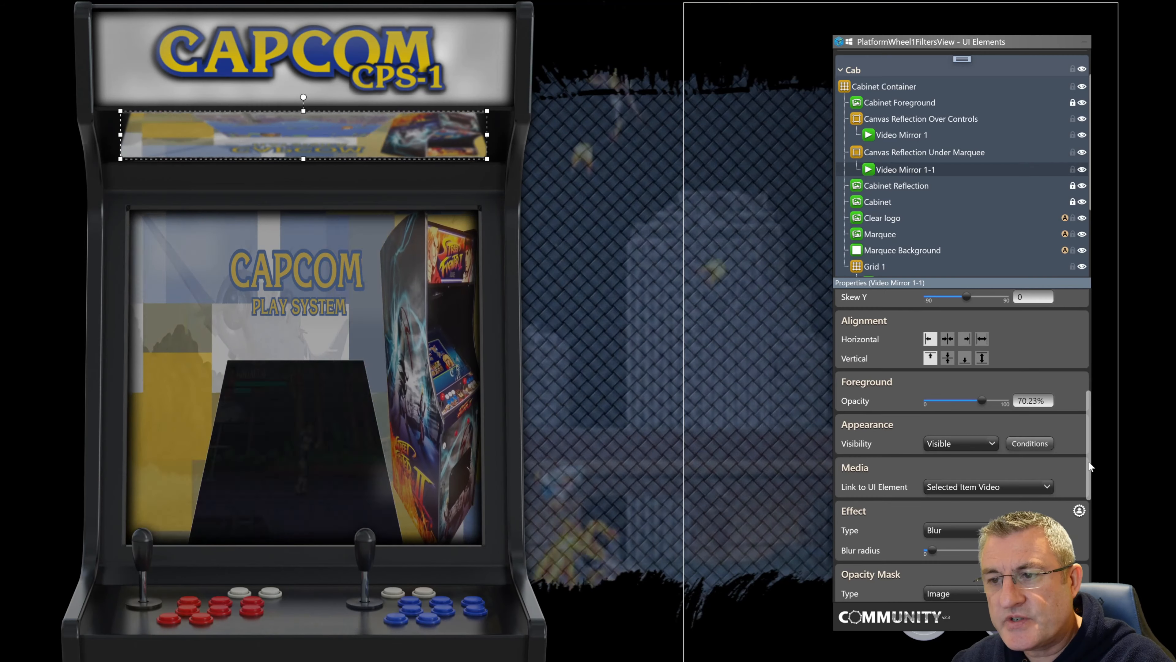
{"action": "scroll", "coordinate": [1084, 482], "scroll_direction": "down", "scroll_amount": 2}
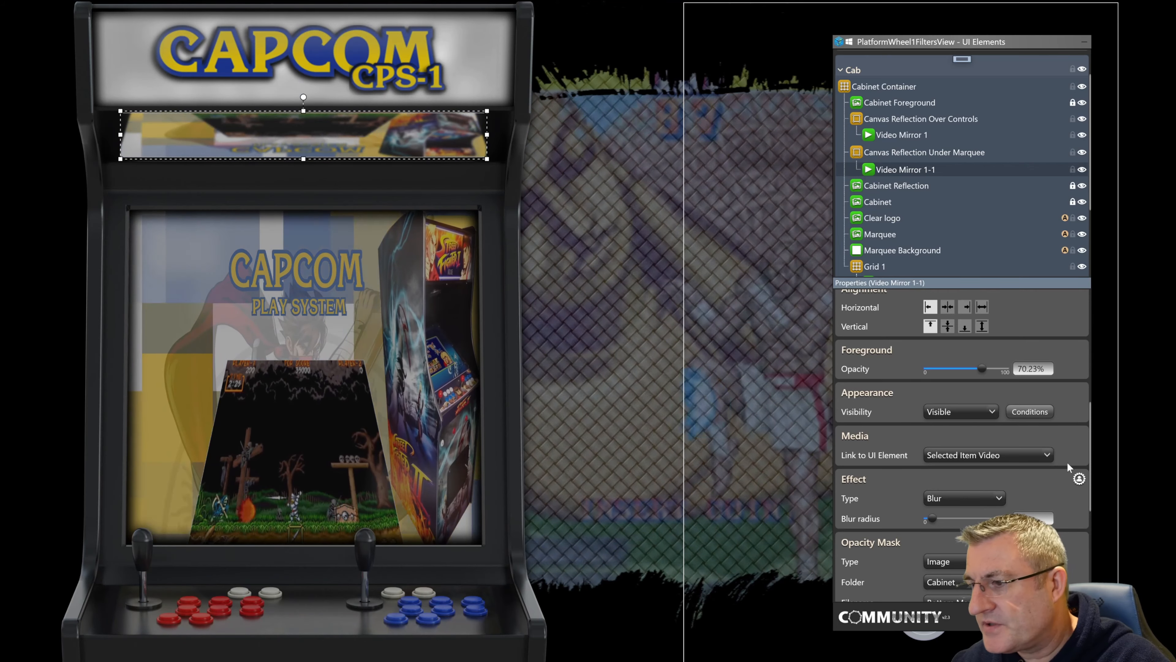
{"action": "scroll", "coordinate": [1082, 484], "scroll_direction": "down", "scroll_amount": 5}
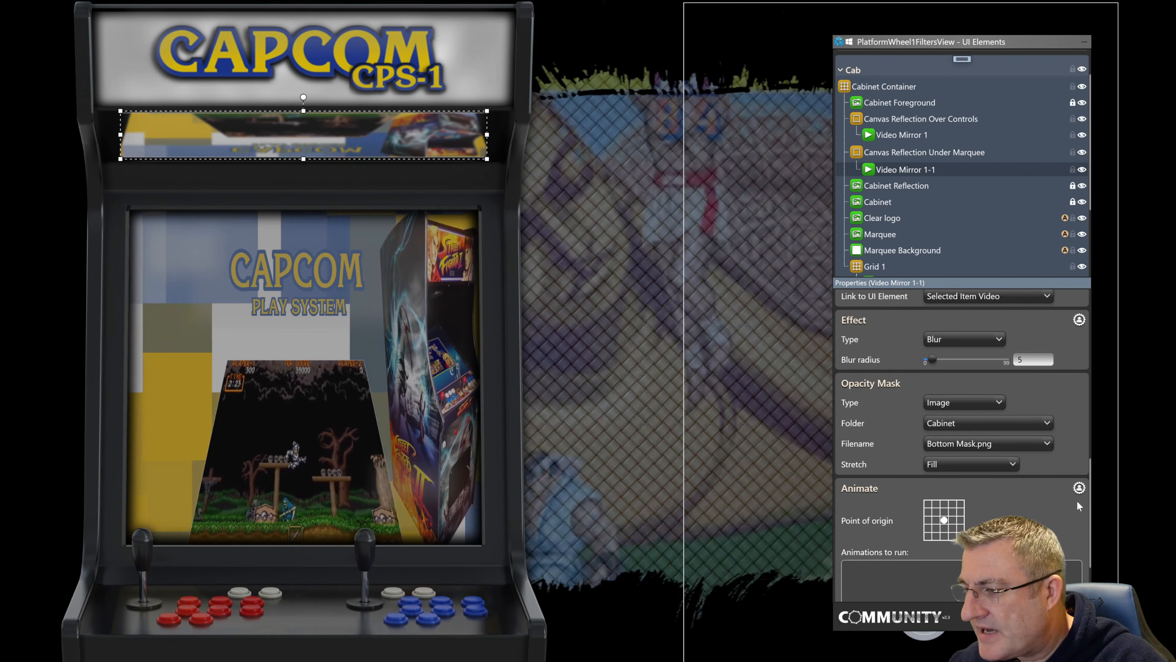
{"action": "scroll", "coordinate": [1069, 488], "scroll_direction": "up", "scroll_amount": 1}
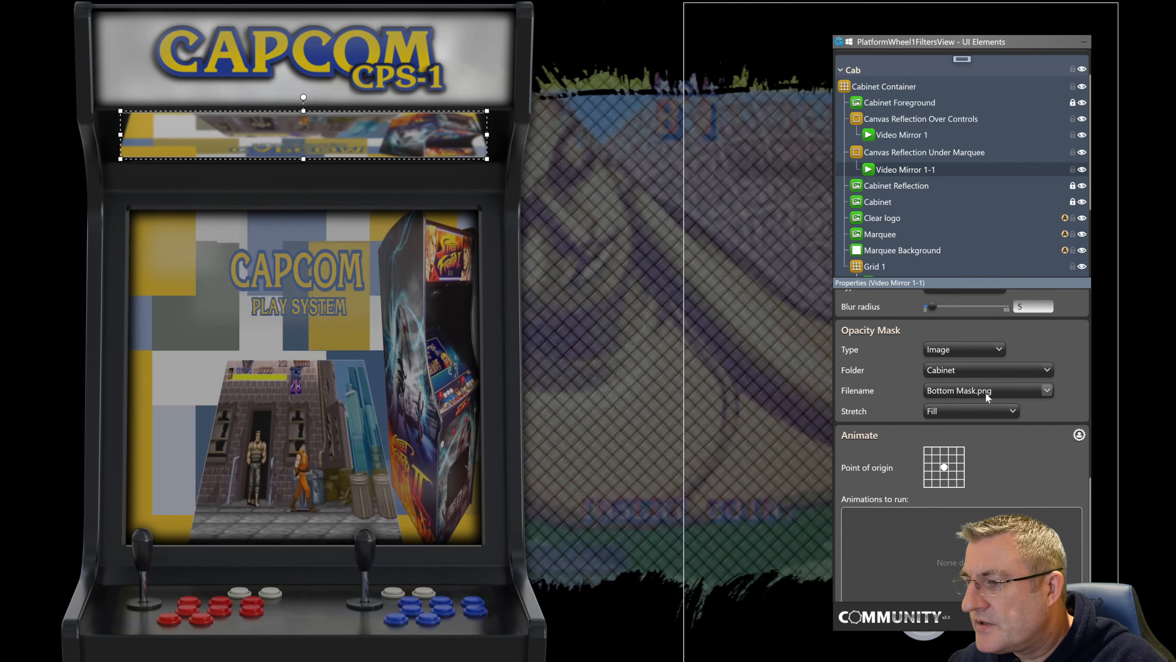
{"action": "left_click", "coordinate": [985, 394]}
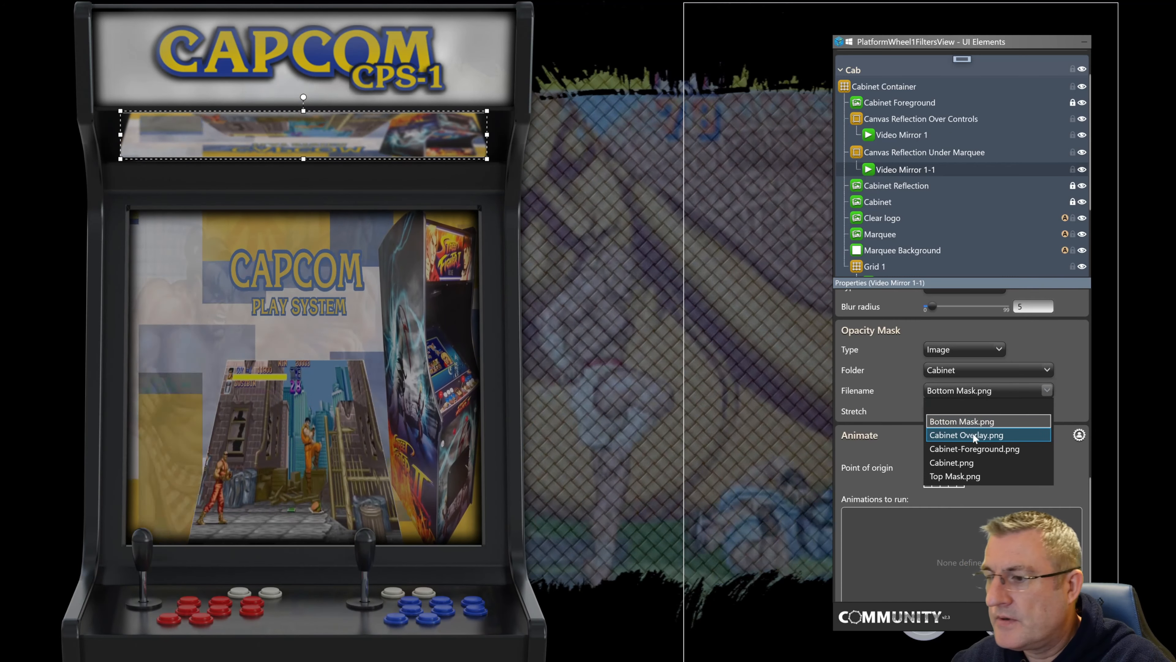
{"action": "left_click", "coordinate": [976, 478]}
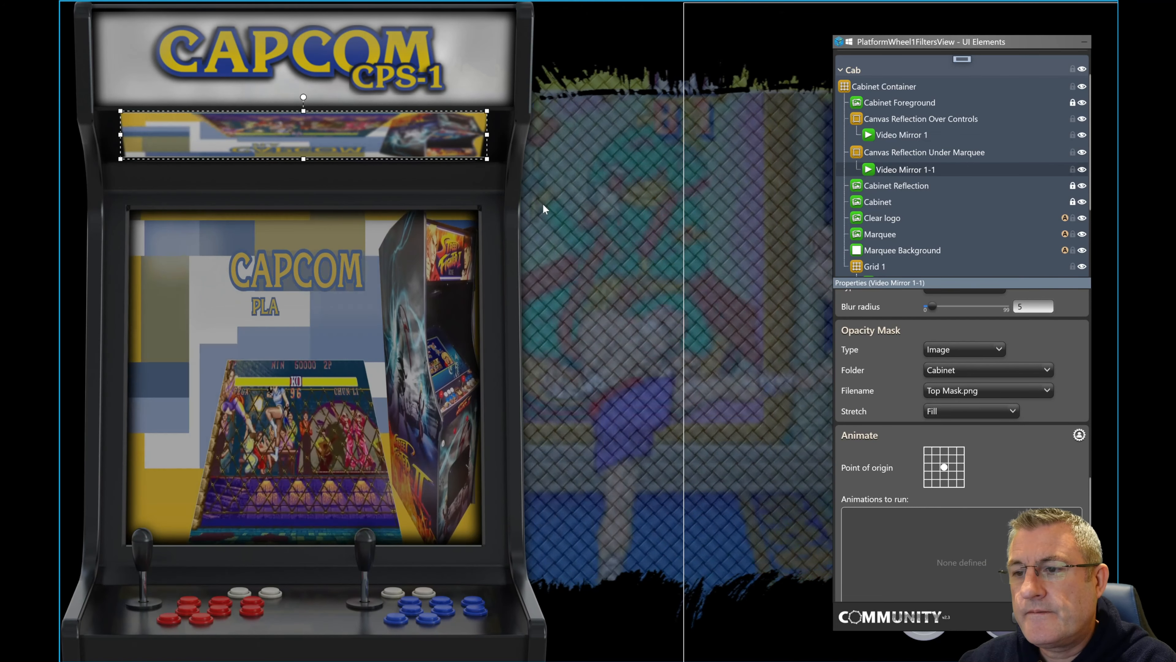
Step: Pull the under-marquee mirror's left edge slightly inward and reduce its foreground opacity to a faint reflection
{"action": "left_click_drag", "start_coordinate": [121, 136], "coordinate": [122, 136]}
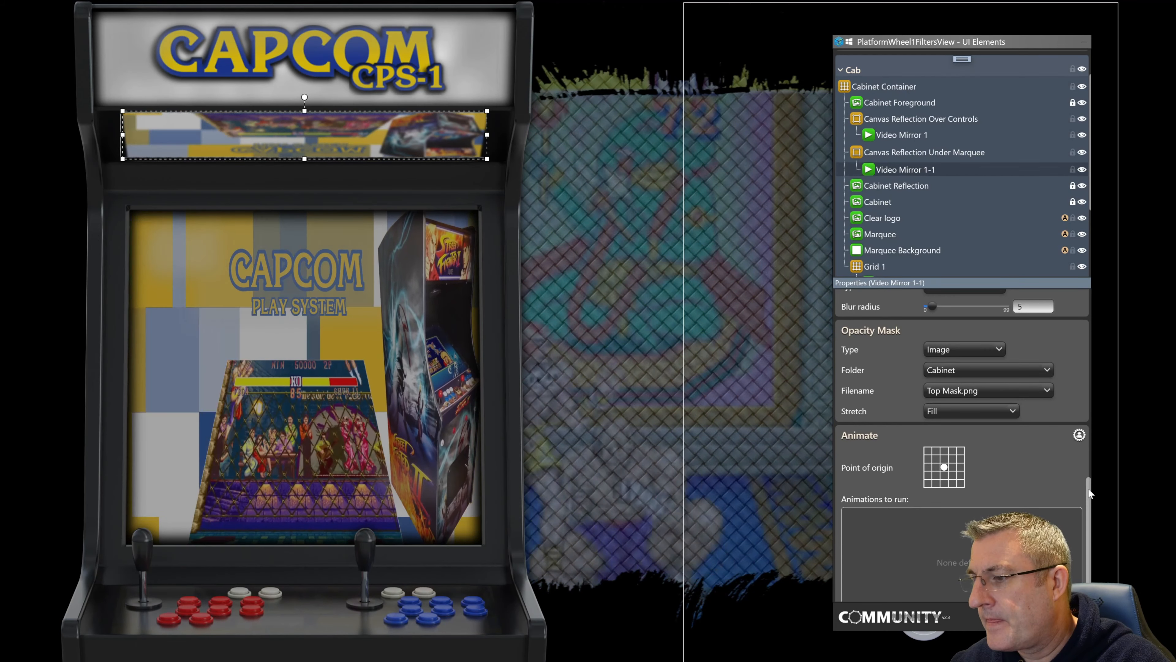
{"action": "scroll", "coordinate": [1081, 324], "scroll_direction": "up", "scroll_amount": 5}
{"action": "left_click_drag", "start_coordinate": [1087, 322], "coordinate": [1097, 368]}
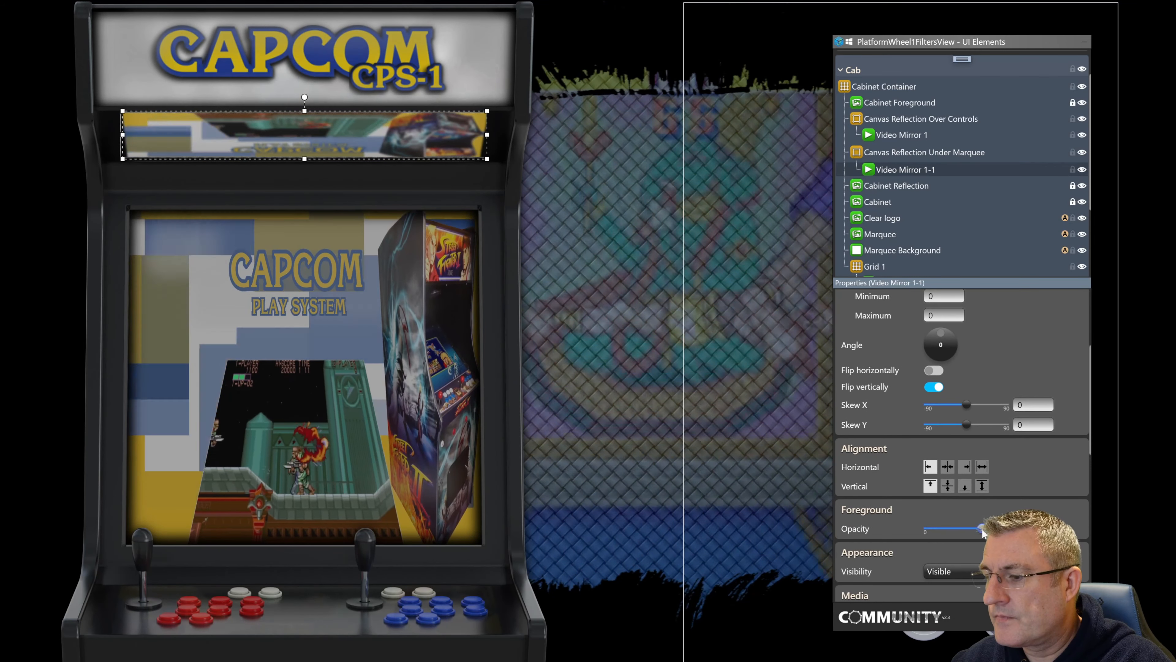
{"action": "left_click_drag", "start_coordinate": [982, 529], "coordinate": [936, 535]}
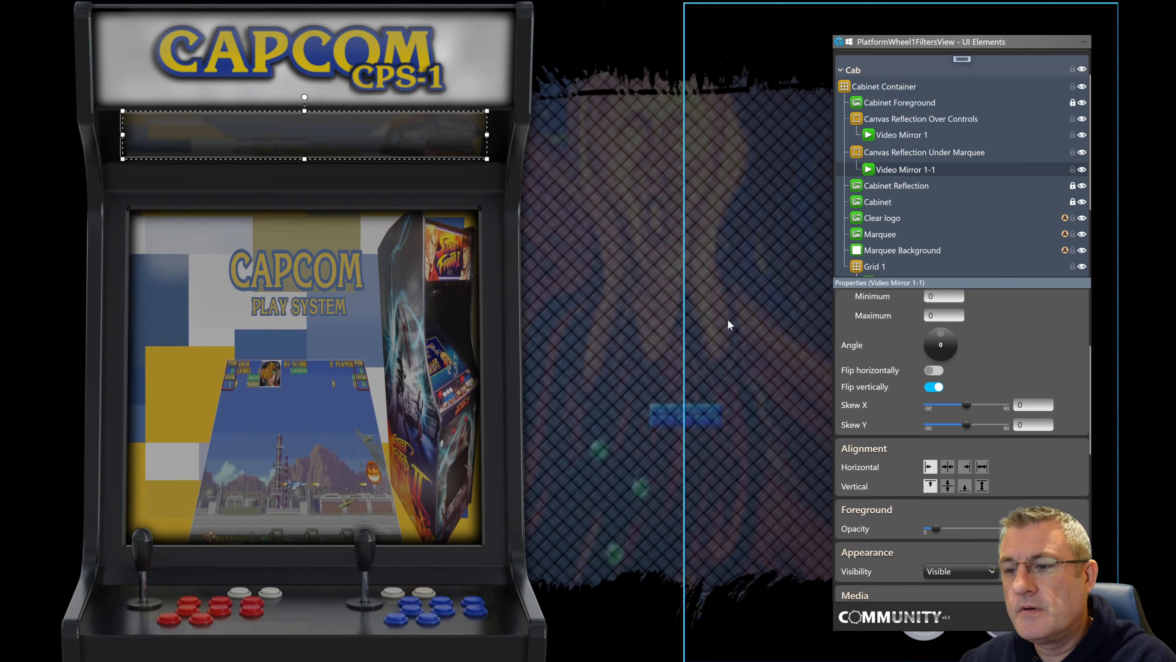
Step: Deselect the mirror by selecting the Cabinet Container, and move the UI Elements window over the arcade cabinet, clear of the background video
{"action": "left_click", "coordinate": [657, 312]}
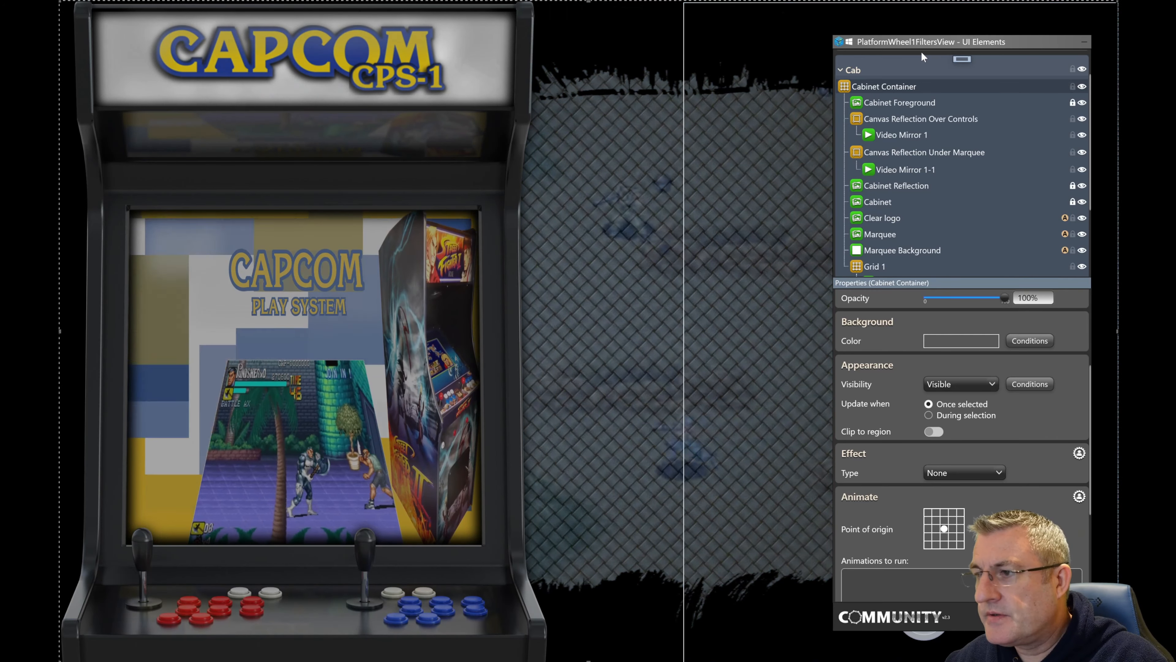
{"action": "left_click_drag", "start_coordinate": [933, 43], "coordinate": [259, 39]}
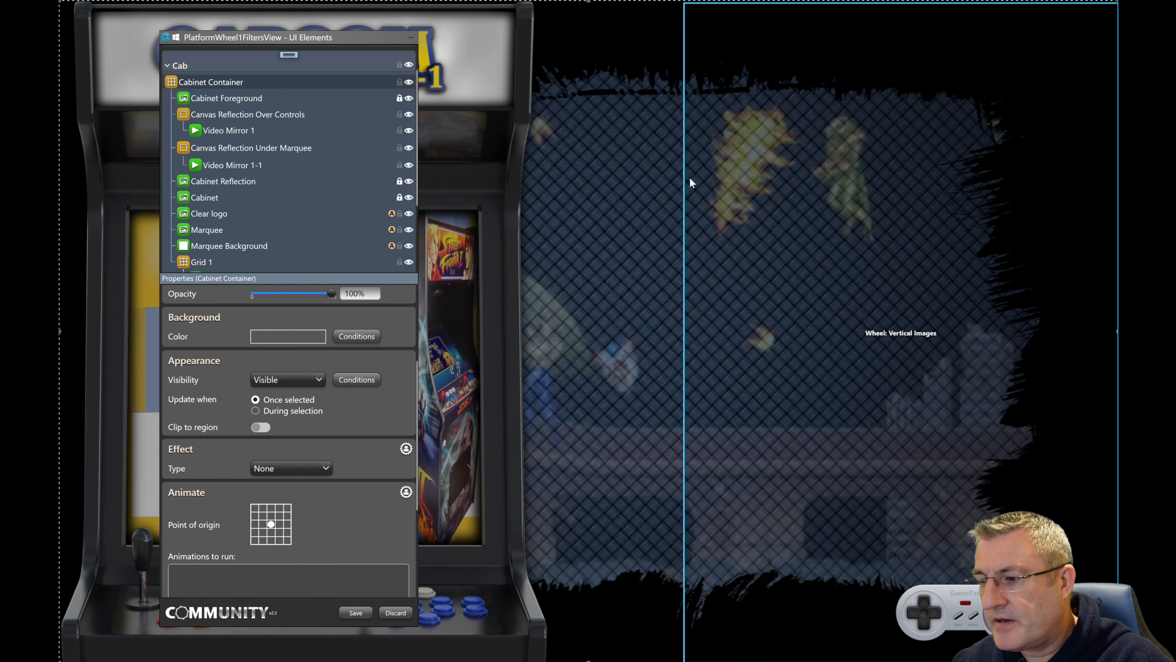
{"action": "left_click_drag", "start_coordinate": [360, 42], "coordinate": [379, 29]}
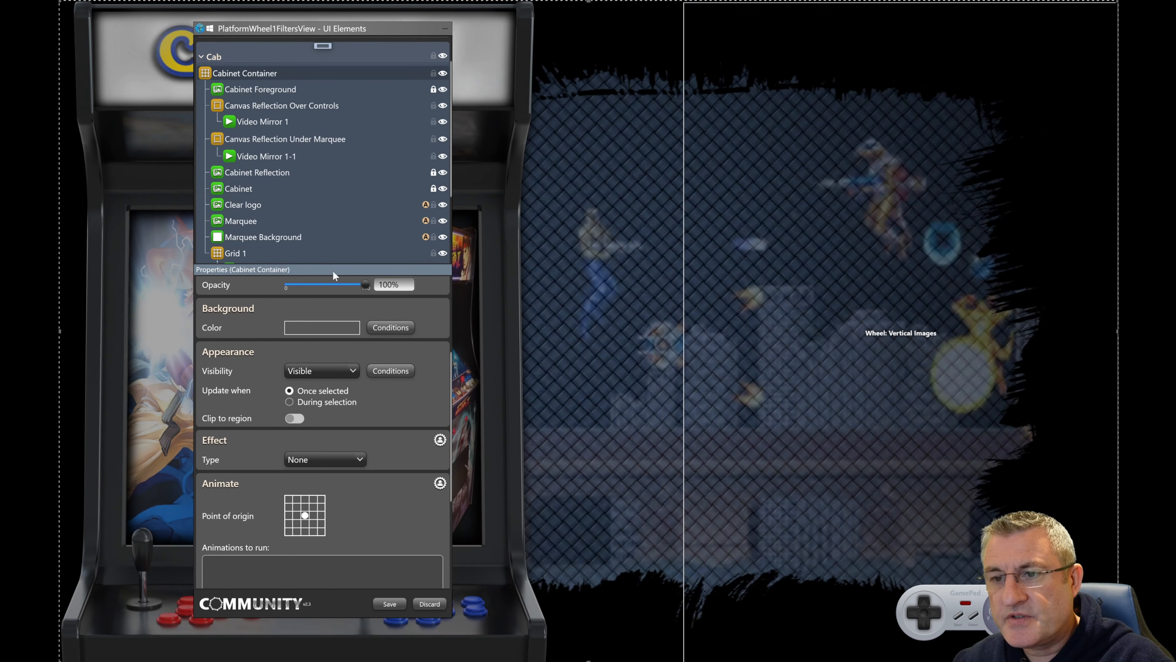
Step: Examine the Video Background properties and the video settings of the Background layer's User Defined Video 1
{"action": "scroll", "coordinate": [378, 241], "scroll_direction": "down", "scroll_amount": 1}
{"action": "scroll", "coordinate": [373, 241], "scroll_direction": "down", "scroll_amount": 1}
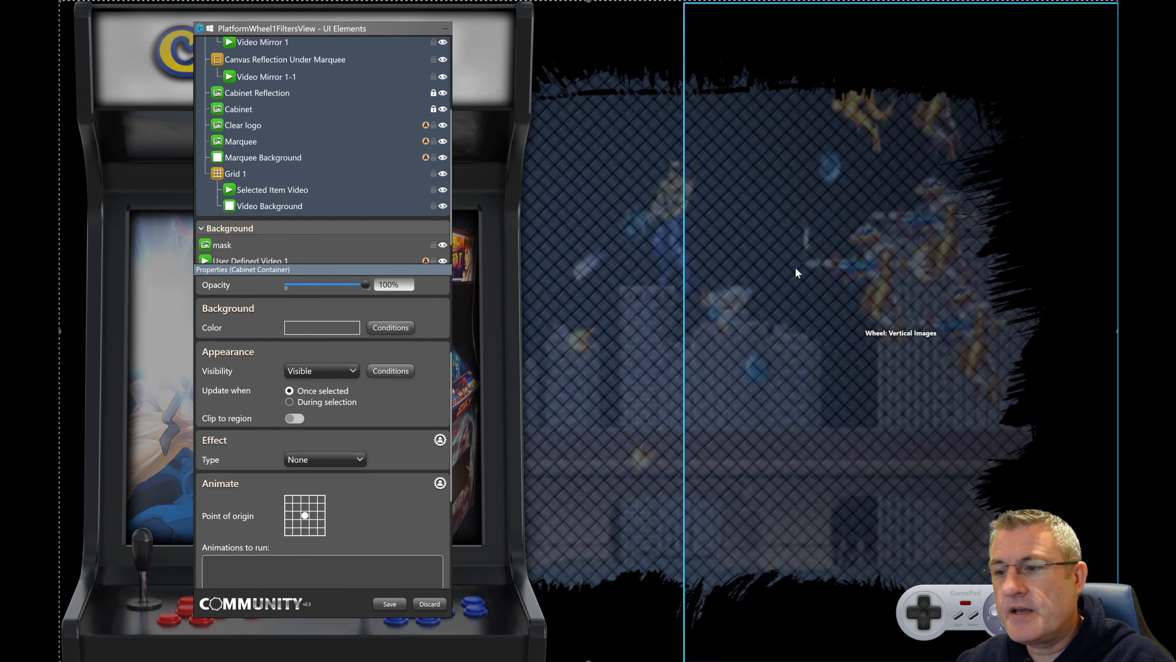
{"action": "left_click", "coordinate": [691, 282]}
{"action": "left_click", "coordinate": [662, 277]}
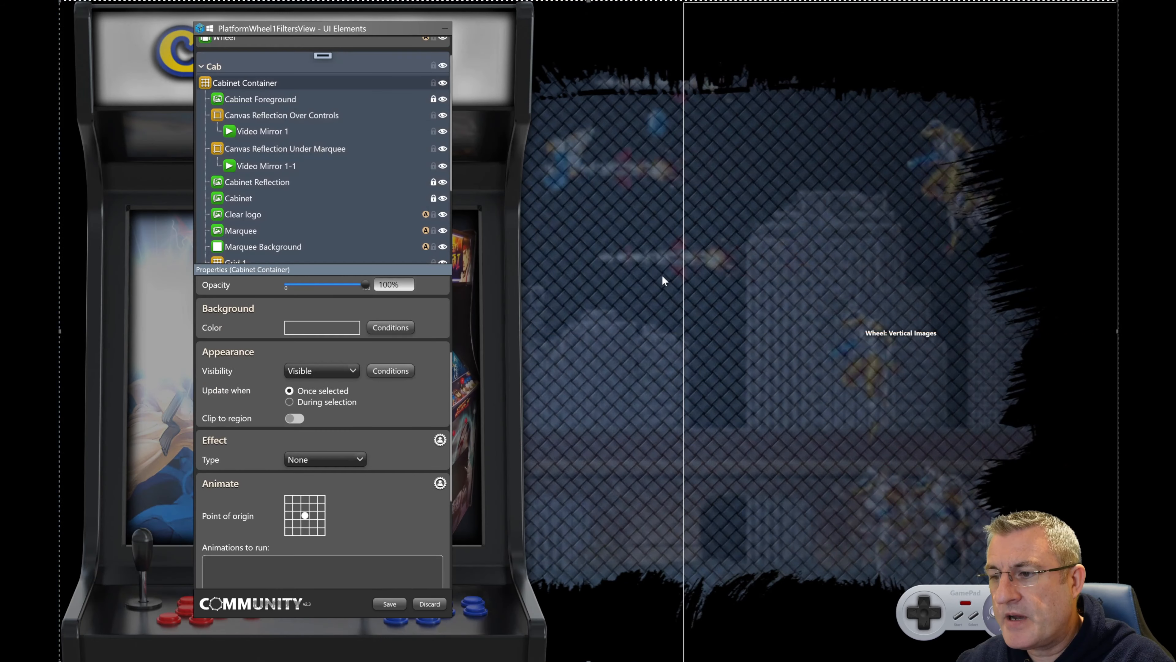
{"action": "scroll", "coordinate": [313, 231], "scroll_direction": "down", "scroll_amount": 3}
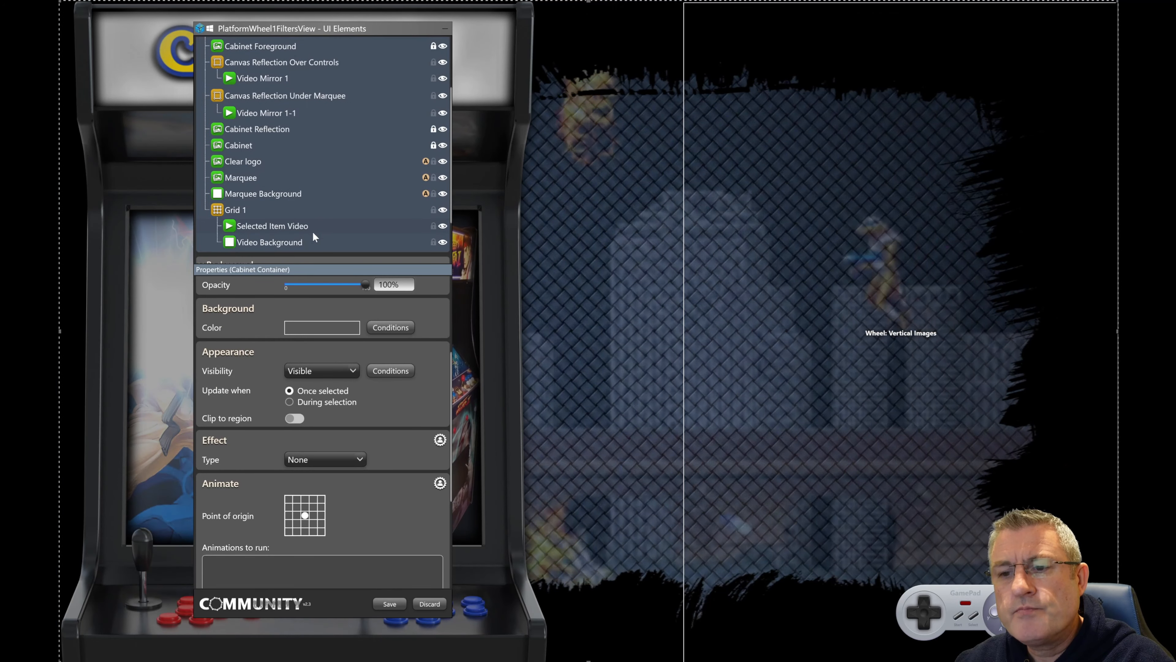
{"action": "left_click", "coordinate": [278, 215]}
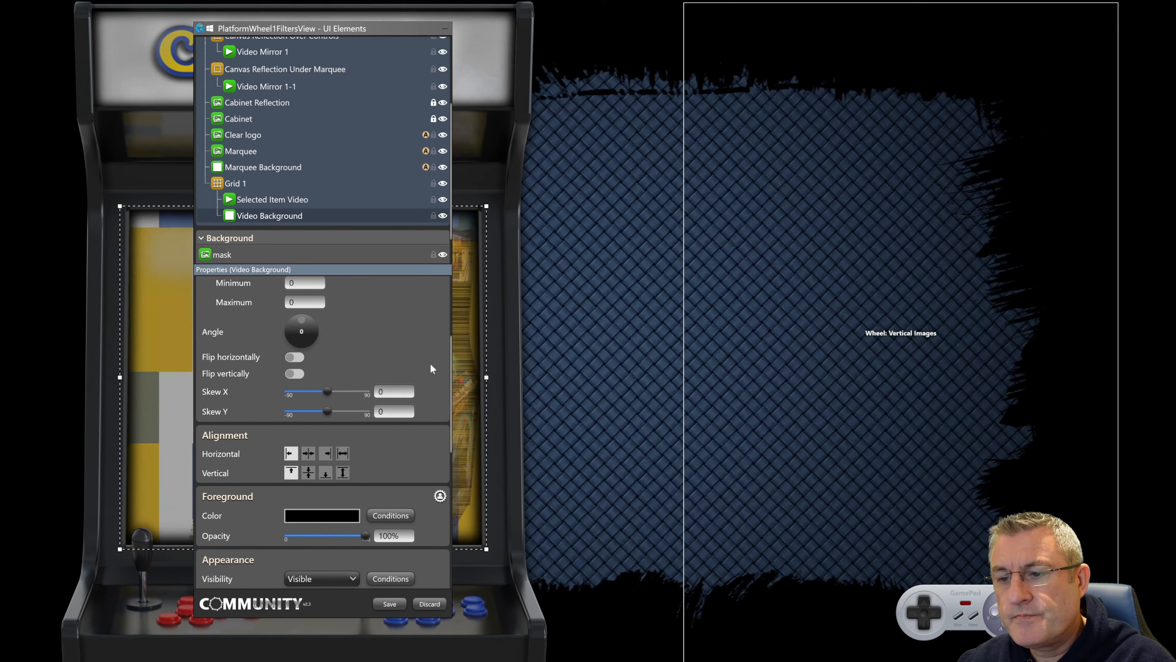
{"action": "left_click_drag", "start_coordinate": [452, 371], "coordinate": [452, 437]}
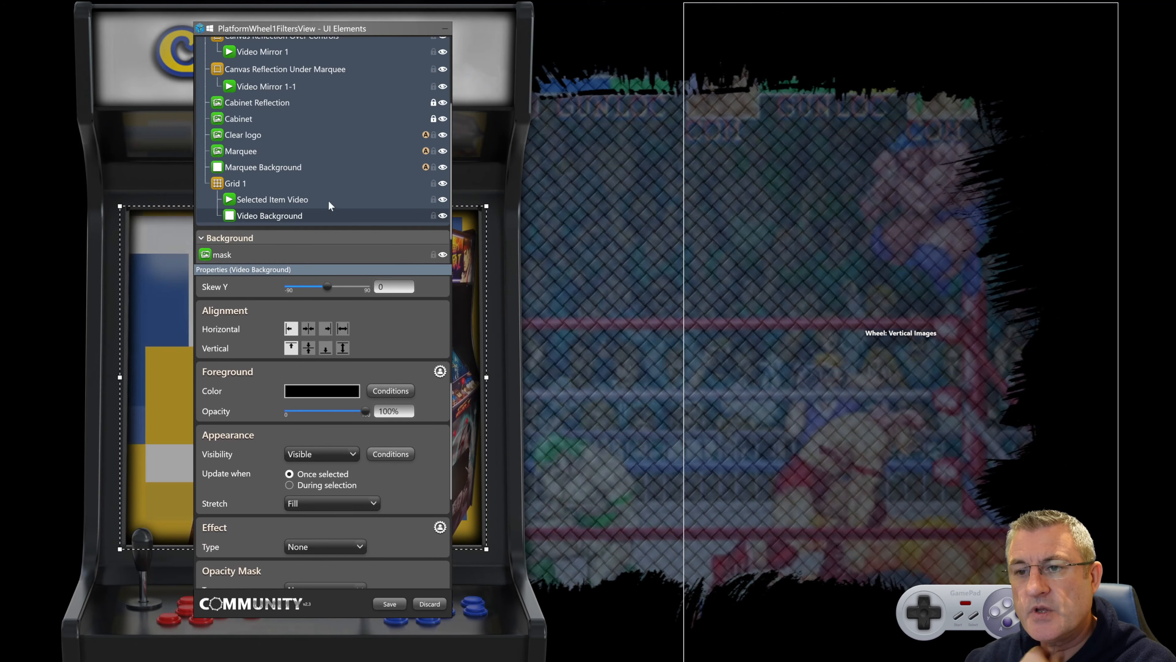
{"action": "scroll", "coordinate": [353, 190], "scroll_direction": "down", "scroll_amount": 2}
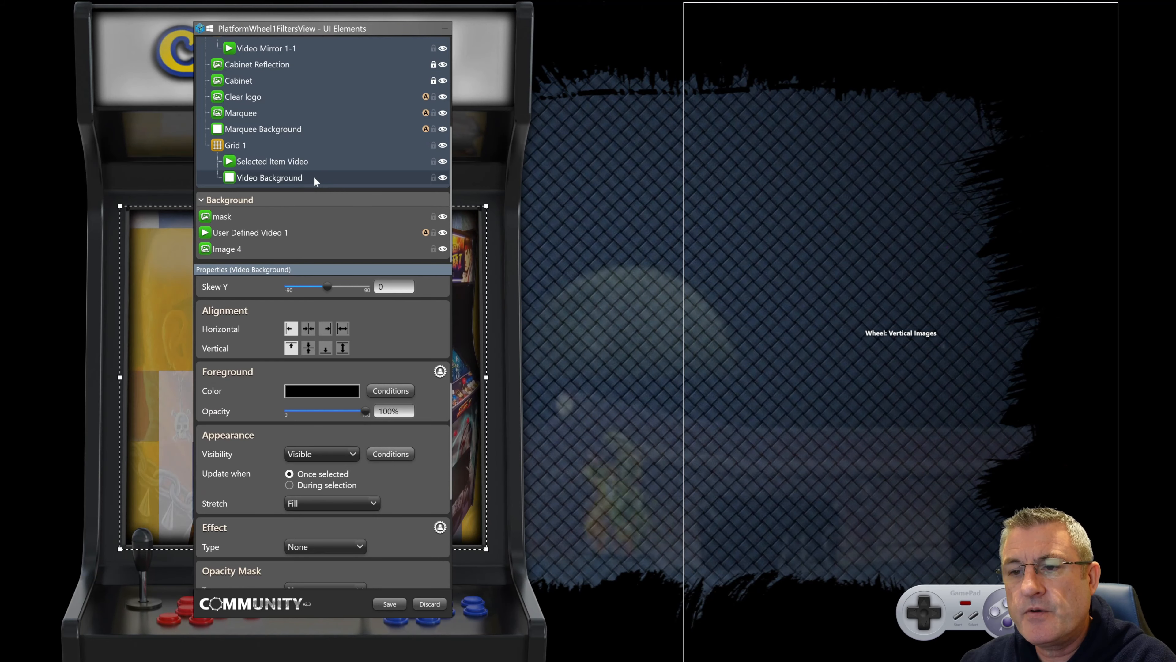
{"action": "left_click", "coordinate": [300, 231]}
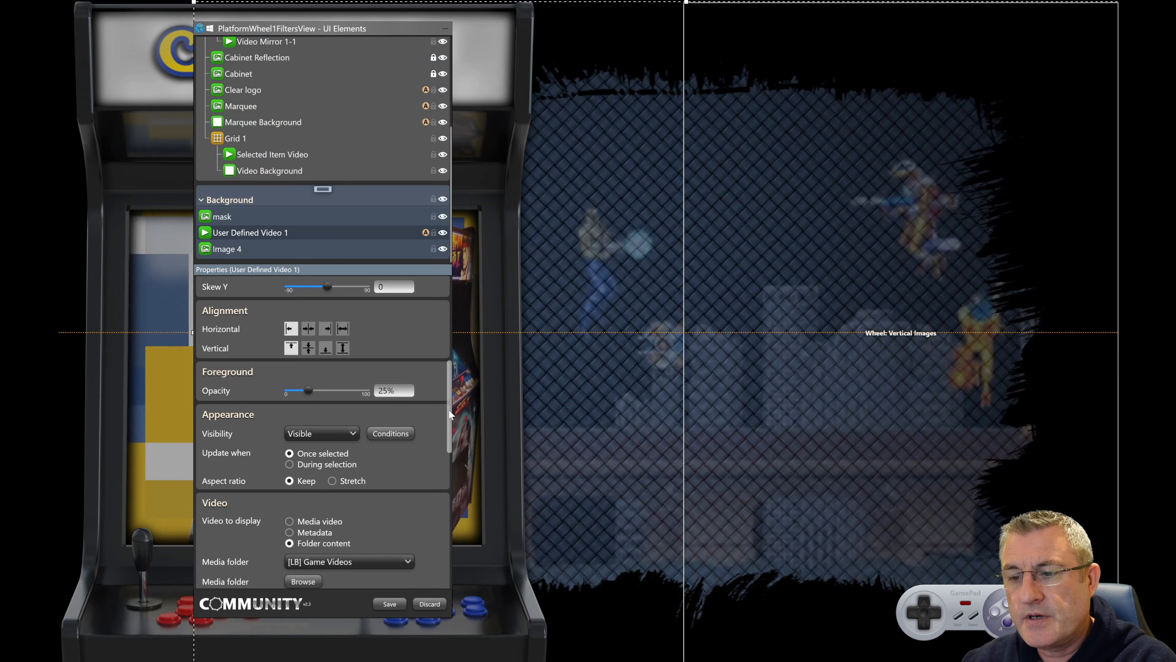
{"action": "left_click_drag", "start_coordinate": [449, 410], "coordinate": [456, 464]}
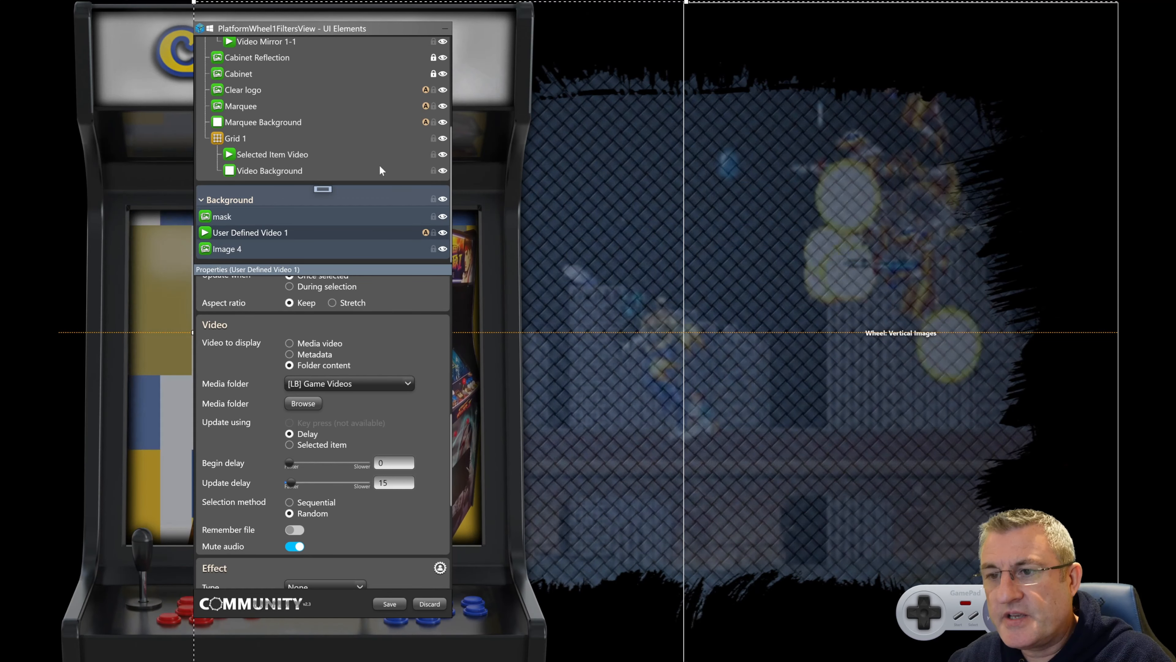
Step: Add a Video Mirror element to the Wheel layer
{"action": "scroll", "coordinate": [375, 171], "scroll_direction": "up", "scroll_amount": 6}
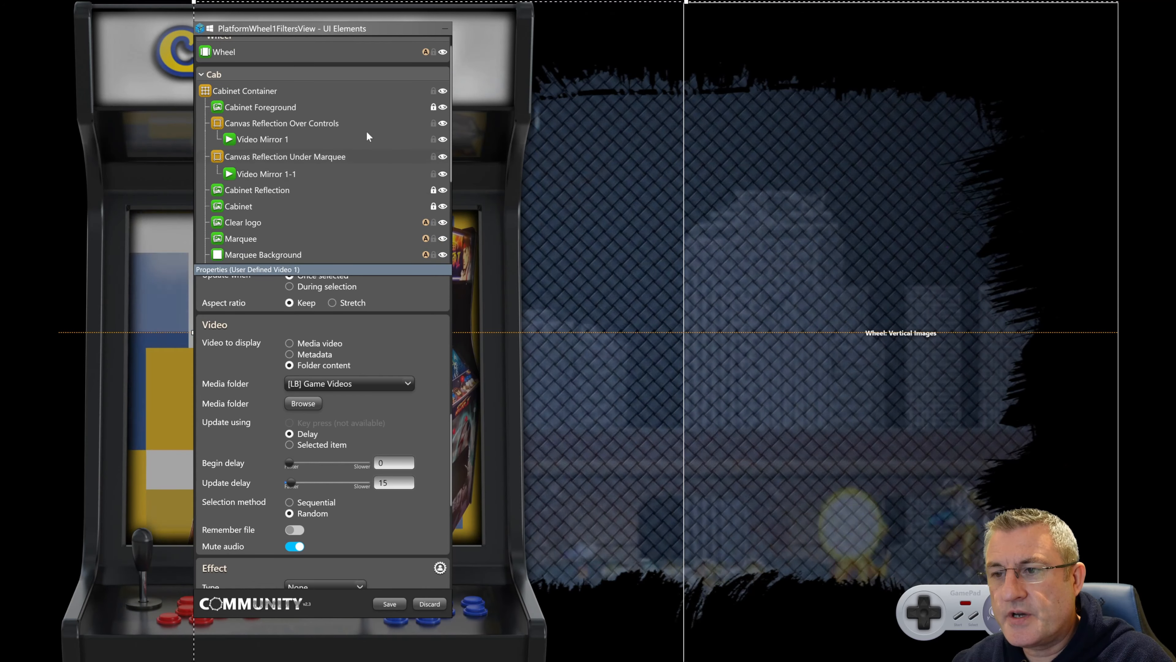
{"action": "scroll", "coordinate": [342, 86], "scroll_direction": "up", "scroll_amount": 1}
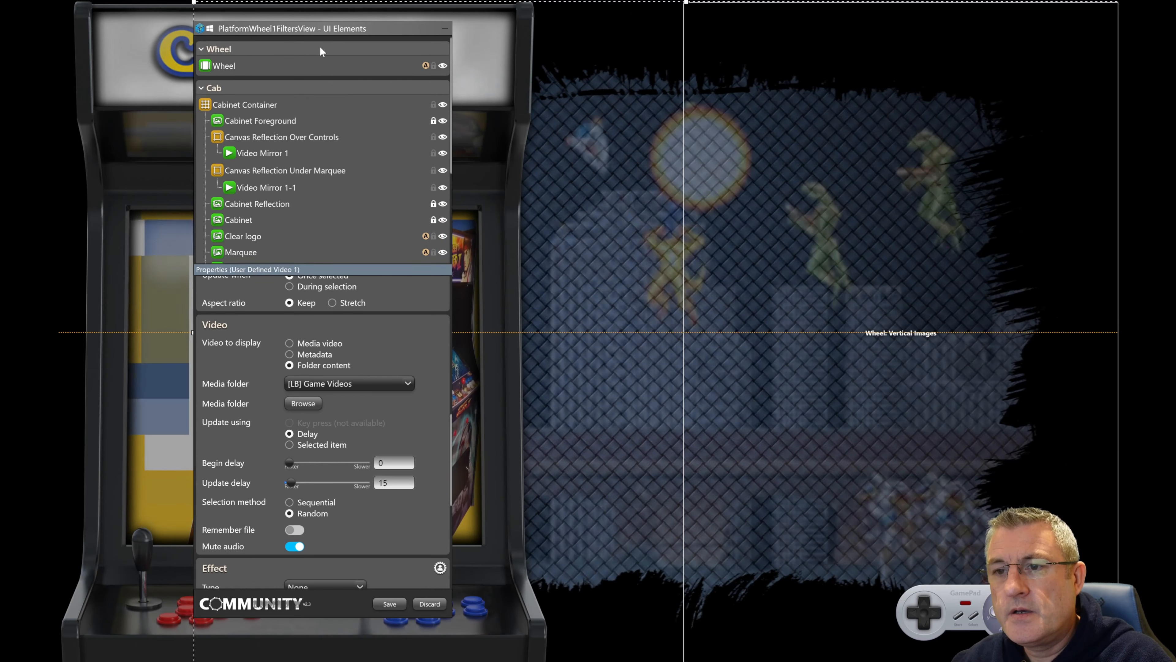
{"action": "left_click", "coordinate": [323, 50]}
{"action": "left_click", "coordinate": [324, 46]}
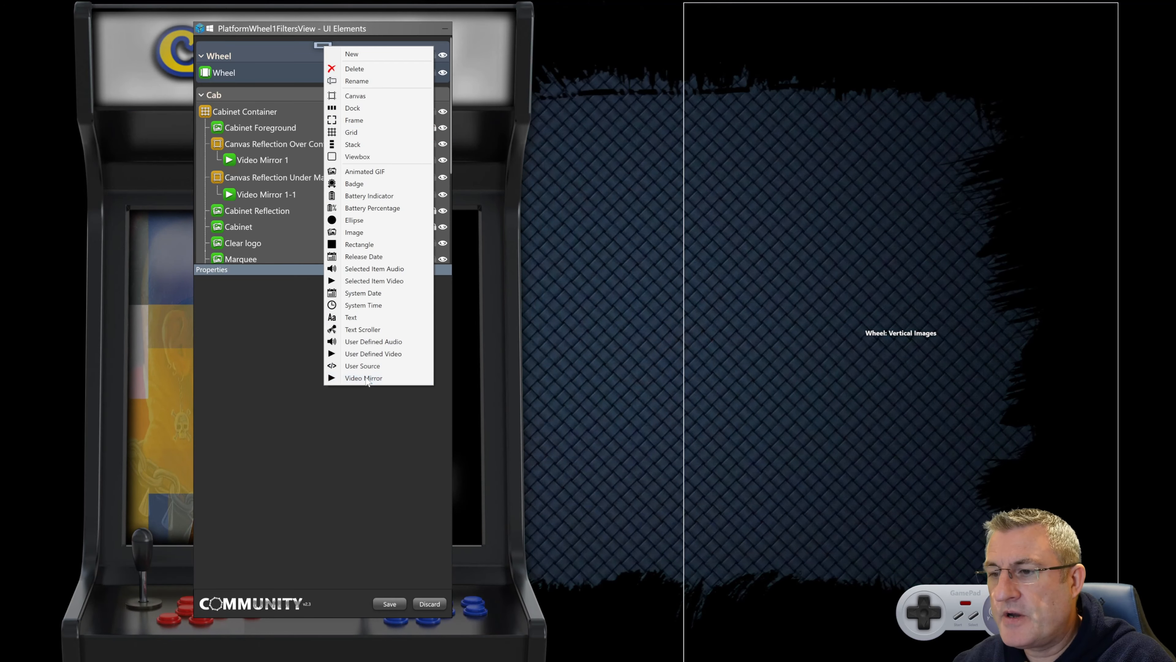
{"action": "left_click", "coordinate": [359, 380]}
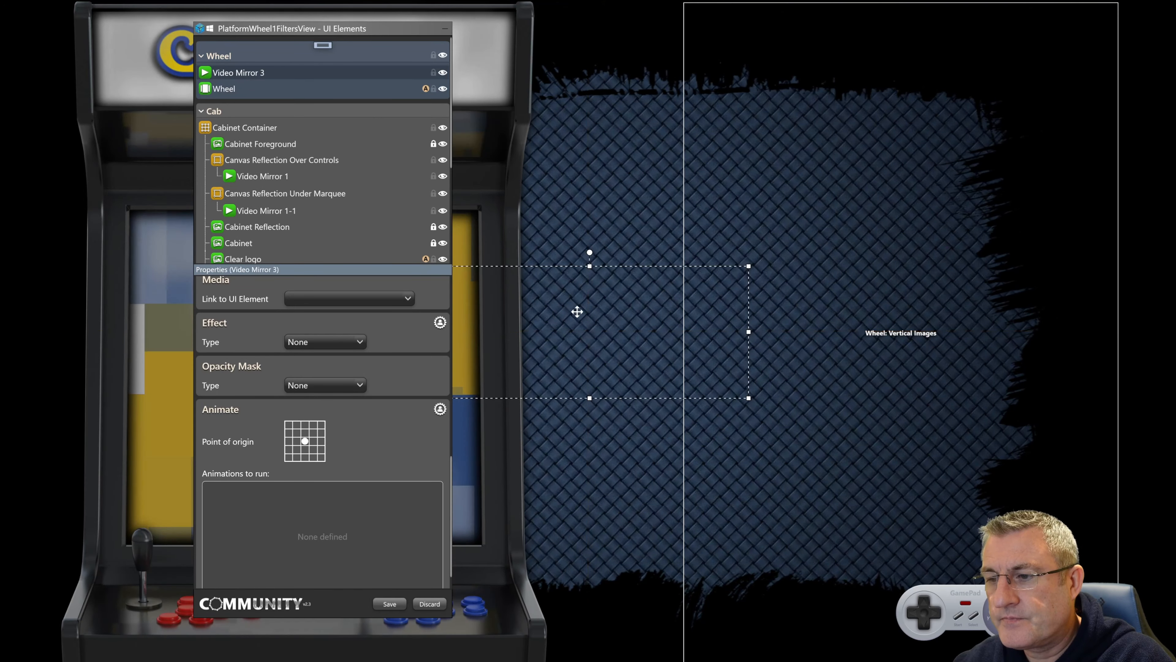
Step: Position Video Mirror 3 over the arcade cabinet's screen, link it to Selected Item Video, and move the UI Elements window clear of the cabinet
{"action": "left_click_drag", "start_coordinate": [577, 311], "coordinate": [284, 325]}
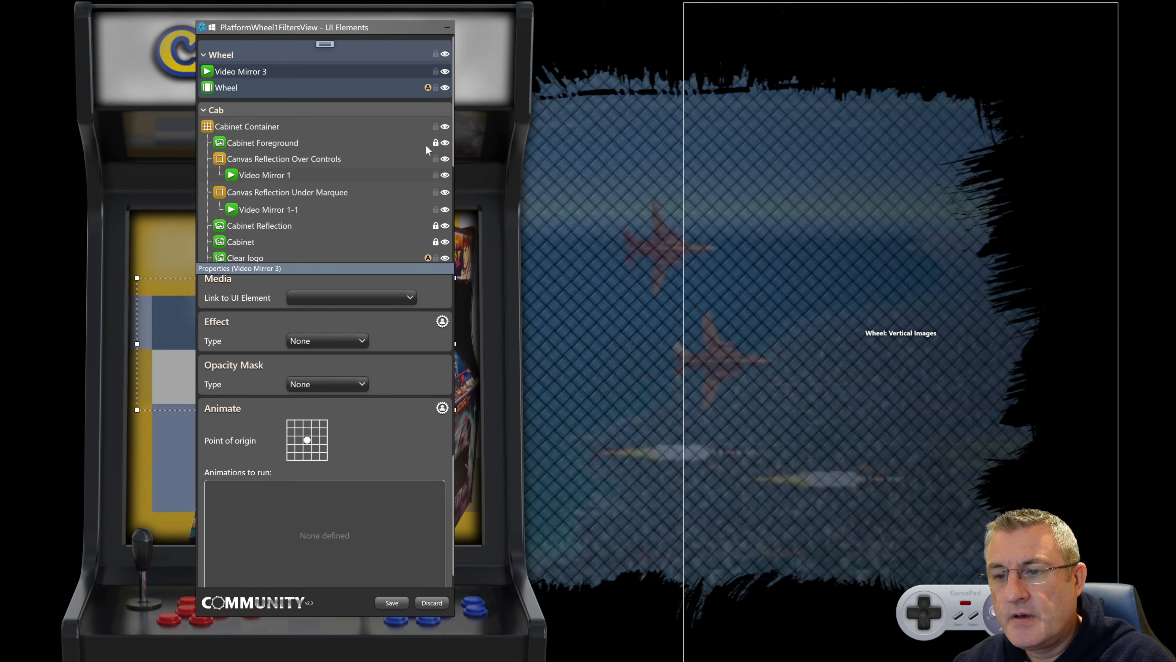
{"action": "left_click", "coordinate": [366, 296]}
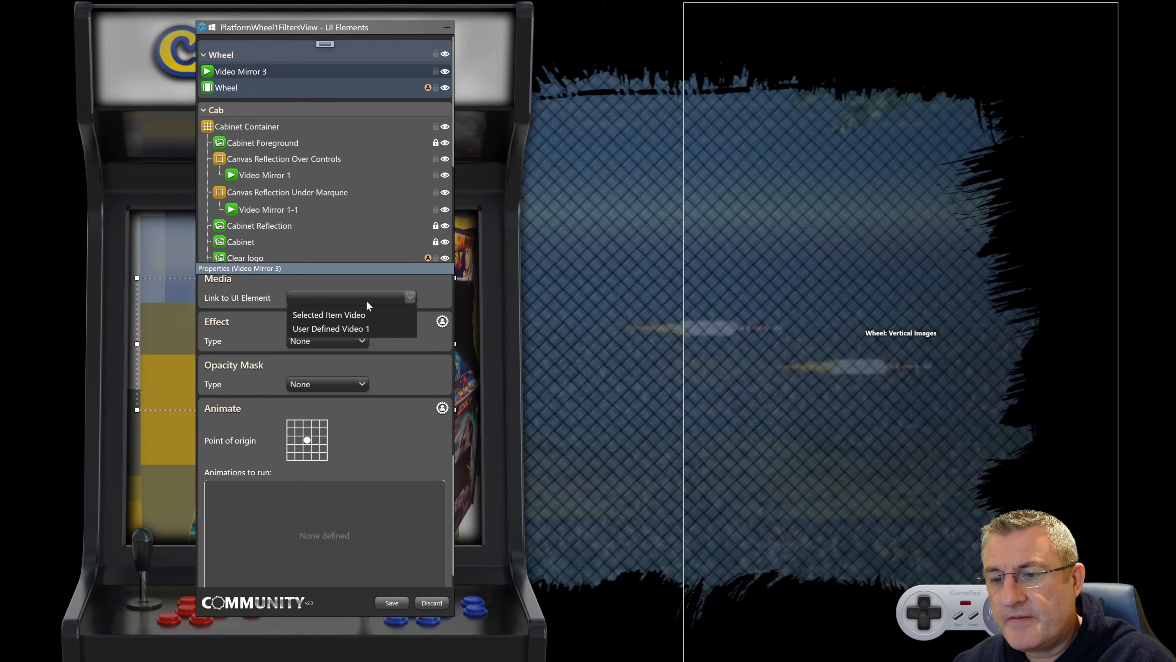
{"action": "left_click", "coordinate": [347, 316]}
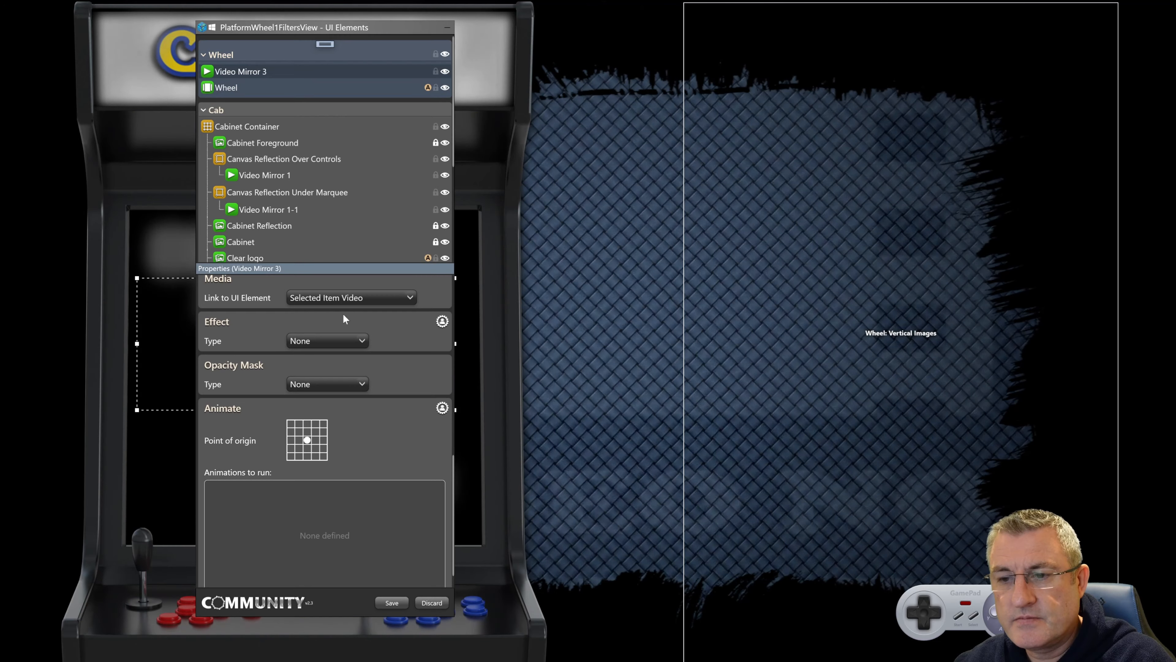
{"action": "left_click_drag", "start_coordinate": [412, 27], "coordinate": [742, 41]}
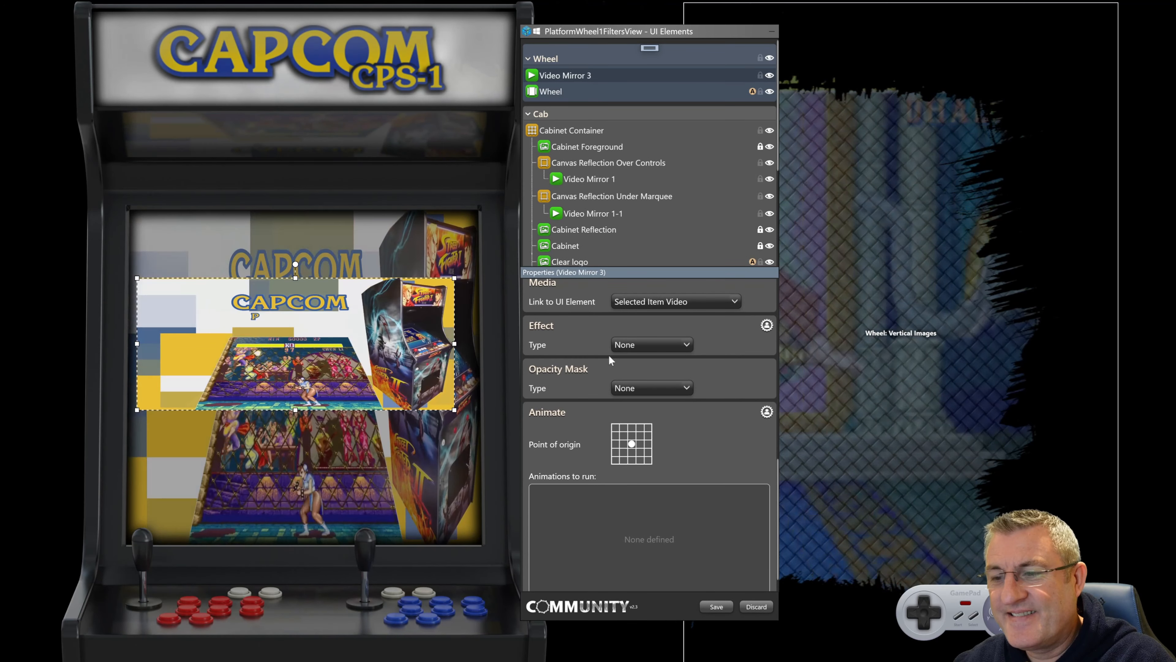
Step: Relink Video Mirror 3 to User Defined Video 1 and place it over the lower part of the background video
{"action": "left_click", "coordinate": [623, 303]}
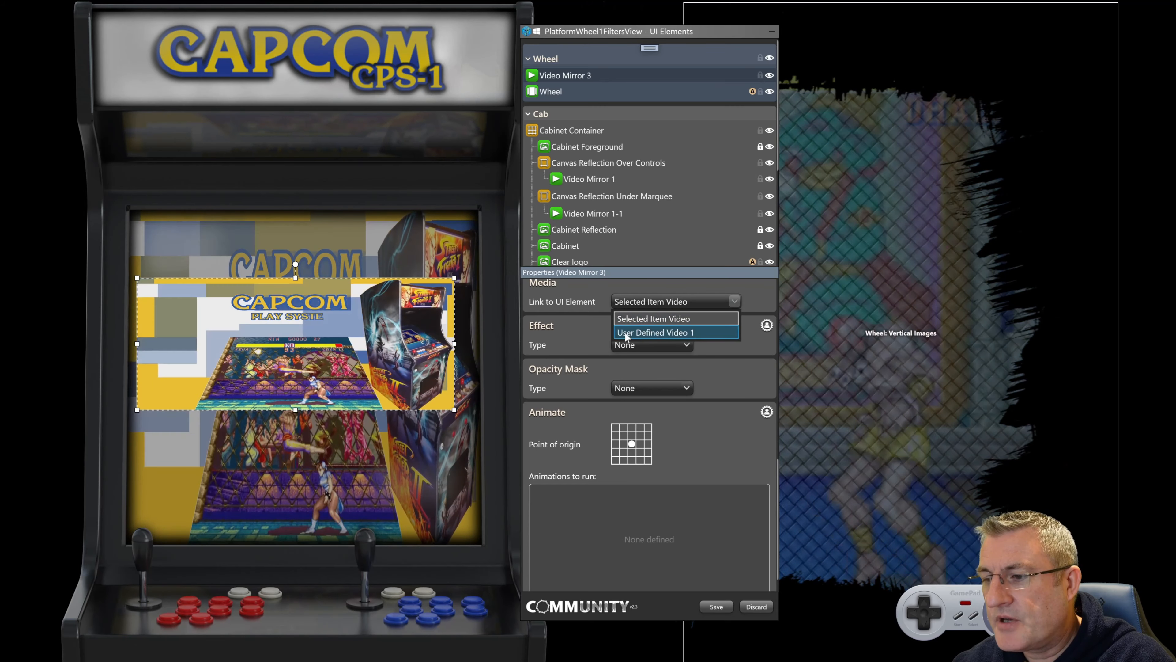
{"action": "left_click", "coordinate": [624, 331]}
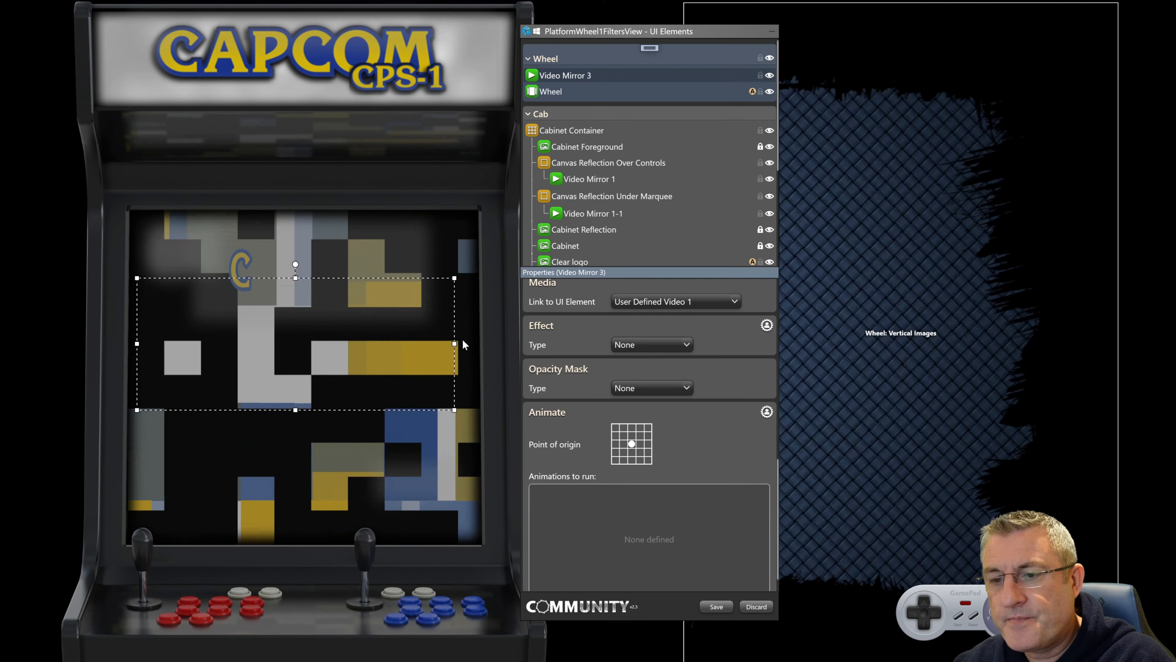
{"action": "left_click_drag", "start_coordinate": [365, 356], "coordinate": [813, 600]}
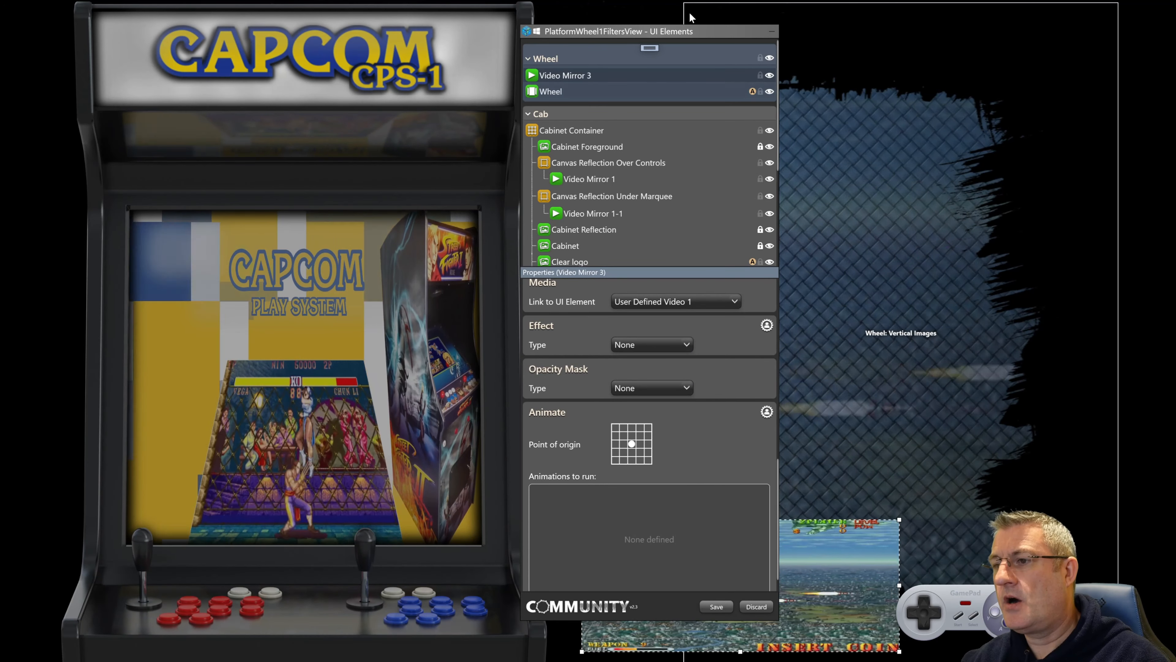
{"action": "left_click_drag", "start_coordinate": [738, 31], "coordinate": [470, 31]}
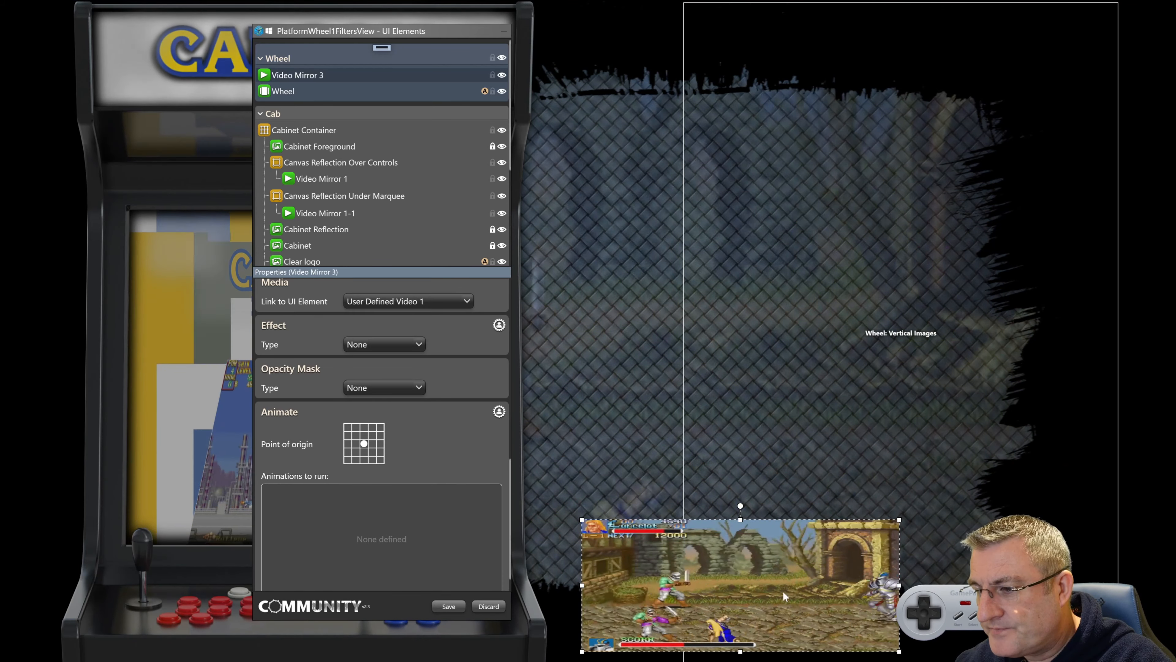
{"action": "left_click_drag", "start_coordinate": [749, 581], "coordinate": [750, 555]}
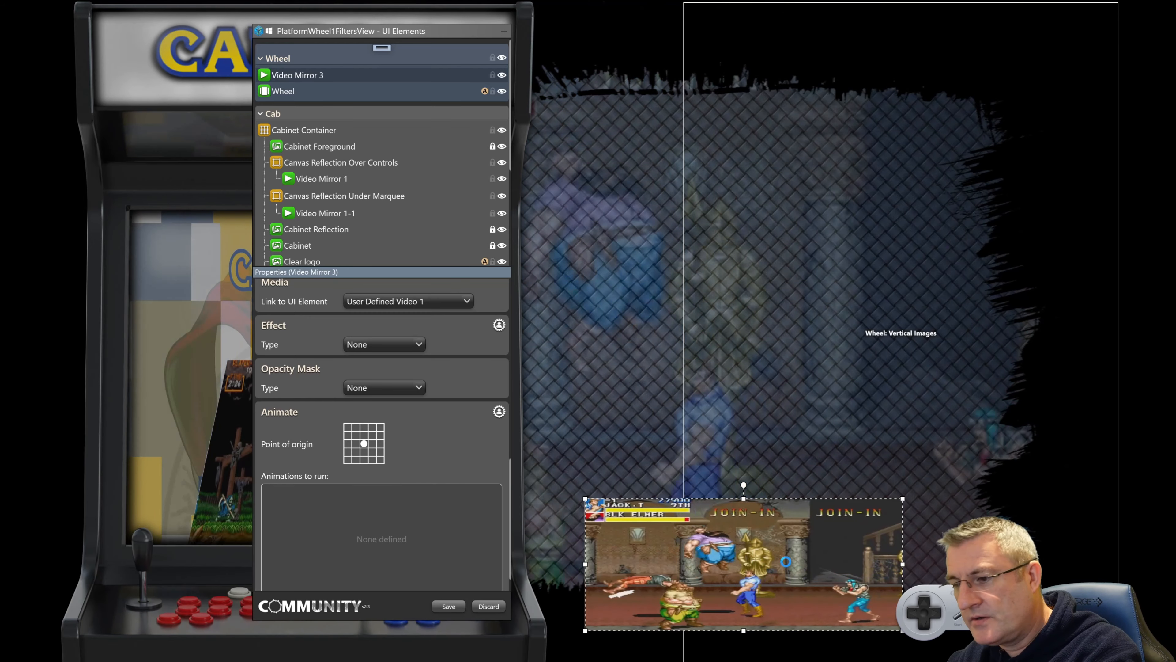
Step: Delete Video Mirror 3 from the Wheel layer and copy the Cabinet Container with its reflection canvases
{"action": "key", "text": "Delete"}
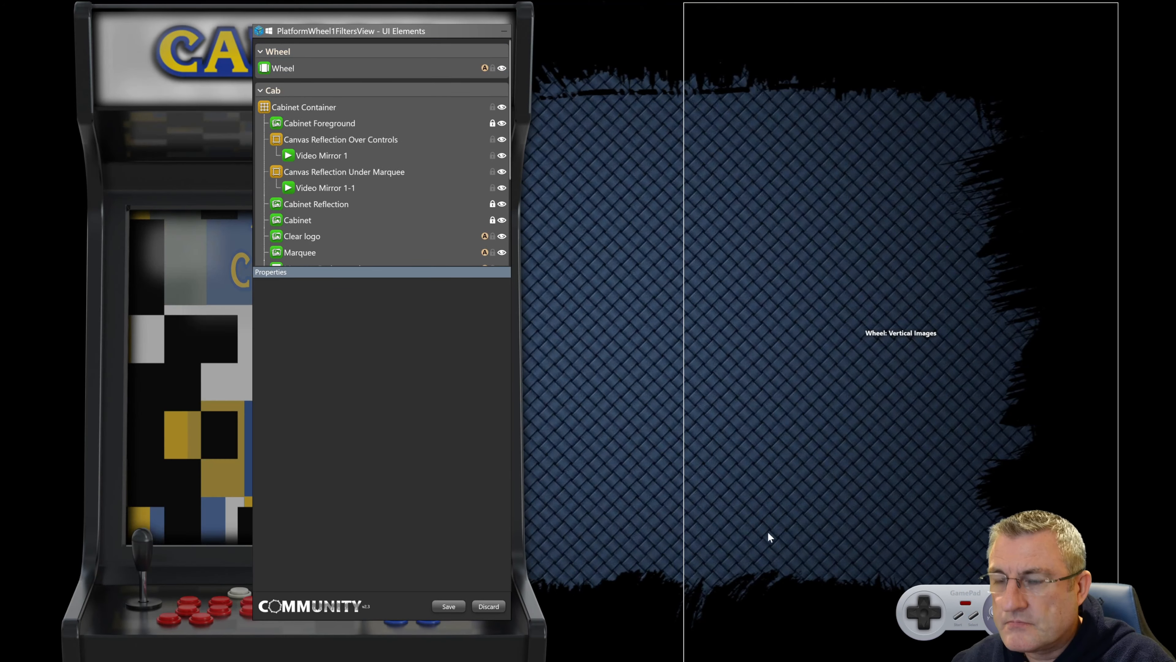
{"action": "left_click_drag", "start_coordinate": [375, 31], "coordinate": [693, 56]}
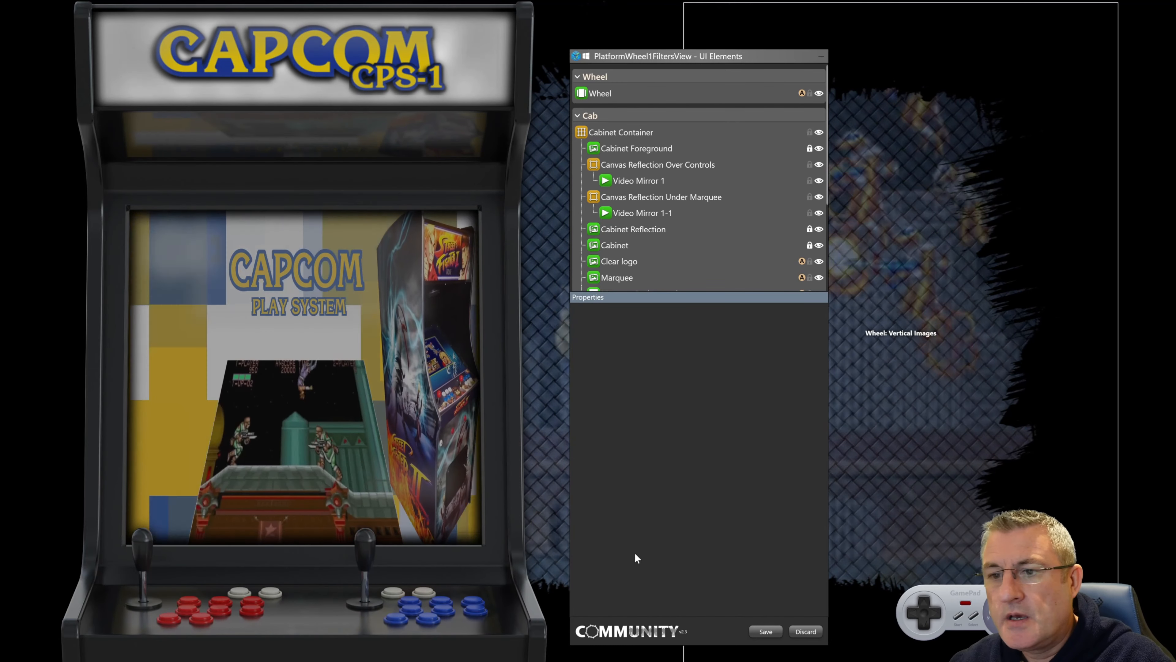
{"action": "left_click", "coordinate": [614, 133]}
{"action": "right_click", "coordinate": [615, 141]}
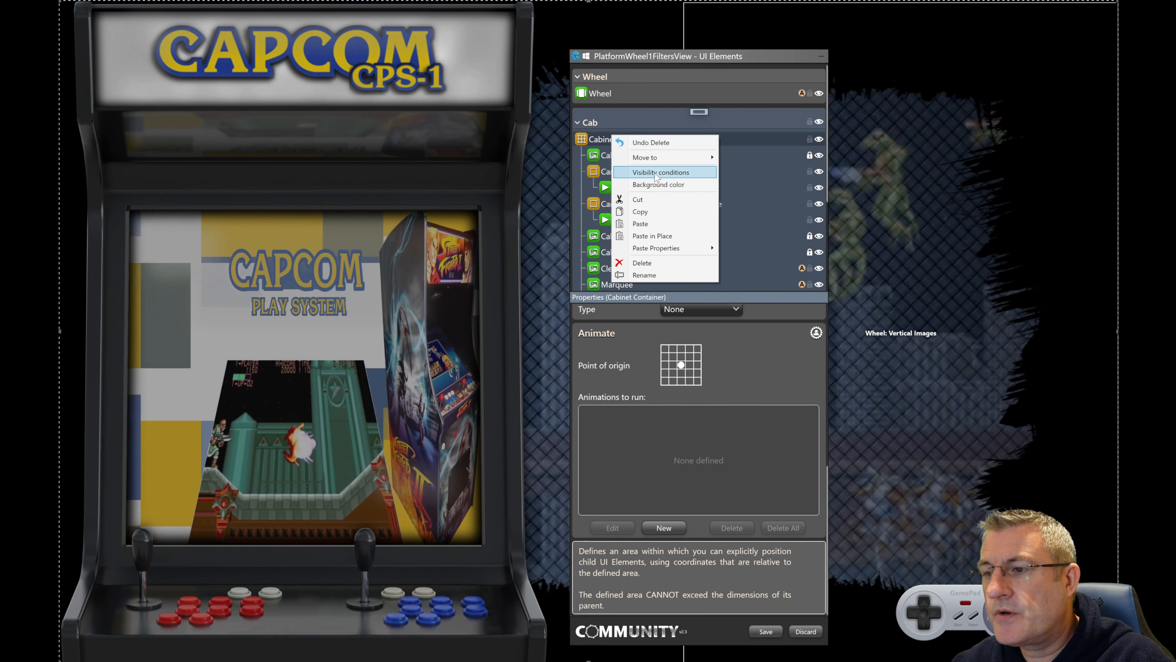
{"action": "left_click", "coordinate": [641, 212]}
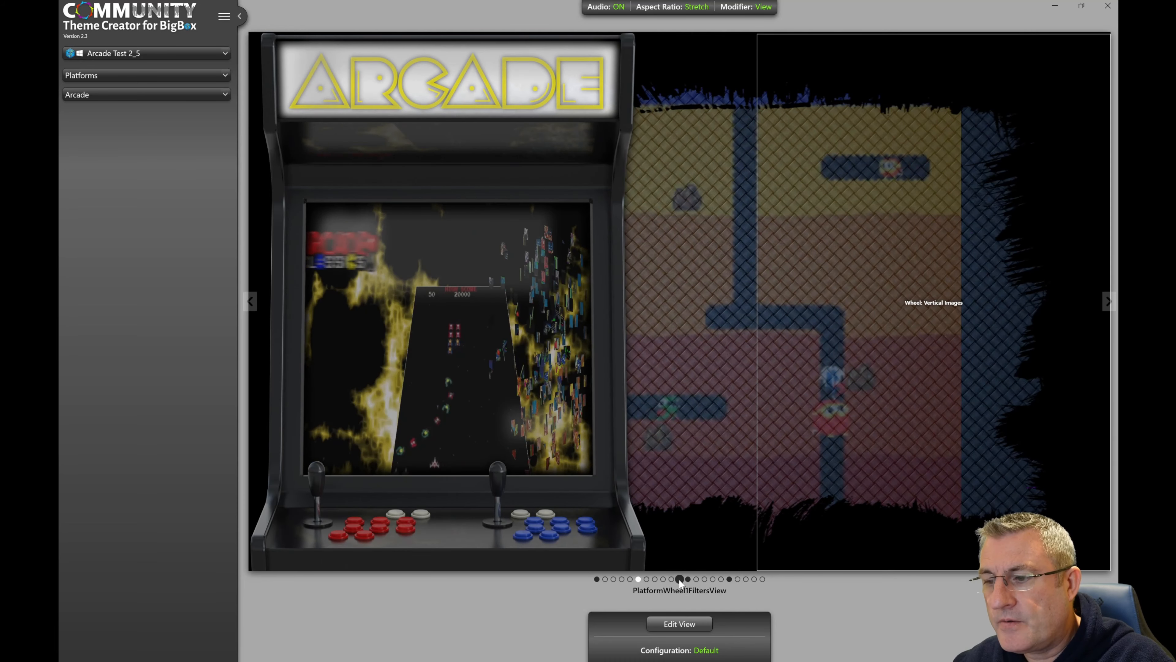
Step: In TextFiltersView, replace the Cab layer's Cabinet Container with the copied one and save the view
{"action": "left_click", "coordinate": [679, 579]}
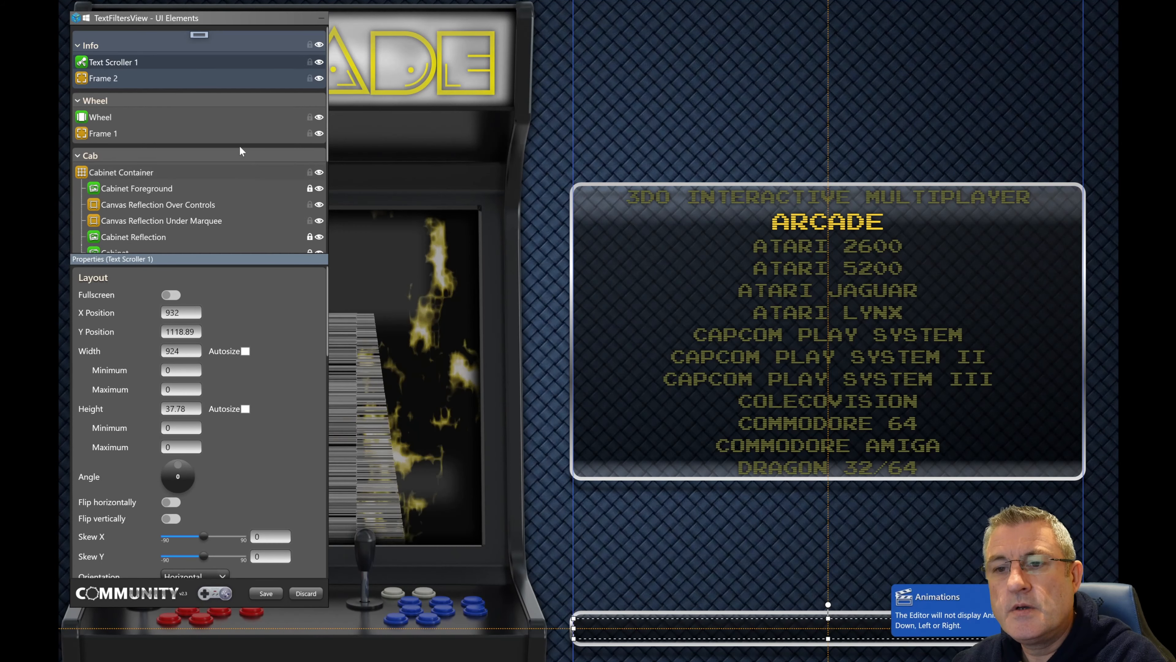
{"action": "left_click", "coordinate": [171, 173]}
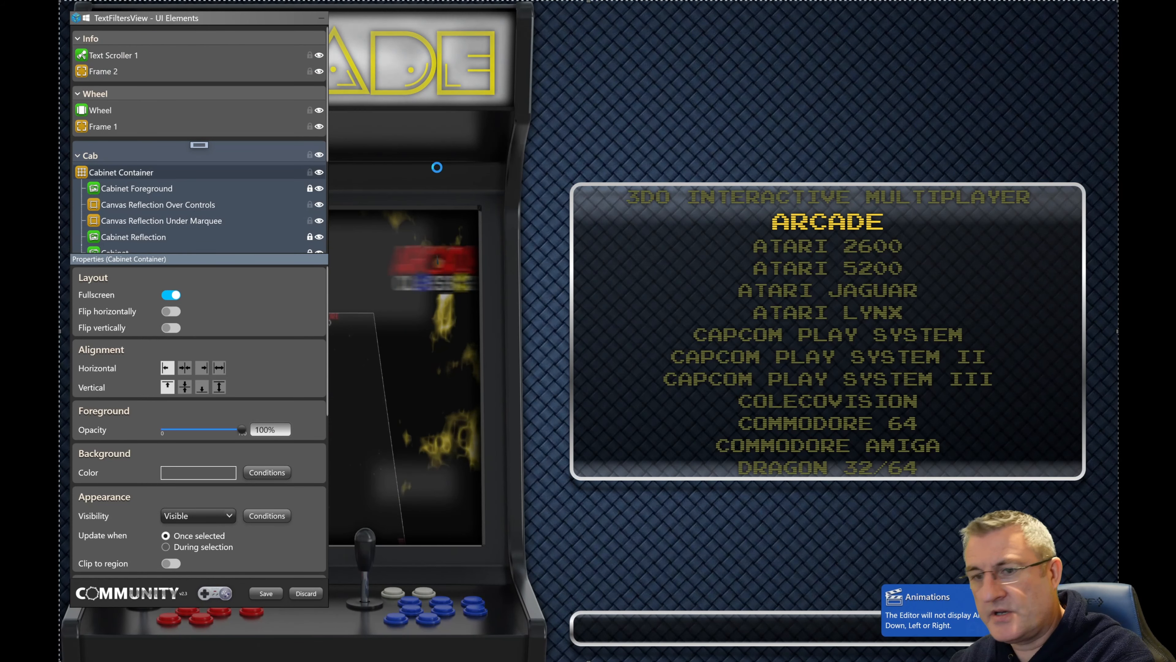
{"action": "key", "text": "Delete"}
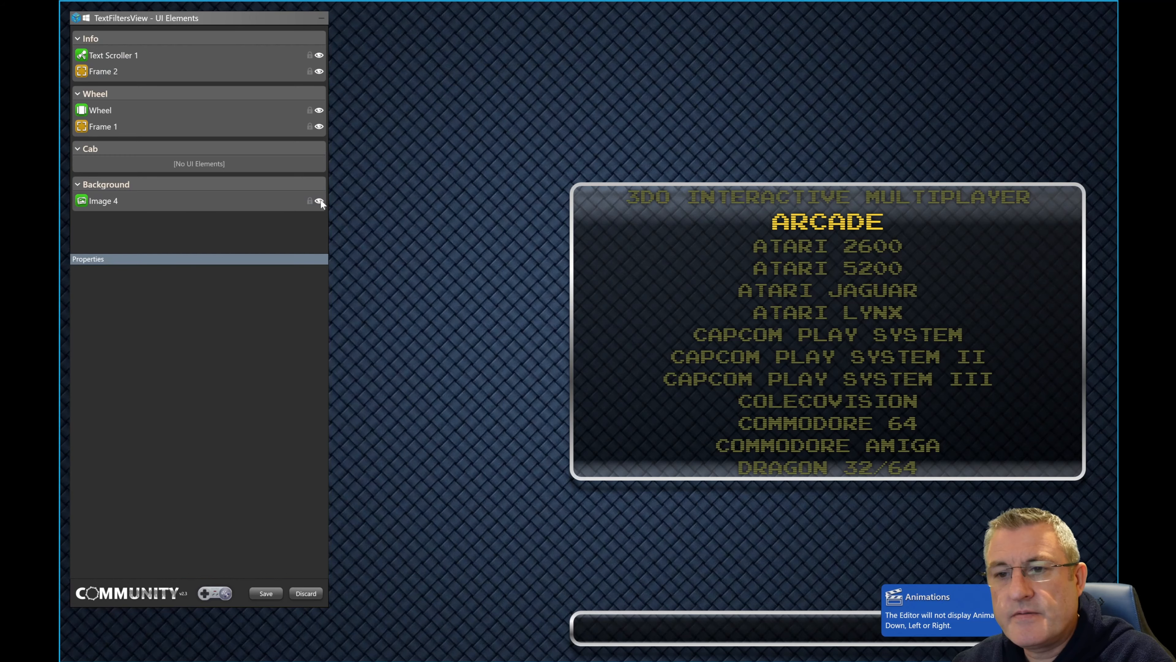
{"action": "right_click", "coordinate": [113, 163]}
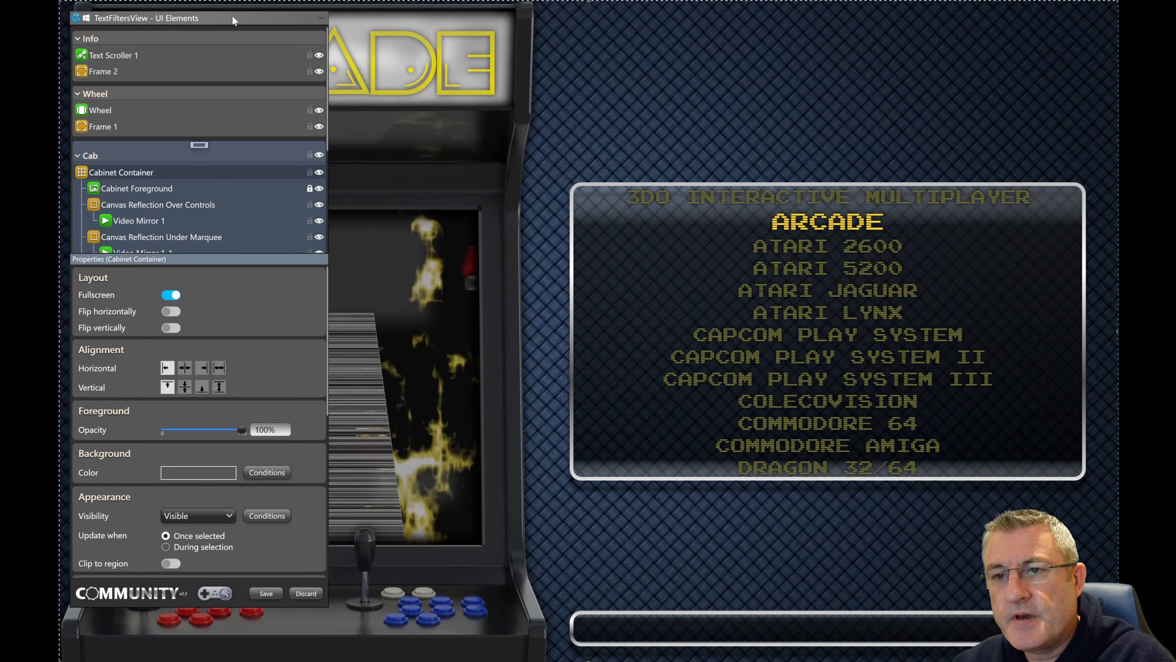
{"action": "left_click_drag", "start_coordinate": [232, 16], "coordinate": [666, 6]}
{"action": "left_click_drag", "start_coordinate": [847, 24], "coordinate": [904, 17]}
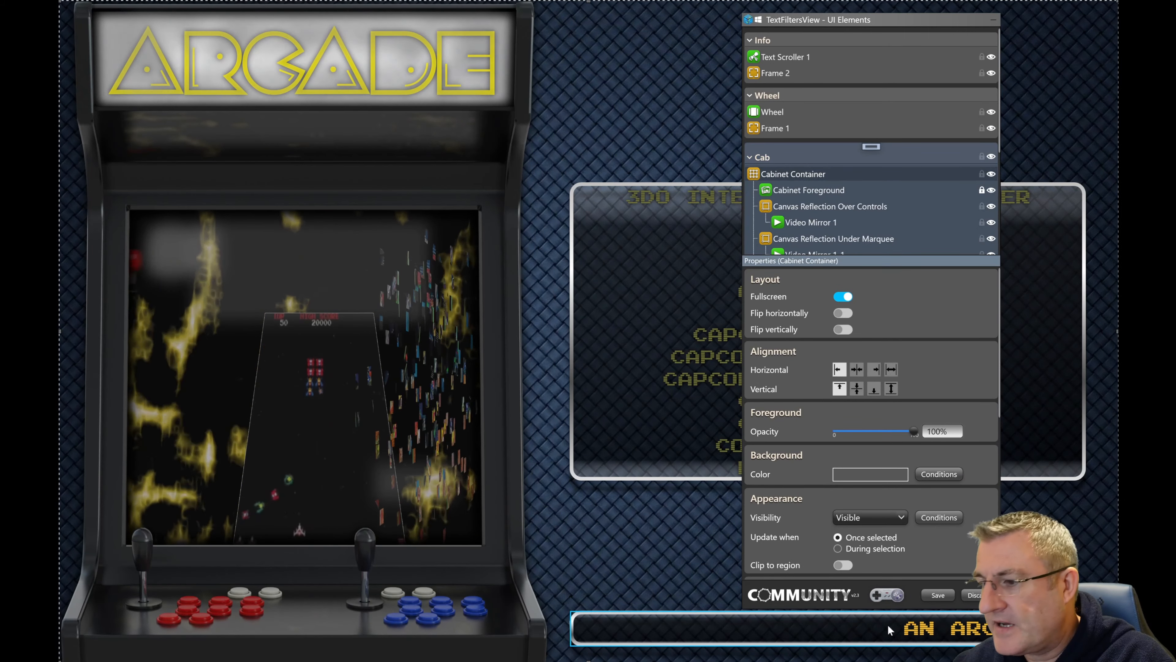
{"action": "left_click", "coordinate": [937, 595]}
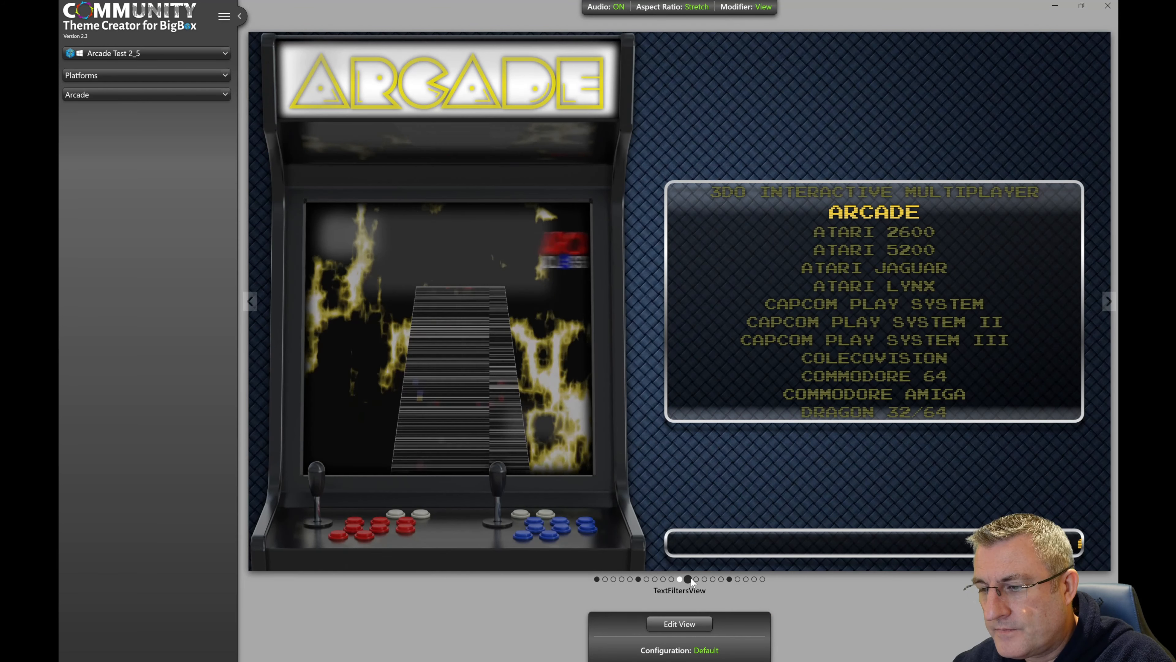
Step: In TextGamesView, delete the old Cabinet Container, paste the copied one in place in the Cab layer, and save
{"action": "left_click", "coordinate": [693, 626]}
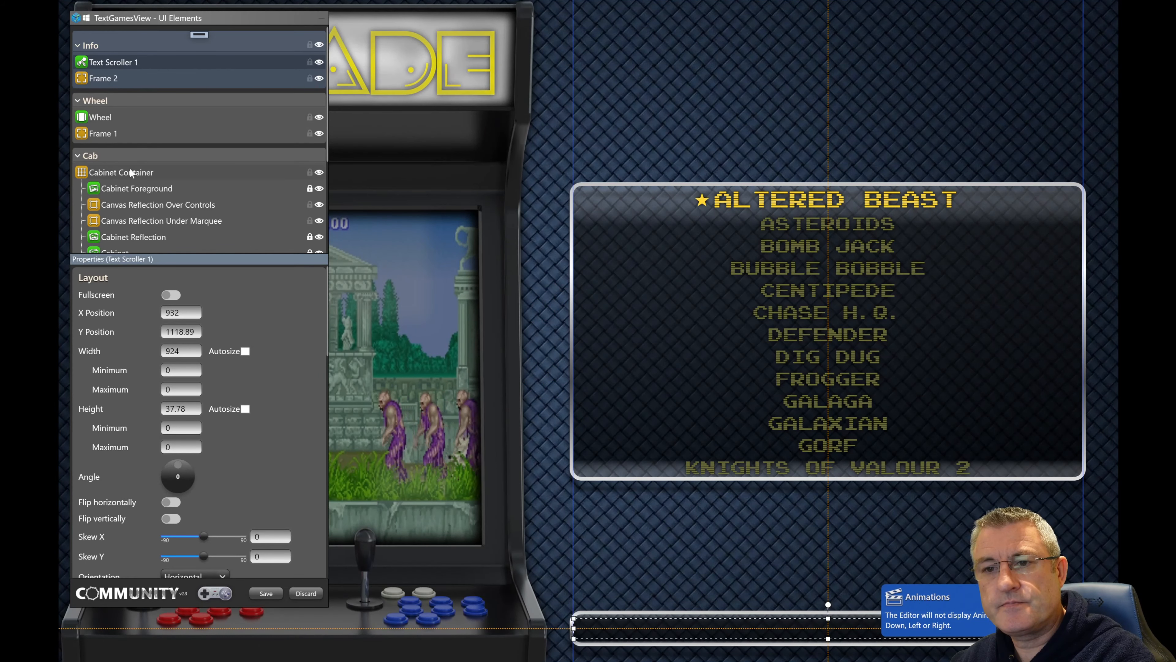
{"action": "left_click", "coordinate": [130, 172]}
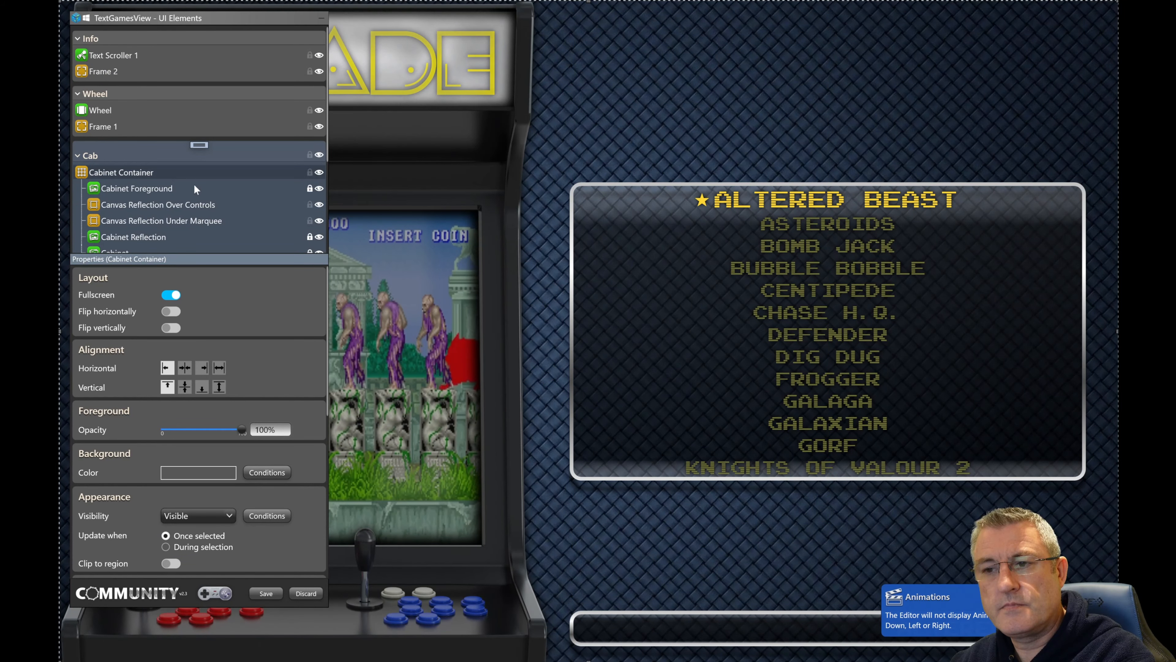
{"action": "key", "text": "Delete"}
{"action": "right_click", "coordinate": [162, 171]}
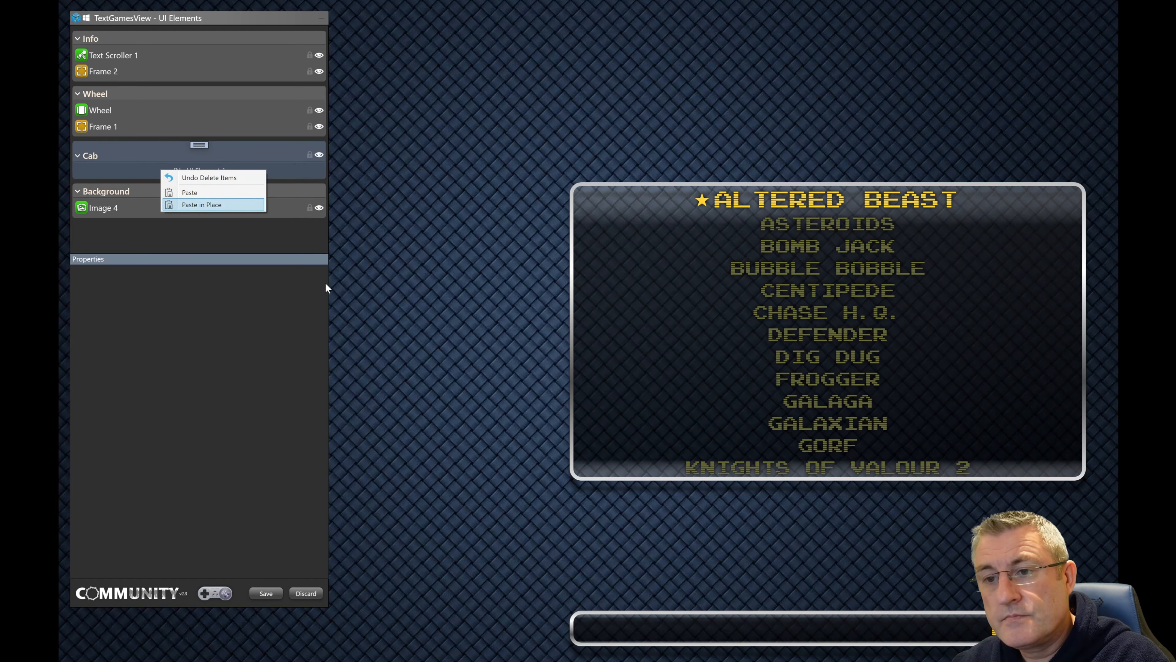
{"action": "left_click", "coordinate": [272, 593]}
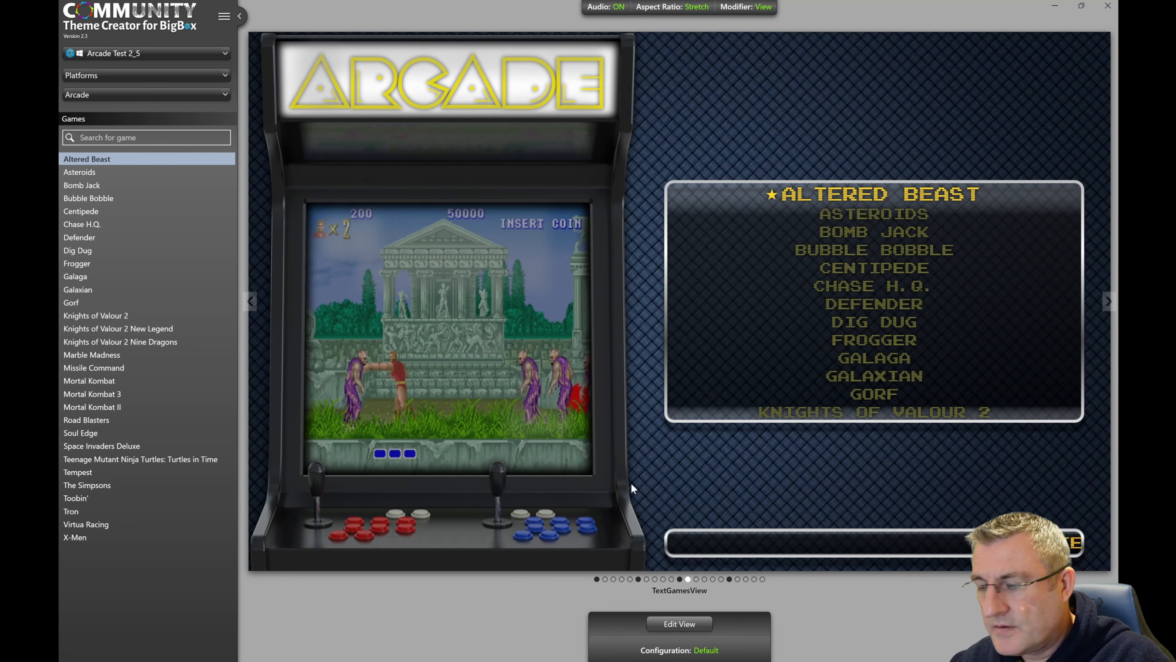
Step: In WheelGamesView, swap the existing Cabinet Container for the copied version with the video mirrors and save the view
{"action": "left_click", "coordinate": [729, 577]}
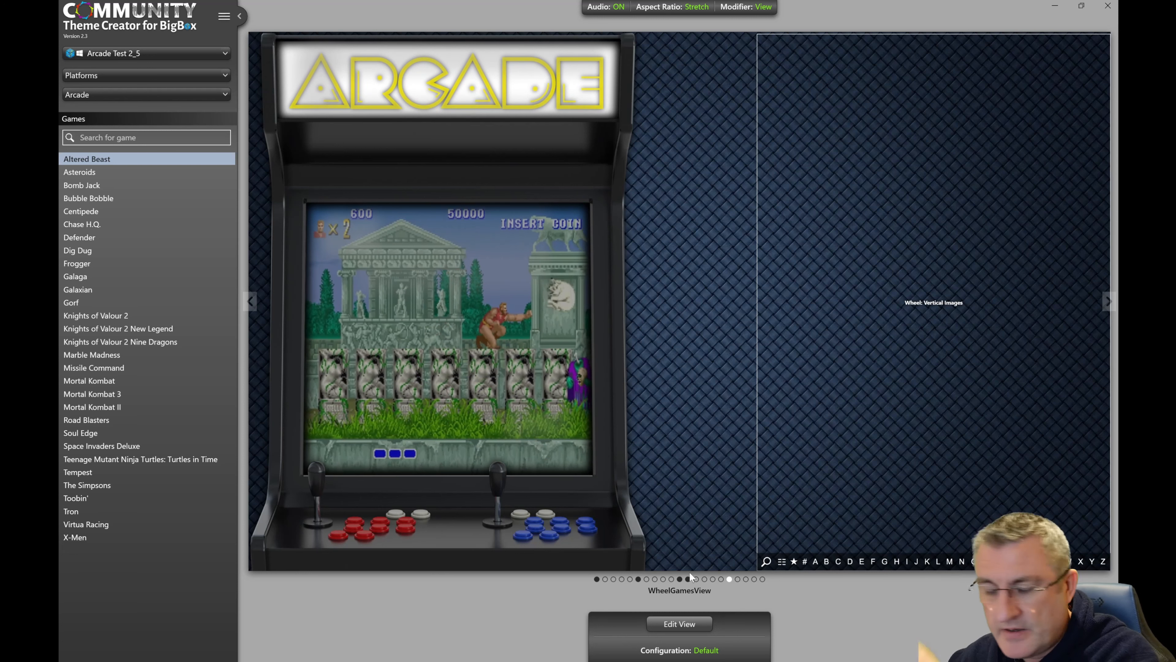
{"action": "left_click", "coordinate": [685, 623]}
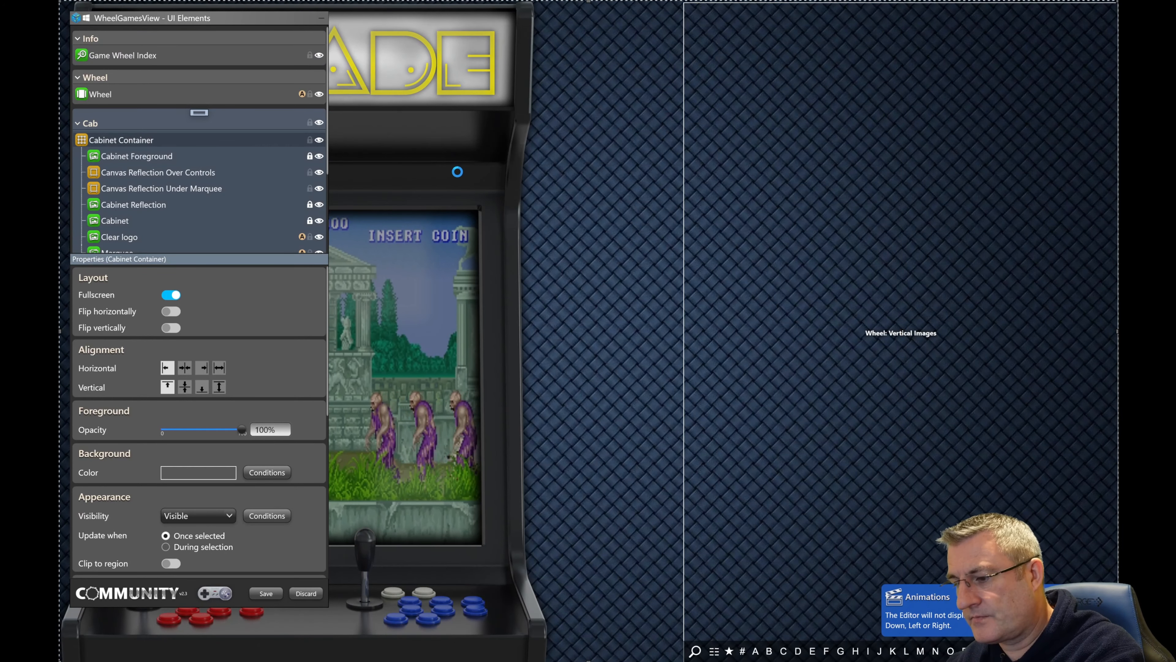
{"action": "key", "text": "Delete"}
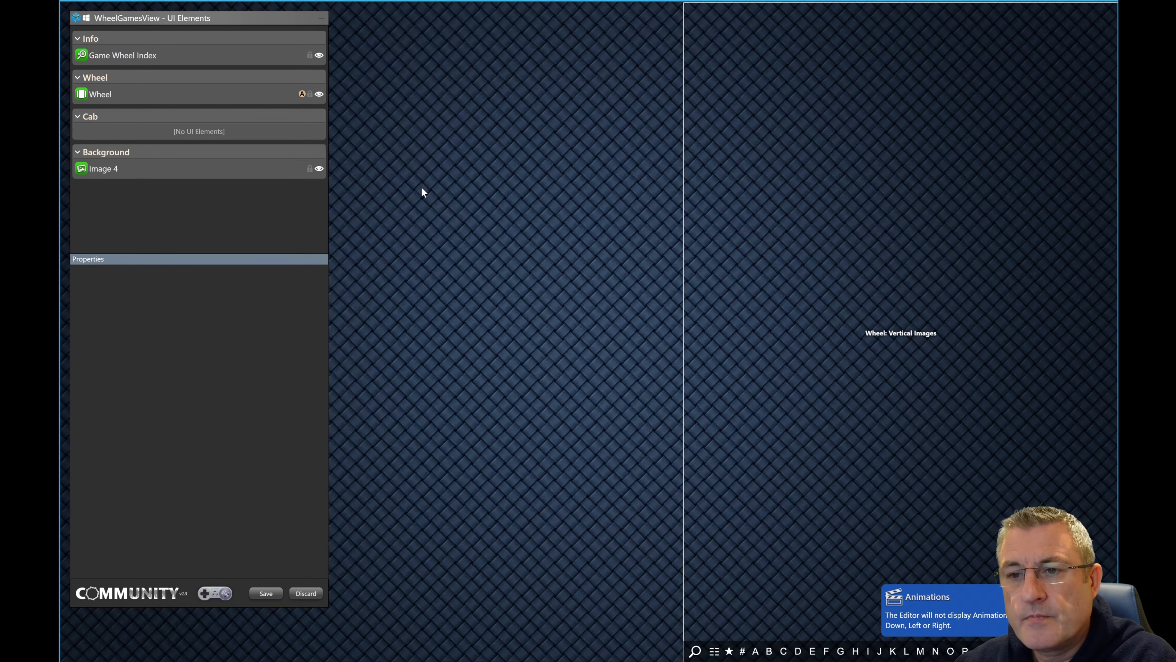
{"action": "right_click", "coordinate": [153, 134]}
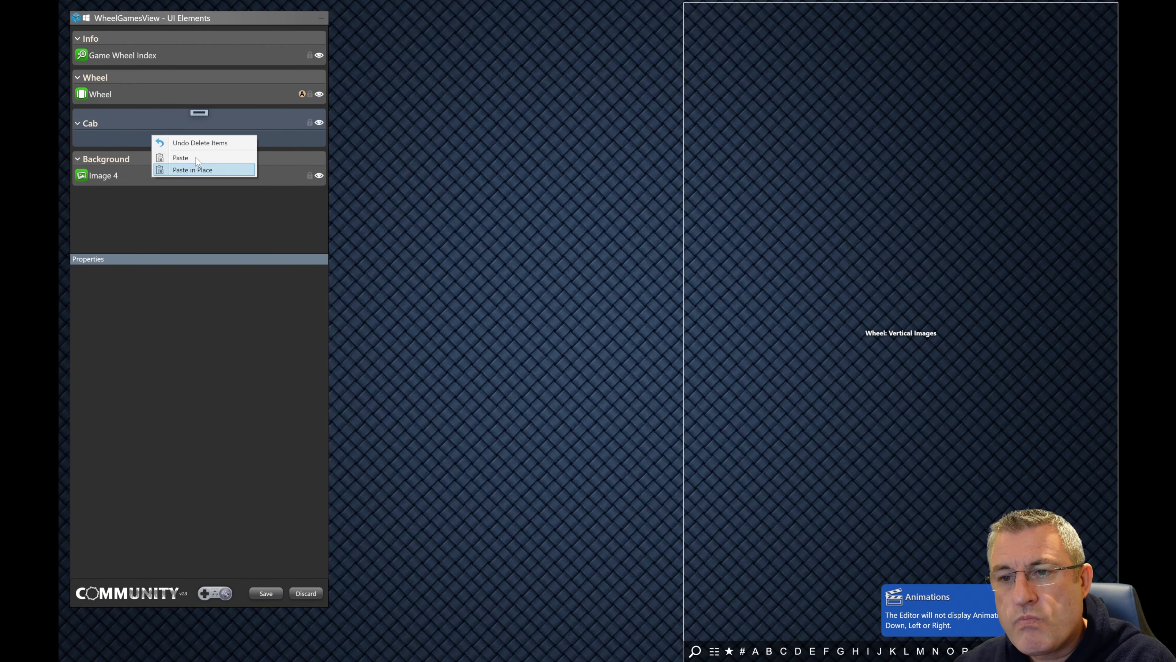
{"action": "left_click", "coordinate": [195, 155]}
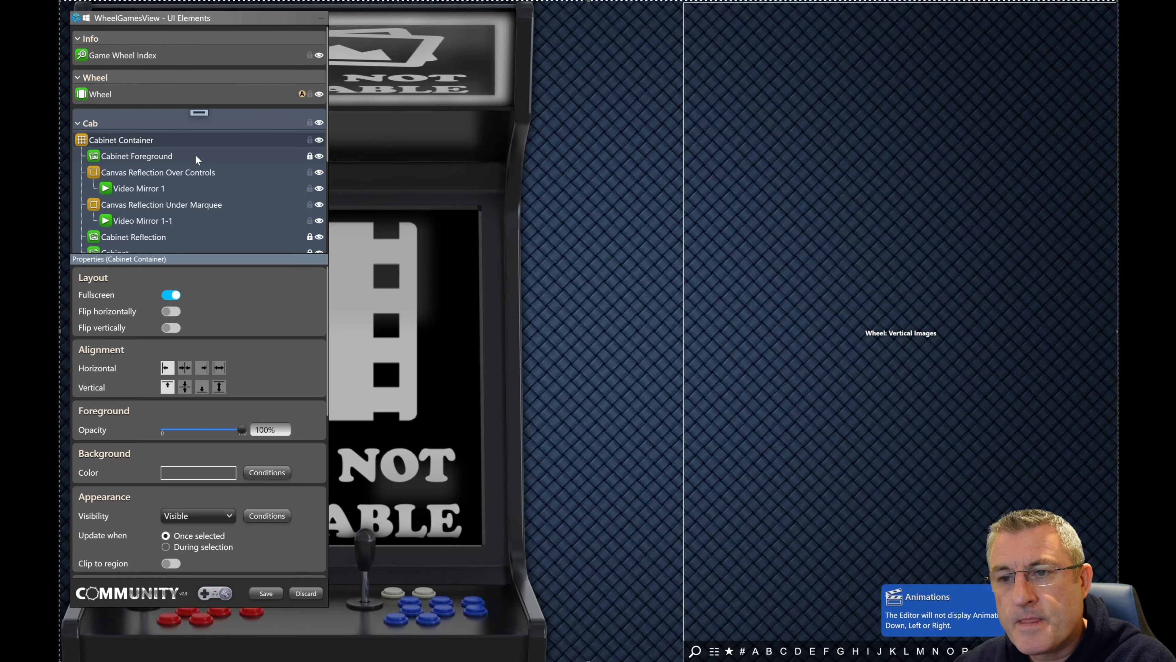
{"action": "left_click", "coordinate": [265, 593]}
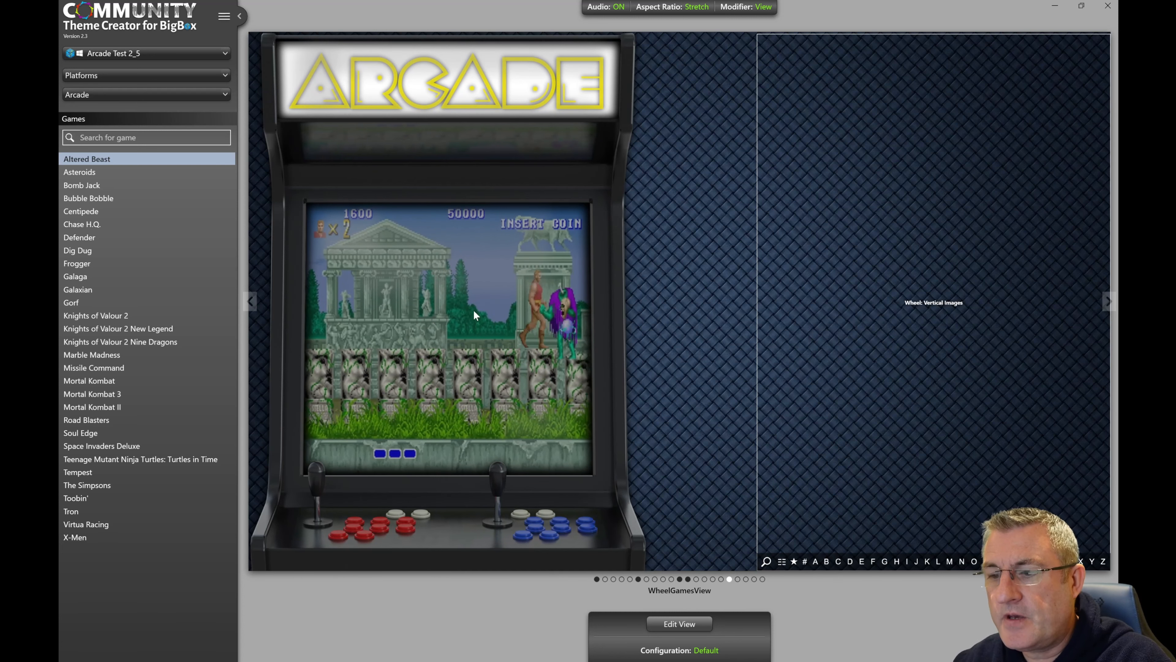
Step: Preview the cabinet reflections in WheelGamesView with Knights of Valour 2 Nine Dragons, Mortal Kombat II, Marble Madness and Galaxian
{"action": "left_click", "coordinate": [152, 342]}
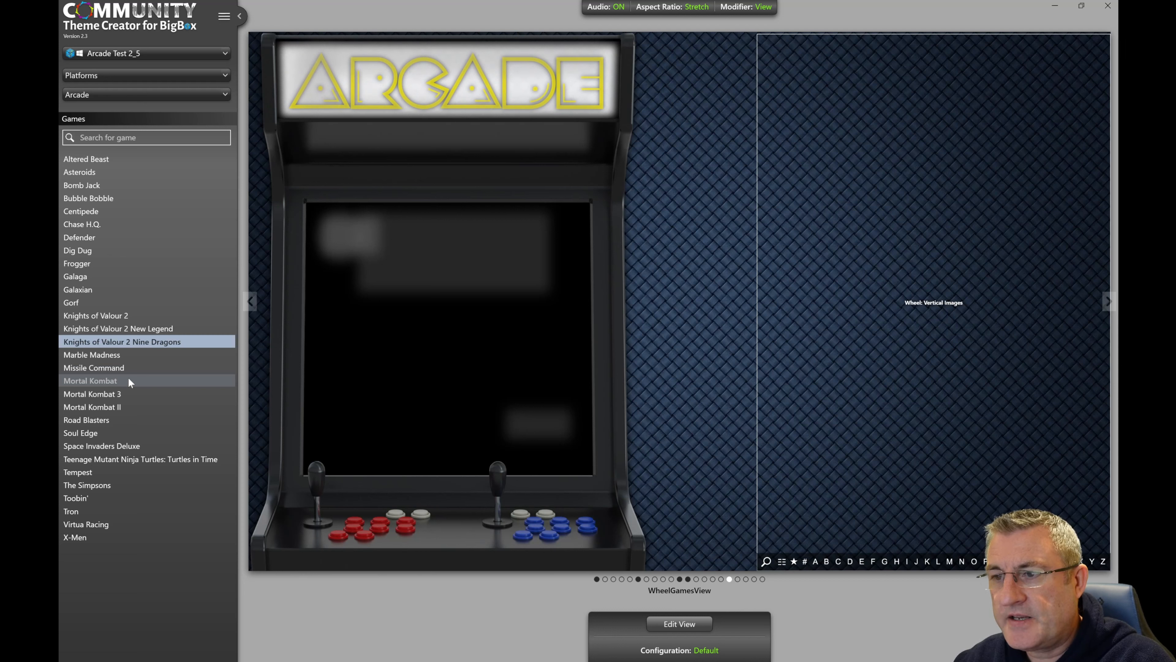
{"action": "left_click", "coordinate": [125, 405]}
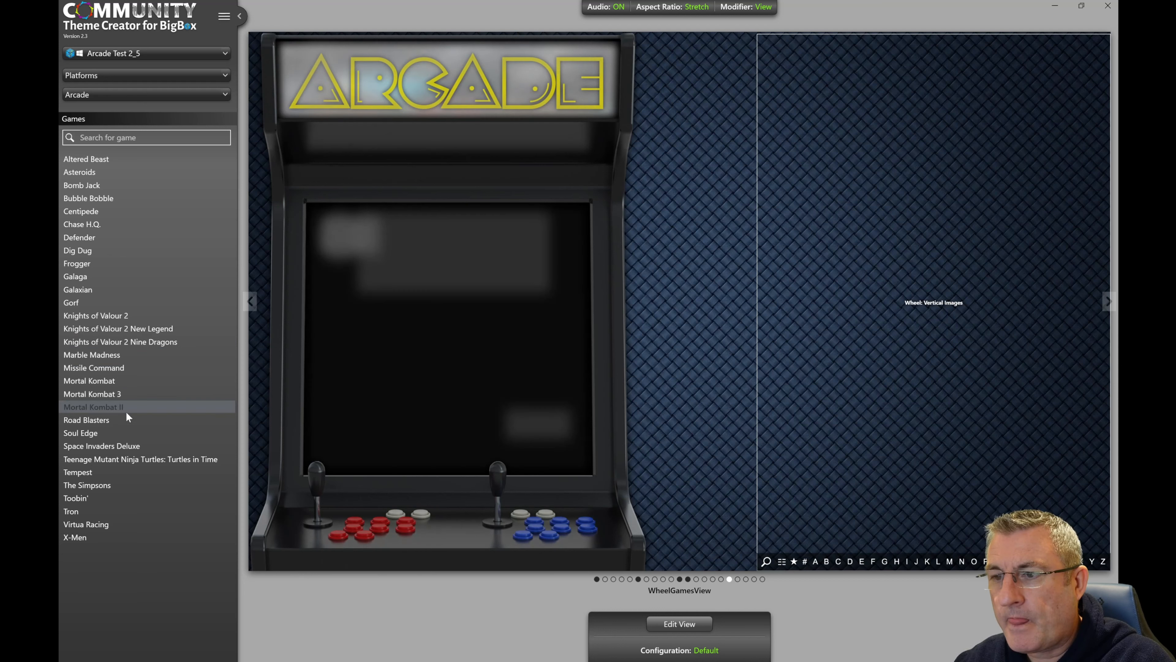
{"action": "left_click", "coordinate": [113, 353]}
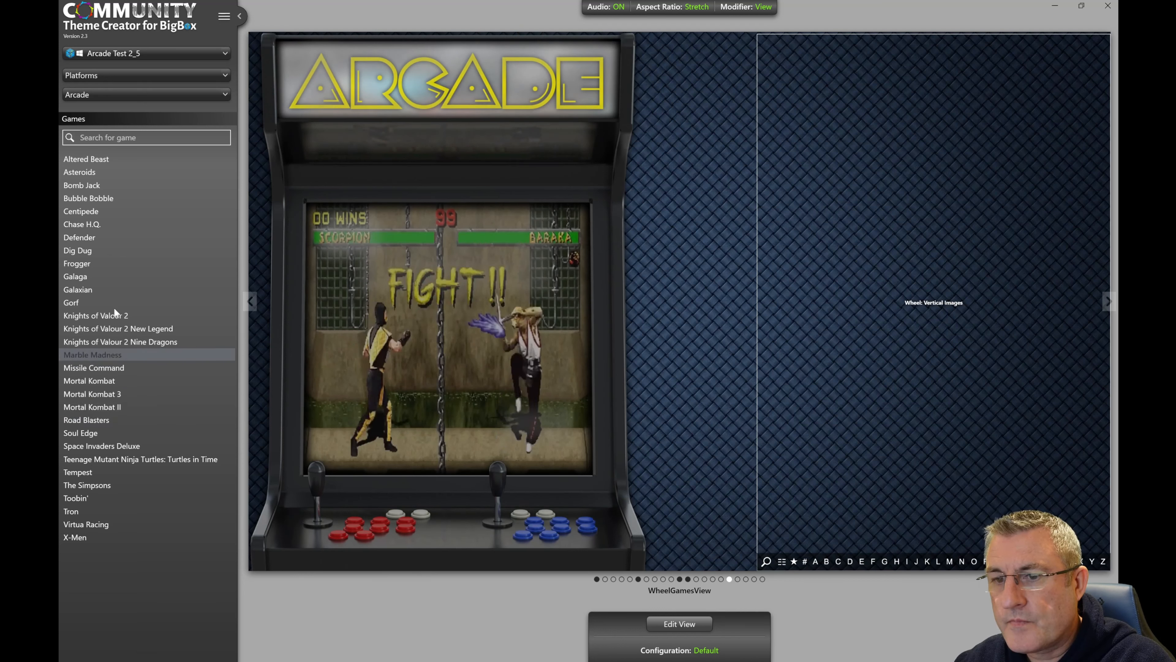
{"action": "left_click", "coordinate": [118, 290]}
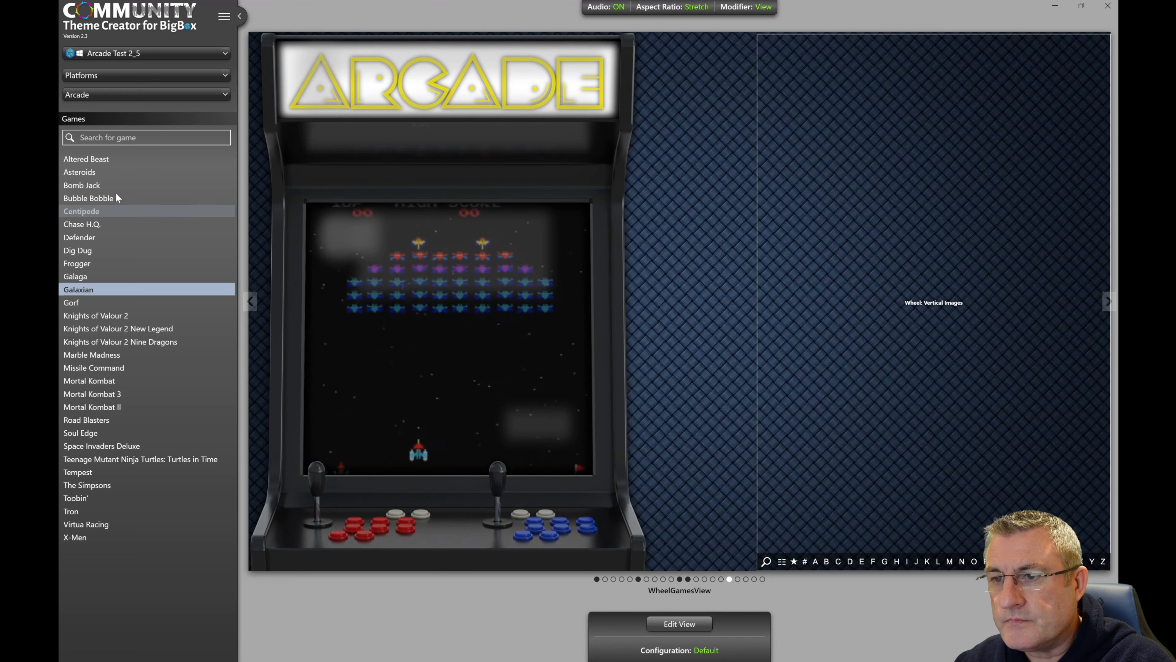
Step: Switch to the Wall2 theme
{"action": "left_click", "coordinate": [146, 53]}
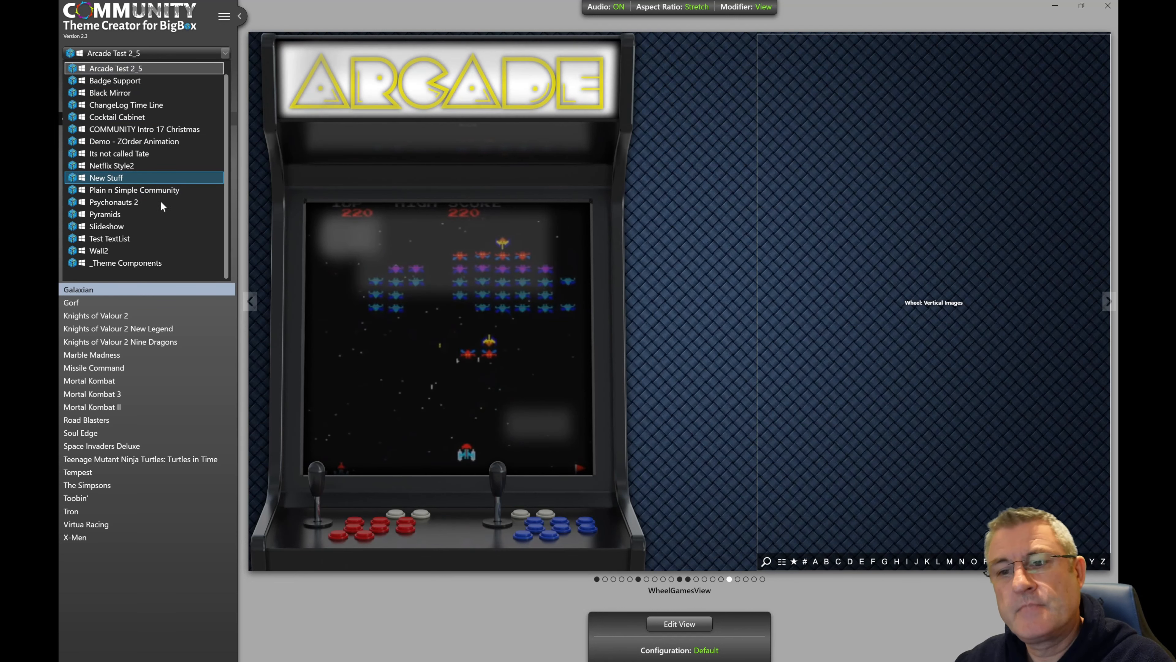
{"action": "left_click", "coordinate": [163, 251]}
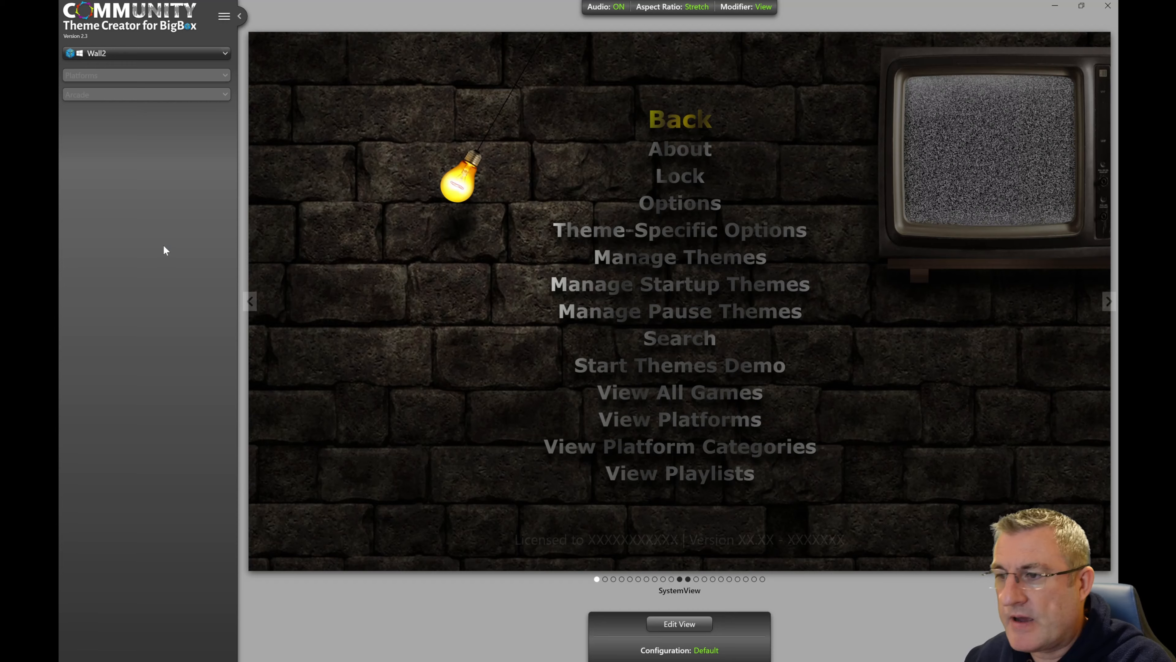
Step: Preview TextGamesView of the Wall2 theme on Sony Playstation 2 with Ace Combat 04: Shattered Skies and .hack//Mutation
{"action": "left_click", "coordinate": [686, 579]}
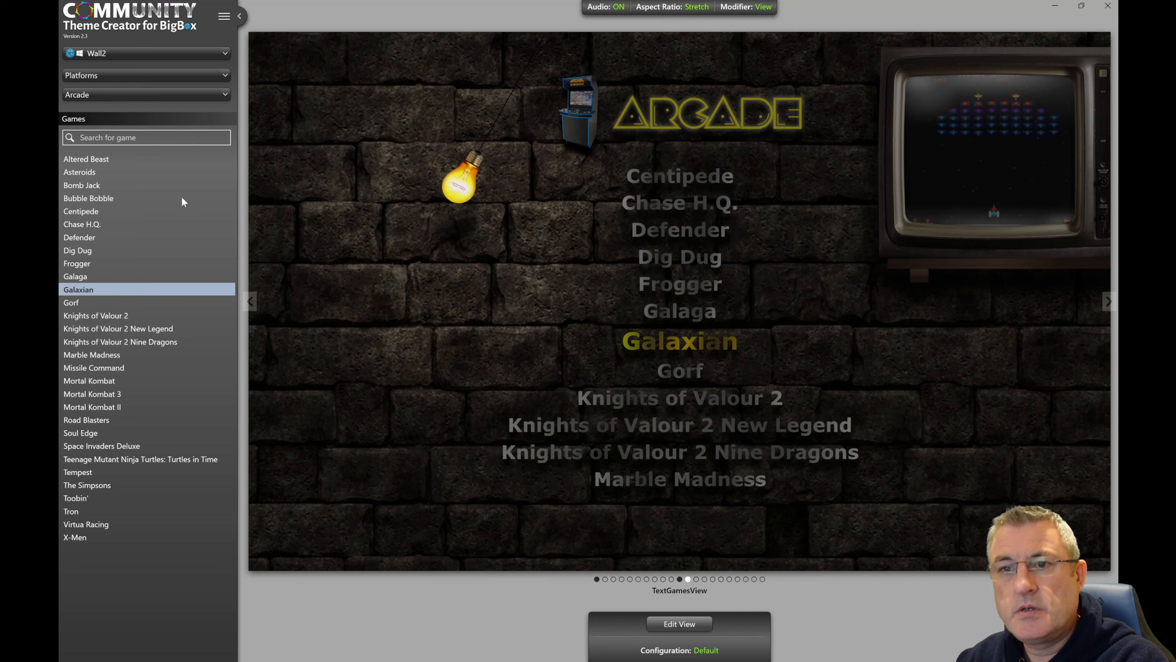
{"action": "left_click", "coordinate": [116, 93]}
{"action": "scroll", "coordinate": [137, 261], "scroll_direction": "down", "scroll_amount": 5}
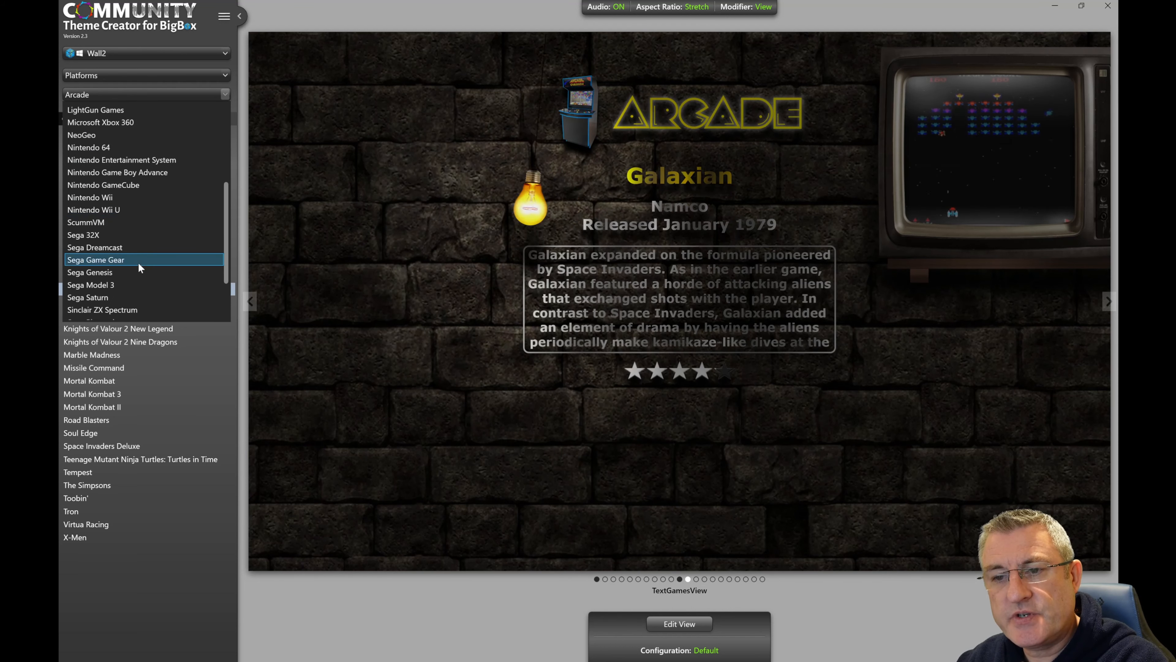
{"action": "scroll", "coordinate": [139, 263], "scroll_direction": "down", "scroll_amount": 3}
{"action": "left_click", "coordinate": [138, 259]}
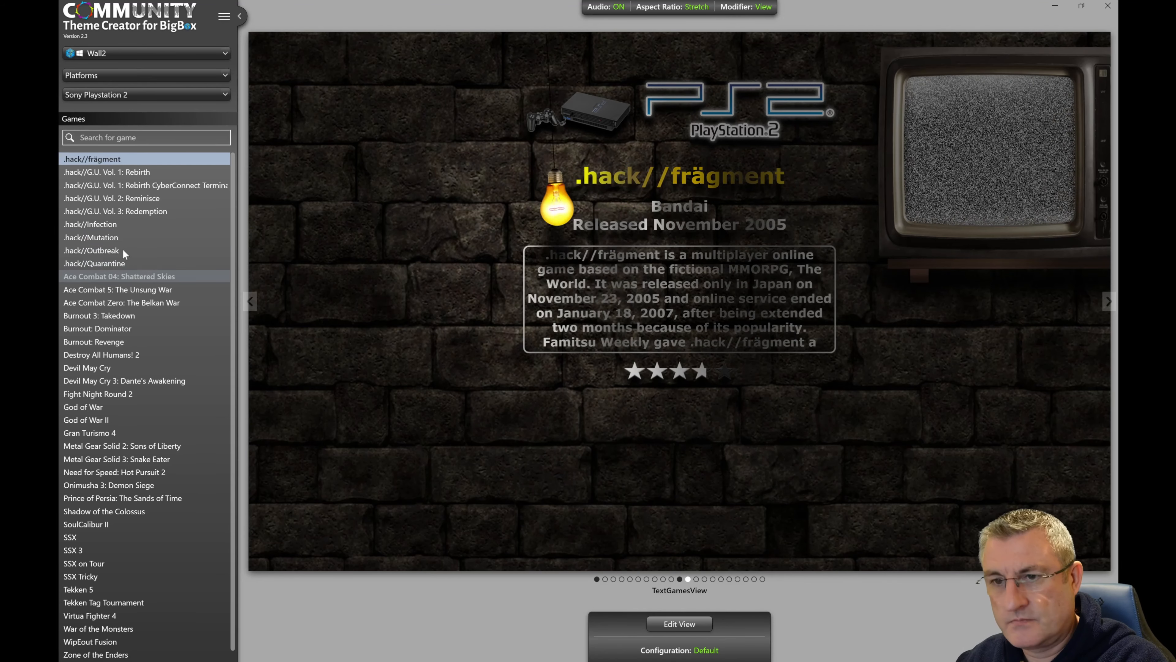
{"action": "left_click", "coordinate": [104, 272]}
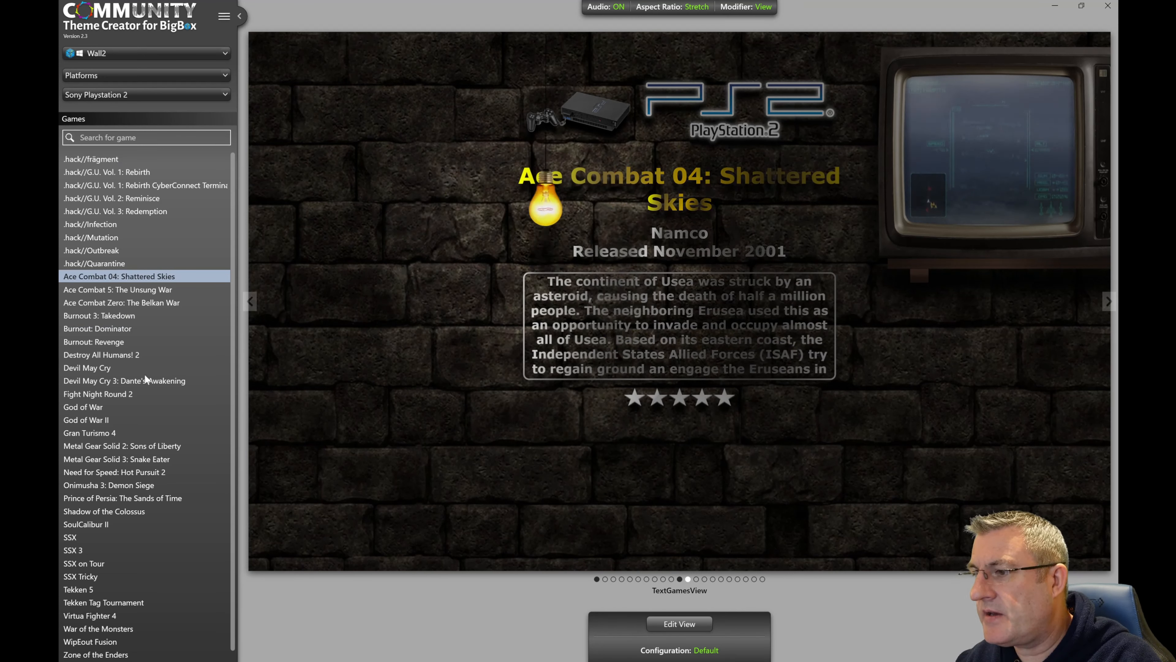
{"action": "left_click", "coordinate": [94, 235]}
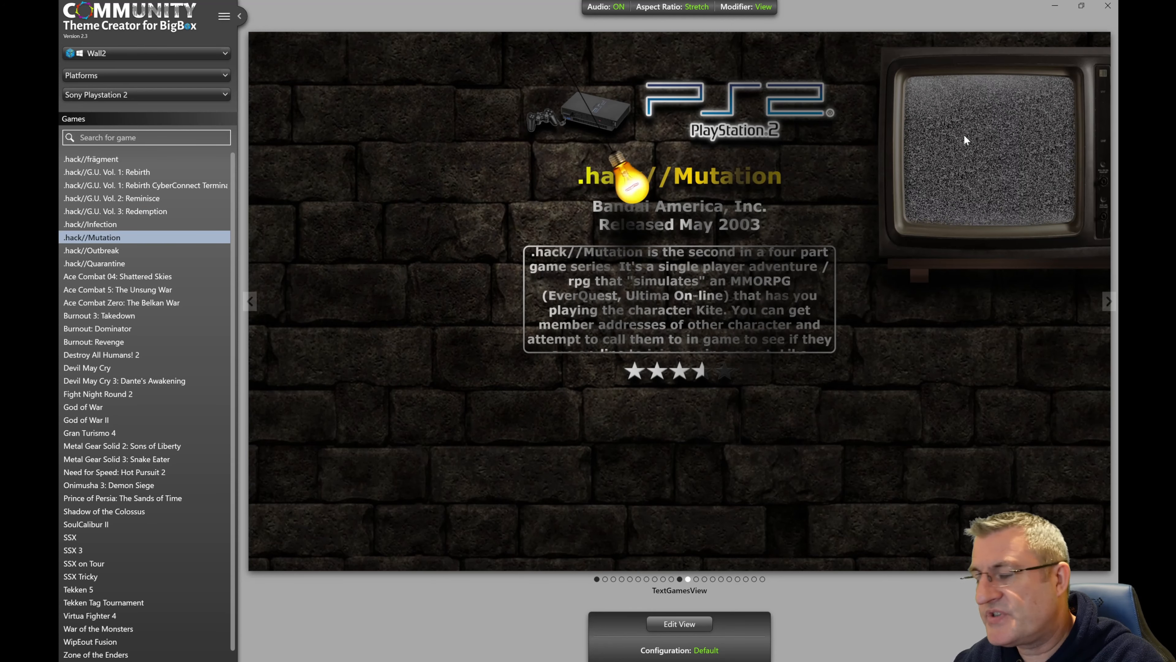
Step: Edit TextGamesView and open the visibility conditions of Animated GIF 1 on the TV screen
{"action": "left_click", "coordinate": [688, 625]}
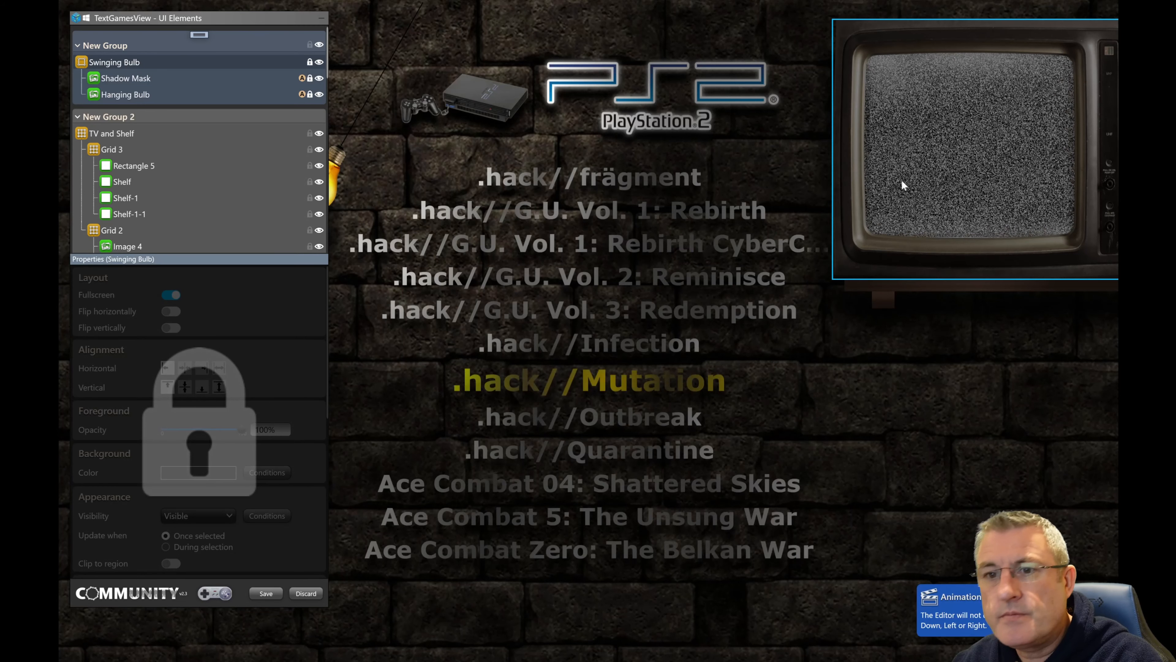
{"action": "left_click", "coordinate": [906, 183]}
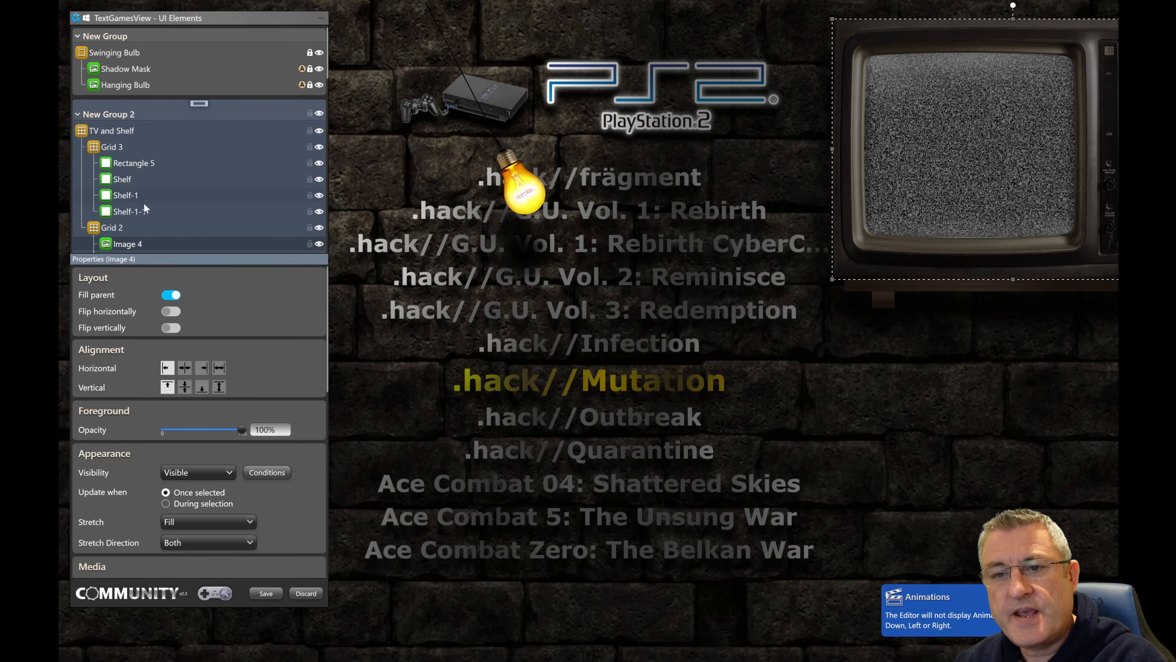
{"action": "scroll", "coordinate": [144, 202], "scroll_direction": "down", "scroll_amount": 3}
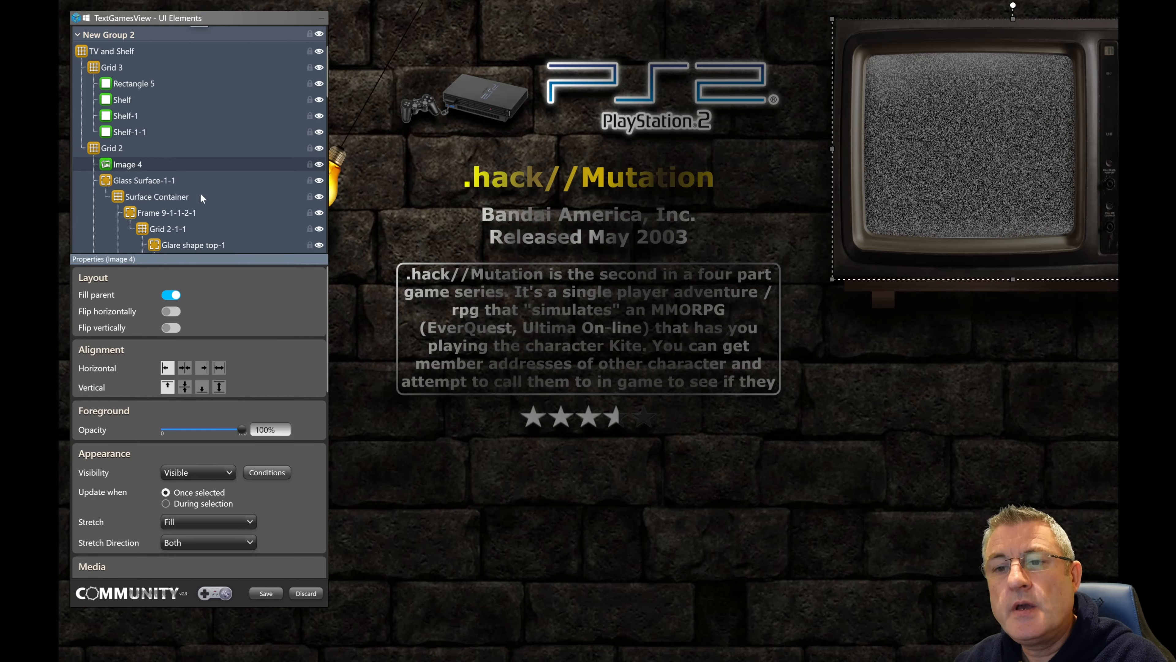
{"action": "scroll", "coordinate": [203, 194], "scroll_direction": "down", "scroll_amount": 3}
{"action": "scroll", "coordinate": [209, 194], "scroll_direction": "down", "scroll_amount": 10}
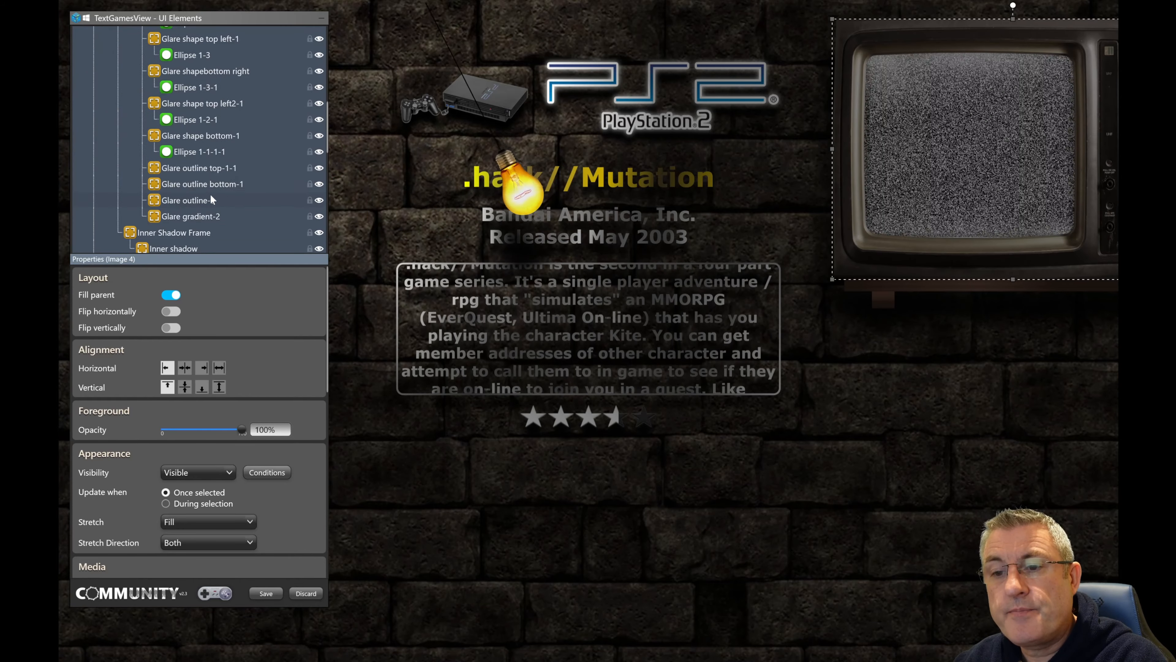
{"action": "left_click", "coordinate": [303, 186]}
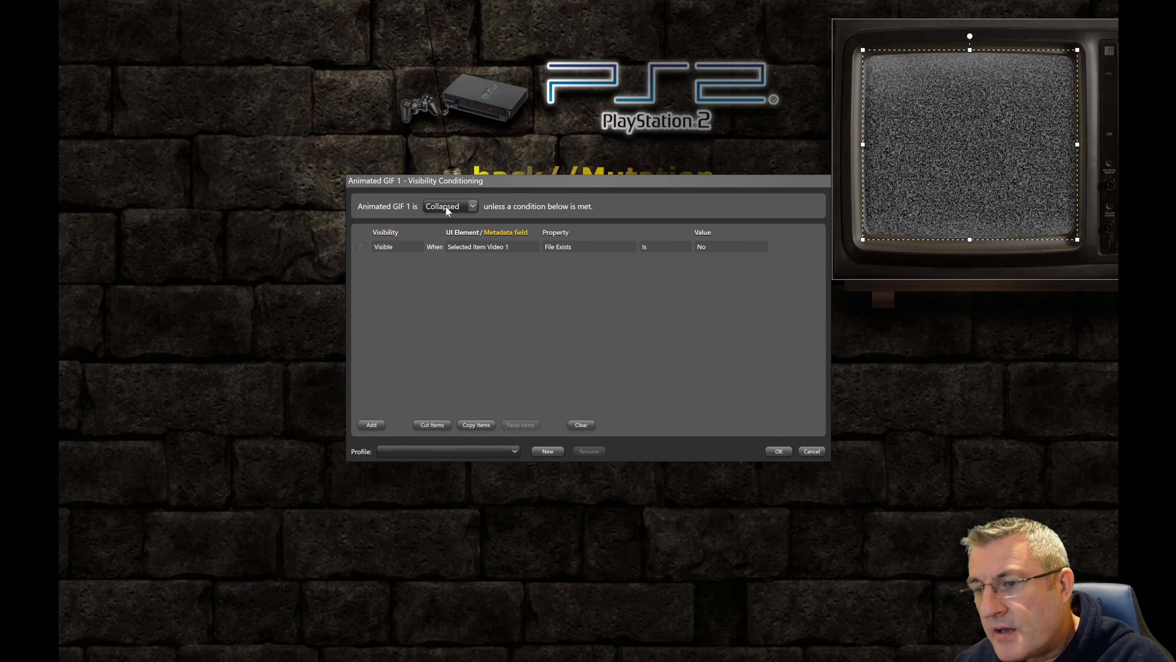
Step: Set Animated GIF 1 to show when Selected Item Video 1's File Exists property is No, and accept the condition
{"action": "left_click", "coordinate": [472, 245]}
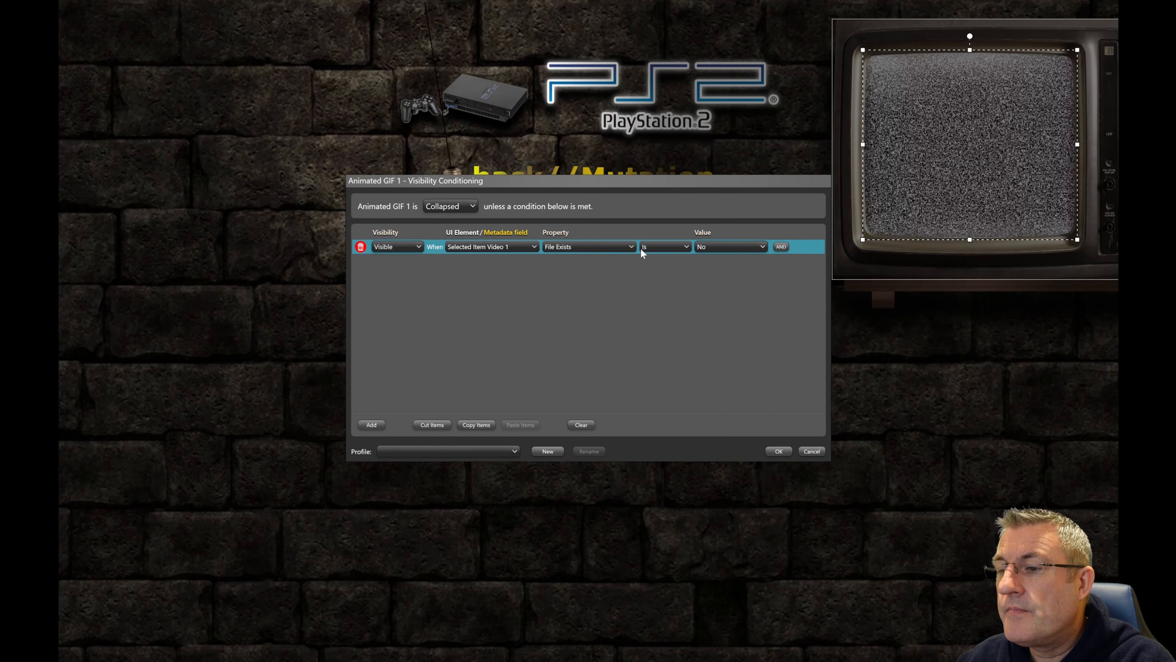
{"action": "left_click", "coordinate": [613, 247]}
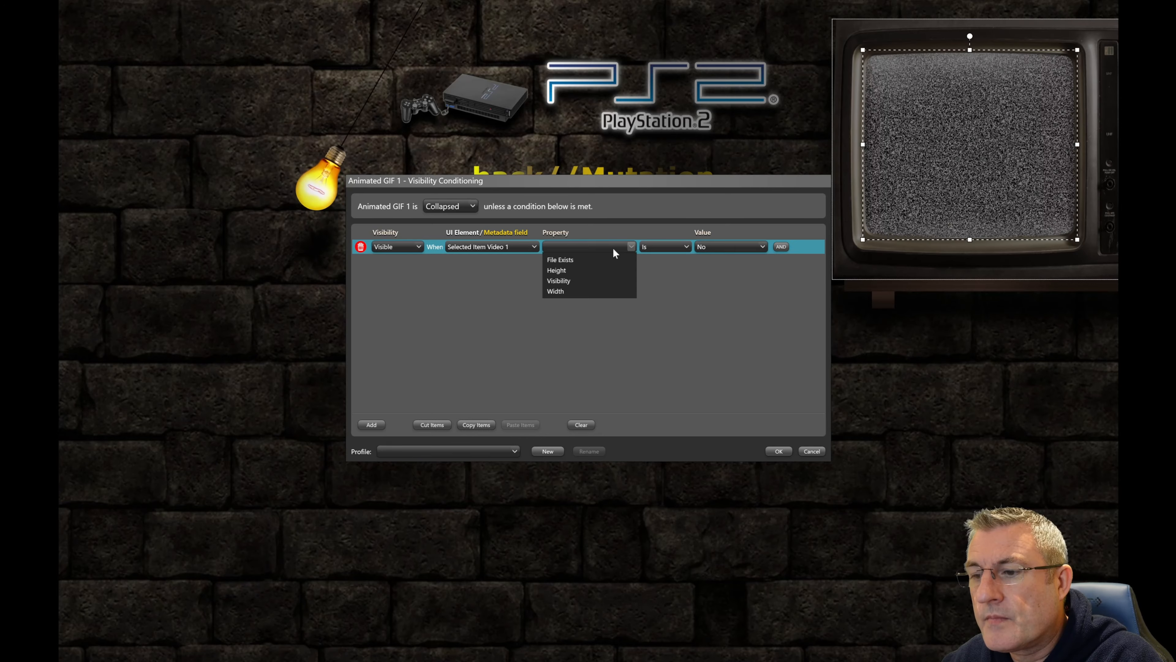
{"action": "left_click", "coordinate": [620, 260]}
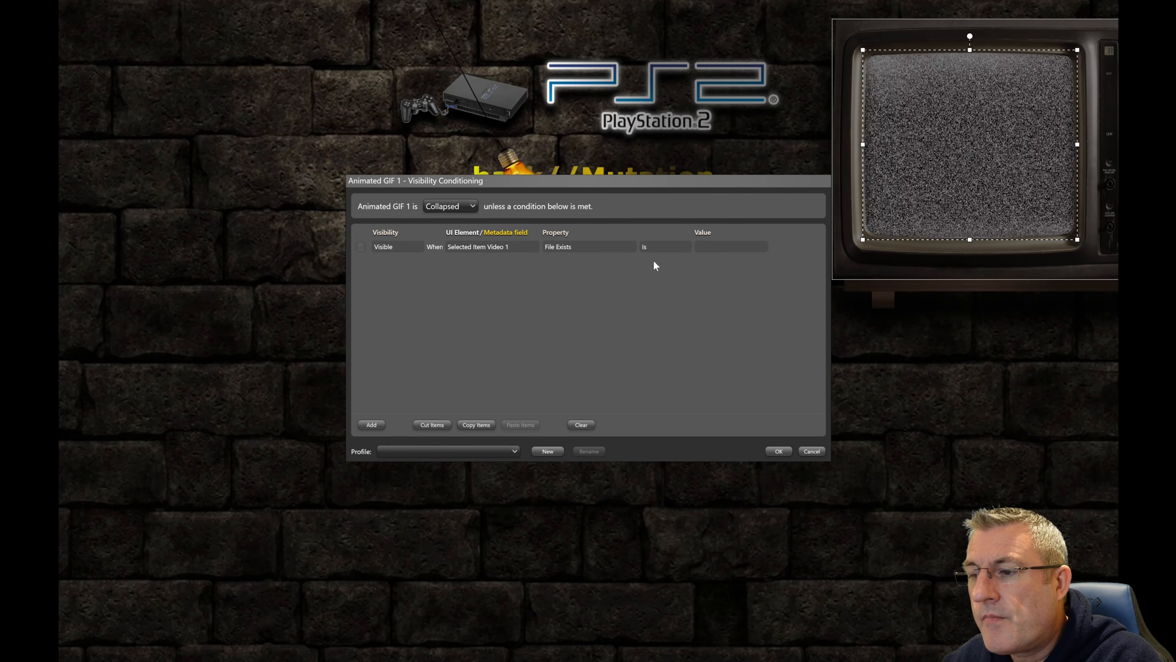
{"action": "left_click", "coordinate": [761, 248]}
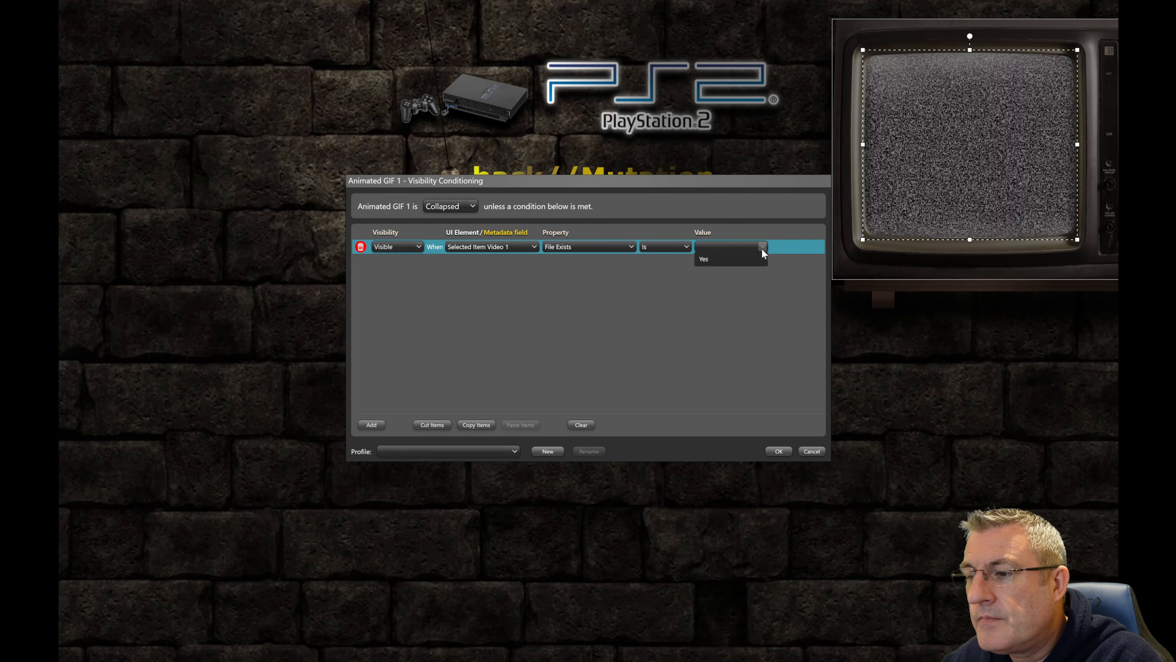
{"action": "left_click", "coordinate": [737, 260]}
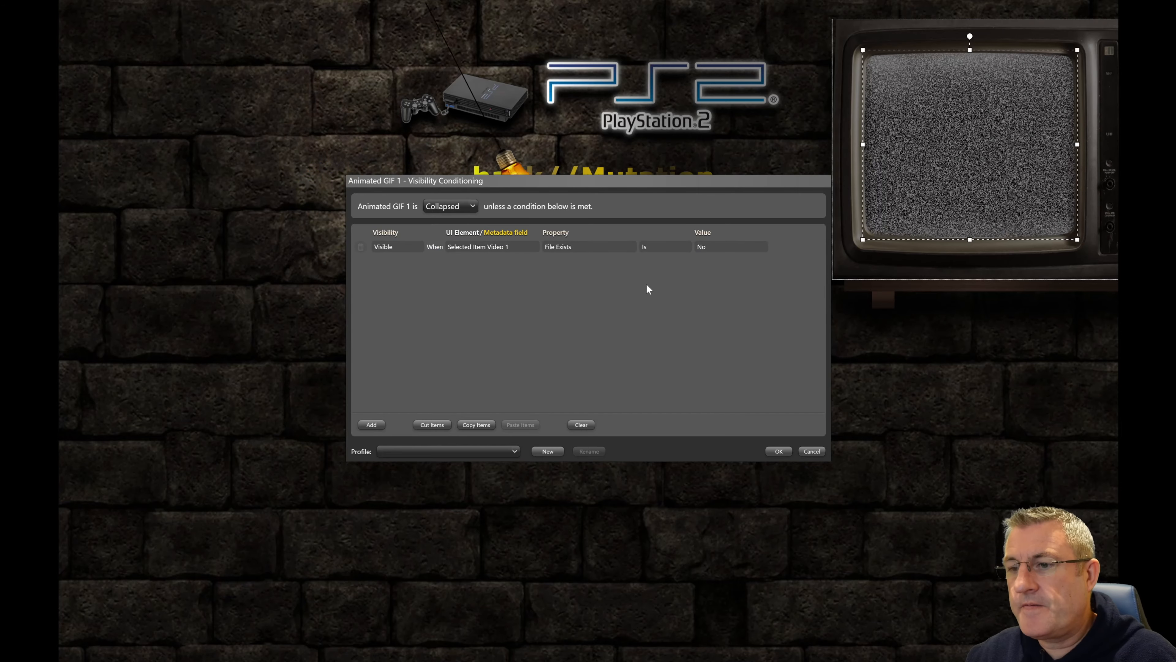
{"action": "left_click", "coordinate": [779, 451]}
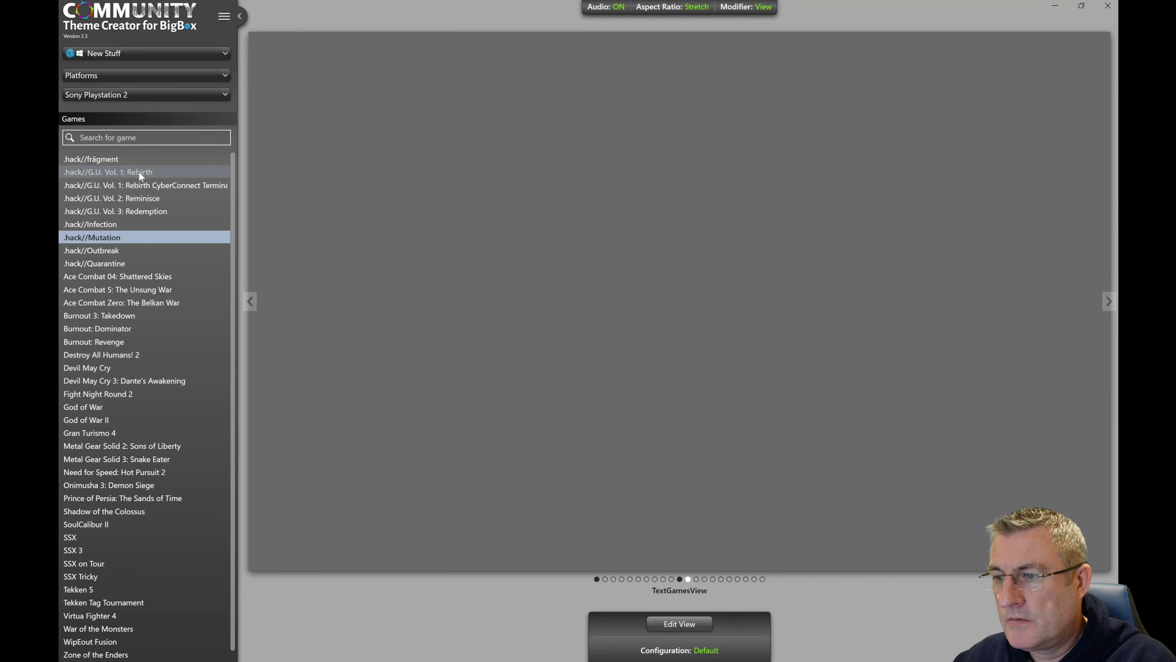
Step: In TextFiltersView of the New Stuff theme, delete the vertically flipped video Selected Item Video 1-1
{"action": "key", "text": "Left"}
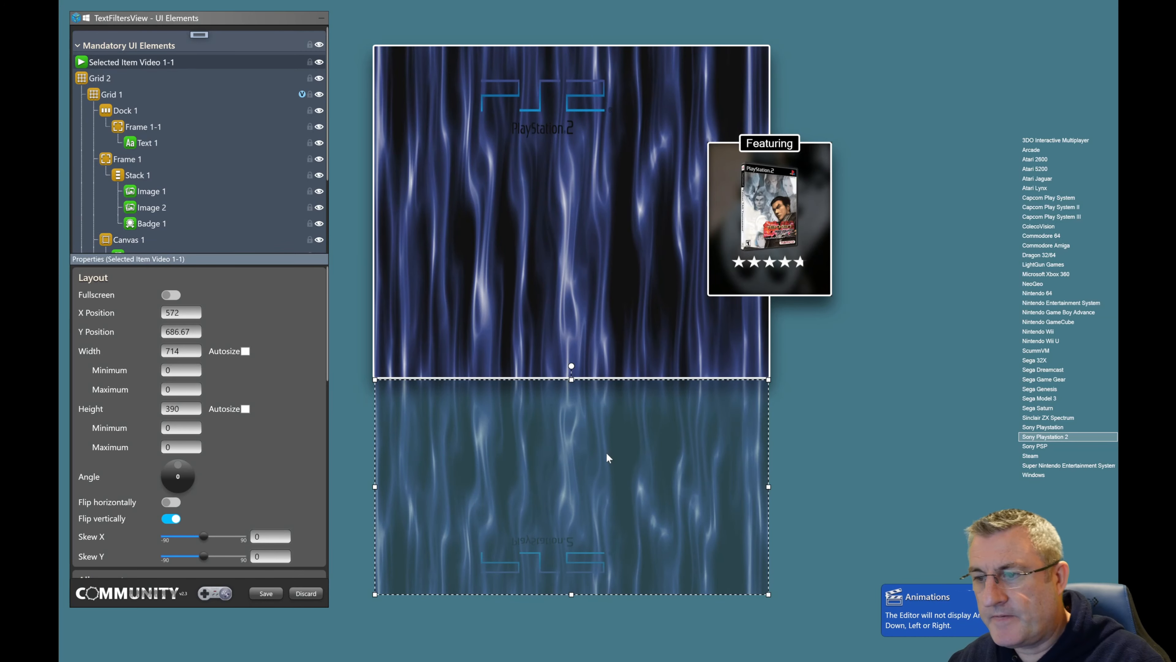
{"action": "key", "text": "Delete"}
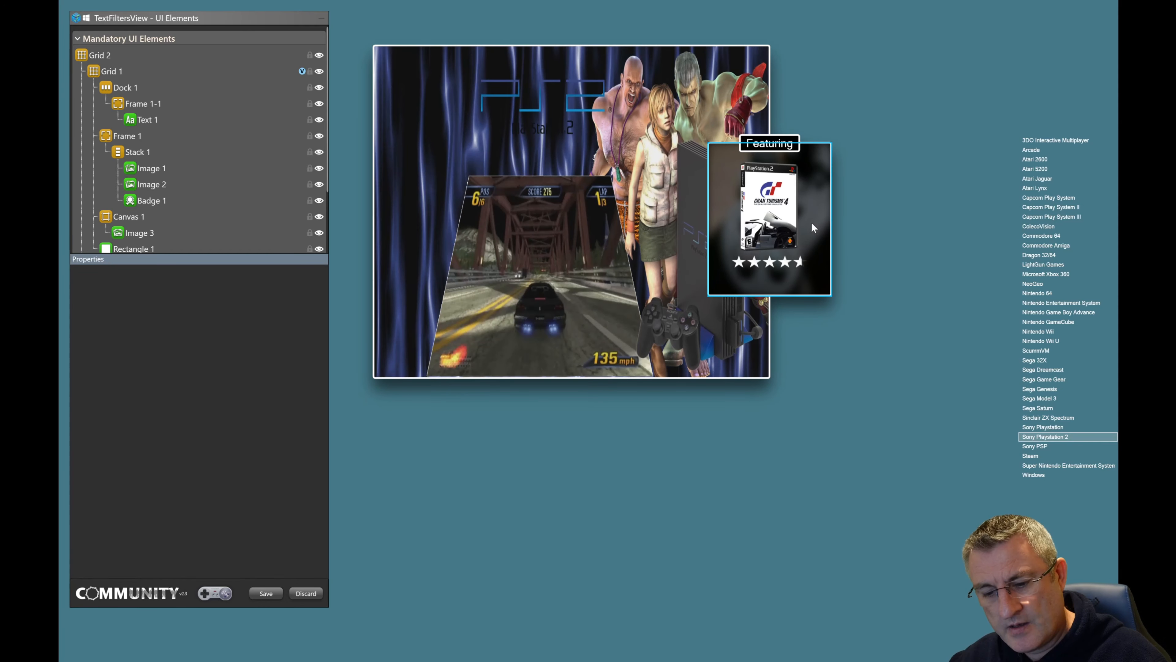
Step: Examine the Featuring panel up close and the media settings of its game box image, Image 1
{"action": "scroll", "coordinate": [811, 222], "scroll_direction": "up", "scroll_amount": 2}
{"action": "scroll", "coordinate": [834, 243], "scroll_direction": "up", "scroll_amount": 1}
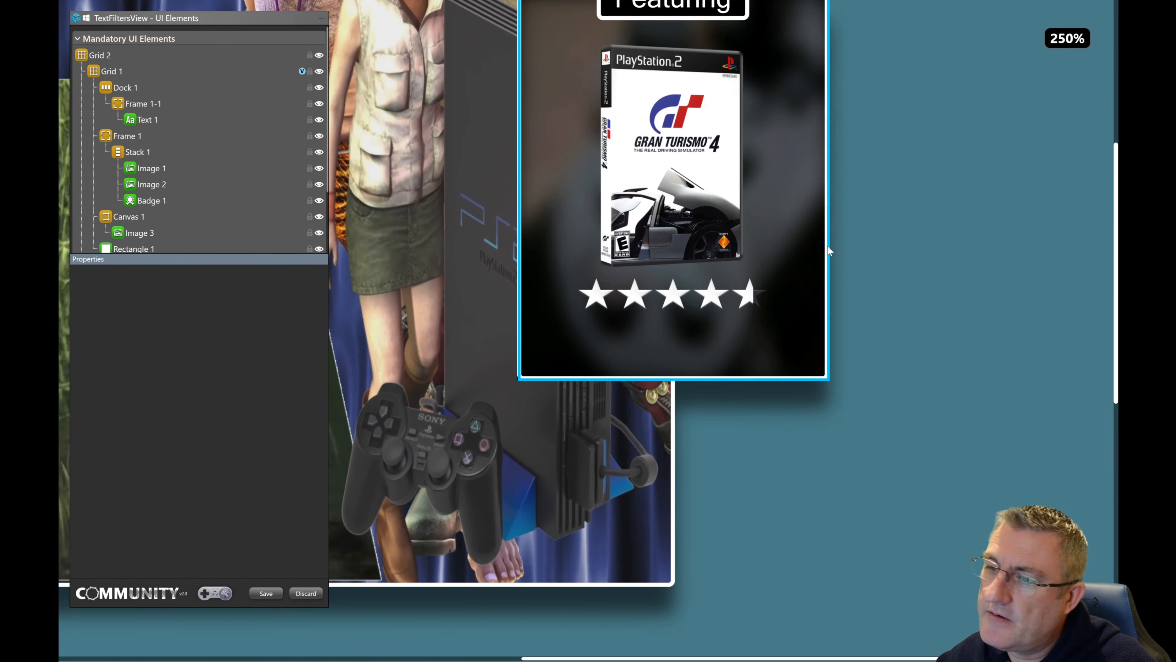
{"action": "scroll", "coordinate": [801, 246], "scroll_direction": "down", "scroll_amount": 1}
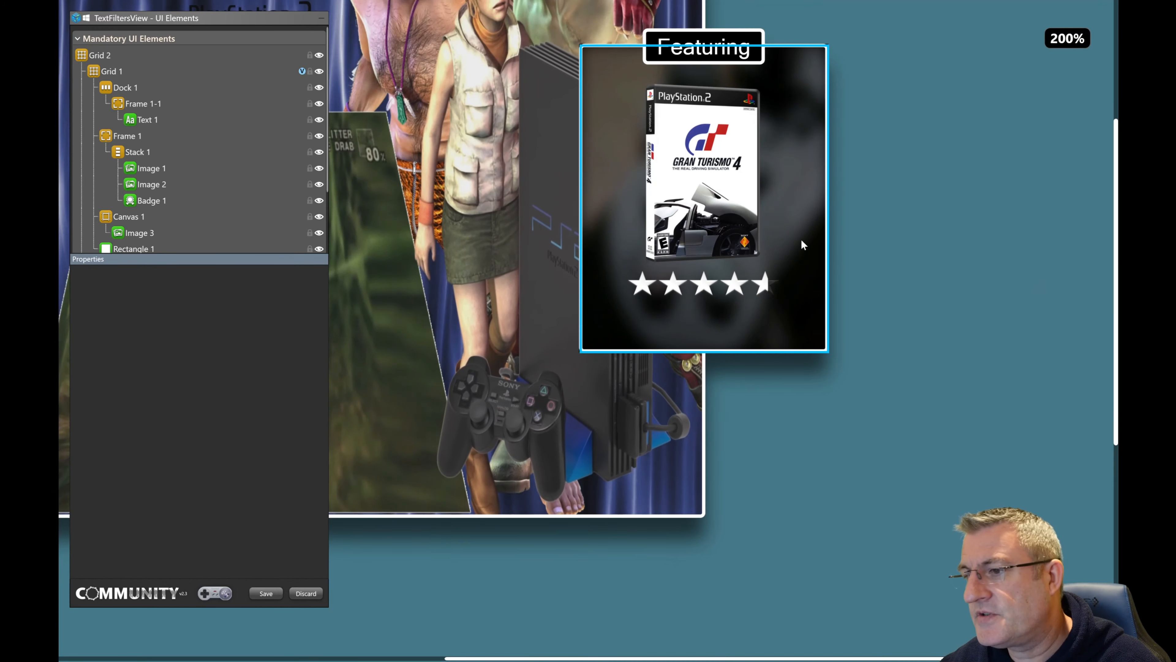
{"action": "scroll", "coordinate": [801, 241], "scroll_direction": "down", "scroll_amount": 1}
{"action": "left_click", "coordinate": [717, 205]}
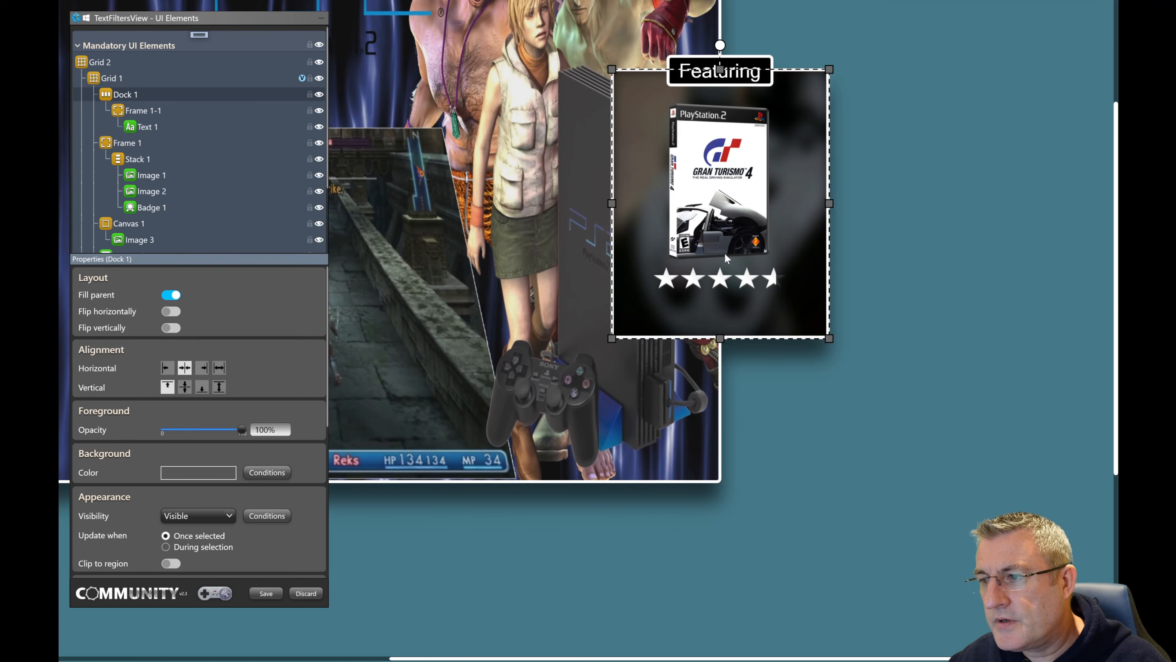
{"action": "left_click", "coordinate": [205, 177]}
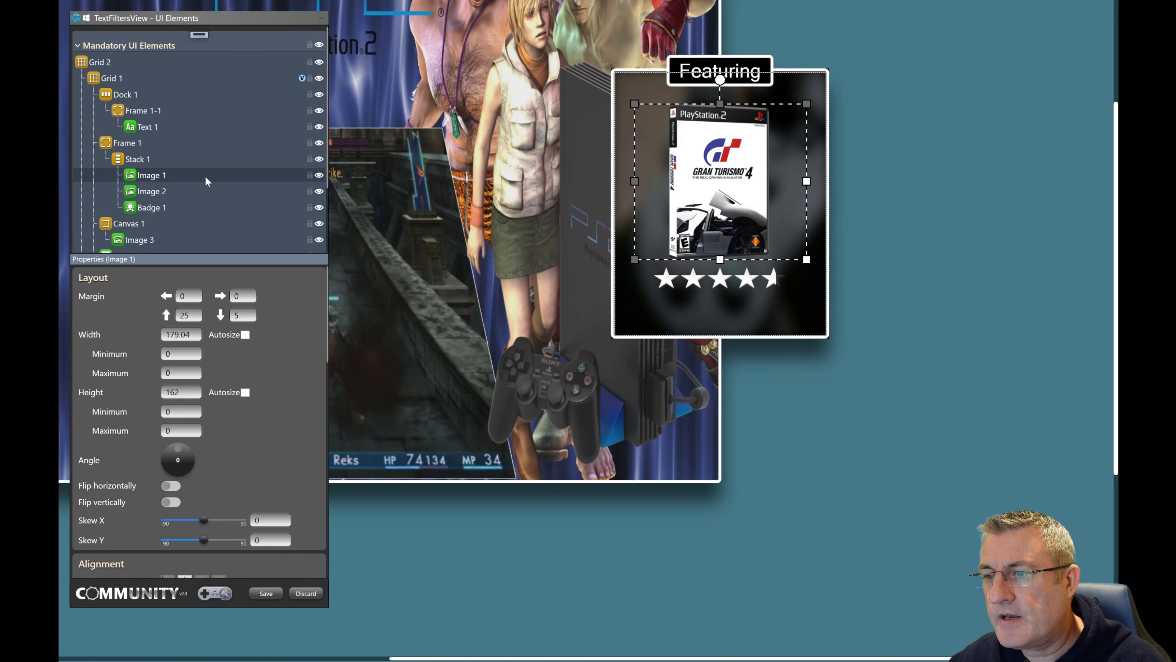
{"action": "left_click_drag", "start_coordinate": [325, 337], "coordinate": [333, 466]}
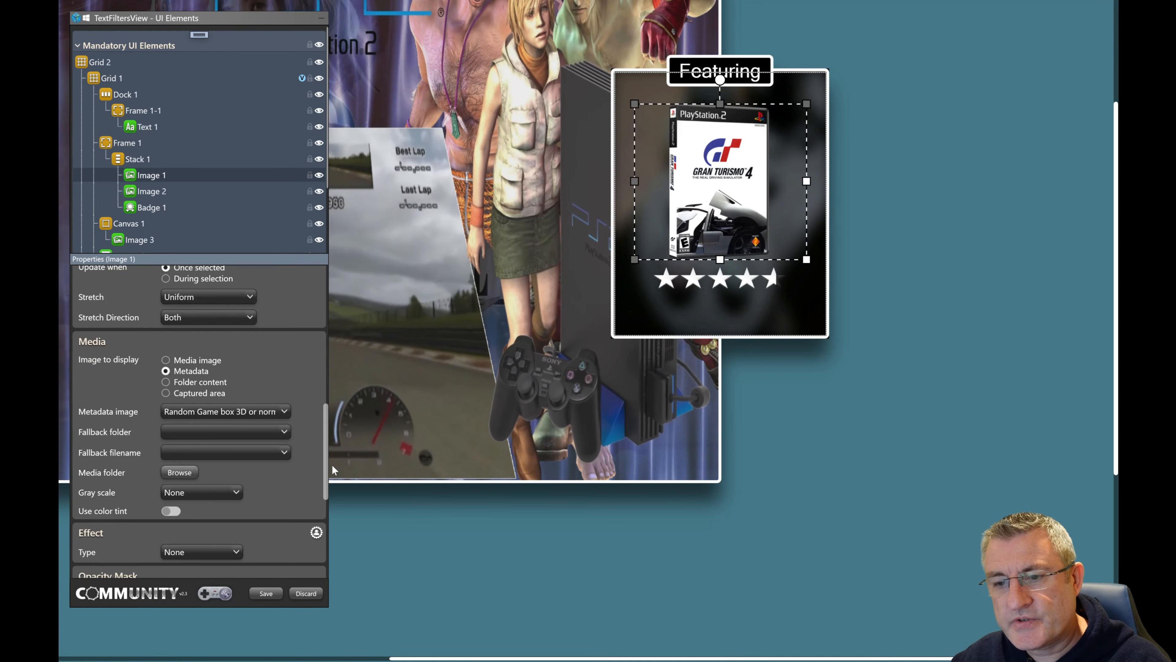
Step: Look through the random game metadata options available for Image 1, leave its setting as is, and deselect it
{"action": "left_click", "coordinate": [284, 411]}
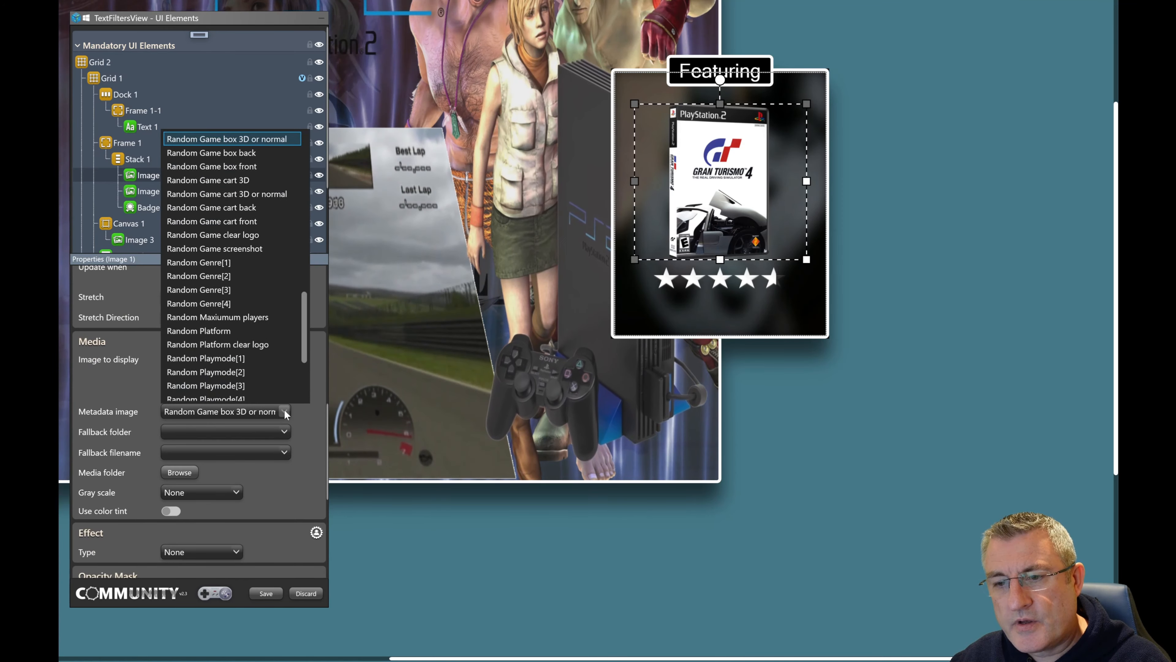
{"action": "scroll", "coordinate": [305, 367], "scroll_direction": "down", "scroll_amount": 4}
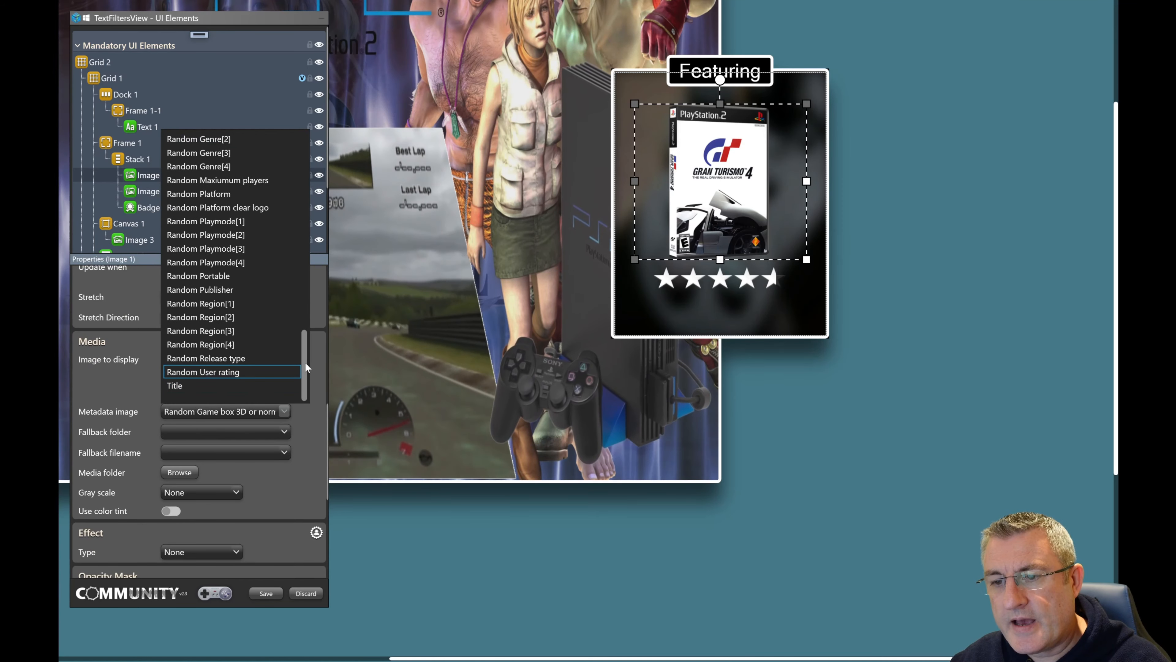
{"action": "left_click_drag", "start_coordinate": [305, 362], "coordinate": [322, 324]}
{"action": "scroll", "coordinate": [297, 292], "scroll_direction": "up", "scroll_amount": 1}
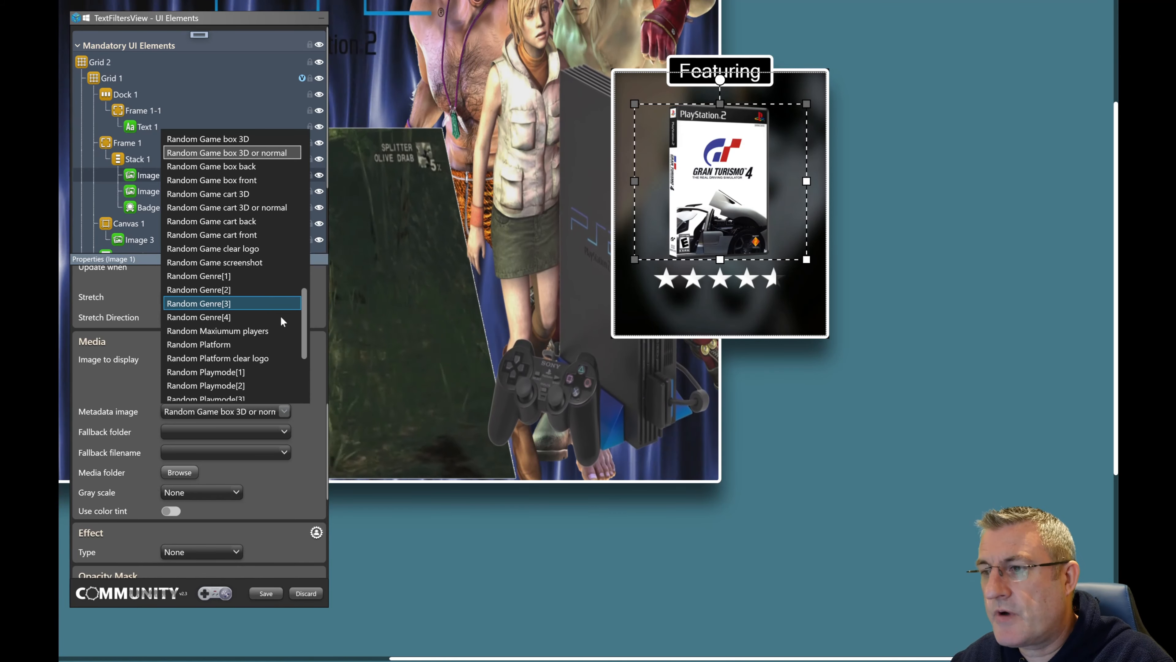
{"action": "left_click", "coordinate": [428, 541]}
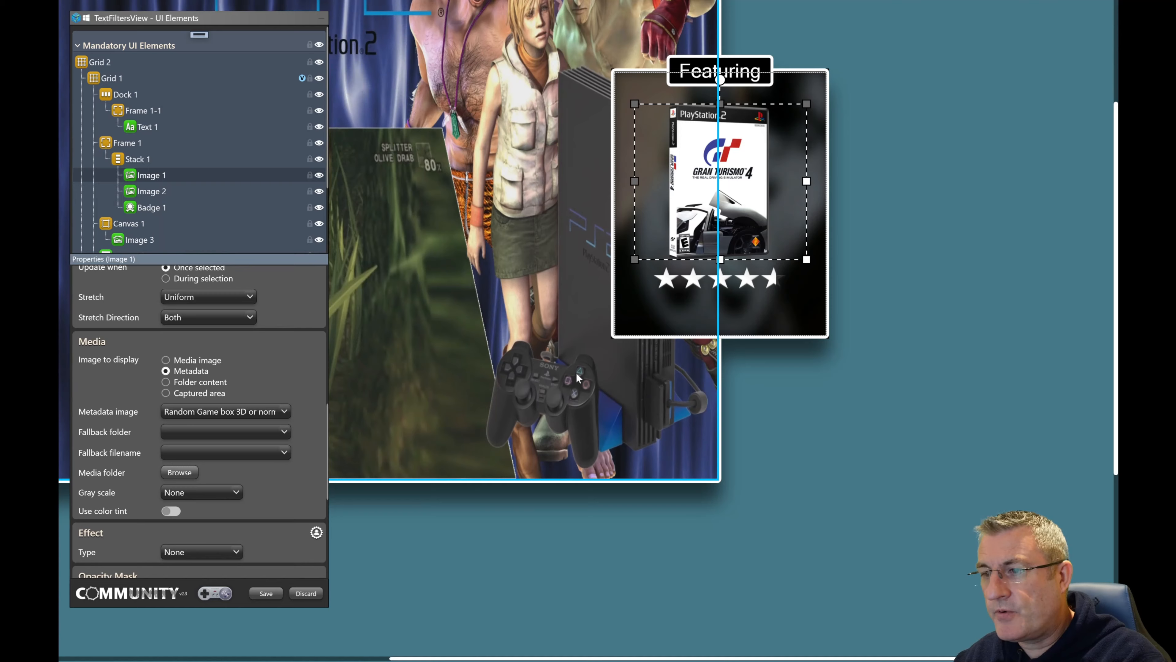
{"action": "left_click", "coordinate": [912, 409]}
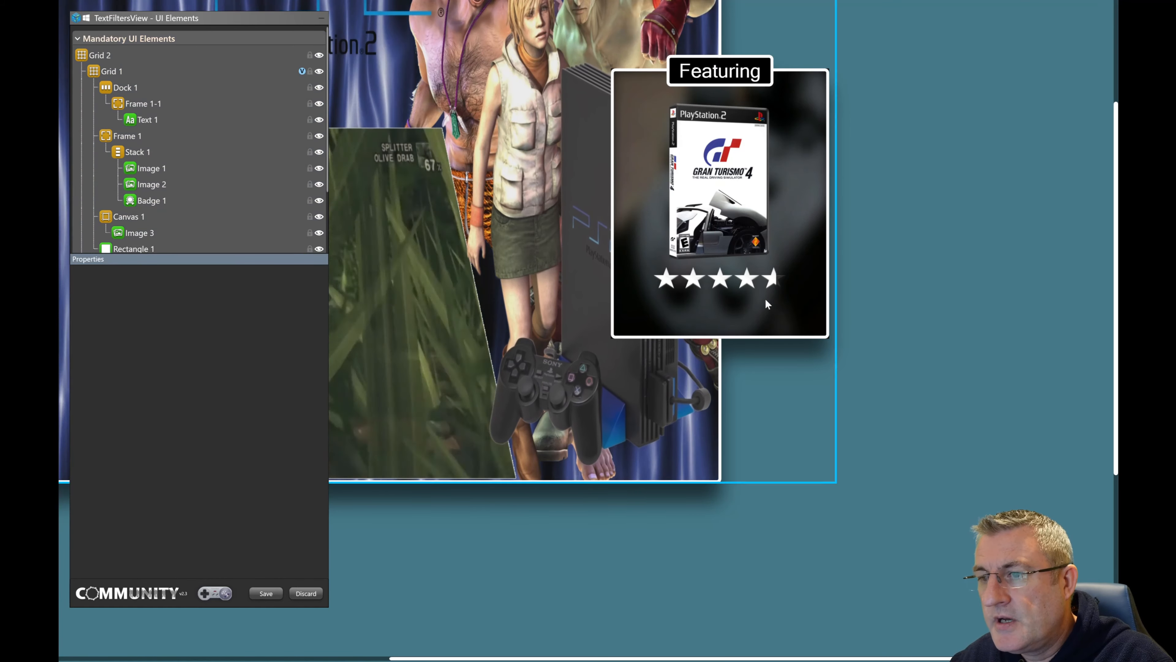
{"action": "scroll", "coordinate": [753, 414], "scroll_direction": "down", "scroll_amount": 2}
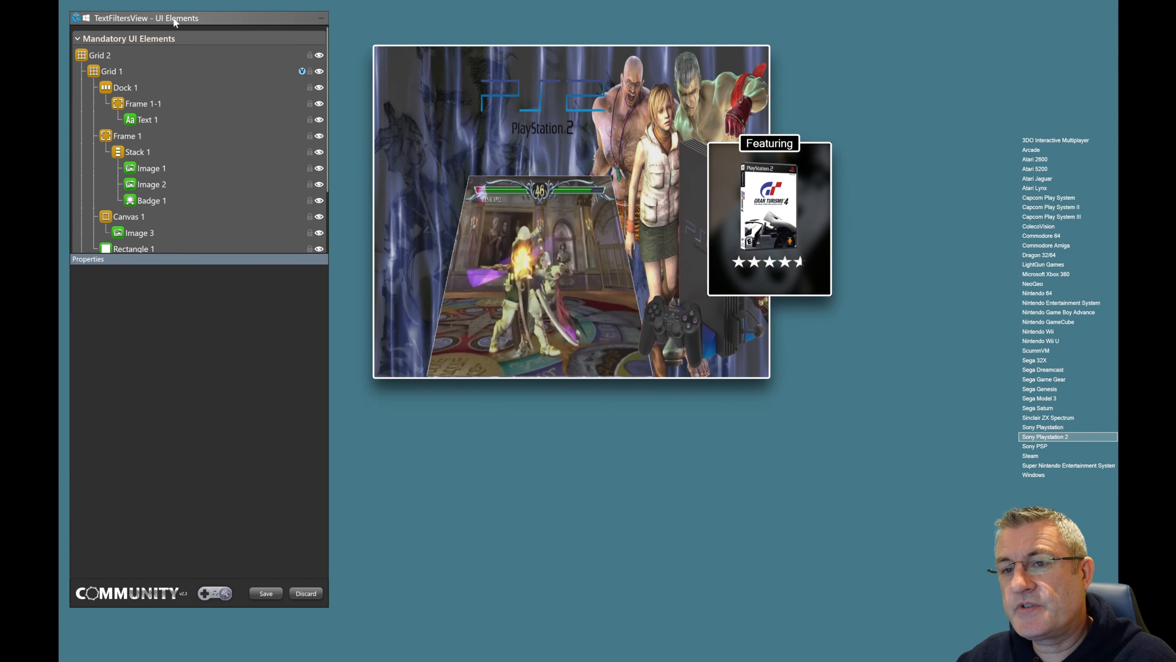
Step: Use the on-screen gamepad to move up the platform list from Sony Playstation 2 to Atari Jaguar, previewing the Featuring panel
{"action": "left_click_drag", "start_coordinate": [172, 18], "coordinate": [179, 28]}
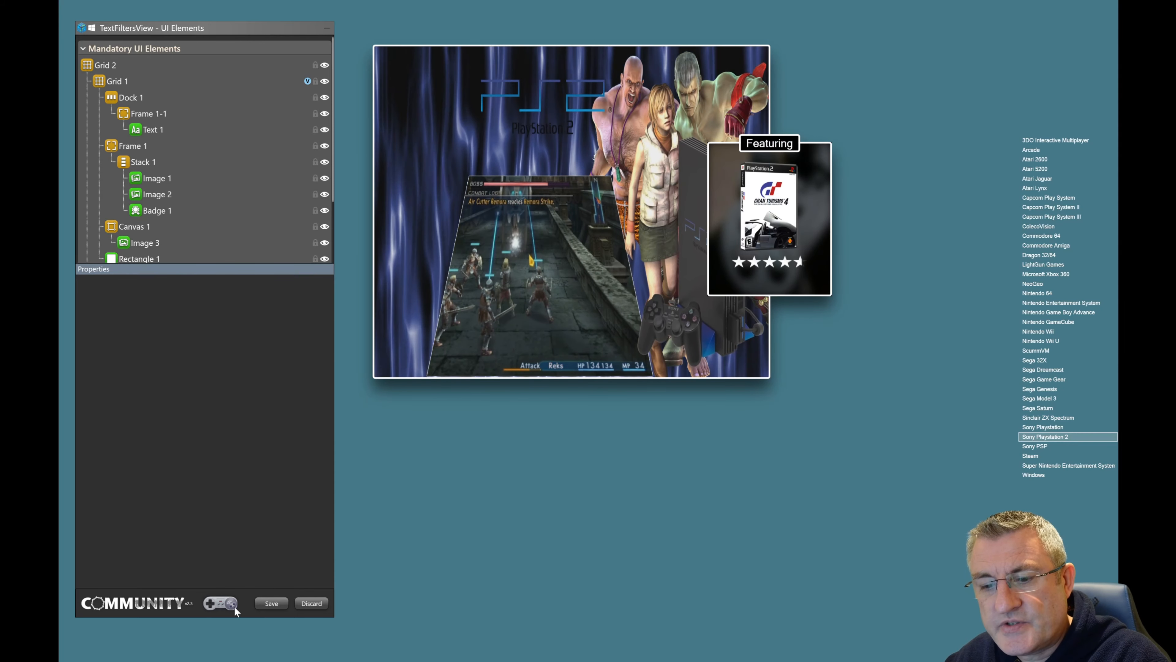
{"action": "left_click", "coordinate": [218, 602]}
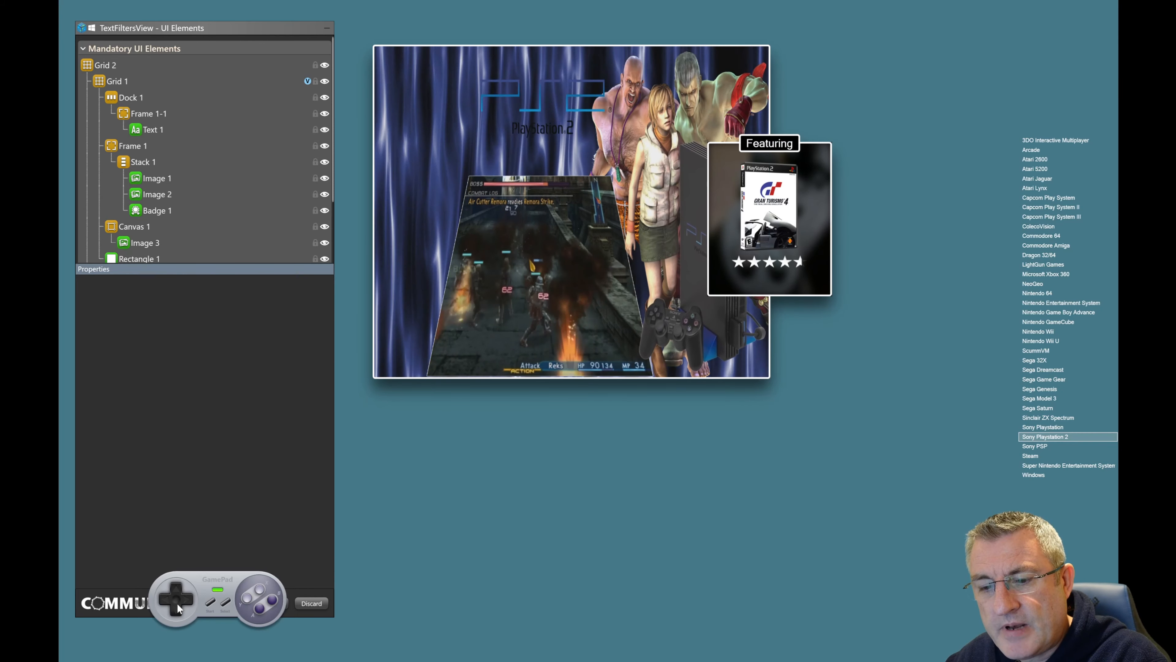
{"action": "left_click", "coordinate": [175, 587]}
{"action": "left_click", "coordinate": [176, 586]}
{"action": "left_click", "coordinate": [177, 585]}
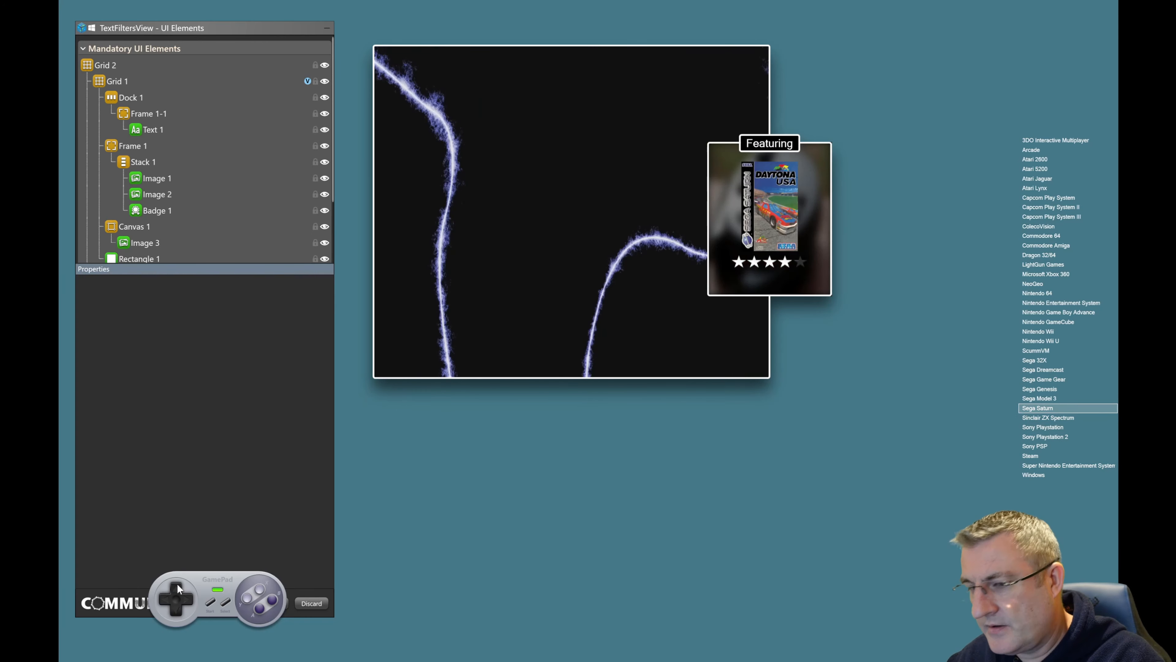
{"action": "left_click", "coordinate": [177, 586]}
{"action": "left_click", "coordinate": [176, 585]}
{"action": "left_click", "coordinate": [178, 585]}
{"action": "left_click", "coordinate": [179, 586]}
{"action": "left_click", "coordinate": [179, 586]}
{"action": "left_click", "coordinate": [179, 586]}
{"action": "left_click", "coordinate": [180, 586]}
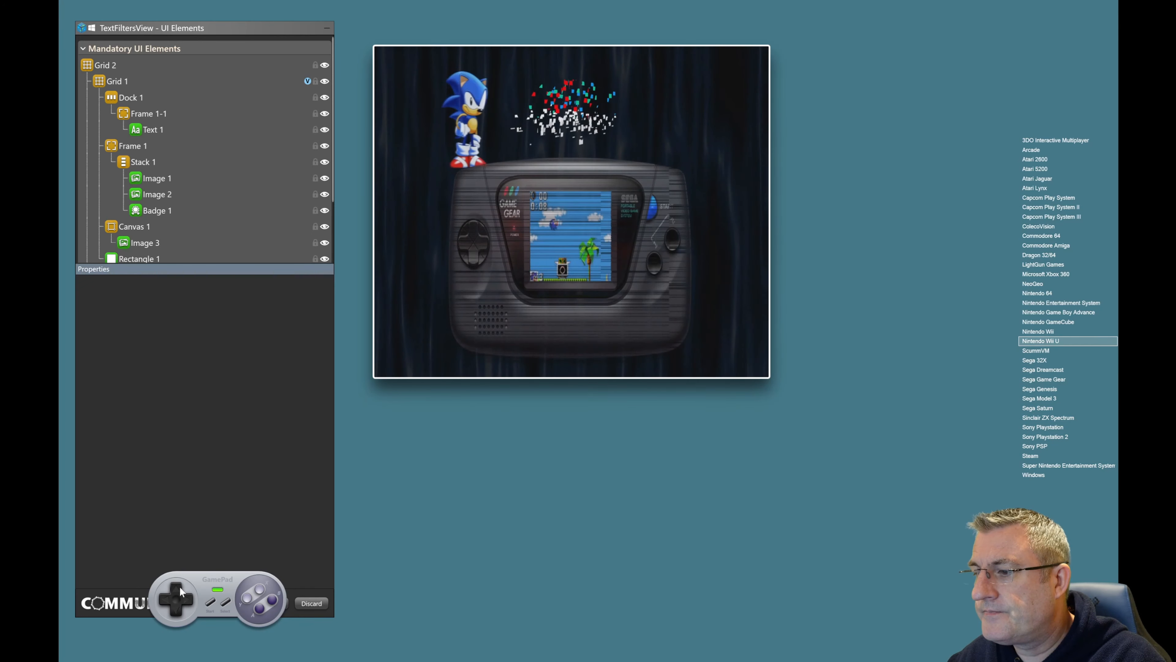
{"action": "left_click", "coordinate": [180, 586]}
{"action": "left_click", "coordinate": [179, 587]}
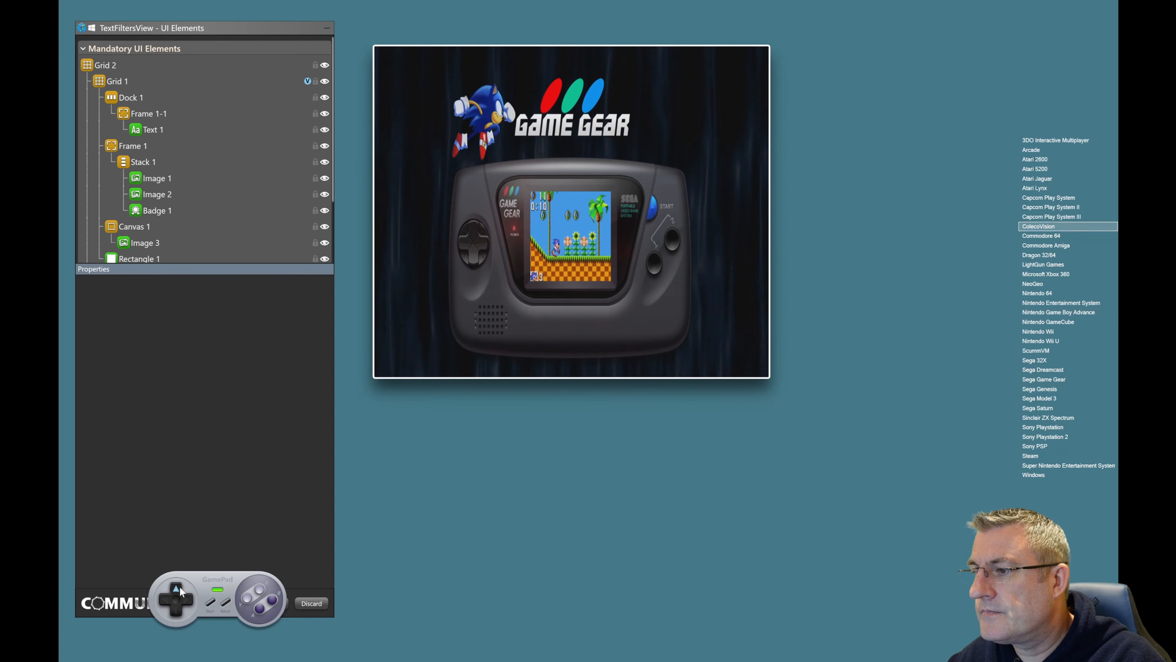
{"action": "left_click", "coordinate": [180, 587]}
{"action": "left_click", "coordinate": [180, 586]}
{"action": "left_click", "coordinate": [180, 586]}
{"action": "left_click", "coordinate": [181, 587]}
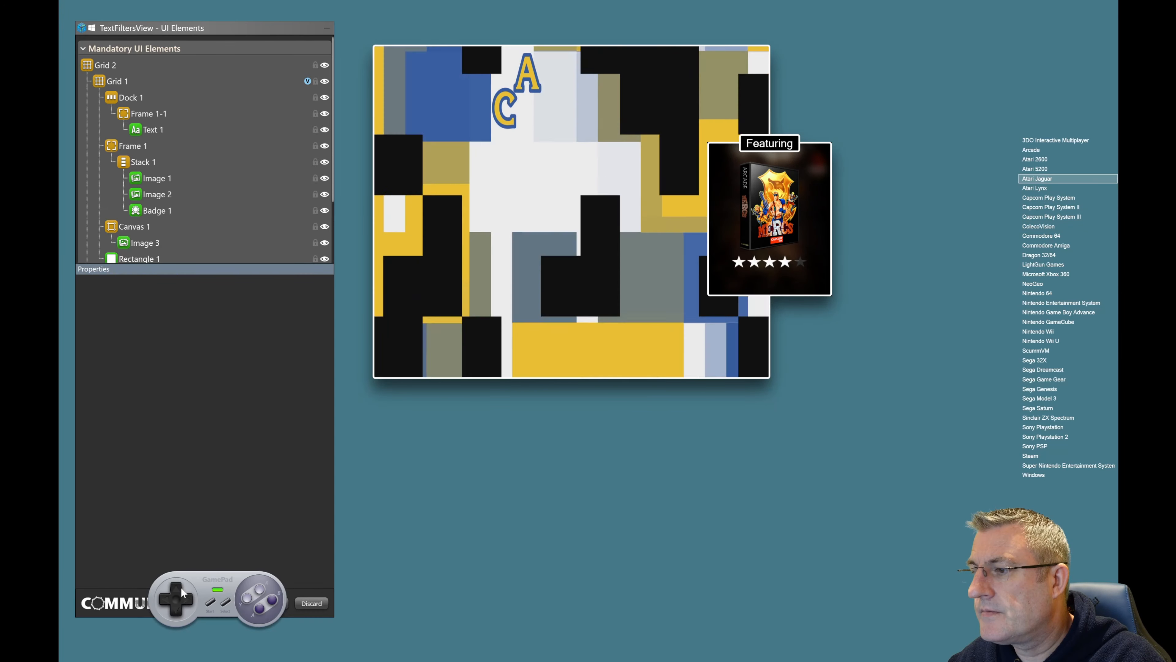
Step: Use the on-screen gamepad to move up to Arcade and switch between Arcade and Atari 2600, previewing the Featuring panel's random games
{"action": "left_click", "coordinate": [180, 586]}
{"action": "left_click", "coordinate": [180, 587]}
{"action": "left_click", "coordinate": [180, 587]}
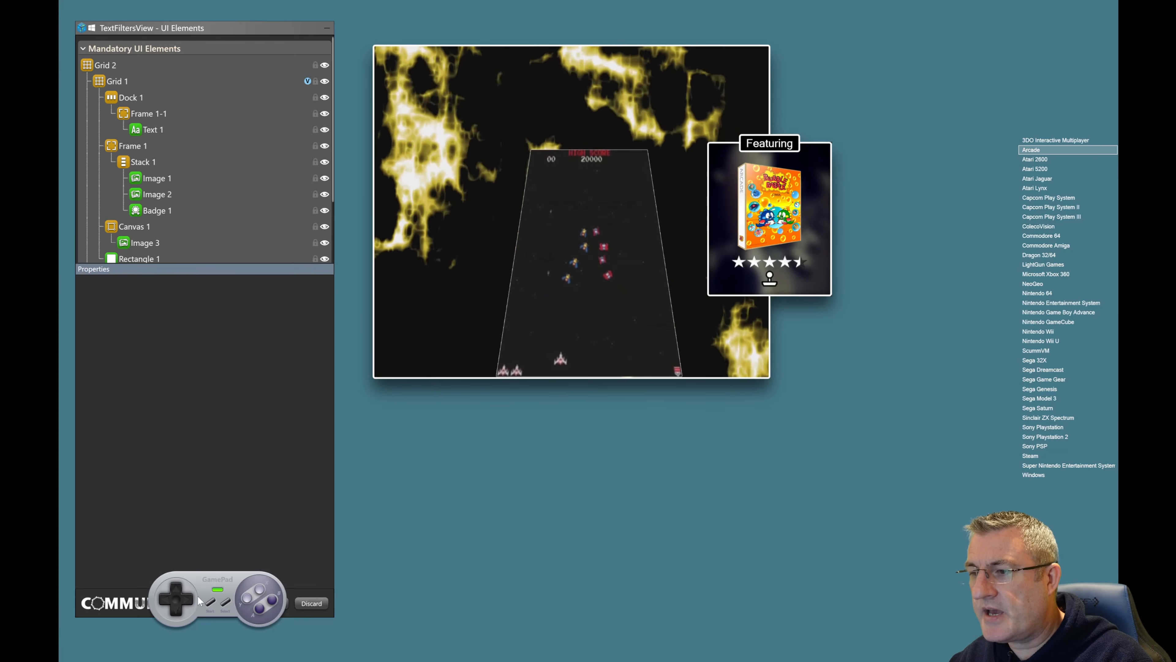
{"action": "key", "text": "Up"}
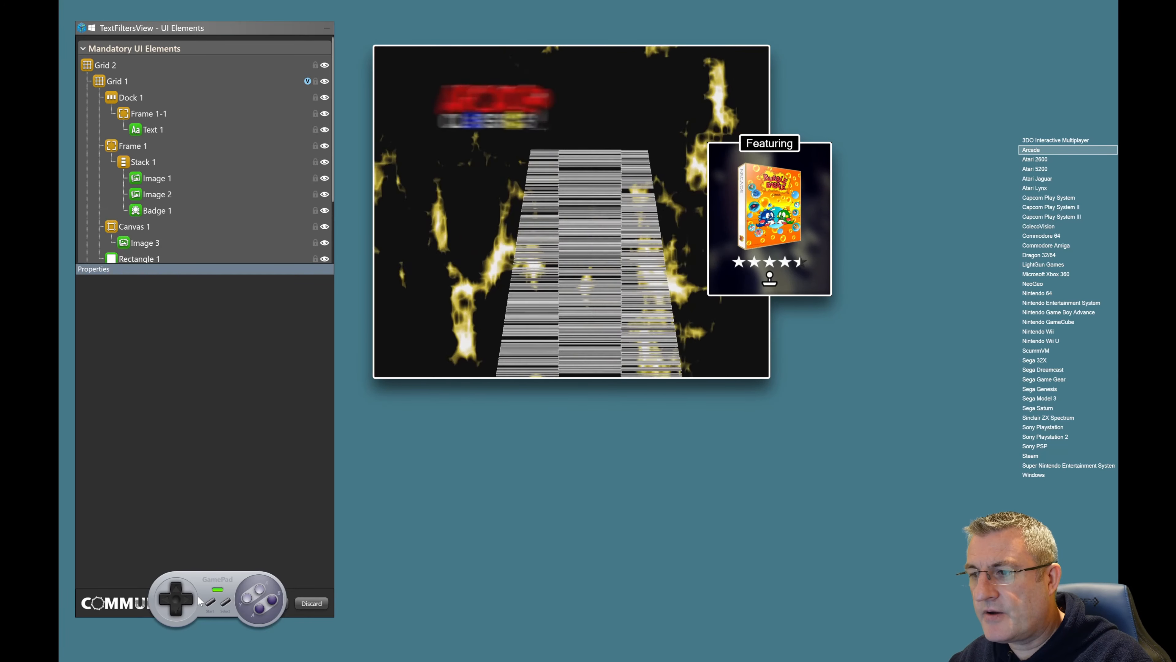
{"action": "key", "text": "Up"}
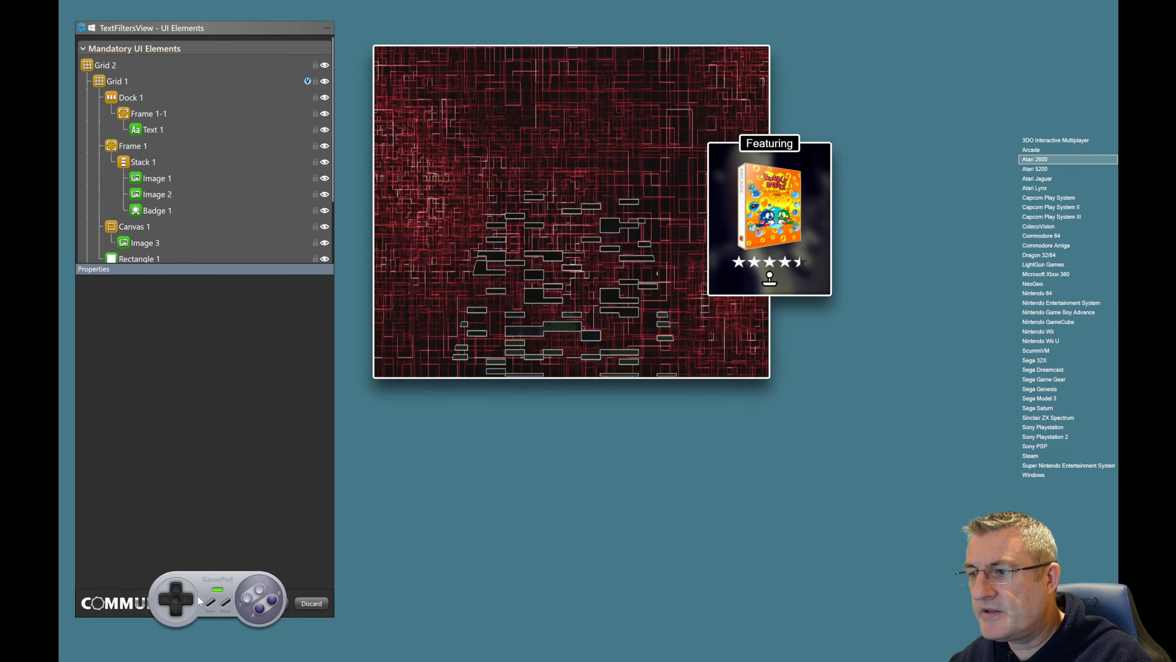
{"action": "key", "text": "Up"}
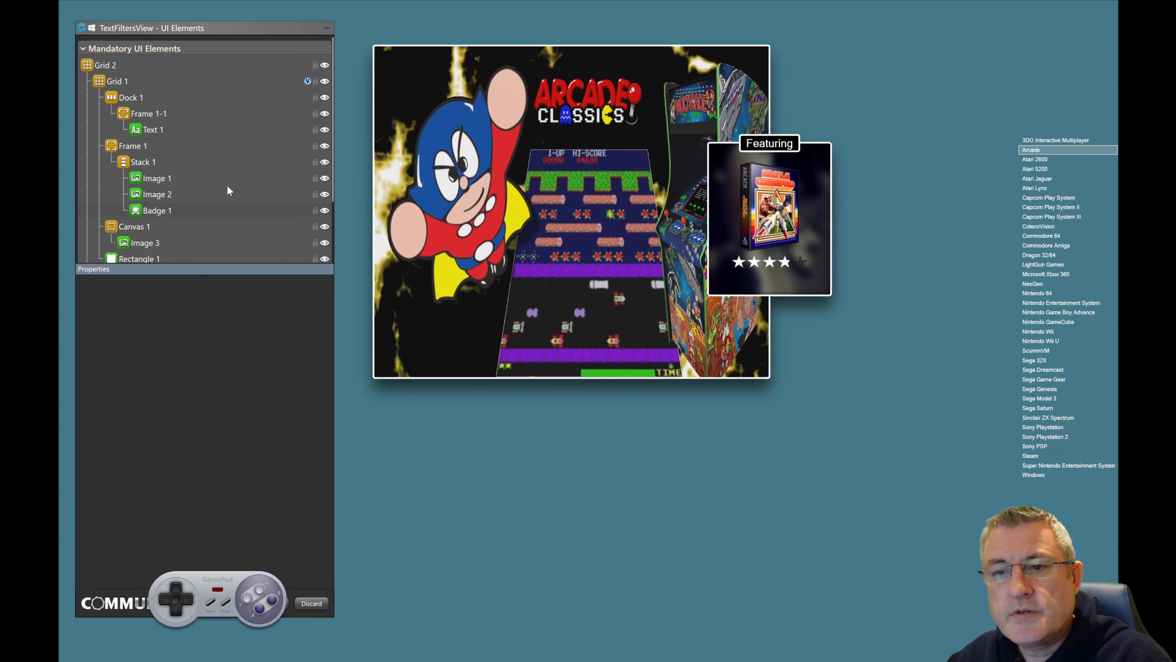
Step: Copy the JoystickSupport badge Badge 1 and paste it in place twice within Stack 1
{"action": "scroll", "coordinate": [227, 204], "scroll_direction": "down", "scroll_amount": 1}
{"action": "left_click", "coordinate": [190, 186]}
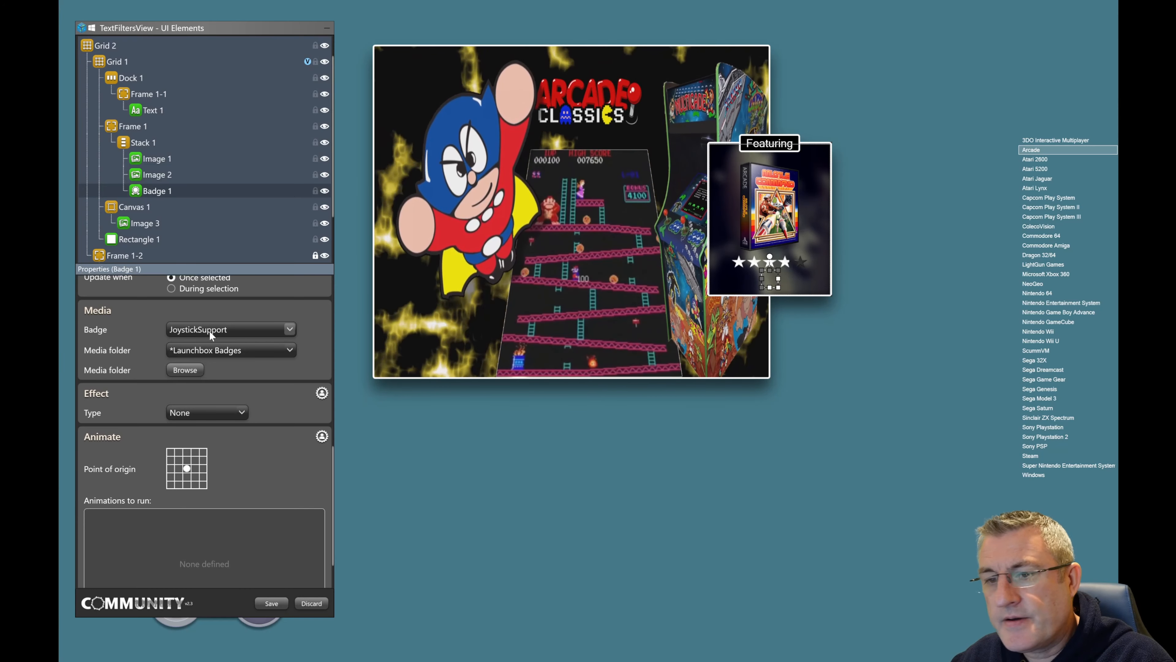
{"action": "right_click", "coordinate": [170, 194]}
{"action": "key", "text": "Escape"}
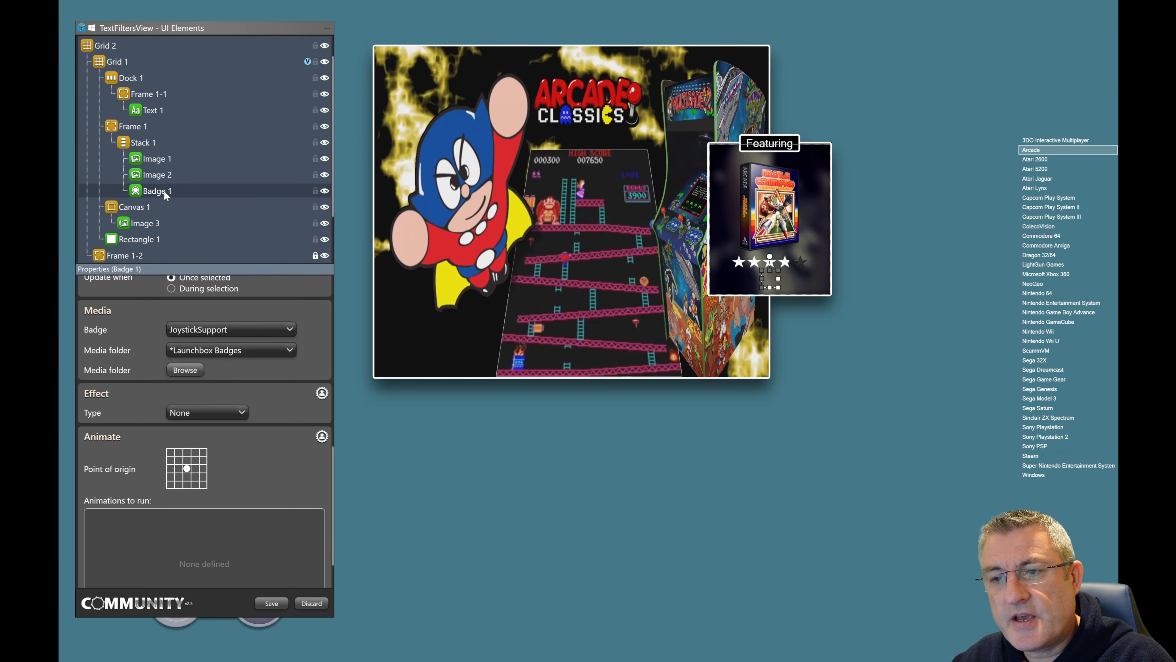
{"action": "right_click", "coordinate": [167, 194]}
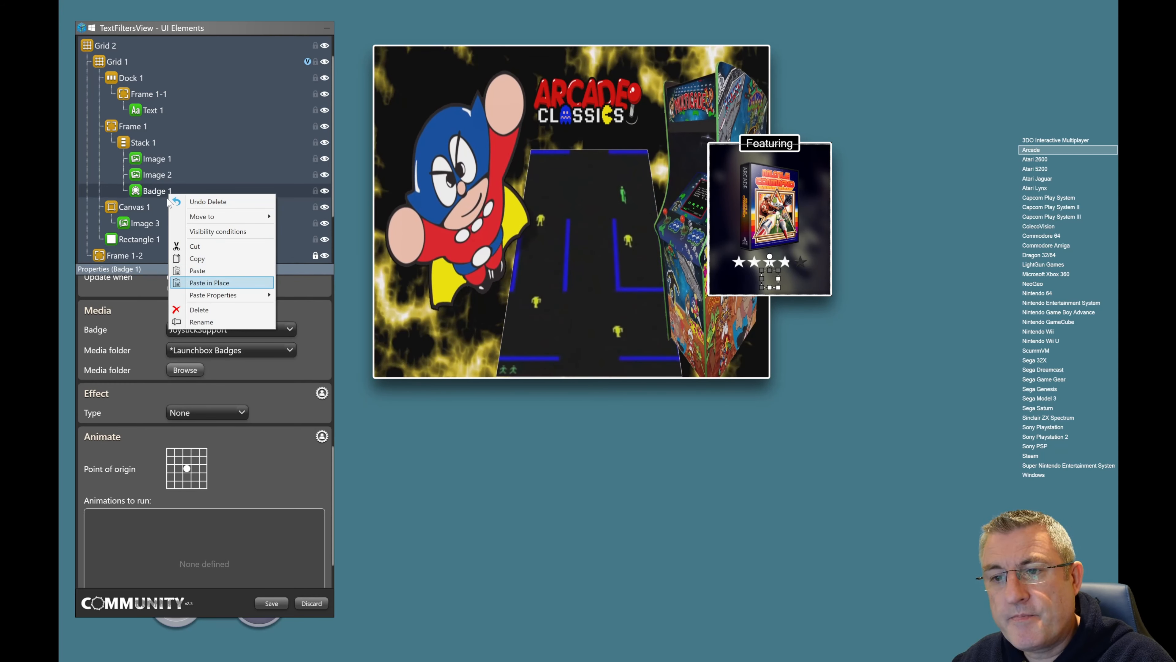
{"action": "key", "text": "Return"}
{"action": "right_click", "coordinate": [159, 181]}
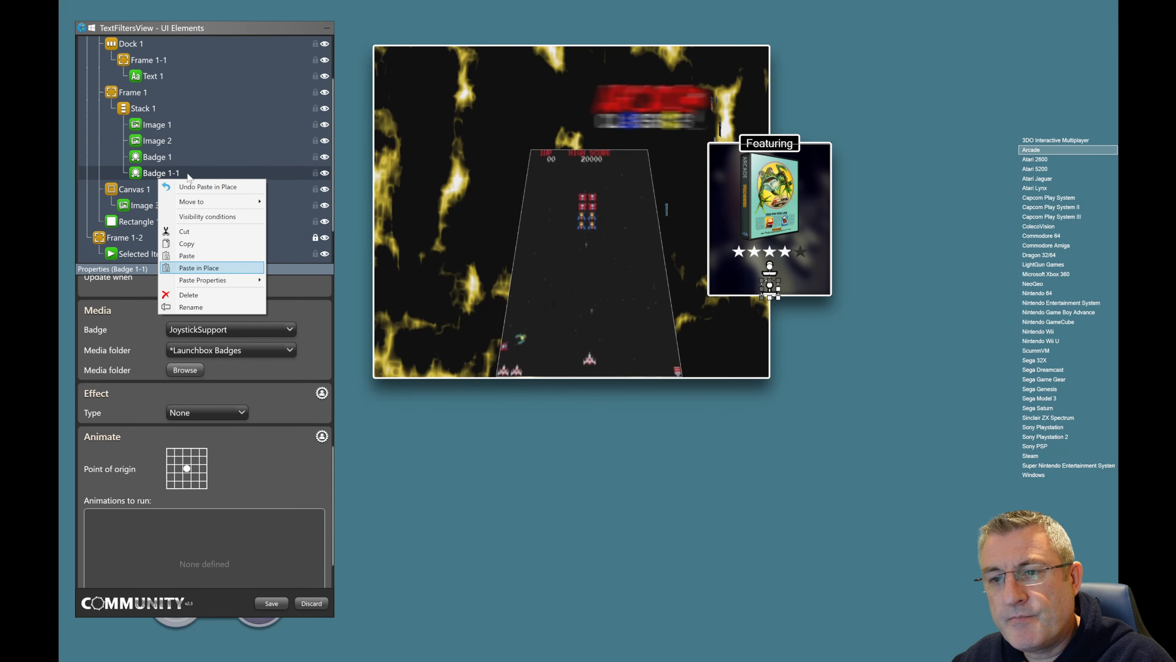
Step: Set the badge type of Badge 1-1 to TrackballSupport and of Badge 1-2 to WheelYokeSupport
{"action": "left_click", "coordinate": [178, 157]}
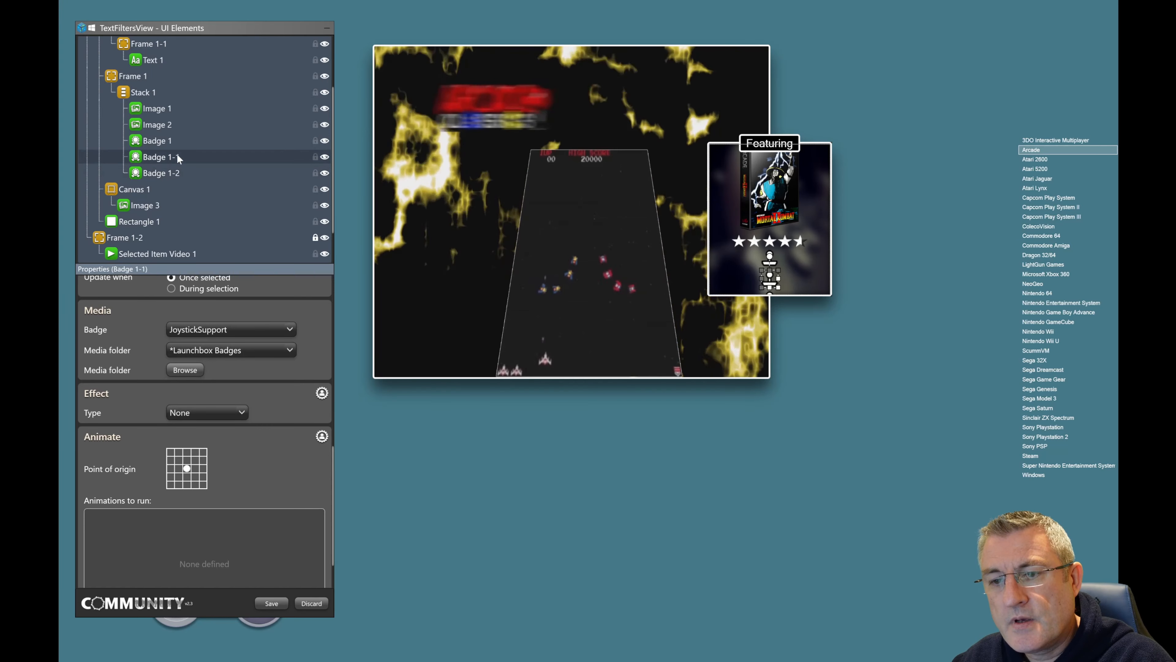
{"action": "left_click", "coordinate": [227, 329]}
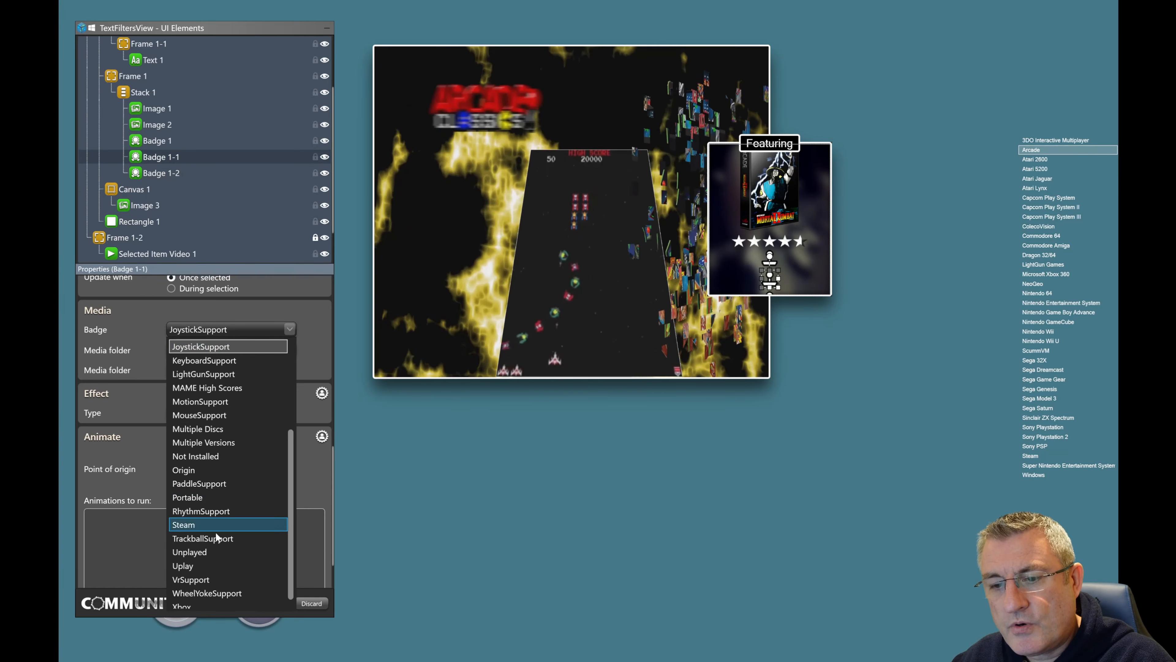
{"action": "left_click", "coordinate": [219, 538]}
{"action": "left_click", "coordinate": [180, 175]}
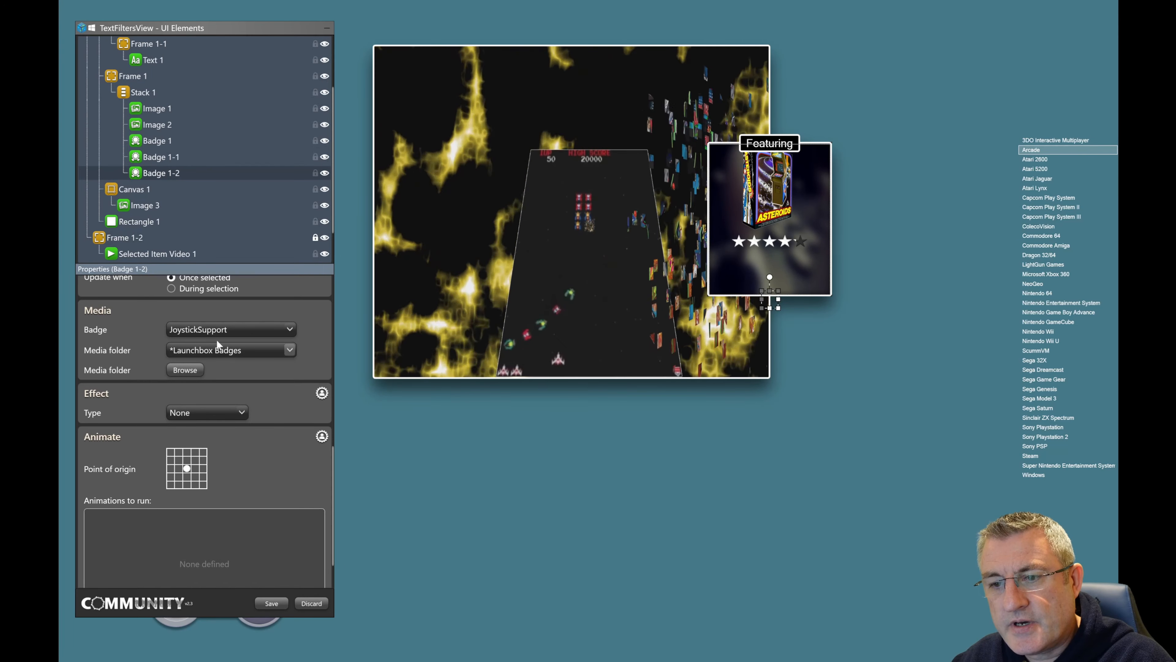
{"action": "left_click", "coordinate": [215, 330]}
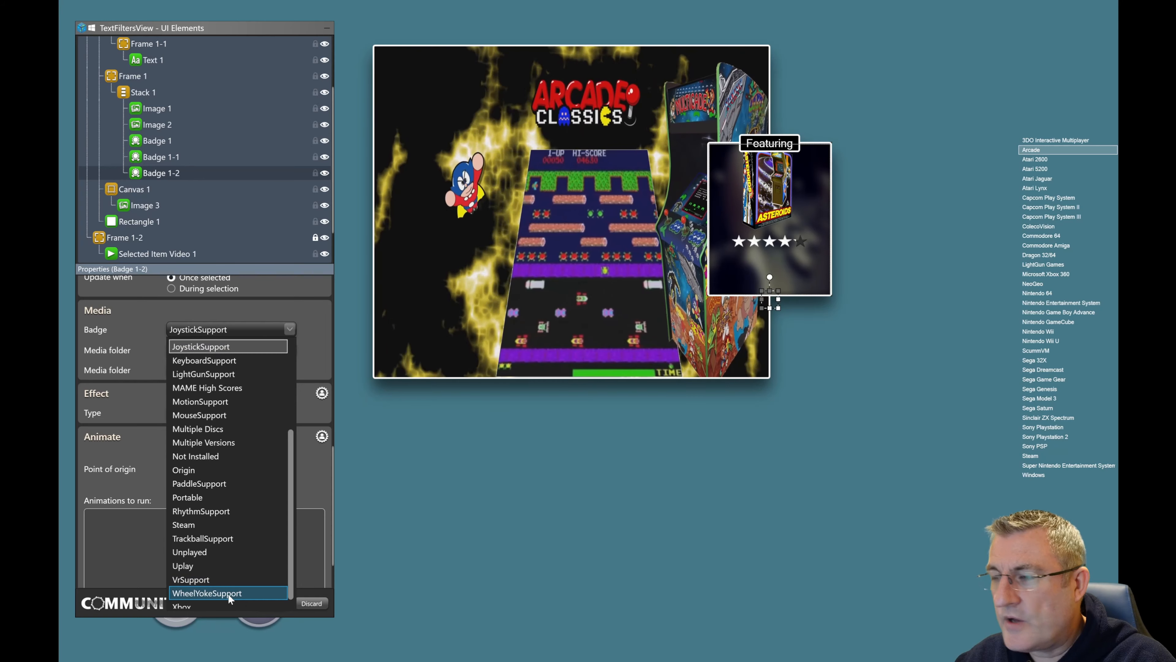
{"action": "left_click", "coordinate": [230, 594]}
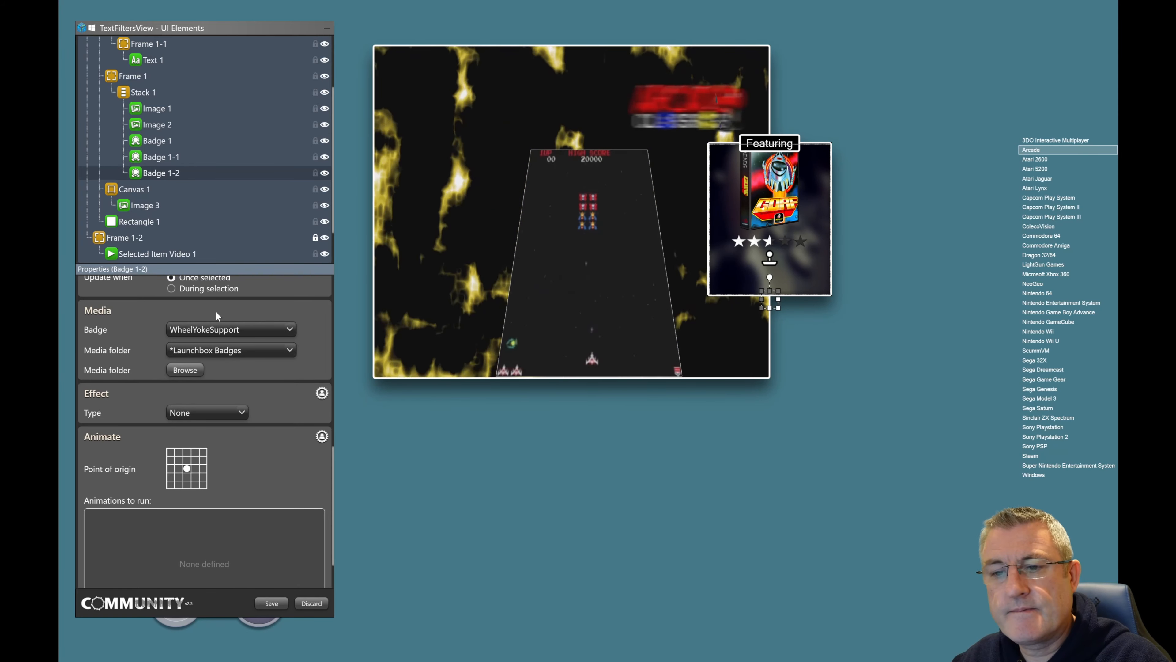
Step: Add a new Dock element and move it into Stack 1, directly below Image 2
{"action": "right_click", "coordinate": [147, 92]}
{"action": "left_click", "coordinate": [136, 96]}
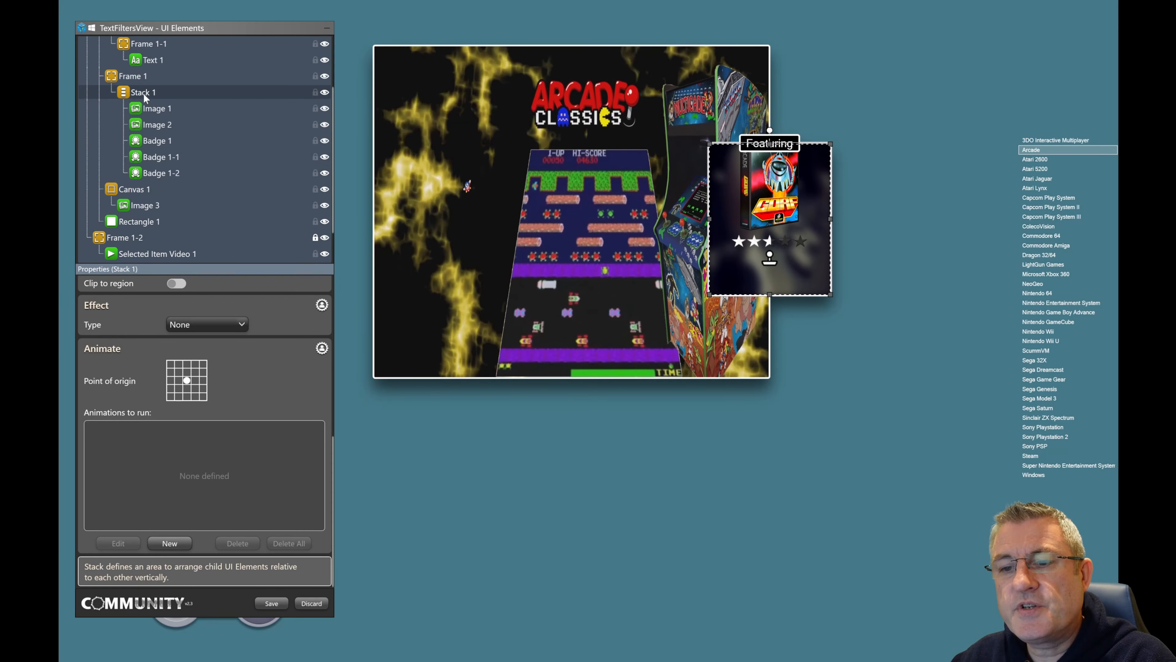
{"action": "scroll", "coordinate": [202, 153], "scroll_direction": "up", "scroll_amount": 3}
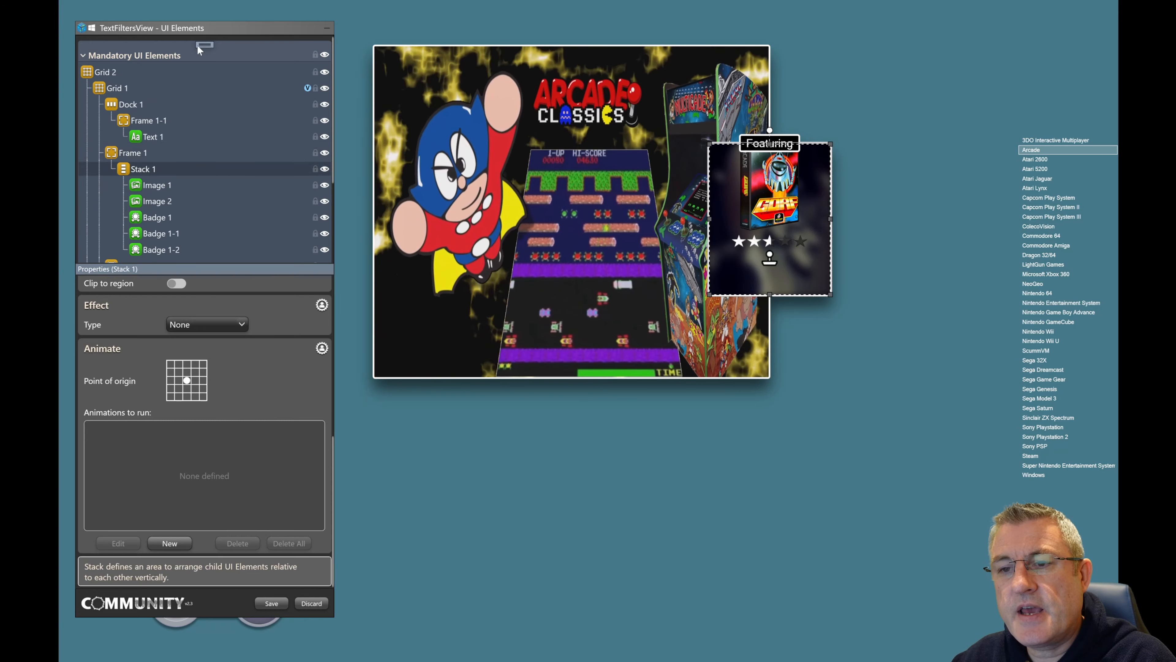
{"action": "left_click", "coordinate": [198, 46]}
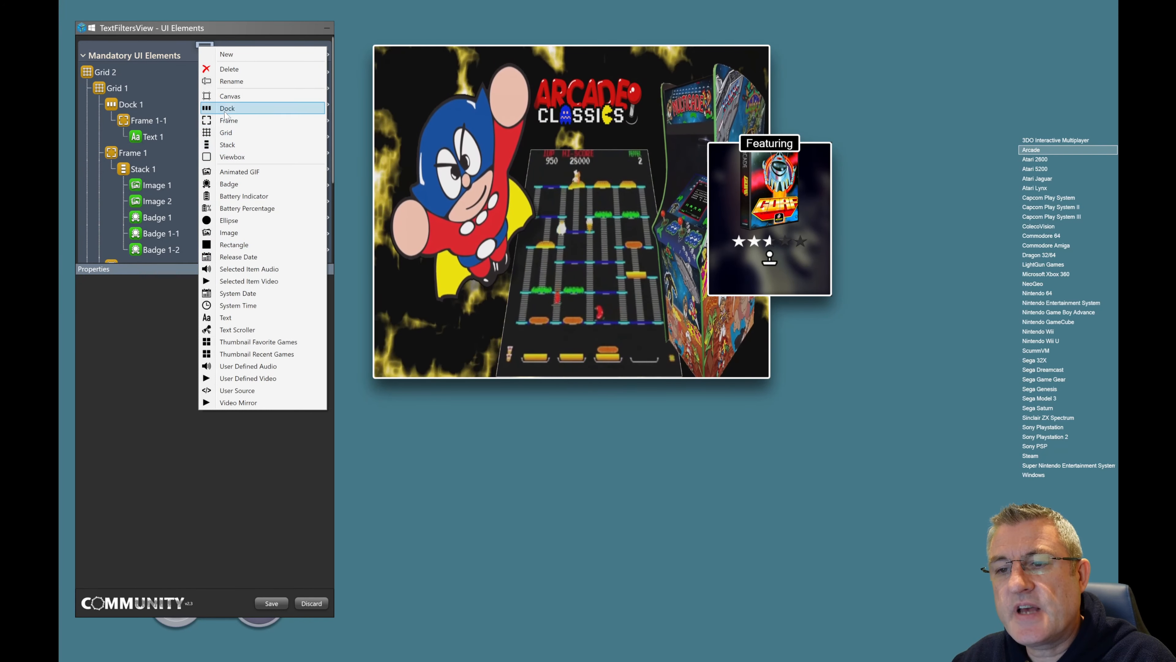
{"action": "left_click", "coordinate": [234, 108]}
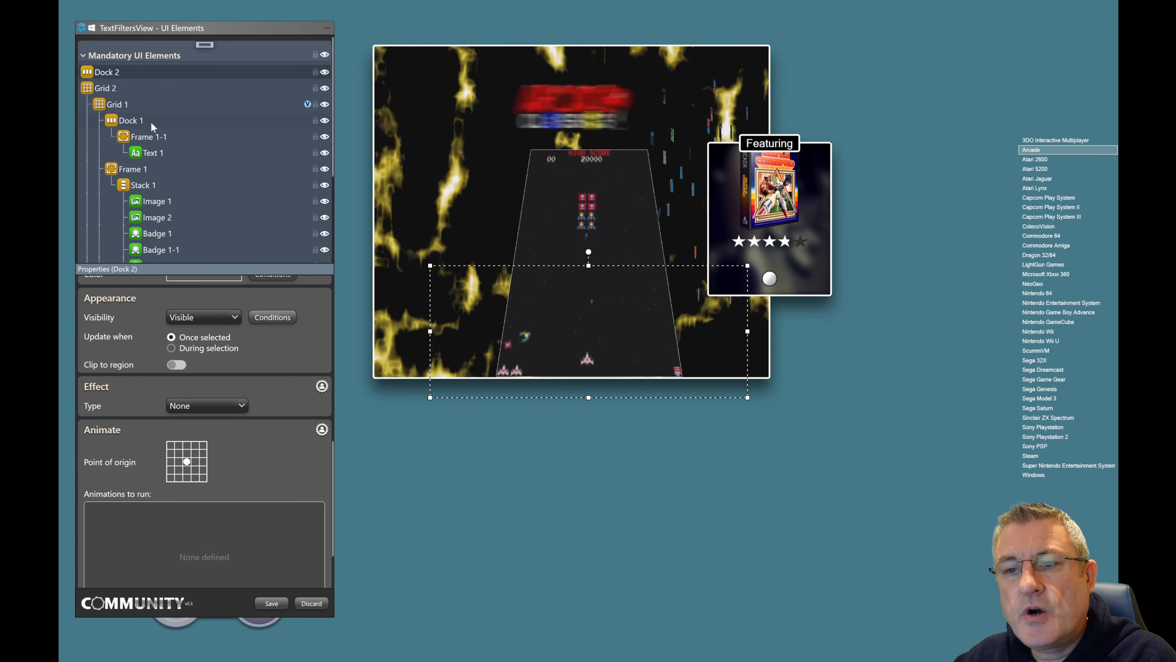
{"action": "left_click_drag", "start_coordinate": [166, 75], "coordinate": [138, 242]}
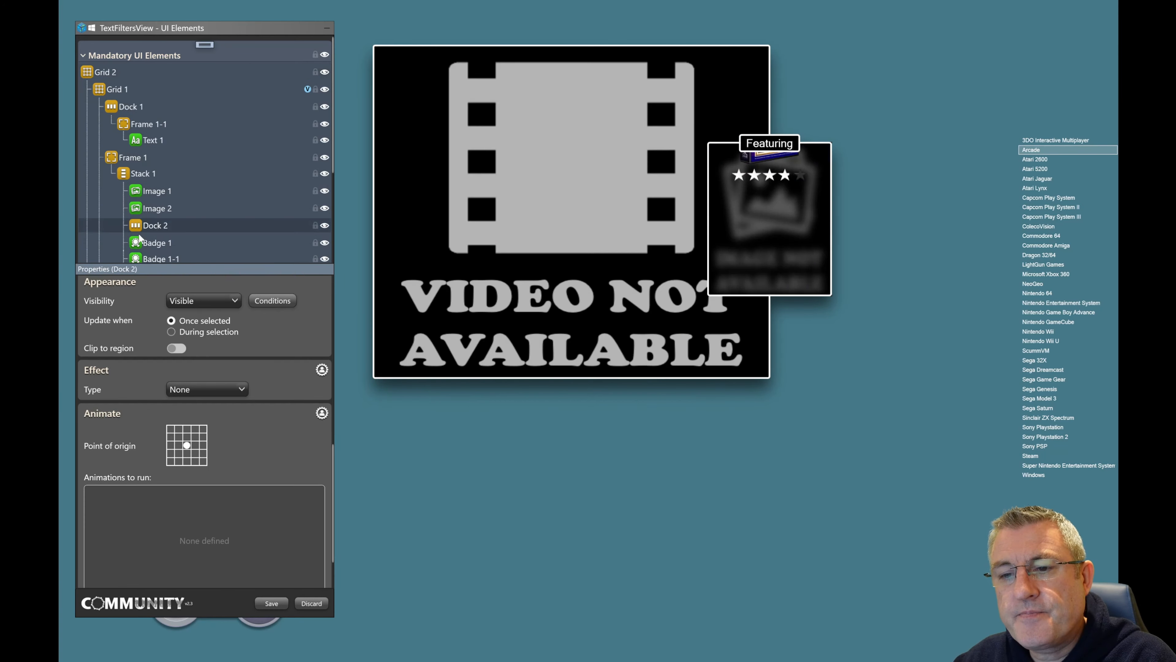
Step: Move Badge 1, Badge 1-1 and Badge 1-2 into the new dock in Stack 1
{"action": "scroll", "coordinate": [199, 207], "scroll_direction": "down", "scroll_amount": 2}
{"action": "left_click", "coordinate": [165, 163]}
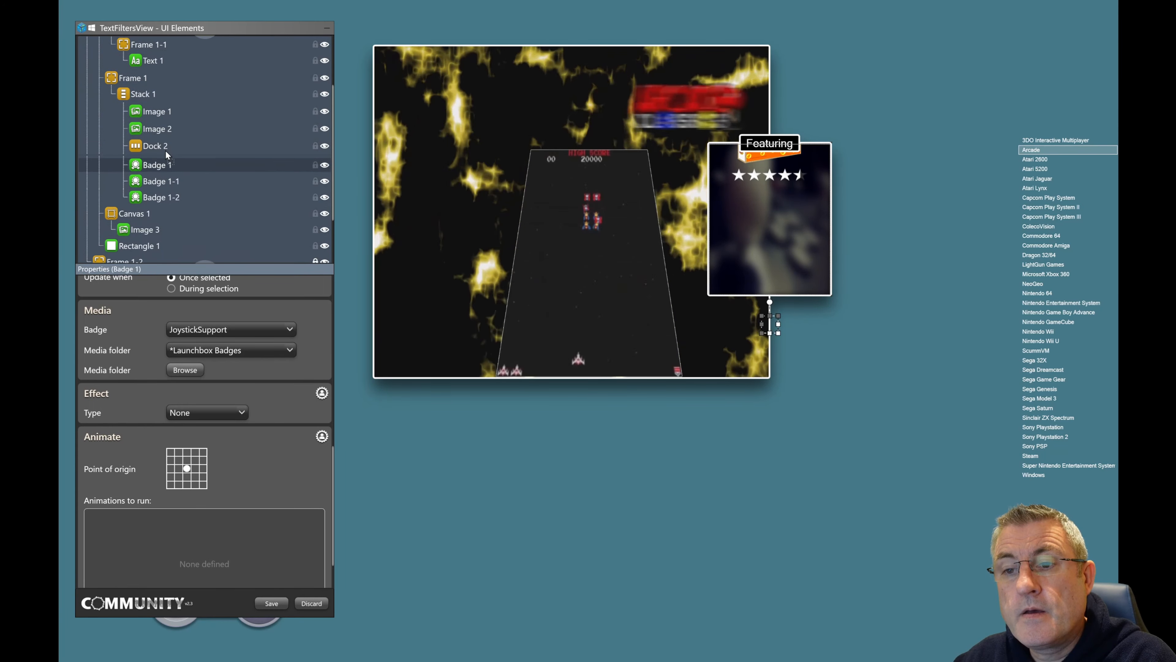
{"action": "left_click_drag", "start_coordinate": [178, 179], "coordinate": [149, 195]}
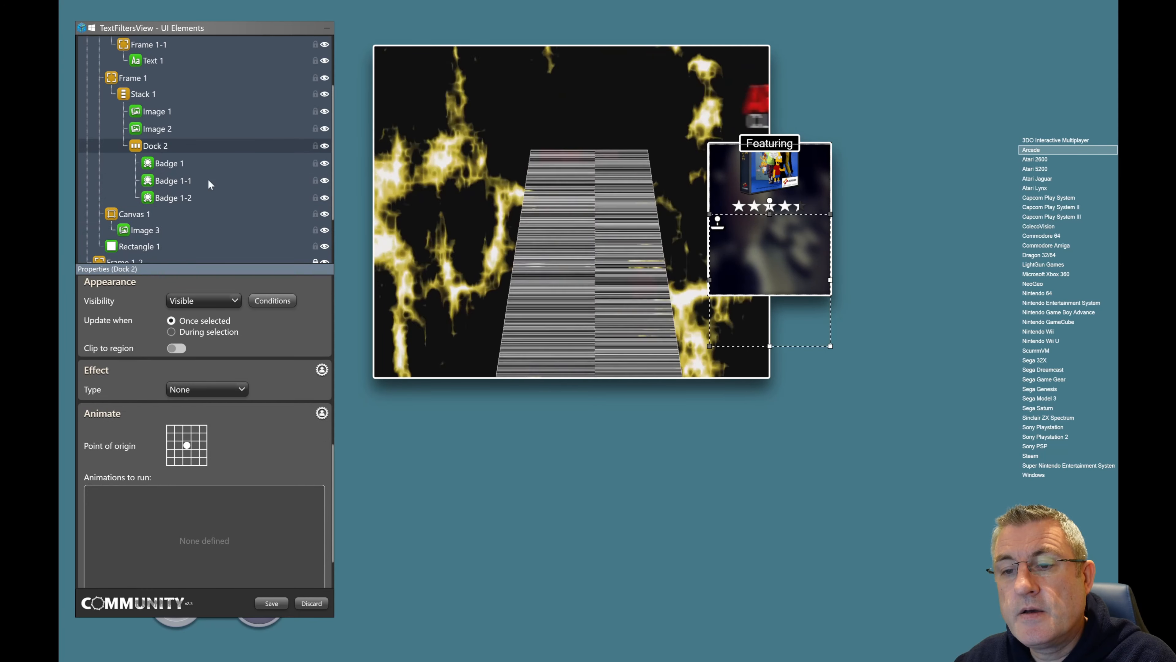
Step: Enable Autosize for both the height and the width of Dock 2
{"action": "left_click_drag", "start_coordinate": [332, 447], "coordinate": [332, 281]}
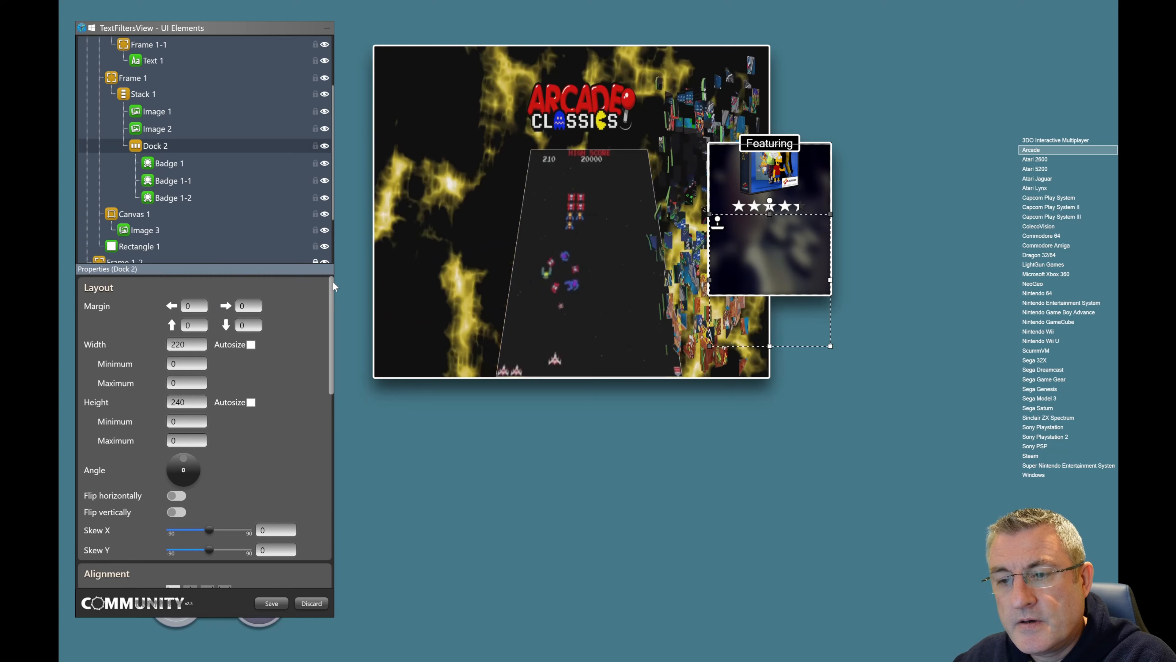
{"action": "left_click", "coordinate": [250, 401]}
{"action": "left_click", "coordinate": [251, 344]}
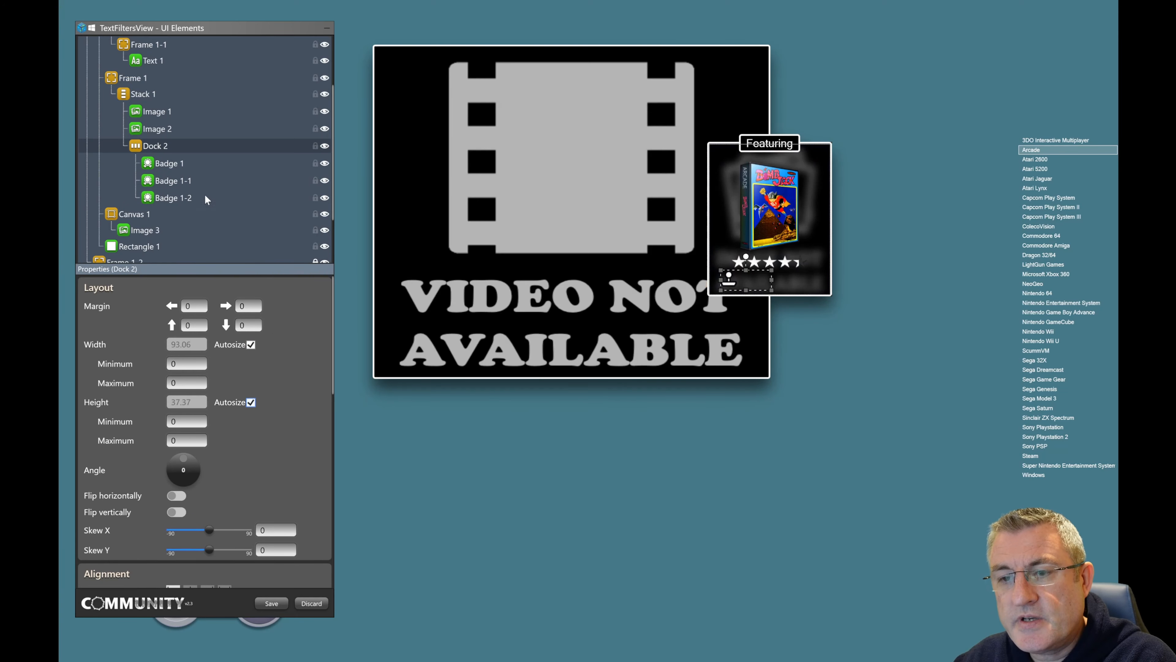
Step: Check the alignment of the three badges, and center Dock 2 horizontally and vertically
{"action": "left_click", "coordinate": [174, 166]}
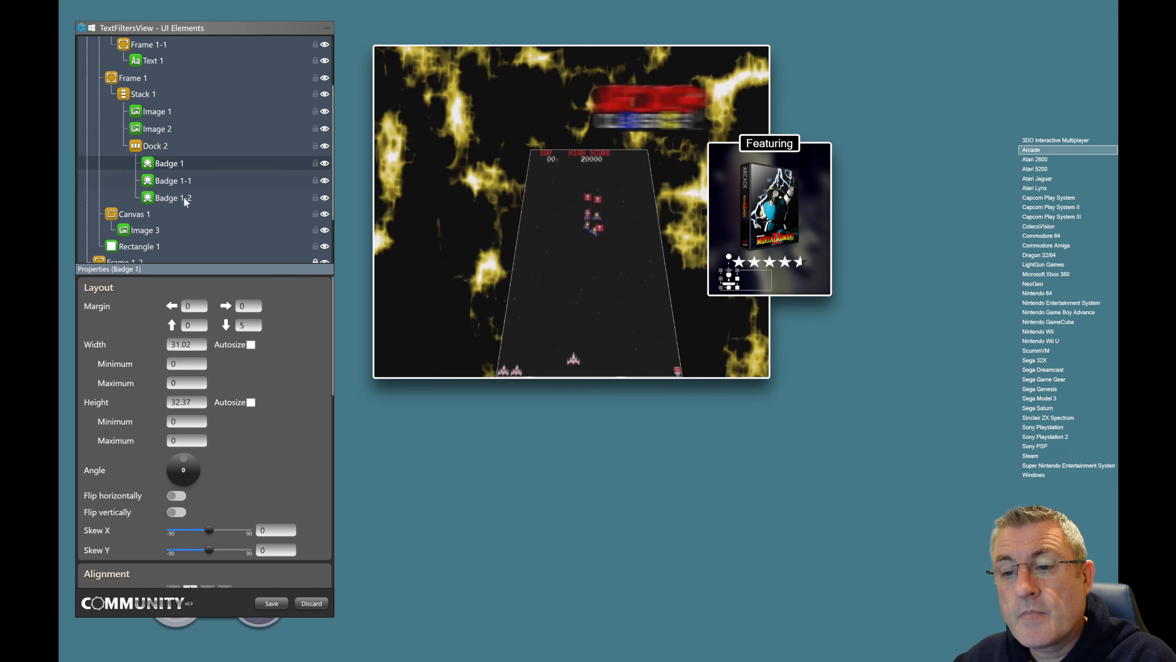
{"action": "scroll", "coordinate": [199, 506], "scroll_direction": "down", "scroll_amount": 5}
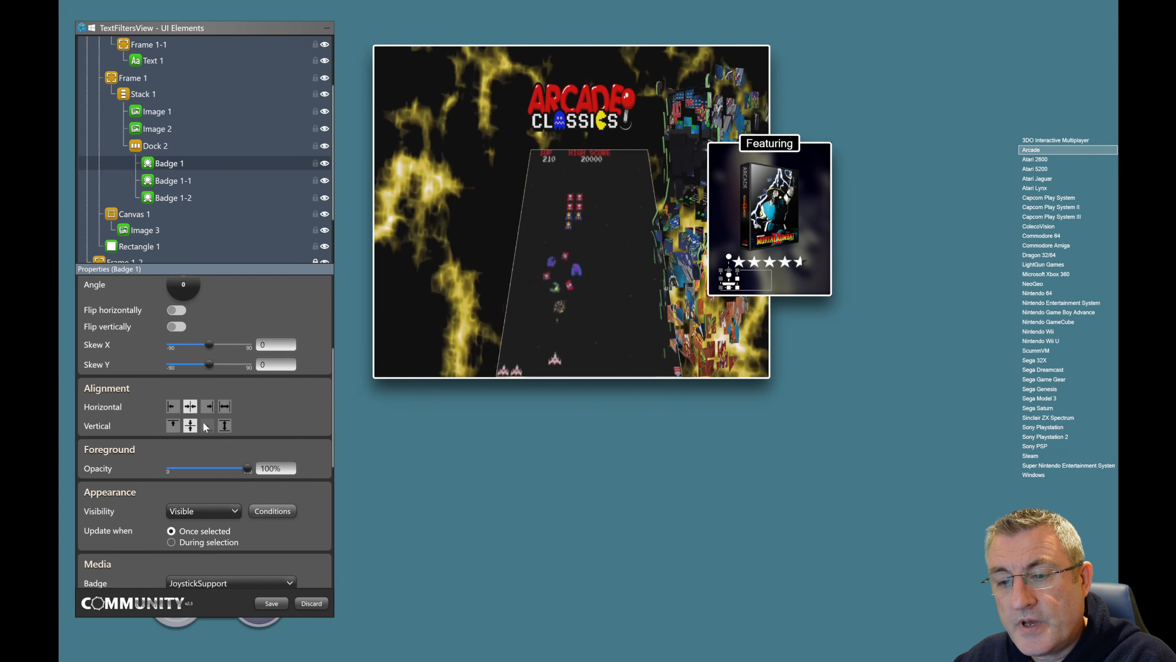
{"action": "left_click", "coordinate": [175, 180]}
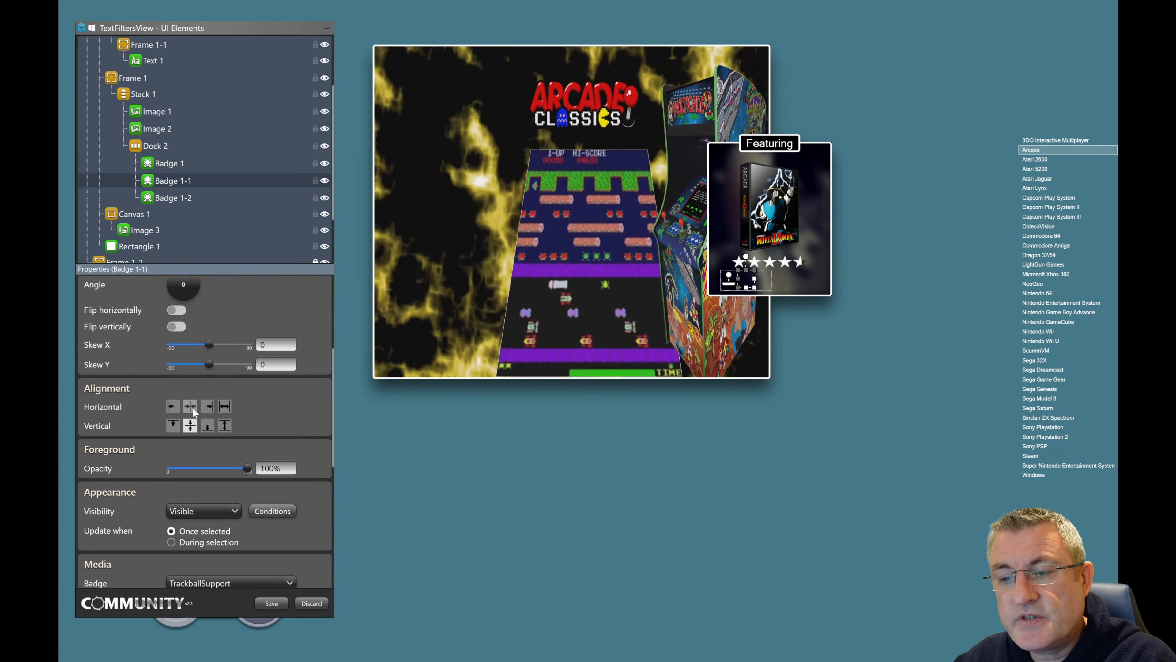
{"action": "left_click", "coordinate": [182, 198]}
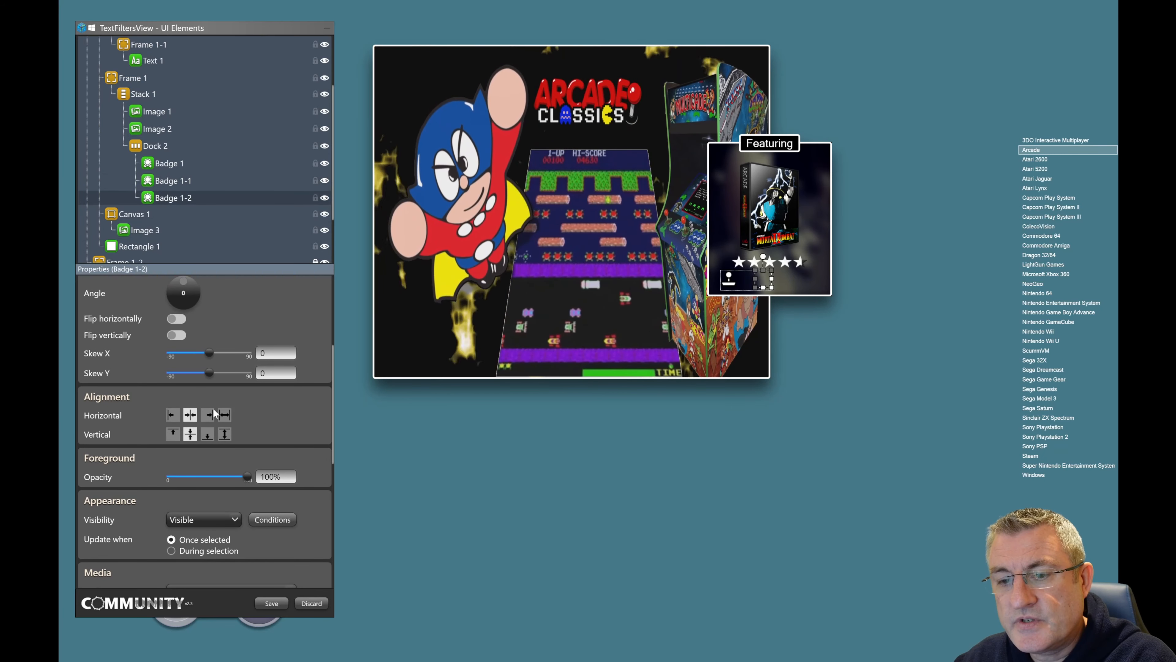
{"action": "left_click", "coordinate": [160, 146]}
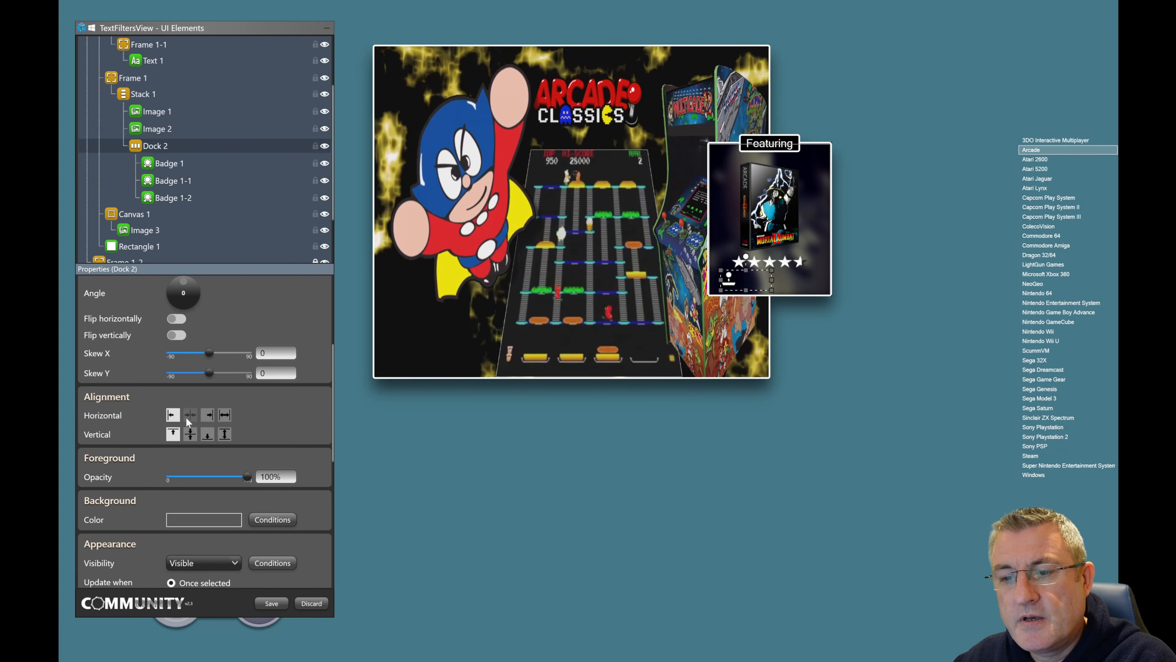
{"action": "left_click", "coordinate": [194, 435]}
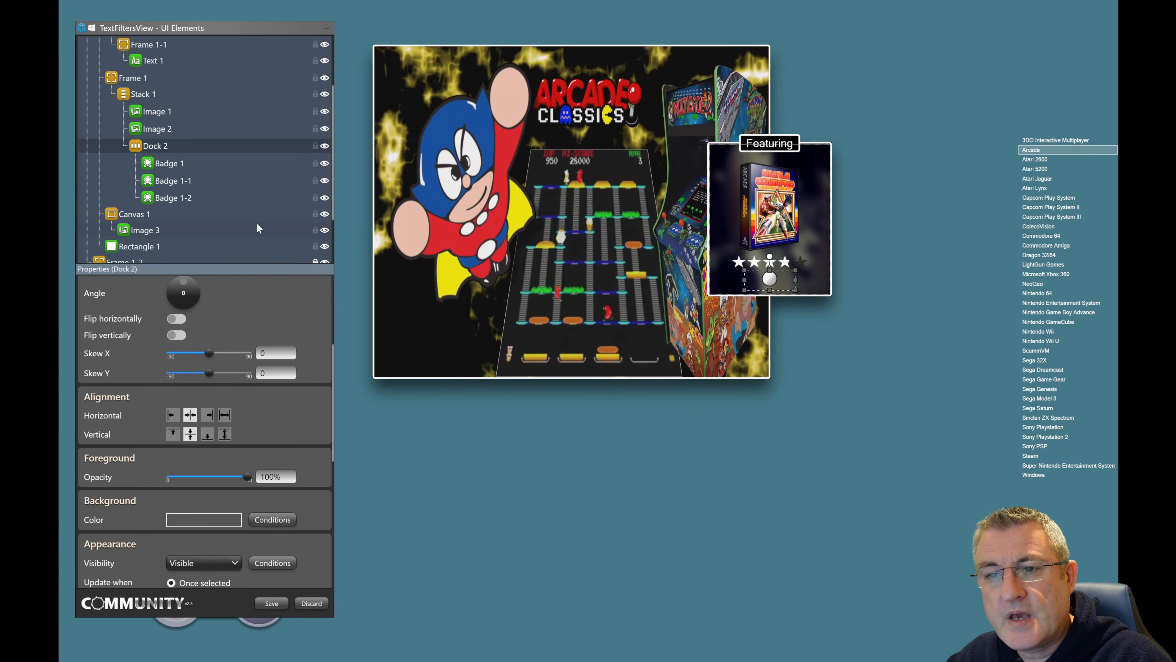
Step: Open the visibility conditions of Badge 1 and make it Collapsed unless a condition is met
{"action": "left_click", "coordinate": [181, 181]}
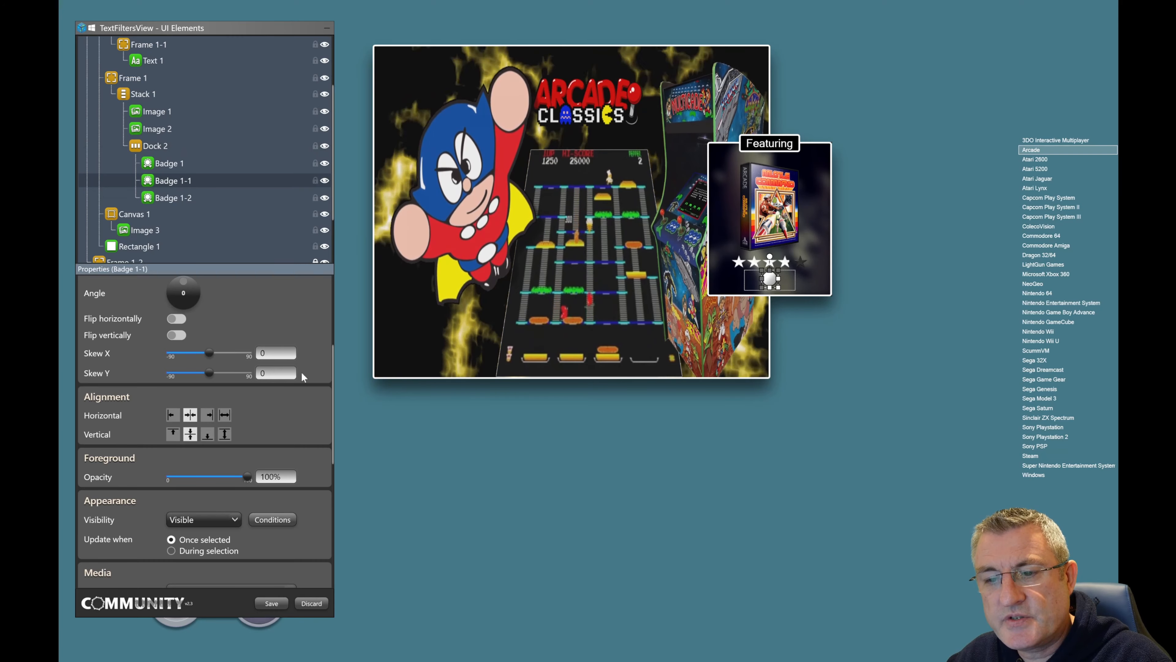
{"action": "left_click_drag", "start_coordinate": [333, 450], "coordinate": [341, 530]}
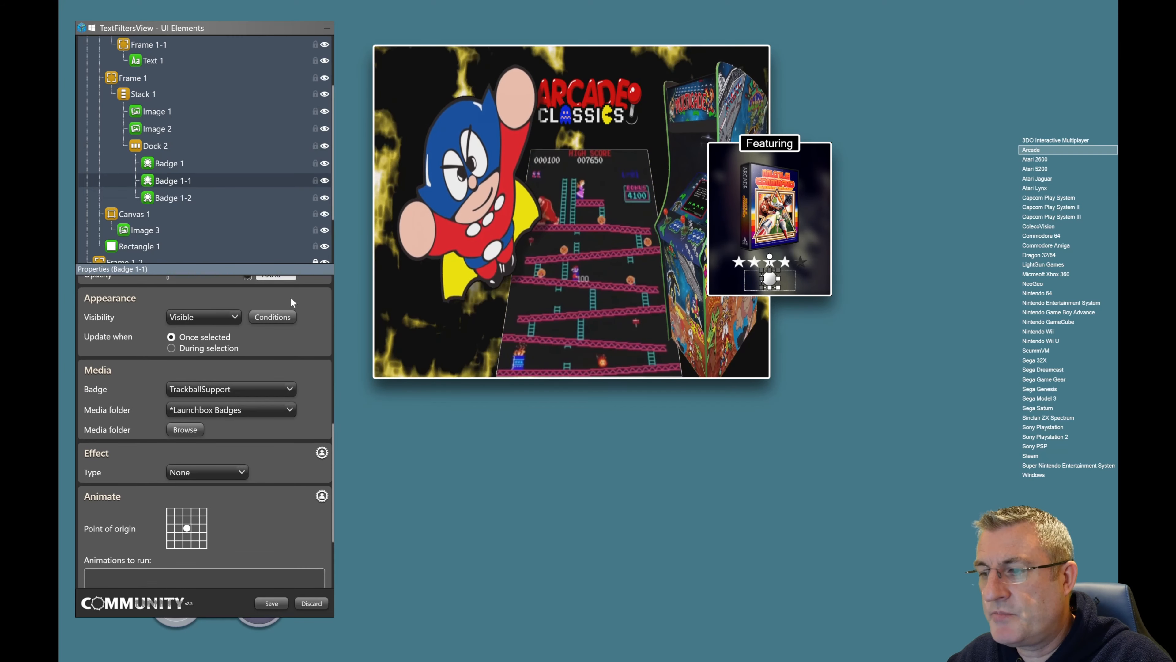
{"action": "left_click", "coordinate": [183, 166]}
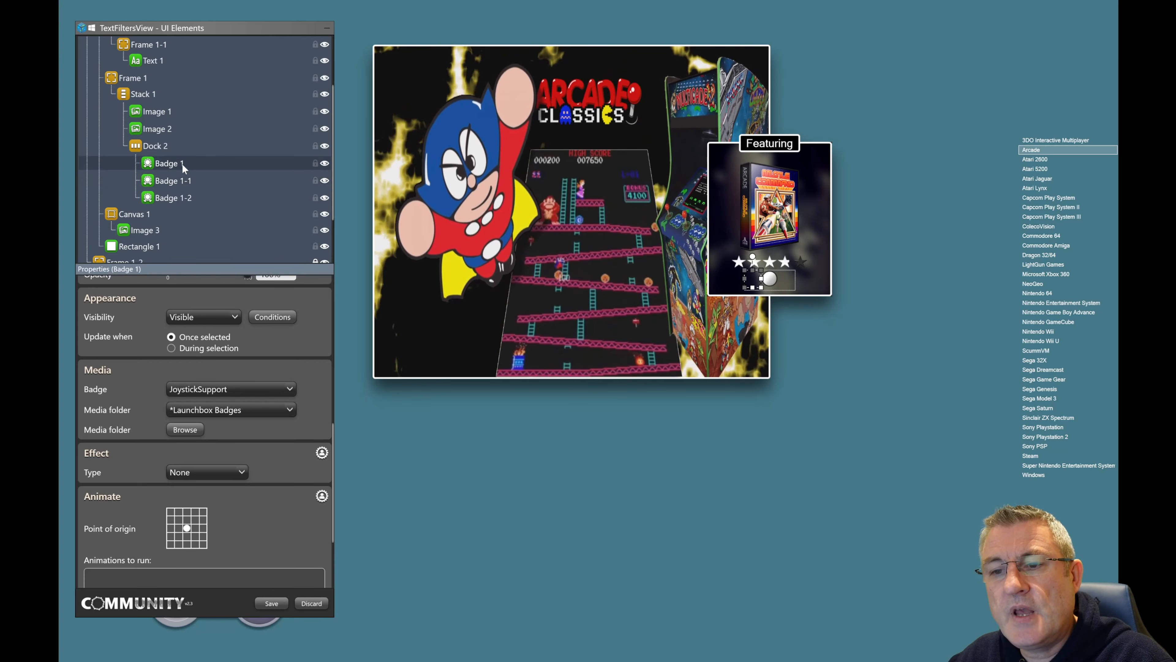
{"action": "right_click", "coordinate": [218, 167]}
{"action": "left_click", "coordinate": [249, 206]}
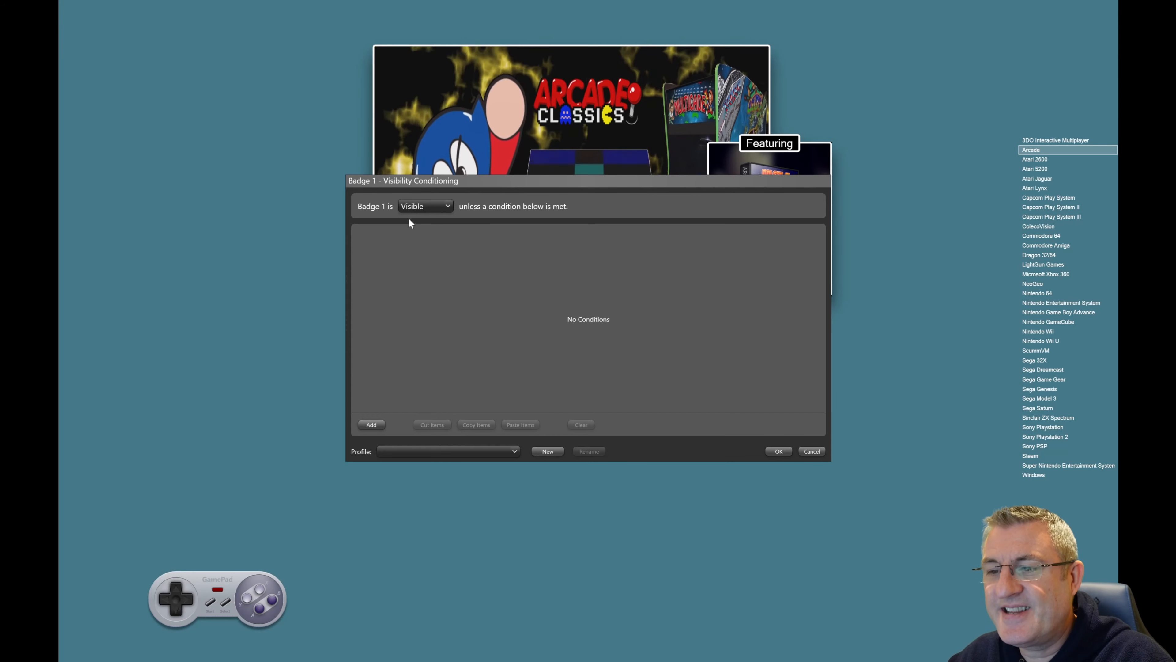
{"action": "left_click", "coordinate": [425, 206]}
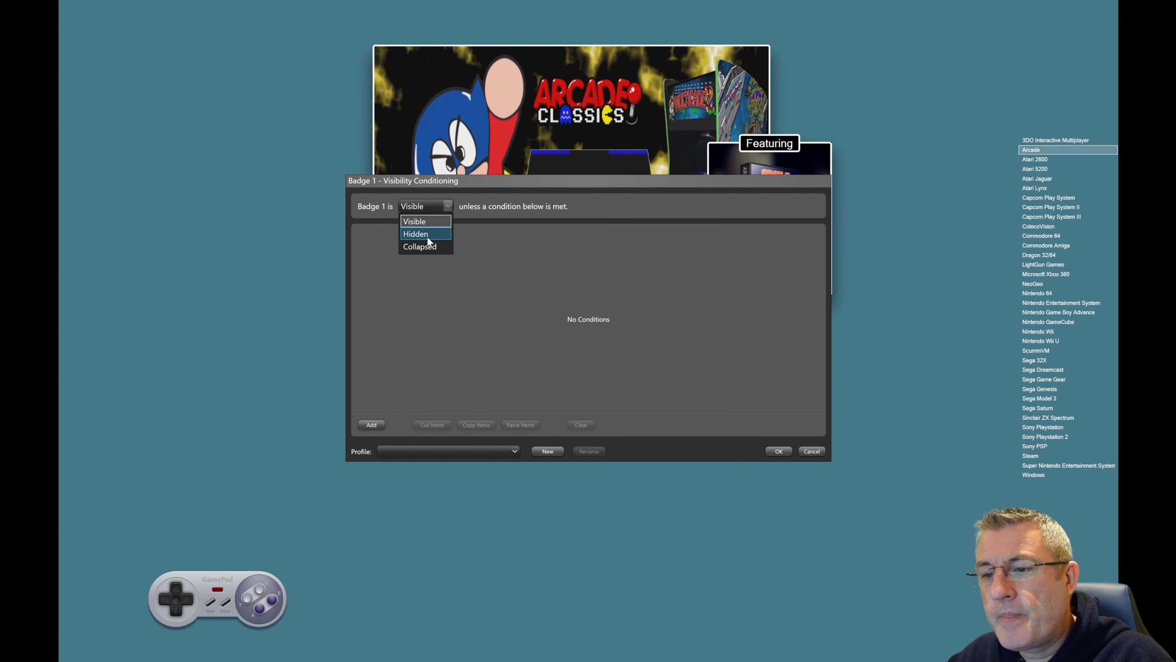
{"action": "left_click", "coordinate": [420, 250]}
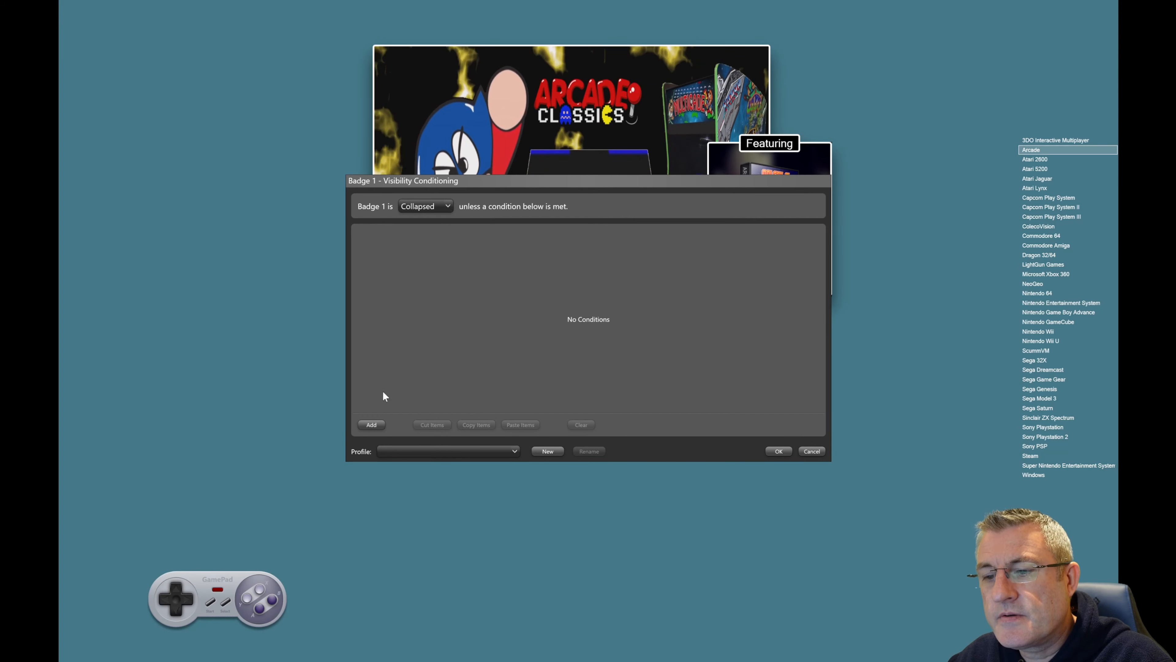
Step: Add a condition making Badge 1 visible when Badge 1's Has Badge property is Yes, and apply it
{"action": "left_click", "coordinate": [371, 424]}
{"action": "left_click", "coordinate": [475, 250]}
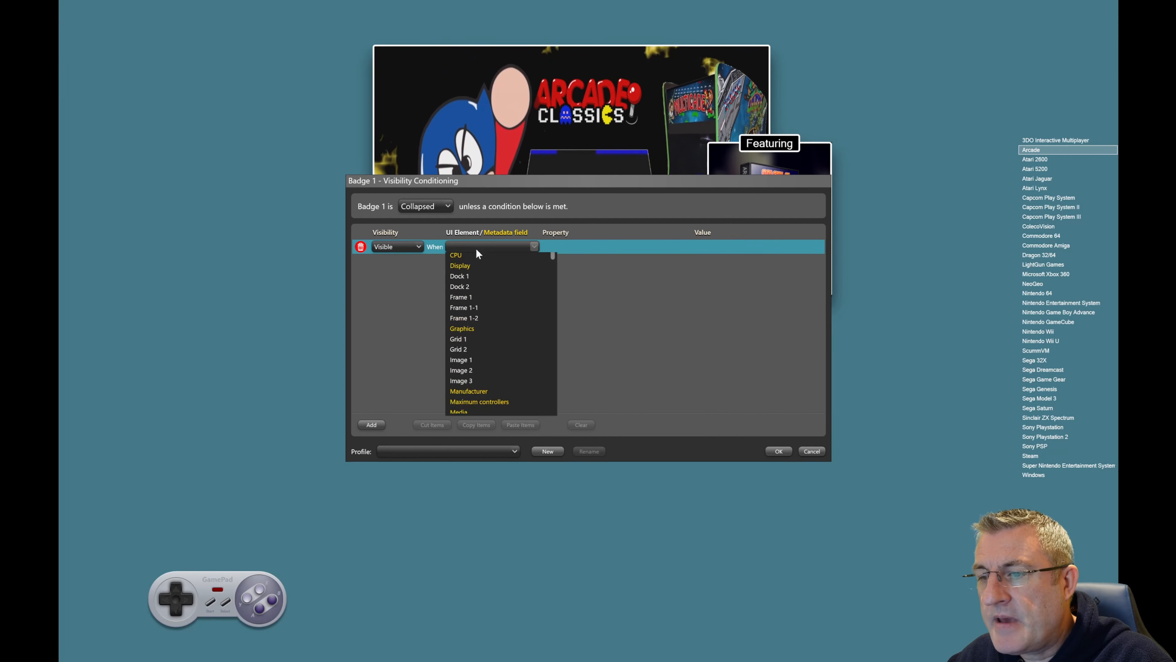
{"action": "left_click", "coordinate": [476, 260]}
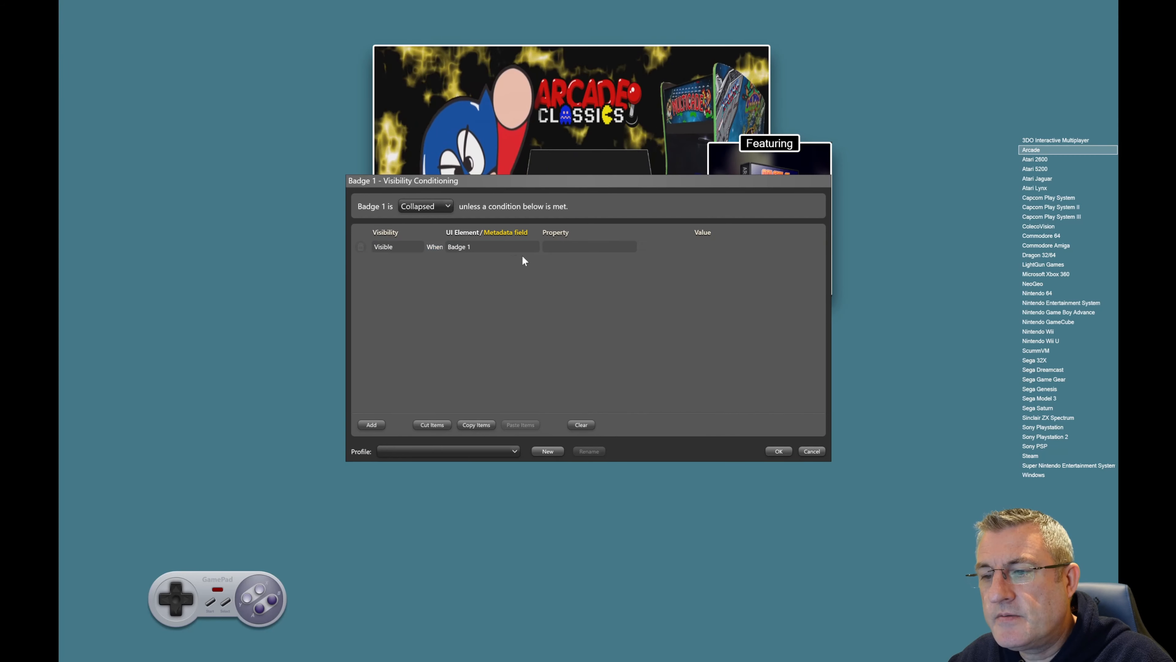
{"action": "left_click", "coordinate": [575, 247]}
{"action": "left_click", "coordinate": [578, 261]}
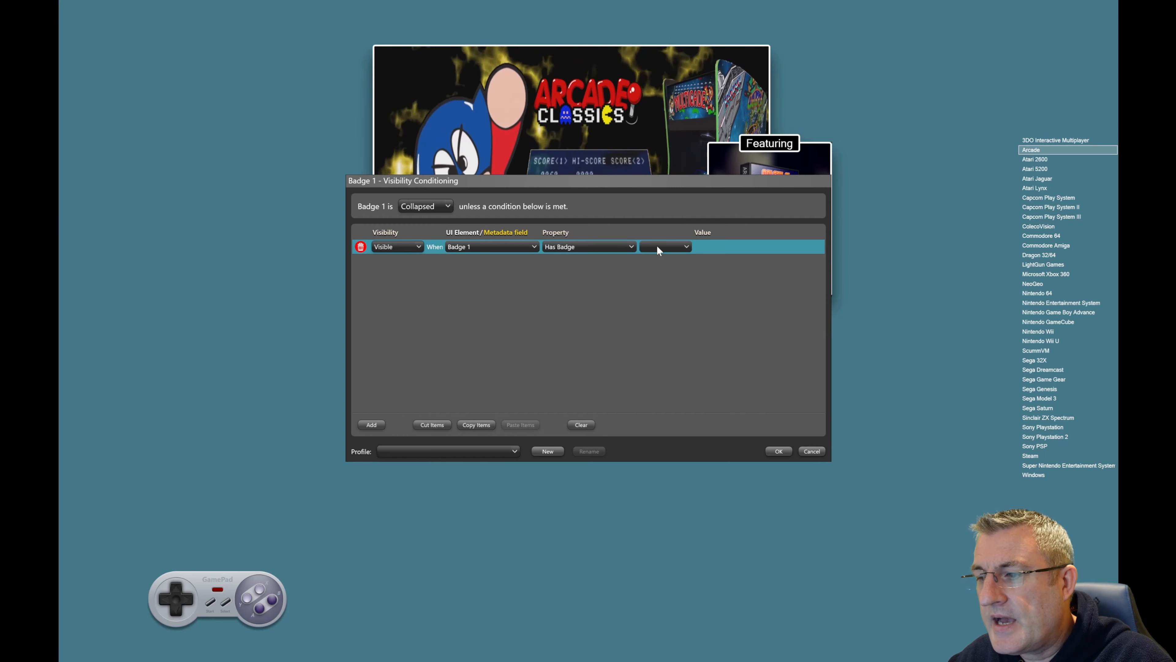
{"action": "left_click", "coordinate": [659, 249]}
{"action": "left_click", "coordinate": [660, 261]}
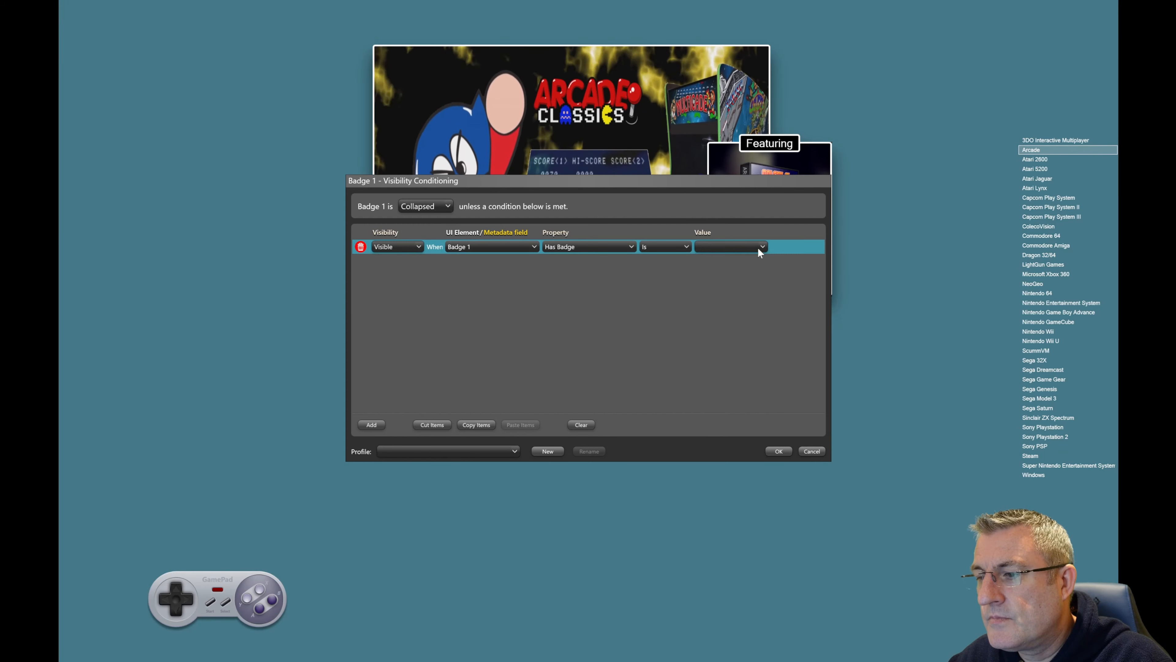
{"action": "left_click", "coordinate": [762, 248]}
{"action": "left_click", "coordinate": [730, 270]}
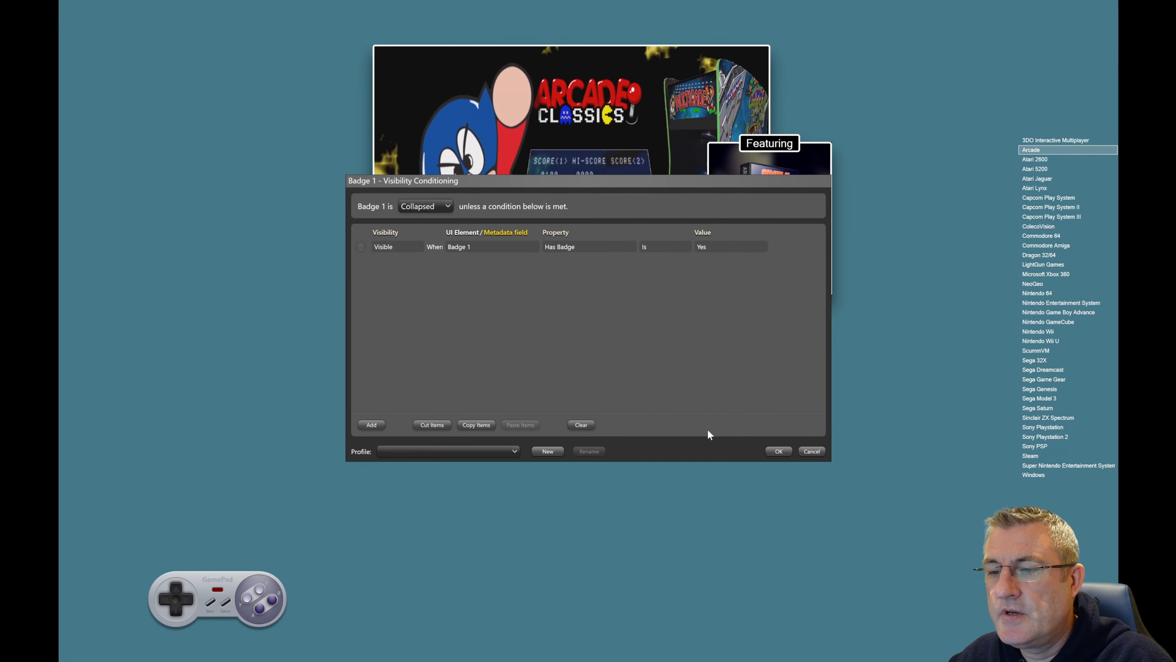
{"action": "left_click", "coordinate": [779, 451]}
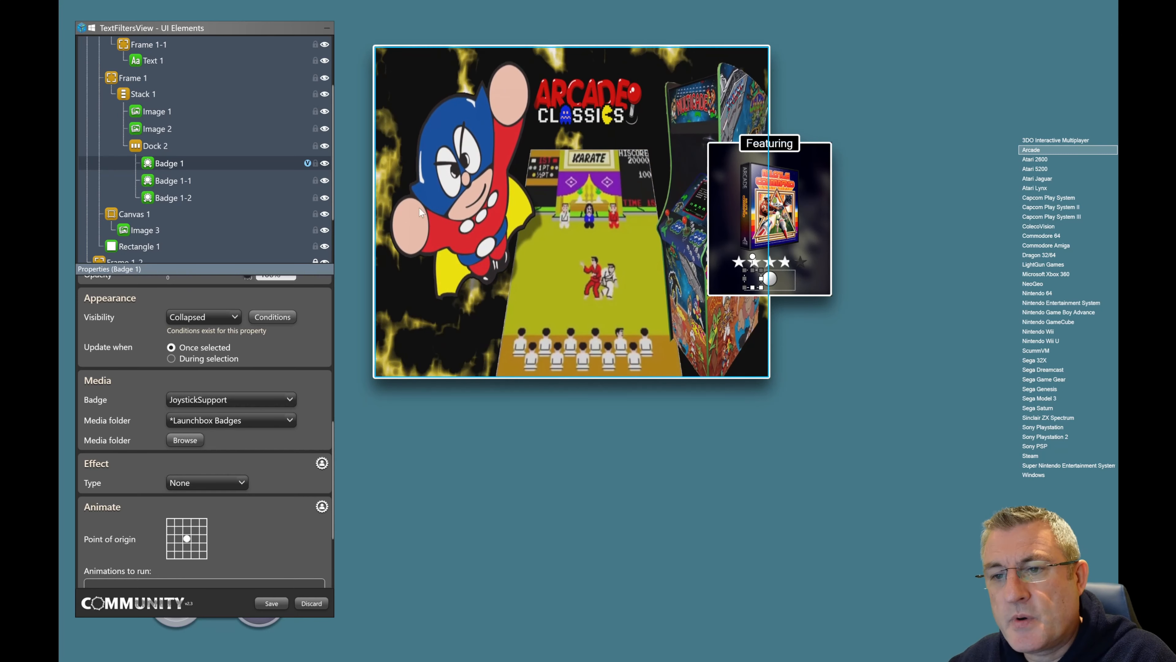
Step: Open the visibility conditions of Badge 1-1 and set its default state to Collapsed
{"action": "left_click", "coordinate": [297, 182]}
{"action": "right_click", "coordinate": [304, 184]}
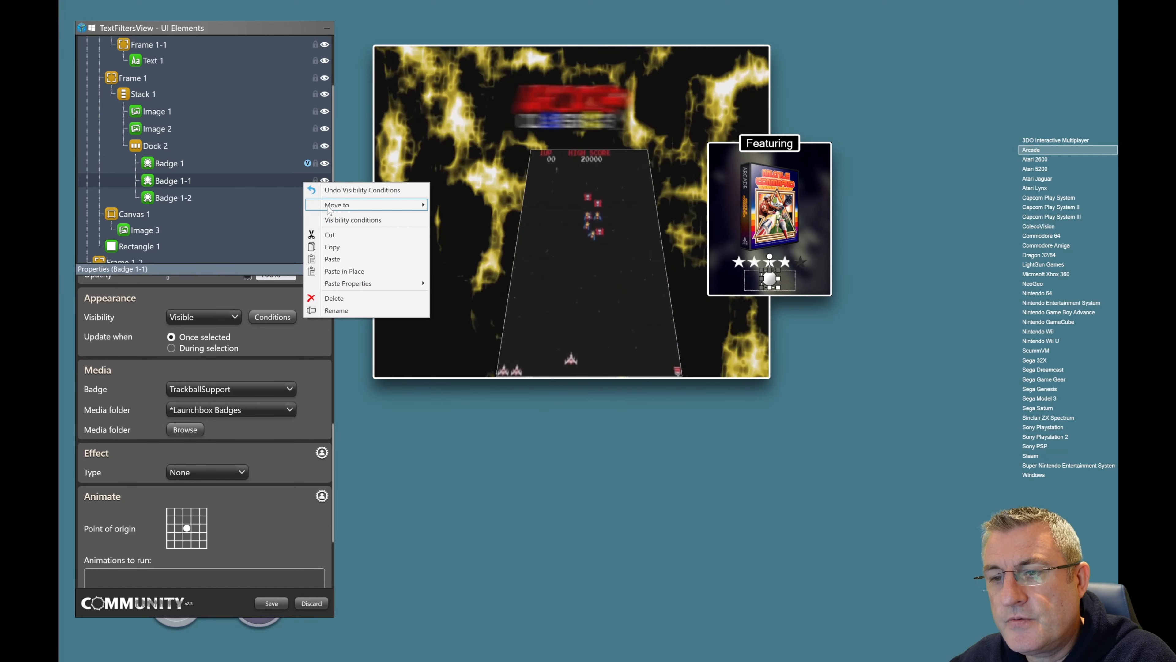
{"action": "left_click", "coordinate": [341, 219]}
{"action": "left_click", "coordinate": [431, 206]}
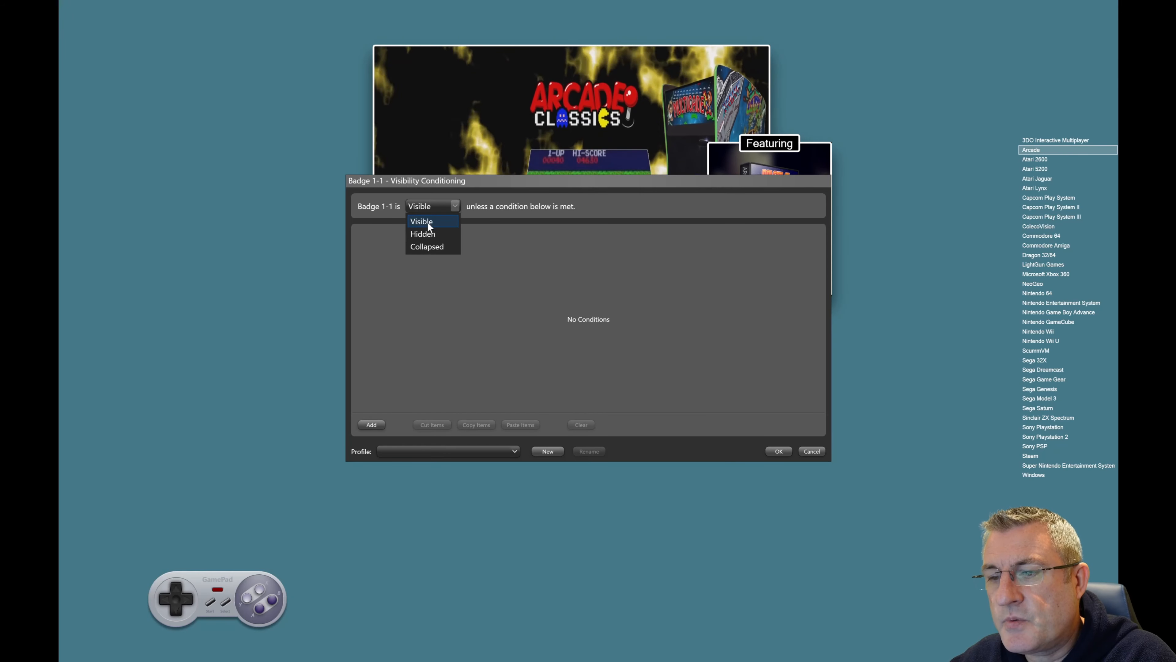
{"action": "left_click", "coordinate": [433, 246]}
Step: Add a condition making Badge 1-1 visible when its own Has Badge property is Yes, and apply it
{"action": "left_click", "coordinate": [371, 424]}
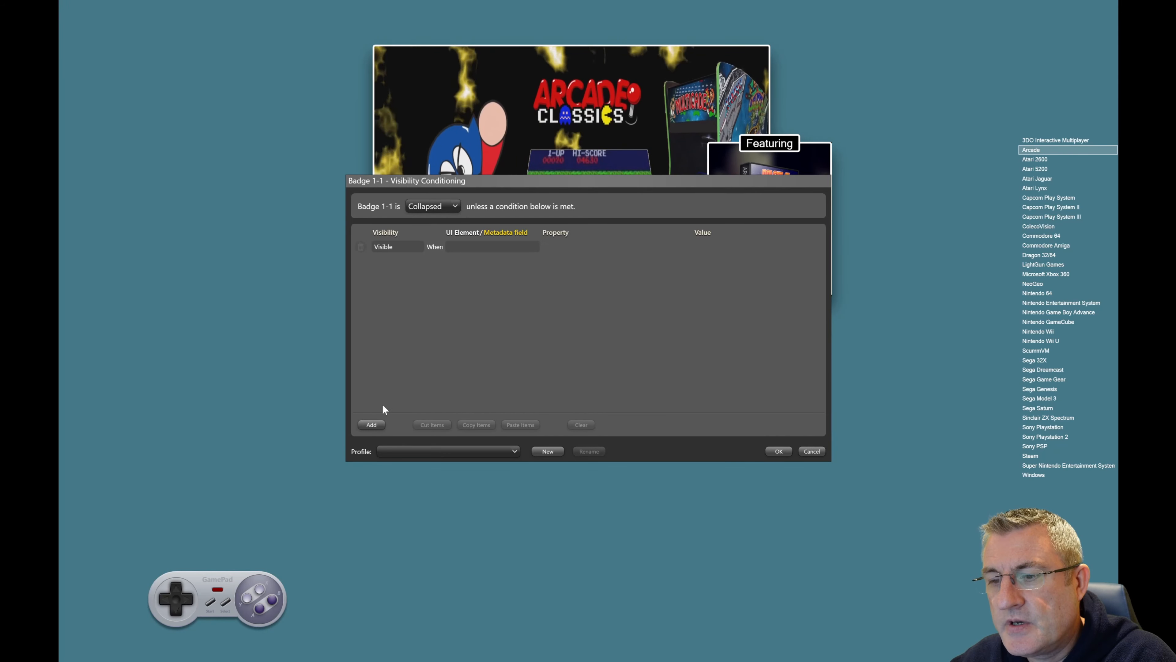
{"action": "left_click", "coordinate": [476, 246]}
{"action": "left_click", "coordinate": [476, 246]}
{"action": "left_click", "coordinate": [487, 267]}
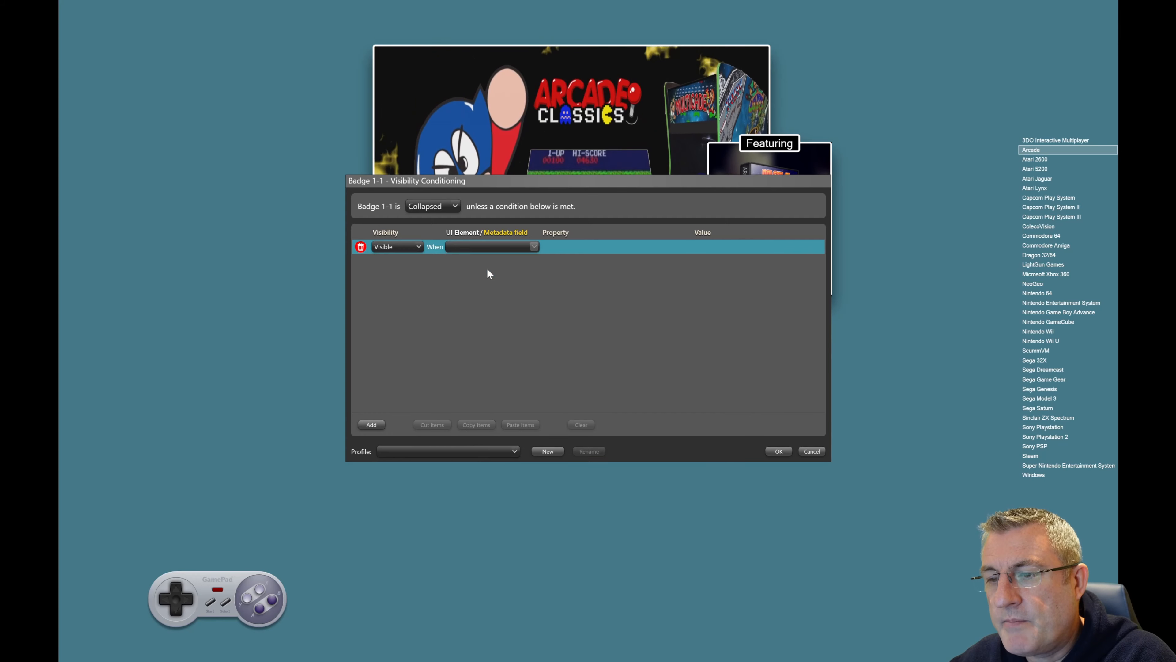
{"action": "left_click", "coordinate": [561, 246]}
{"action": "left_click", "coordinate": [572, 260]}
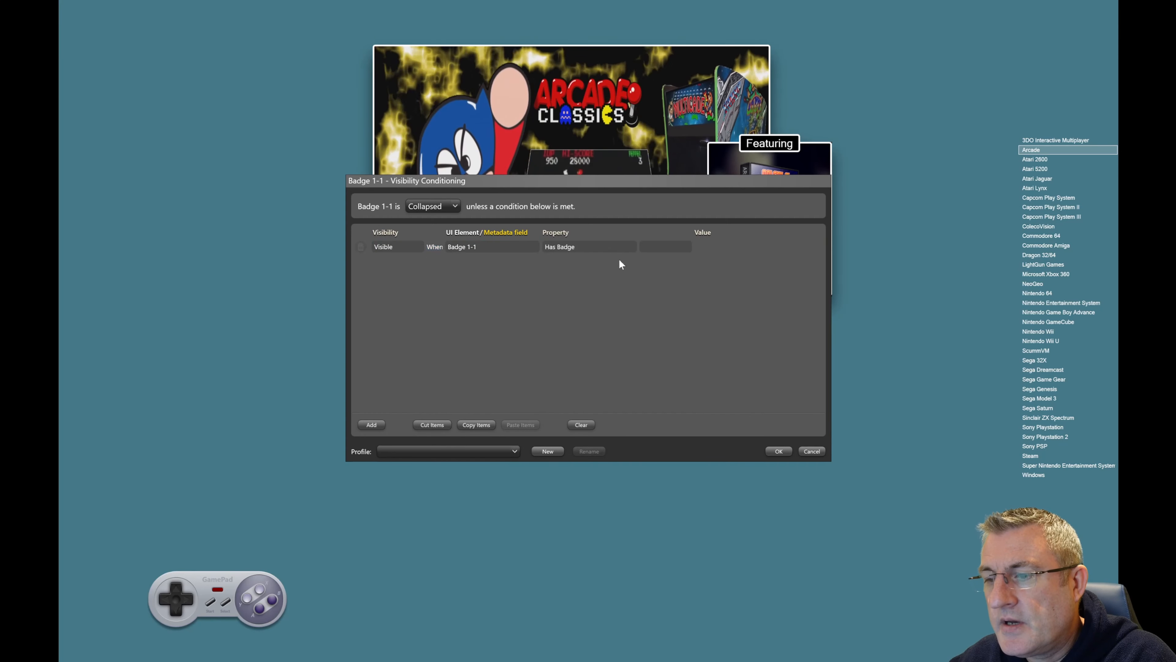
{"action": "left_click", "coordinate": [671, 255]}
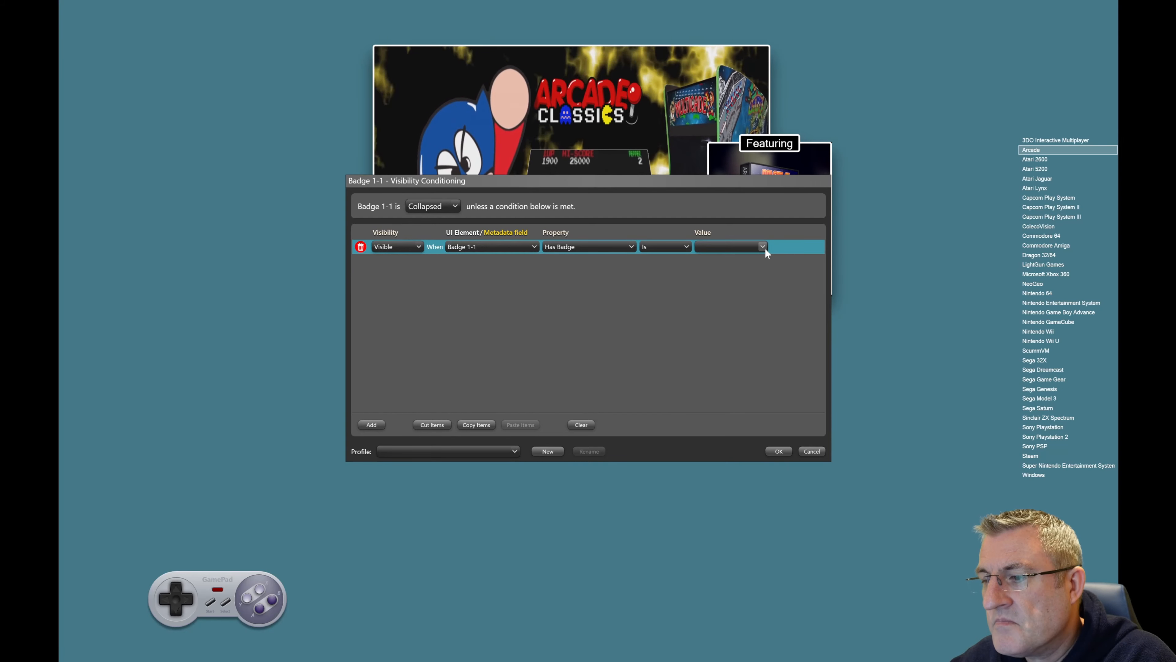
{"action": "left_click", "coordinate": [763, 247]}
{"action": "left_click", "coordinate": [742, 262]}
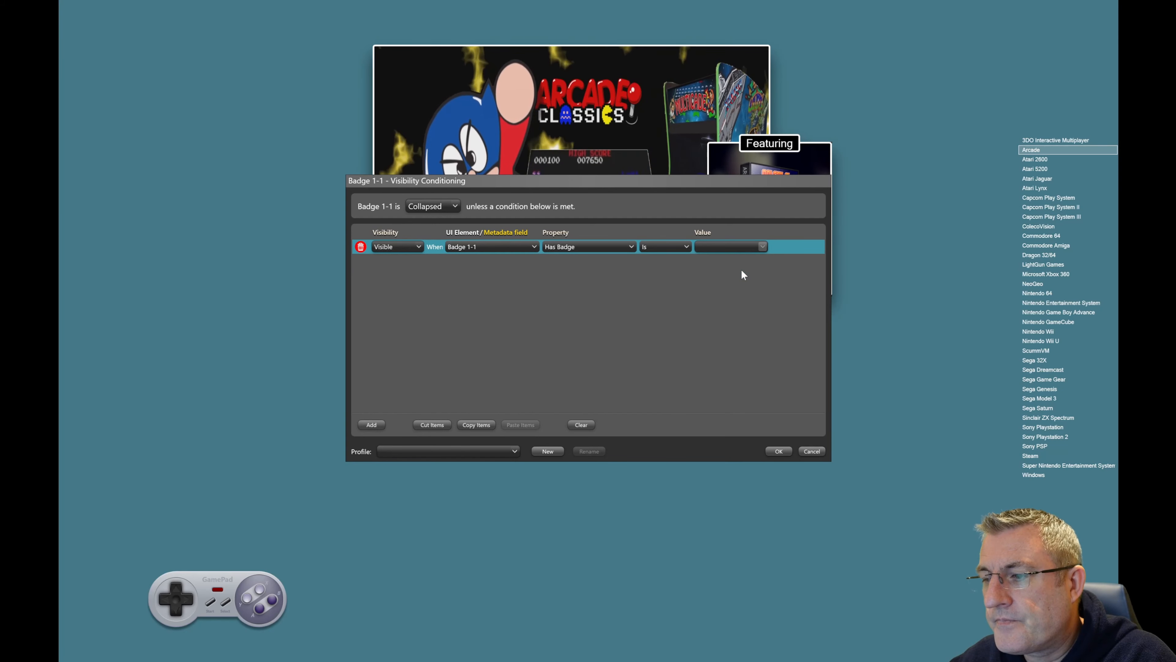
{"action": "left_click", "coordinate": [782, 450]}
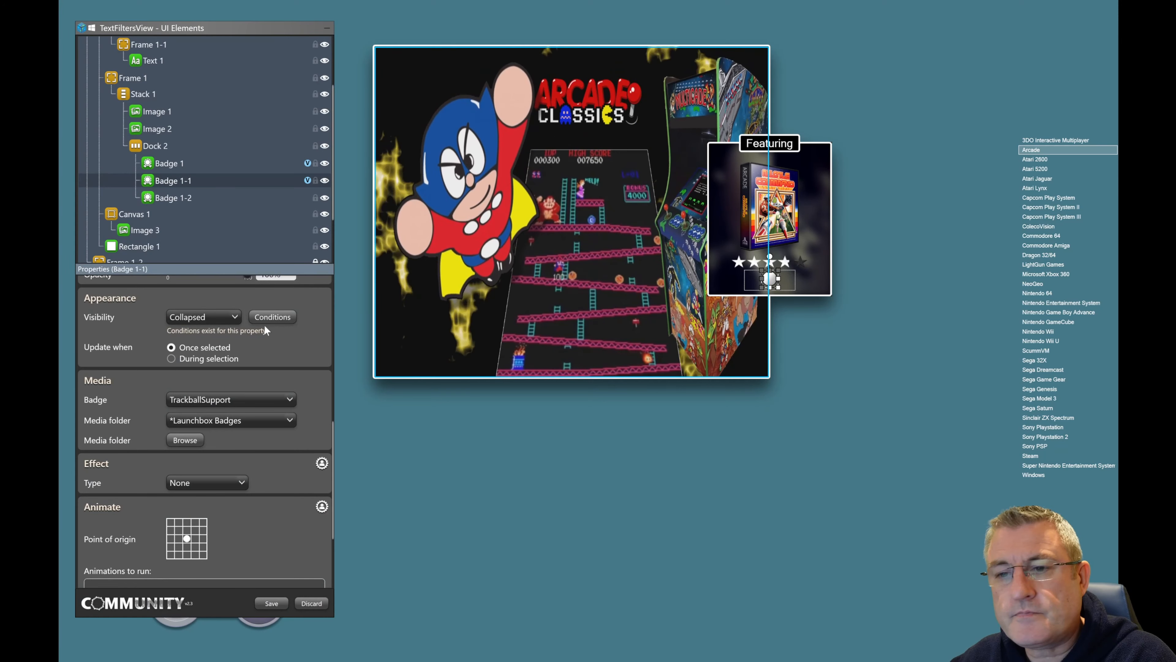
Step: Open the visibility conditions of Badge 1-2 and set its default state to Collapsed
{"action": "left_click", "coordinate": [181, 197]}
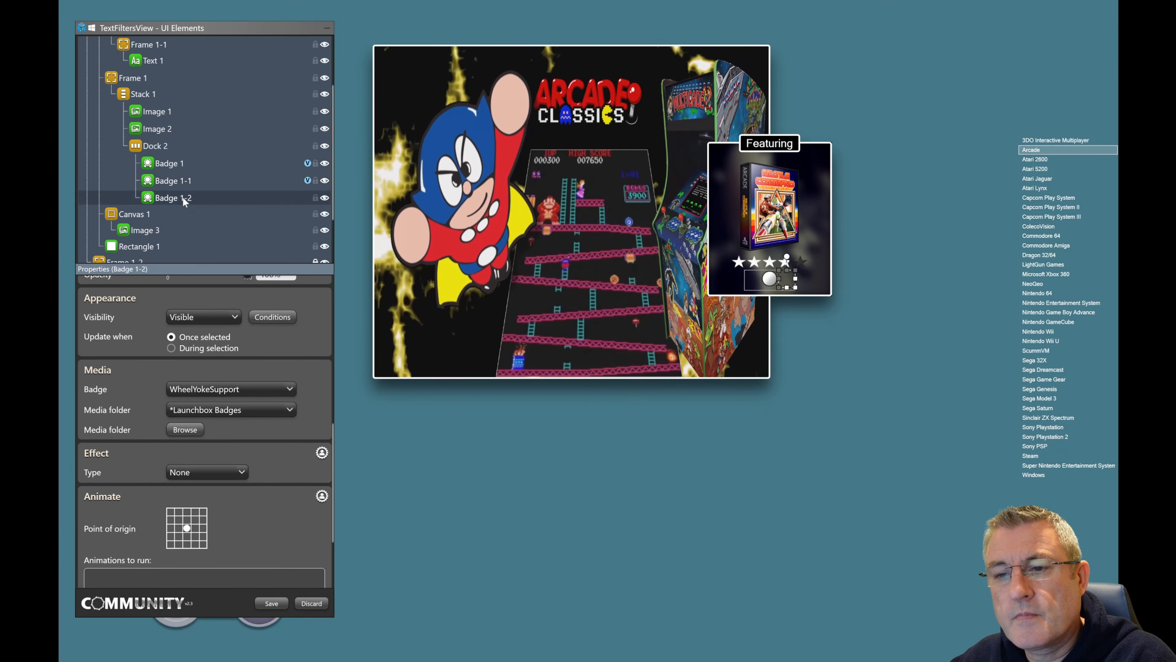
{"action": "left_click", "coordinate": [272, 317]}
{"action": "left_click", "coordinate": [441, 206]}
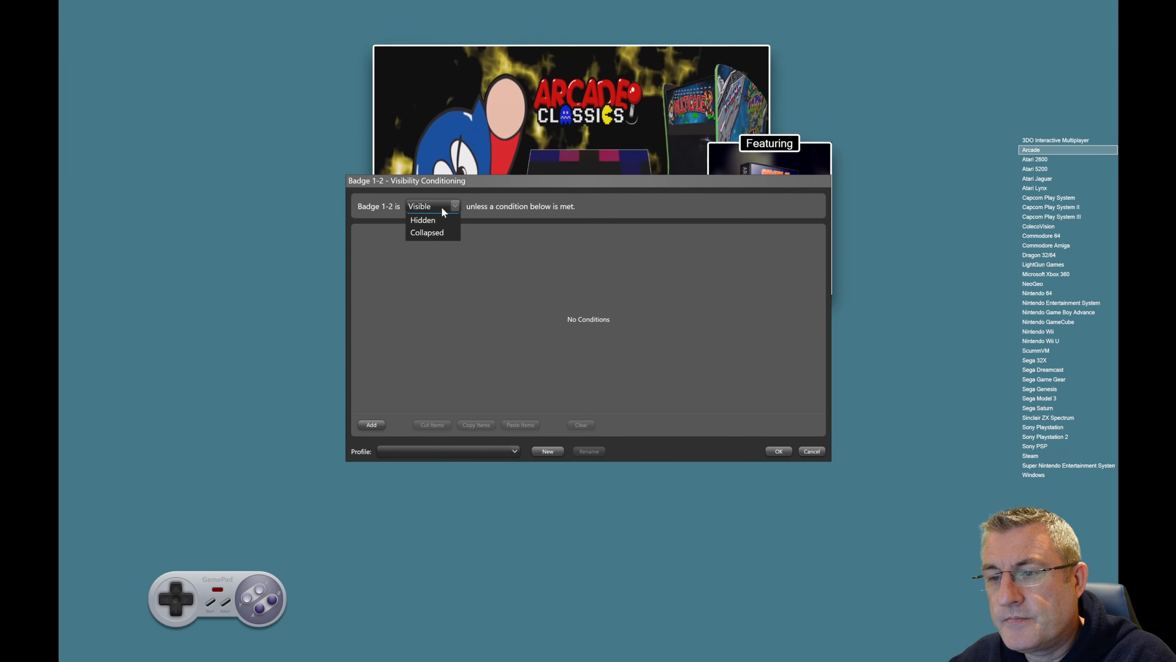
{"action": "left_click", "coordinate": [442, 207]}
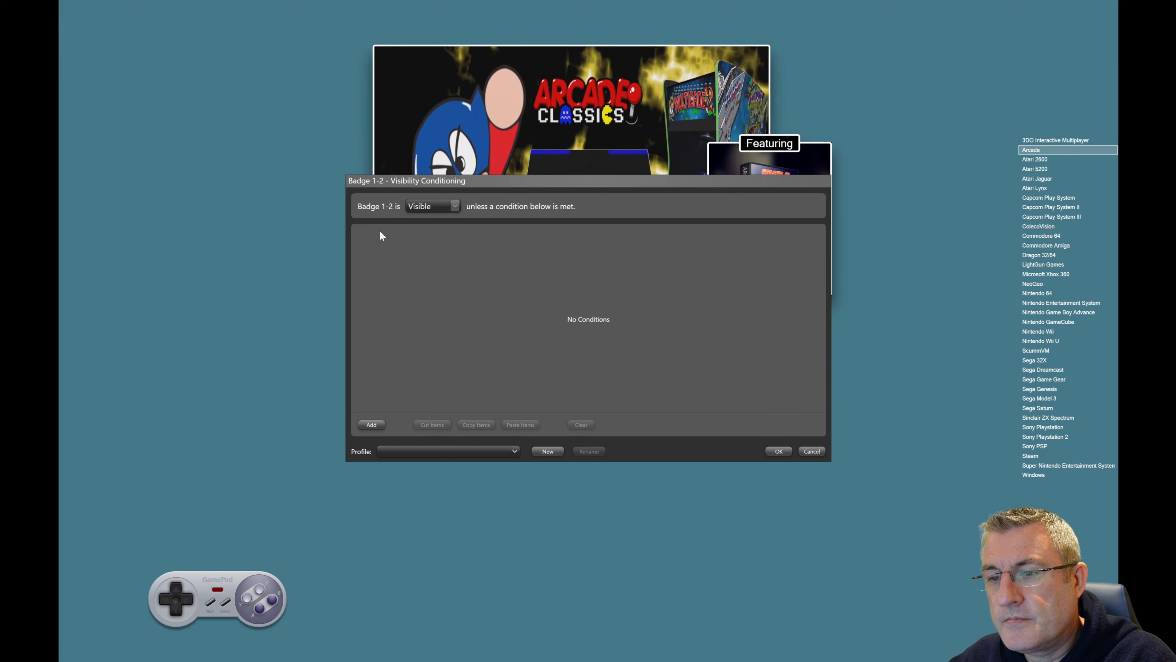
{"action": "left_click", "coordinate": [417, 207]}
{"action": "left_click", "coordinate": [435, 244]}
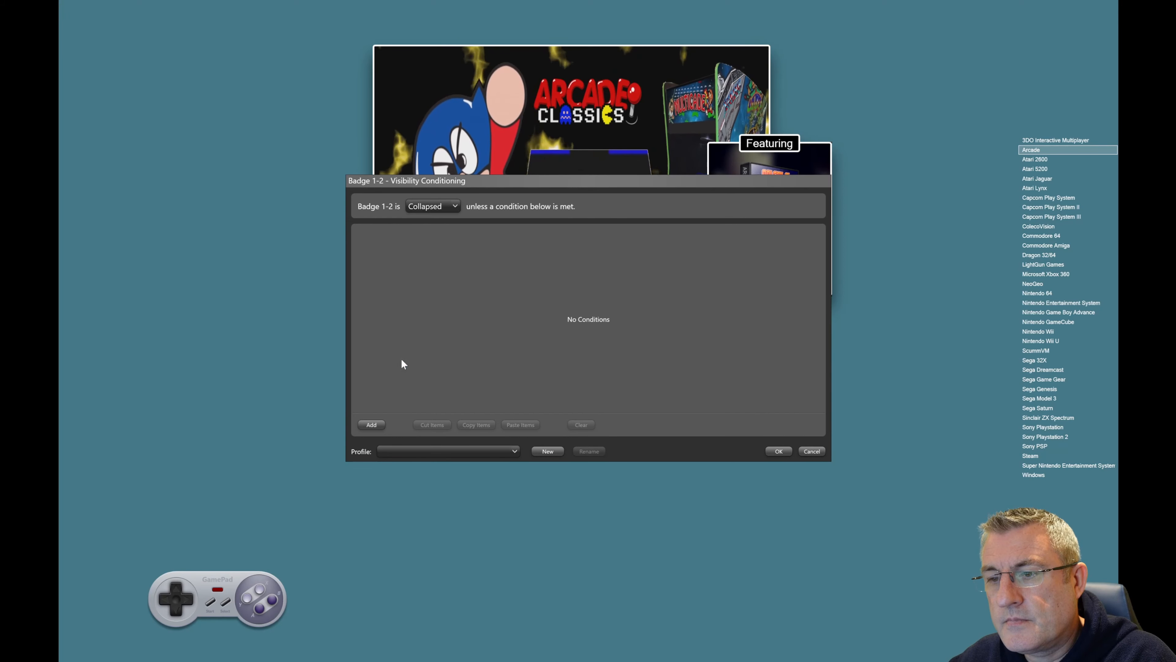
Step: Add a condition making Badge 1-2 visible when its own Has Badge property is Yes, and apply it
{"action": "left_click", "coordinate": [370, 424]}
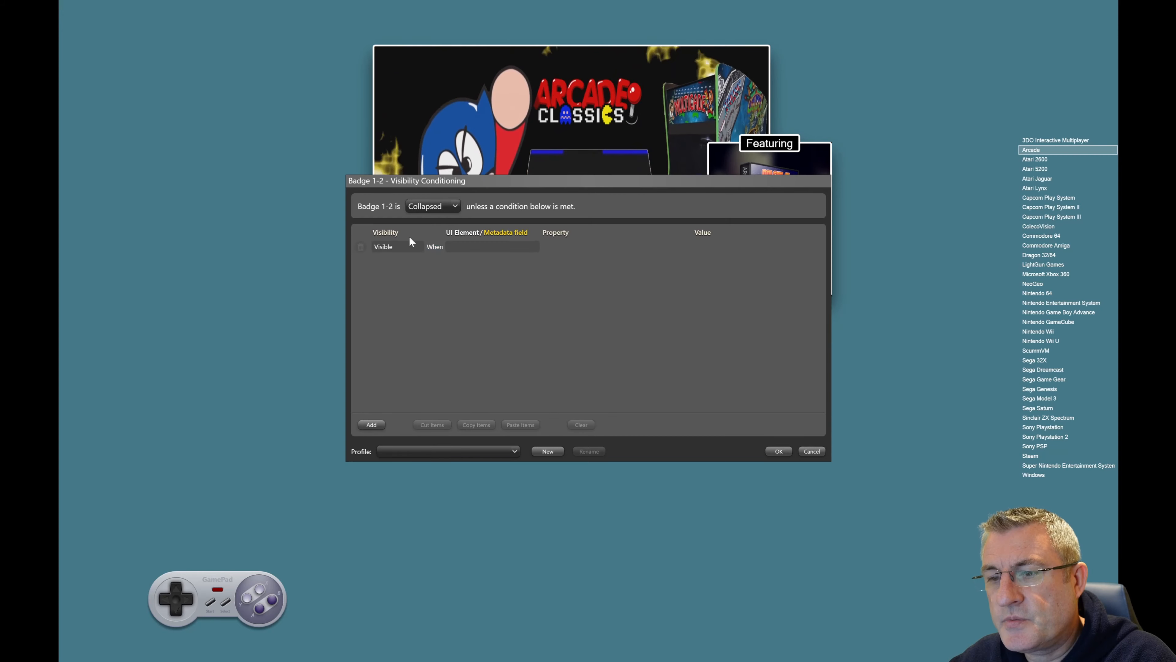
{"action": "left_click", "coordinate": [456, 247]}
{"action": "left_click", "coordinate": [462, 248]}
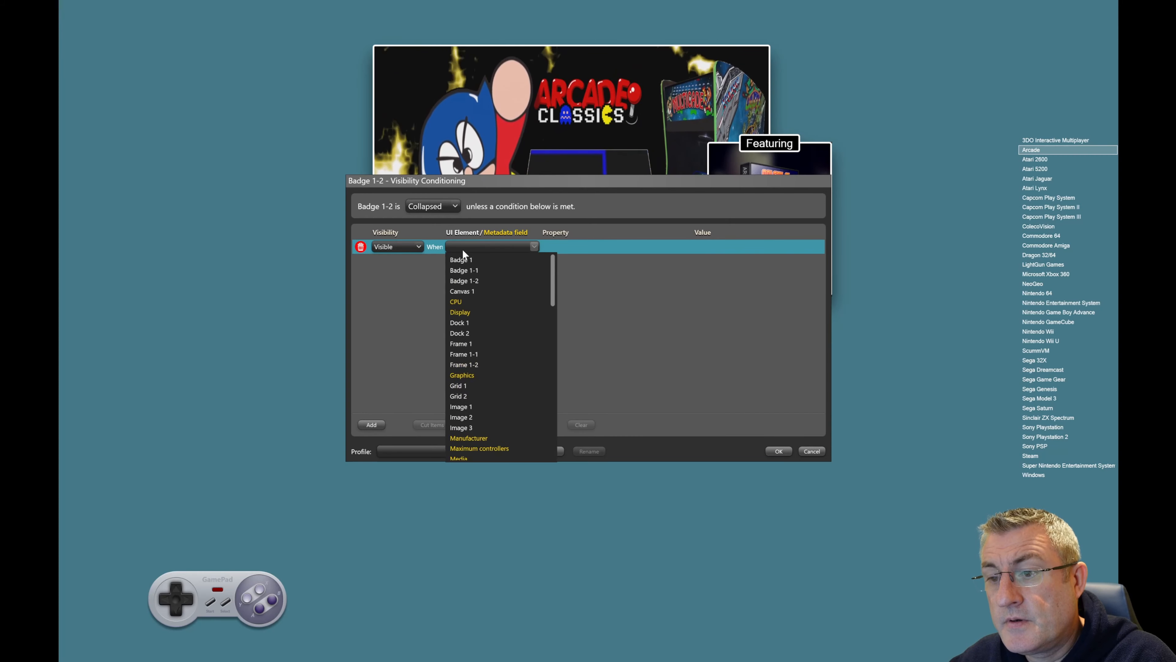
{"action": "left_click", "coordinate": [491, 280]}
{"action": "left_click", "coordinate": [591, 247]}
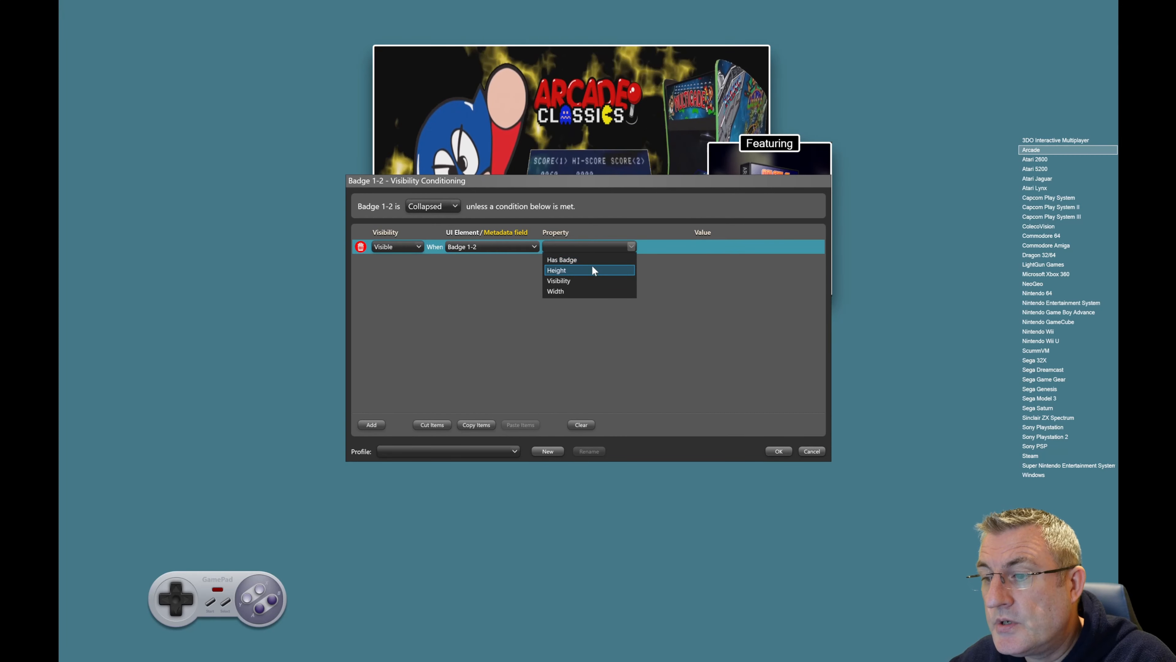
{"action": "left_click", "coordinate": [591, 261]}
{"action": "left_click", "coordinate": [665, 248]}
{"action": "left_click", "coordinate": [673, 261]}
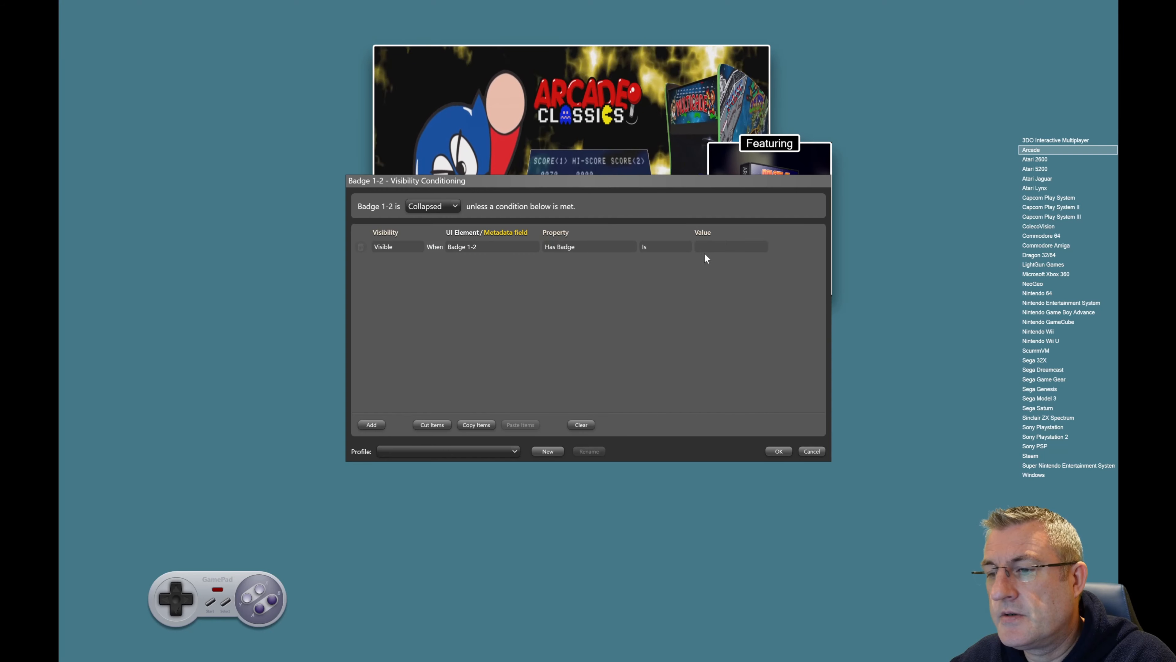
{"action": "left_click", "coordinate": [723, 245]}
{"action": "left_click", "coordinate": [762, 246]}
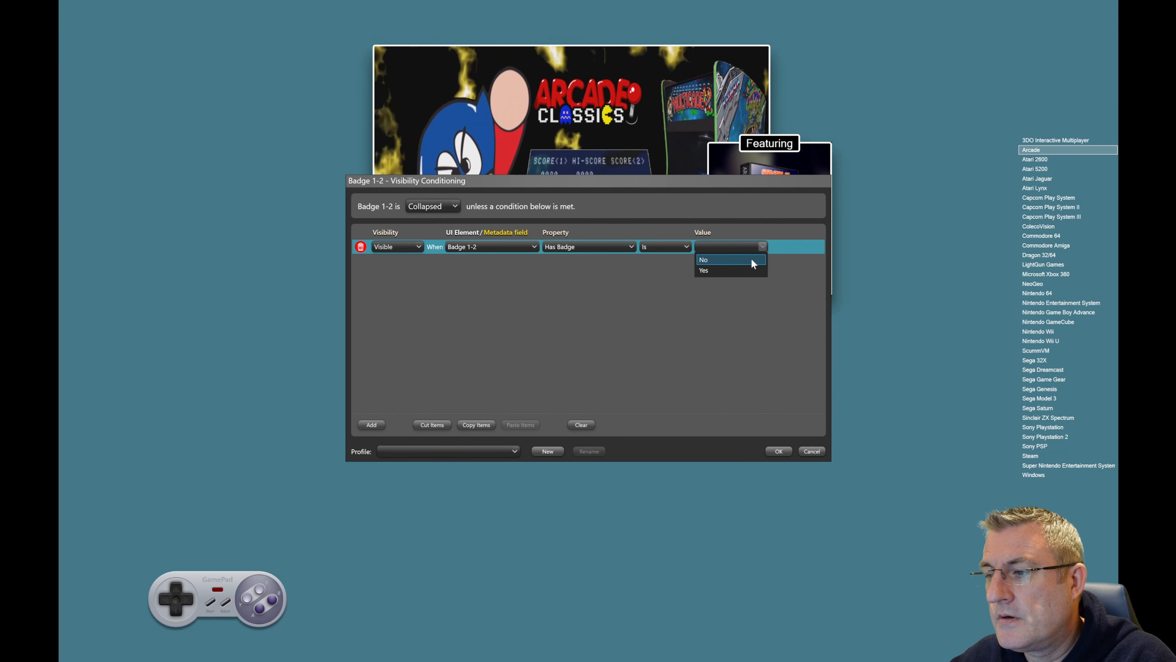
{"action": "left_click", "coordinate": [747, 268]}
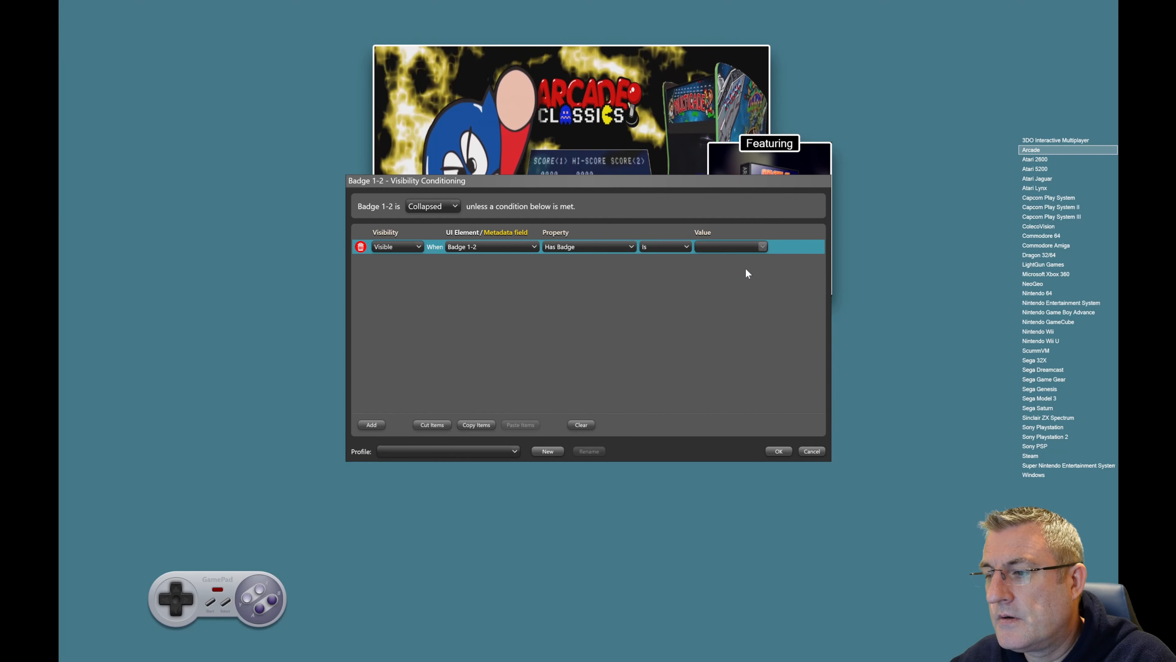
{"action": "left_click", "coordinate": [786, 453]}
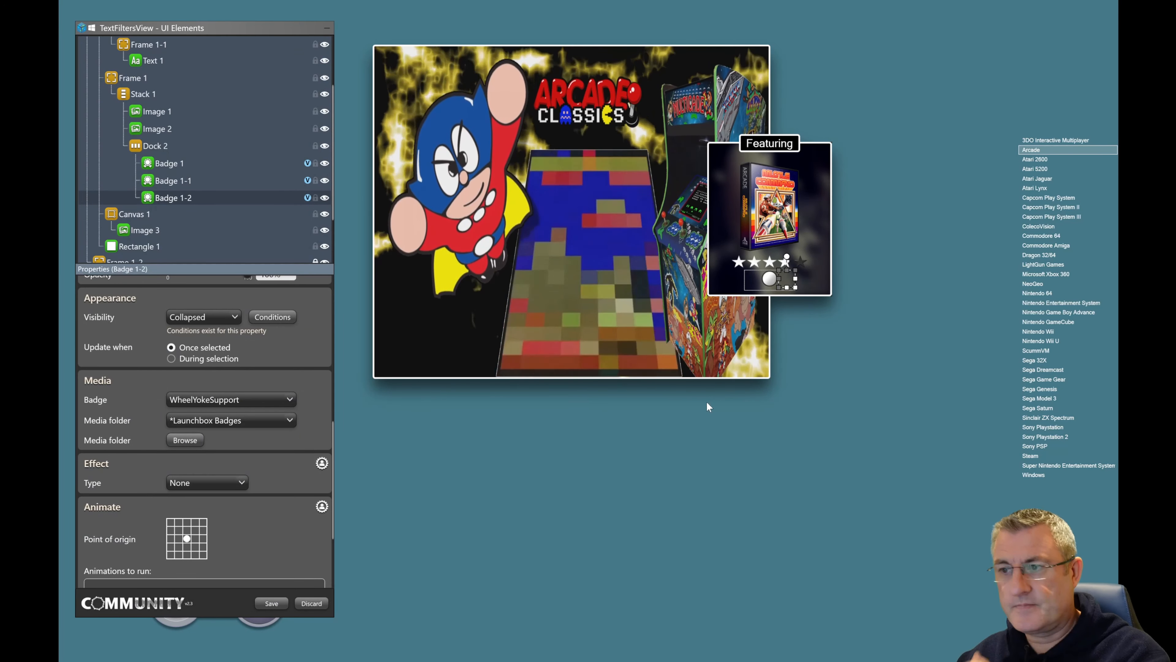
Step: Deselect the badge and move the on-screen gamepad to the empty area below the Featuring box
{"action": "left_click", "coordinate": [705, 431]}
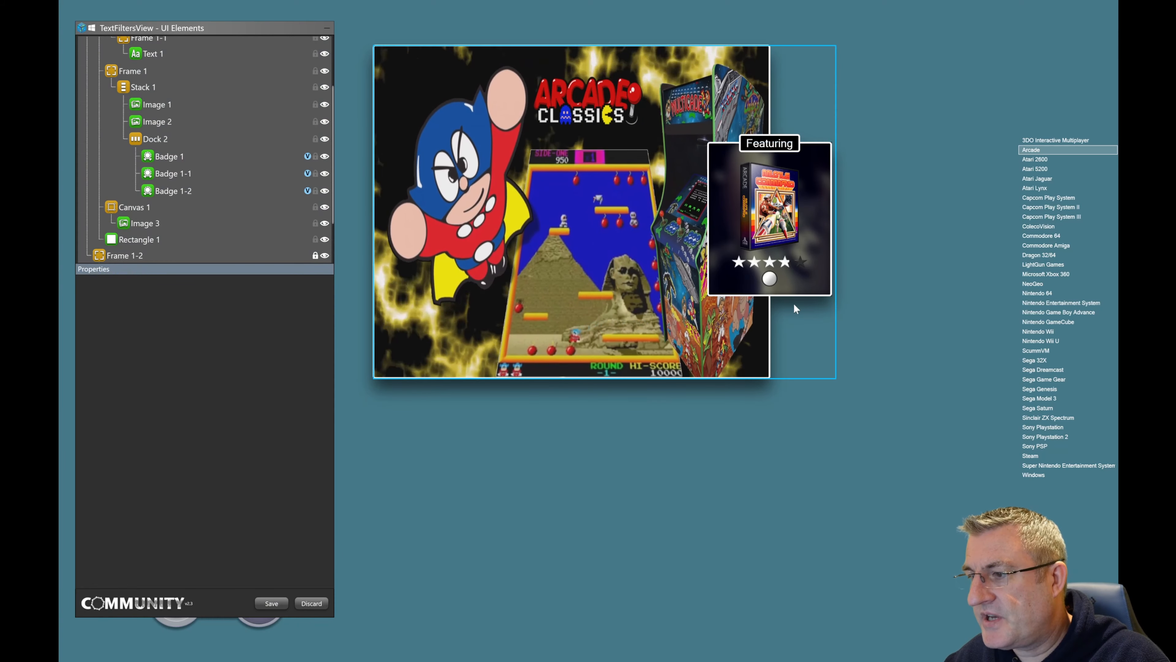
{"action": "left_click", "coordinate": [185, 623]}
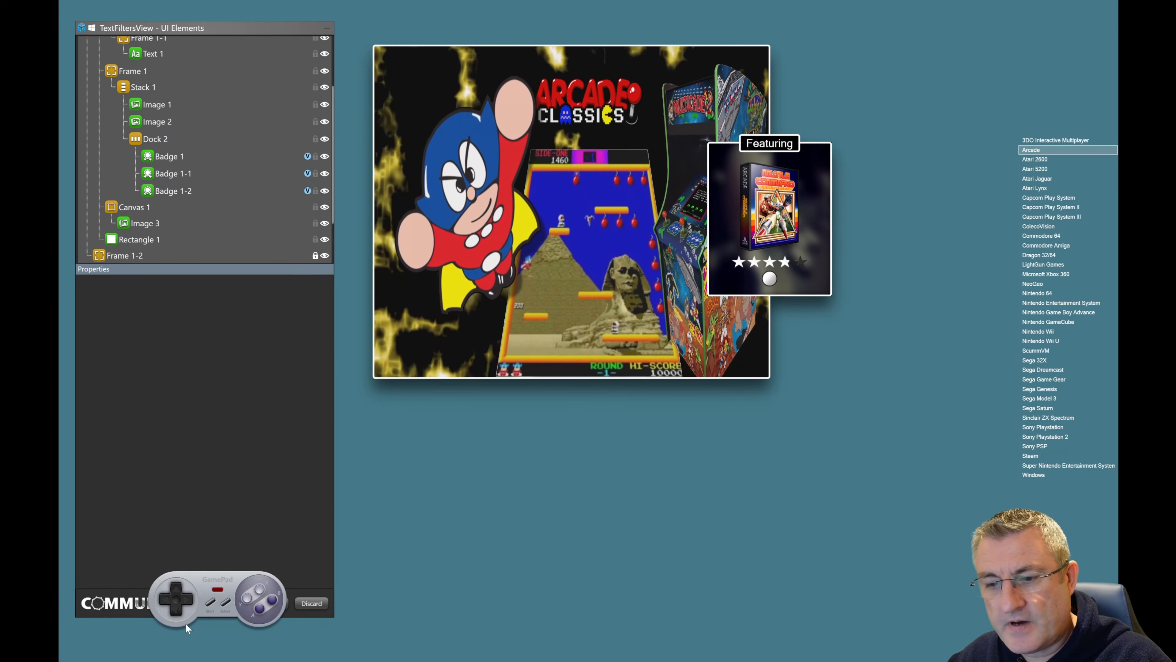
{"action": "left_click_drag", "start_coordinate": [186, 623], "coordinate": [753, 507]}
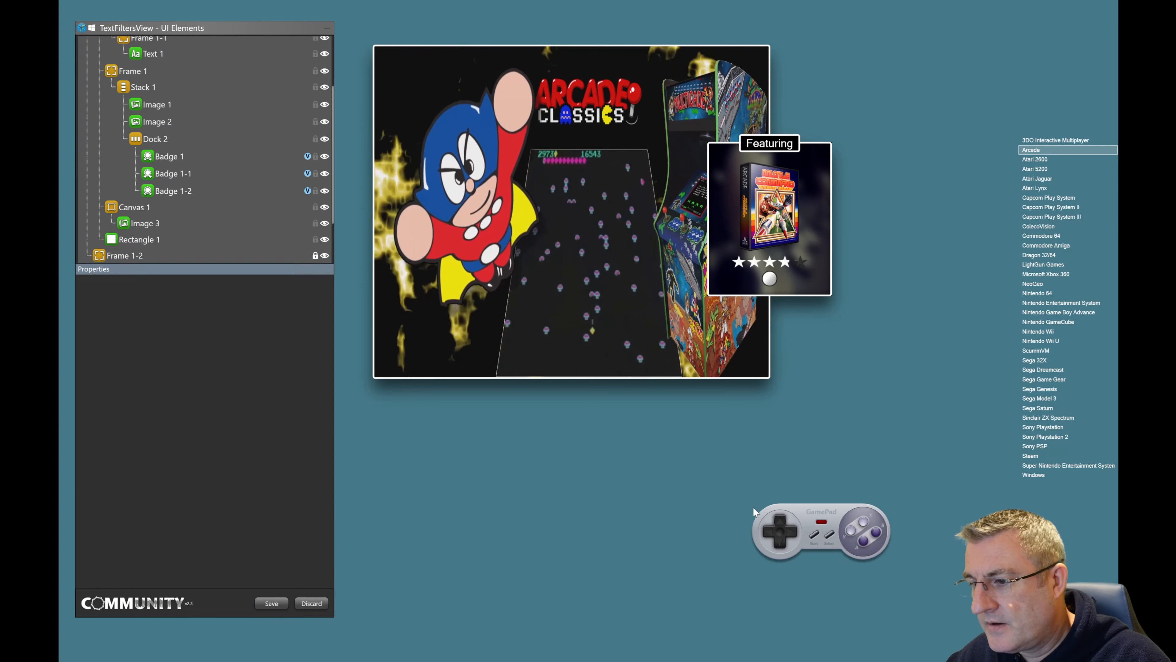
Step: Switch repeatedly between the Arcade and Atari 2600 platforms to check the badges shown for different featured games
{"action": "left_click", "coordinate": [794, 523]}
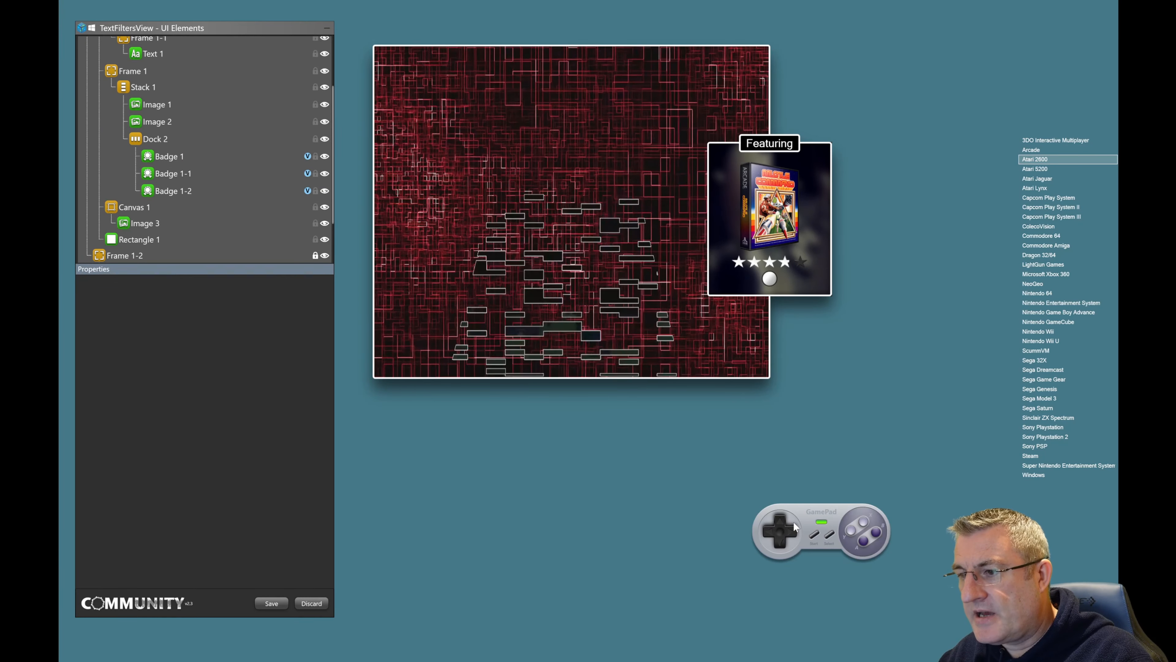
{"action": "key", "text": "Up"}
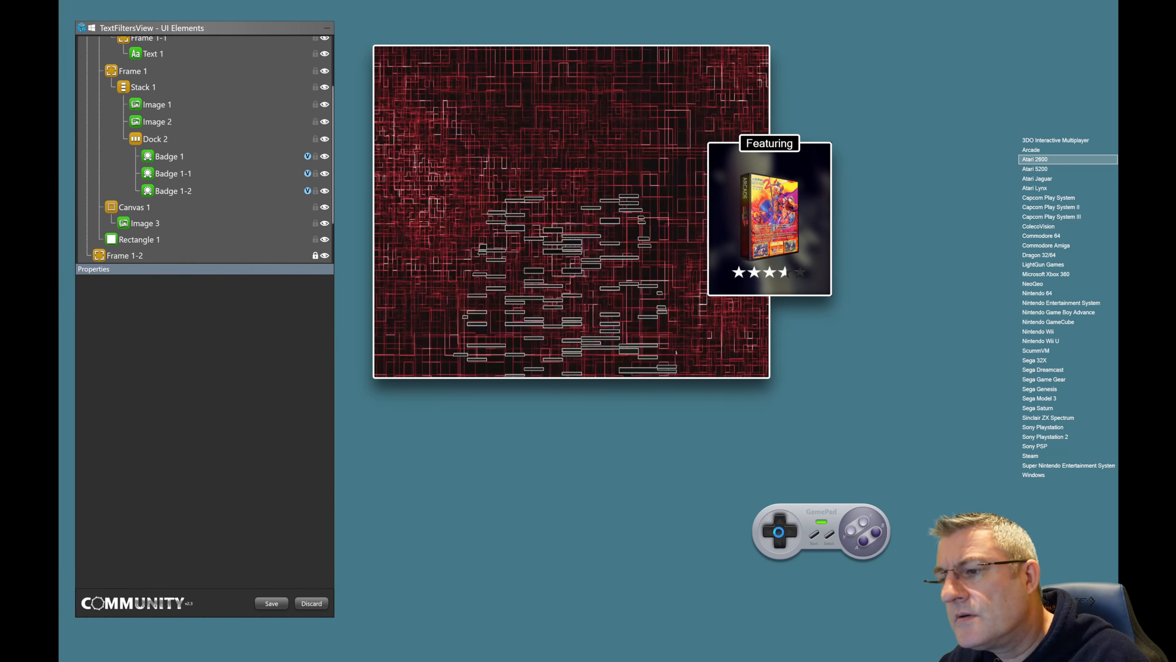
{"action": "key", "text": "Up"}
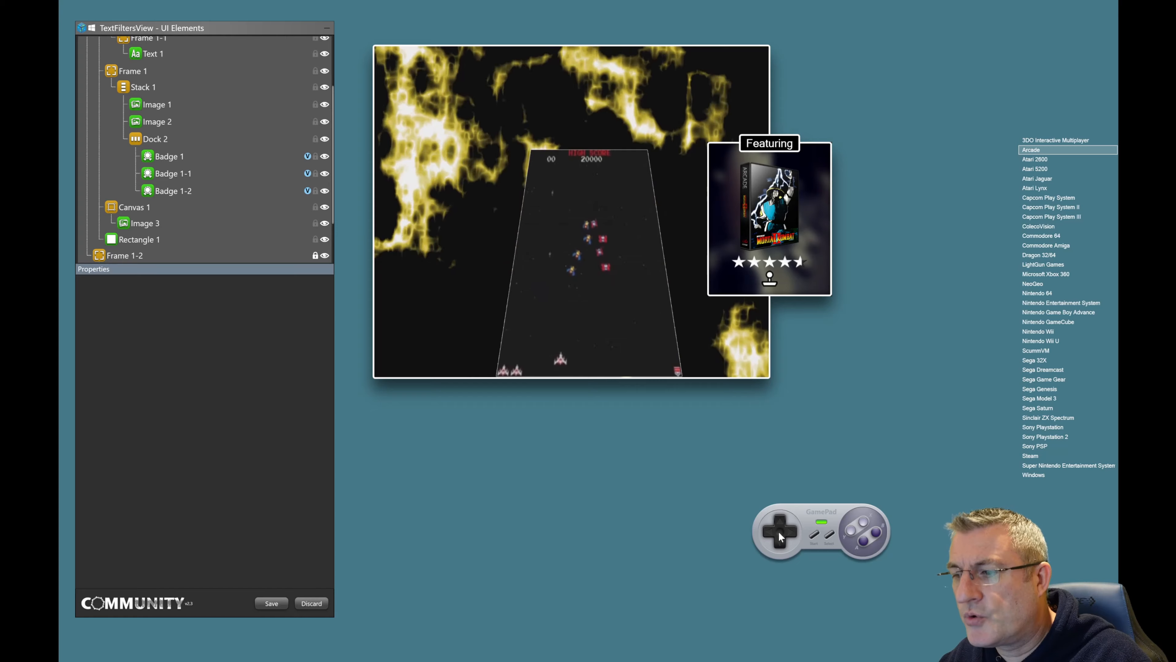
{"action": "key", "text": "Up"}
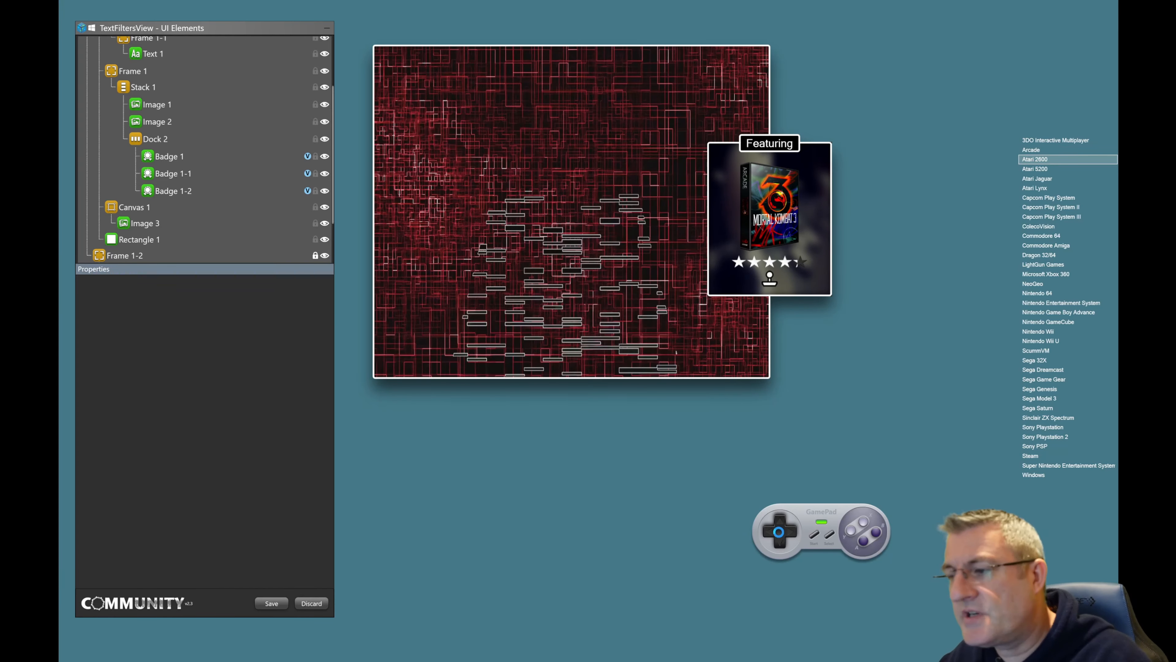
{"action": "key", "text": "Up"}
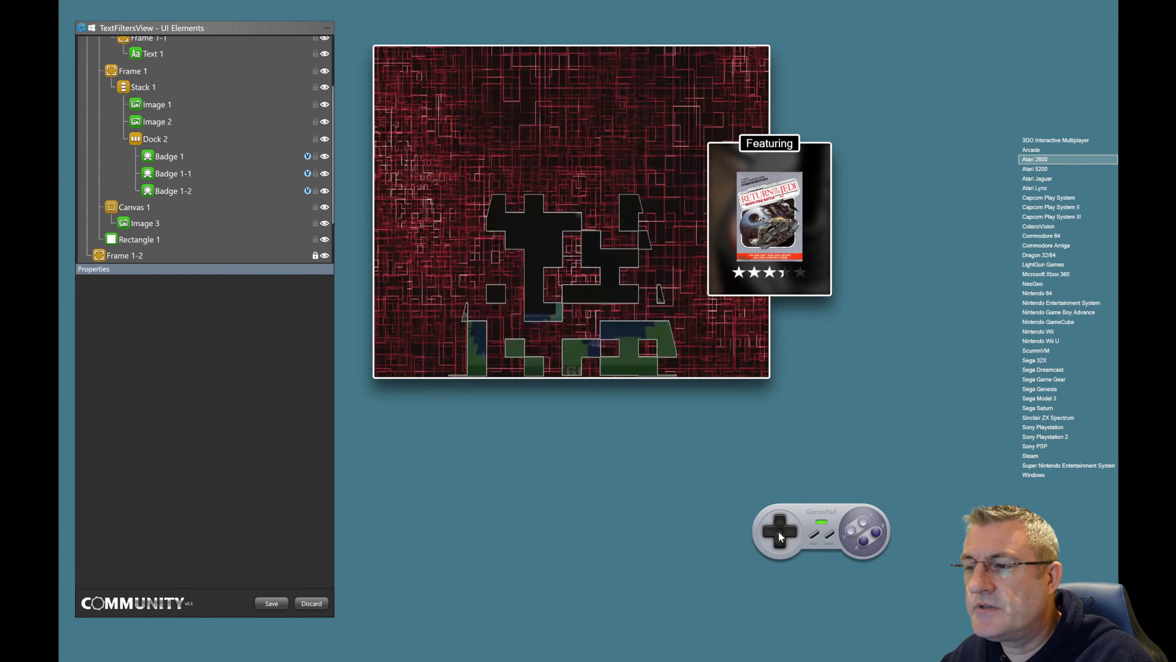
{"action": "key", "text": "Up"}
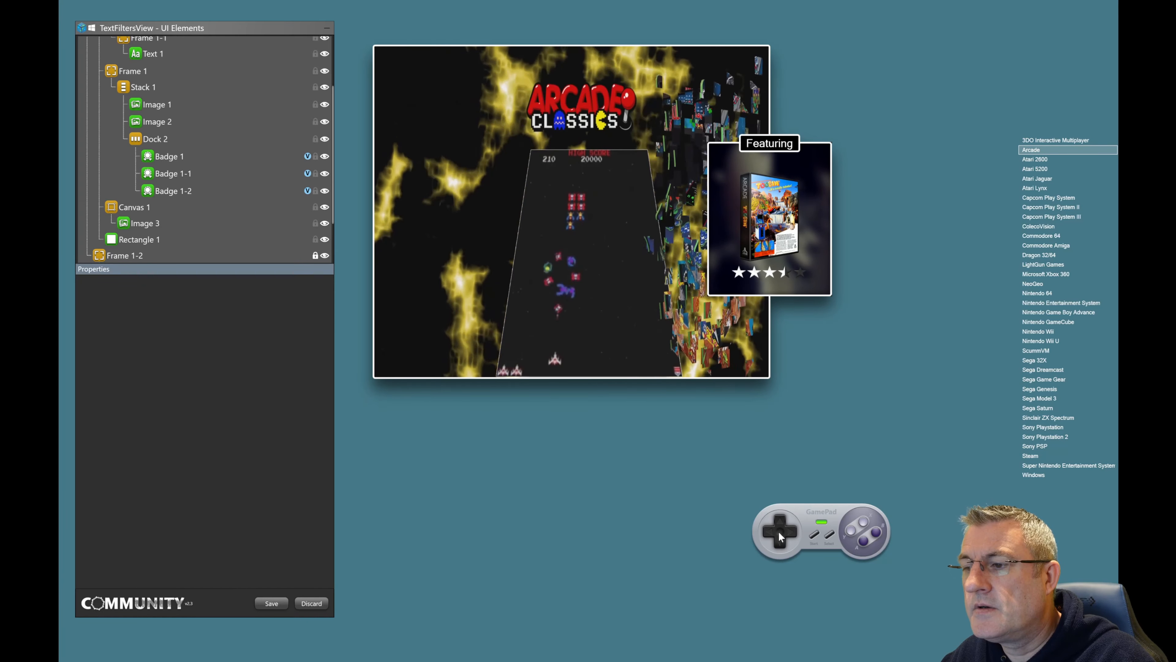
{"action": "key", "text": "Up"}
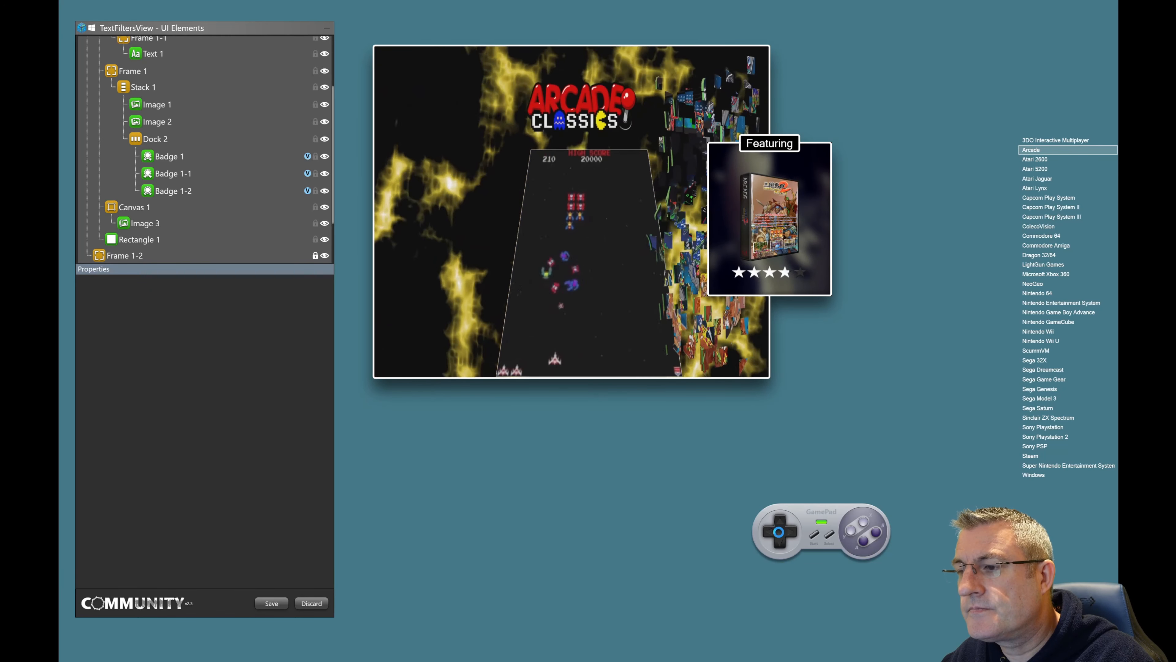
Step: Keep changing the selected platform to check the badges shown in the Featuring box for further games
{"action": "key", "text": "Up"}
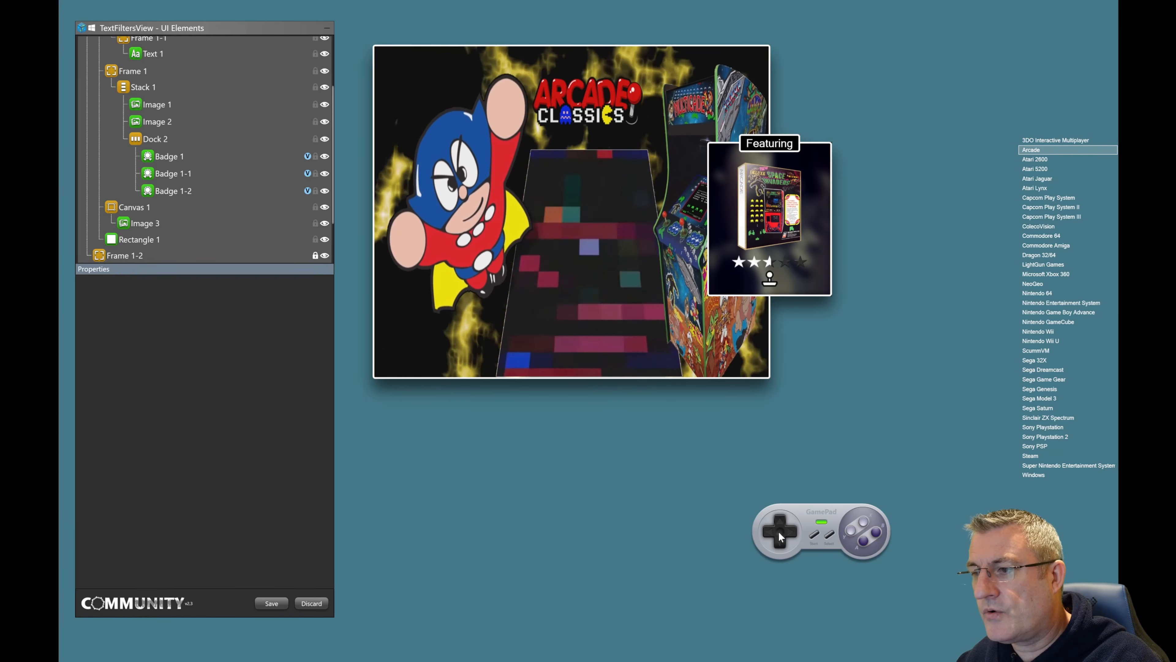
{"action": "key", "text": "Up"}
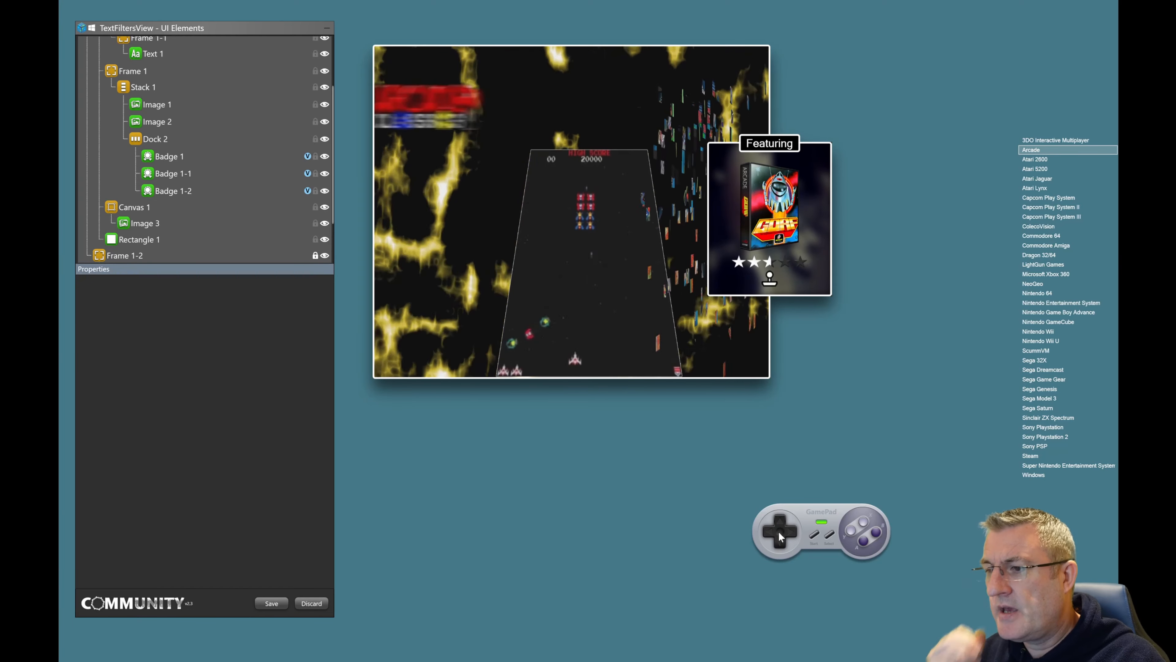
{"action": "key", "text": "Up"}
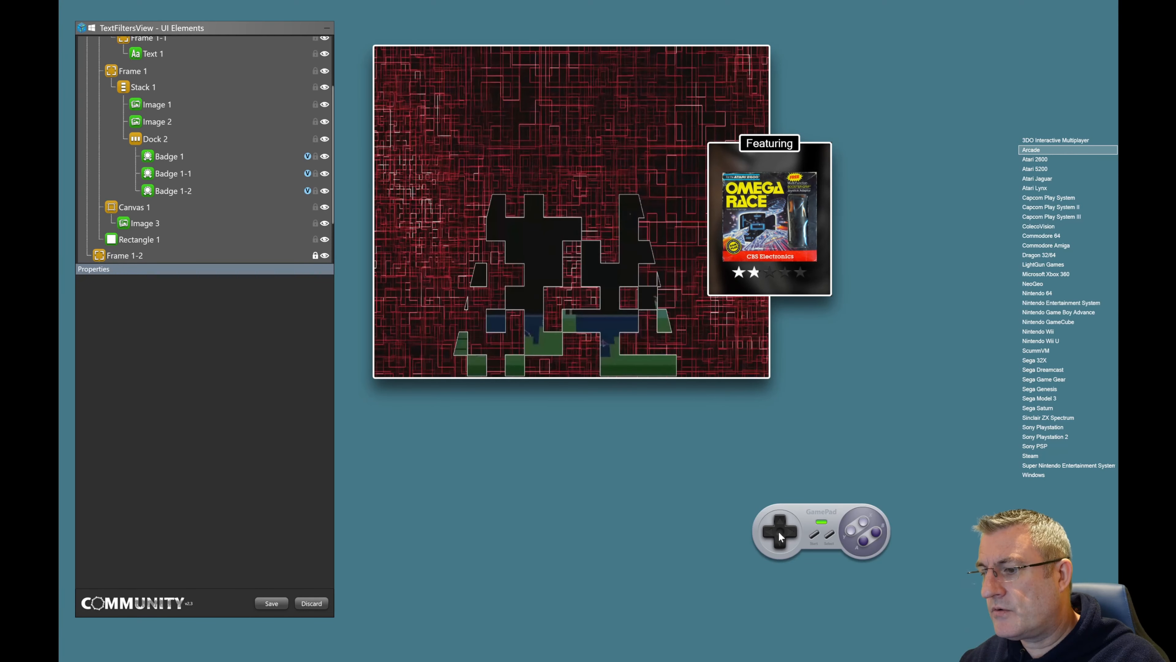
{"action": "key", "text": "Down"}
{"action": "key", "text": "Up"}
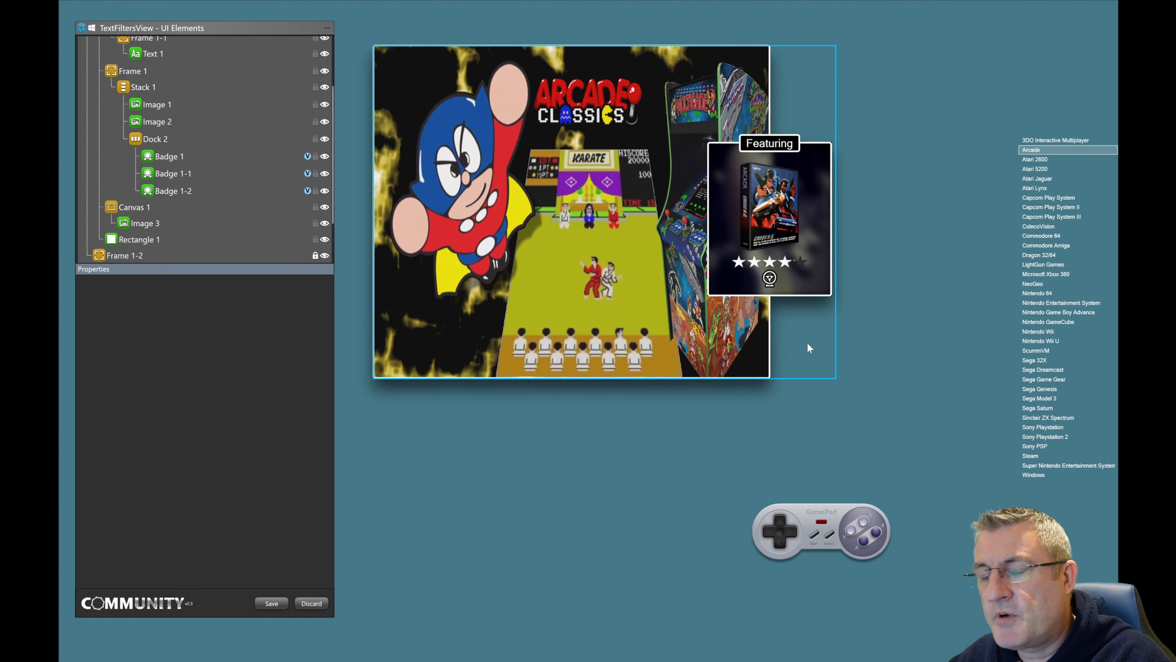
Step: Close the TextFiltersView editor and save its changes
{"action": "left_click", "coordinate": [322, 602]}
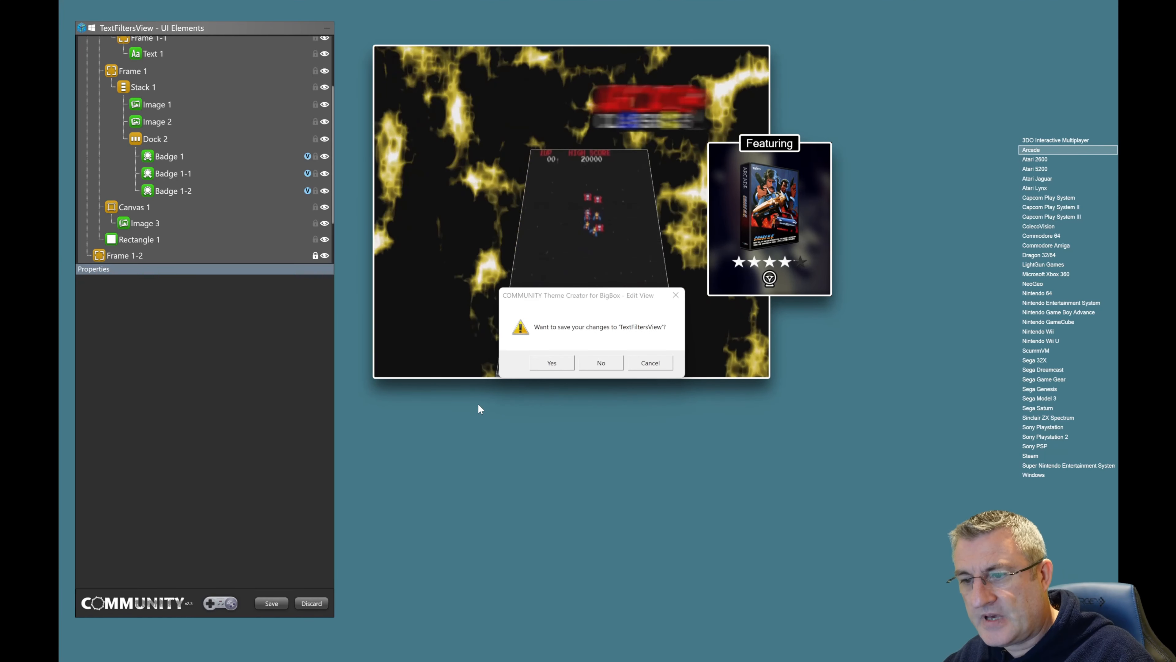
{"action": "left_click", "coordinate": [544, 365]}
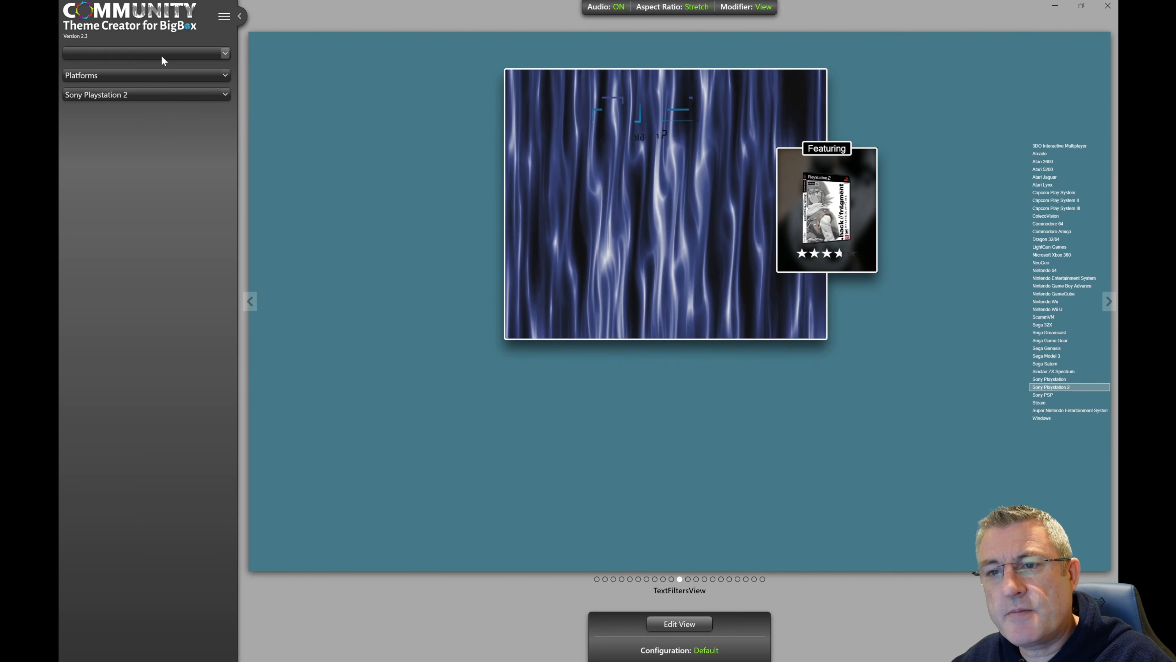
Step: Load the Badge Support theme in place of the New Stuff theme
{"action": "left_click", "coordinate": [161, 53]}
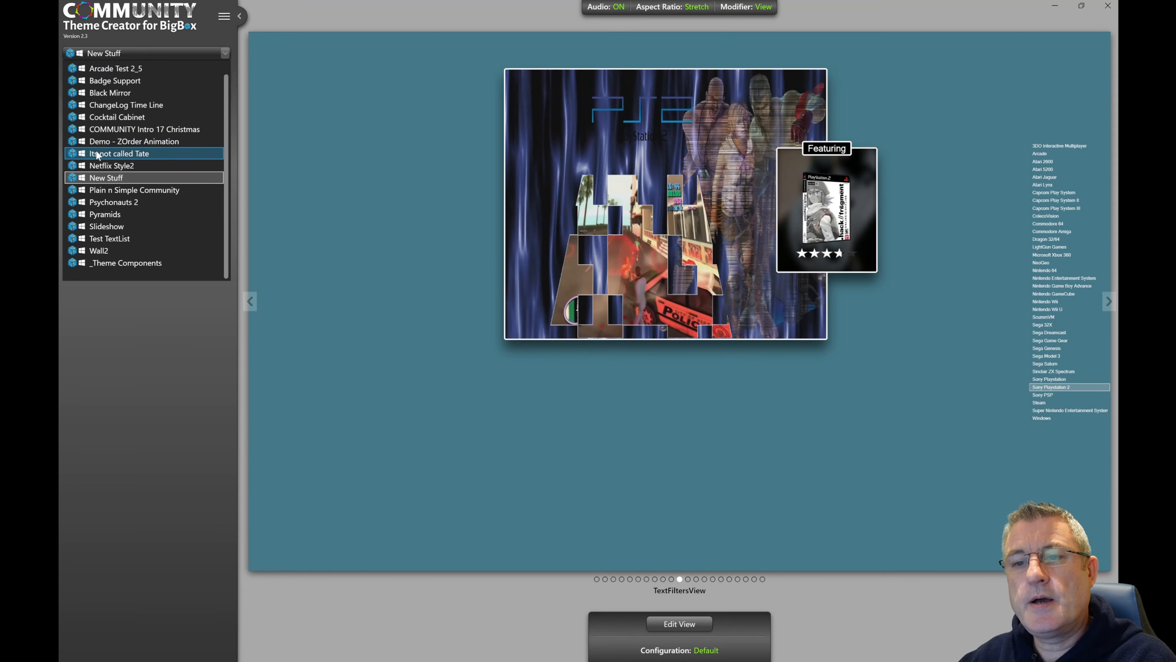
{"action": "scroll", "coordinate": [163, 178], "scroll_direction": "up", "scroll_amount": 1}
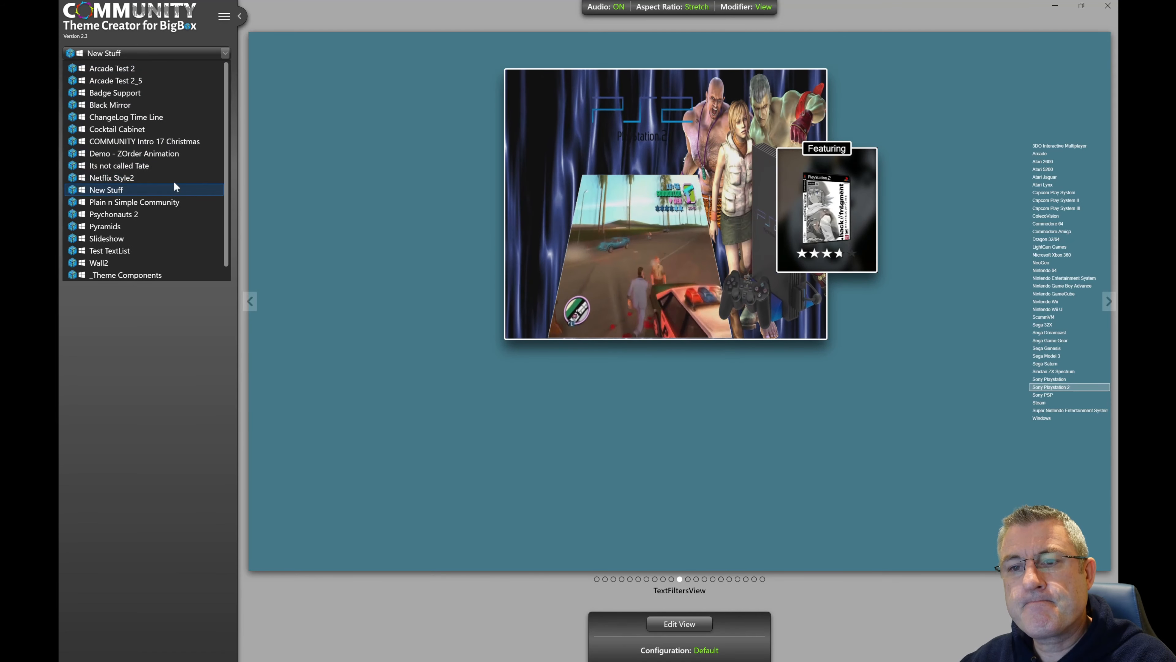
{"action": "left_click", "coordinate": [132, 94]}
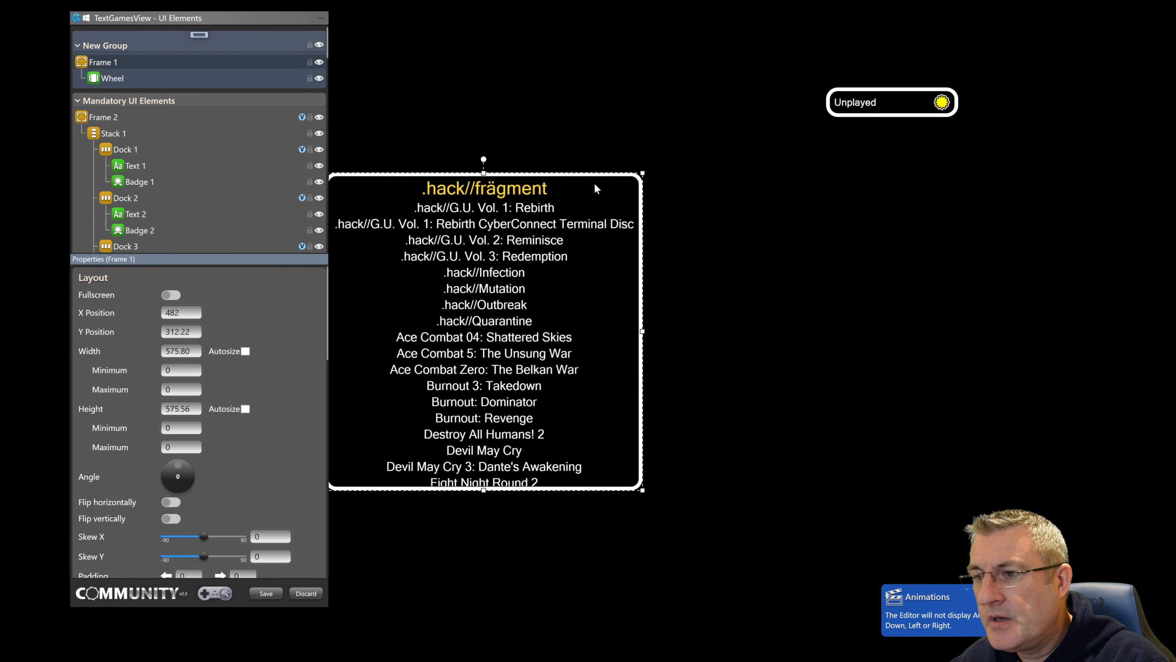
Step: Activate the on-screen gamepad in TextGamesView and browse the game list down to War of the Monsters, examining the badges shown for each game
{"action": "left_click", "coordinate": [215, 591]}
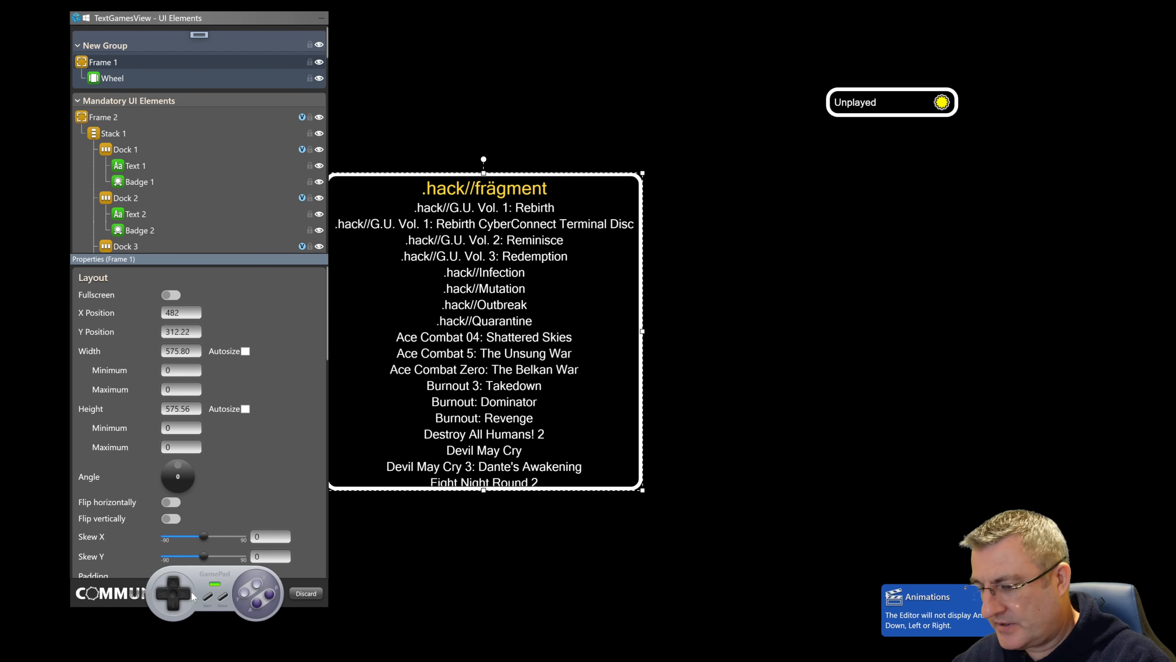
{"action": "key", "text": "Down"}
{"action": "key", "text": "Down"}
{"action": "key", "text": "Down"}
{"action": "key", "text": "Down"}
{"action": "key", "text": "Down"}
{"action": "key", "text": "Down"}
{"action": "key", "text": "Down"}
{"action": "key", "text": "Down"}
{"action": "key", "text": "Down"}
{"action": "key", "text": "Down"}
{"action": "key", "text": "Down"}
{"action": "key", "text": "Down"}
{"action": "key", "text": "Down"}
{"action": "key", "text": "Down"}
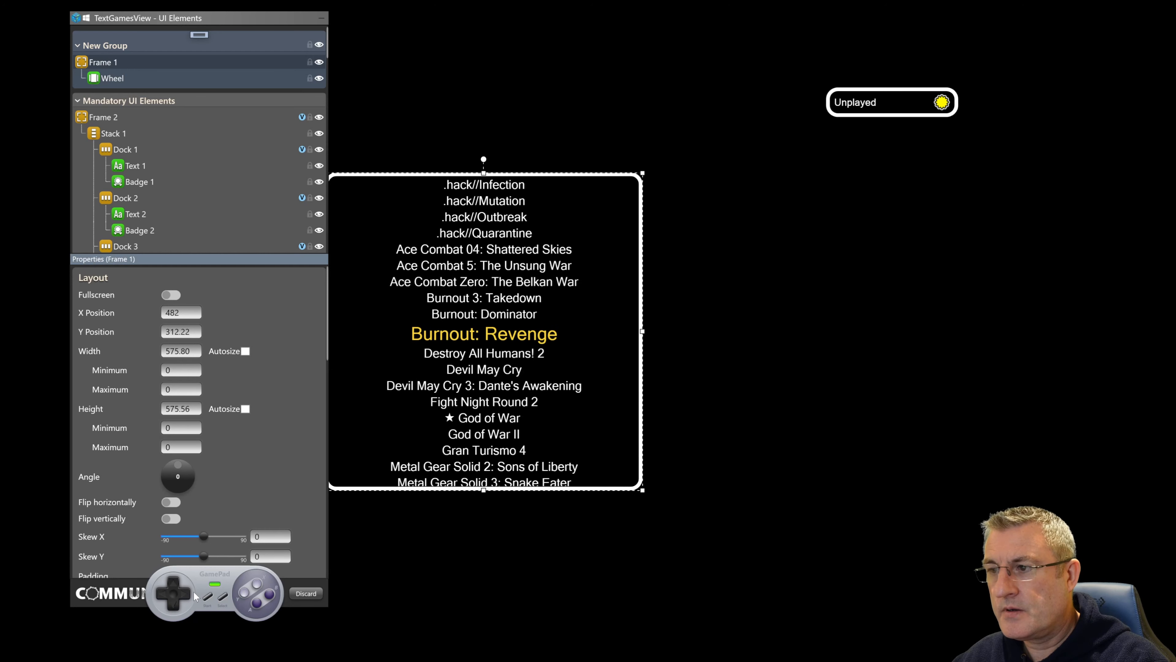
{"action": "key", "text": "Down"}
{"action": "key", "text": "Down"}
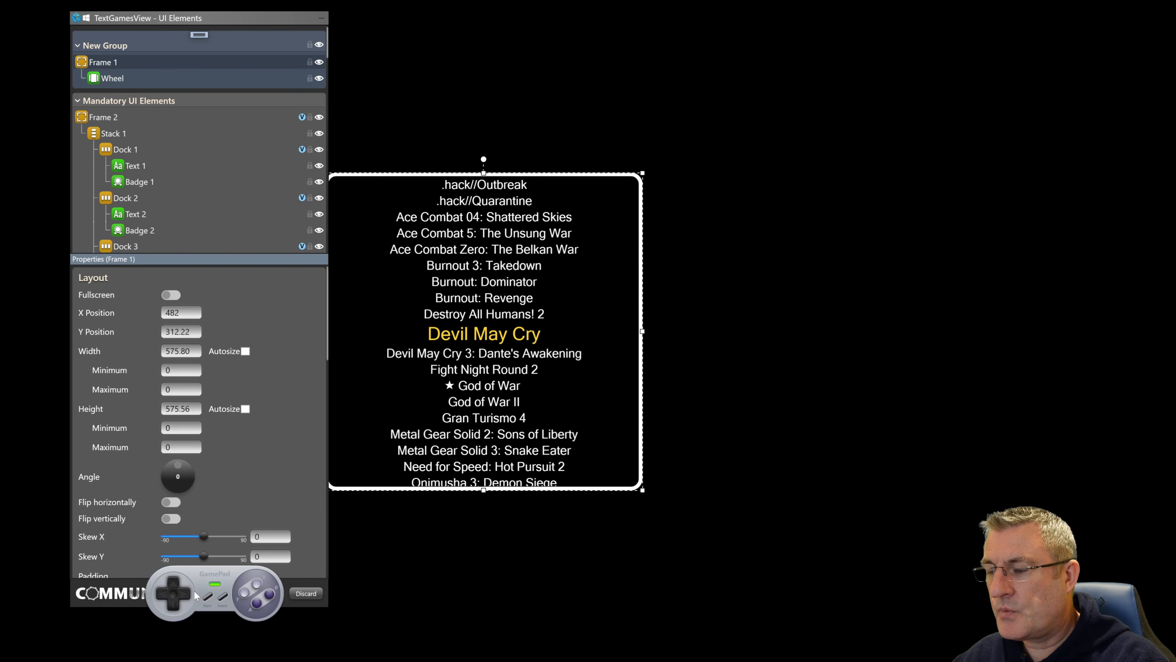
{"action": "key", "text": "Down"}
{"action": "key", "text": "Down"}
{"action": "key", "text": "Down"}
{"action": "key", "text": "Down"}
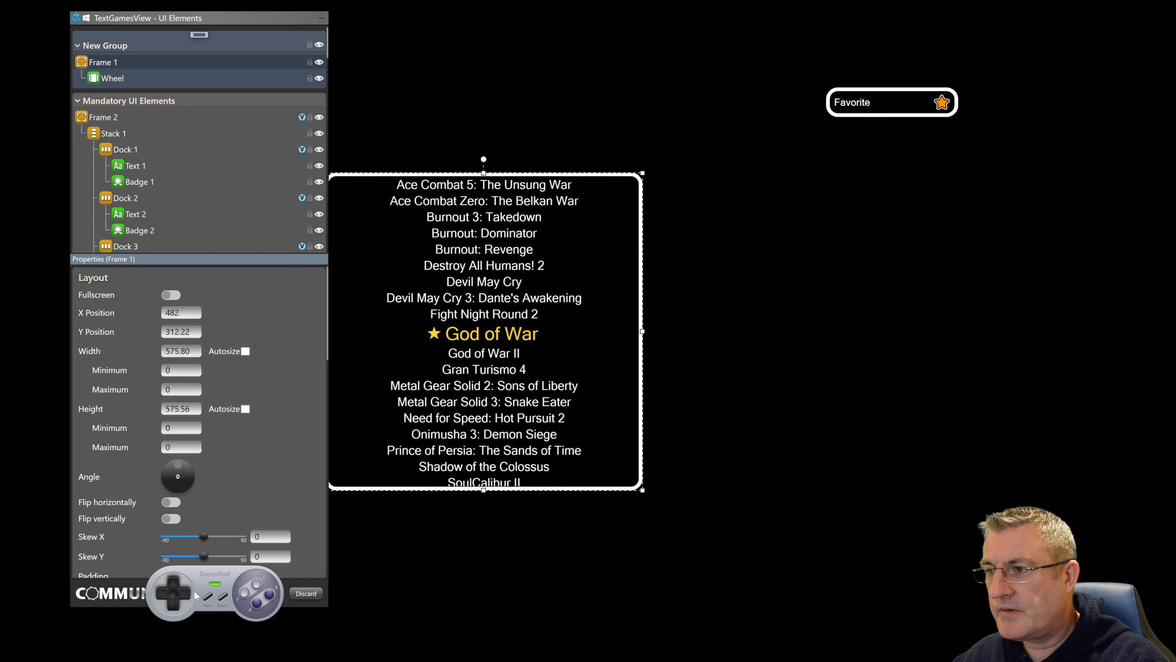
{"action": "key", "text": "Up"}
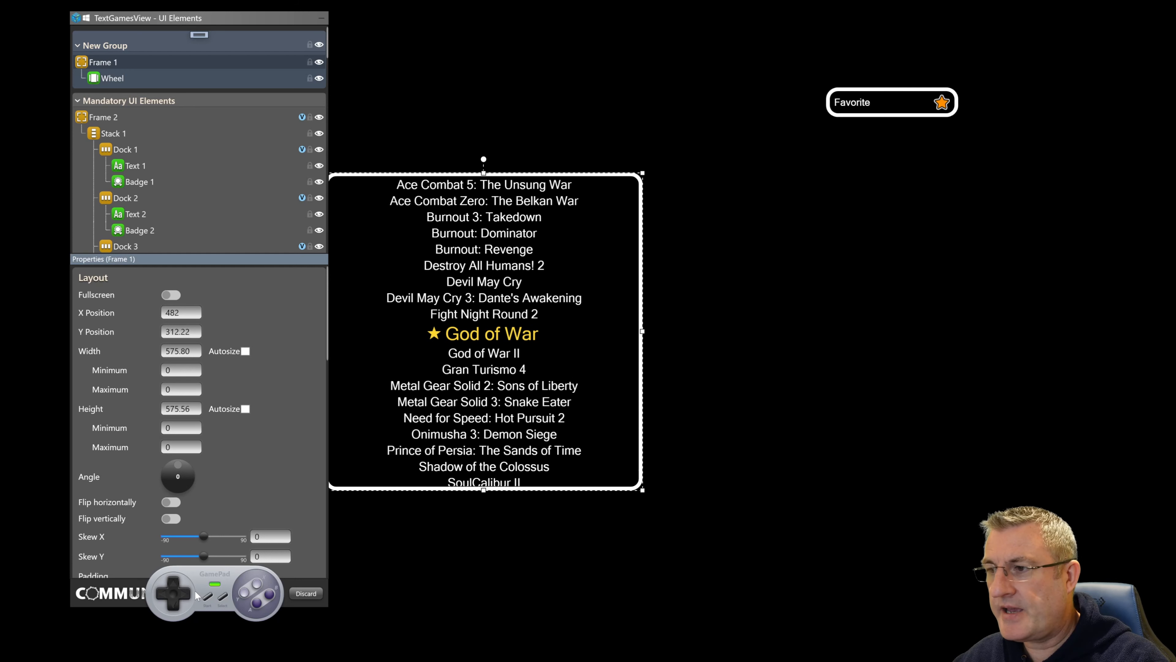
{"action": "key", "text": "Down"}
{"action": "key", "text": "Down"}
{"action": "key", "text": "Down"}
{"action": "key", "text": "Down"}
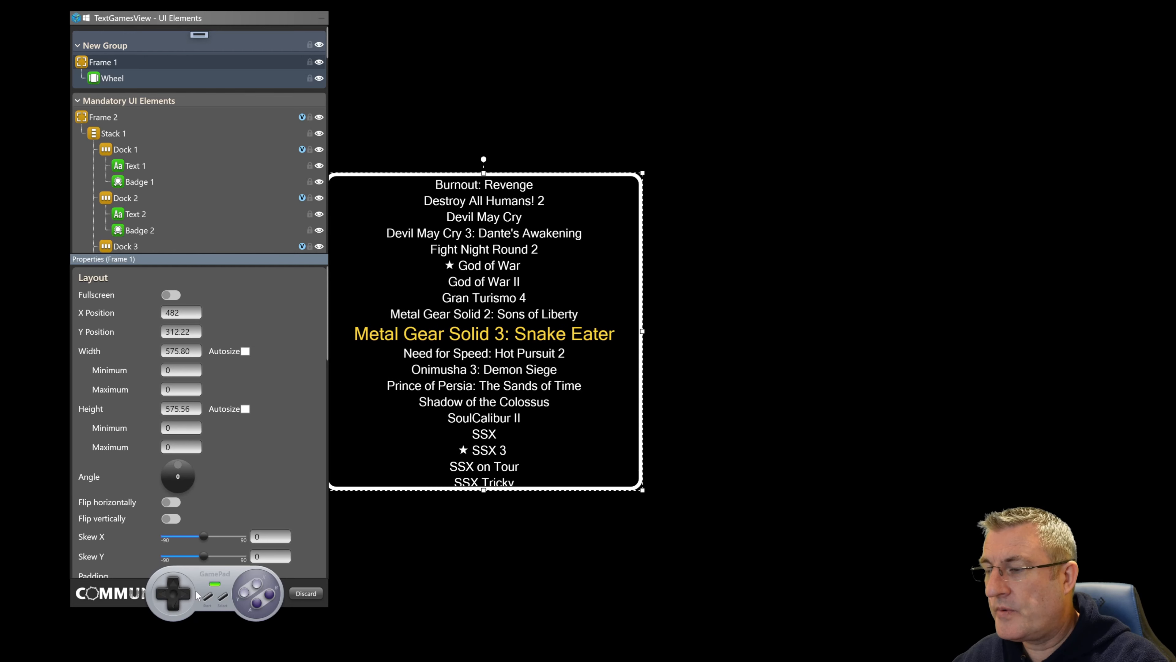
{"action": "key", "text": "Down"}
{"action": "key", "text": "Down"}
{"action": "key", "text": "Down"}
{"action": "key", "text": "Down"}
{"action": "key", "text": "Down"}
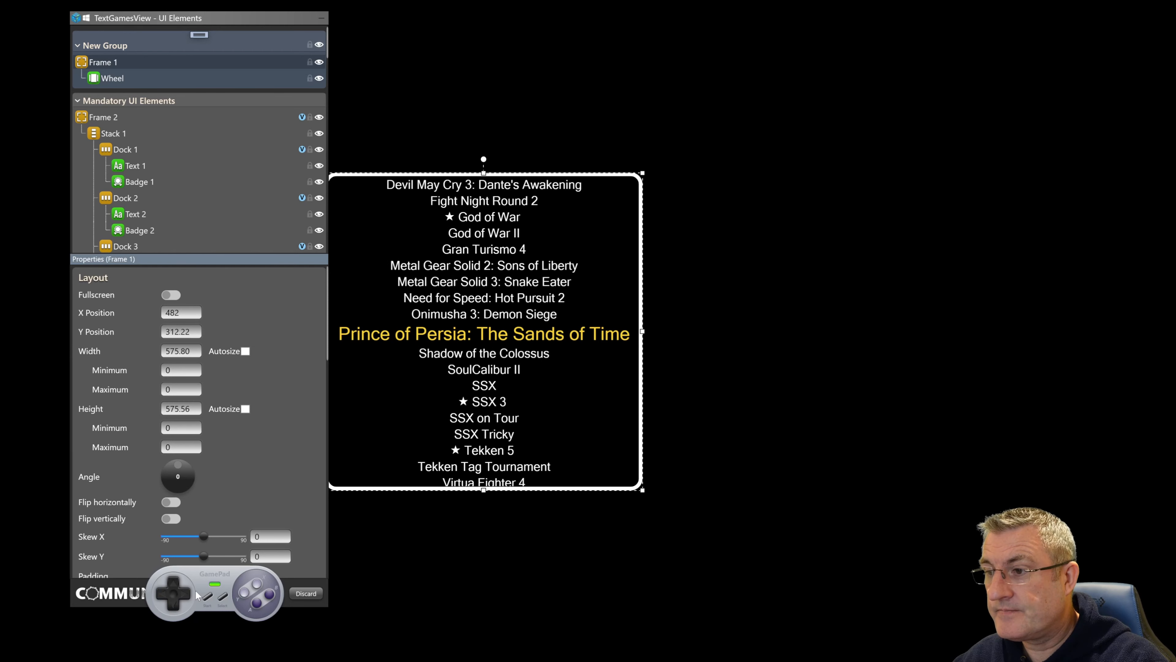
{"action": "key", "text": "Down"}
{"action": "key", "text": "Down"}
{"action": "key", "text": "Down"}
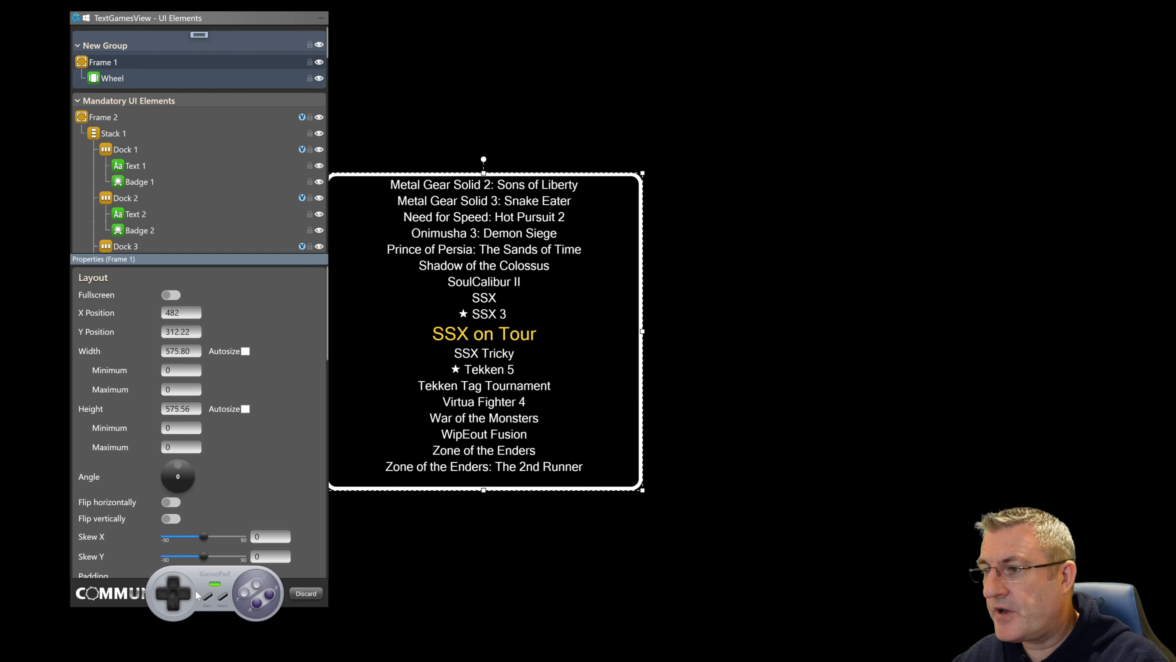
{"action": "key", "text": "Up"}
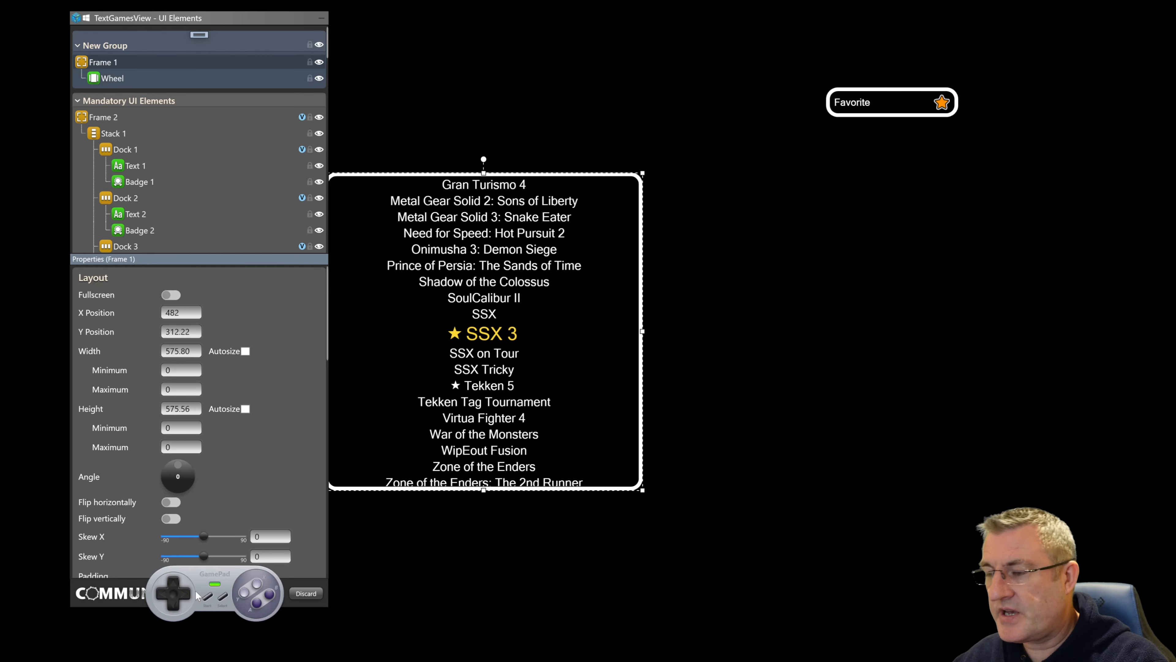
{"action": "key", "text": "Down"}
{"action": "key", "text": "Down"}
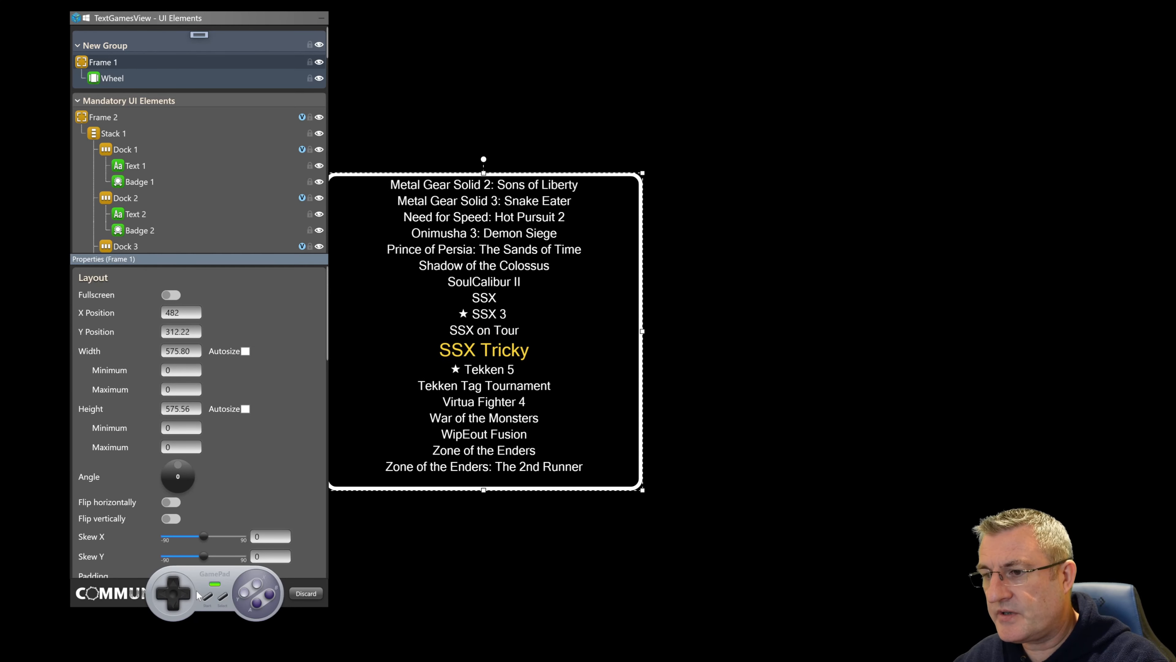
{"action": "key", "text": "Down"}
{"action": "key", "text": "Down"}
{"action": "key", "text": "Up"}
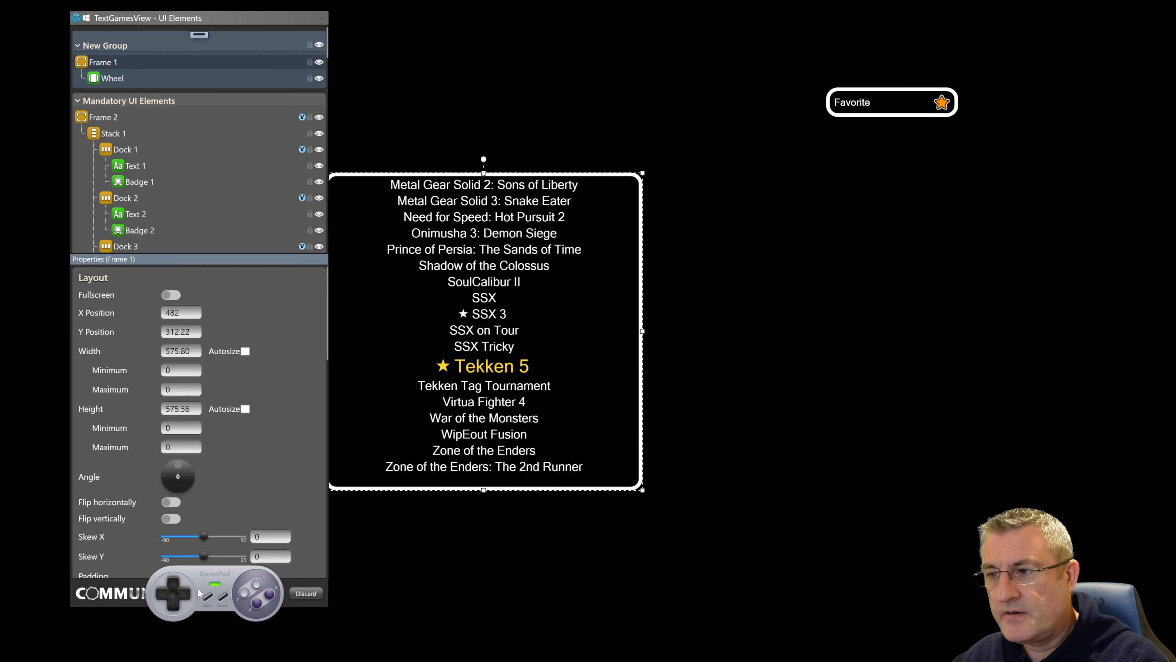
{"action": "key", "text": "Down"}
{"action": "key", "text": "Down"}
{"action": "key", "text": "Down"}
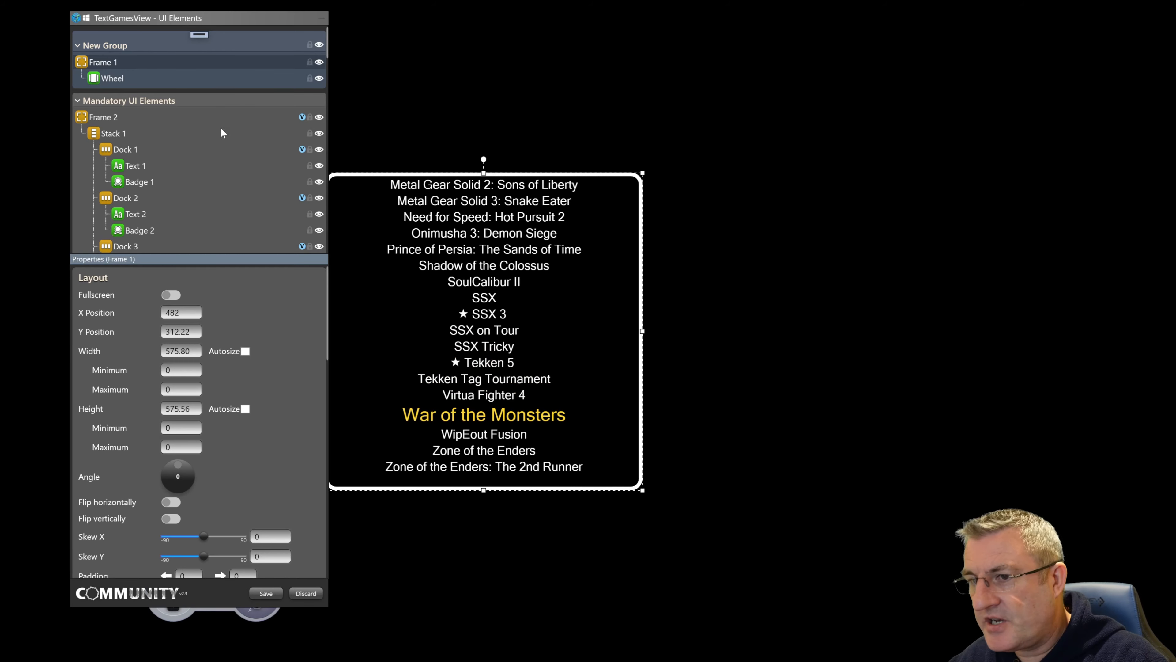
{"action": "key", "text": "Down"}
{"action": "key", "text": "Down"}
{"action": "key", "text": "Down"}
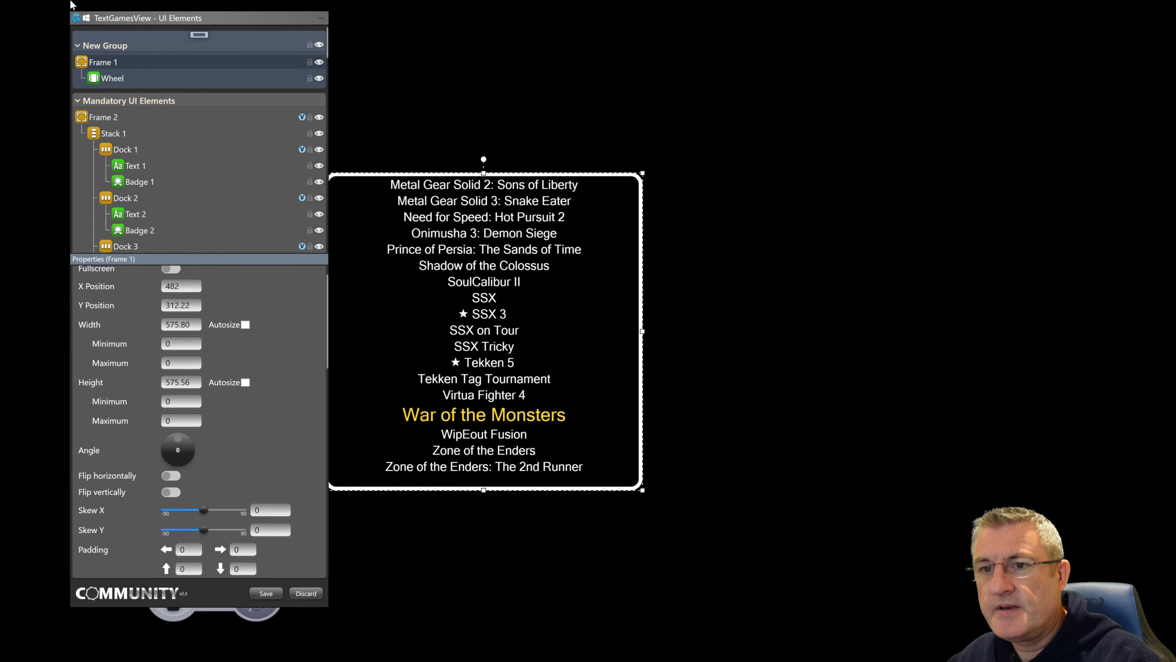
Step: Enable all badges in the editor and clear the selection to view the complete badge list
{"action": "left_click", "coordinate": [80, 8]}
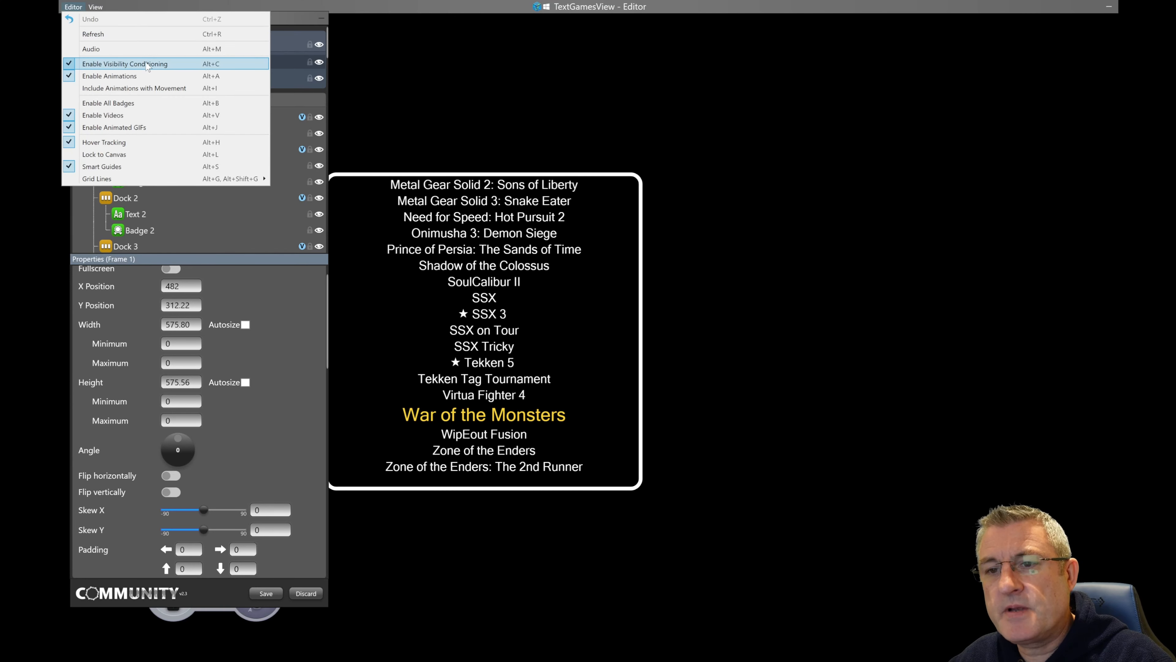
{"action": "left_click", "coordinate": [134, 106]}
{"action": "left_click", "coordinate": [771, 314]}
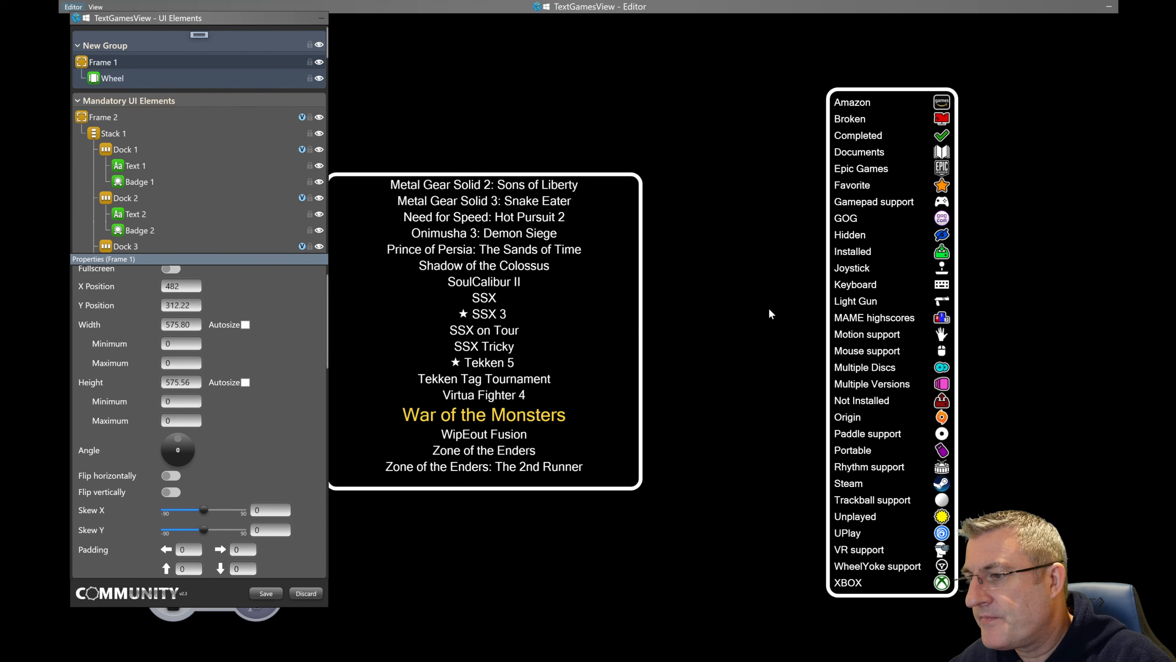
{"action": "left_click", "coordinate": [771, 315]}
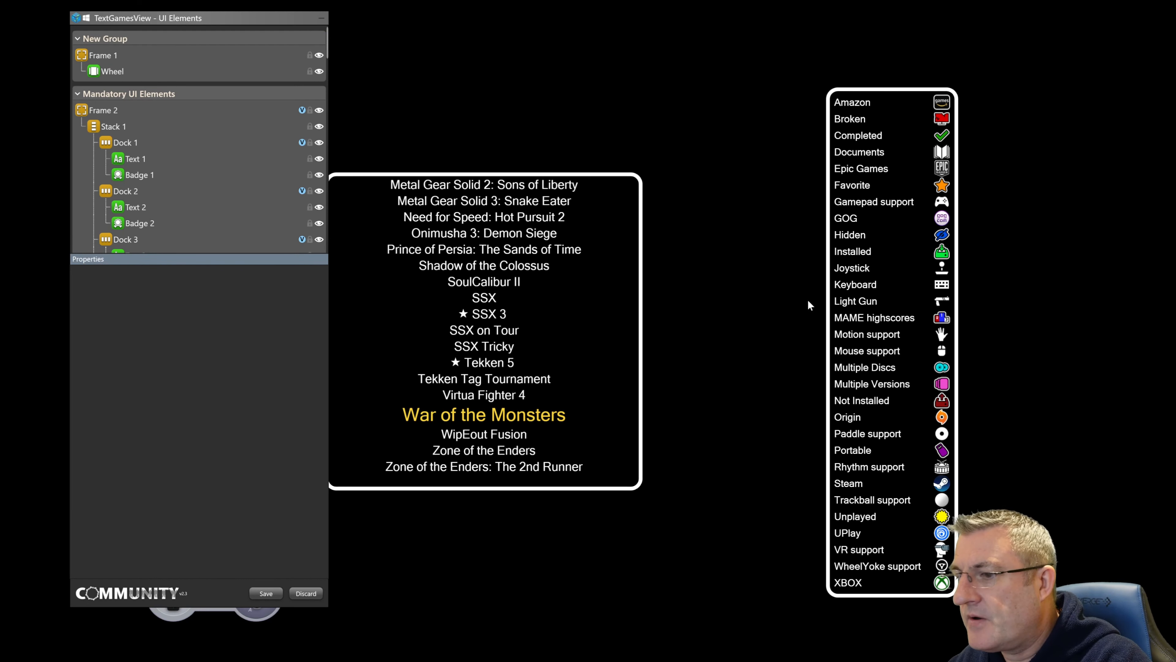
Step: Move the UI Elements window off the on-screen gamepad and dock the gamepad back into it
{"action": "left_click_drag", "start_coordinate": [276, 21], "coordinate": [455, 35]}
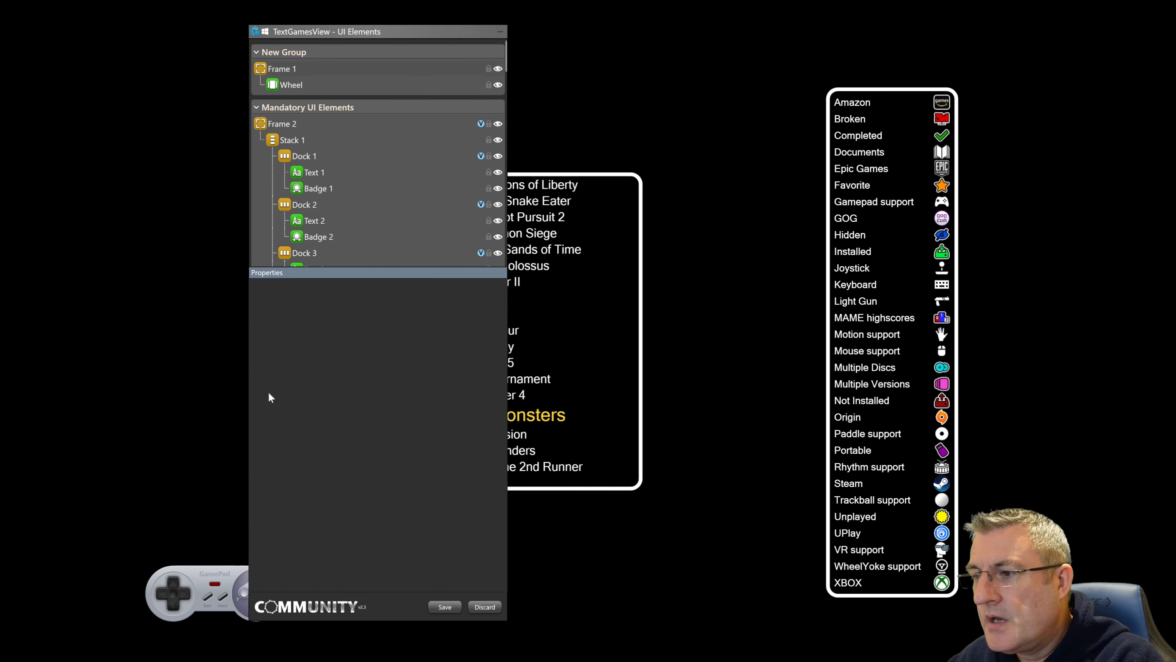
{"action": "left_click", "coordinate": [212, 583]}
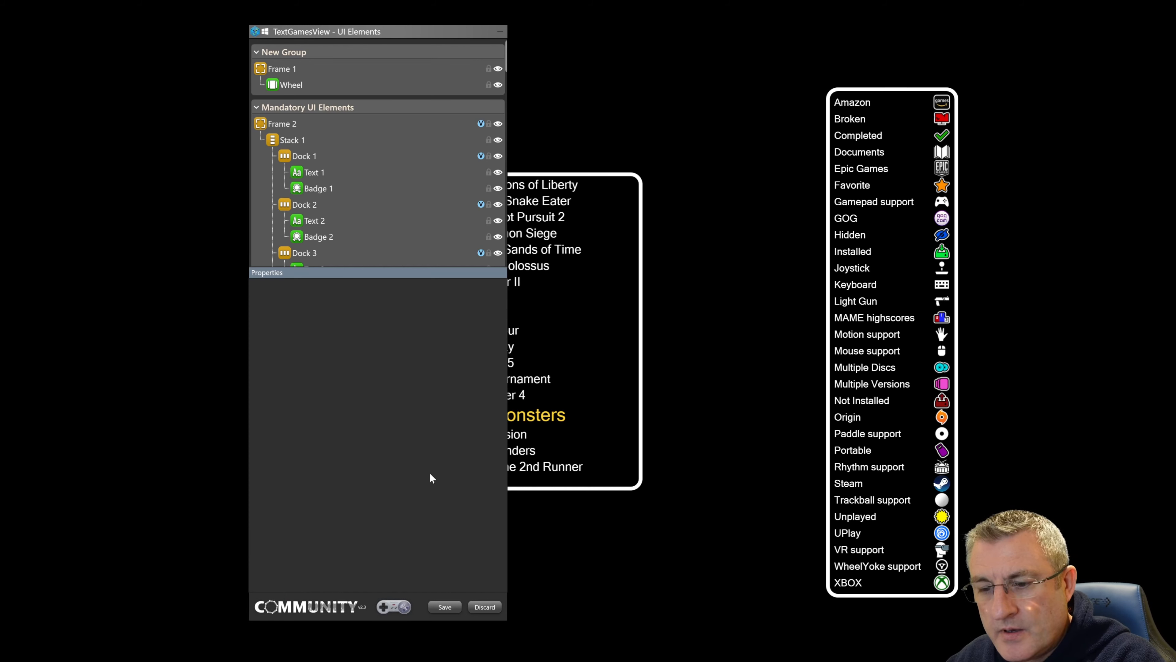
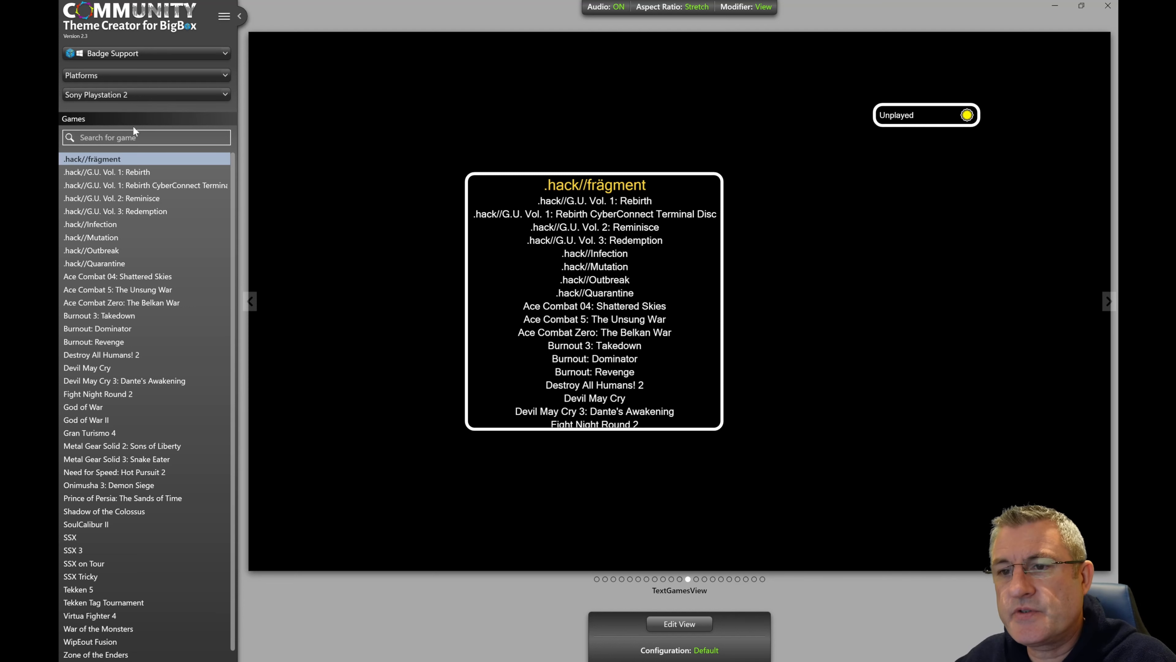
Step: Load the Arcade Test 2_5 theme and open its SystemView for editing
{"action": "left_click", "coordinate": [121, 52]}
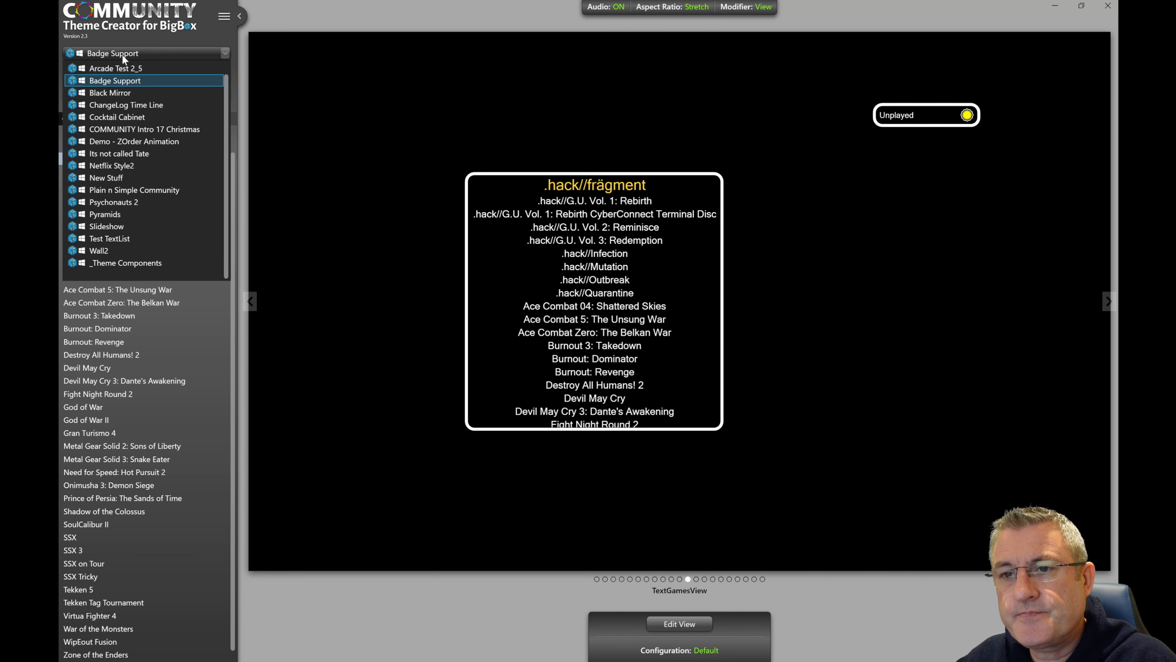
{"action": "left_click", "coordinate": [121, 75]}
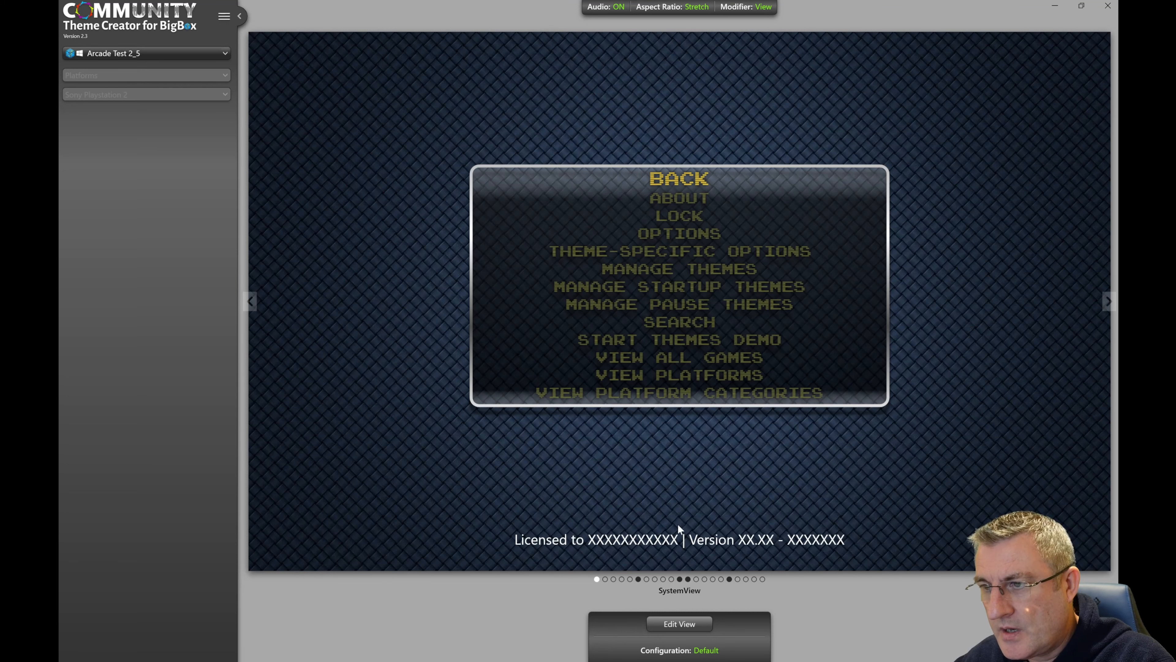
{"action": "left_click", "coordinate": [702, 628]}
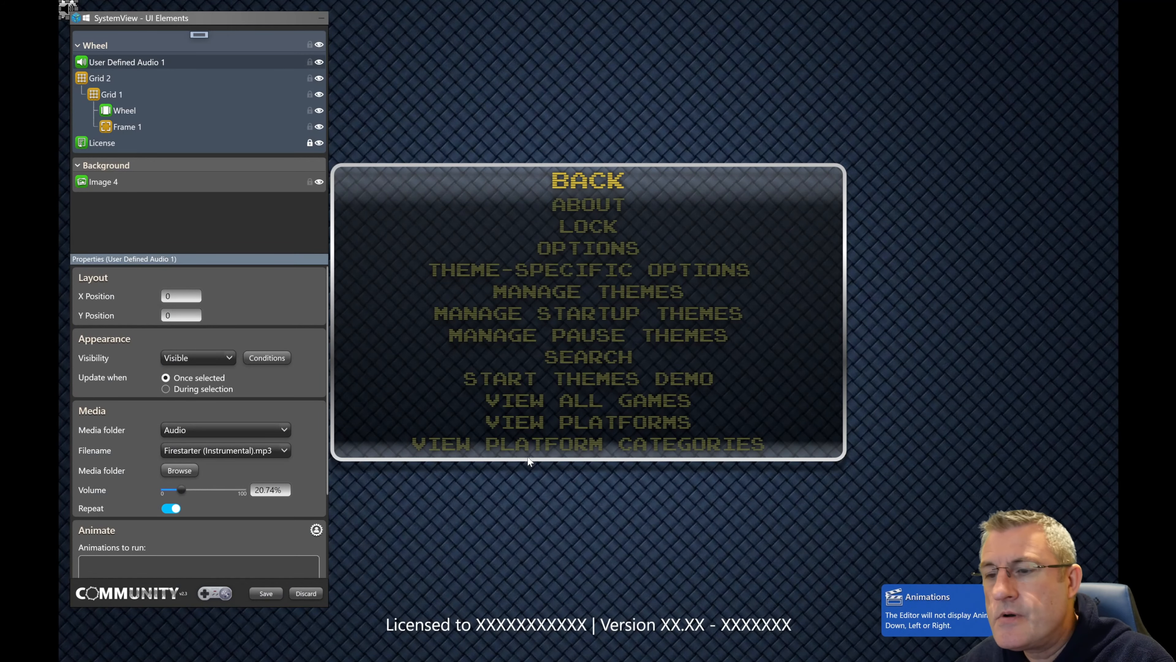
Step: Set the volume of User Defined Audio 1 to 100% and raise the computer's sound volume to 28
{"action": "left_click_drag", "start_coordinate": [275, 17], "coordinate": [713, 19]}
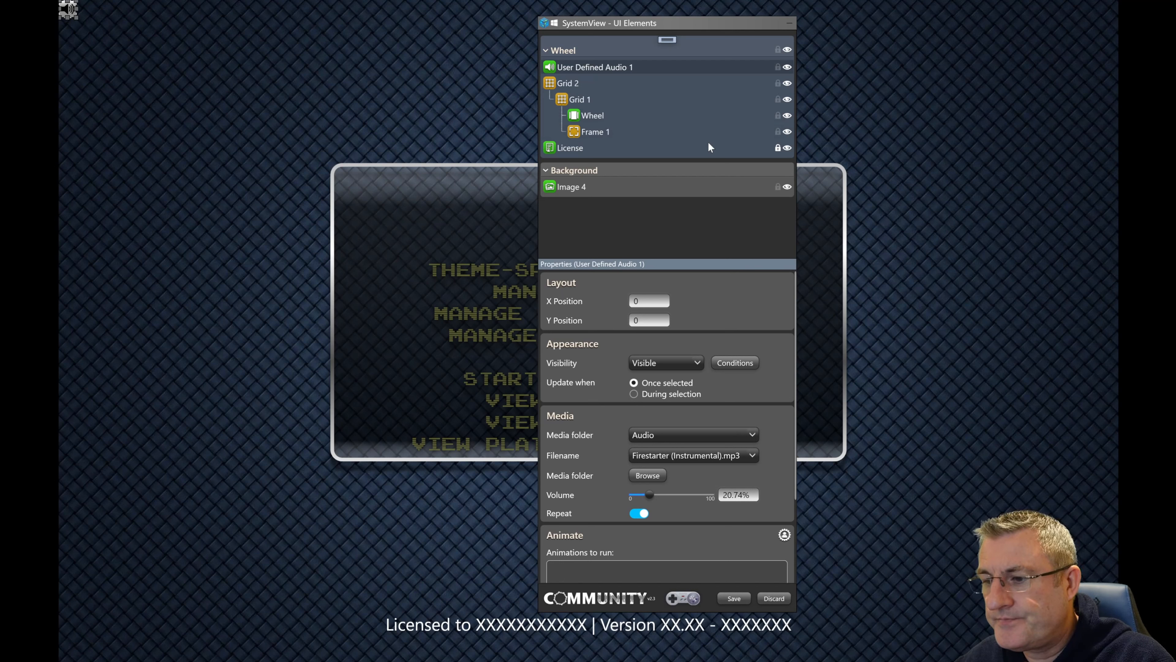
{"action": "scroll", "coordinate": [774, 425], "scroll_direction": "down", "scroll_amount": 2}
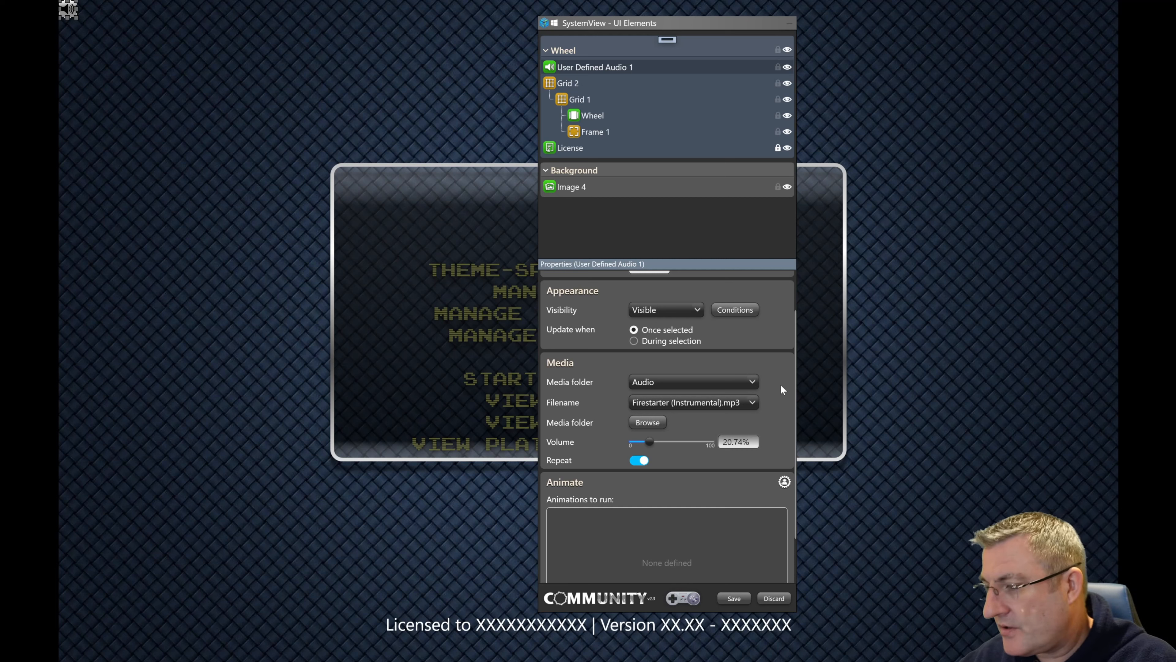
{"action": "left_click_drag", "start_coordinate": [650, 443], "coordinate": [653, 443]}
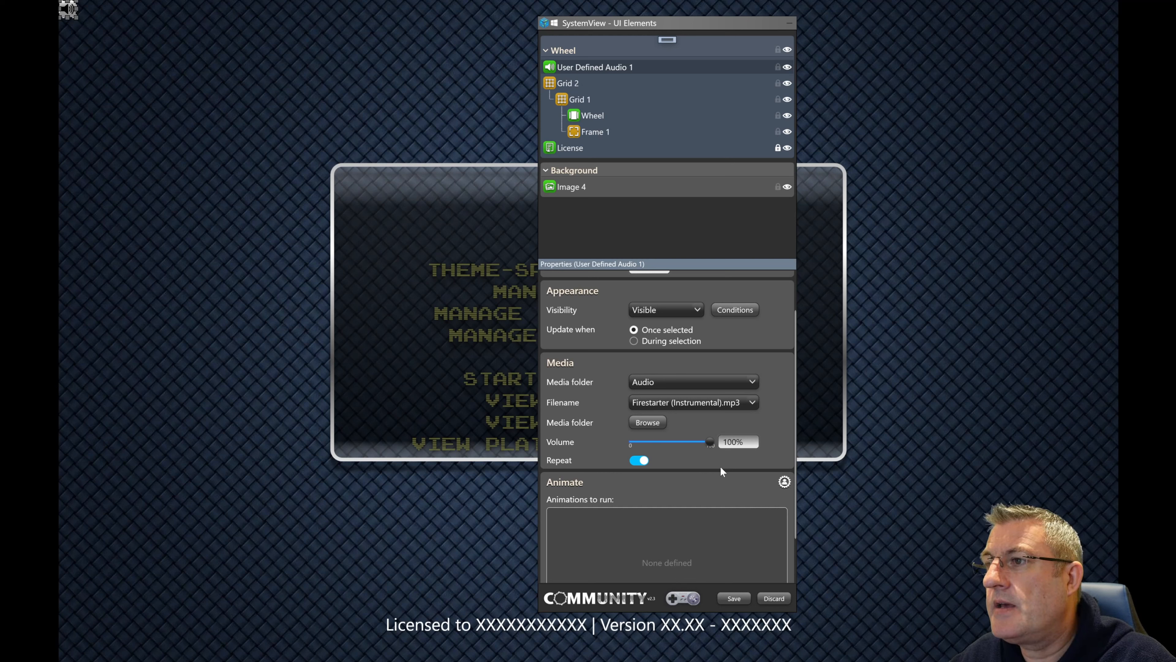
{"action": "key", "text": "XF86AudioRaiseVolume"}
{"action": "key", "text": "XF86AudioRaiseVolume"}
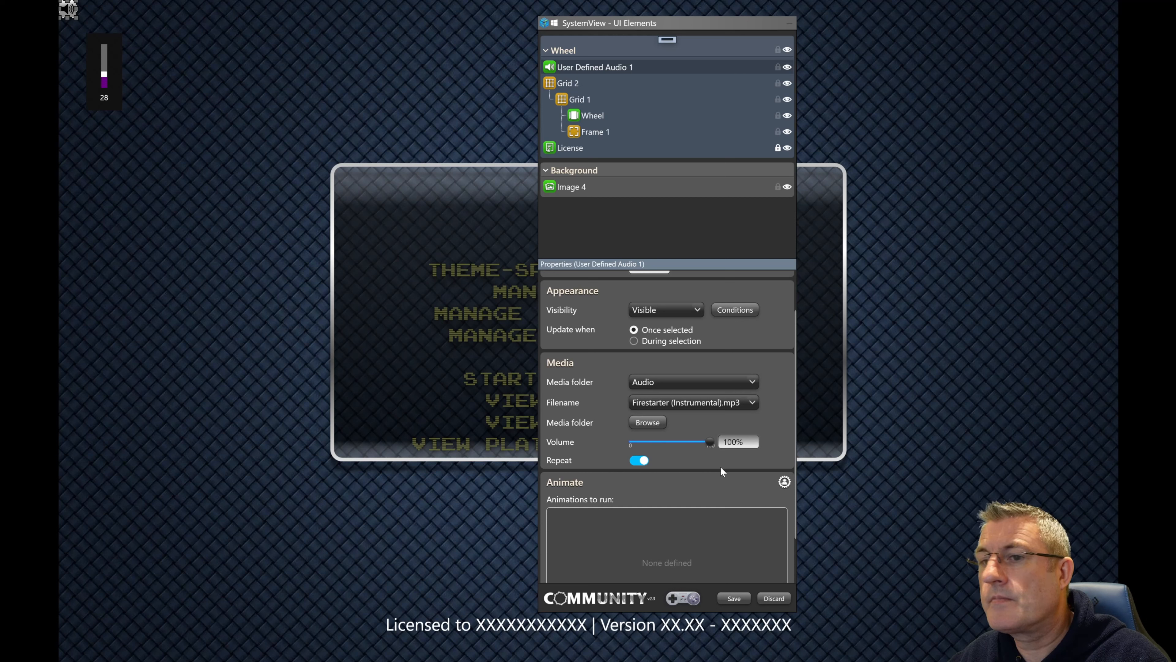
Step: Raise the computer's sound volume to 70 while the user-defined audio plays
{"action": "key", "text": "XF86AudioRaiseVolume"}
{"action": "key", "text": "XF86AudioRaiseVolume"}
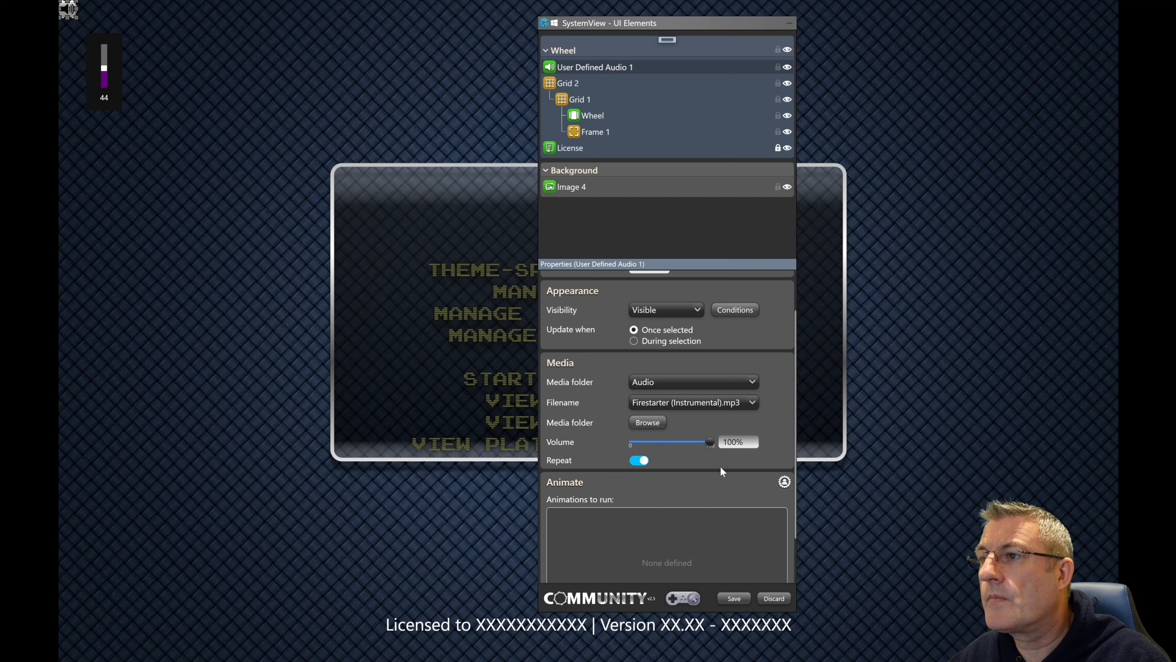
{"action": "key", "text": "XF86AudioRaiseVolume"}
{"action": "key", "text": "XF86AudioRaiseVolume"}
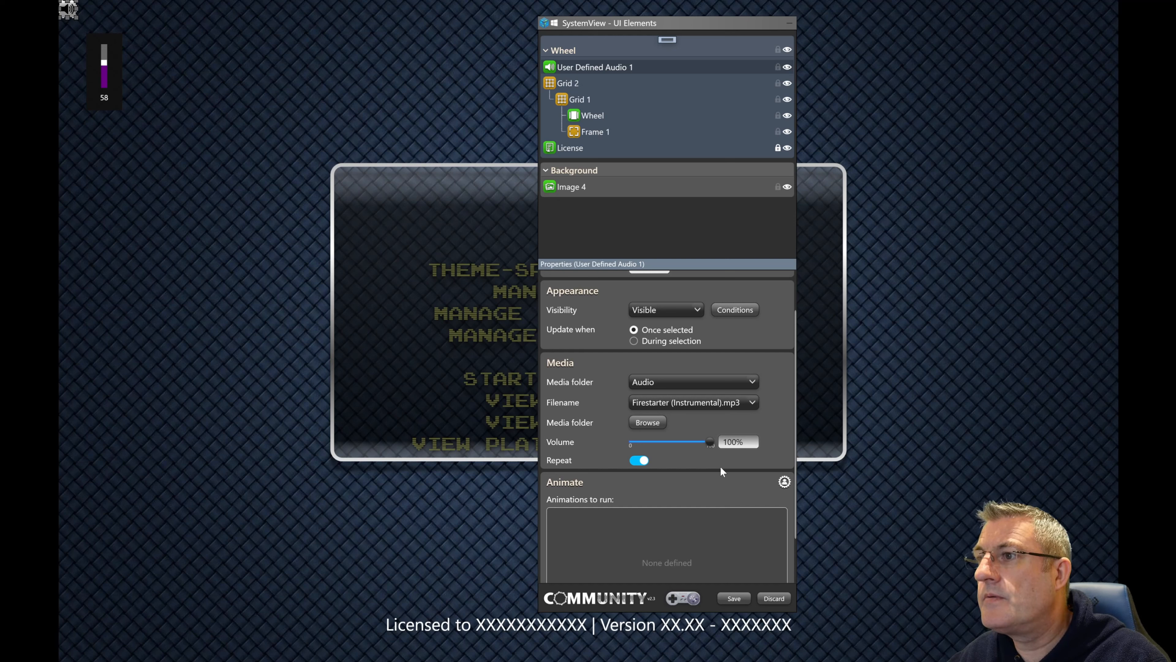
{"action": "key", "text": "XF86AudioRaiseVolume"}
{"action": "key", "text": "XF86AudioRaiseVolume"}
{"action": "key", "text": "XF86AudioRaiseVolume"}
{"action": "key", "text": "XF86AudioRaiseVolume"}
{"action": "key", "text": "XF86AudioRaiseVolume"}
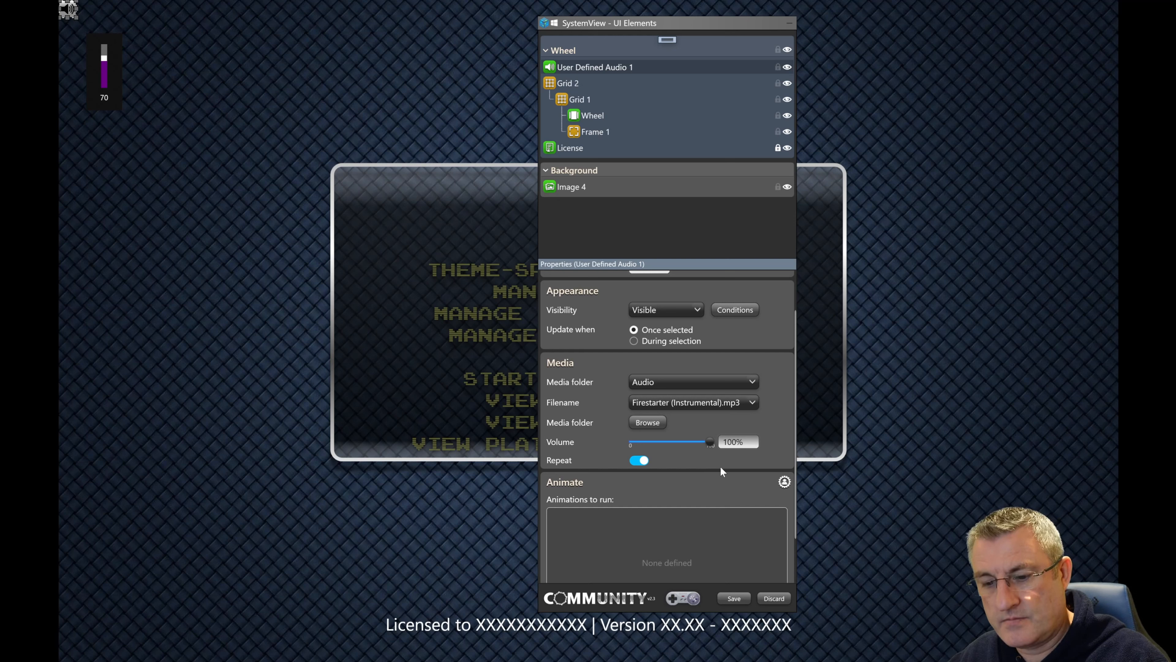
Step: Lower the computer's sound volume again by several increments
{"action": "key", "text": "XF86AudioLowerVolume"}
{"action": "key", "text": "XF86AudioLowerVolume"}
{"action": "key", "text": "XF86AudioLowerVolume"}
{"action": "key", "text": "XF86AudioLowerVolume"}
{"action": "key", "text": "XF86AudioLowerVolume"}
{"action": "key", "text": "XF86AudioLowerVolume"}
{"action": "key", "text": "XF86AudioLowerVolume"}
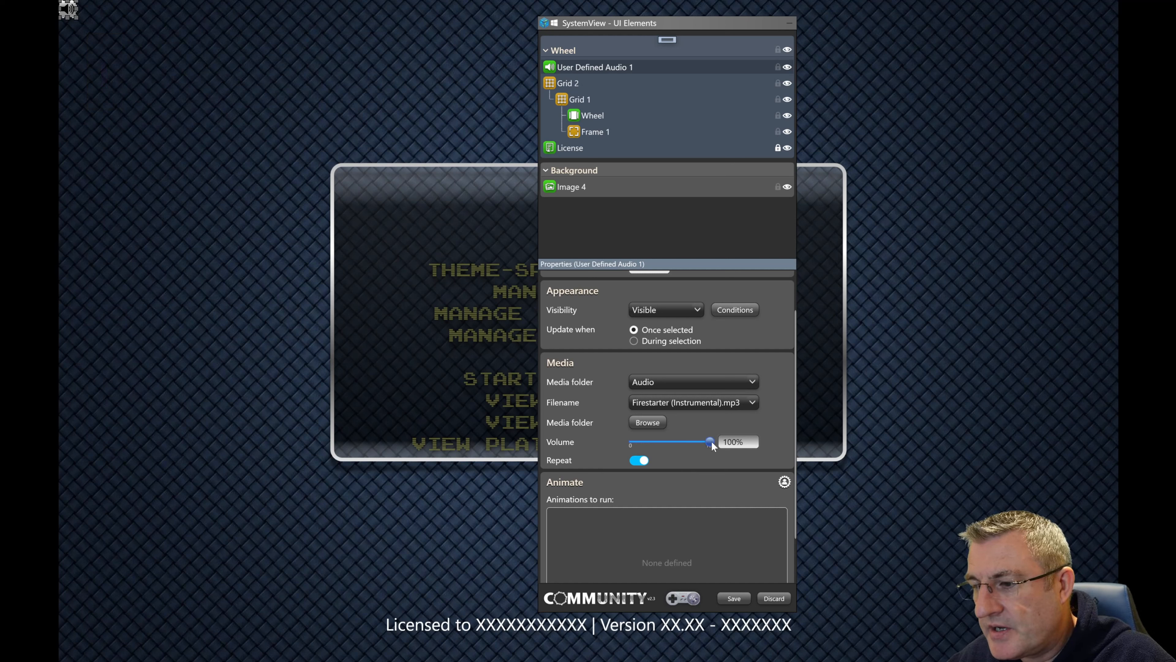
Step: Review User Defined Audio 1's volume and repeat settings, and the Audio option among the editor options
{"action": "left_click_drag", "start_coordinate": [718, 443], "coordinate": [688, 443]}
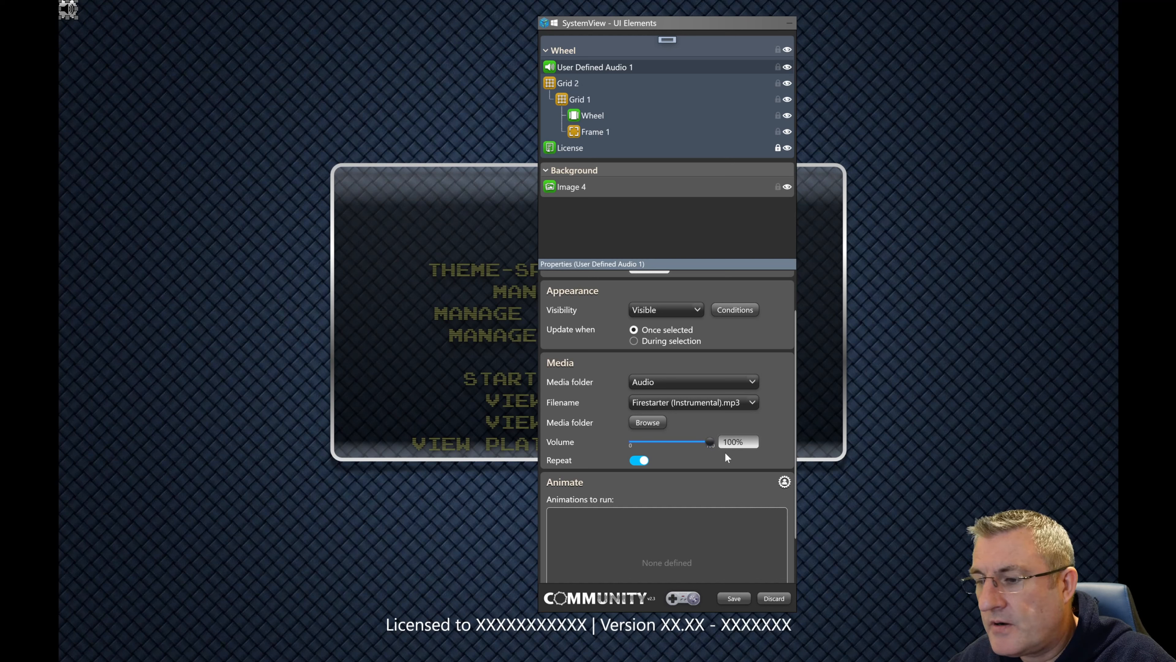
{"action": "left_click", "coordinate": [642, 461]}
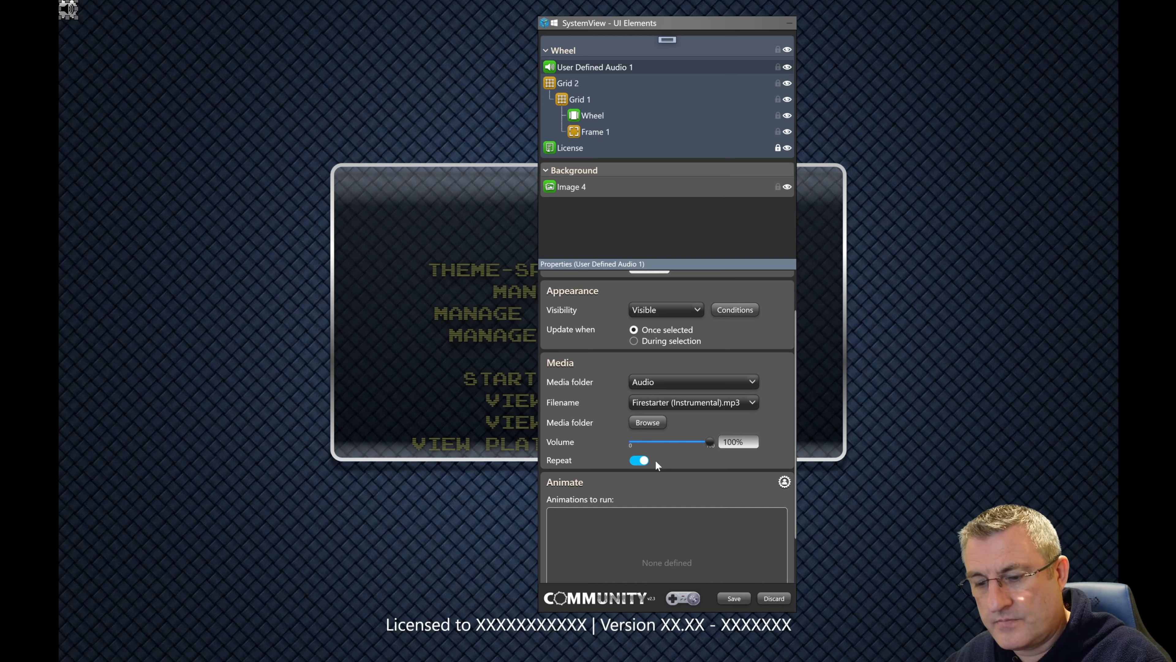
{"action": "left_click", "coordinate": [398, 402]}
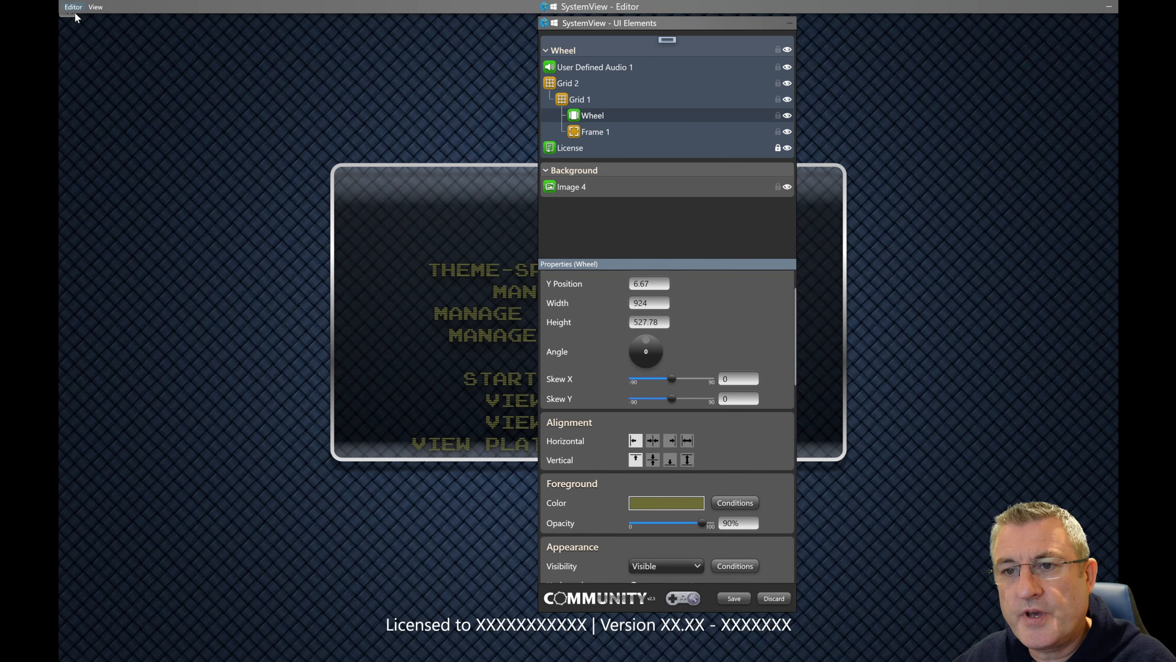
{"action": "left_click", "coordinate": [80, 8]}
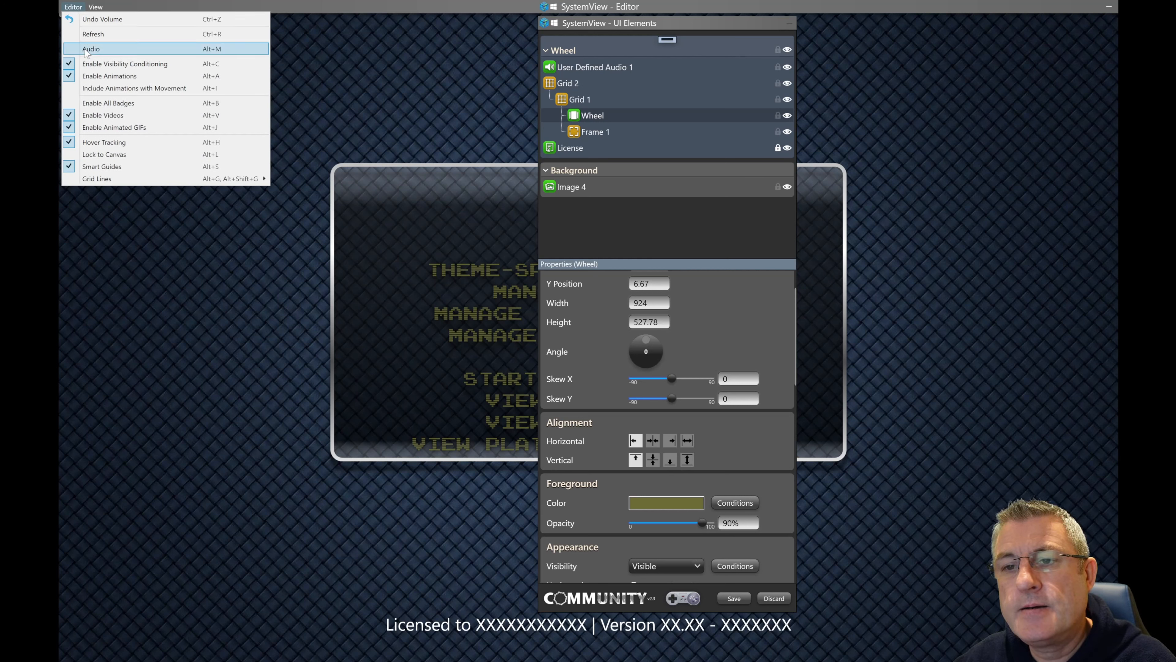
{"action": "left_click", "coordinate": [178, 238]}
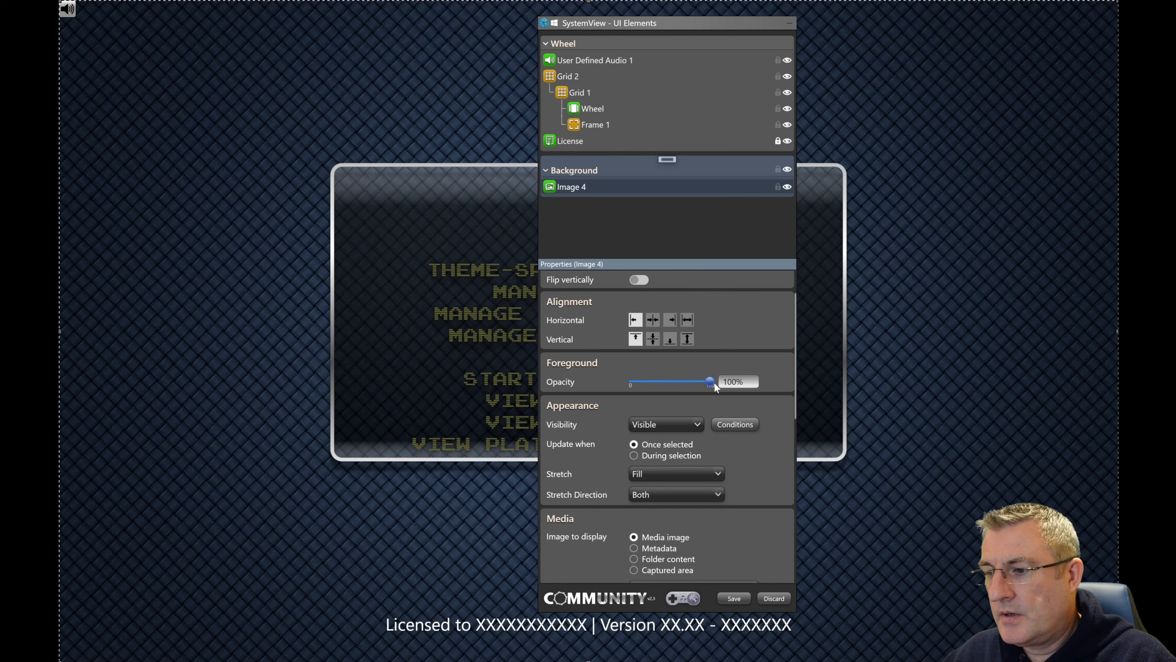
Step: Try the background Image 4 at 13.03% and 5.78% opacity, and restore it to 100%
{"action": "left_click_drag", "start_coordinate": [710, 383], "coordinate": [650, 390]}
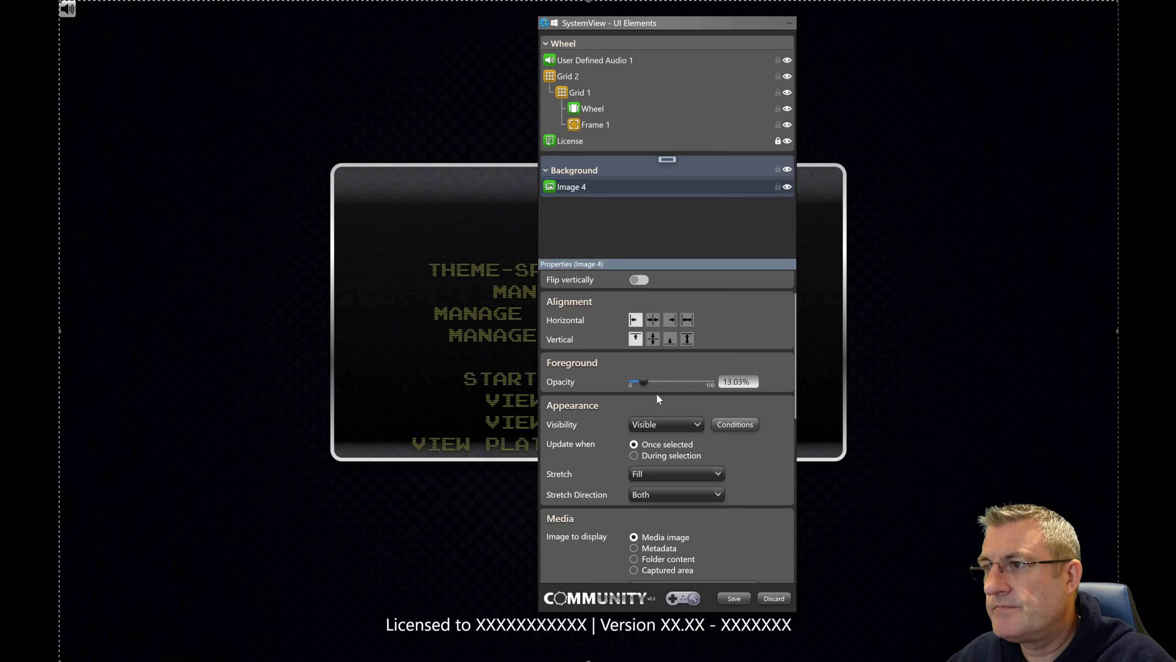
{"action": "left_click_drag", "start_coordinate": [644, 382], "coordinate": [642, 384]}
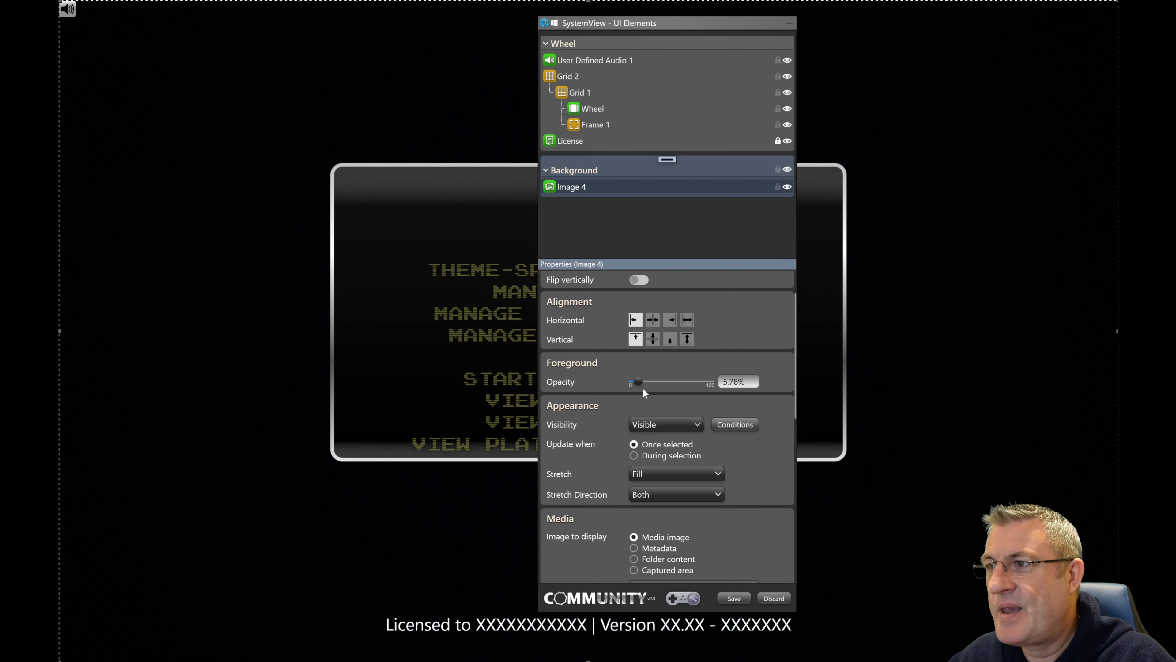
{"action": "left_click_drag", "start_coordinate": [637, 383], "coordinate": [712, 383]}
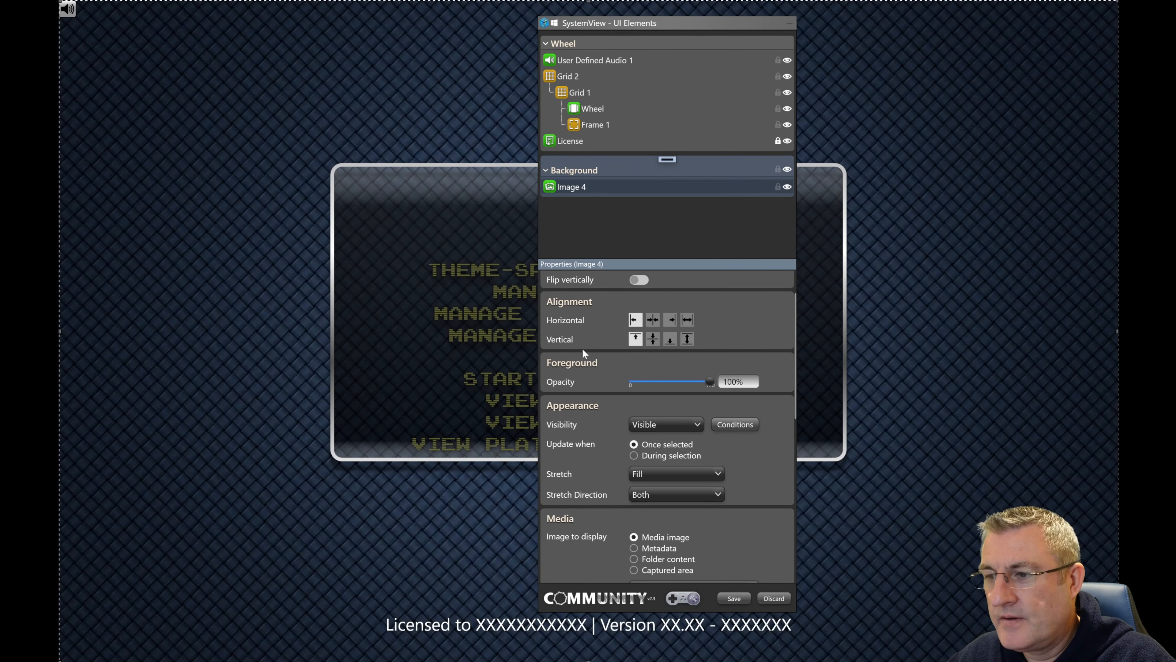
Step: Try the volume of User Defined Audio 1 at about 10%, and restore it to 100%
{"action": "left_click", "coordinate": [68, 14]}
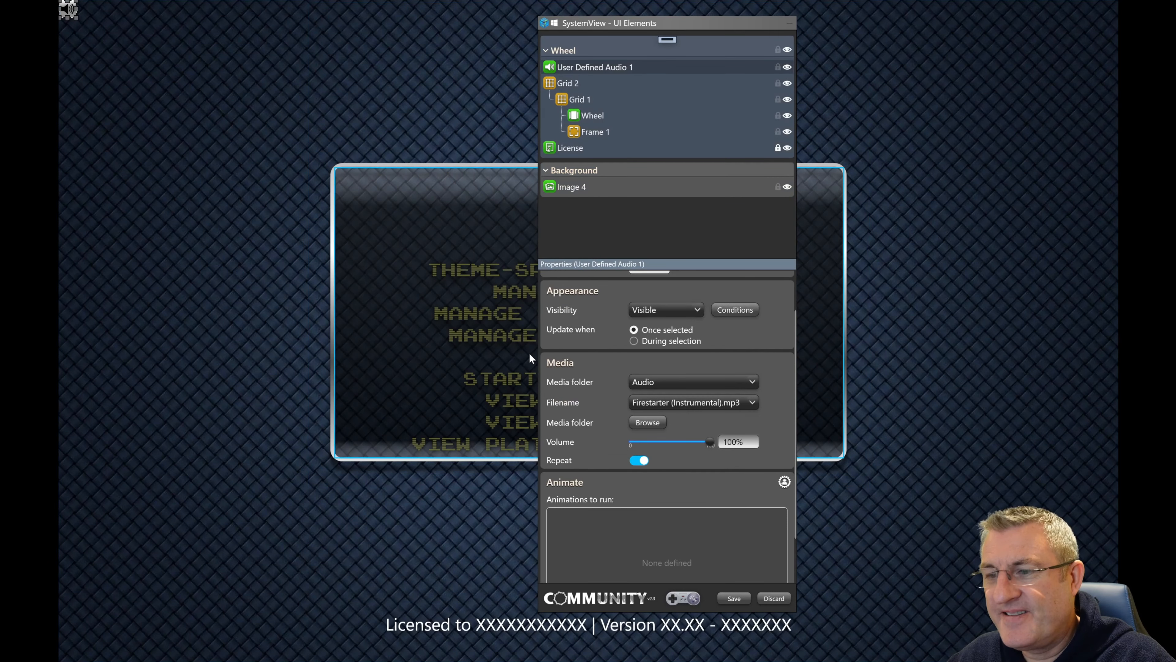
{"action": "left_click_drag", "start_coordinate": [708, 443], "coordinate": [650, 445]}
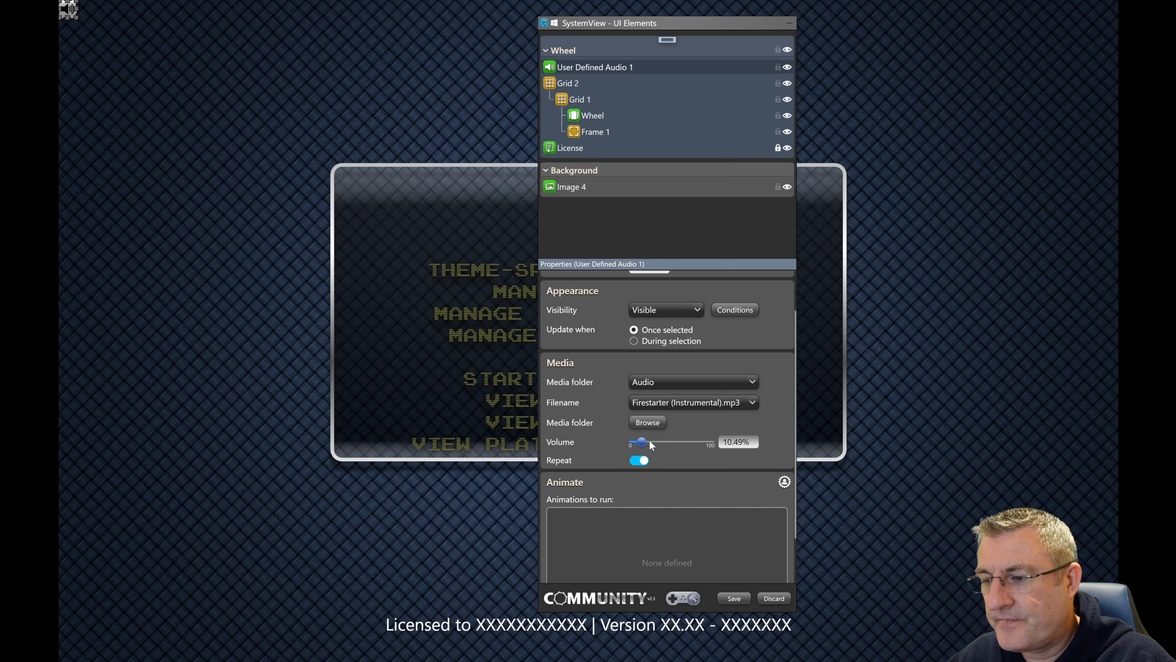
{"action": "left_click_drag", "start_coordinate": [649, 440], "coordinate": [714, 441]}
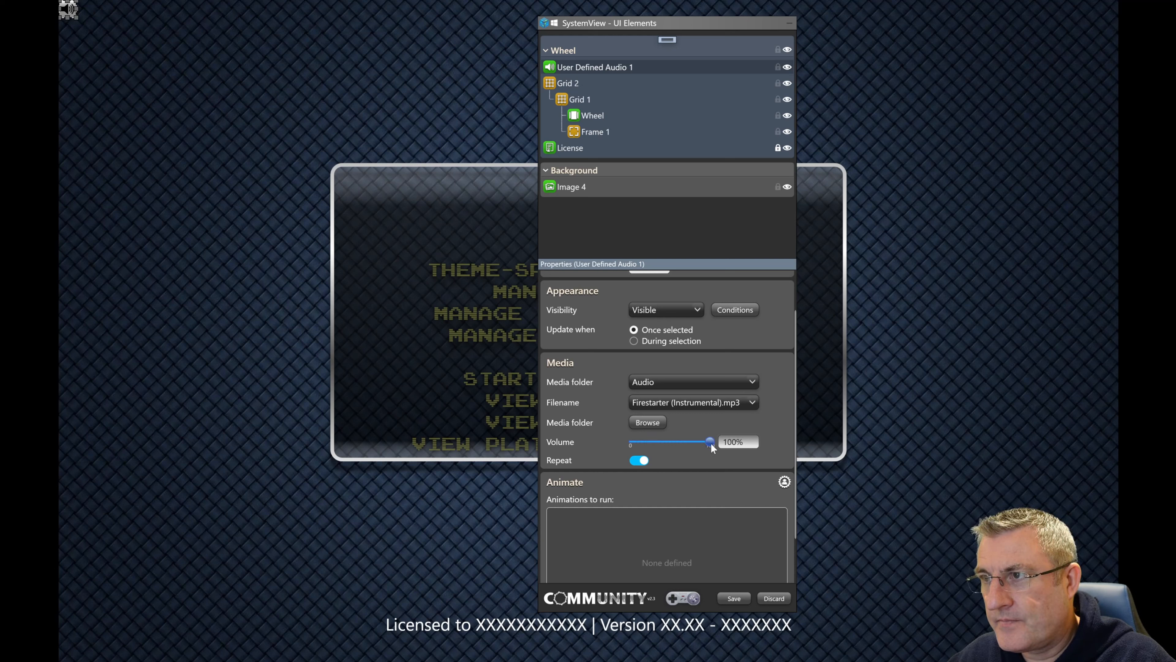
Step: Discard the SystemView changes and open GameMarqueeView for editing
{"action": "left_click", "coordinate": [771, 598]}
{"action": "key", "text": "n"}
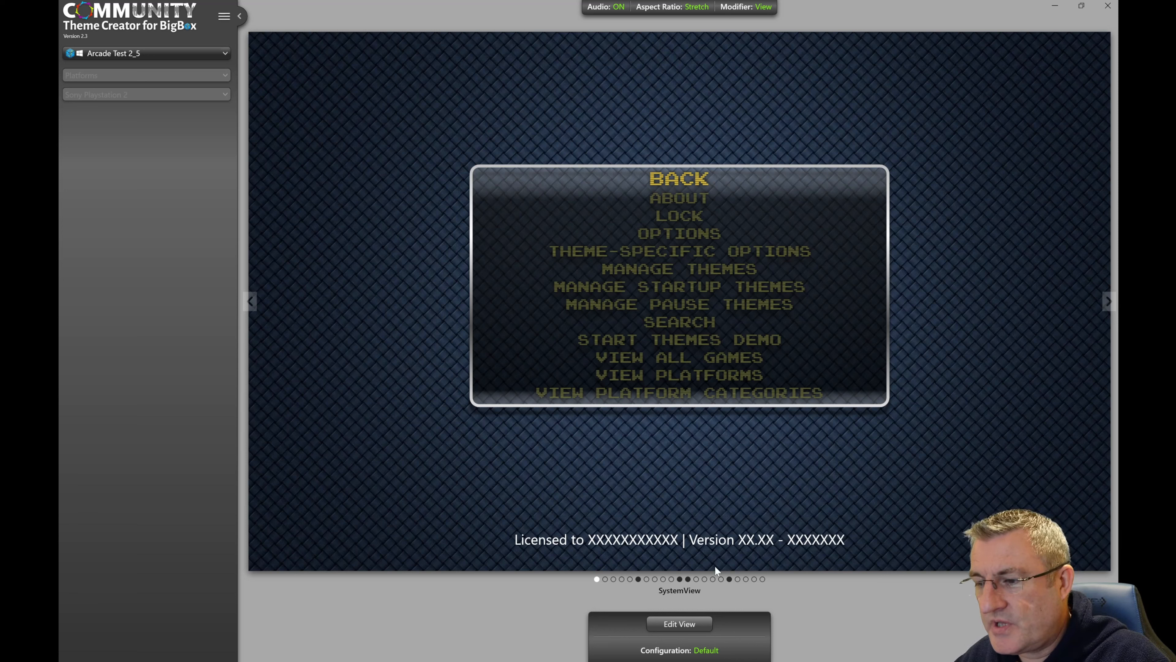
{"action": "left_click", "coordinate": [763, 578]}
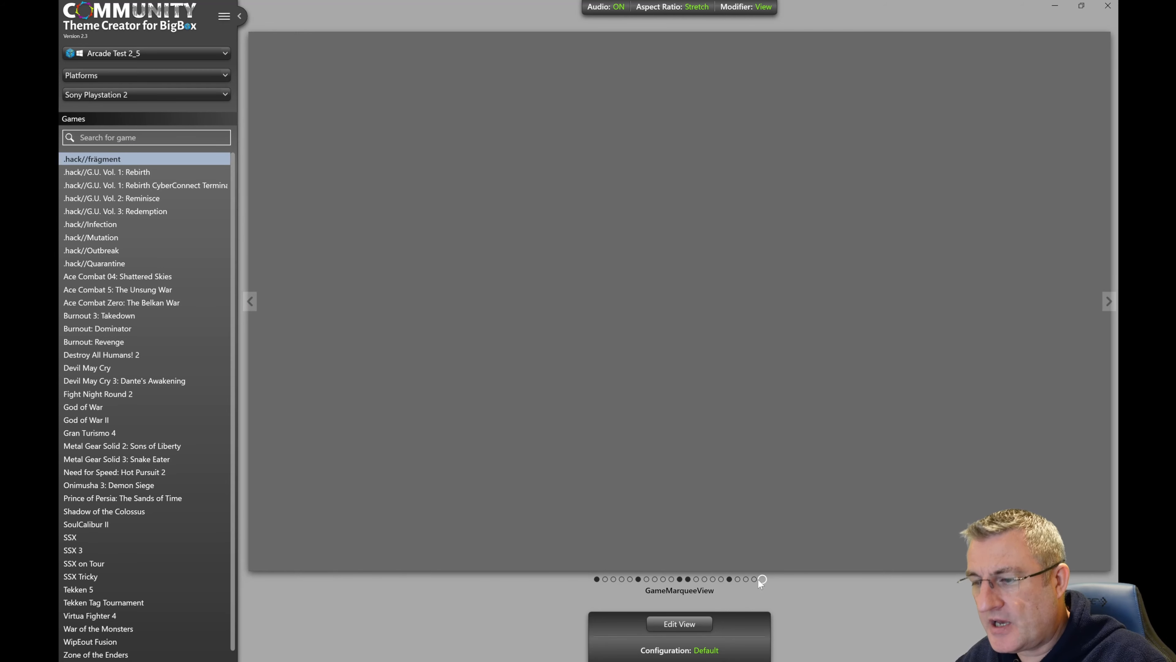
{"action": "left_click", "coordinate": [698, 620]}
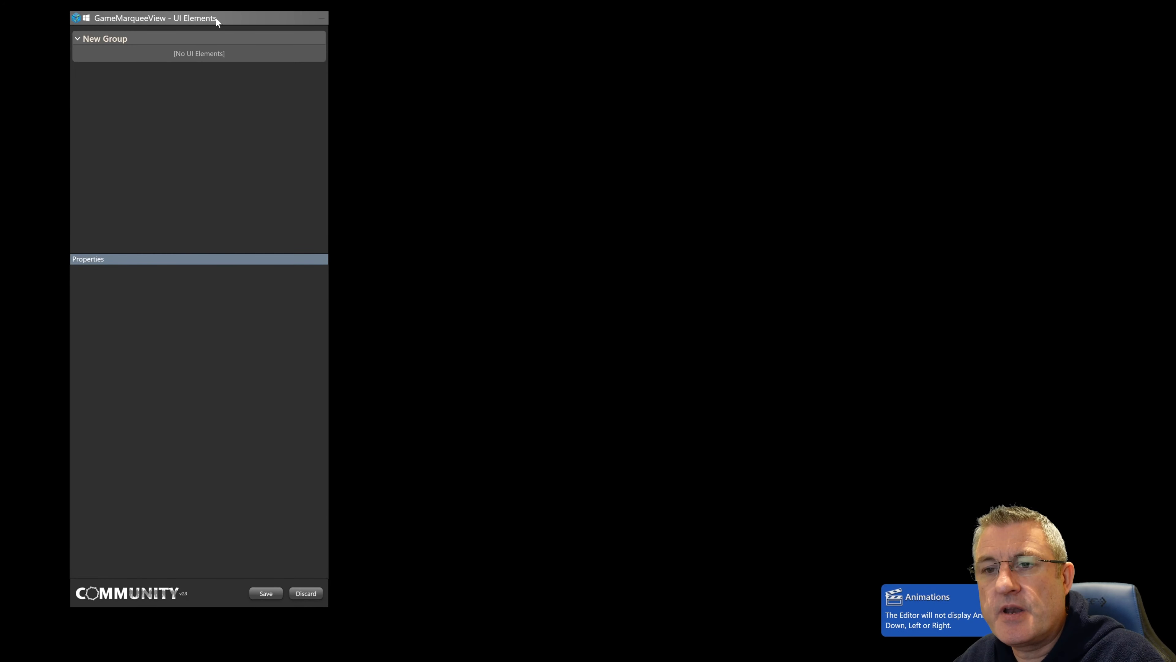
Step: Add a Marquee Video element to the empty New Group, place it at about X 230.5, Y 57.5, and save the view
{"action": "left_click_drag", "start_coordinate": [216, 23], "coordinate": [897, 58]}
{"action": "left_click", "coordinate": [879, 71]}
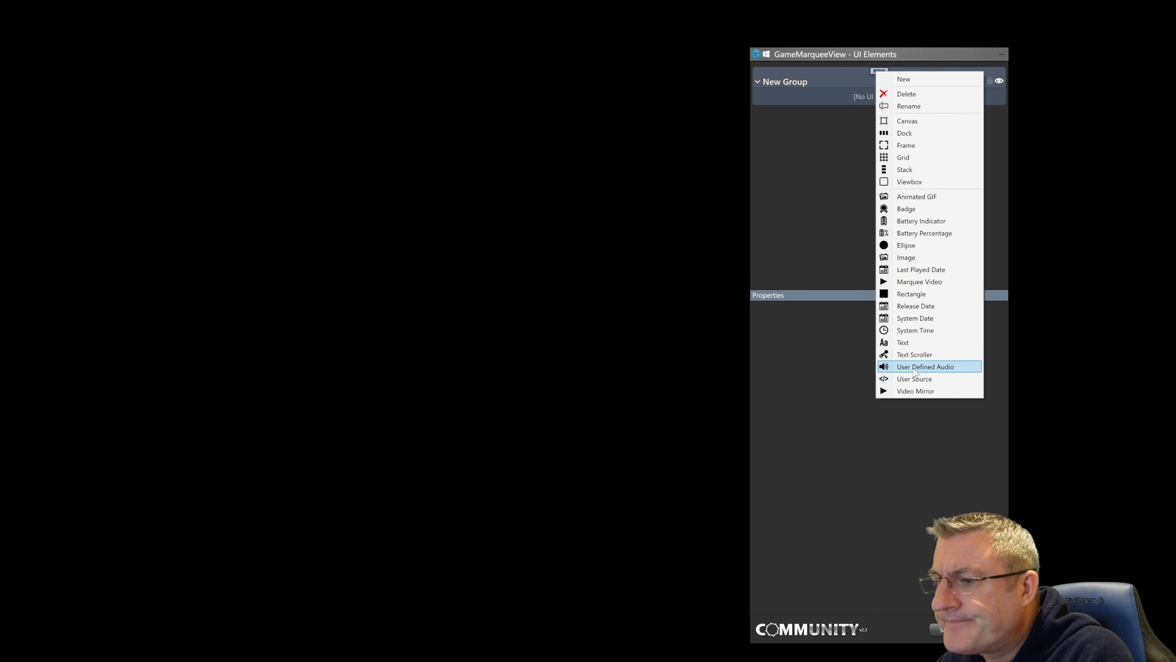
{"action": "left_click", "coordinate": [925, 284]}
{"action": "left_click_drag", "start_coordinate": [605, 320], "coordinate": [361, 86]}
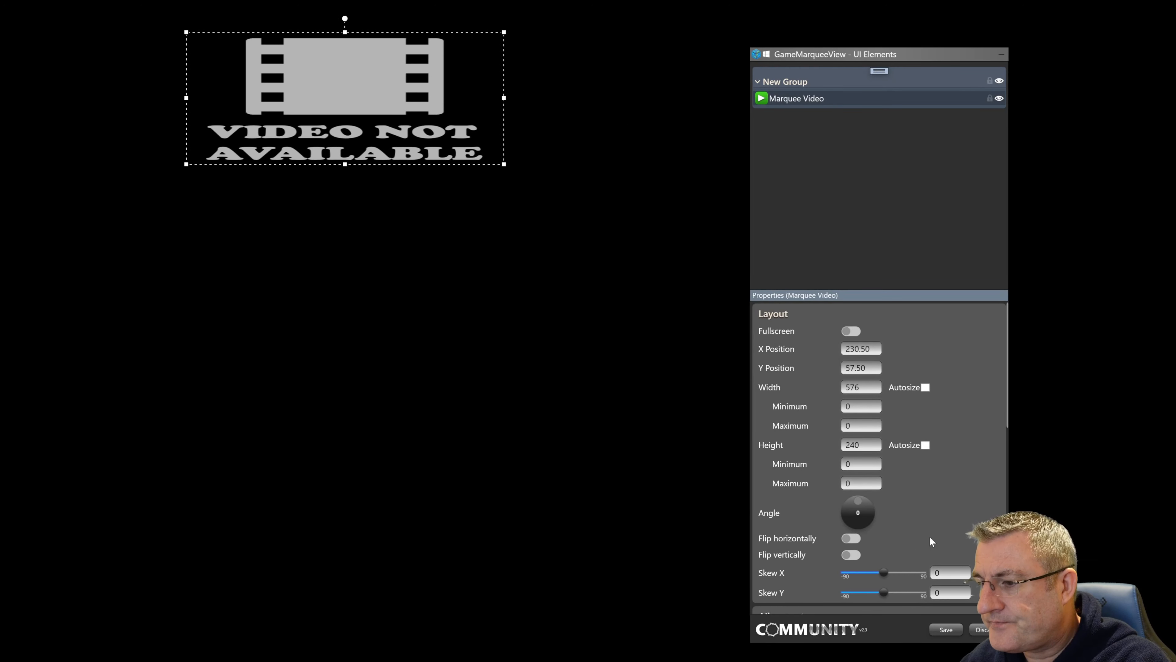
{"action": "scroll", "coordinate": [980, 514], "scroll_direction": "down", "scroll_amount": 10}
{"action": "scroll", "coordinate": [982, 514], "scroll_direction": "down", "scroll_amount": 2}
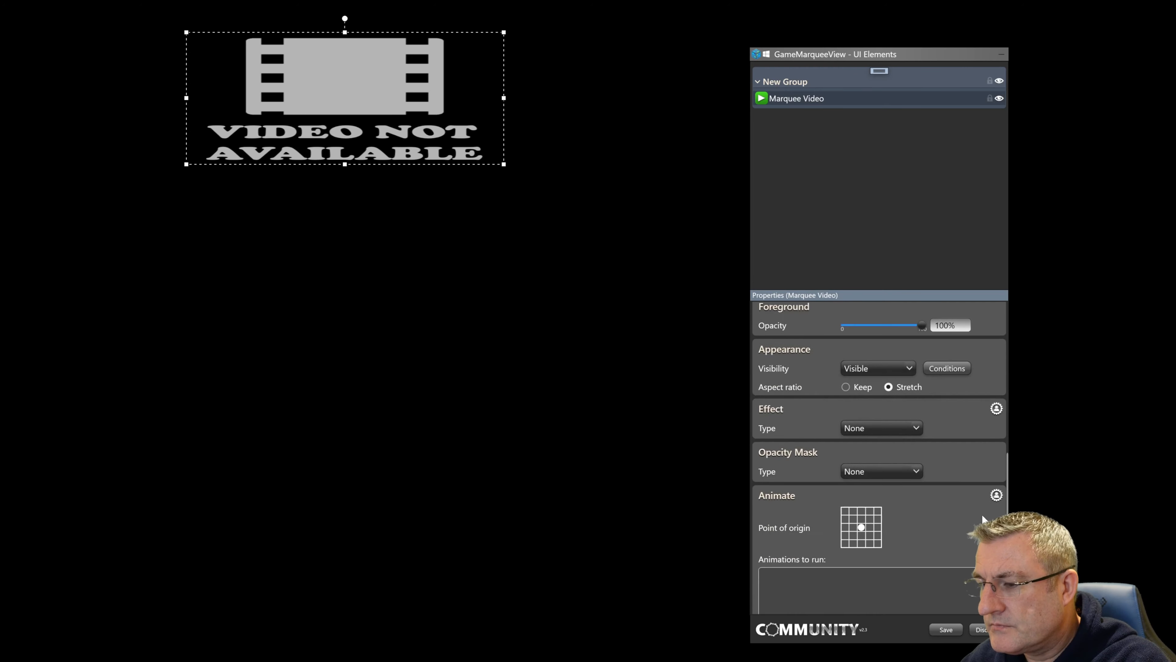
{"action": "left_click", "coordinate": [945, 629]}
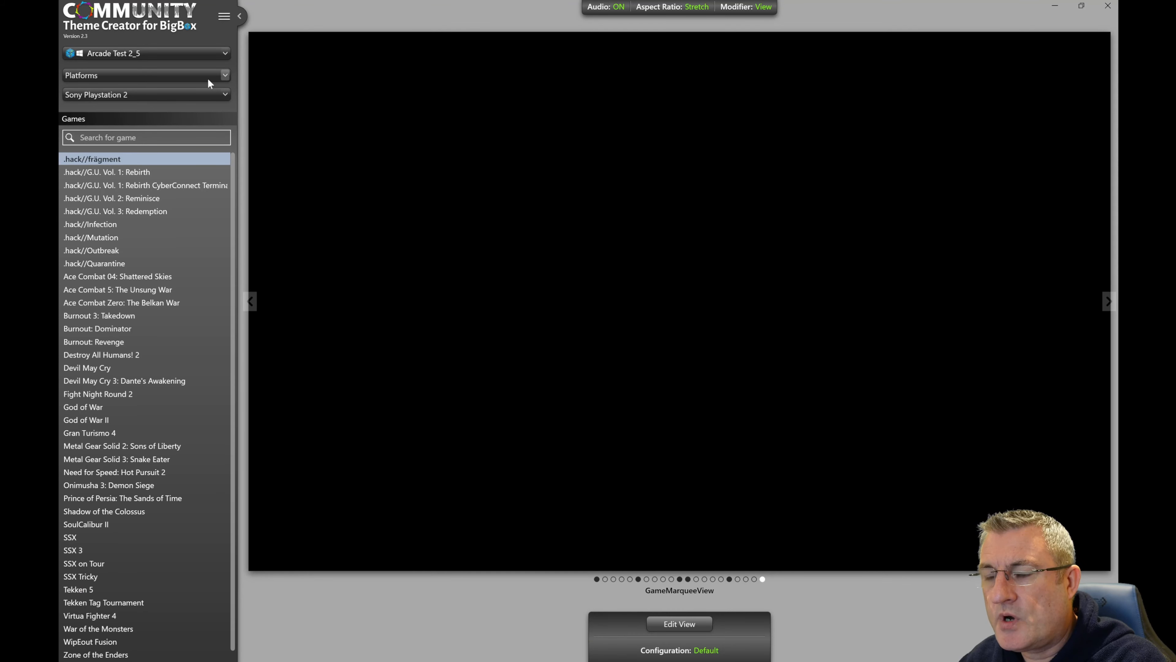
Step: Open the theme's media folder in File Explorer and move its window up and to the left
{"action": "left_click", "coordinate": [222, 19]}
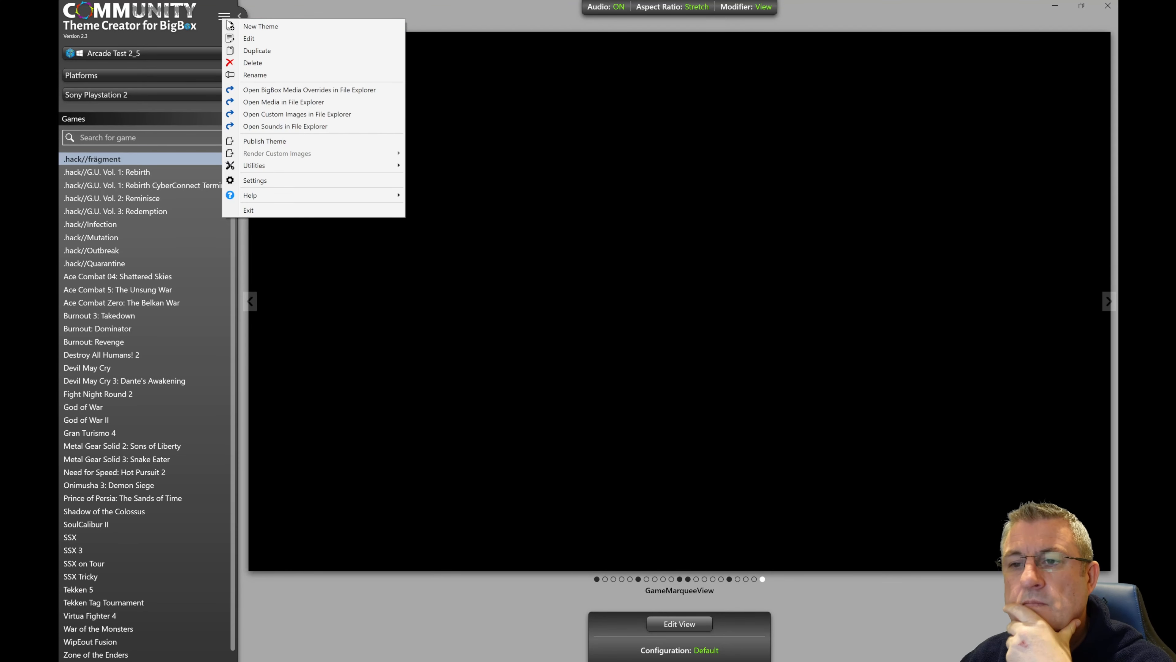
{"action": "left_click", "coordinate": [284, 102]}
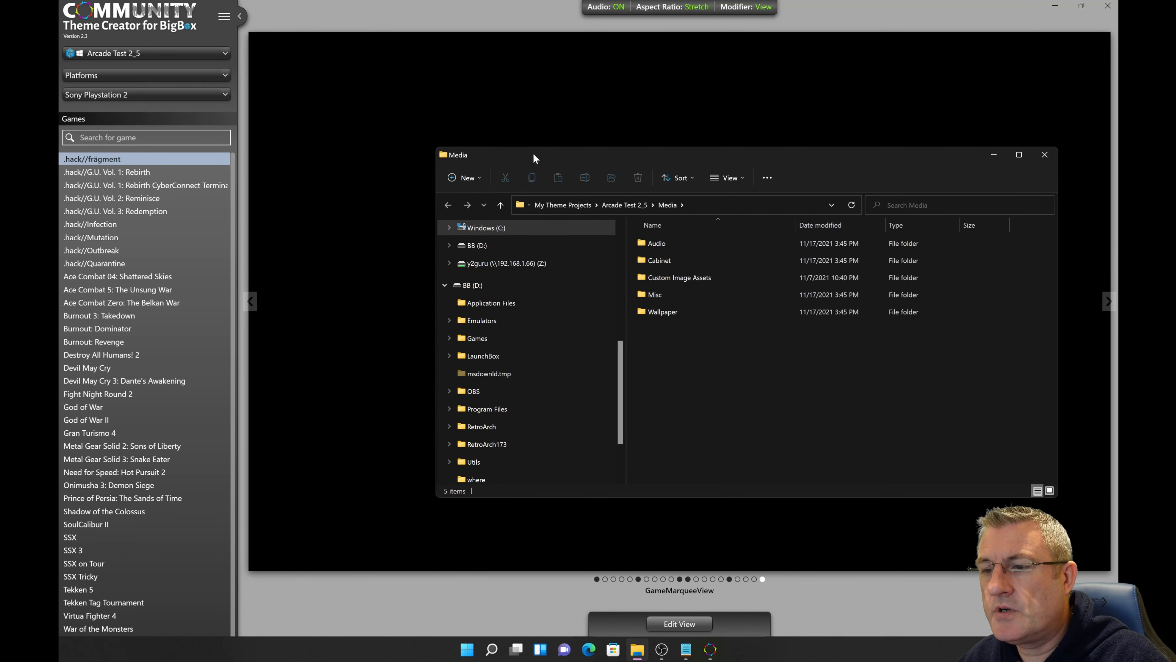
{"action": "left_click_drag", "start_coordinate": [533, 153], "coordinate": [482, 137]}
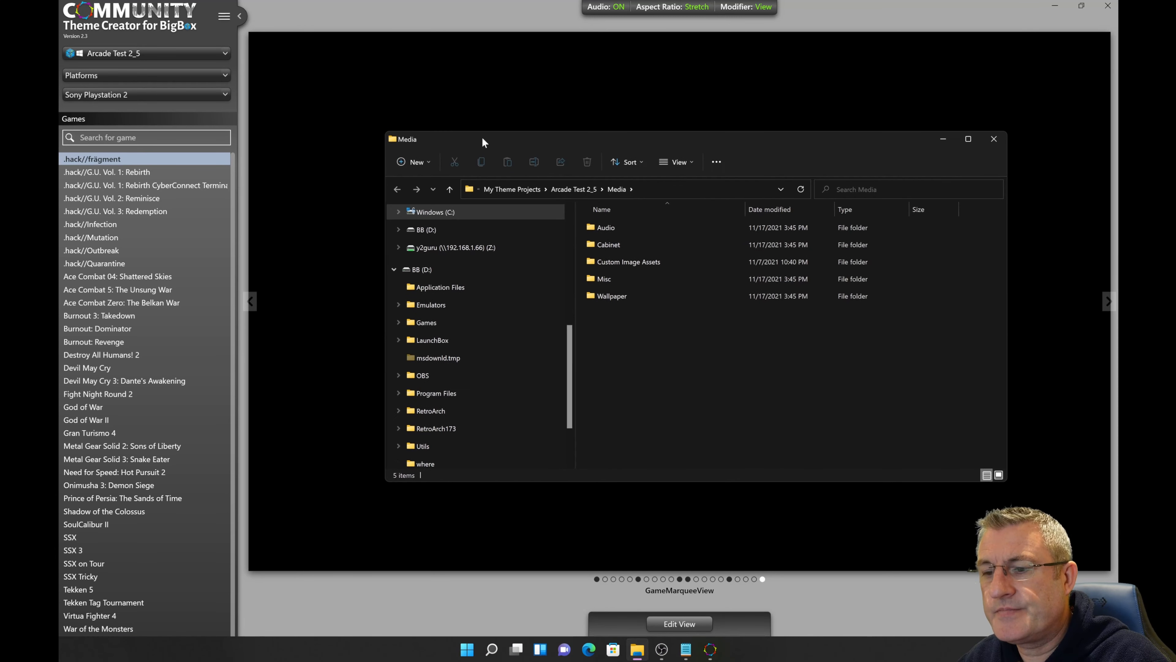
Step: Browse to the Marquee folder under LaunchBox, Videos, Arcade on the BB (D:) drive
{"action": "left_click", "coordinate": [446, 345]}
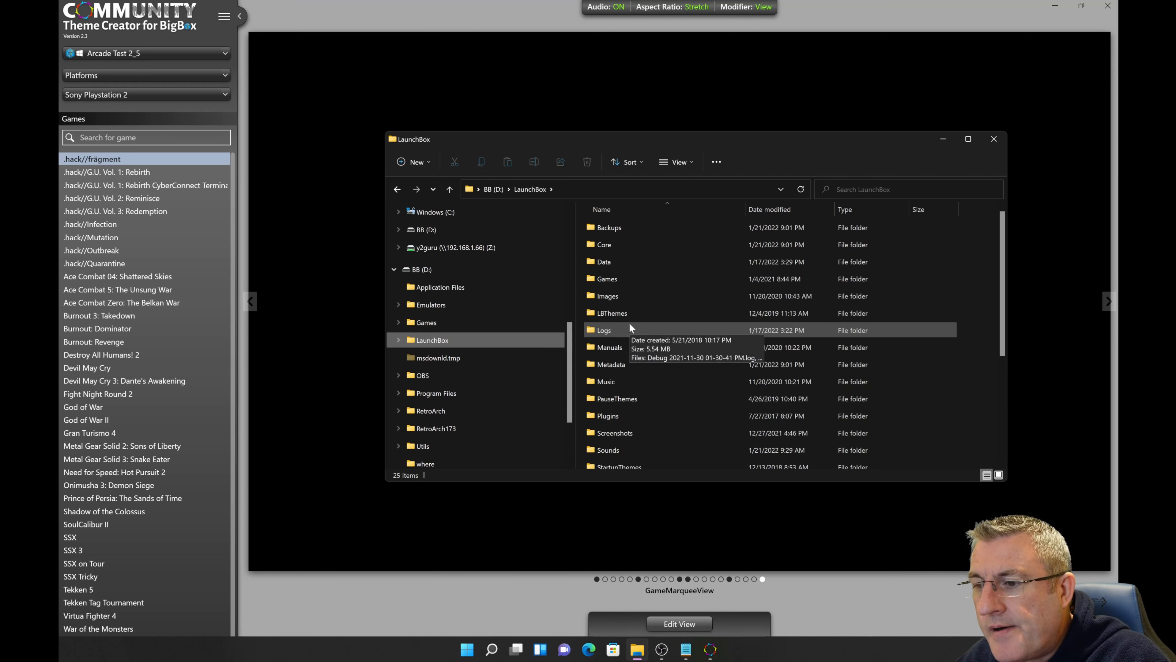
{"action": "scroll", "coordinate": [619, 366], "scroll_direction": "down", "scroll_amount": 3}
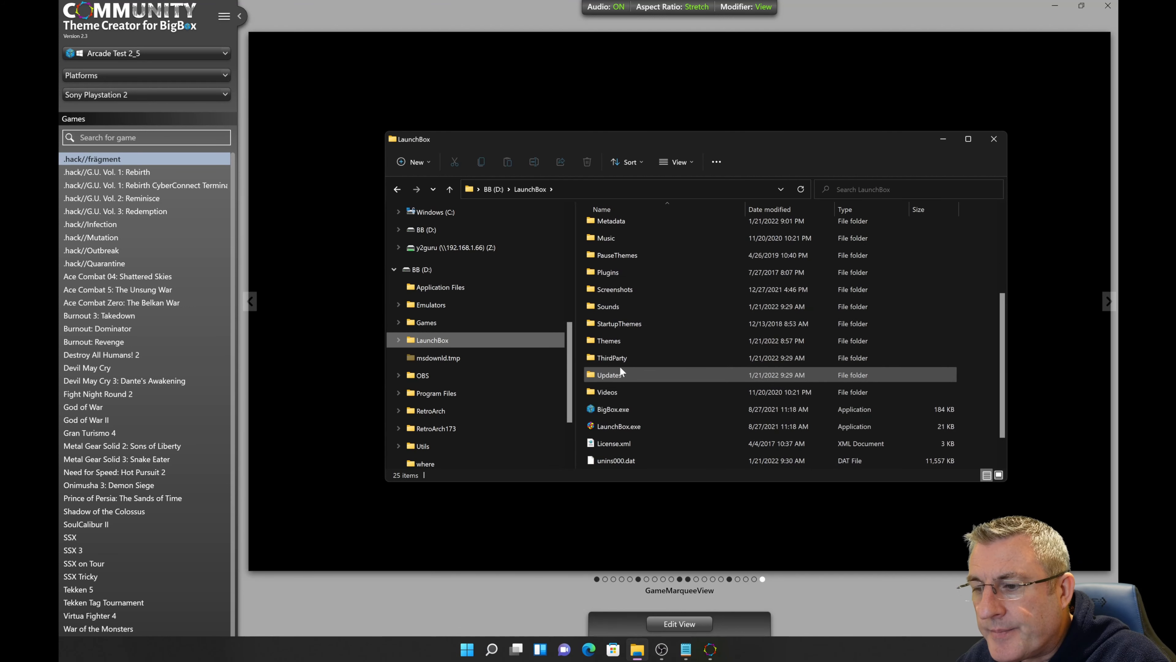
{"action": "double_click", "coordinate": [622, 389]}
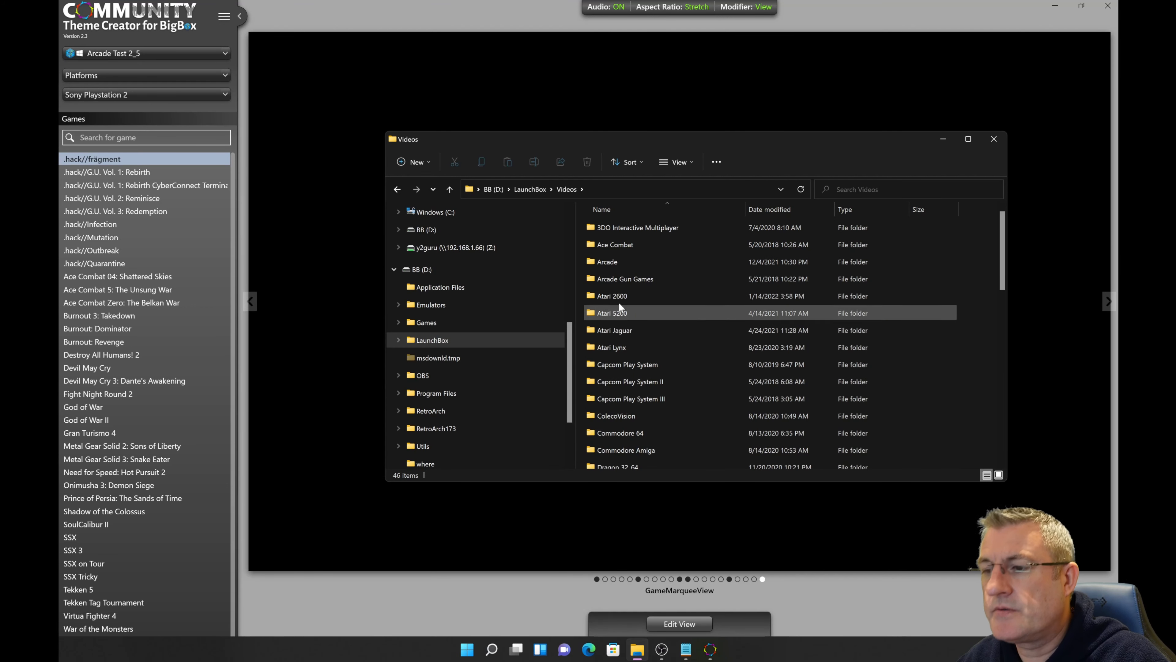
{"action": "left_click", "coordinate": [619, 260]}
{"action": "double_click", "coordinate": [619, 261]}
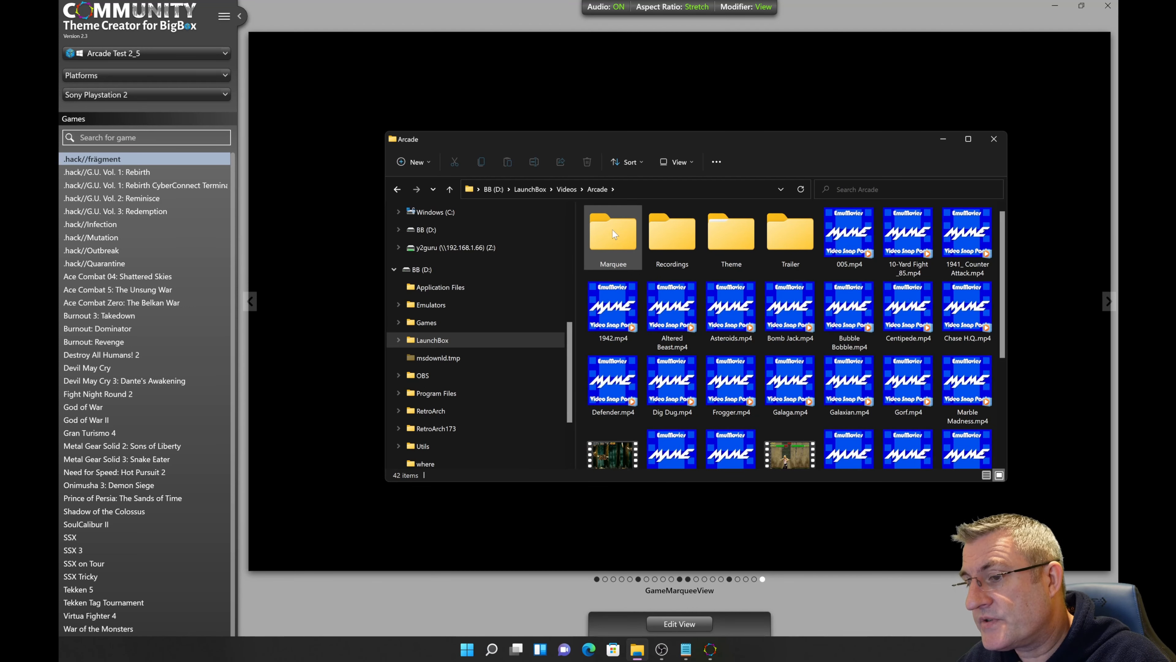
{"action": "left_click", "coordinate": [616, 253]}
{"action": "double_click", "coordinate": [617, 253]}
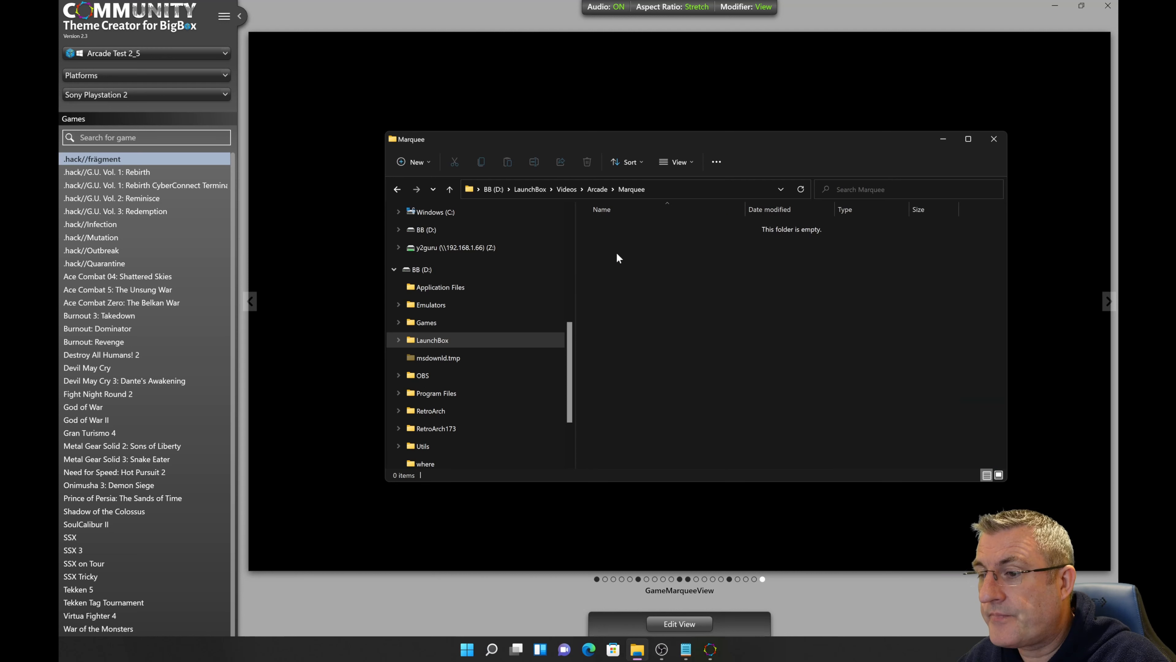
Step: Copy Altered Beast.mp4 from the Arcade videos folder into its Marquee subfolder
{"action": "left_click", "coordinate": [450, 190]}
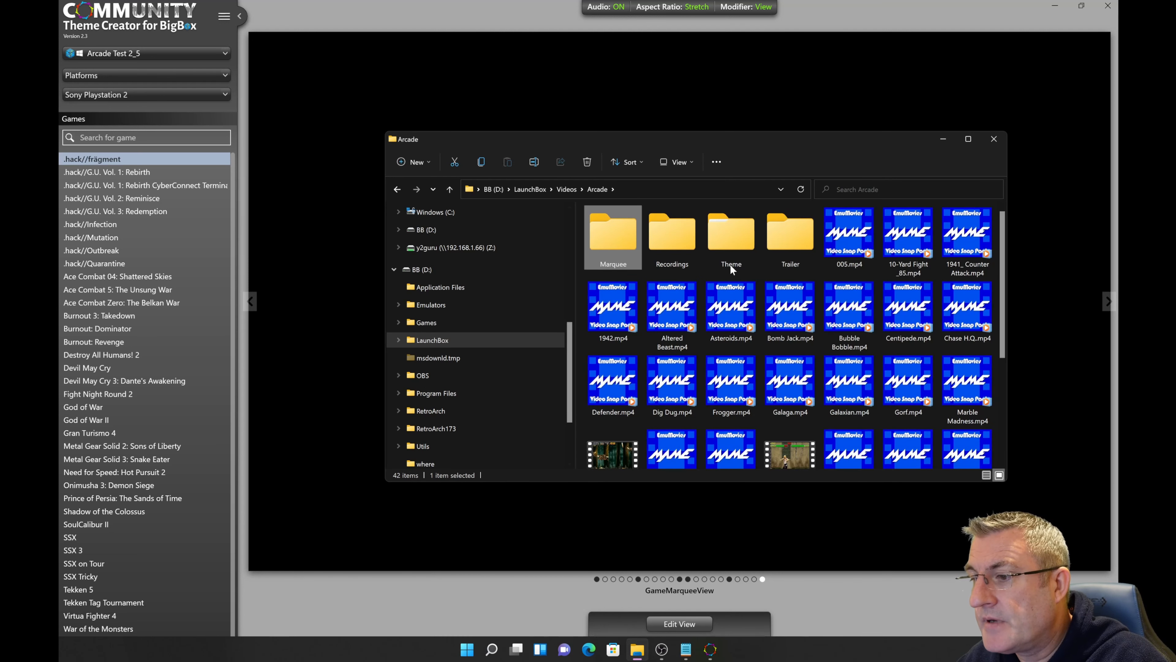
{"action": "left_click", "coordinate": [718, 315]}
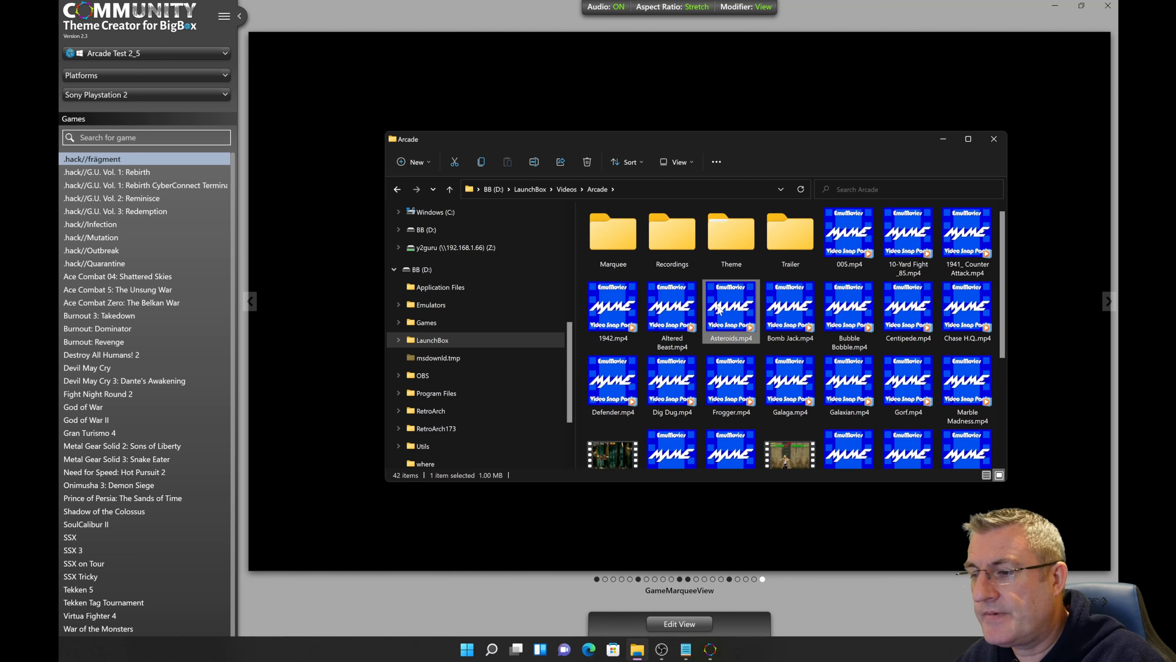
{"action": "left_click", "coordinate": [678, 318]}
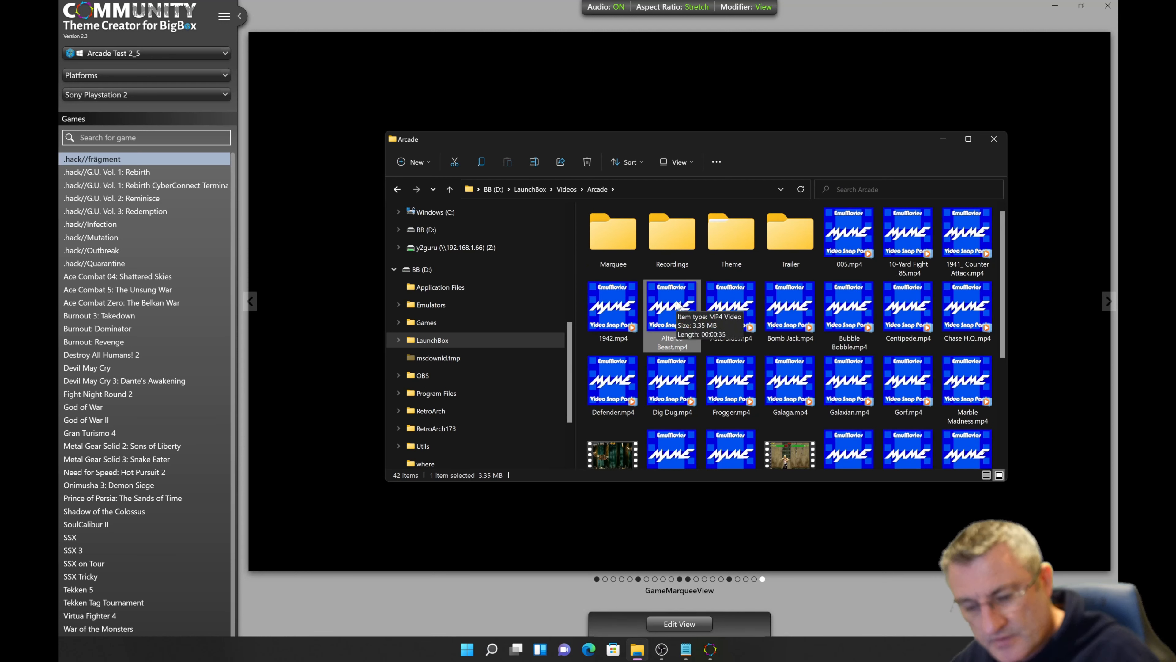
{"action": "left_click", "coordinate": [613, 245]}
{"action": "double_click", "coordinate": [614, 246]}
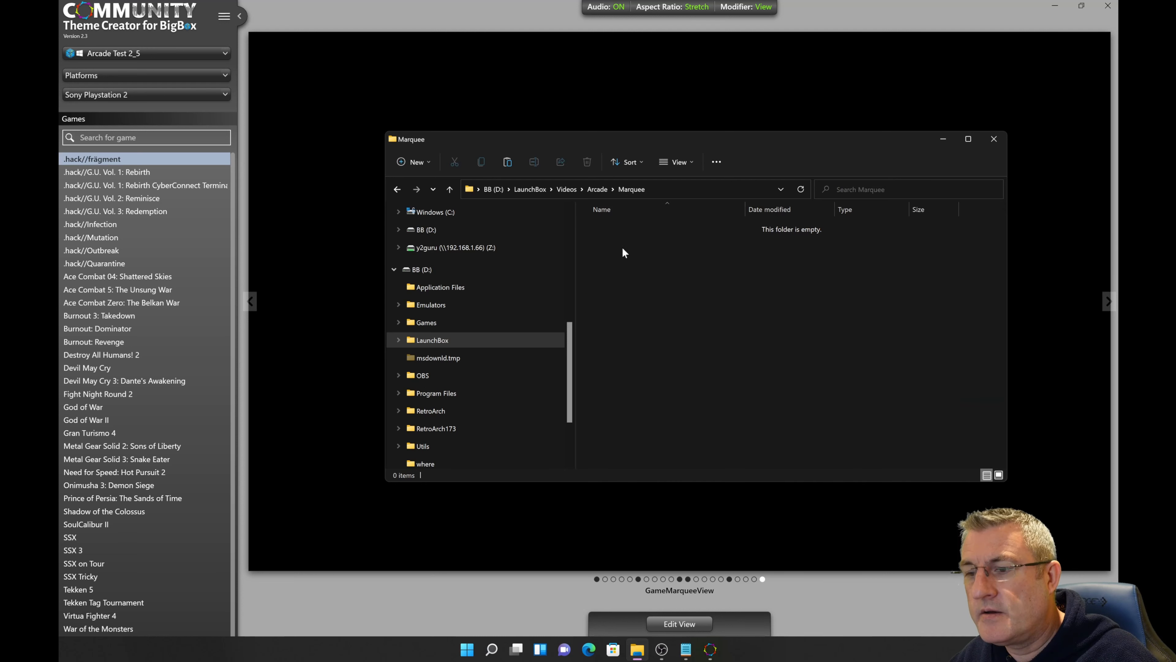
{"action": "key", "text": "ctrl+v"}
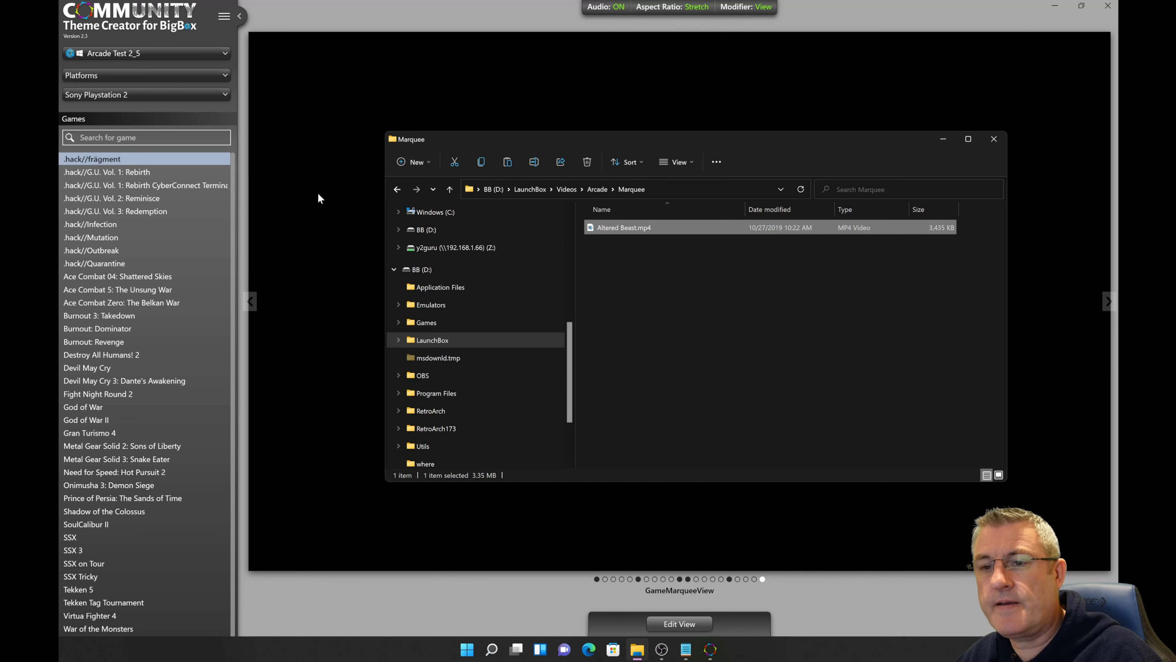
Step: Switch the previewed platform to Arcade and compare the GameMarqueeView preview for Altered Beast and Asteroids, ending on Altered Beast
{"action": "left_click", "coordinate": [151, 96]}
{"action": "scroll", "coordinate": [125, 136], "scroll_direction": "up", "scroll_amount": 10}
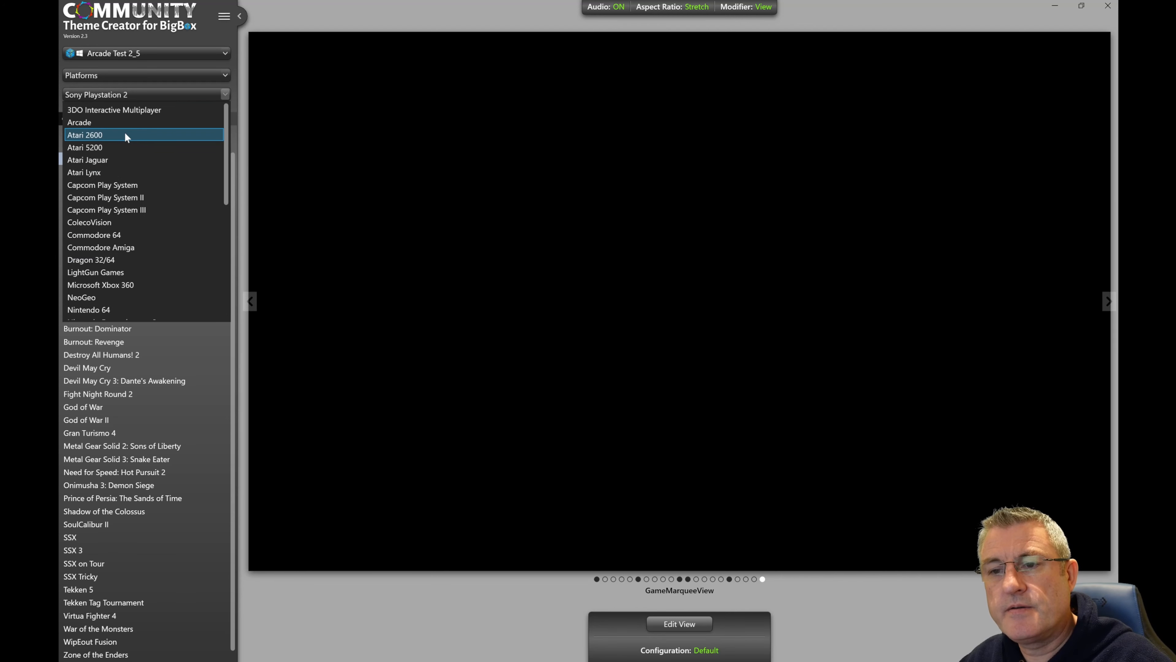
{"action": "left_click", "coordinate": [114, 123]}
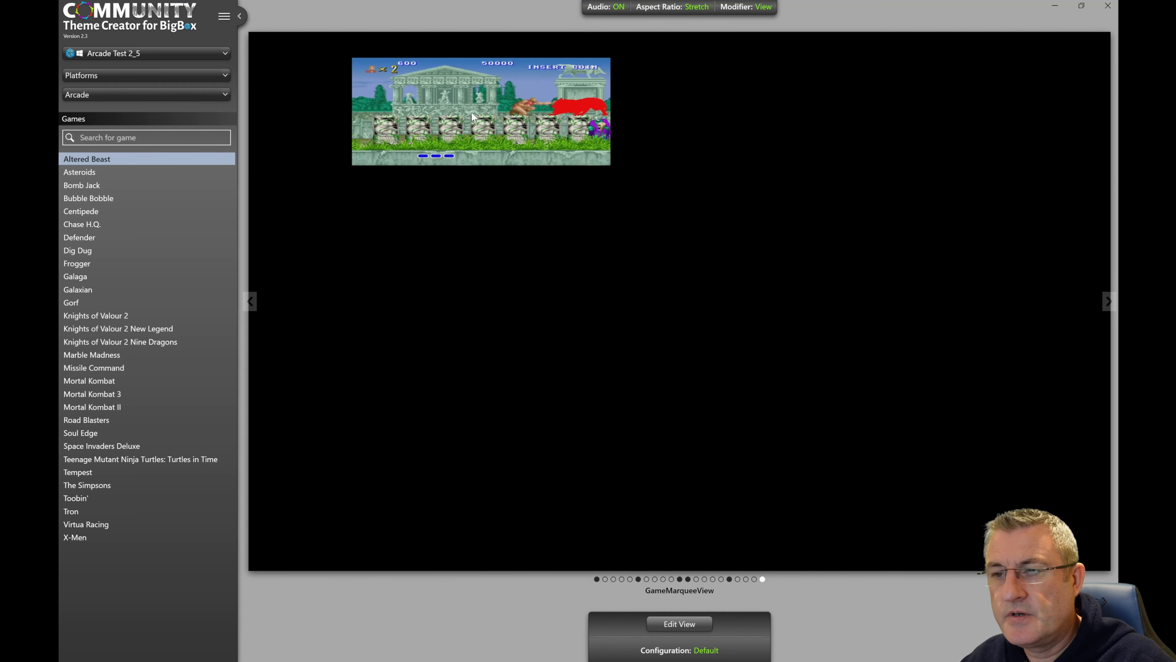
{"action": "left_click", "coordinate": [127, 171]}
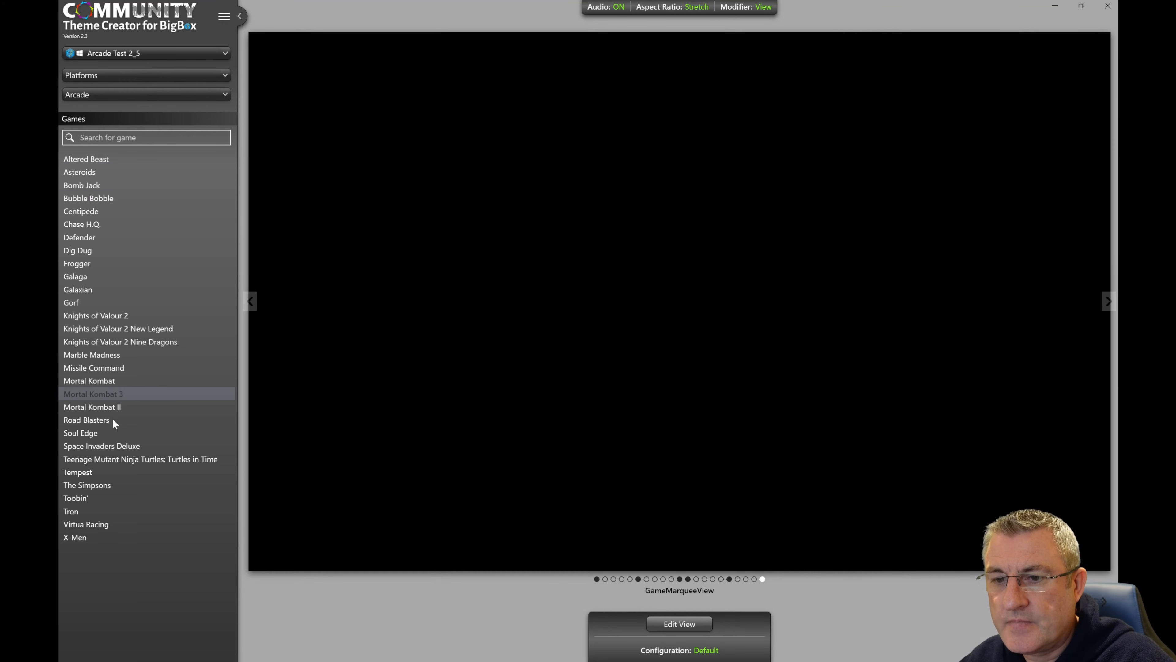
{"action": "left_click", "coordinate": [113, 157]}
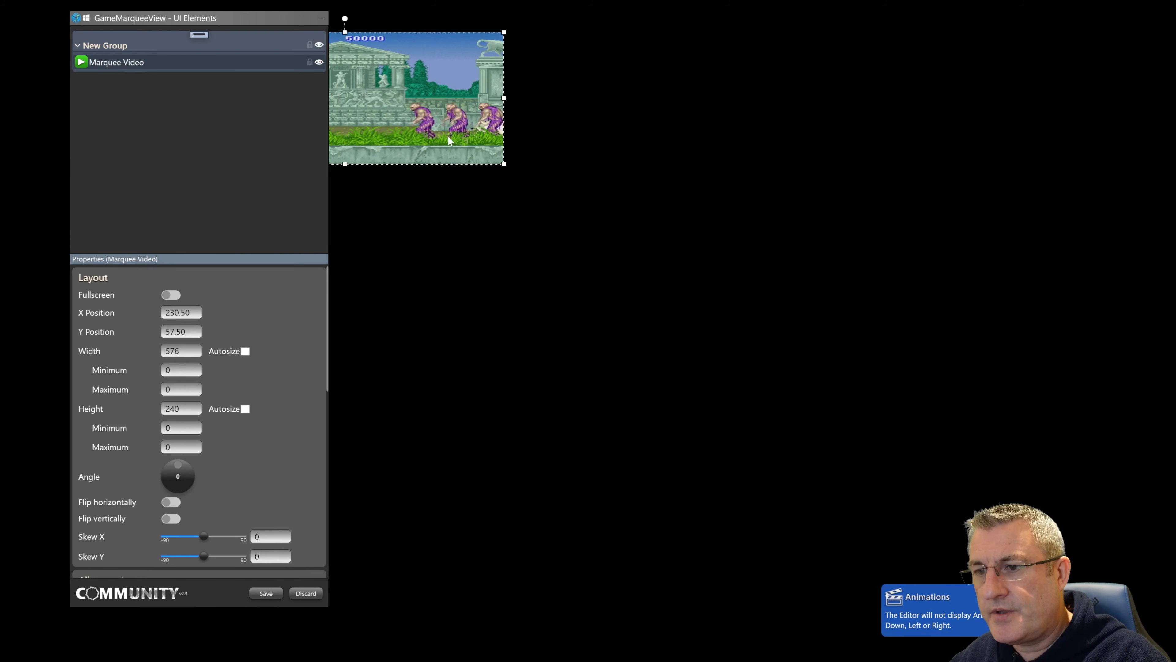
Step: Delete the Marquee Video element from the New Group in GameMarqueeView and save the view
{"action": "key", "text": "Delete"}
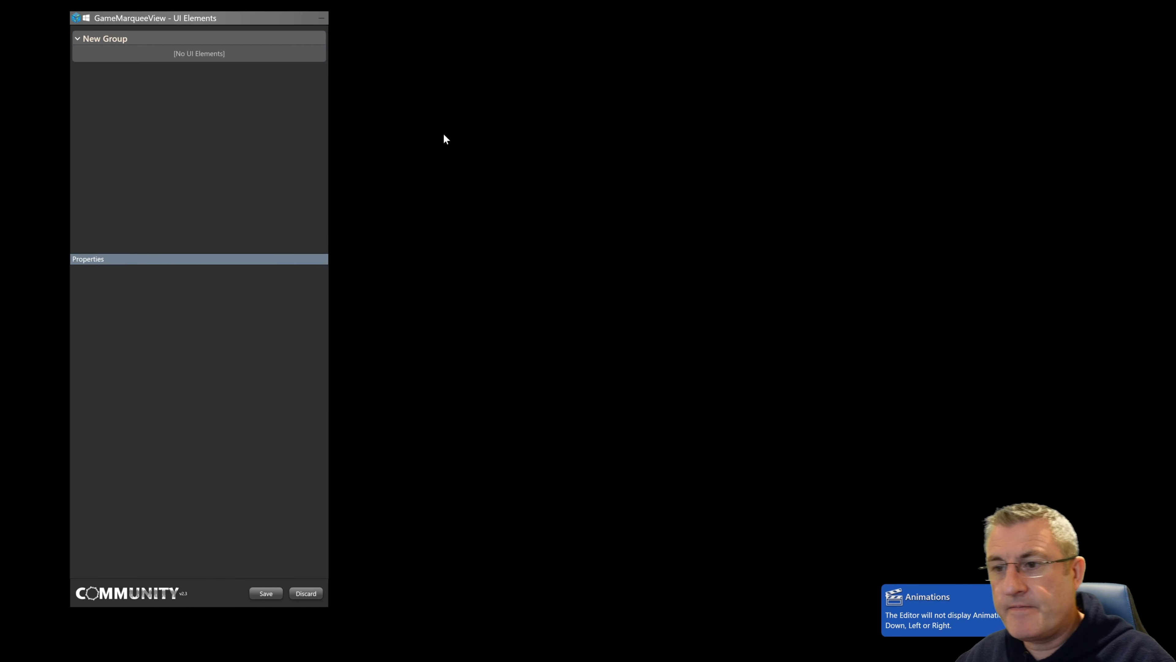
{"action": "left_click", "coordinate": [266, 593]}
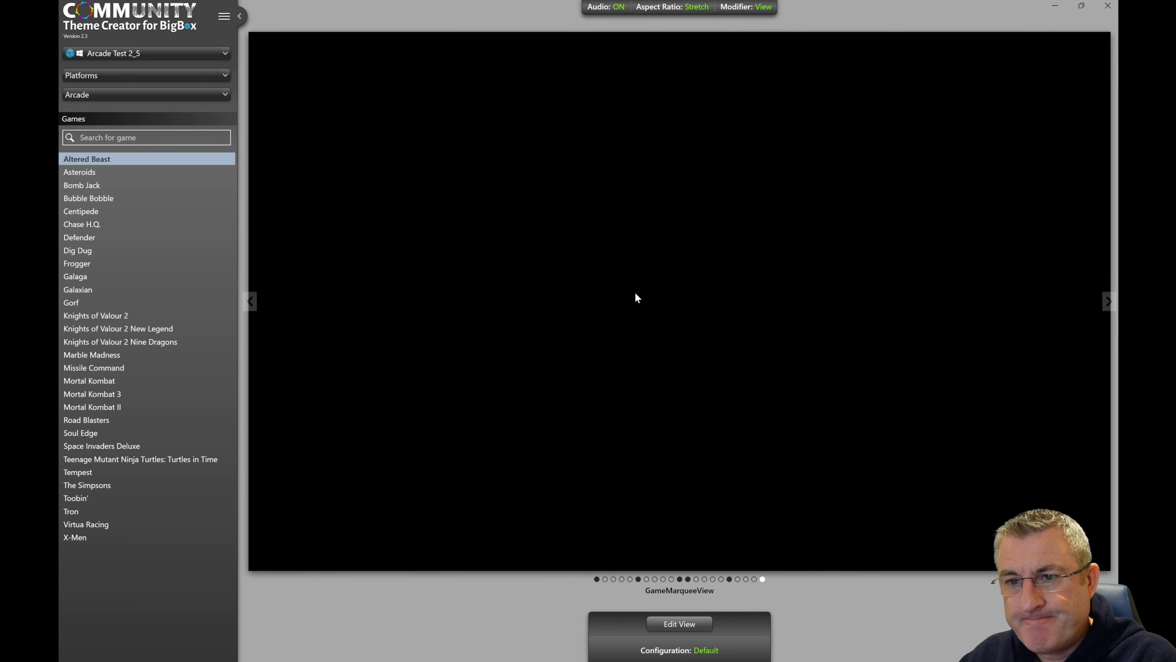
Step: Open TextGamesView for editing and set the Wheel's font to Berlin Sans FB Bold
{"action": "left_click", "coordinate": [689, 579]}
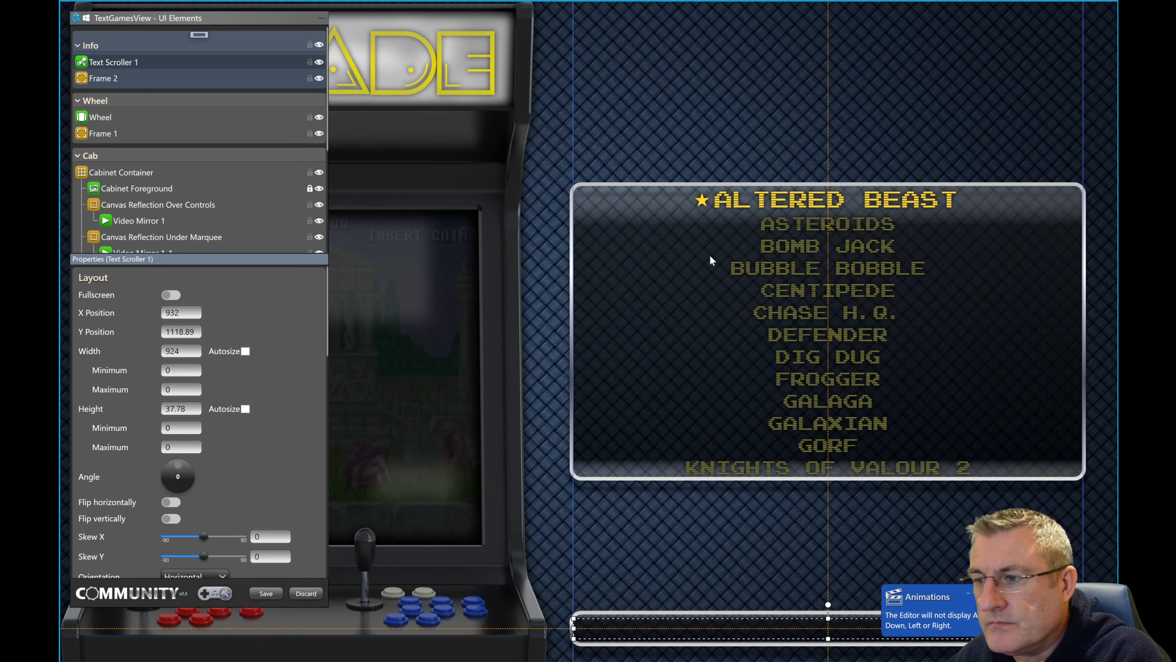
{"action": "left_click", "coordinate": [769, 248]}
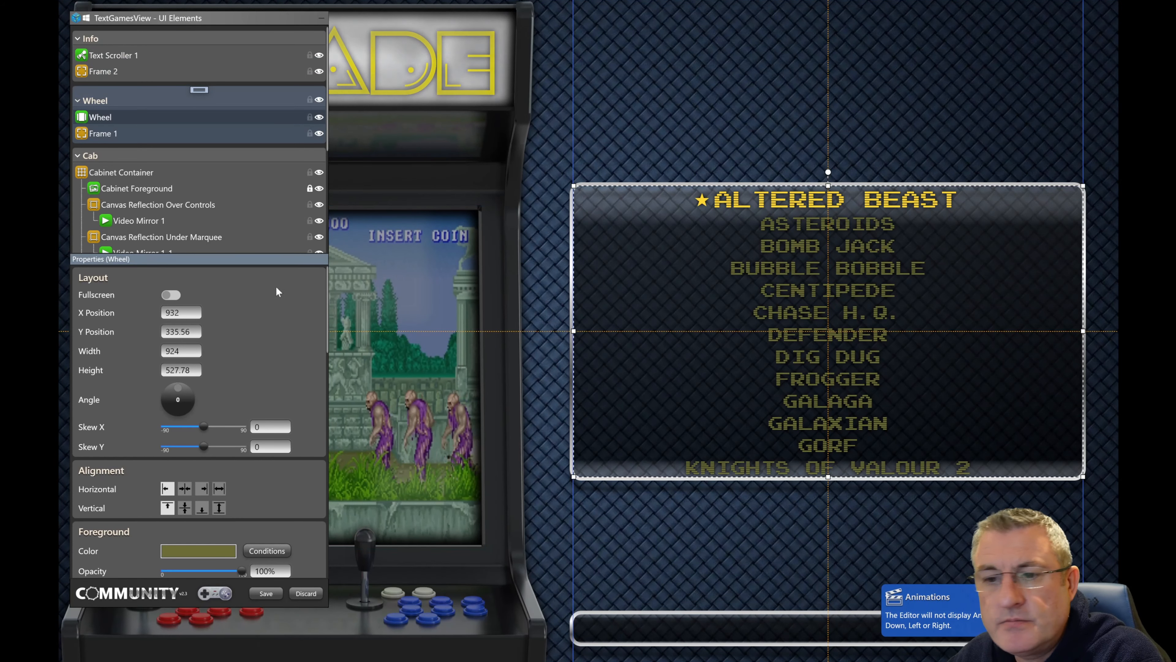
{"action": "scroll", "coordinate": [315, 367], "scroll_direction": "down", "scroll_amount": 1}
{"action": "scroll", "coordinate": [316, 367], "scroll_direction": "down", "scroll_amount": 10}
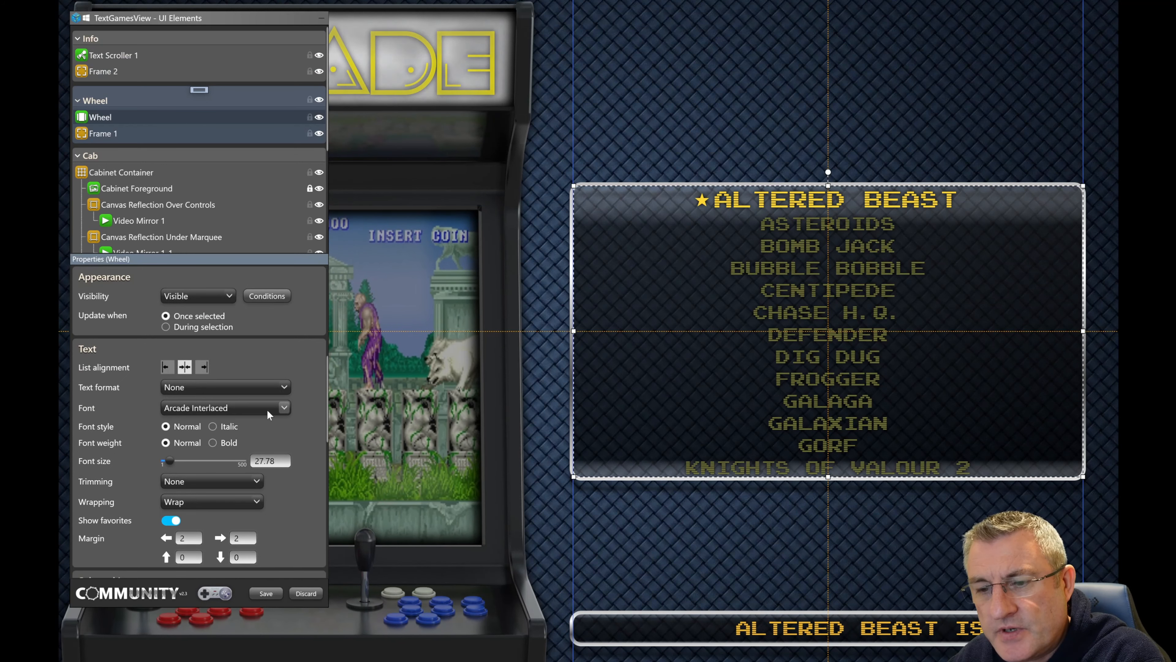
{"action": "left_click", "coordinate": [269, 408]}
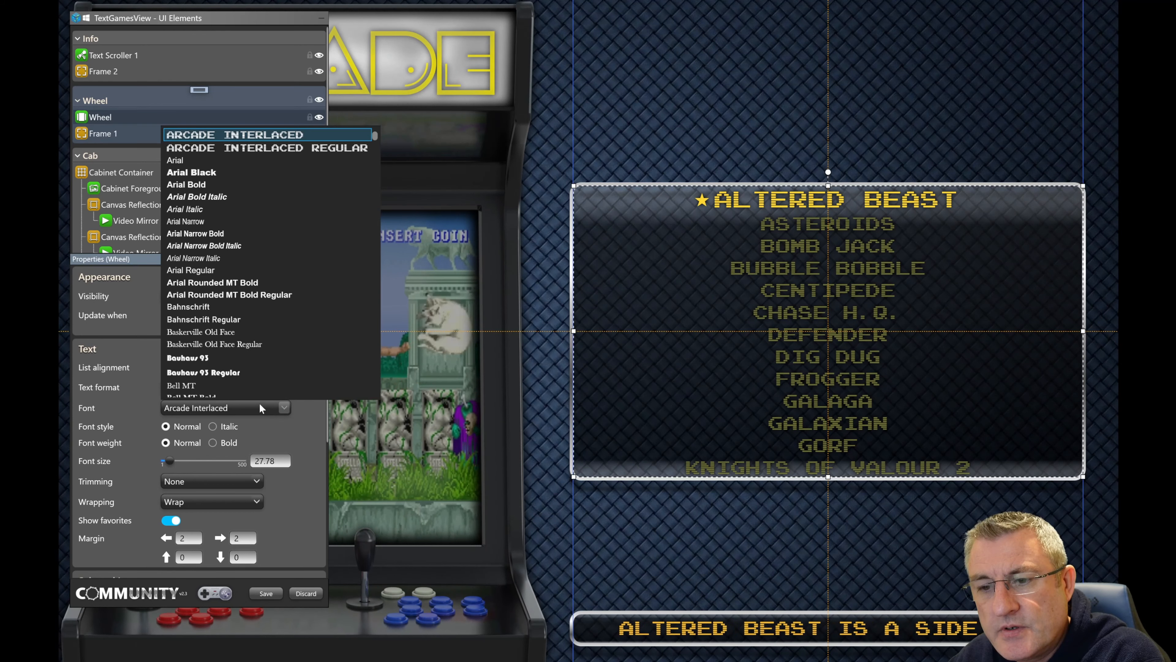
{"action": "scroll", "coordinate": [250, 380], "scroll_direction": "down", "scroll_amount": 3}
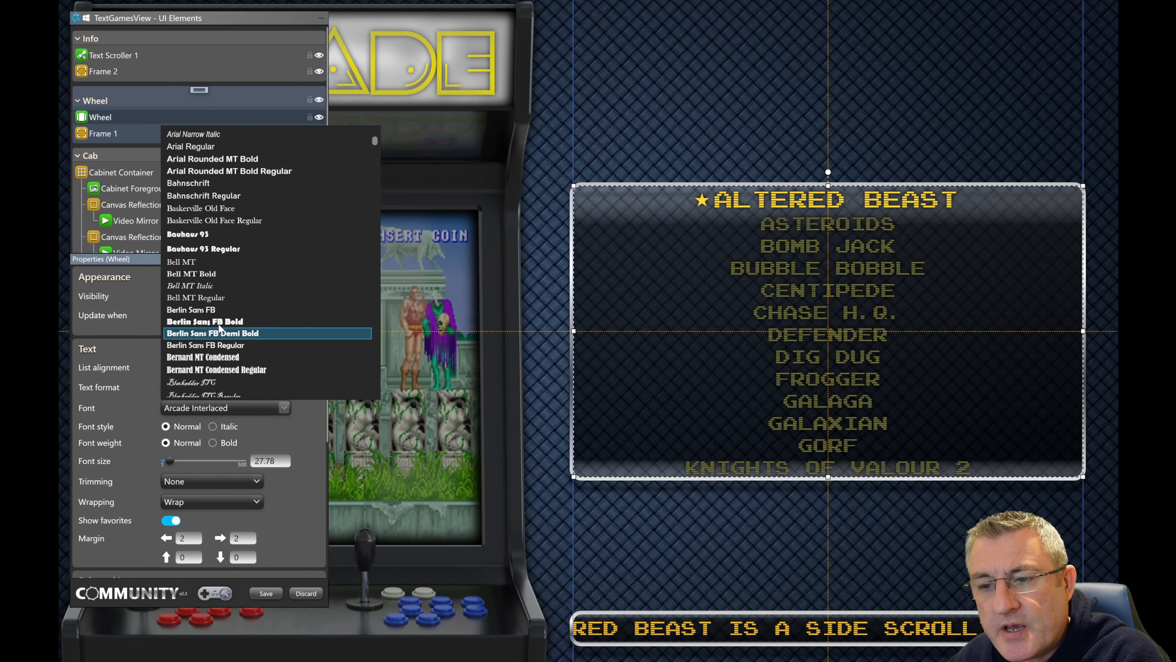
{"action": "left_click", "coordinate": [216, 321]}
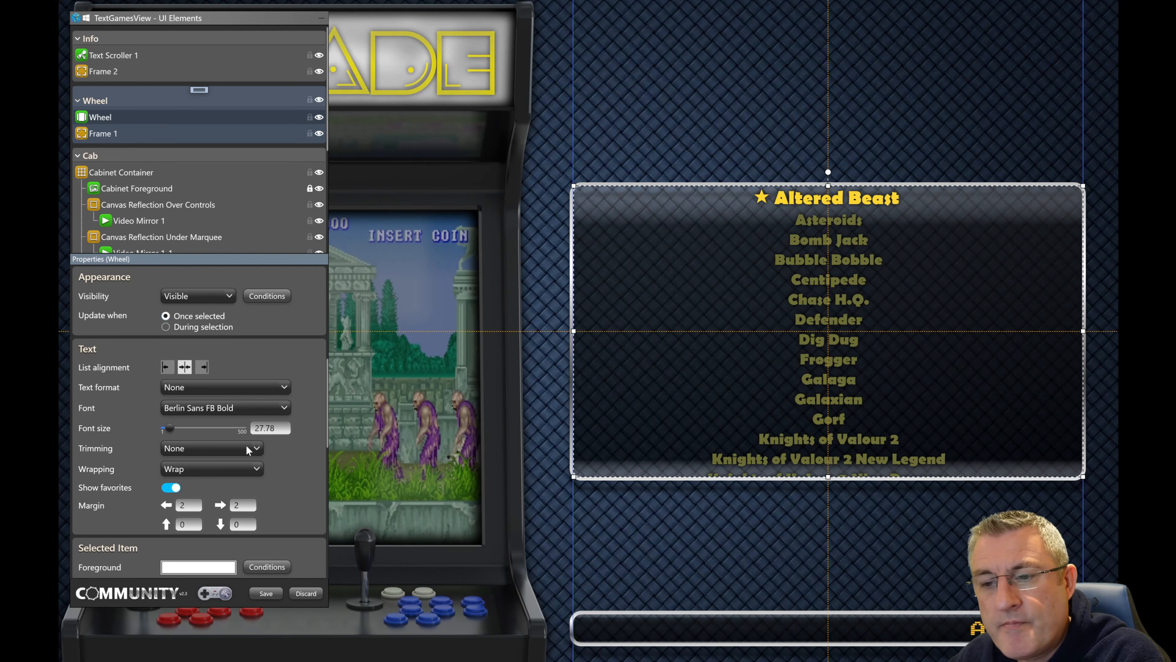
Step: Set the Wheel's text format to Uppercase 1st letter
{"action": "left_click", "coordinate": [246, 394]}
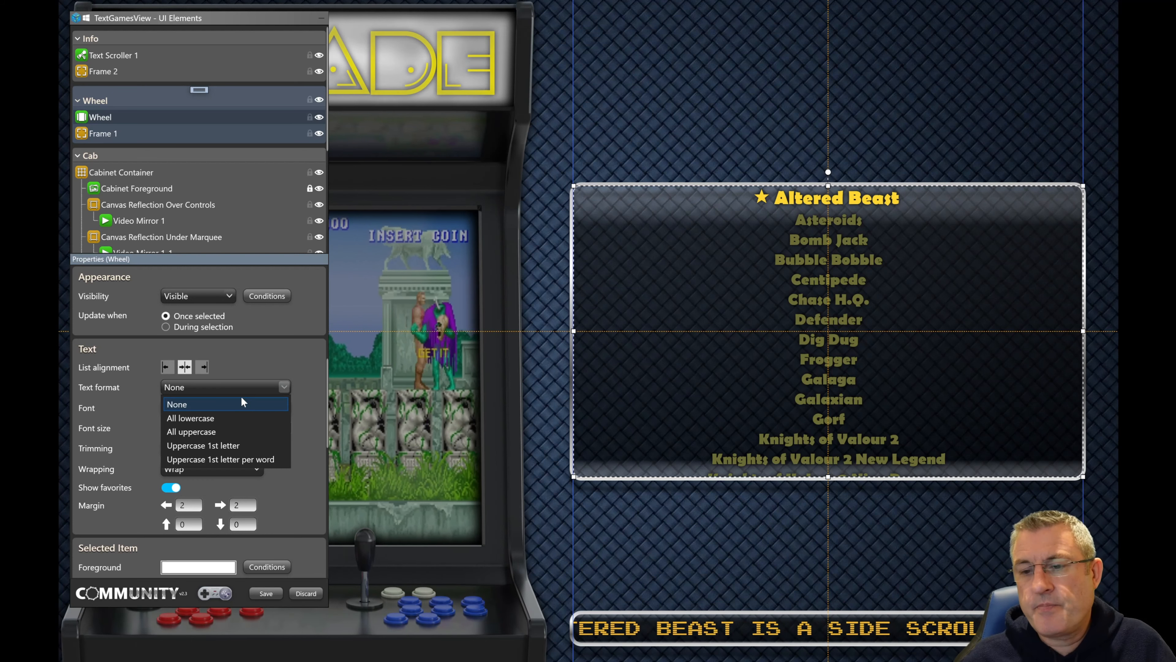
{"action": "left_click", "coordinate": [216, 447]}
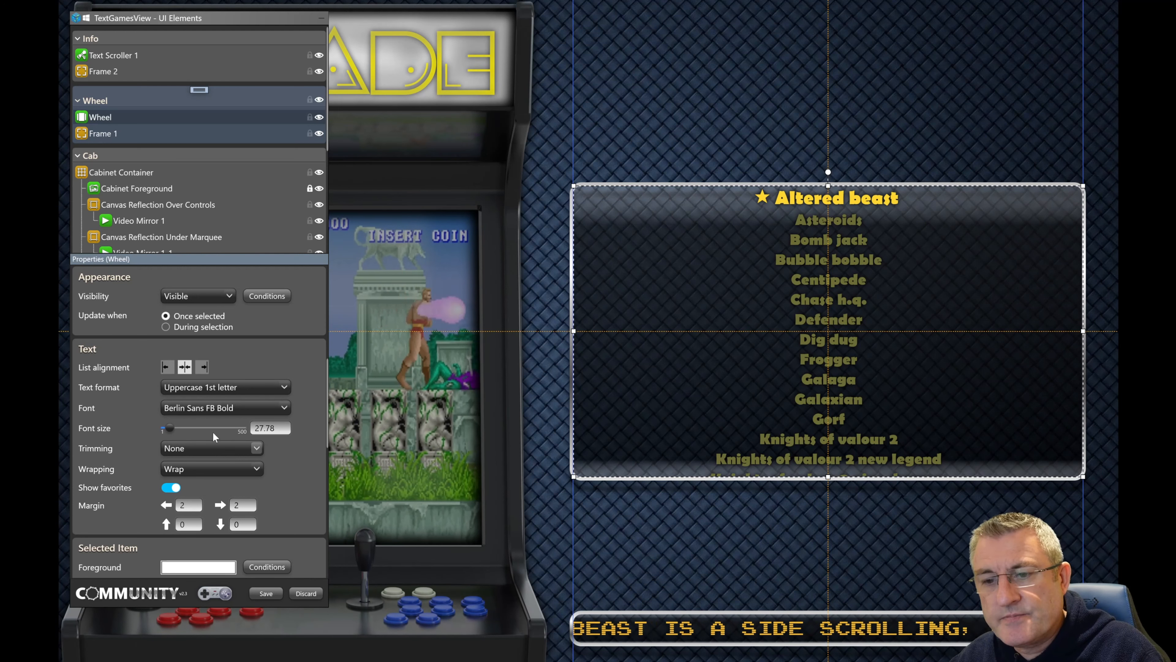
{"action": "left_click", "coordinate": [209, 388]}
{"action": "left_click", "coordinate": [212, 388]}
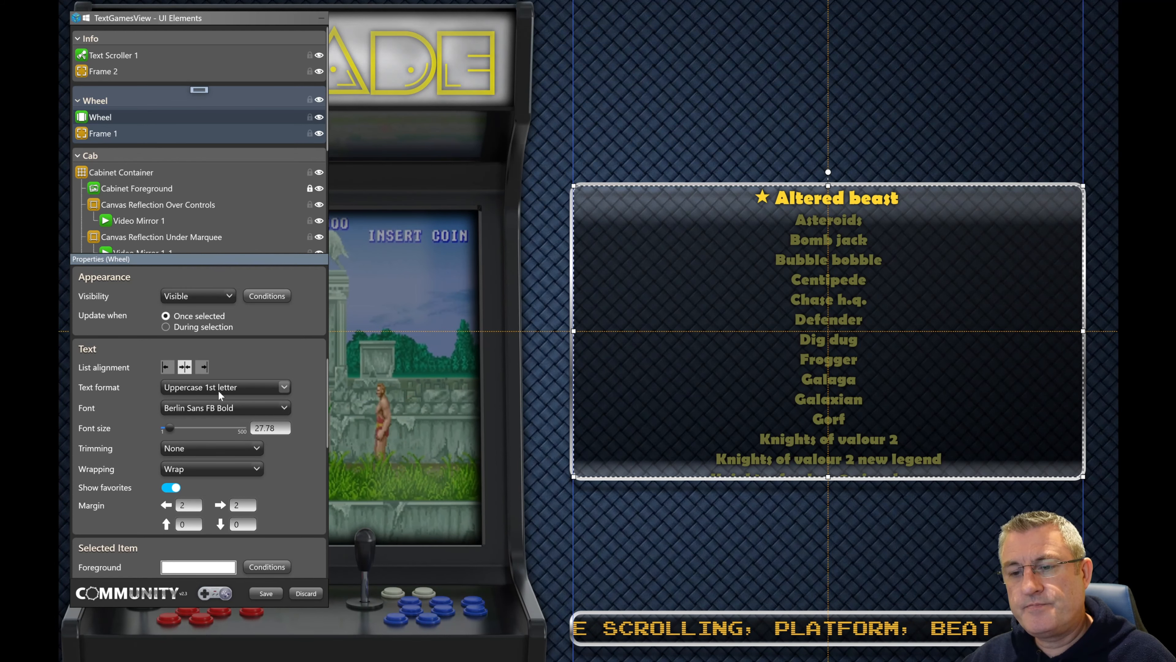
Step: Set the Wheel's text format to Uppercase 1st letter per word and discard the TextGamesView edits
{"action": "left_click", "coordinate": [218, 390]}
{"action": "left_click", "coordinate": [222, 458]}
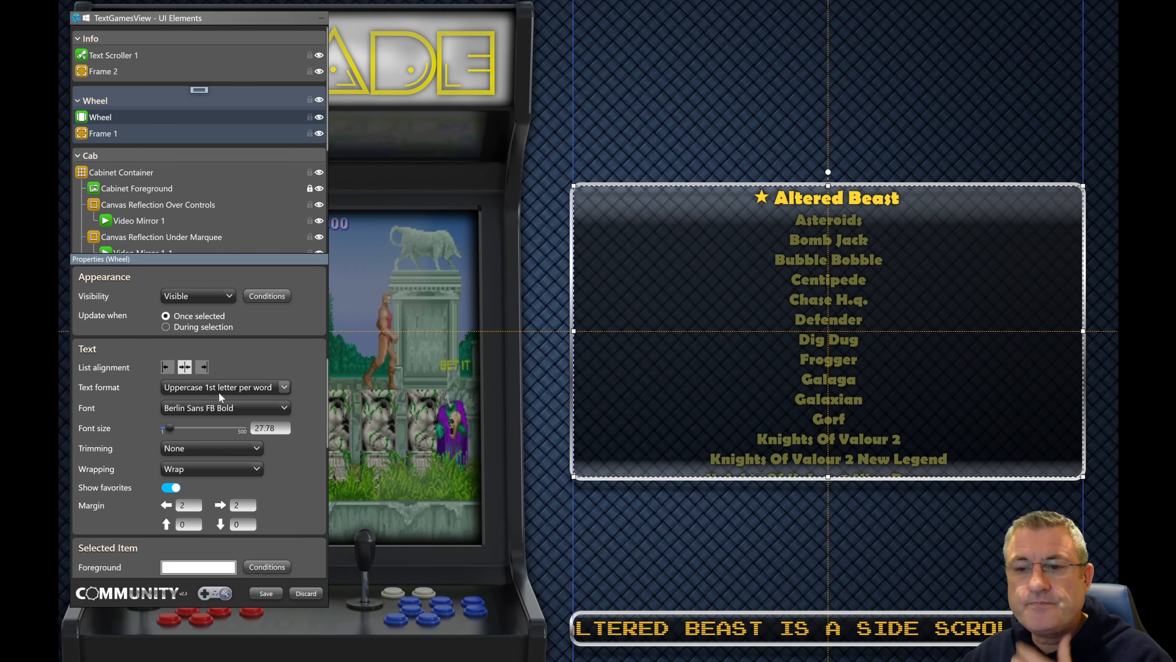
{"action": "left_click", "coordinate": [229, 388]}
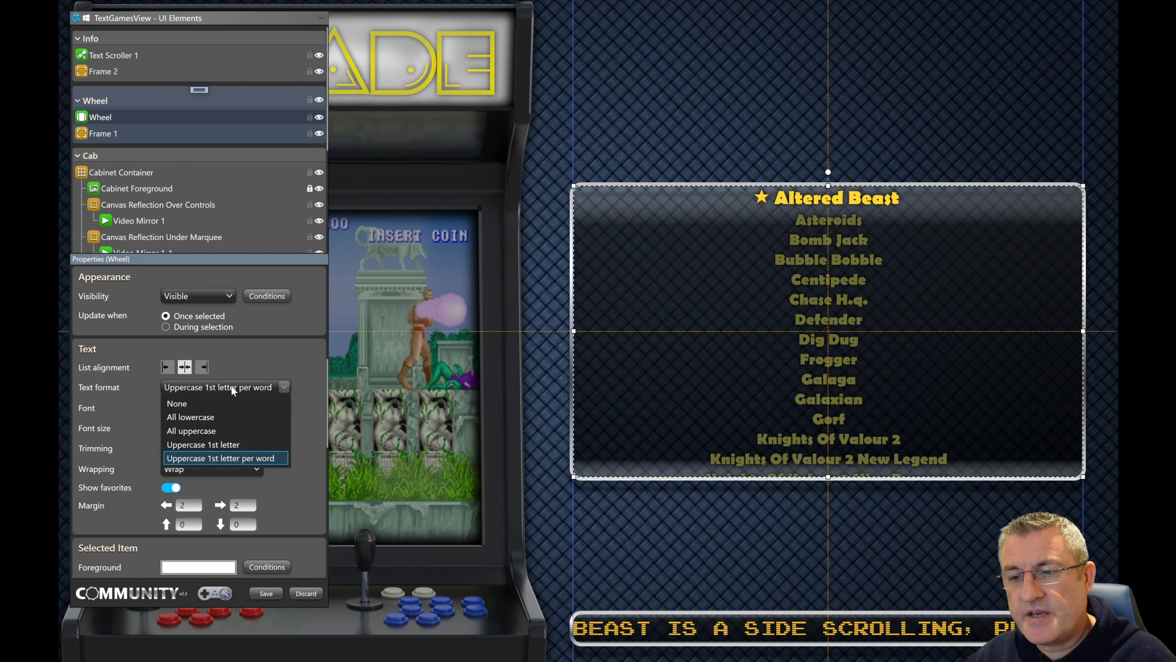
{"action": "left_click", "coordinate": [253, 363]}
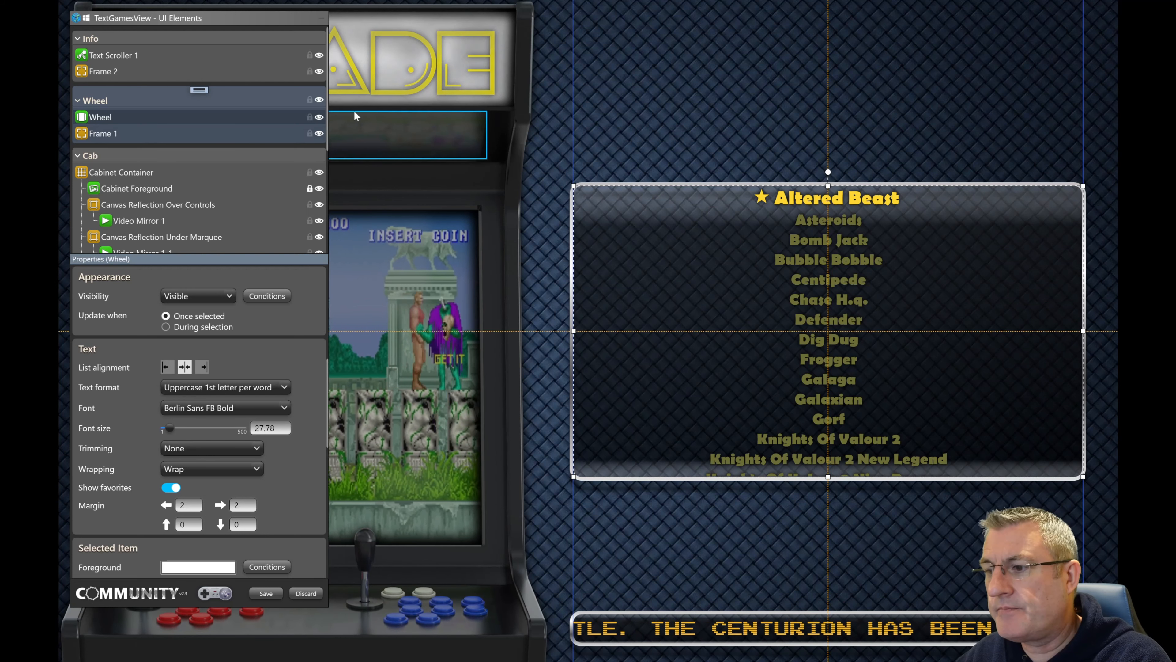
{"action": "left_click_drag", "start_coordinate": [236, 19], "coordinate": [342, 30]}
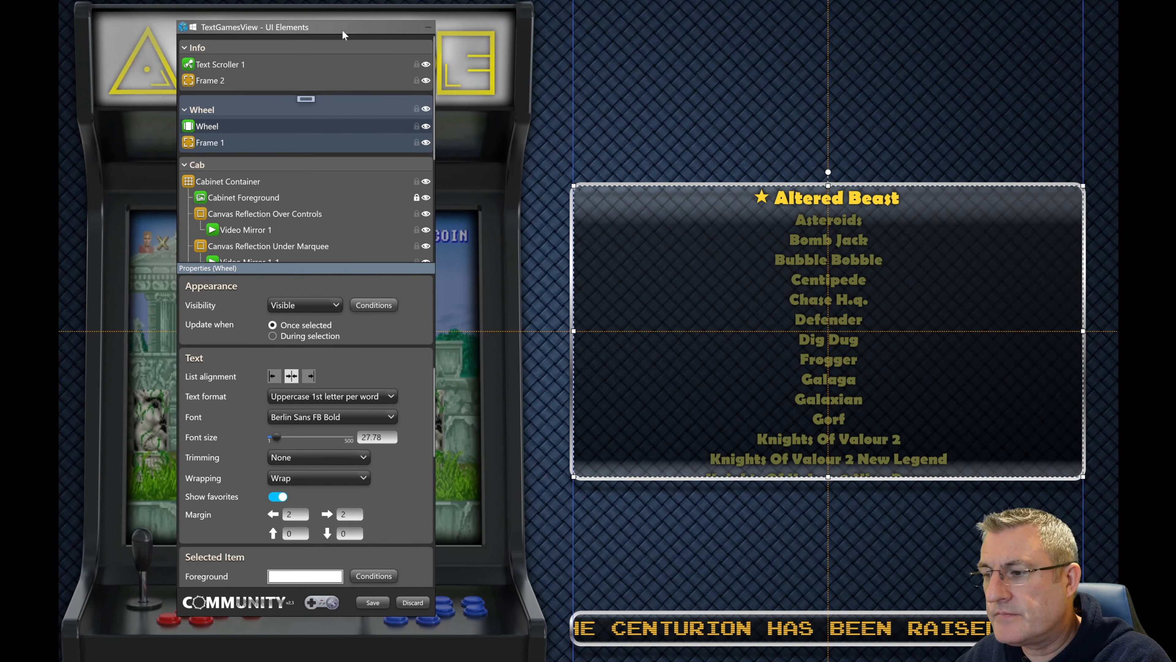
{"action": "left_click", "coordinate": [405, 604]}
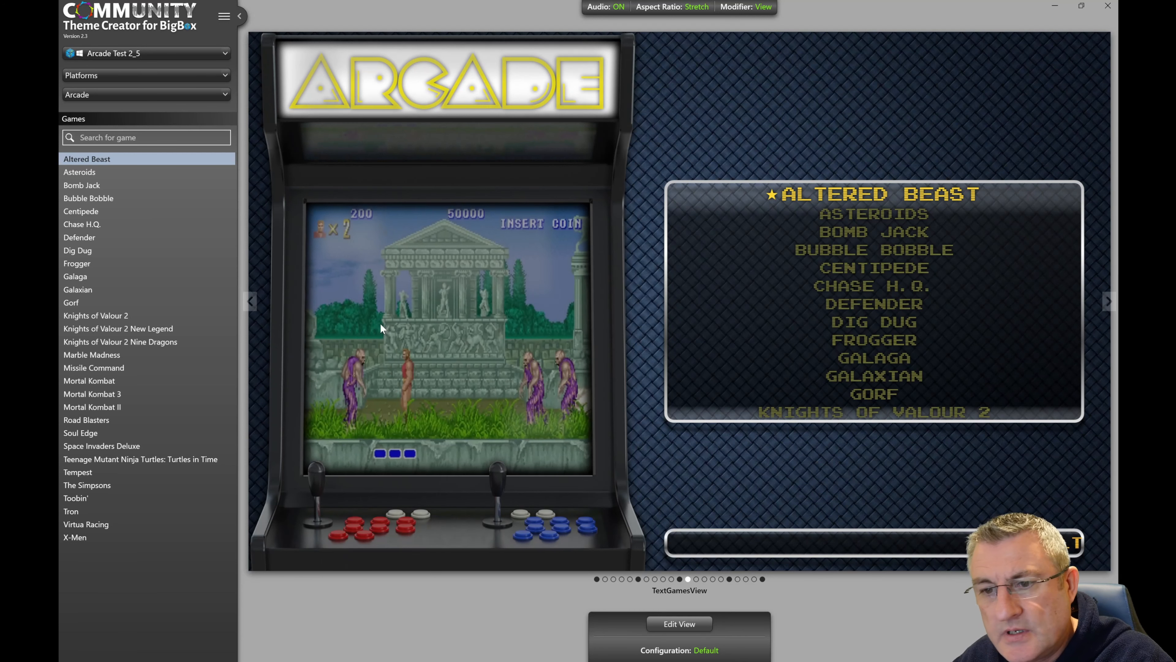
Step: Switch the previewed platform to Sony Playstation 2 and reopen TextGamesView for editing
{"action": "left_click", "coordinate": [118, 97]}
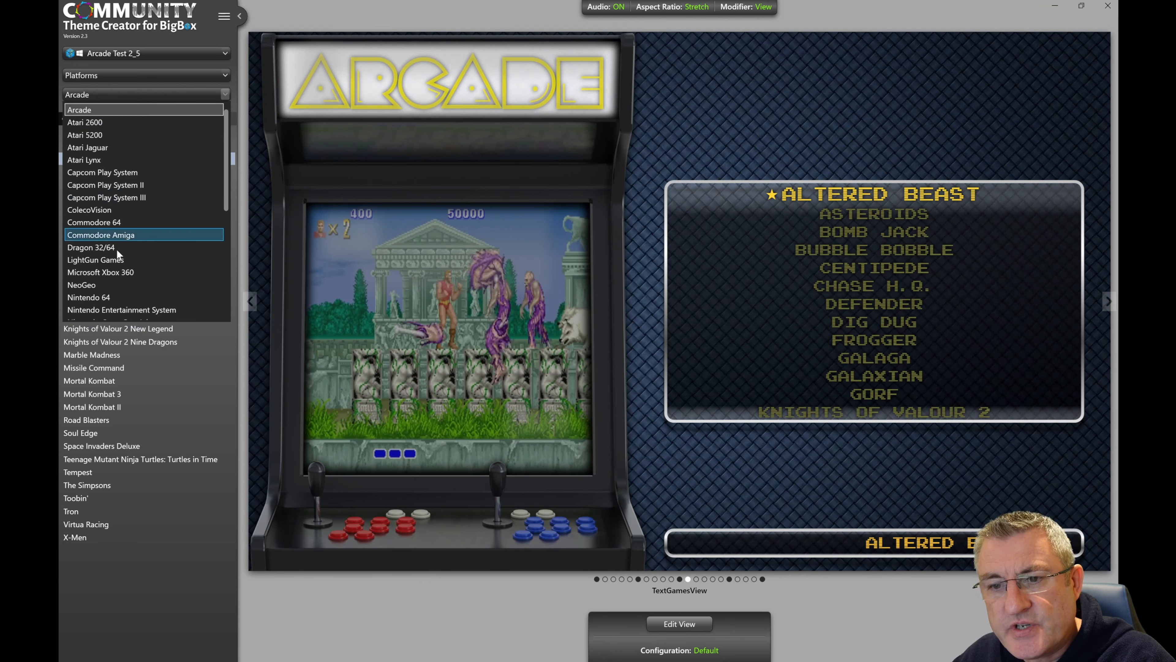
{"action": "scroll", "coordinate": [126, 288], "scroll_direction": "down", "scroll_amount": 4}
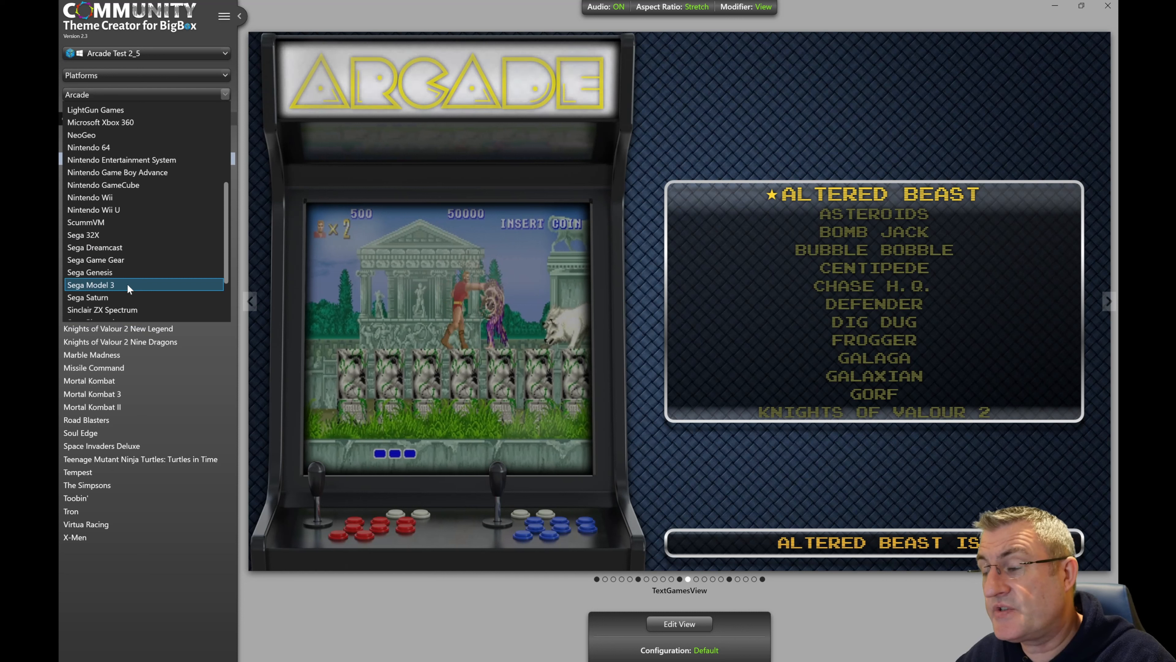
{"action": "scroll", "coordinate": [126, 281], "scroll_direction": "down", "scroll_amount": 2}
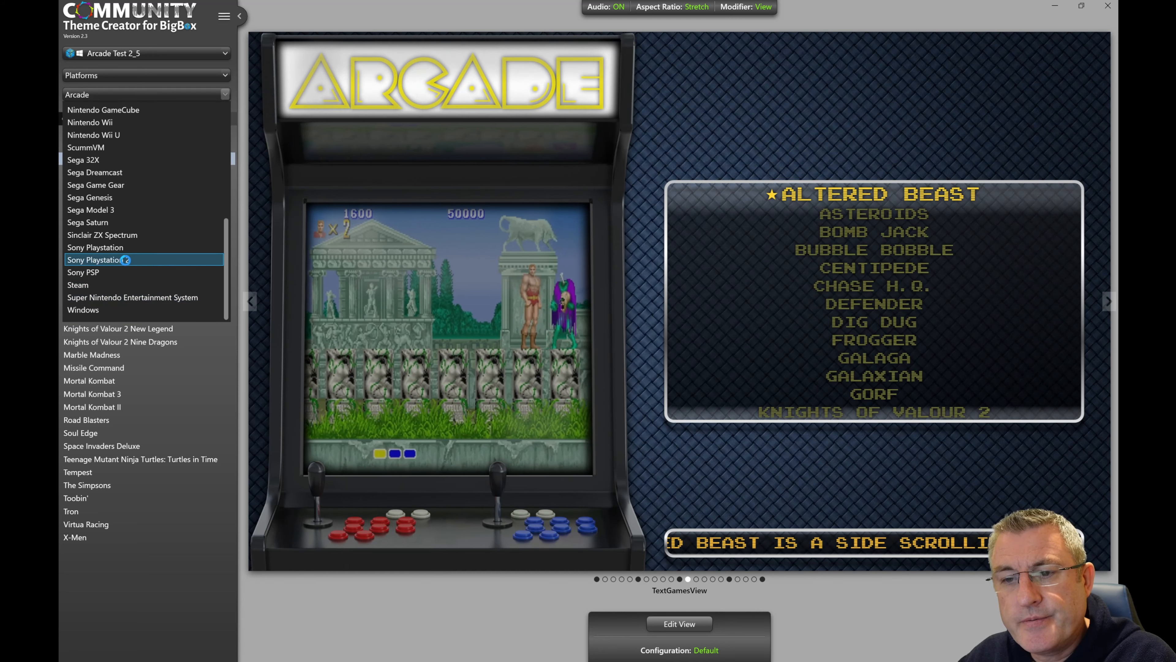
{"action": "left_click", "coordinate": [125, 260]}
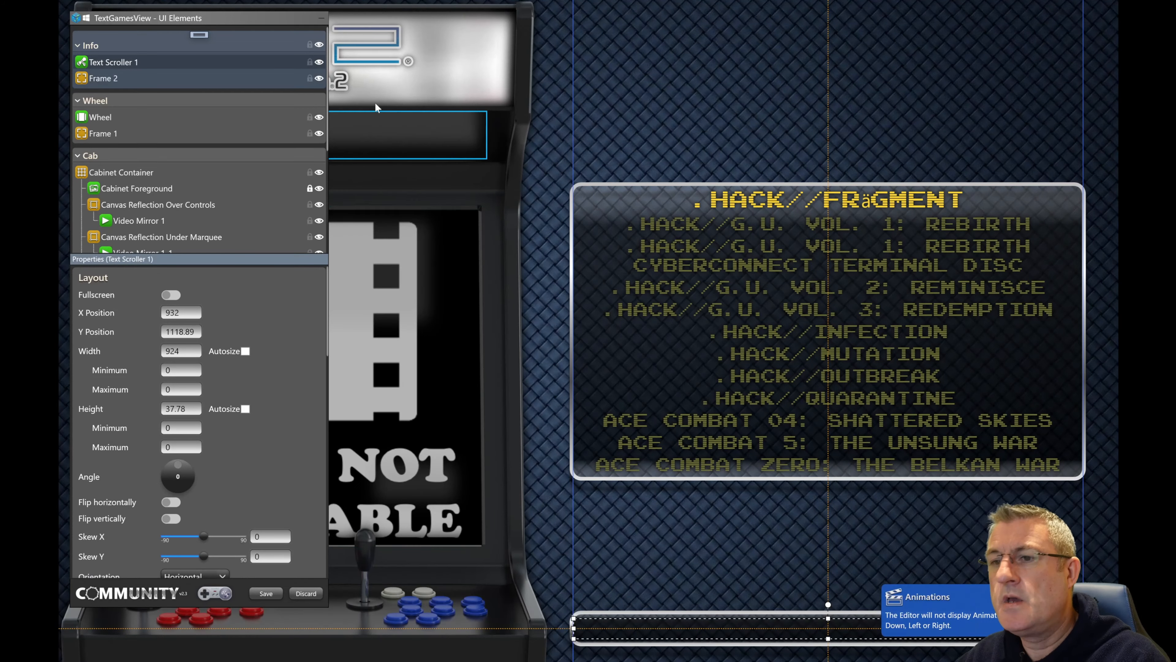
Step: Add a Last Played Date element to the Info group and place it above the game list at about X 1079, Y 123
{"action": "left_click", "coordinate": [200, 35]}
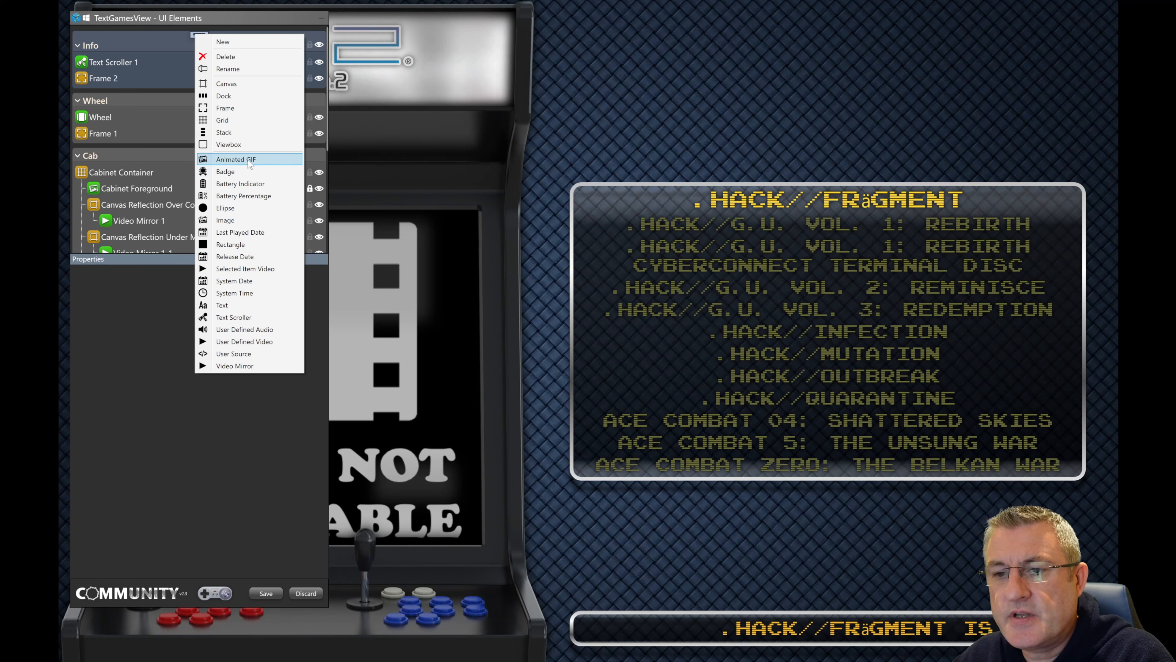
{"action": "left_click", "coordinate": [268, 233]}
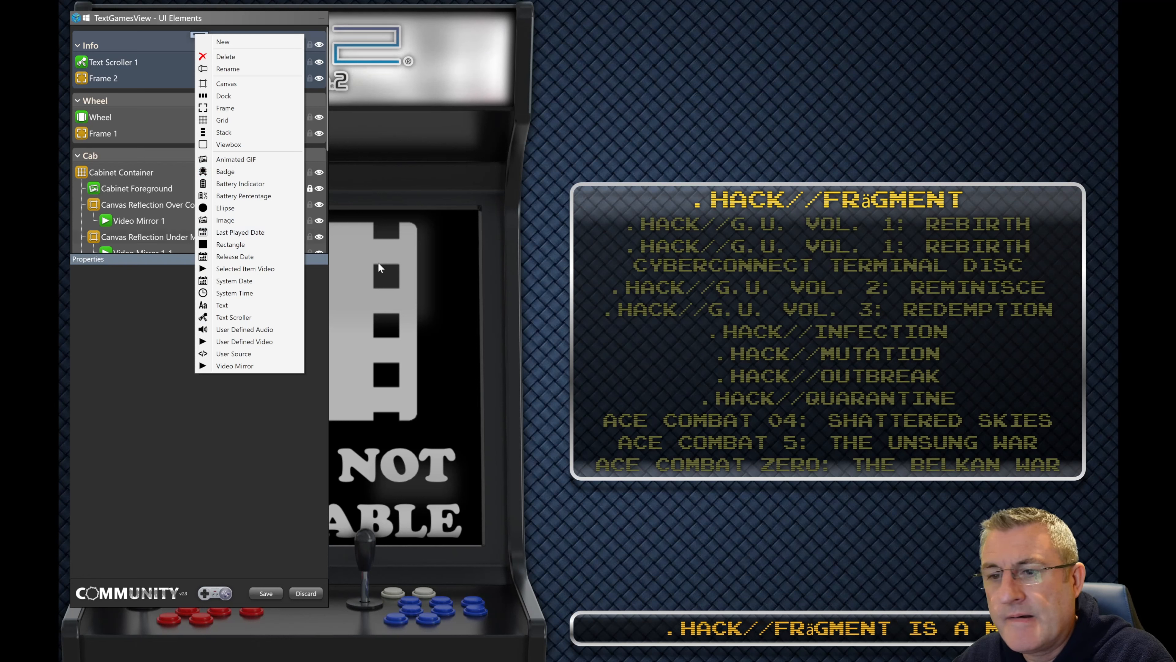
{"action": "left_click_drag", "start_coordinate": [522, 331], "coordinate": [640, 207]}
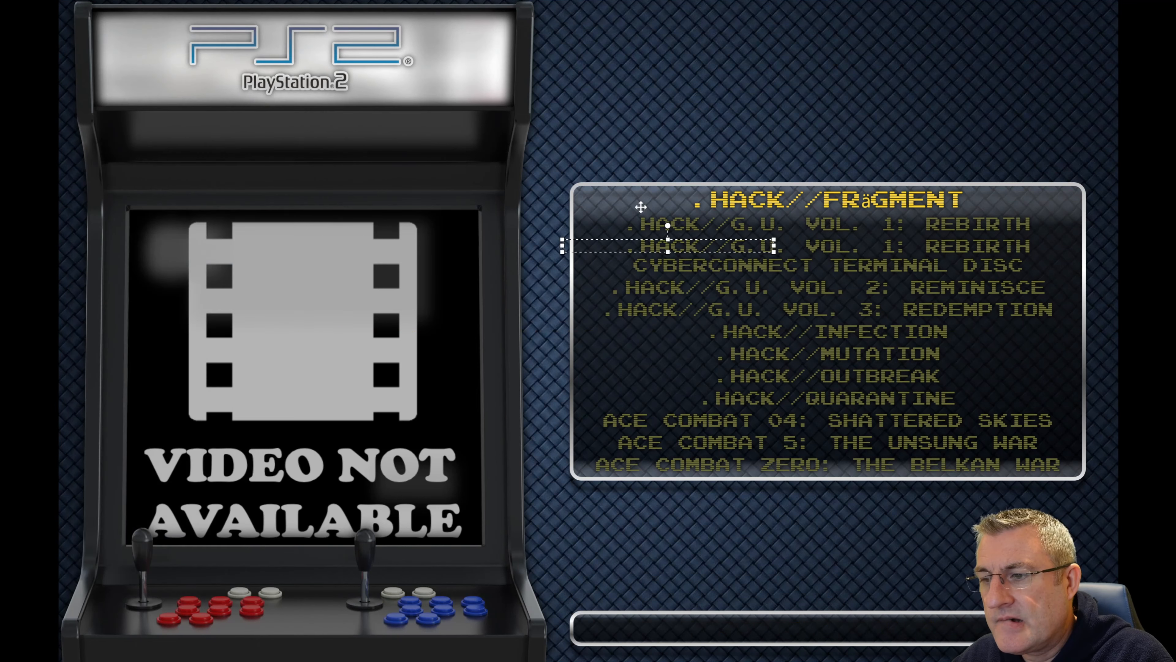
{"action": "left_click_drag", "start_coordinate": [700, 78], "coordinate": [682, 56]}
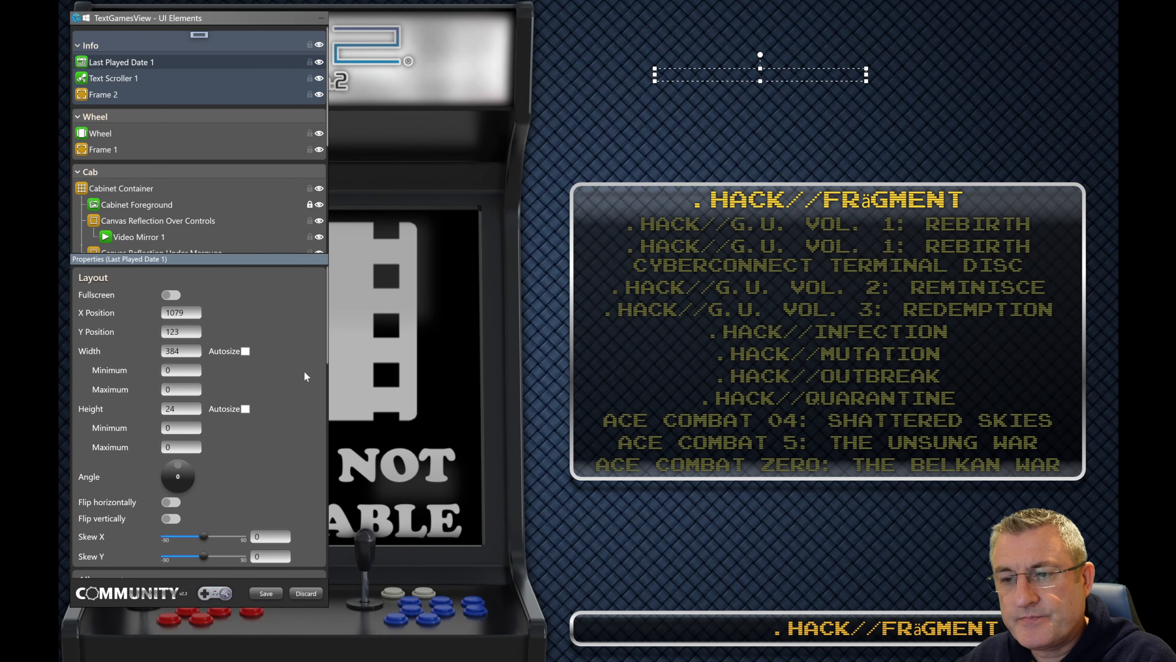
Step: Move the game selection in the wheel down to SSX Tricky to preview its last played date
{"action": "mouse_move", "coordinate": [223, 596]}
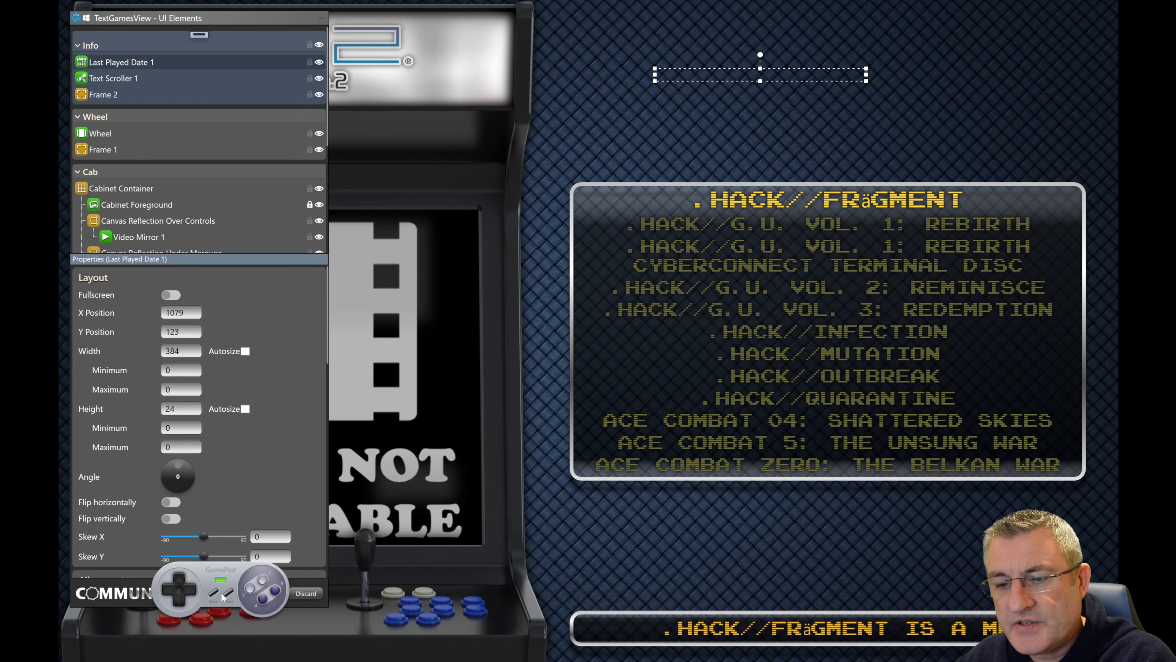
{"action": "left_click", "coordinate": [181, 601]}
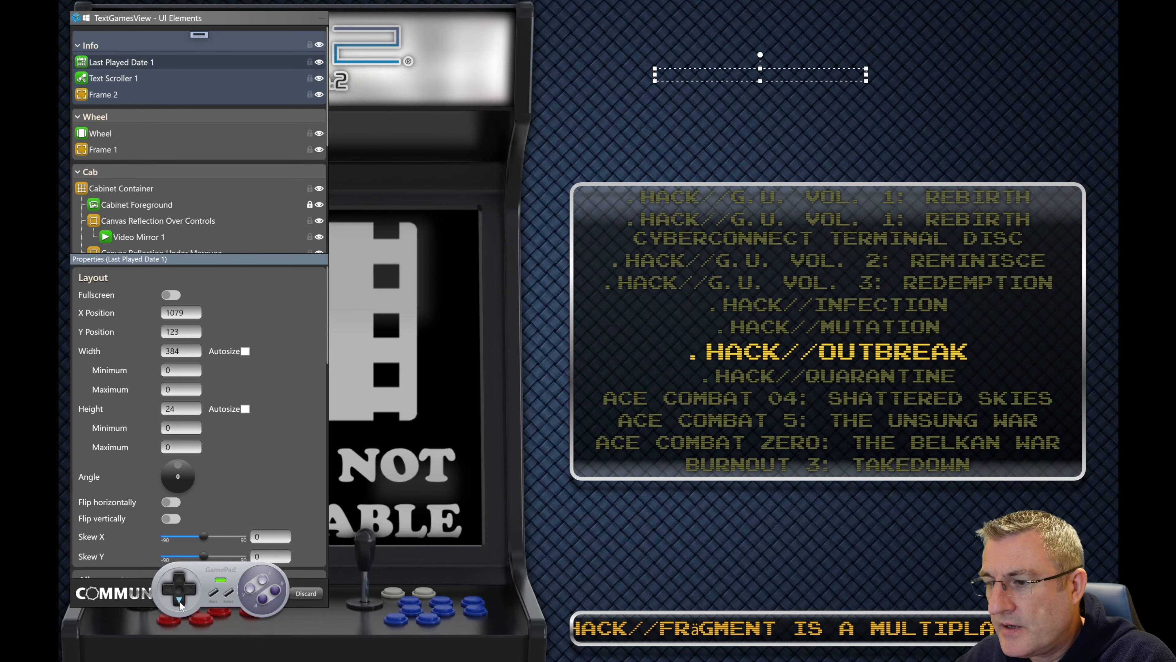
{"action": "left_click", "coordinate": [181, 603]}
{"action": "left_click", "coordinate": [181, 602]}
{"action": "left_click", "coordinate": [180, 602]}
{"action": "left_click", "coordinate": [180, 602]}
{"action": "left_click", "coordinate": [181, 602]}
{"action": "left_click", "coordinate": [181, 602]}
{"action": "left_click", "coordinate": [181, 602]}
{"action": "left_click", "coordinate": [181, 603]}
{"action": "left_click", "coordinate": [180, 602]}
{"action": "left_click", "coordinate": [180, 602]}
{"action": "left_click", "coordinate": [180, 602]}
{"action": "left_click", "coordinate": [180, 602]}
{"action": "left_click", "coordinate": [181, 602]}
{"action": "left_click", "coordinate": [180, 602]}
{"action": "left_click", "coordinate": [181, 602]}
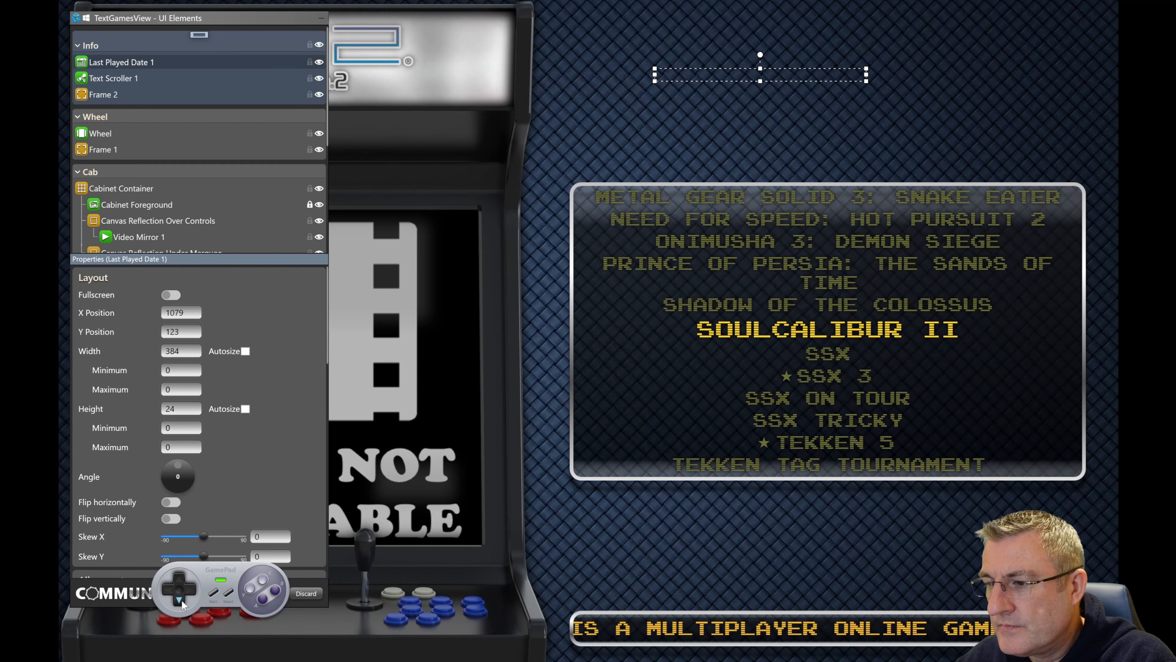
{"action": "left_click", "coordinate": [182, 602]}
{"action": "left_click", "coordinate": [182, 603]}
{"action": "left_click", "coordinate": [181, 603]}
{"action": "left_click", "coordinate": [182, 603]}
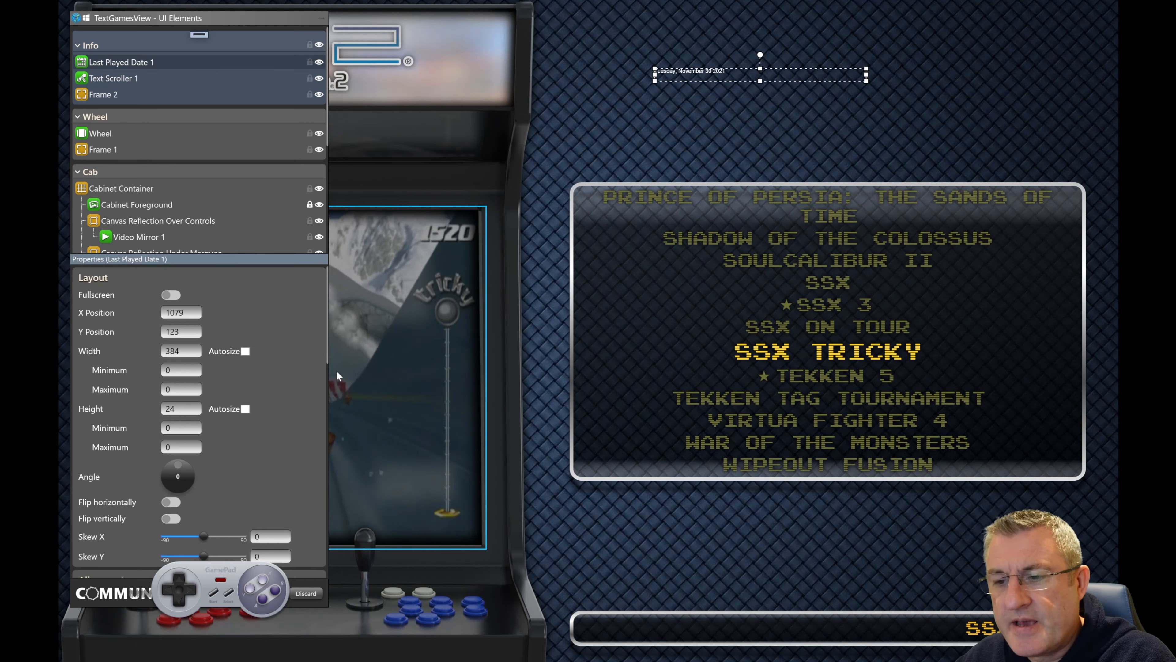
Step: Autosize the Last Played Date element's width and height and enlarge its font size to about 58.82
{"action": "left_click_drag", "start_coordinate": [326, 354], "coordinate": [326, 362]}
{"action": "left_click_drag", "start_coordinate": [325, 359], "coordinate": [327, 304]}
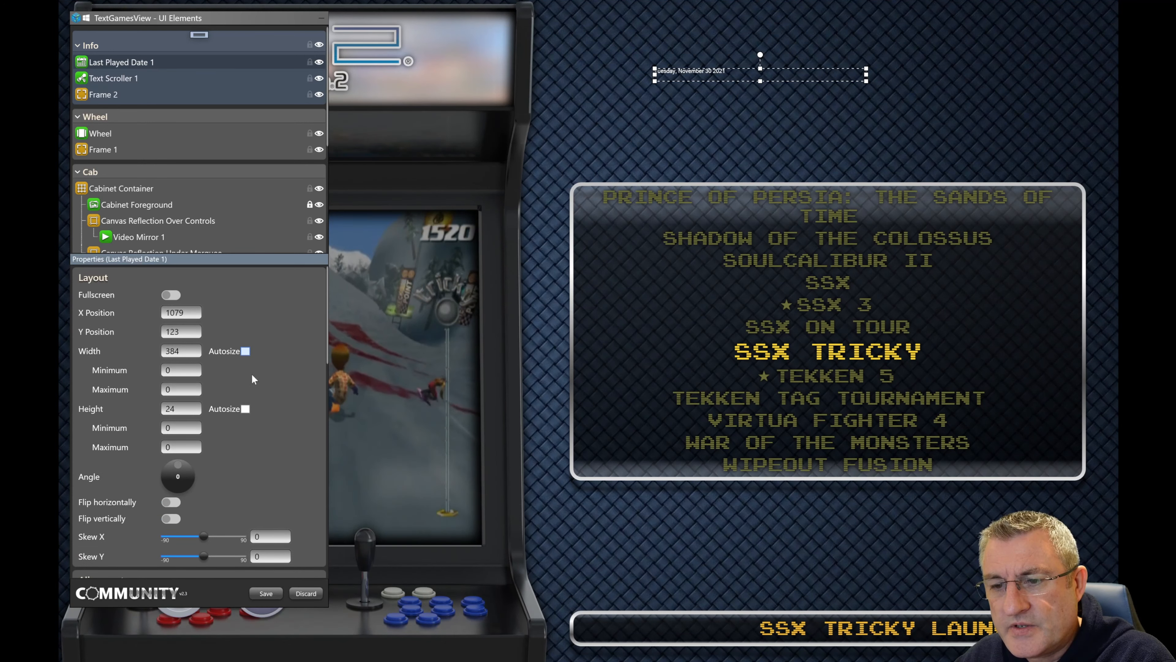
{"action": "left_click", "coordinate": [246, 408]}
{"action": "left_click_drag", "start_coordinate": [327, 356], "coordinate": [344, 511]}
{"action": "left_click_drag", "start_coordinate": [169, 432], "coordinate": [177, 433]}
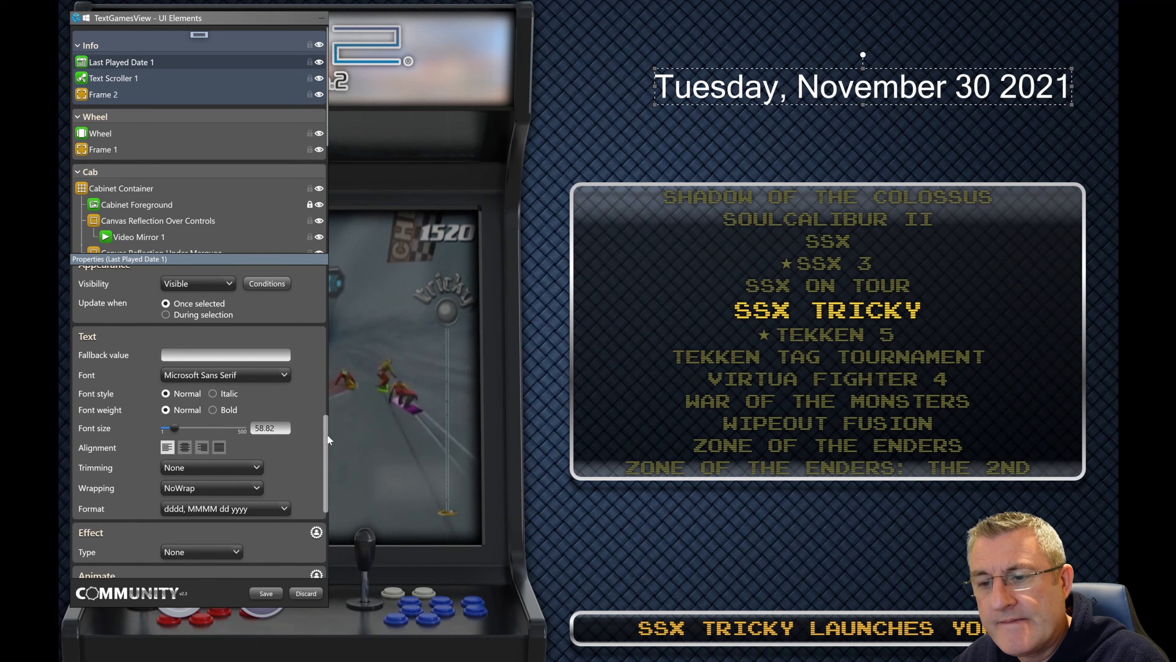
{"action": "scroll", "coordinate": [321, 454], "scroll_direction": "down", "scroll_amount": 2}
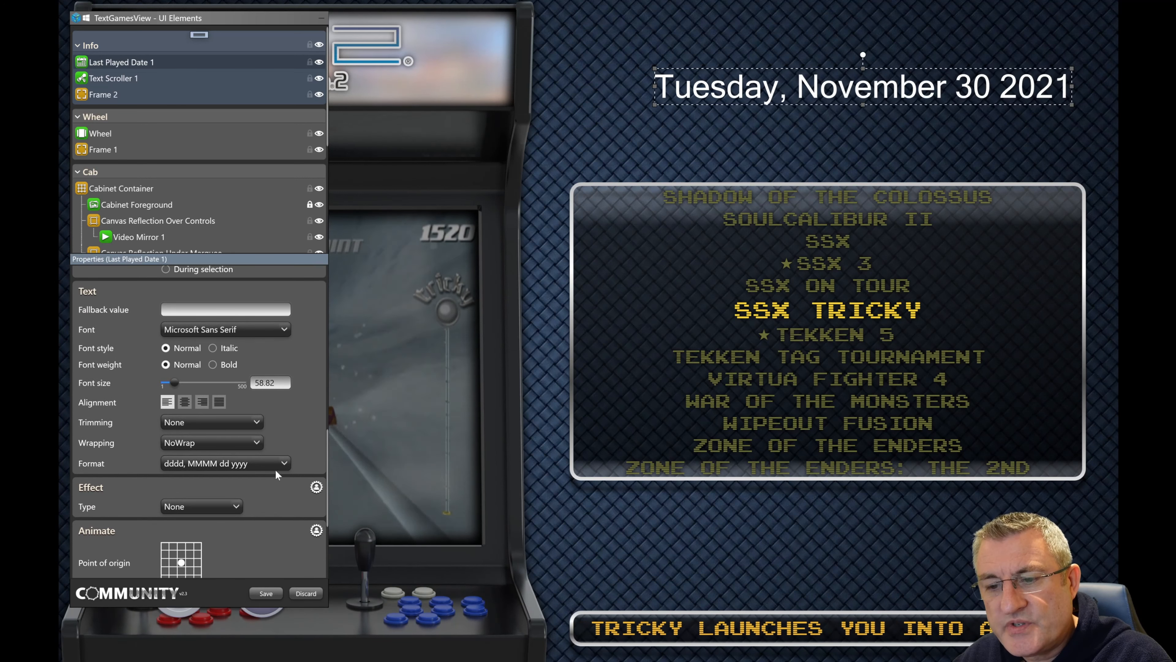
Step: Try the HH:mm and hh:mm formats on the Last Played Date element, and set its format to h:mm tt
{"action": "left_click", "coordinate": [285, 464]}
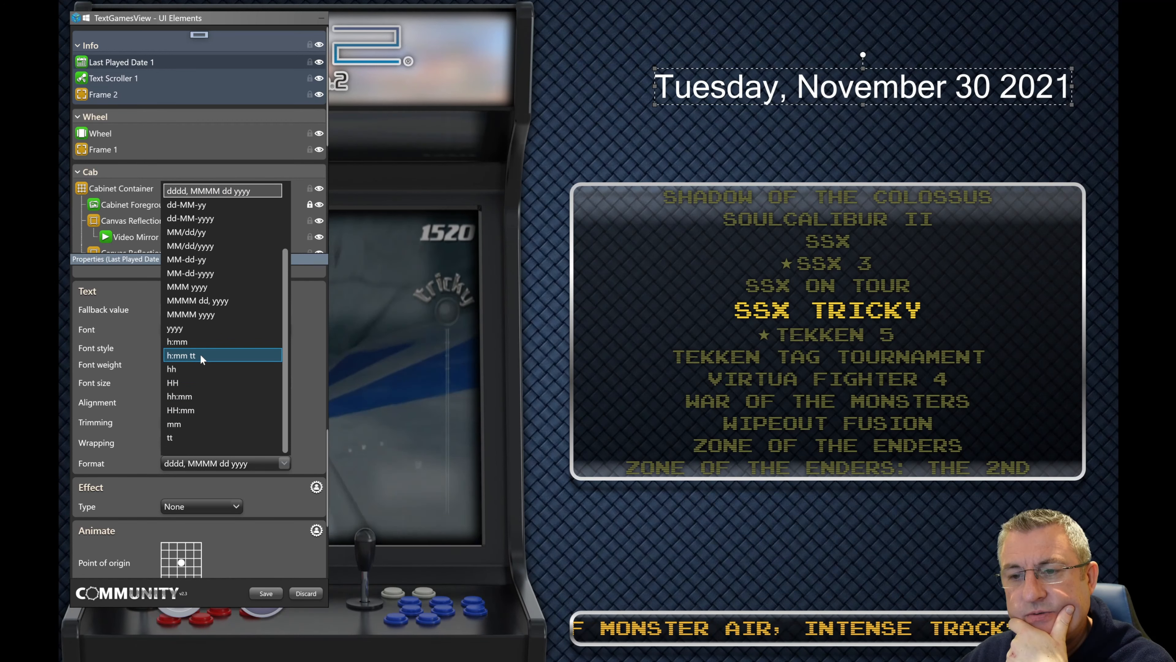
{"action": "left_click", "coordinate": [216, 412]}
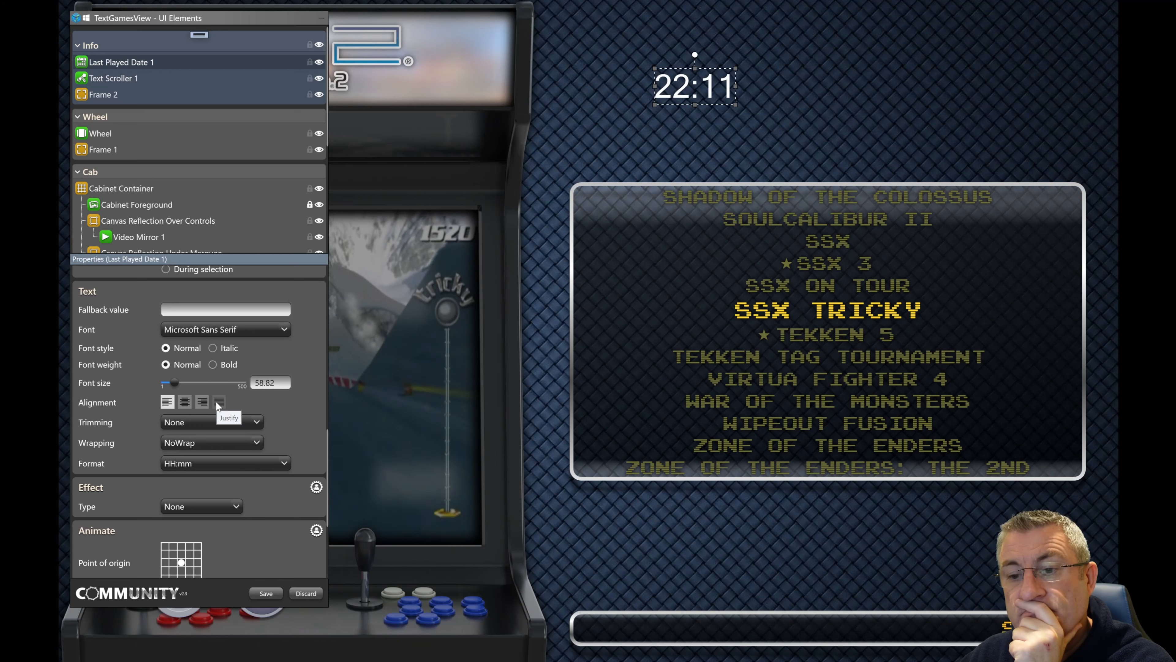
{"action": "left_click", "coordinate": [232, 469]}
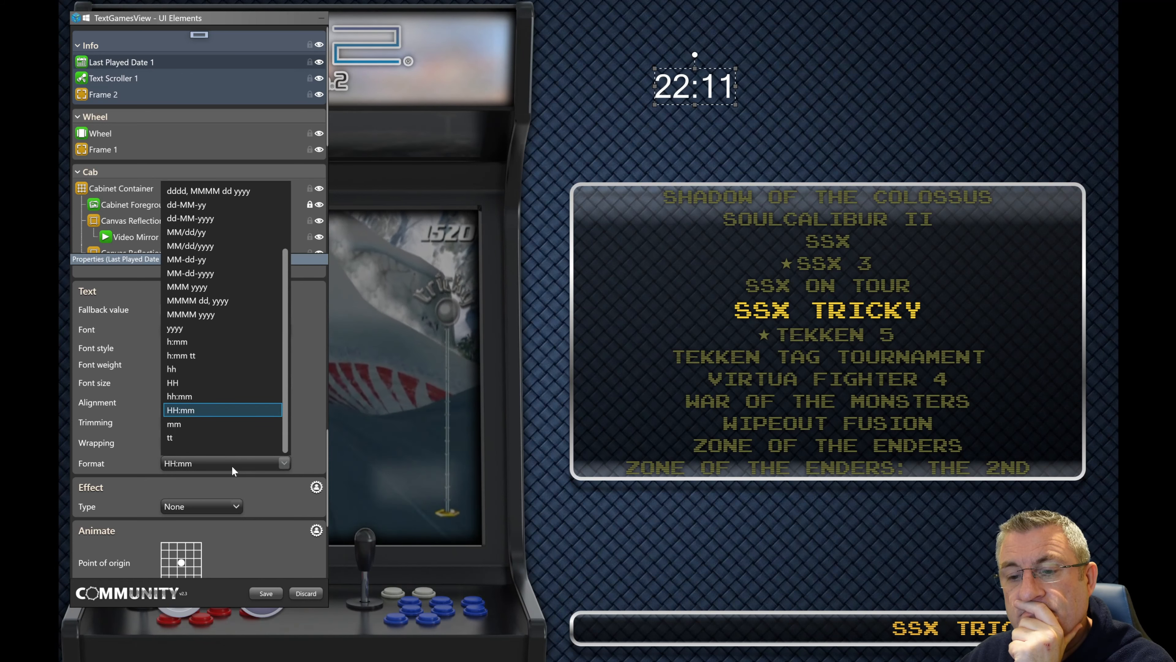
{"action": "key", "text": "Escape"}
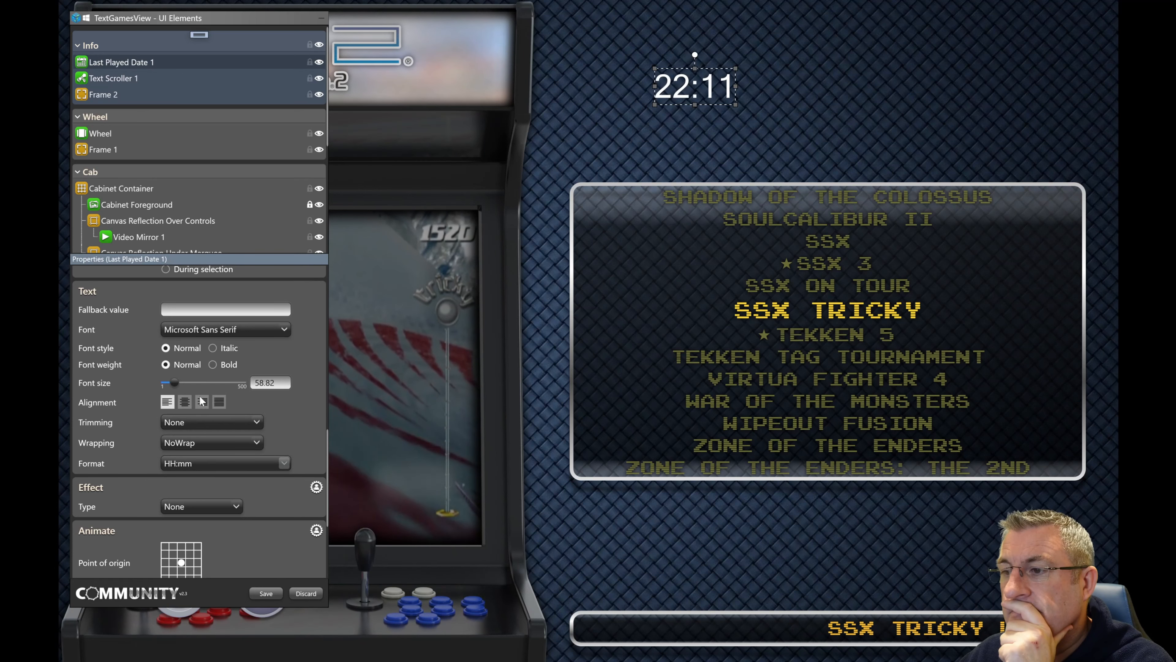
{"action": "left_click", "coordinate": [221, 469]}
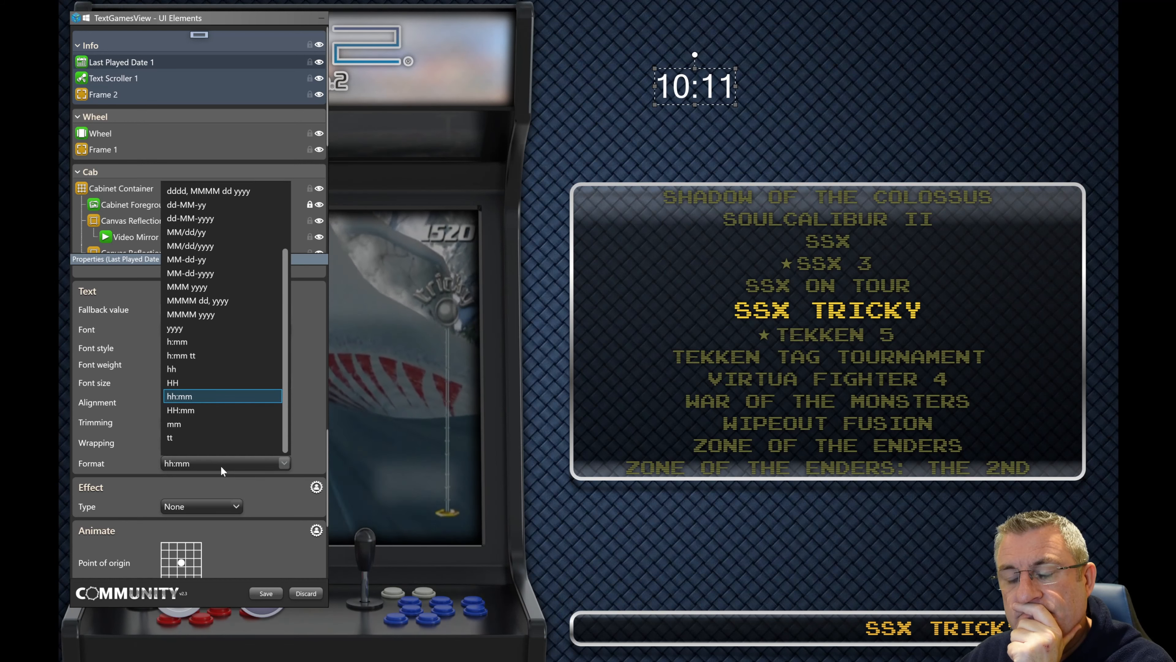
{"action": "left_click", "coordinate": [197, 356]}
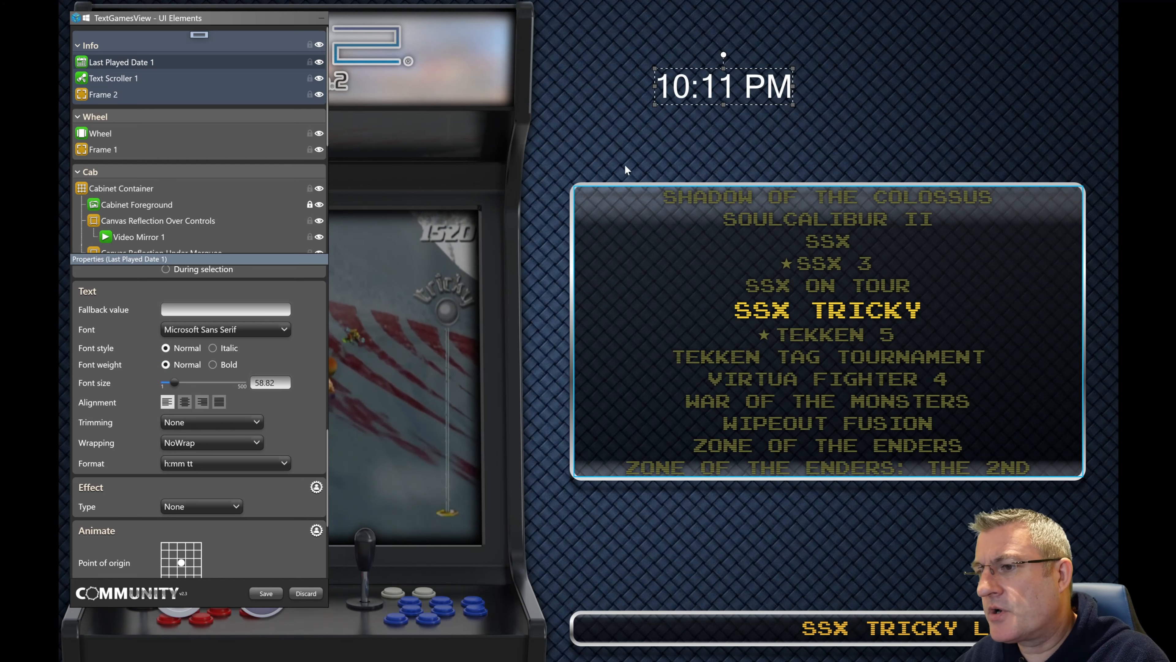
Step: Move the Last Played Date element toward the game list's right end and paste a copy of it into the free space on its left
{"action": "left_click_drag", "start_coordinate": [711, 95], "coordinate": [924, 93]}
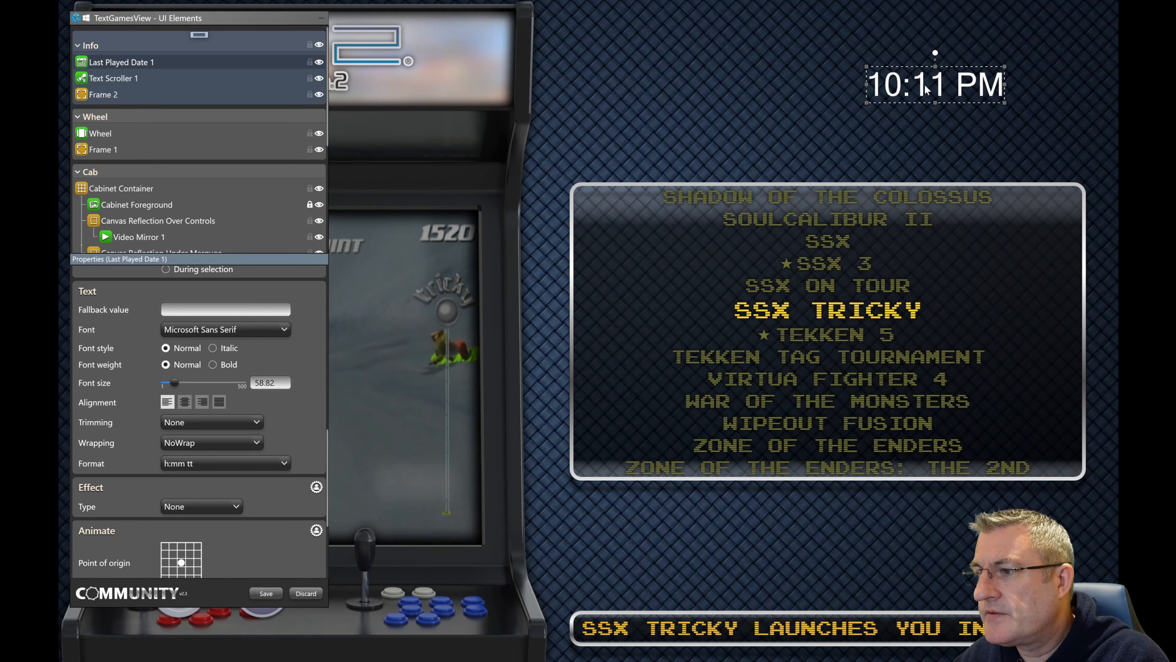
{"action": "right_click", "coordinate": [934, 99]}
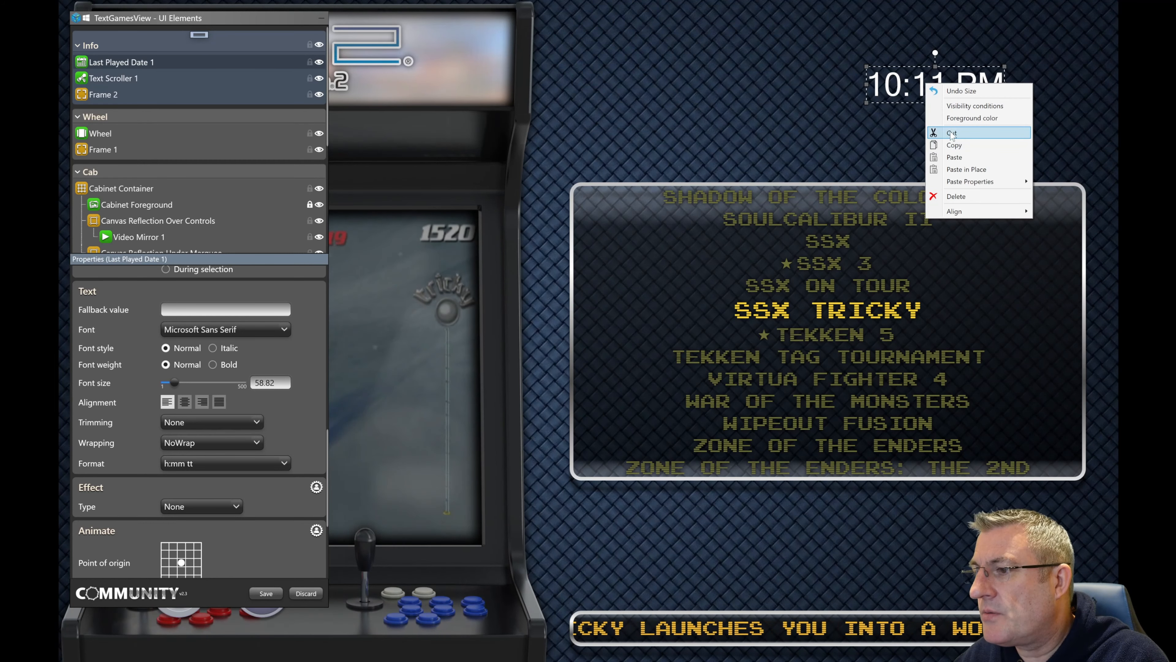
{"action": "left_click", "coordinate": [954, 145]}
{"action": "left_click", "coordinate": [713, 89]}
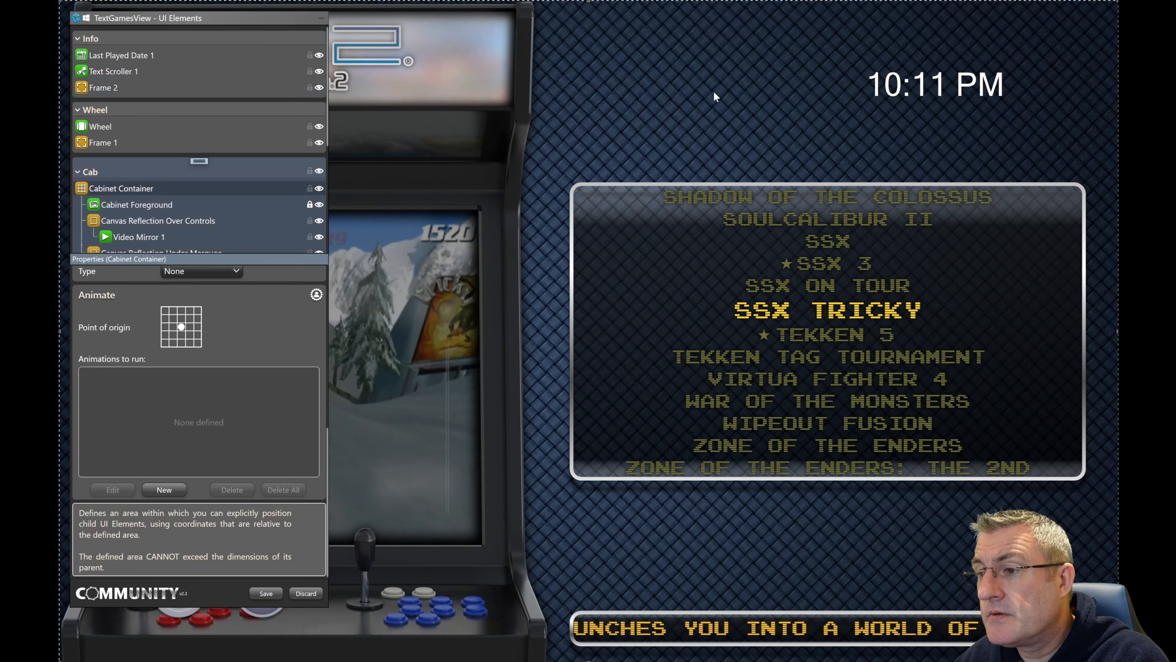
{"action": "right_click", "coordinate": [691, 84]}
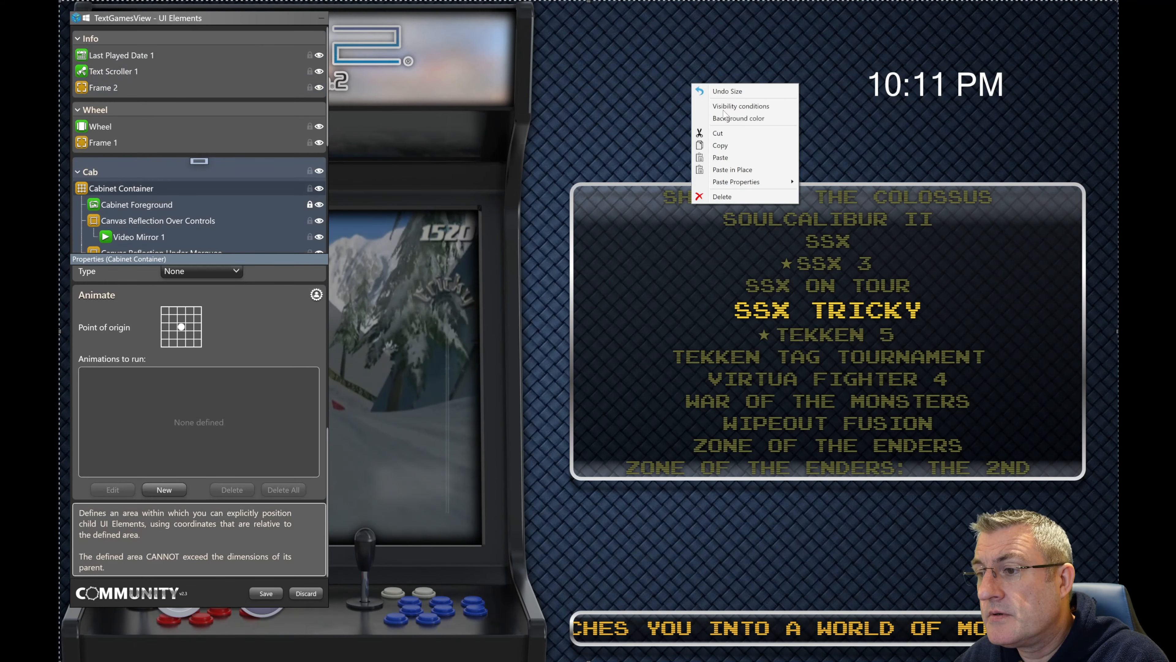
{"action": "left_click", "coordinate": [758, 158]}
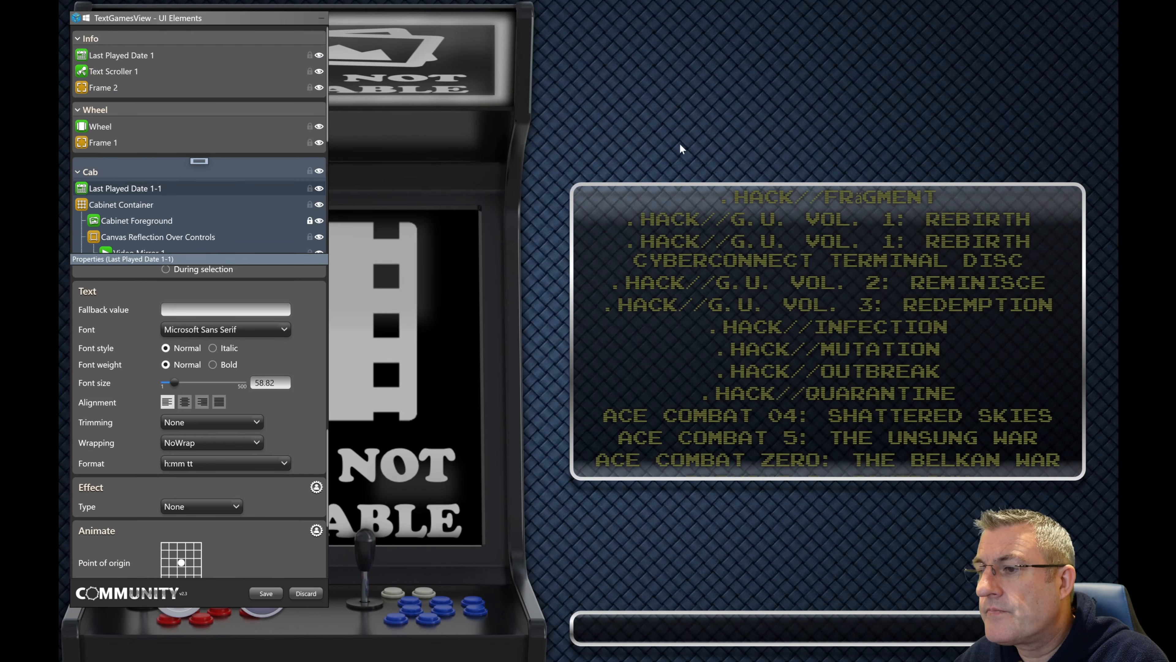
{"action": "left_click_drag", "start_coordinate": [747, 104], "coordinate": [775, 93]}
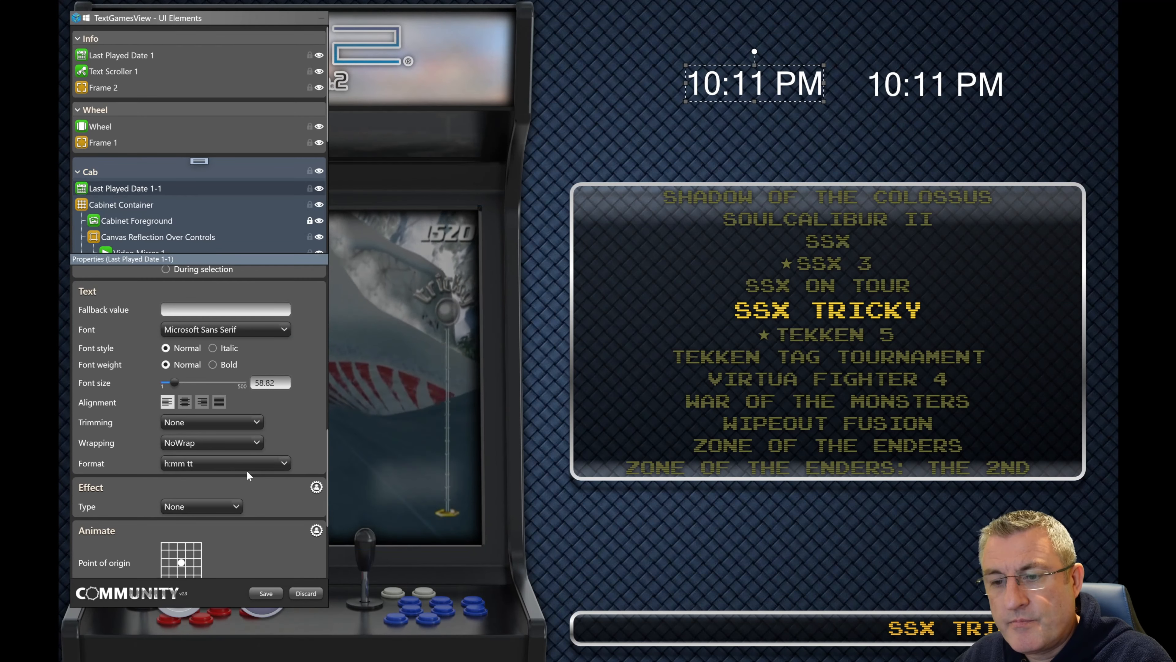
Step: Set the pasted copy's format to MMMM dd, yyyy and arrange the date and time side by side above the game list
{"action": "left_click", "coordinate": [237, 468]}
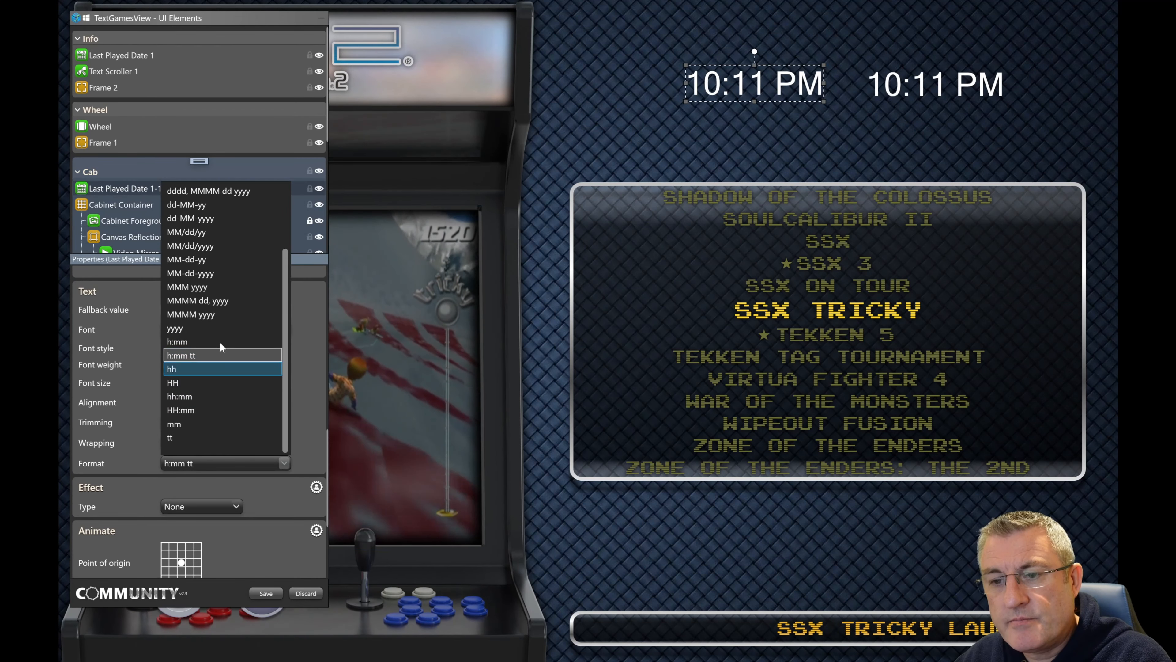
{"action": "left_click", "coordinate": [223, 301]}
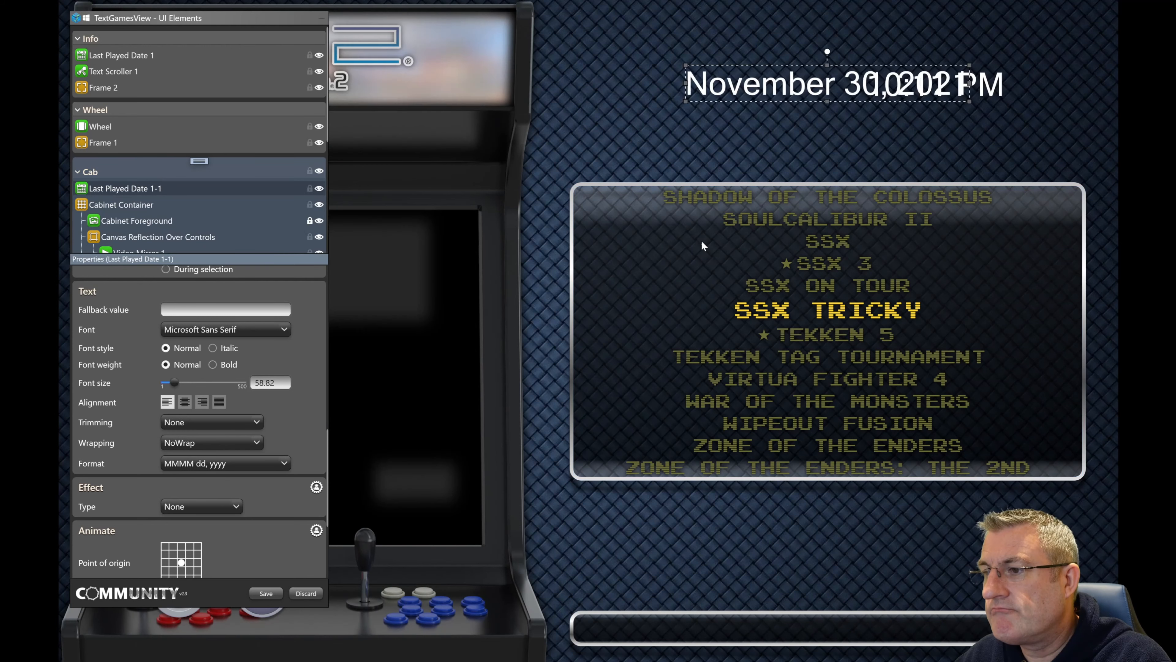
{"action": "left_click_drag", "start_coordinate": [781, 92], "coordinate": [659, 87]}
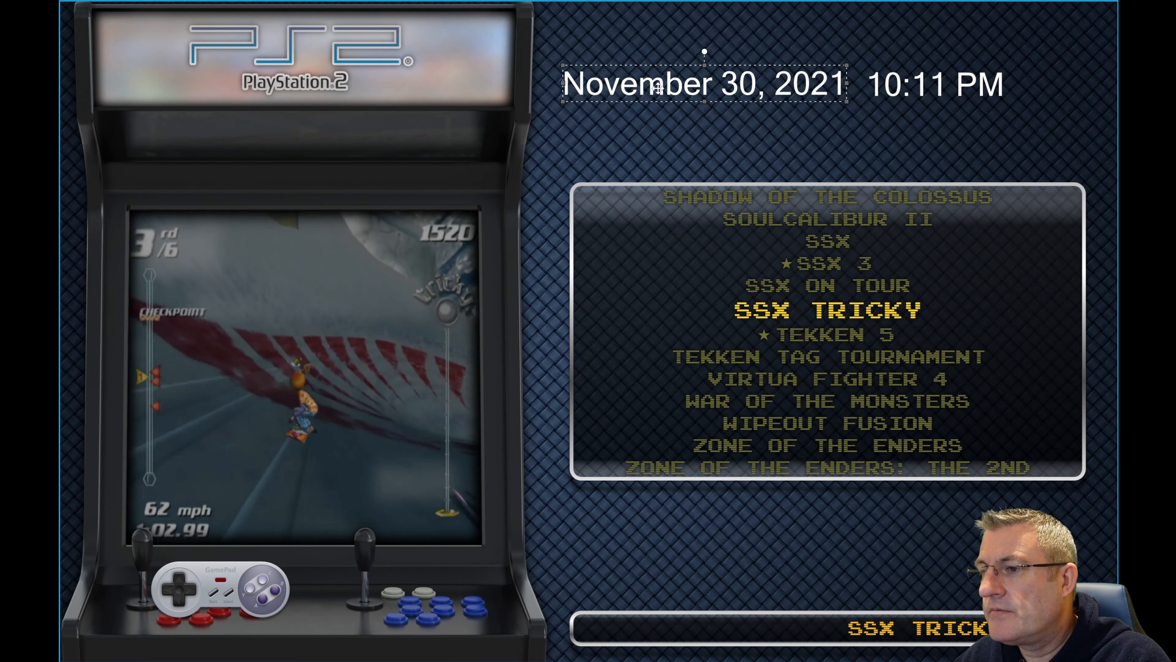
{"action": "left_click_drag", "start_coordinate": [920, 87], "coordinate": [943, 84]}
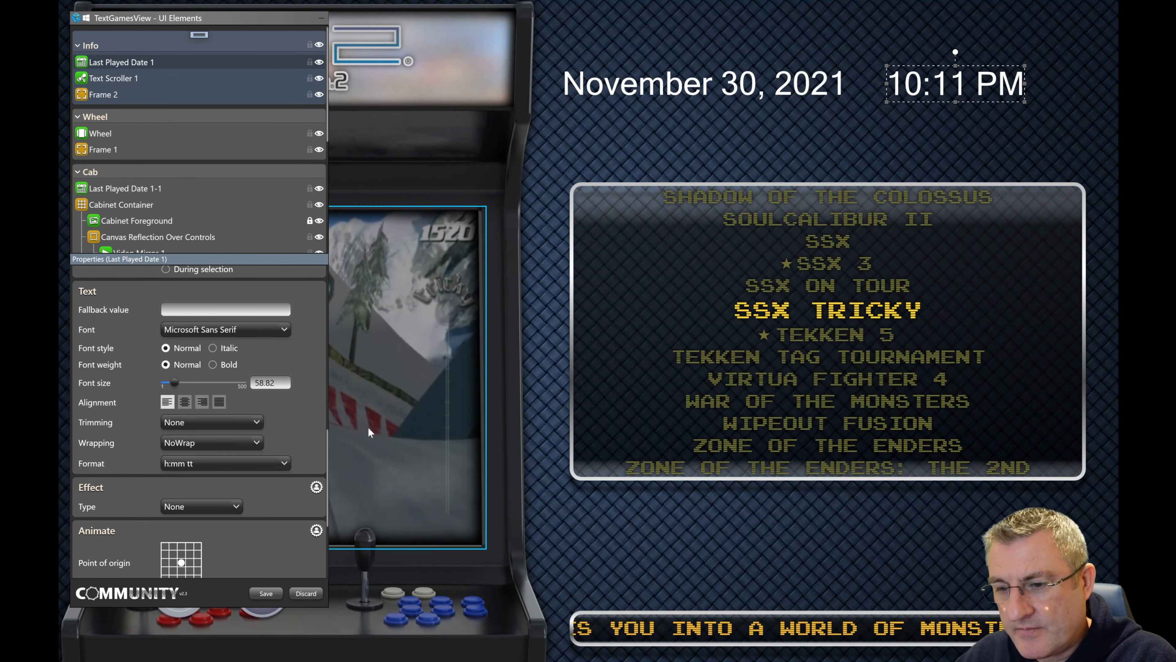
{"action": "left_click", "coordinate": [269, 467]}
{"action": "left_click", "coordinate": [267, 467]}
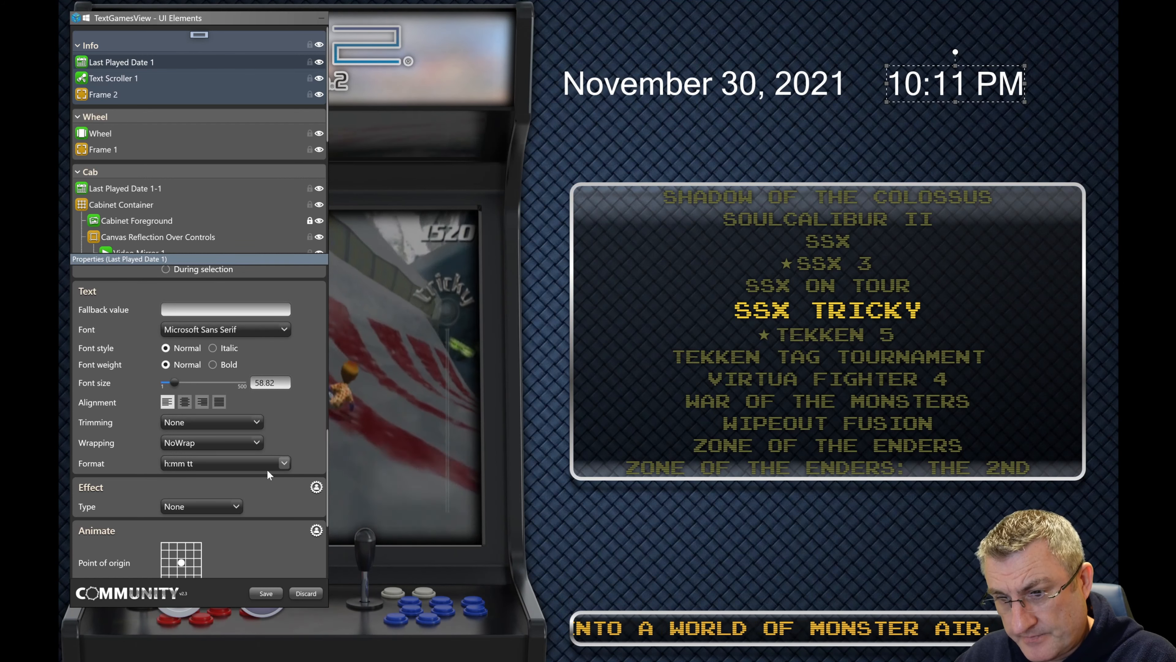
{"action": "left_click", "coordinate": [266, 469]}
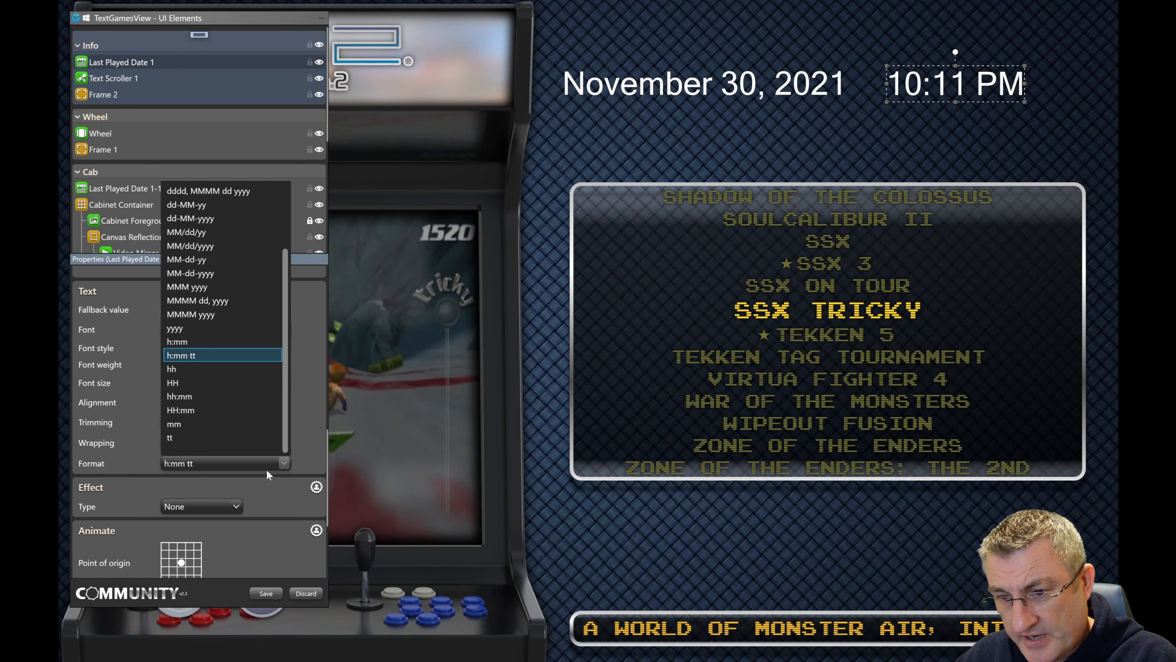
{"action": "left_click", "coordinate": [311, 408]}
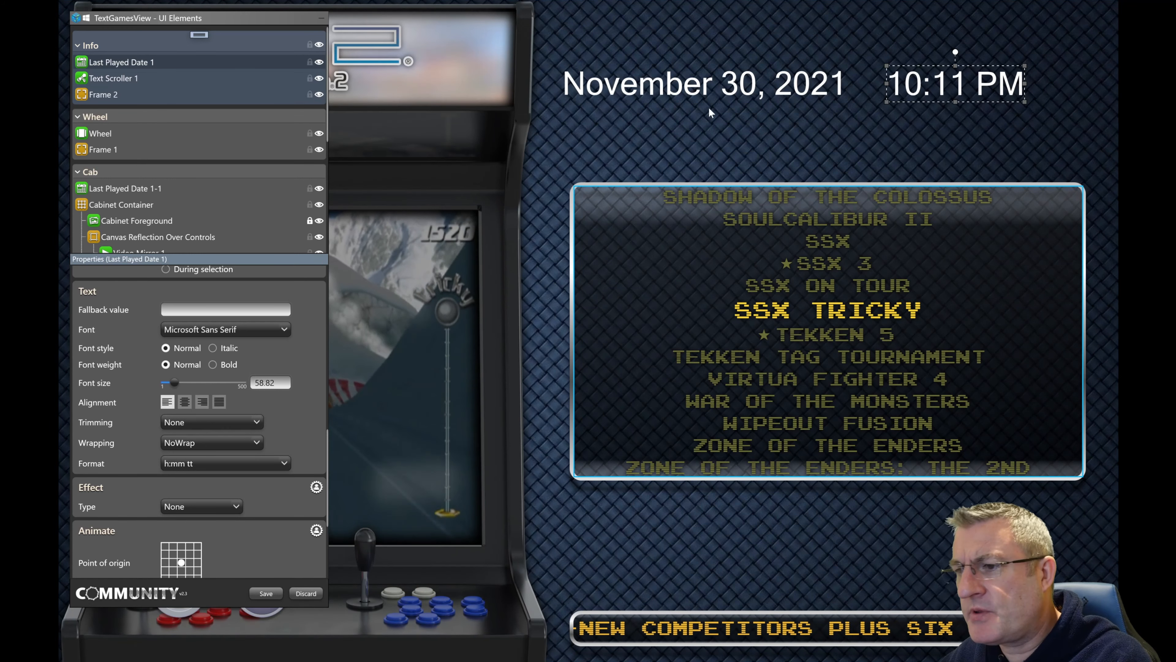
Step: Delete both Last Played Date elements above the game list, keeping the Cabinet Container in the Cab group
{"action": "left_click", "coordinate": [694, 96]}
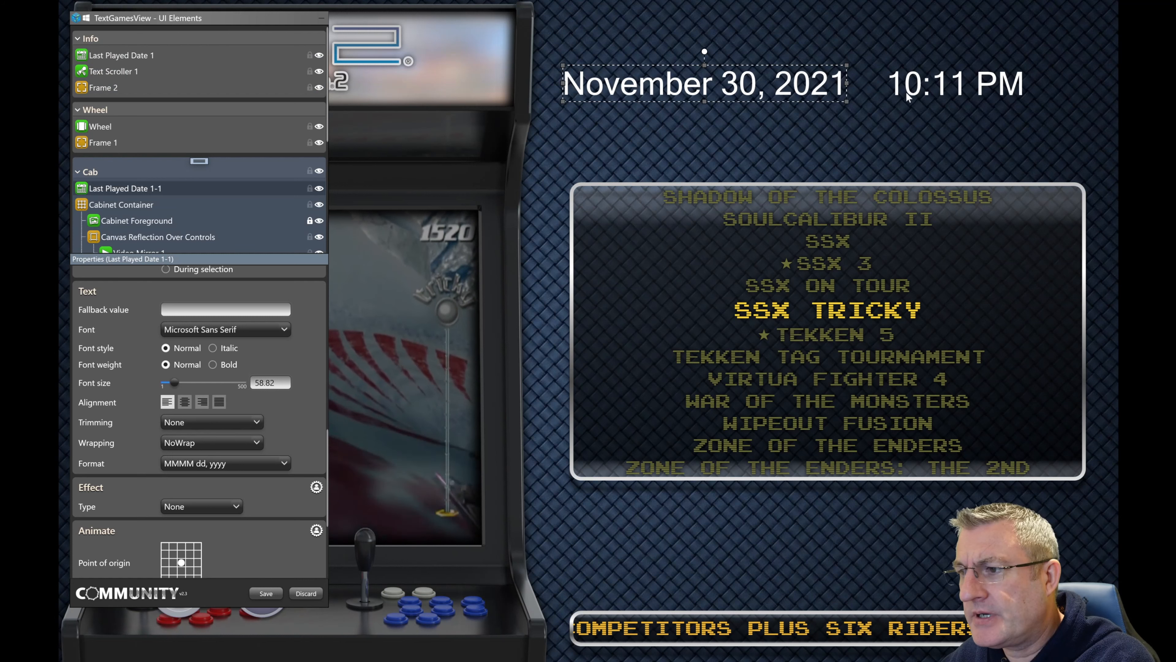
{"action": "key", "text": "Delete"}
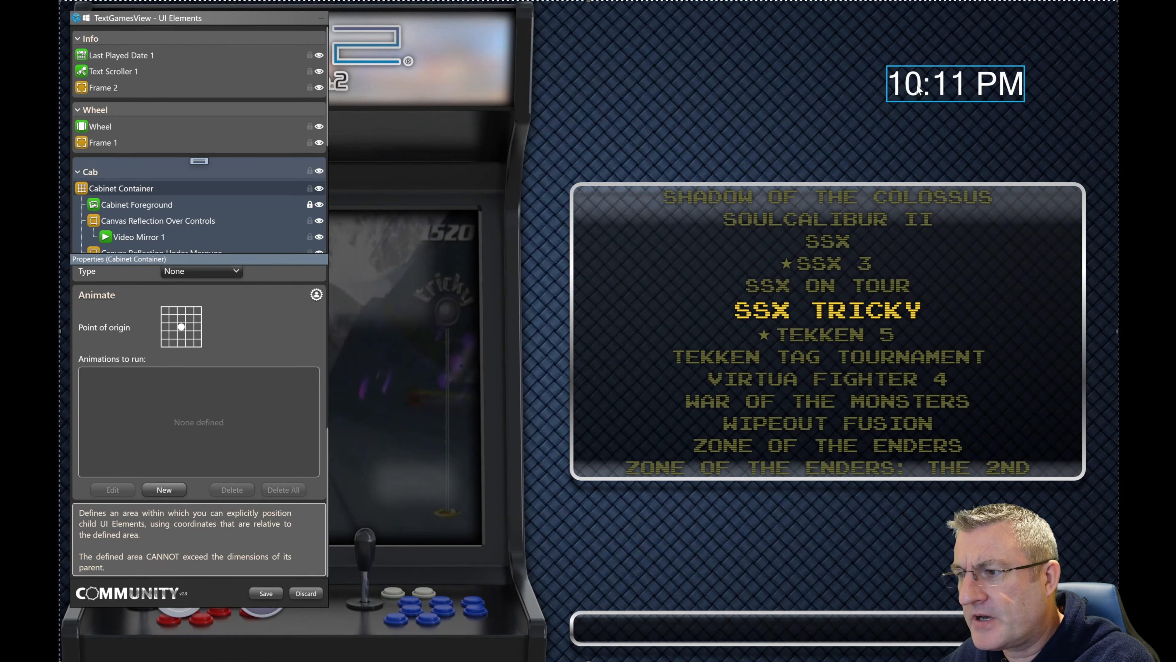
{"action": "key", "text": "Delete"}
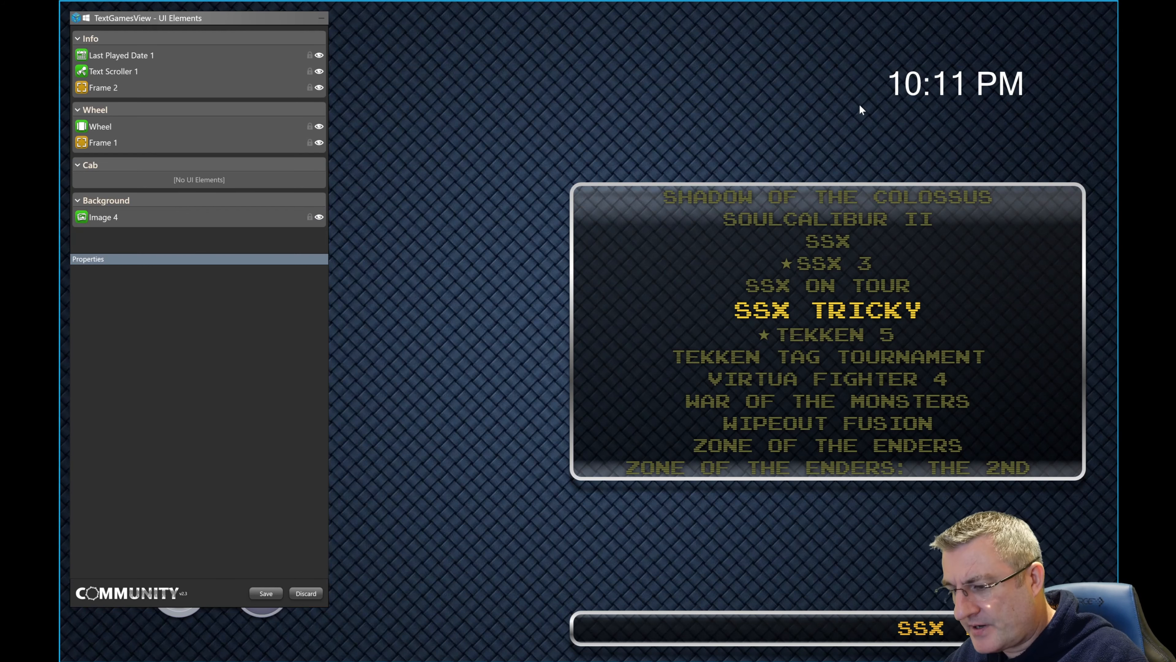
{"action": "key", "text": "ctrl+z"}
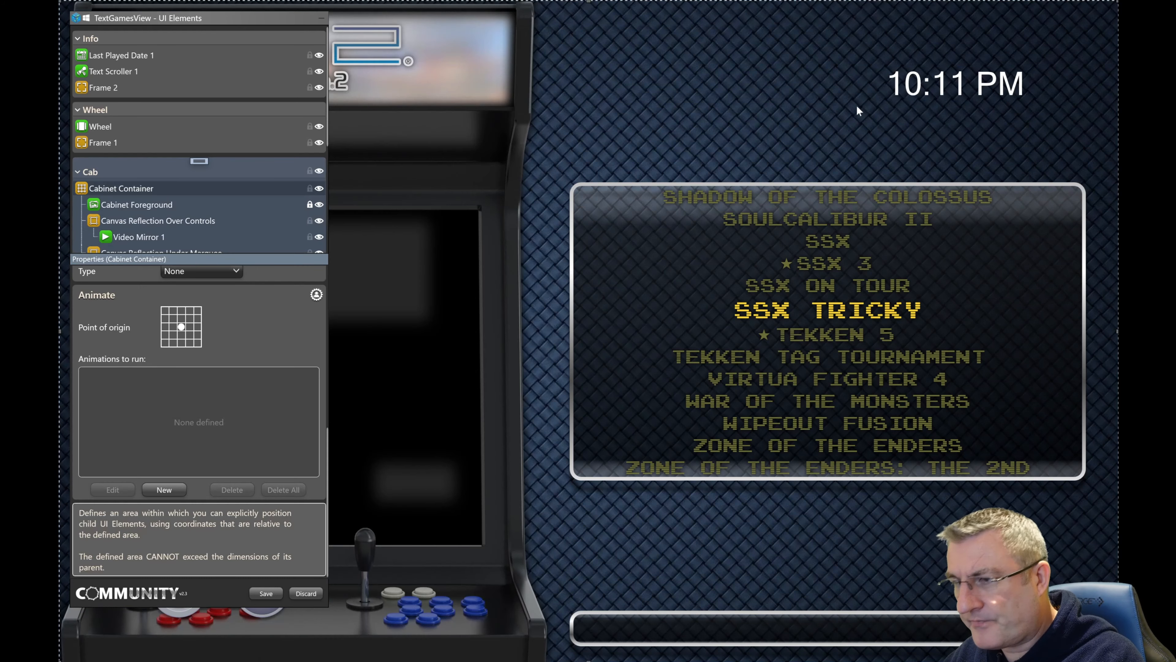
{"action": "left_click", "coordinate": [928, 88]}
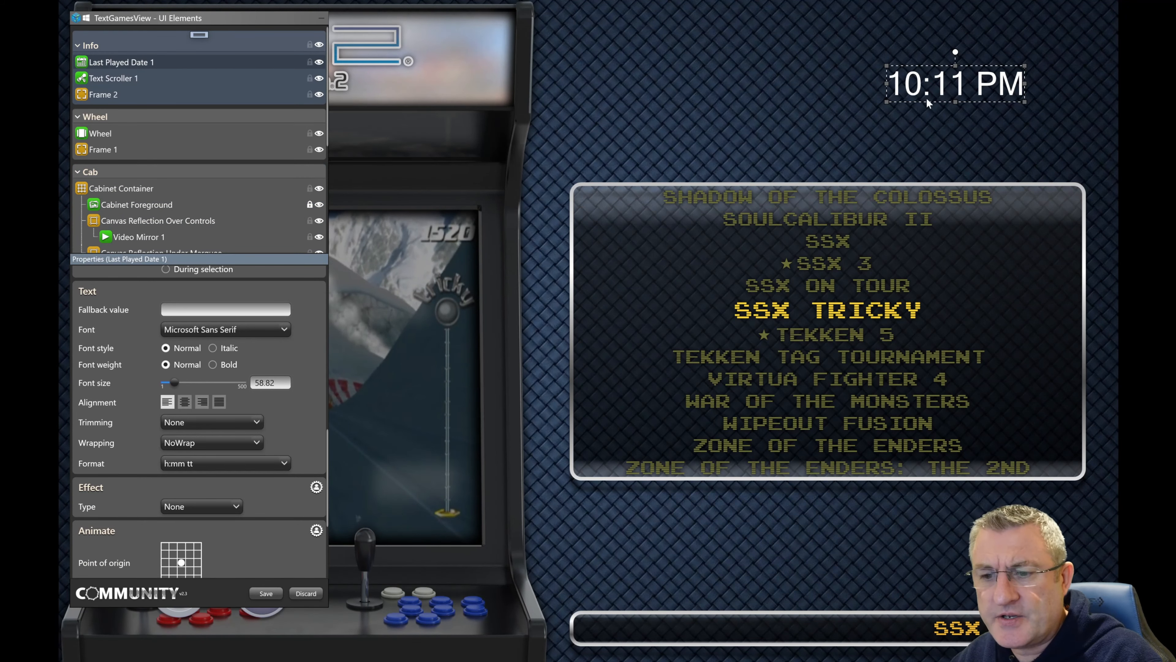
{"action": "key", "text": "Delete"}
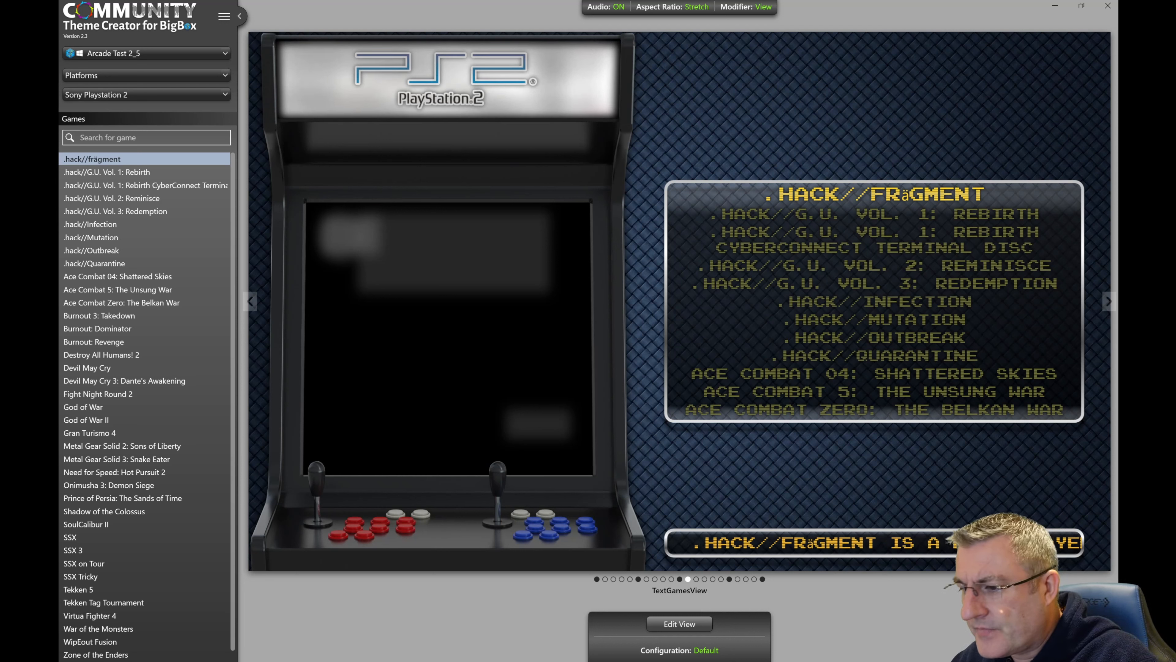
Step: Reopen TextGamesView for editing and zoom in closely on the lower edge of the frame around the game list
{"action": "left_click", "coordinate": [670, 624]}
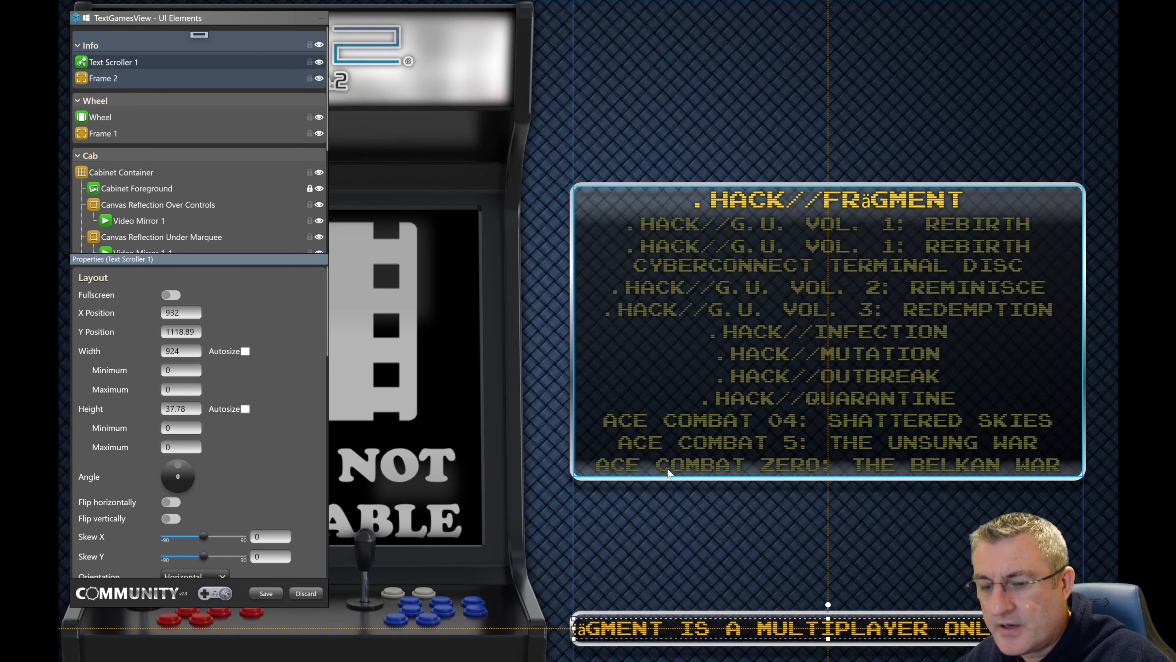
{"action": "scroll", "coordinate": [699, 484], "scroll_direction": "up", "scroll_amount": 5}
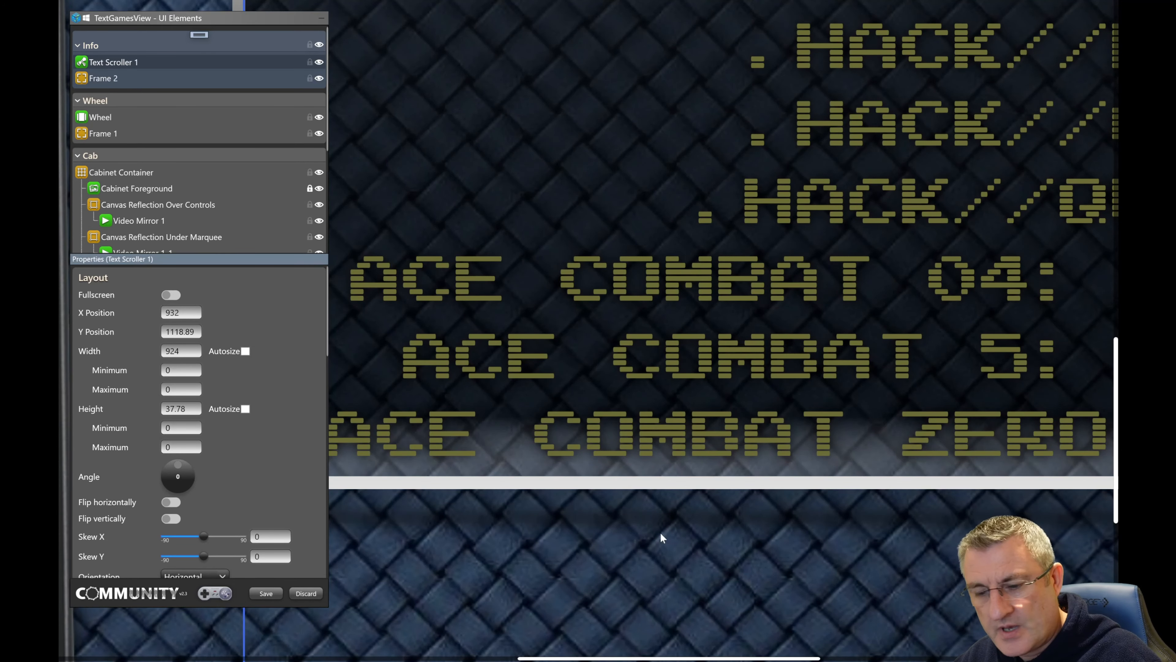
{"action": "scroll", "coordinate": [662, 535], "scroll_direction": "down", "scroll_amount": 2}
{"action": "scroll", "coordinate": [660, 532], "scroll_direction": "down", "scroll_amount": 2}
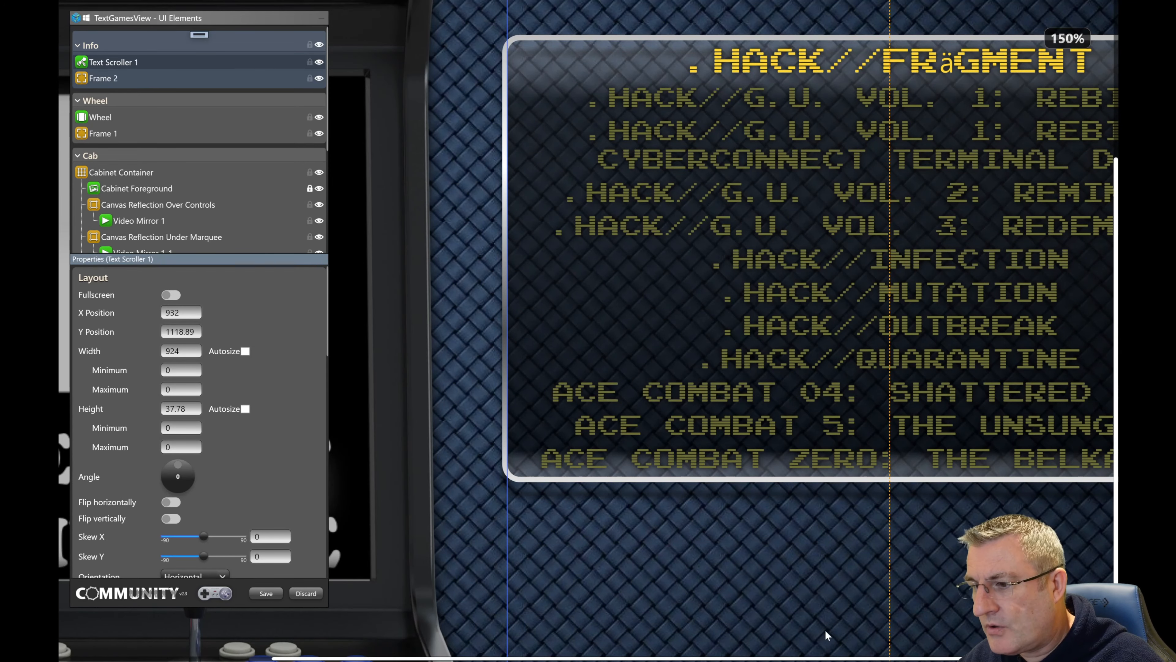
{"action": "left_click", "coordinate": [830, 660]}
{"action": "left_click_drag", "start_coordinate": [883, 659], "coordinate": [1021, 660]}
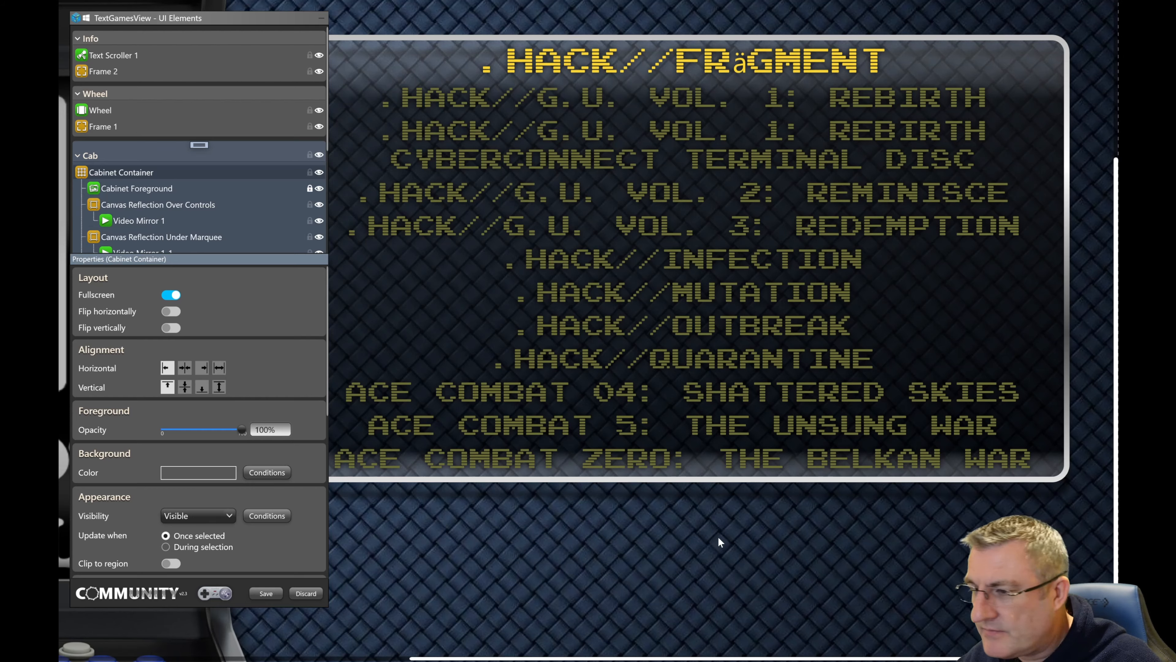
{"action": "scroll", "coordinate": [718, 536], "scroll_direction": "up", "scroll_amount": 5}
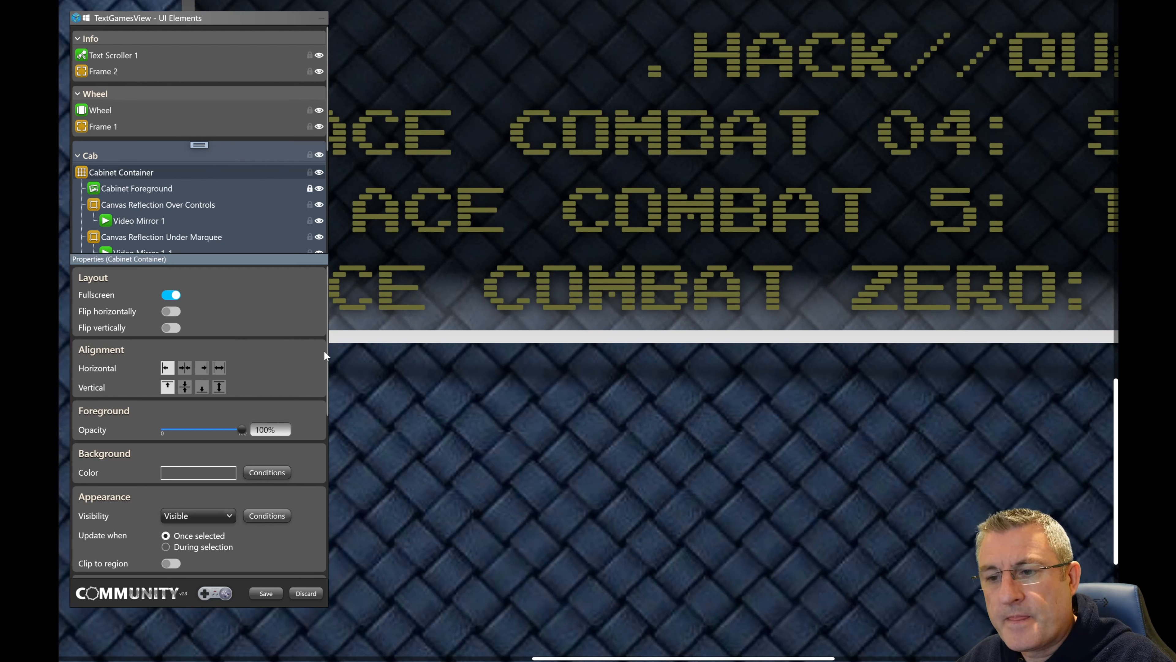
{"action": "left_click_drag", "start_coordinate": [325, 366], "coordinate": [322, 330]}
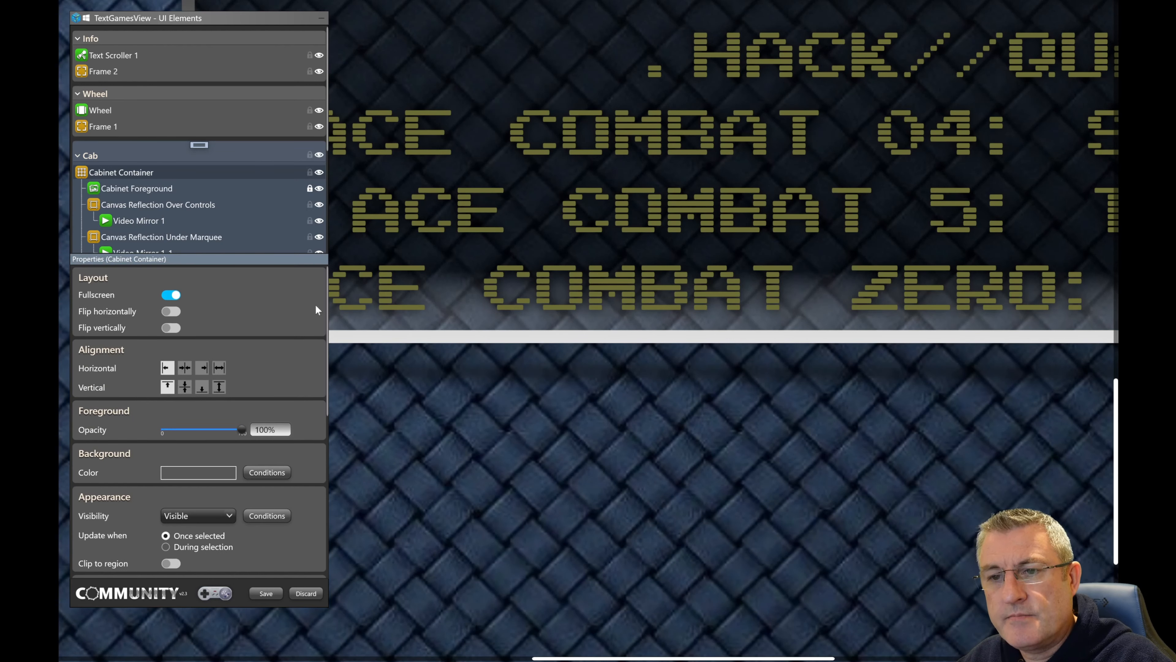
Step: Change the drop shadow direction of Frame 1 in the Wheel group to 299
{"action": "left_click", "coordinate": [138, 110]}
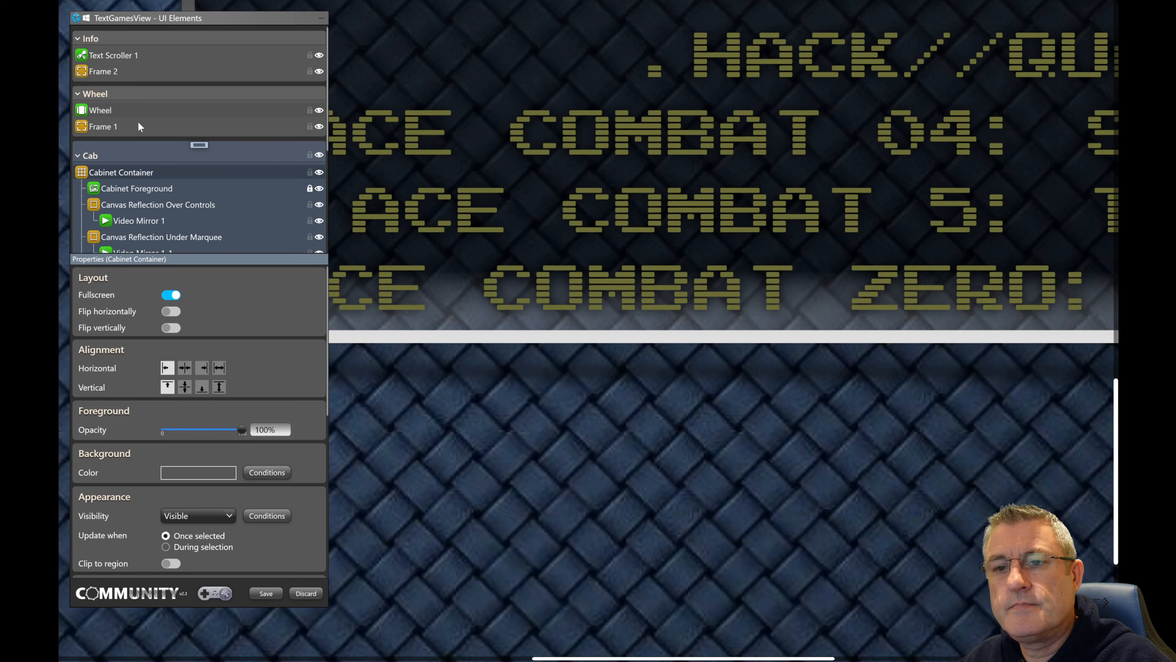
{"action": "left_click", "coordinate": [145, 135]}
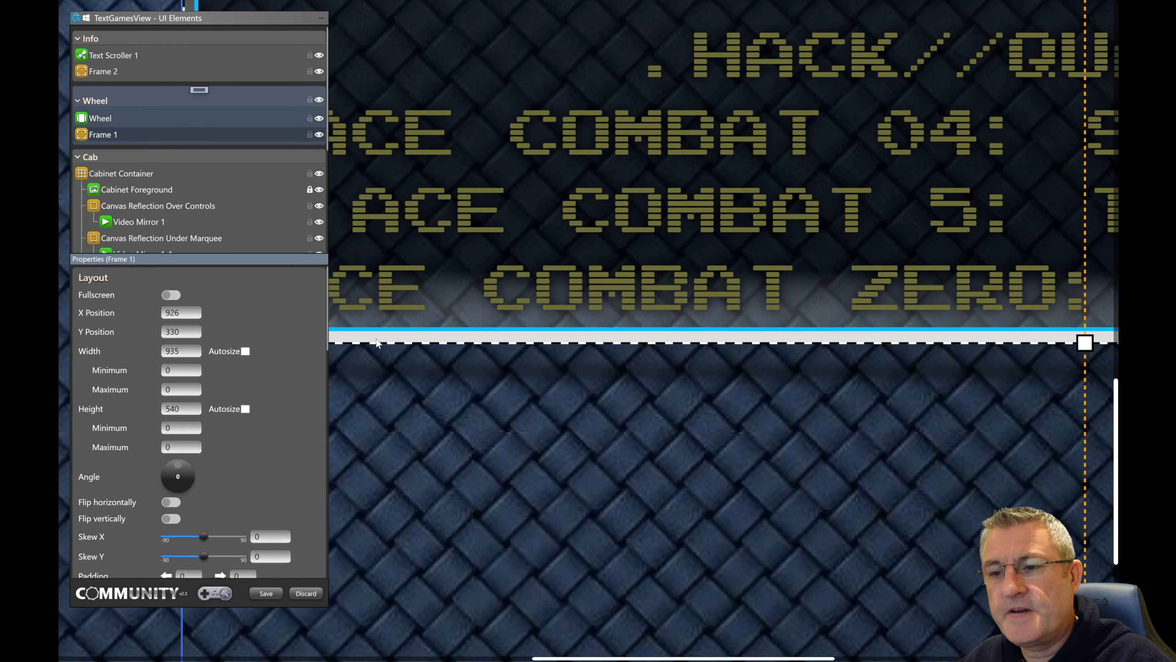
{"action": "left_click_drag", "start_coordinate": [327, 328], "coordinate": [319, 485]}
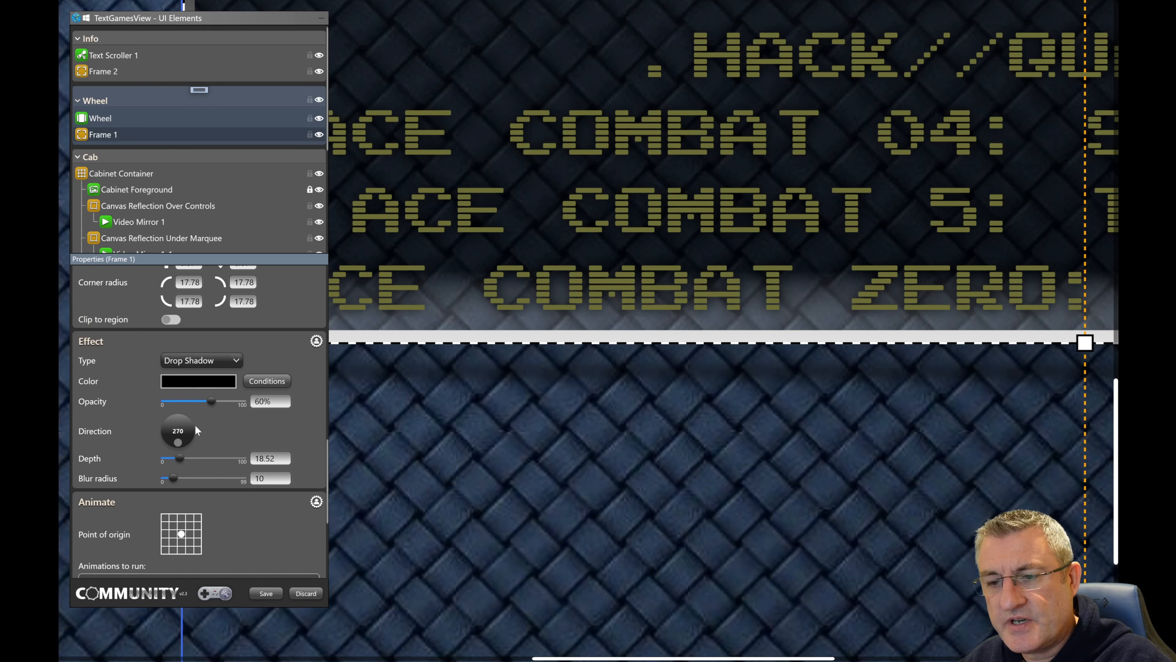
{"action": "left_click_drag", "start_coordinate": [183, 448], "coordinate": [185, 445]}
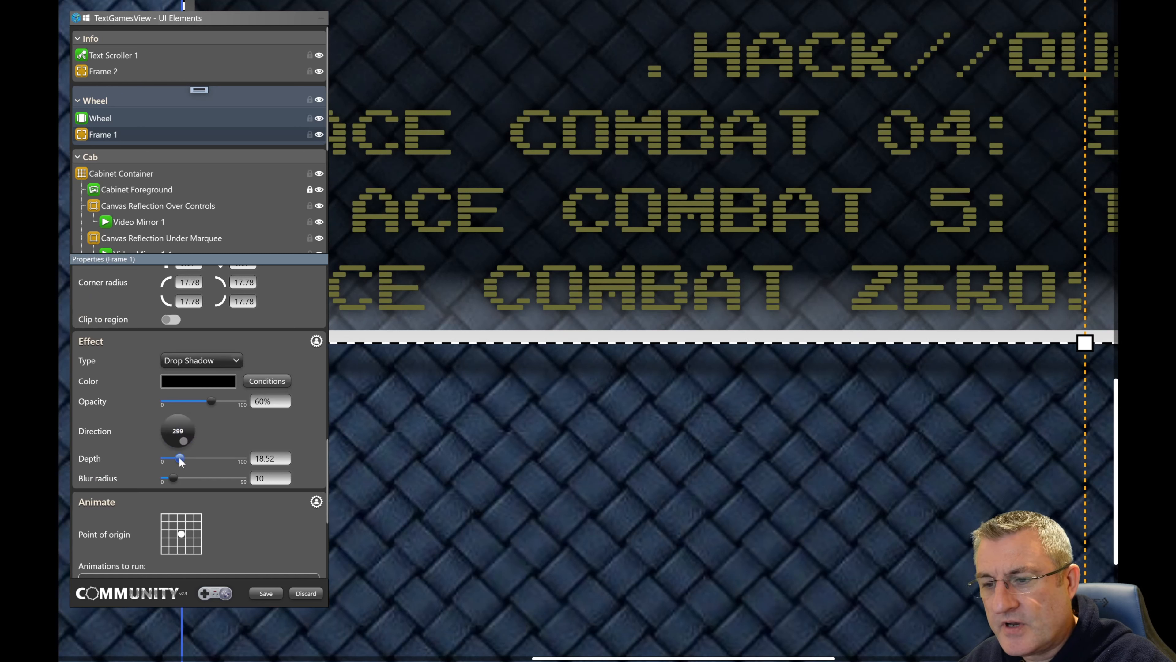
Step: Set the drop shadow depth of Frame 1 to 28.67, then discard the changes to TextGamesView without saving
{"action": "mouse_move", "coordinate": [180, 459]}
{"action": "left_mouse_down"}
{"action": "mouse_move", "coordinate": [187, 470]}
{"action": "mouse_move", "coordinate": [172, 471]}
{"action": "mouse_move", "coordinate": [187, 468]}
{"action": "left_mouse_up"}
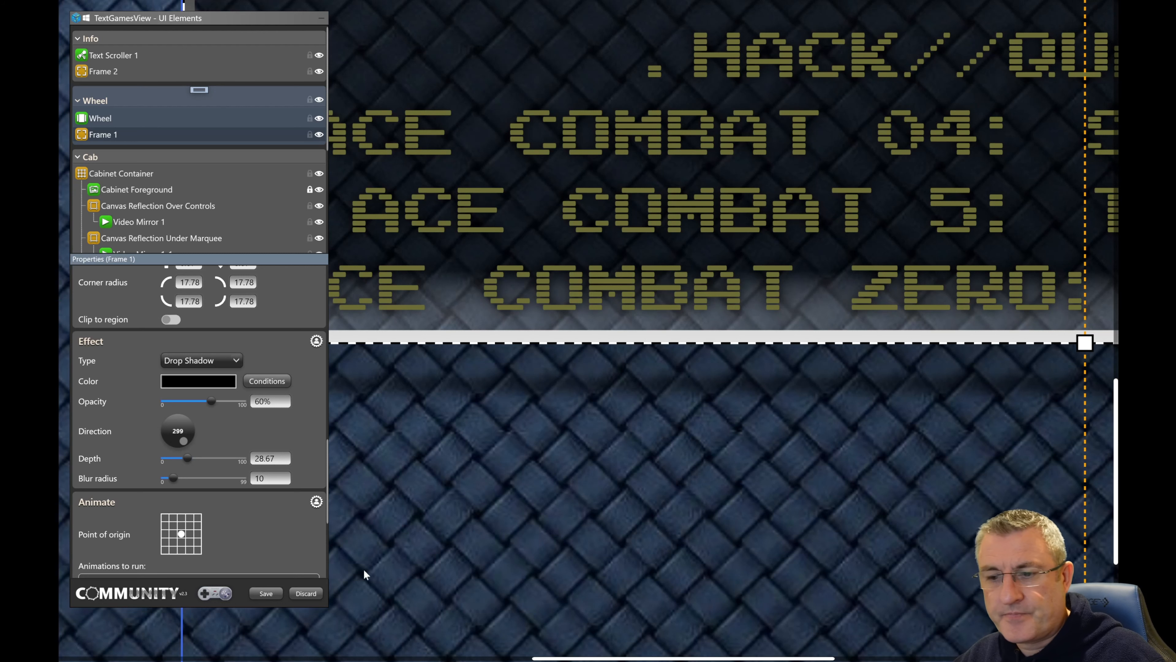
{"action": "left_click", "coordinate": [307, 594]}
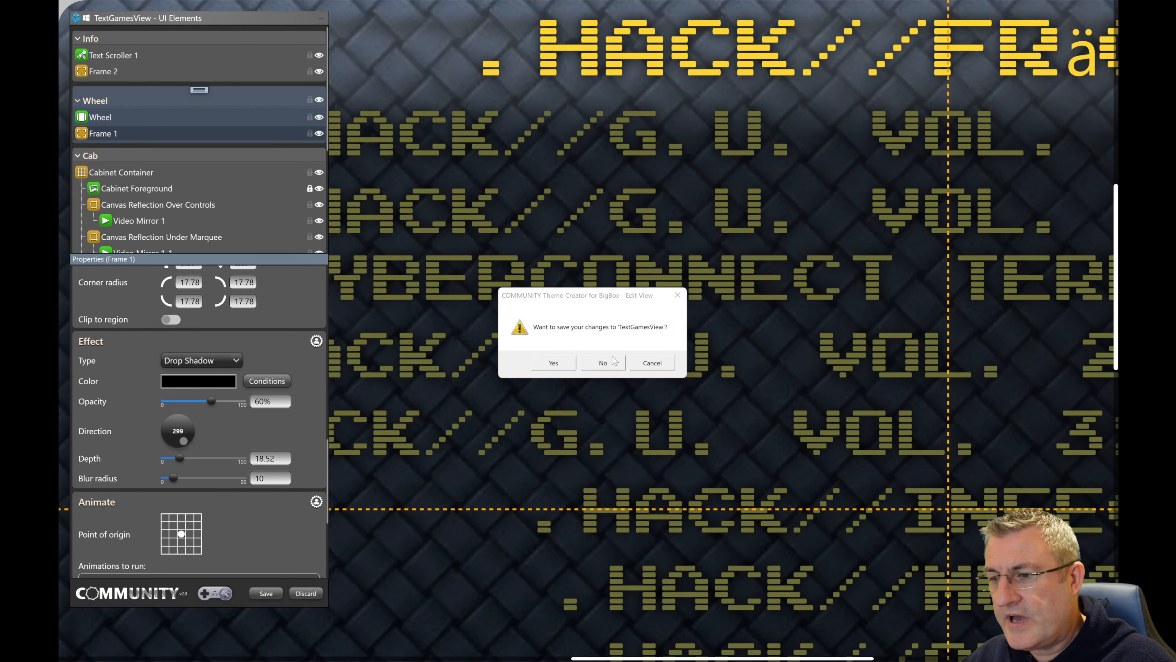
{"action": "left_click", "coordinate": [594, 368]}
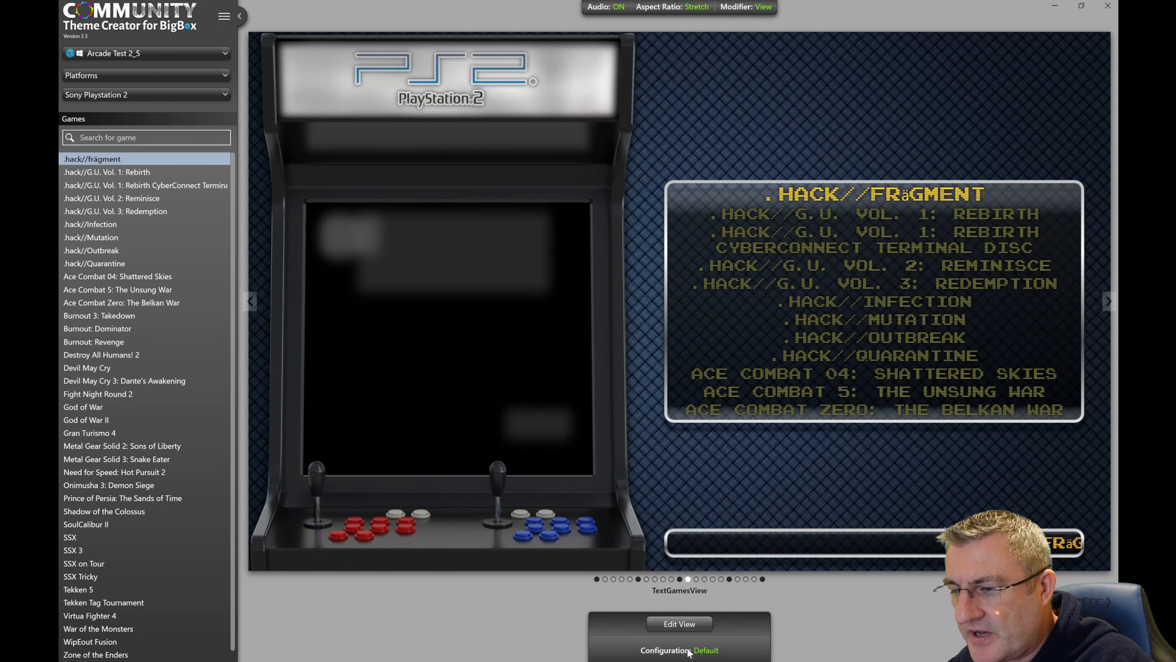
Step: Check the available configurations for TextGamesView, keep Default, and reopen the view for editing
{"action": "left_click", "coordinate": [687, 638]}
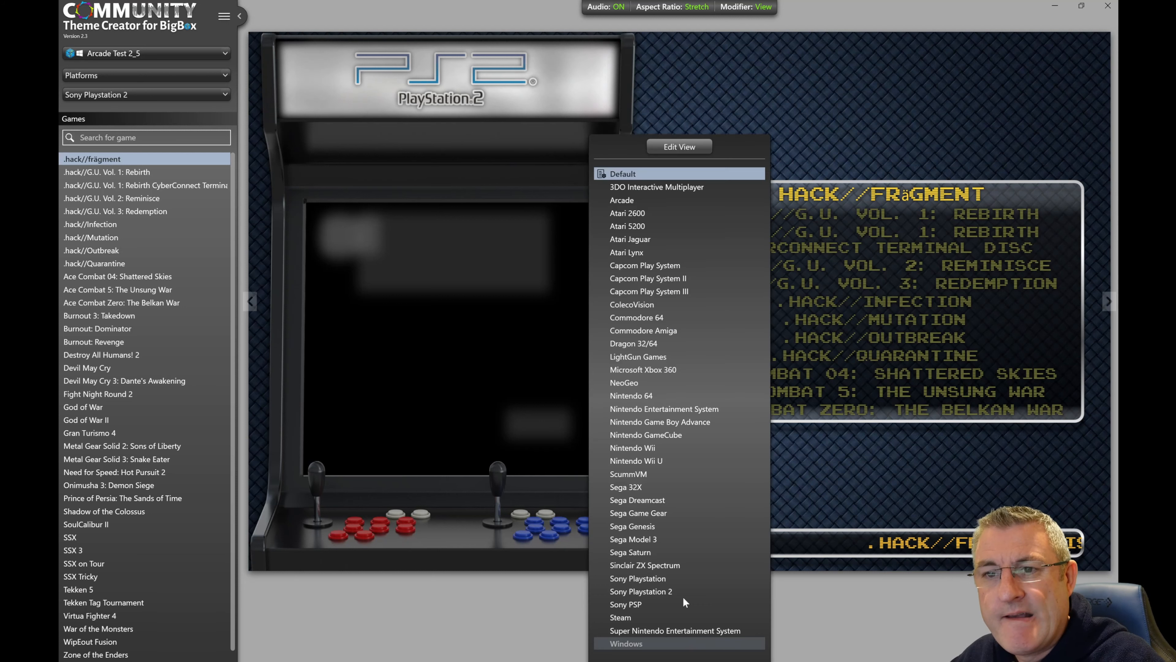
{"action": "left_click", "coordinate": [793, 623]}
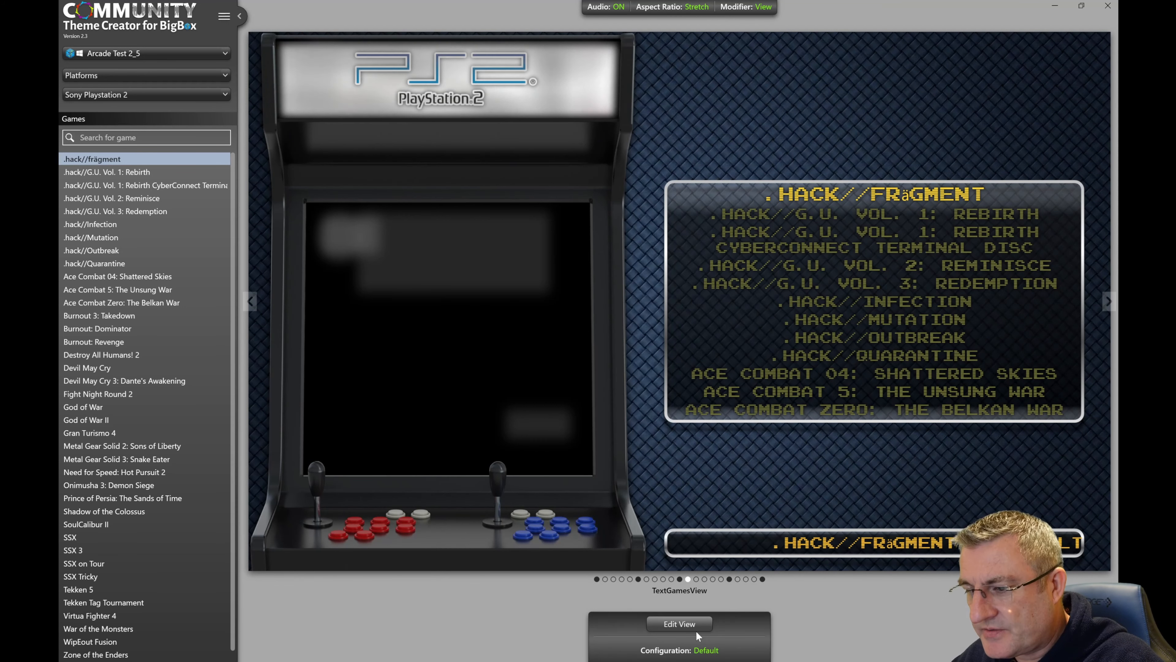
{"action": "left_click", "coordinate": [690, 621]}
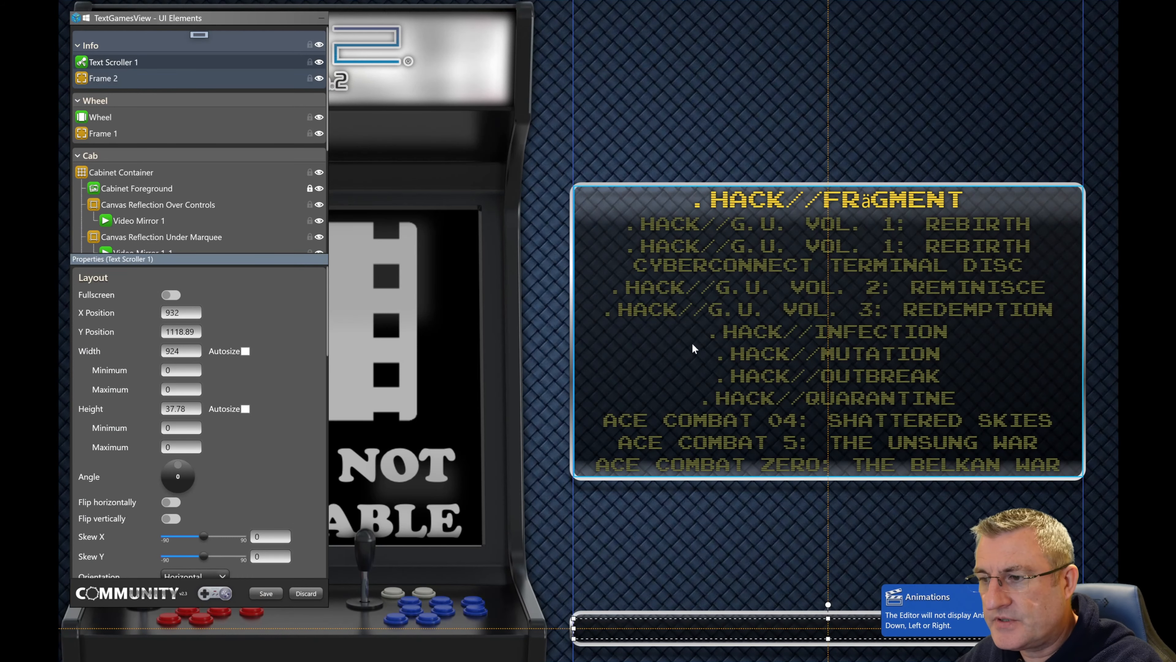
Step: Try the _PRESET 07.XAML style source on the Wheel, then set it to _PRESET 09.XAML
{"action": "left_click", "coordinate": [739, 307]}
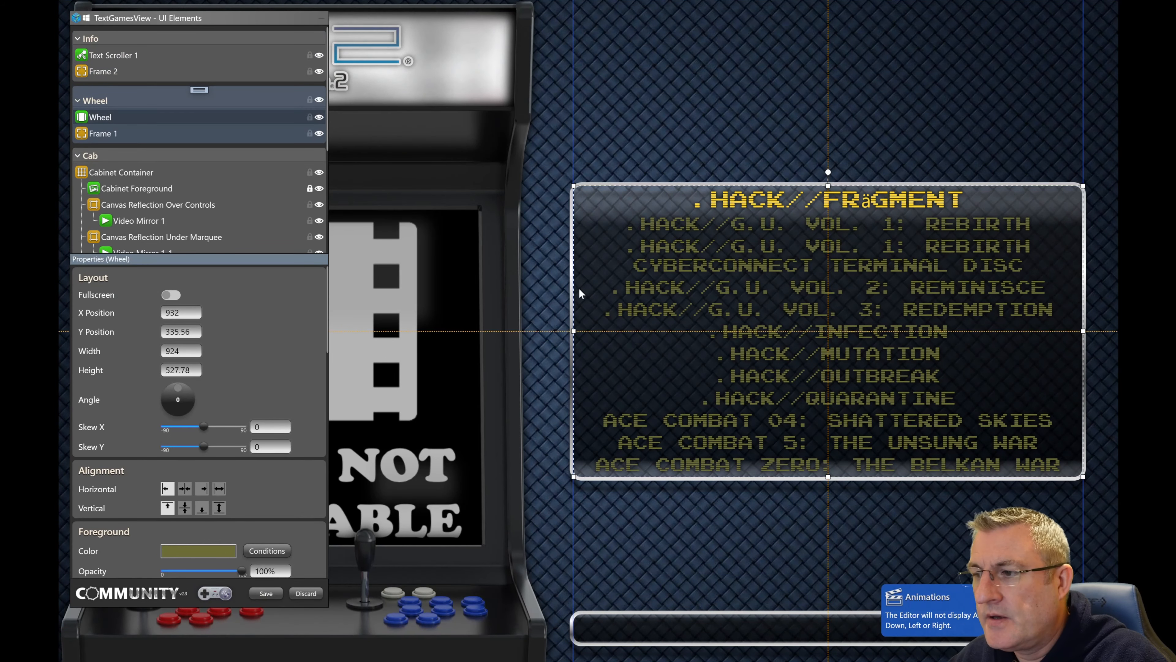
{"action": "scroll", "coordinate": [266, 195], "scroll_direction": "down", "scroll_amount": 1}
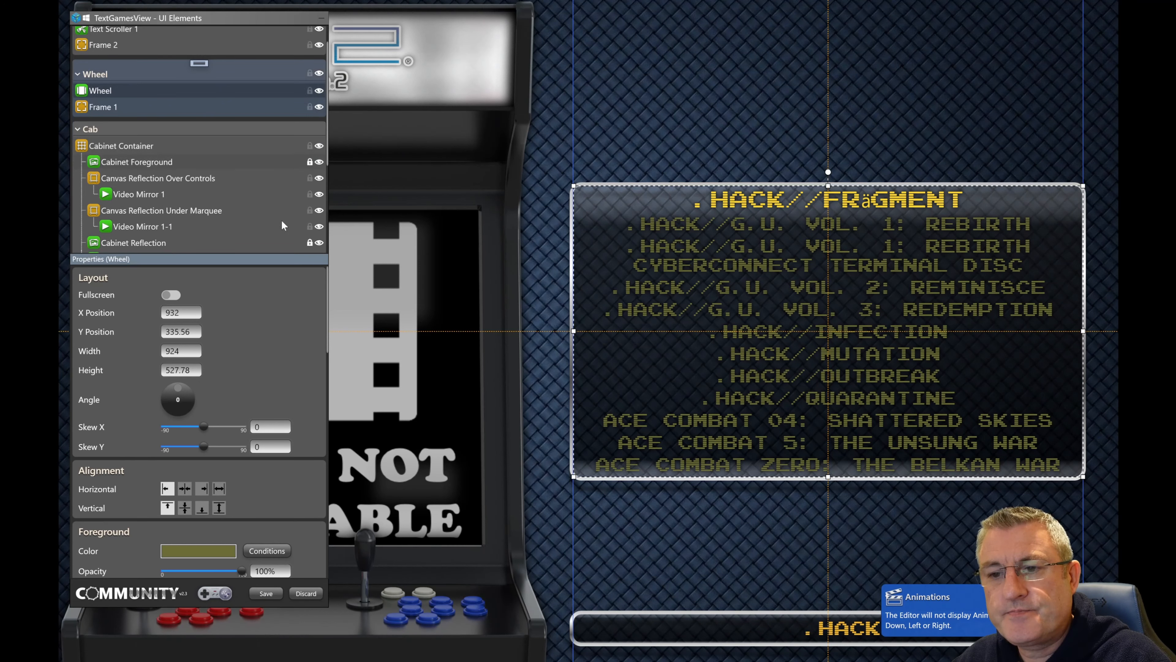
{"action": "left_click_drag", "start_coordinate": [326, 355], "coordinate": [335, 520]}
{"action": "scroll", "coordinate": [275, 472], "scroll_direction": "down", "scroll_amount": 2}
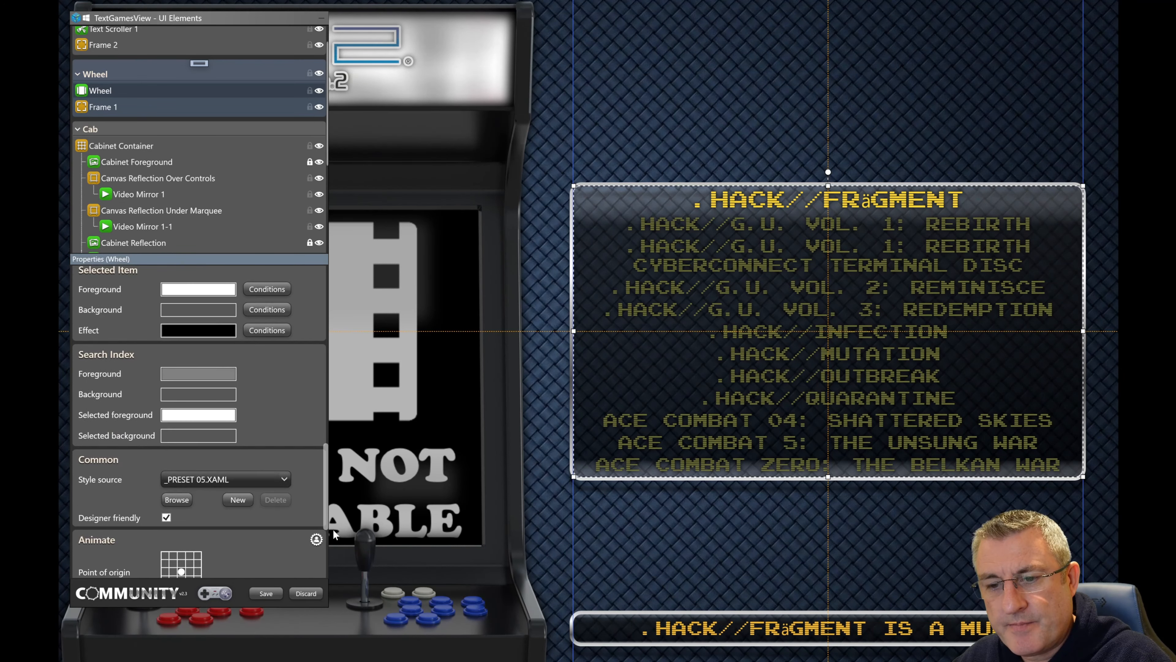
{"action": "left_click", "coordinate": [268, 474]}
{"action": "left_click", "coordinate": [253, 587]}
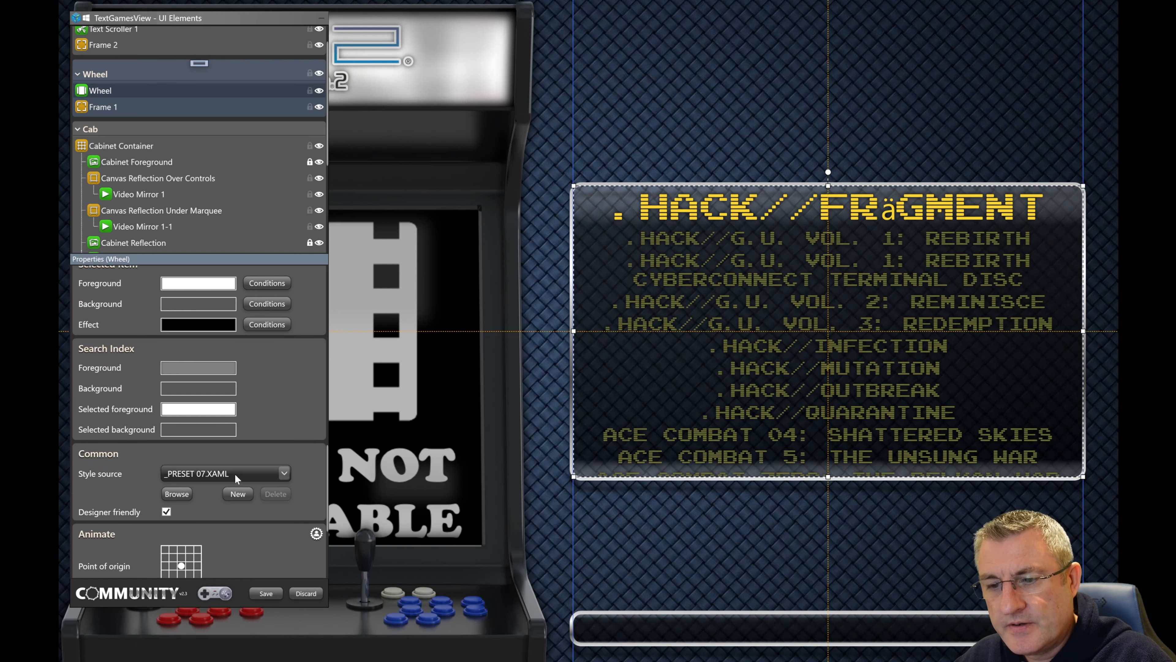
{"action": "left_click", "coordinate": [235, 474]}
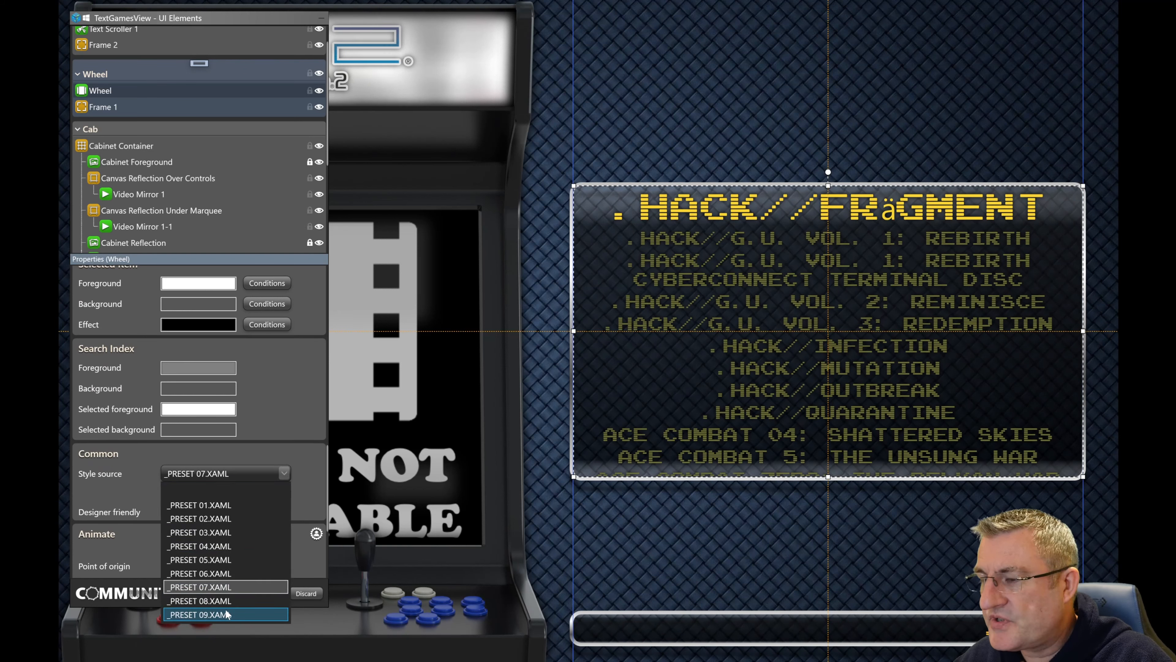
{"action": "left_click", "coordinate": [223, 615]}
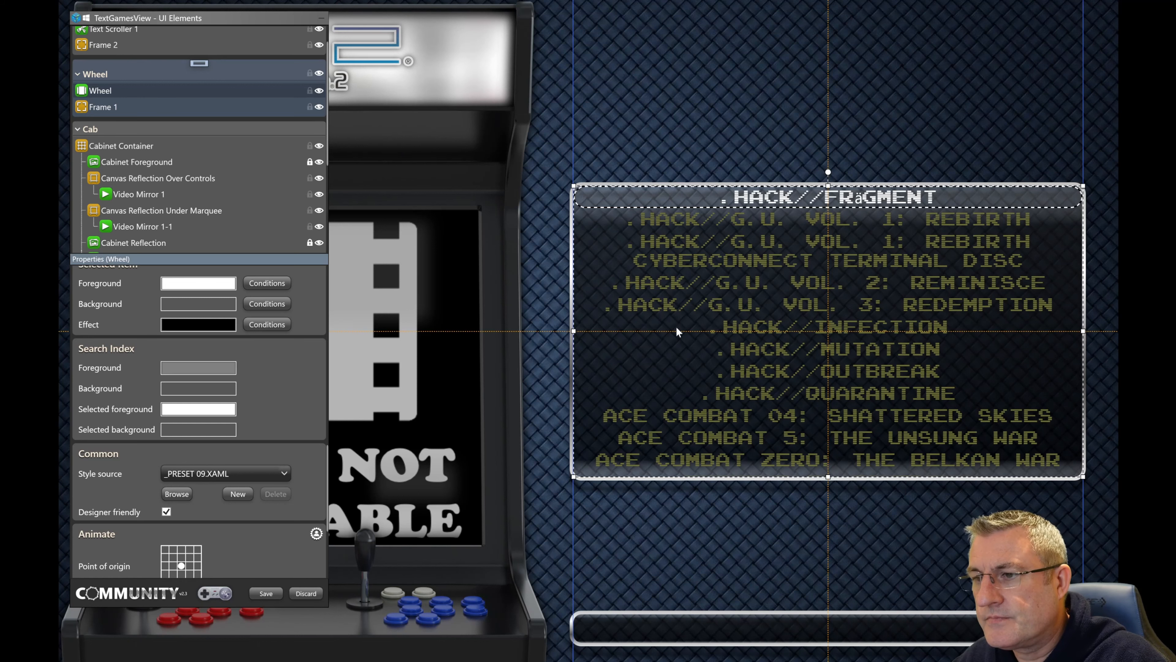
Step: Narrow the Wheel from both sides so the game list sits inside the frame with a gap at each edge
{"action": "left_click_drag", "start_coordinate": [574, 331], "coordinate": [588, 336]}
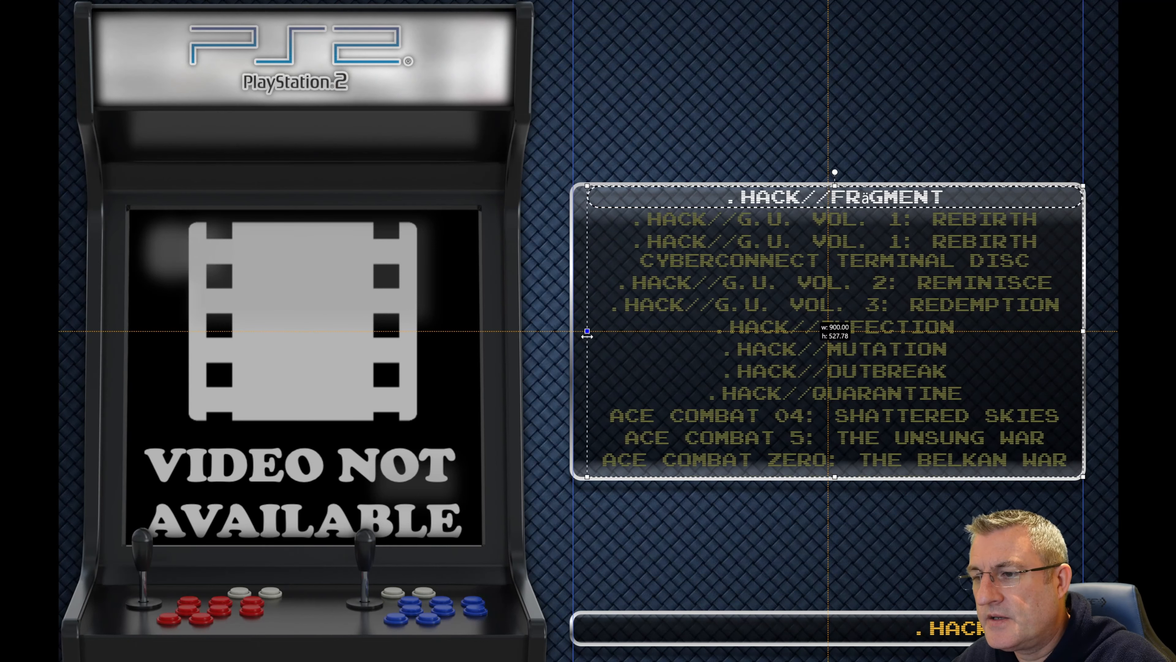
{"action": "left_click_drag", "start_coordinate": [1077, 341], "coordinate": [1072, 335]}
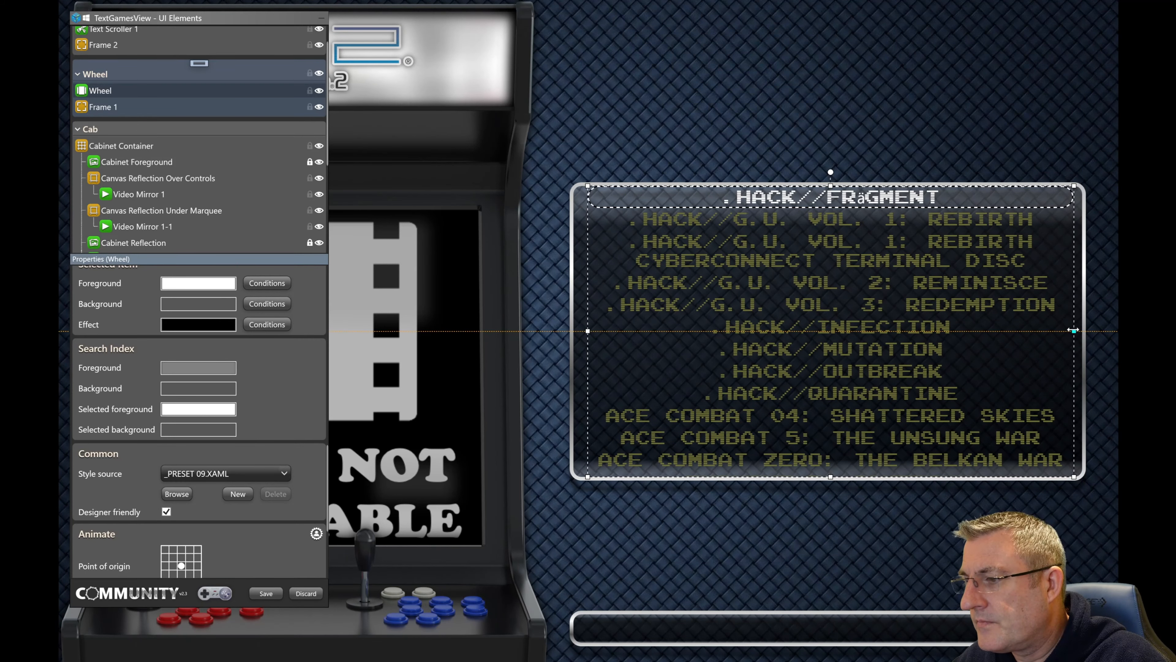
{"action": "left_click_drag", "start_coordinate": [1073, 329], "coordinate": [1067, 334]}
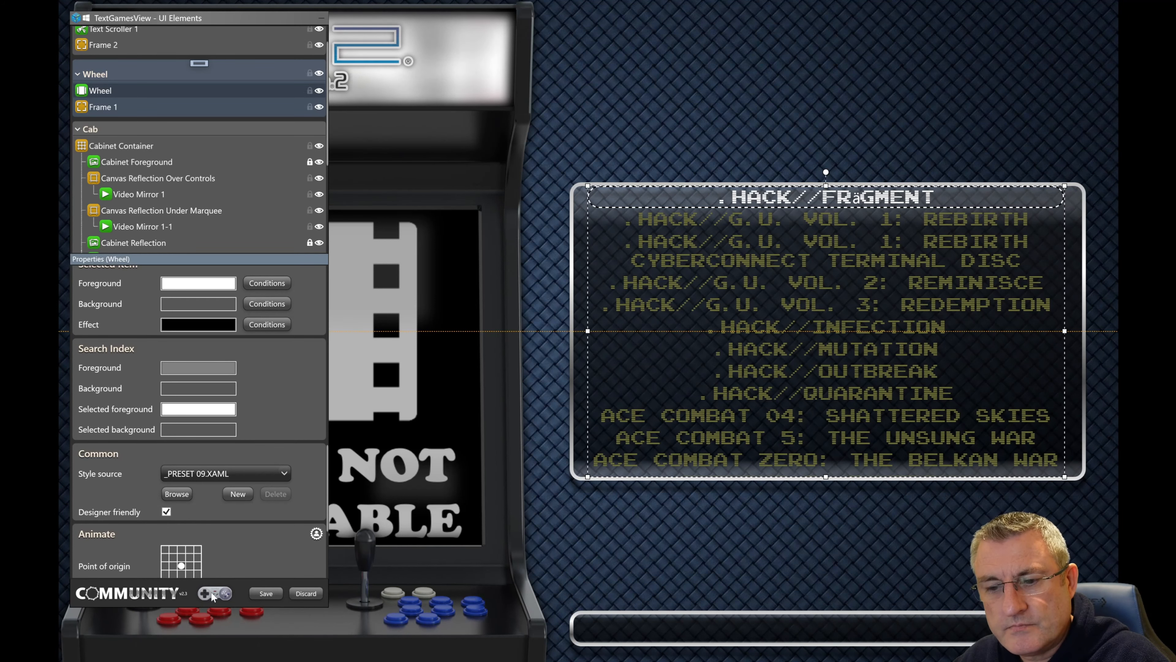
Step: Use the on-screen gamepad to move the game list selection down to Gran Turismo 4
{"action": "left_click", "coordinate": [211, 592]}
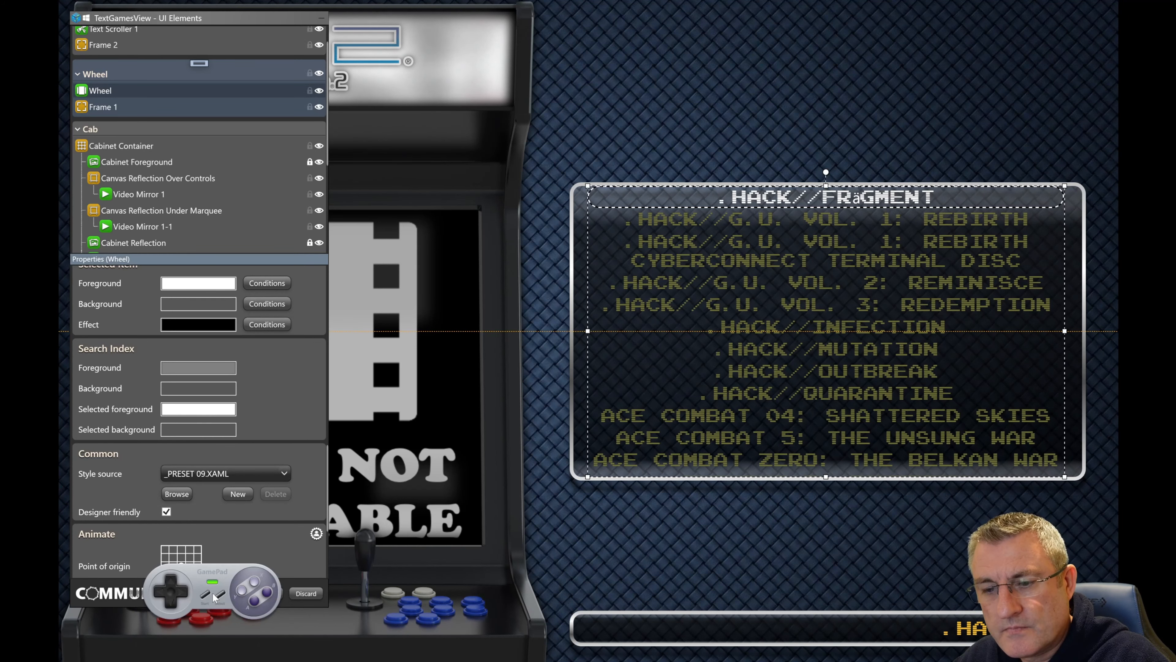
{"action": "left_click", "coordinate": [172, 602]}
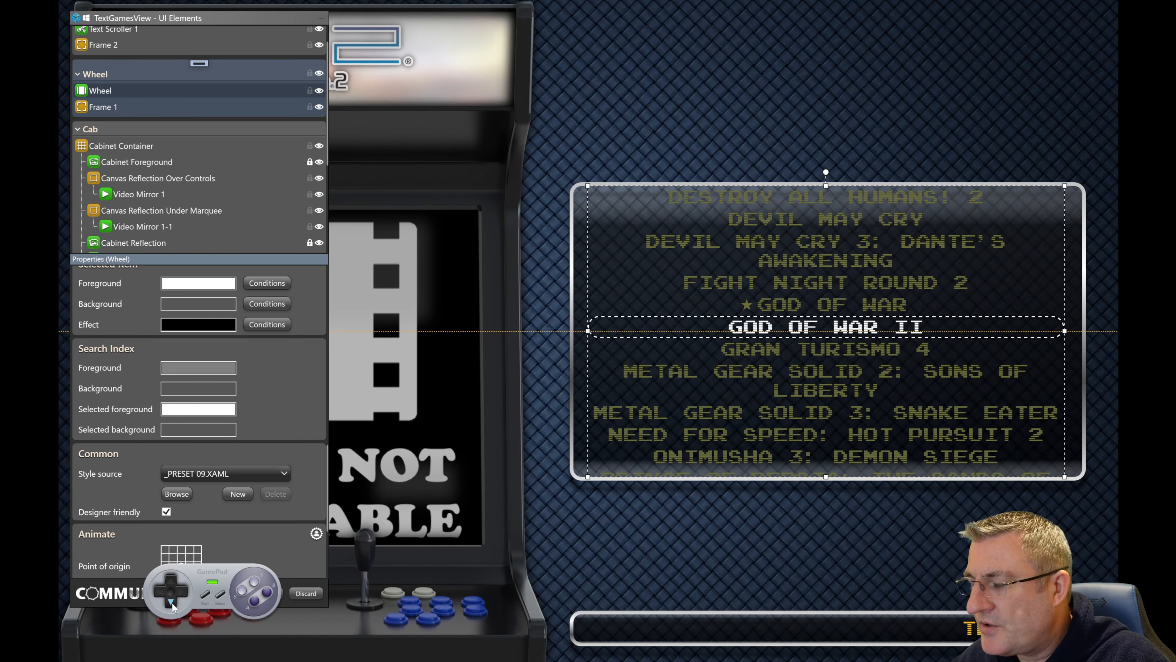
{"action": "left_click", "coordinate": [172, 603]}
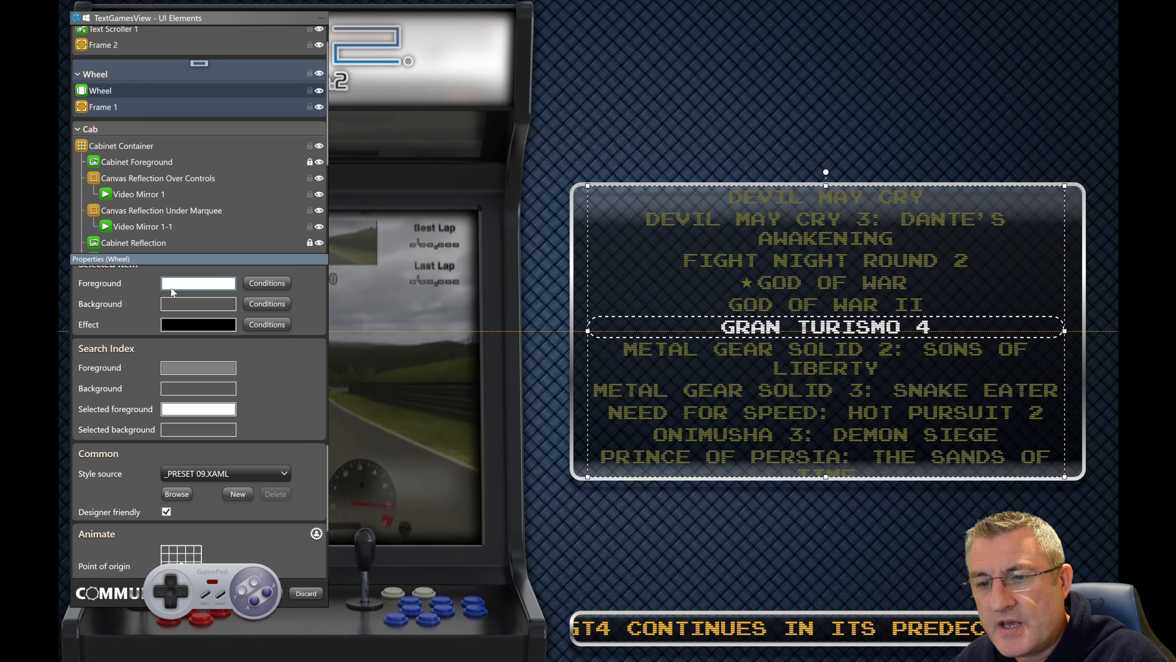
Step: Set the Wheel's selected item foreground to solid amber, #FFFFC000
{"action": "left_click", "coordinate": [198, 283]}
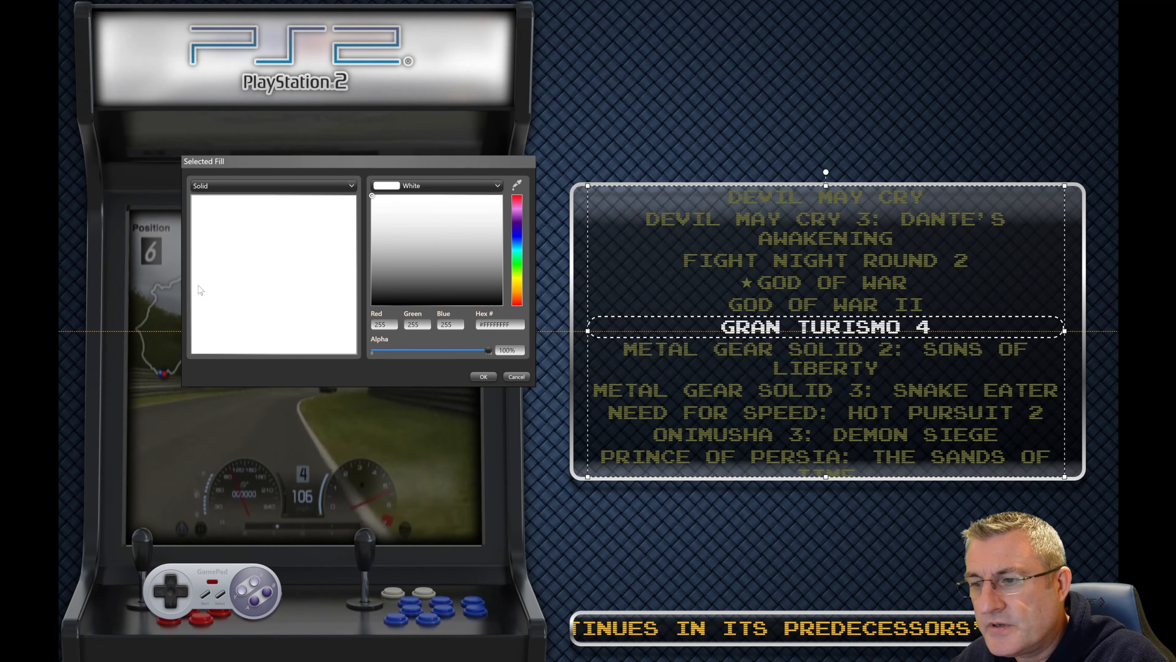
{"action": "left_click", "coordinate": [517, 279]}
{"action": "left_click", "coordinate": [517, 288]}
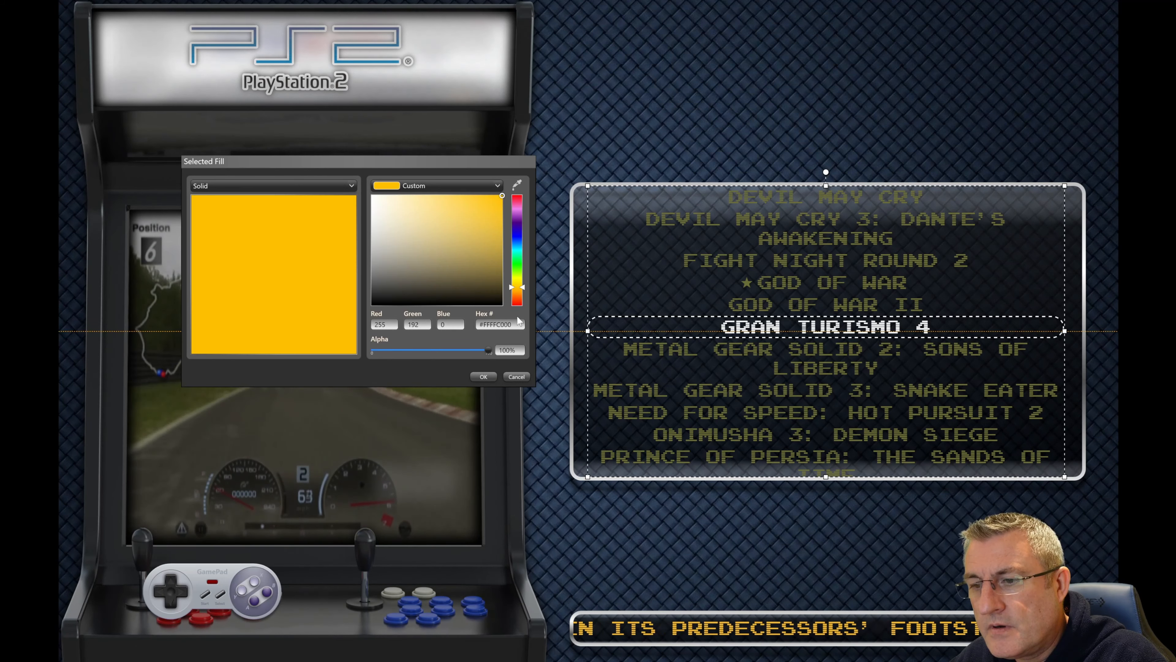
{"action": "left_click", "coordinate": [484, 376]}
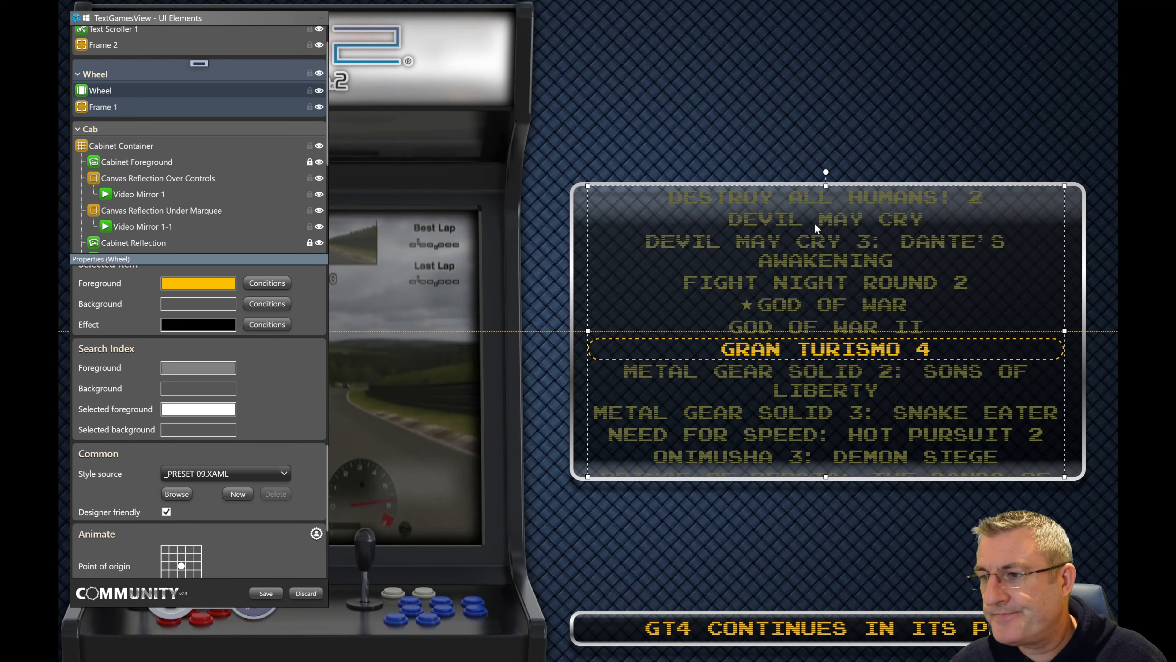
{"action": "left_click", "coordinate": [723, 155]}
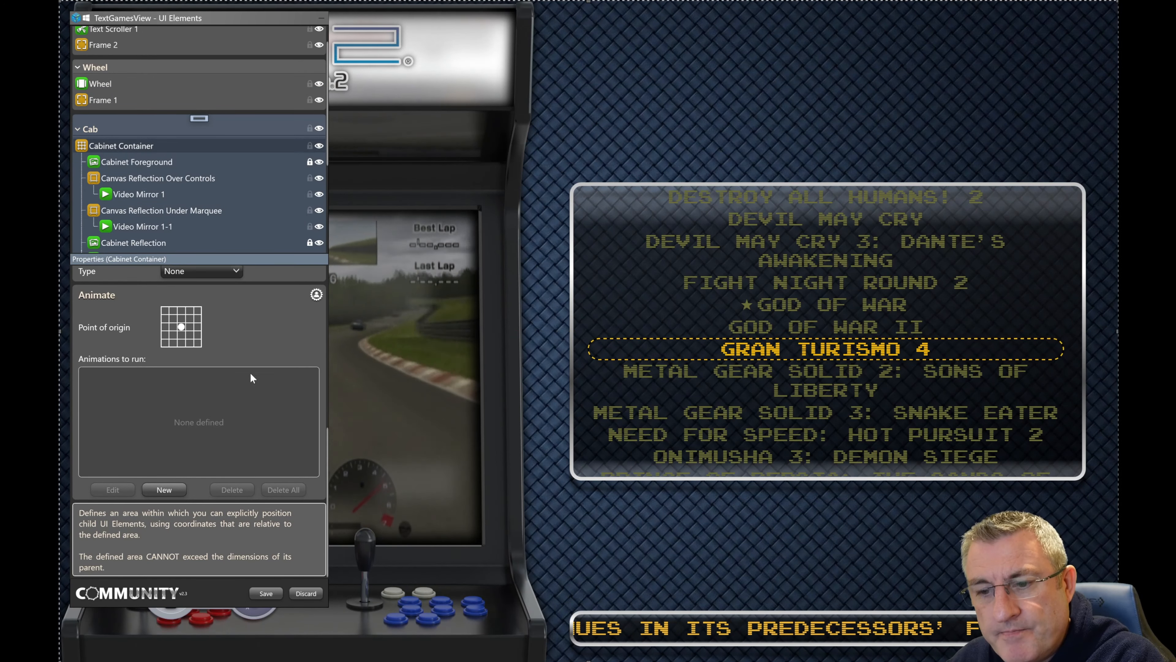
{"action": "scroll", "coordinate": [273, 346], "scroll_direction": "up", "scroll_amount": 2}
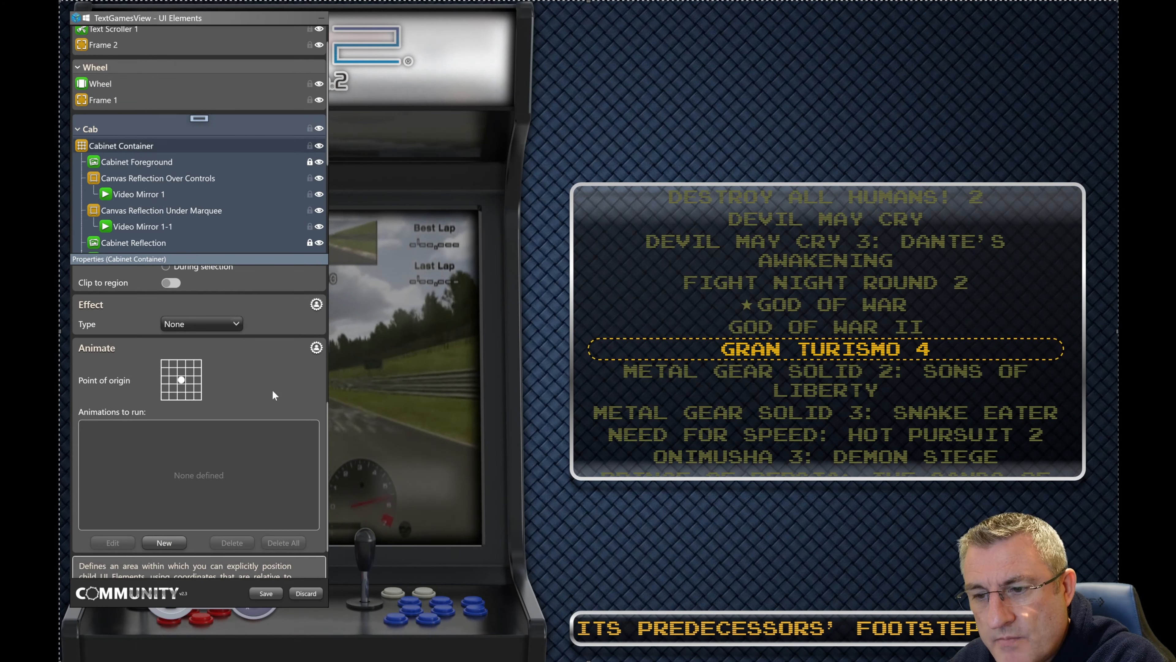
{"action": "scroll", "coordinate": [271, 387], "scroll_direction": "up", "scroll_amount": 1}
{"action": "scroll", "coordinate": [260, 374], "scroll_direction": "up", "scroll_amount": 1}
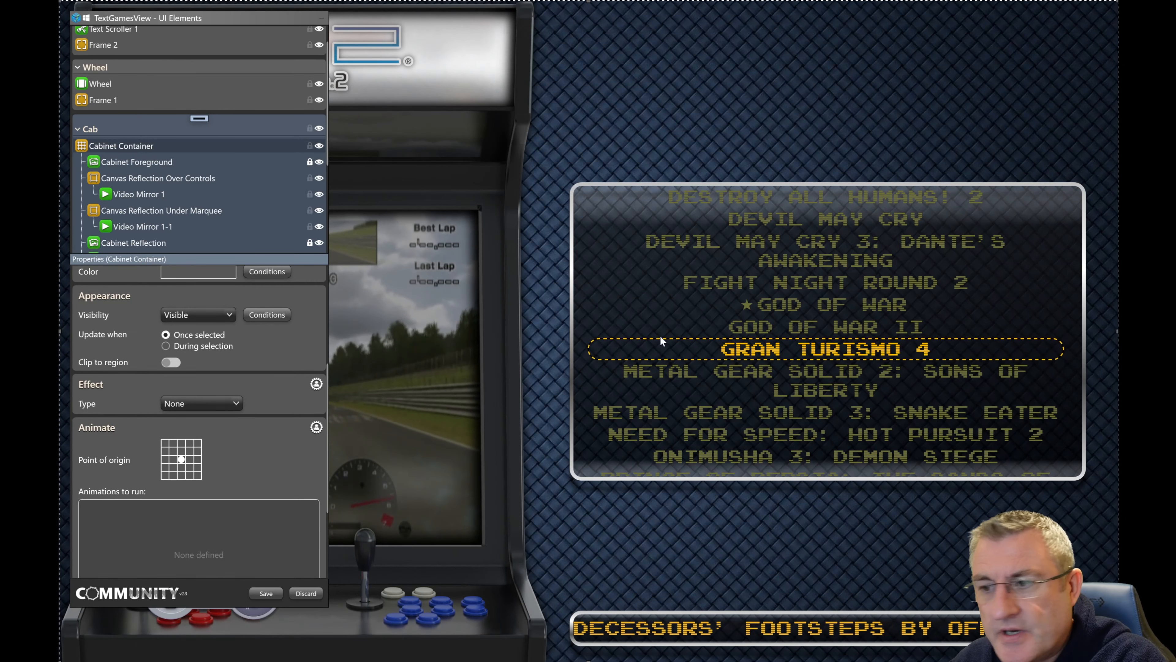
Step: Try the _PRESET 03.XAML style source on the Wheel, then change it to _PRESET 04.XAML
{"action": "left_click", "coordinate": [689, 355]}
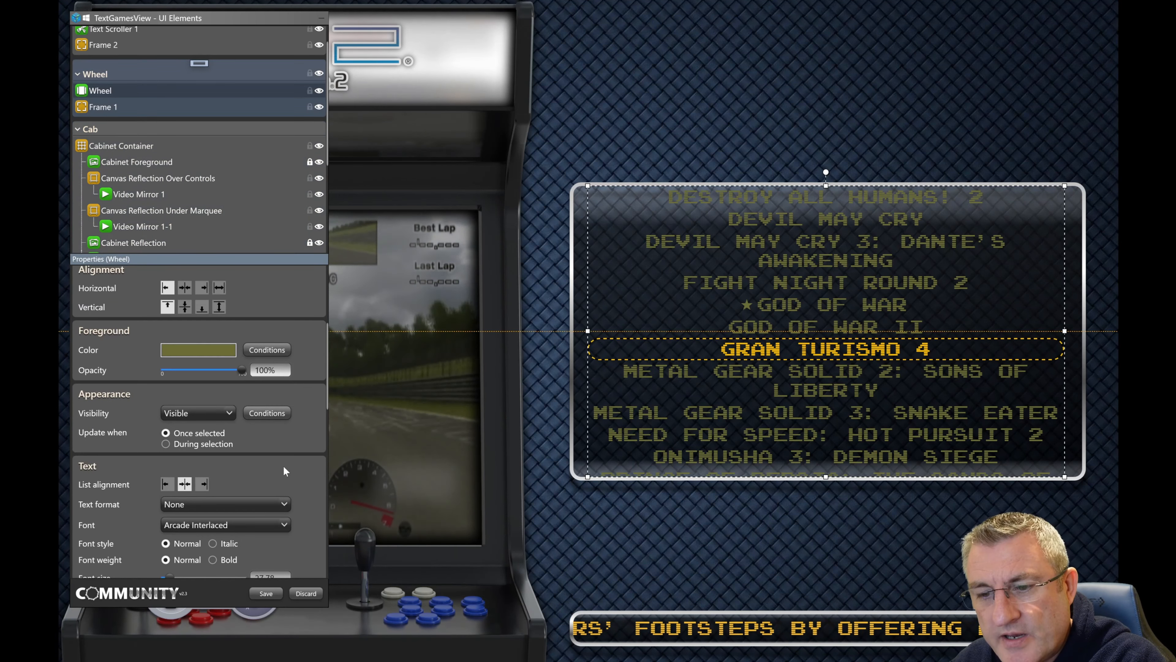
{"action": "scroll", "coordinate": [292, 445], "scroll_direction": "down", "scroll_amount": 4}
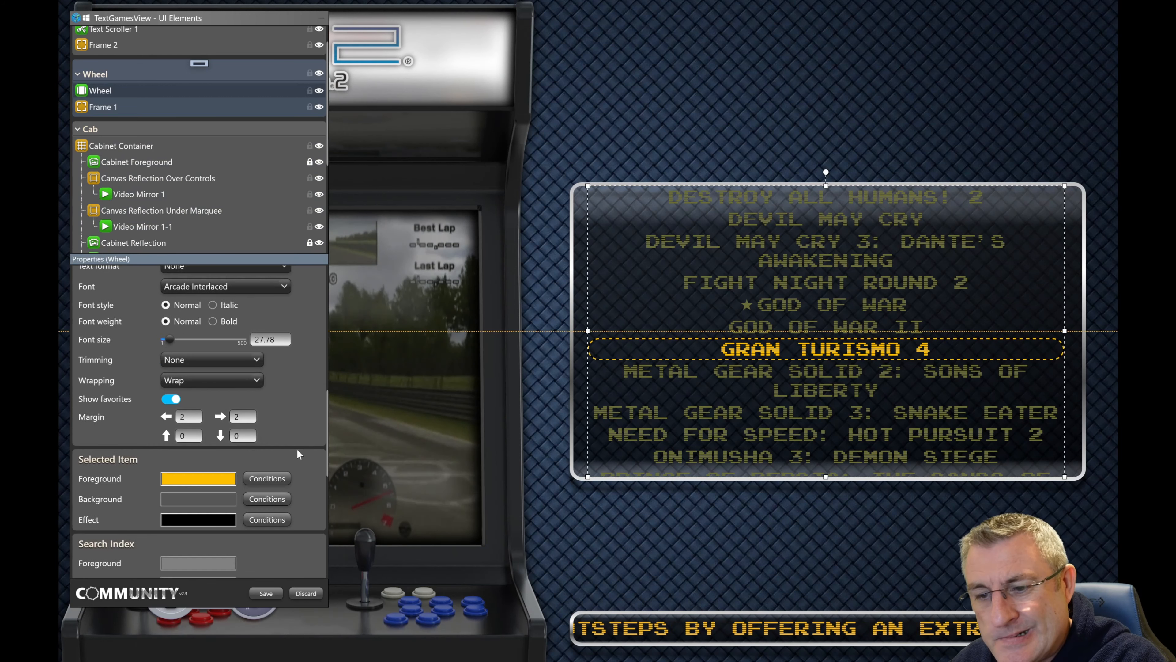
{"action": "scroll", "coordinate": [296, 449], "scroll_direction": "down", "scroll_amount": 1}
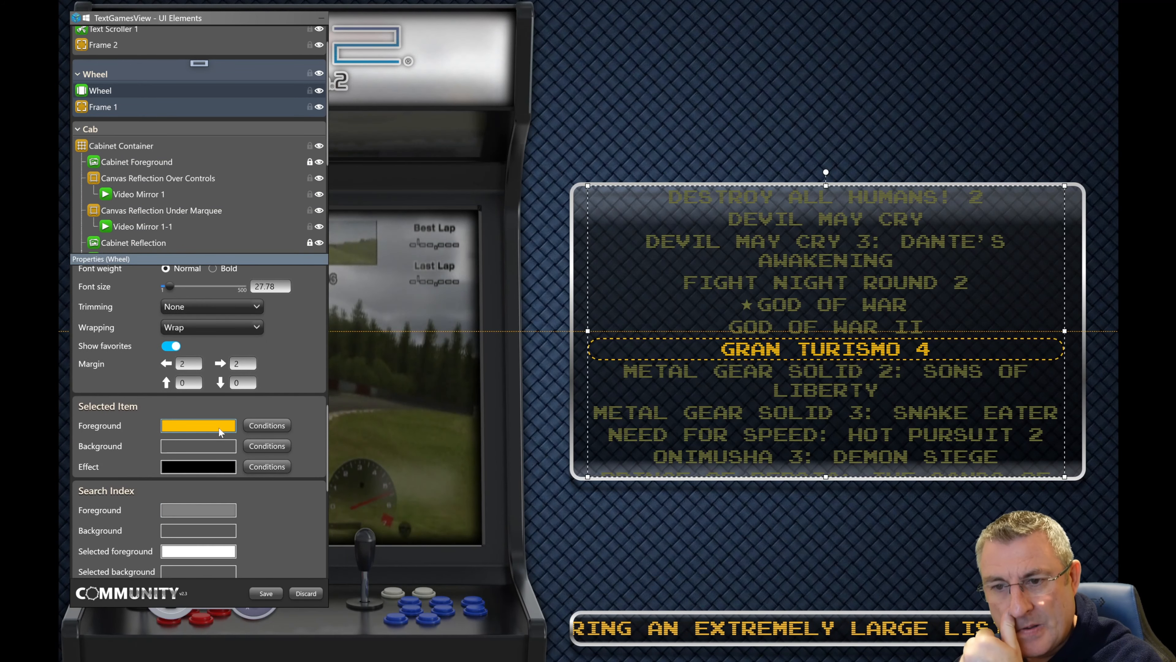
{"action": "scroll", "coordinate": [301, 436], "scroll_direction": "down", "scroll_amount": 3}
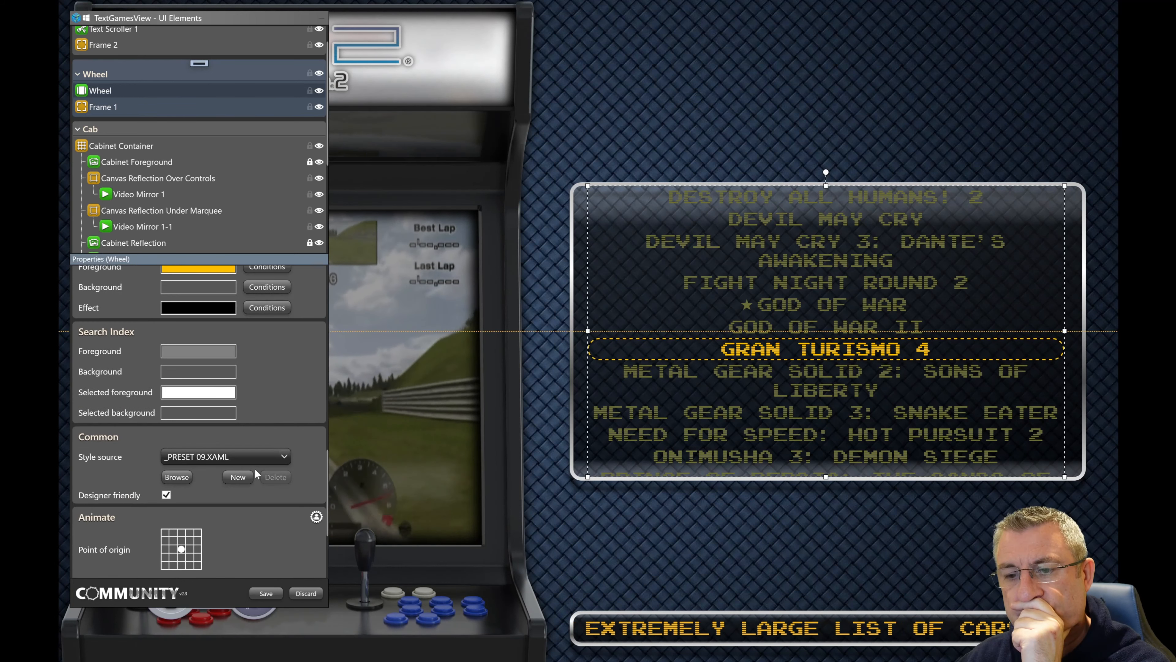
{"action": "left_click", "coordinate": [252, 458]}
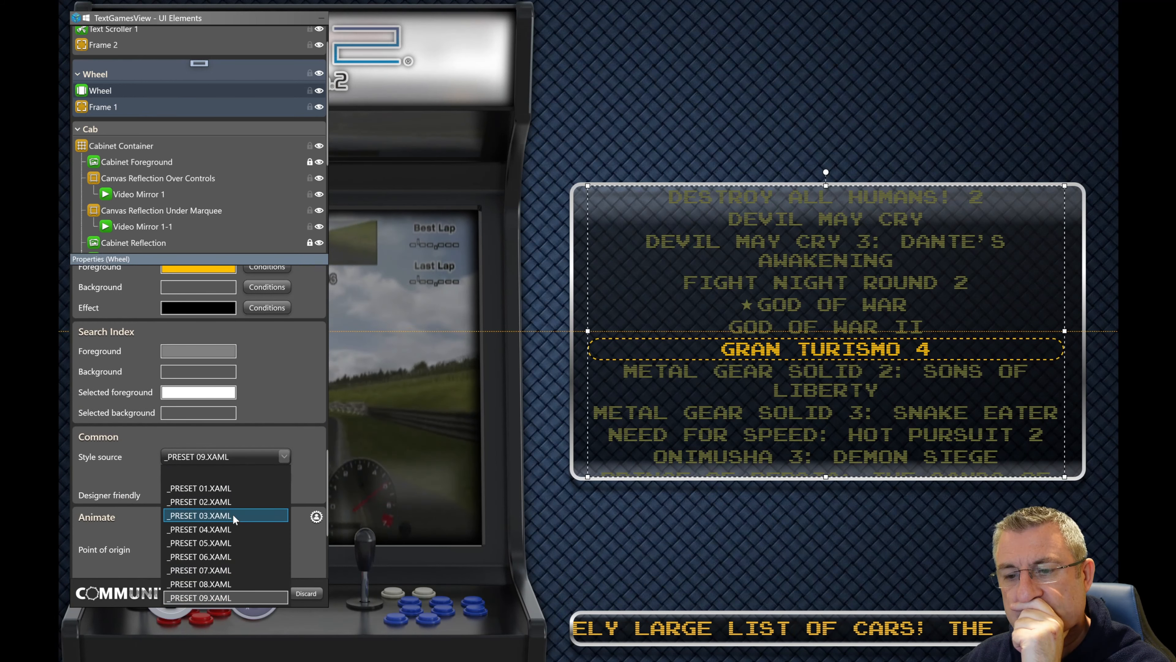
{"action": "left_click", "coordinate": [232, 514]}
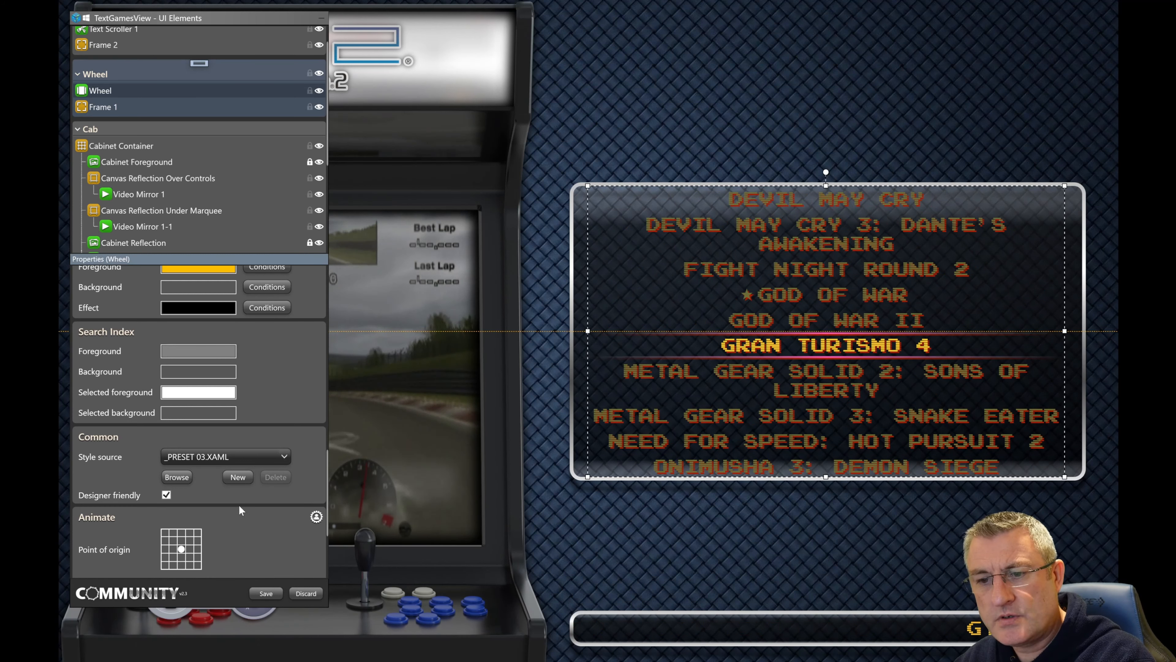
{"action": "key", "text": "Down"}
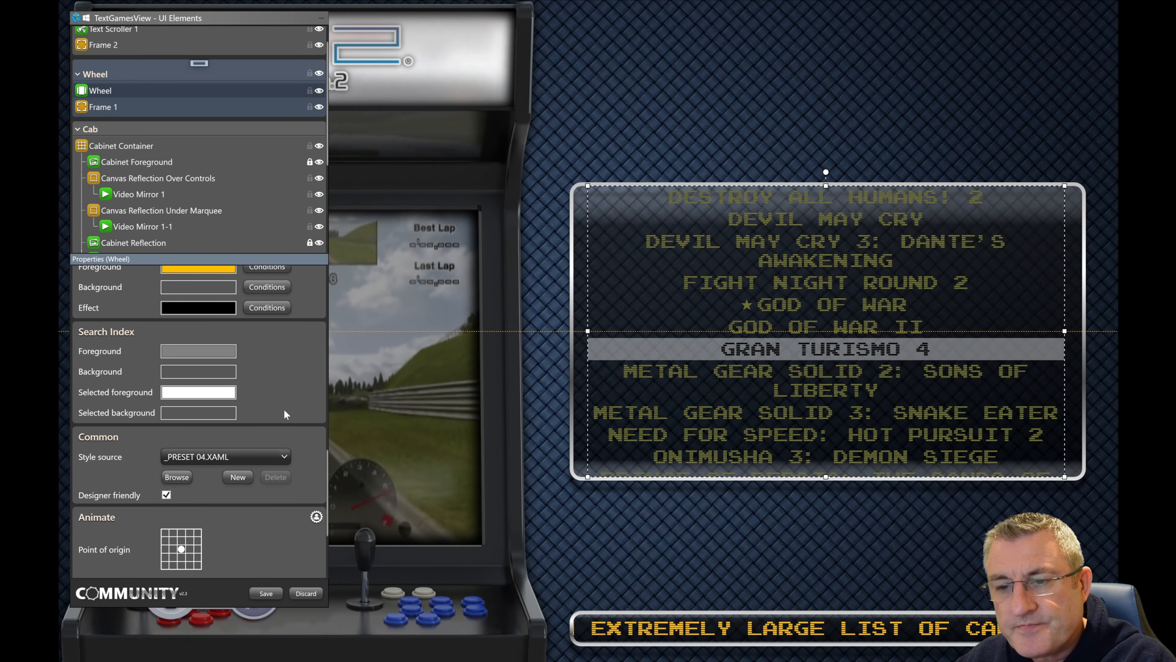
Step: Set the Wheel text's wrapping to NoWrap and its trimming to CharacterEllipsis
{"action": "scroll", "coordinate": [296, 414], "scroll_direction": "up", "scroll_amount": 2}
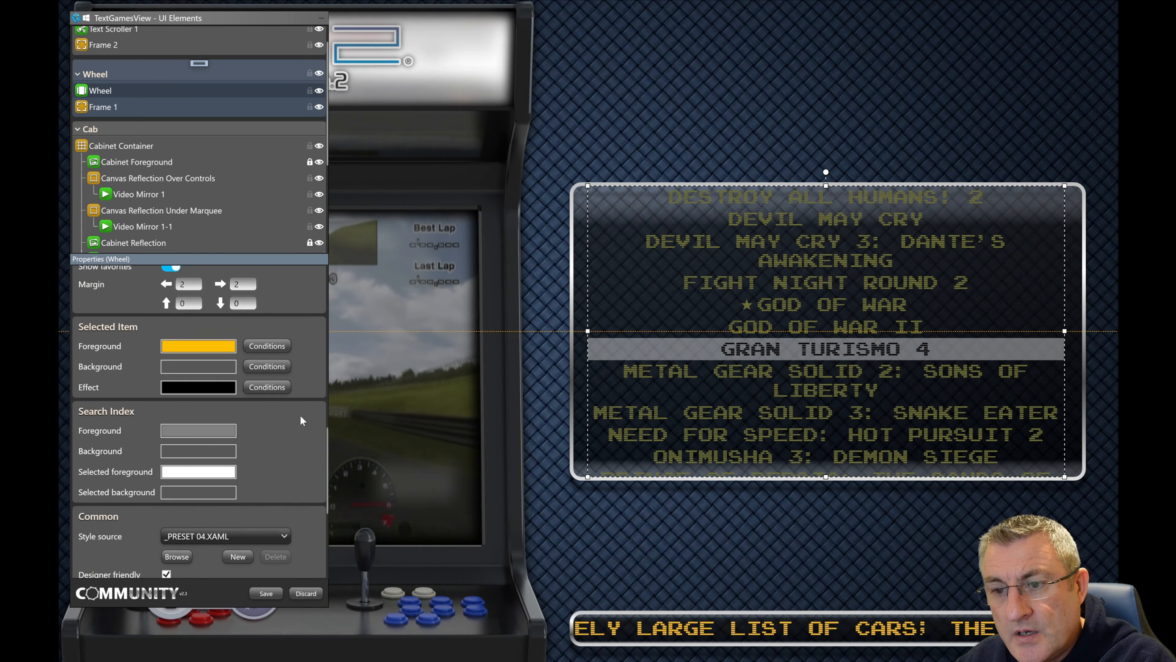
{"action": "scroll", "coordinate": [301, 417], "scroll_direction": "down", "scroll_amount": 2}
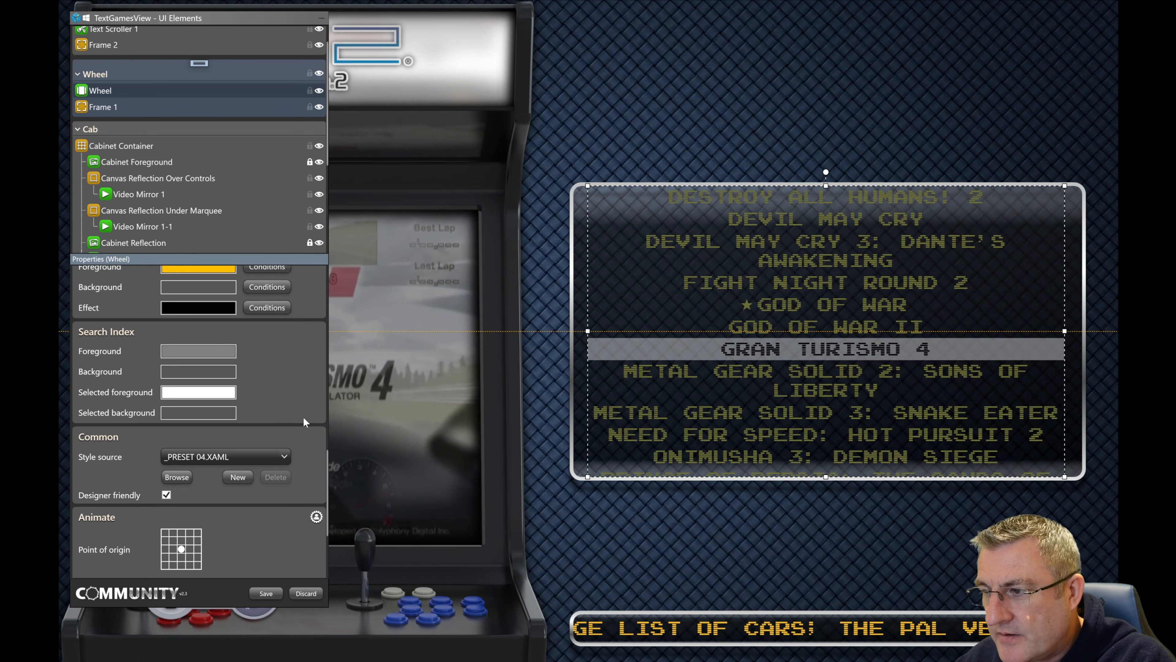
{"action": "scroll", "coordinate": [304, 417], "scroll_direction": "down", "scroll_amount": 1}
{"action": "scroll", "coordinate": [305, 416], "scroll_direction": "down", "scroll_amount": 2}
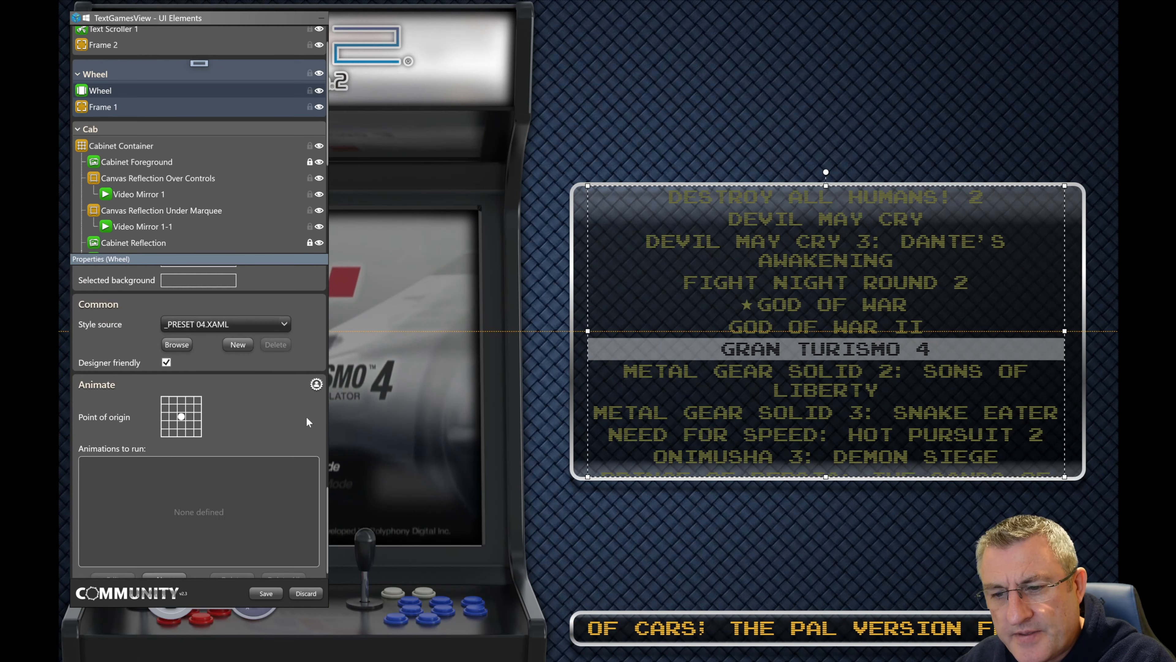
{"action": "scroll", "coordinate": [305, 417], "scroll_direction": "up", "scroll_amount": 4}
{"action": "scroll", "coordinate": [303, 416], "scroll_direction": "up", "scroll_amount": 6}
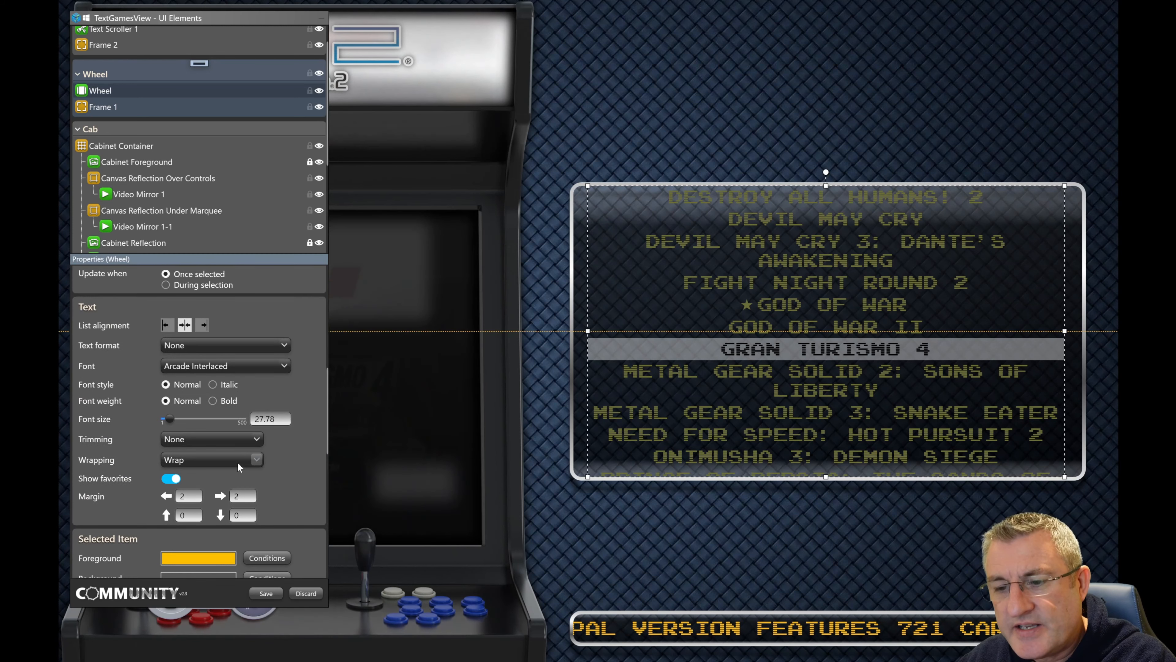
{"action": "left_click", "coordinate": [237, 460]}
{"action": "left_click", "coordinate": [233, 471]}
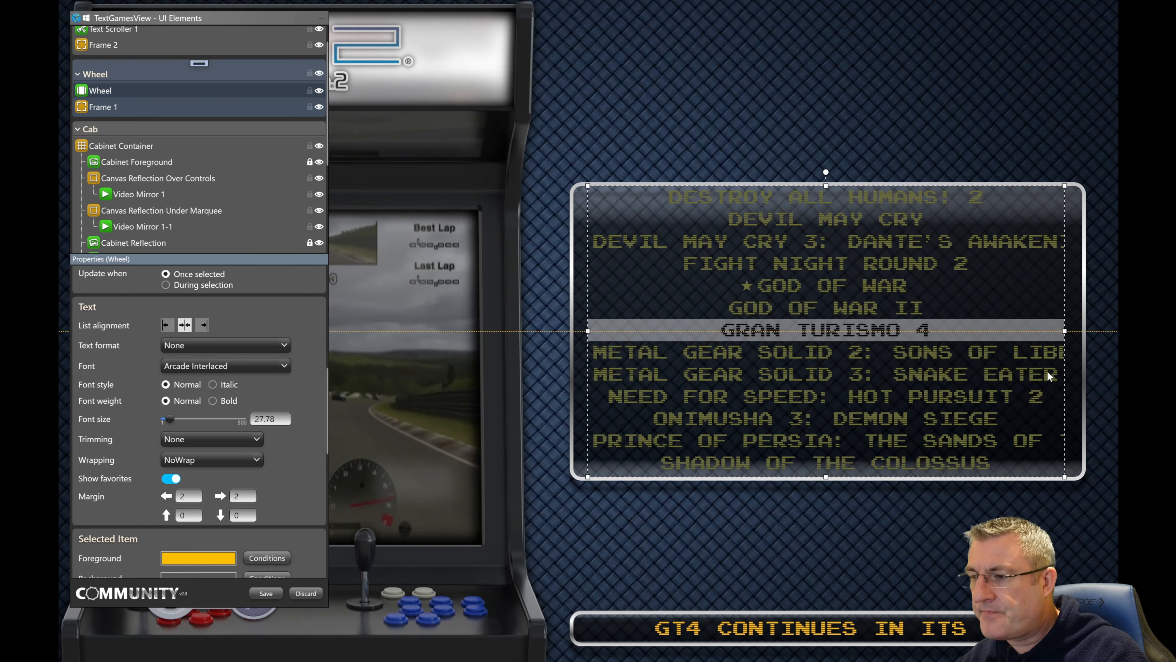
{"action": "left_click", "coordinate": [209, 440]}
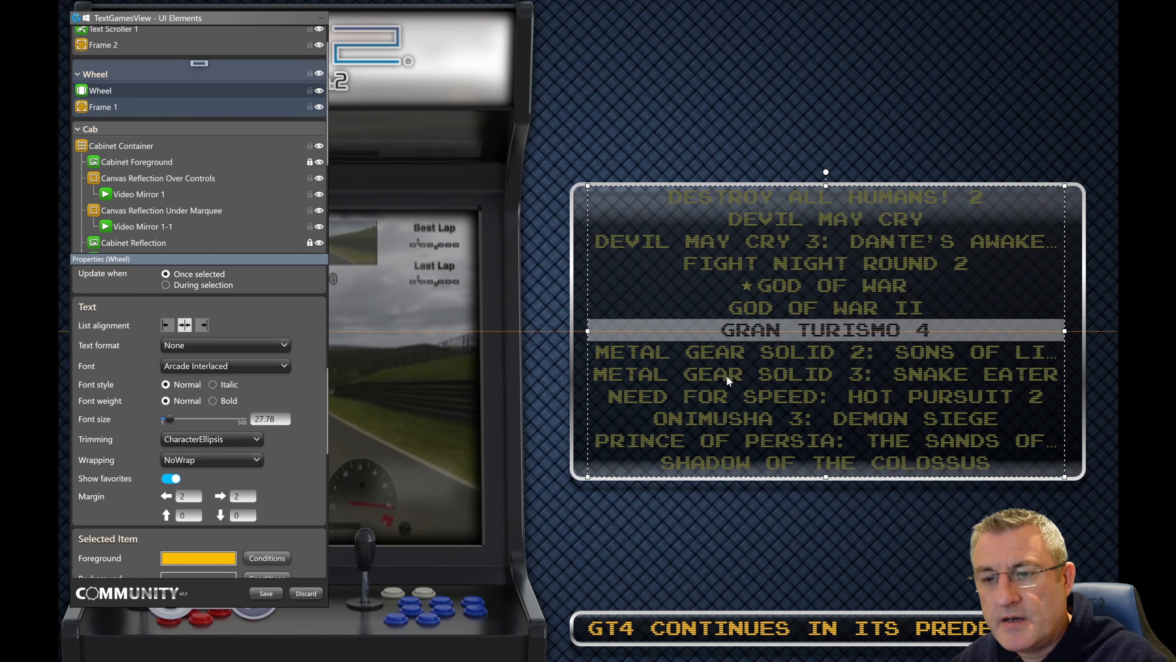
Step: Set the Wheel text's left and right margins to 10
{"action": "double_click", "coordinate": [189, 496]}
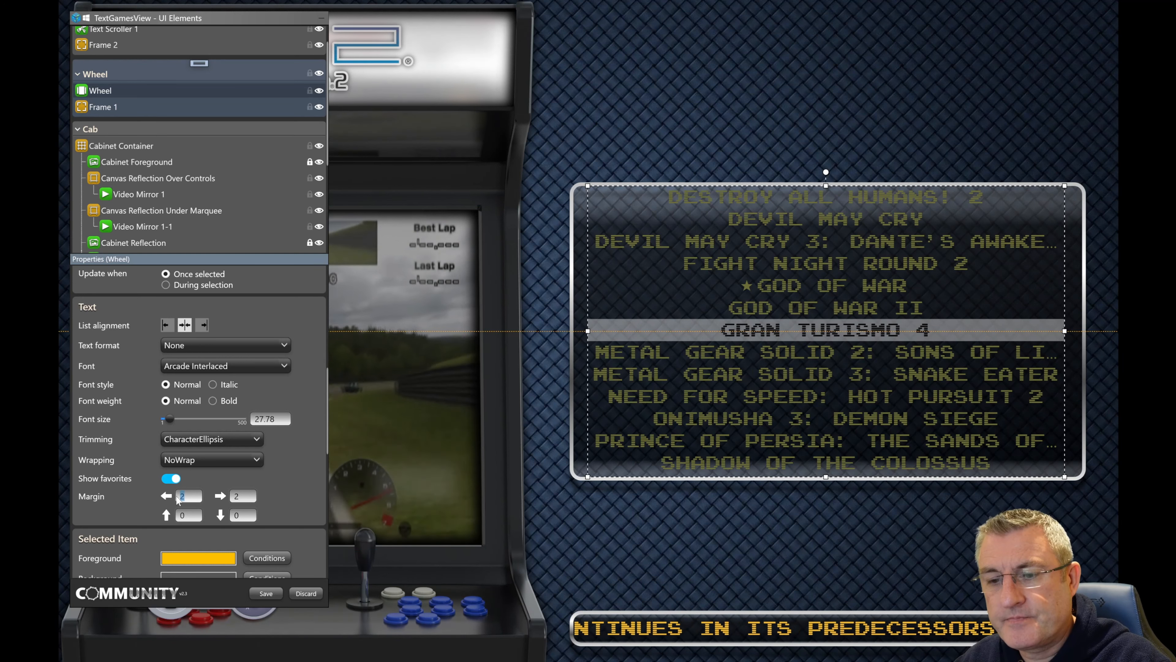
{"action": "type", "text": "10"}
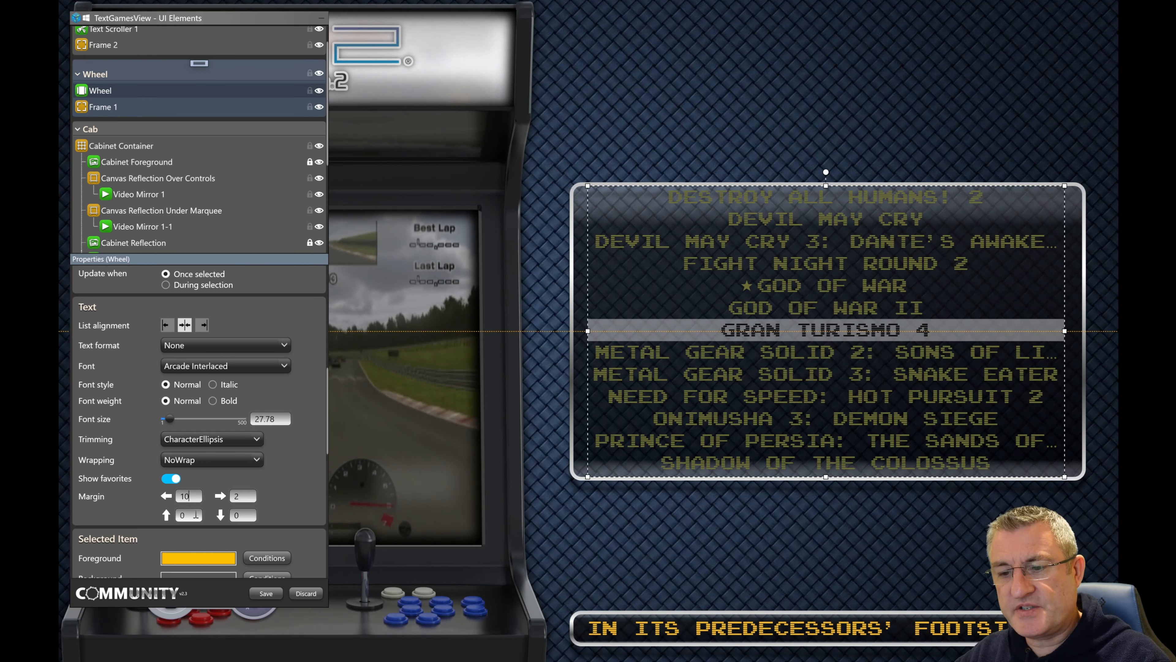
{"action": "key", "text": "Tab"}
{"action": "type", "text": "1"}
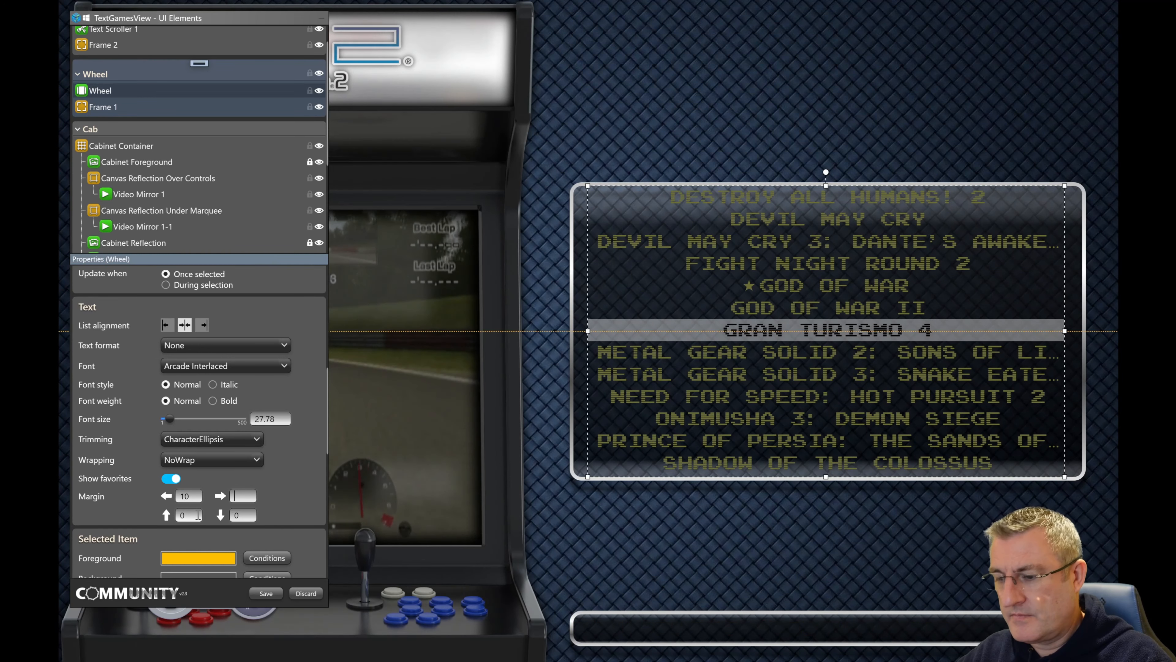
{"action": "type", "text": "0"}
{"action": "key", "text": "Return"}
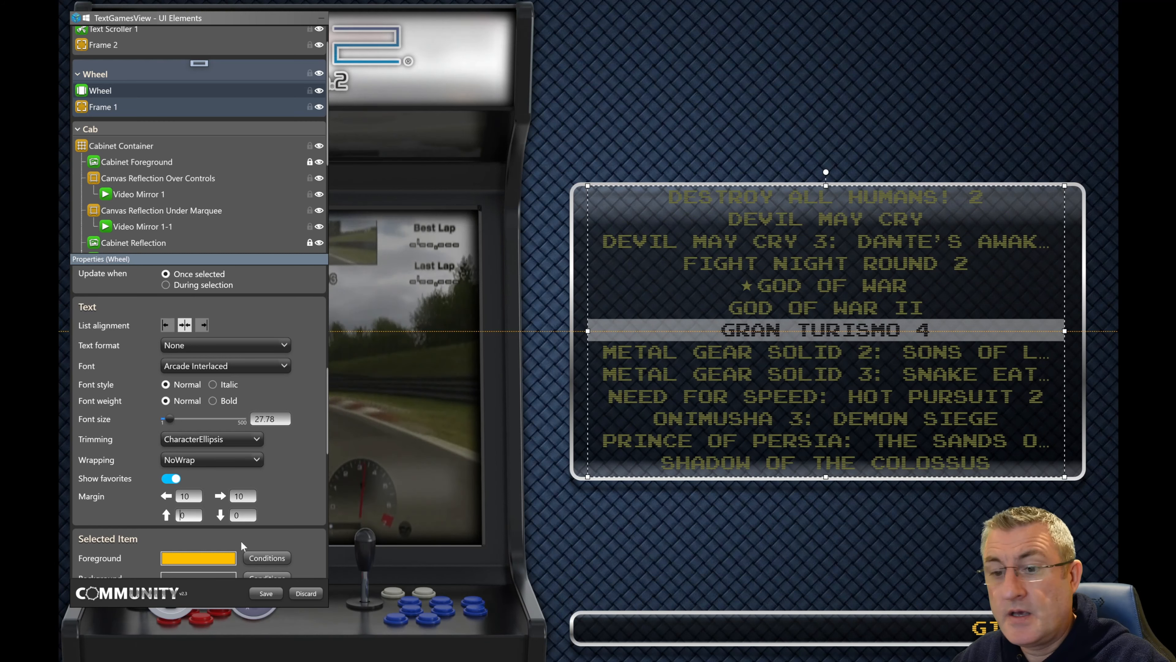
Step: Set the Wheel text's top and bottom margins to 10, and discard the TextGamesView edits
{"action": "left_click", "coordinate": [180, 519]}
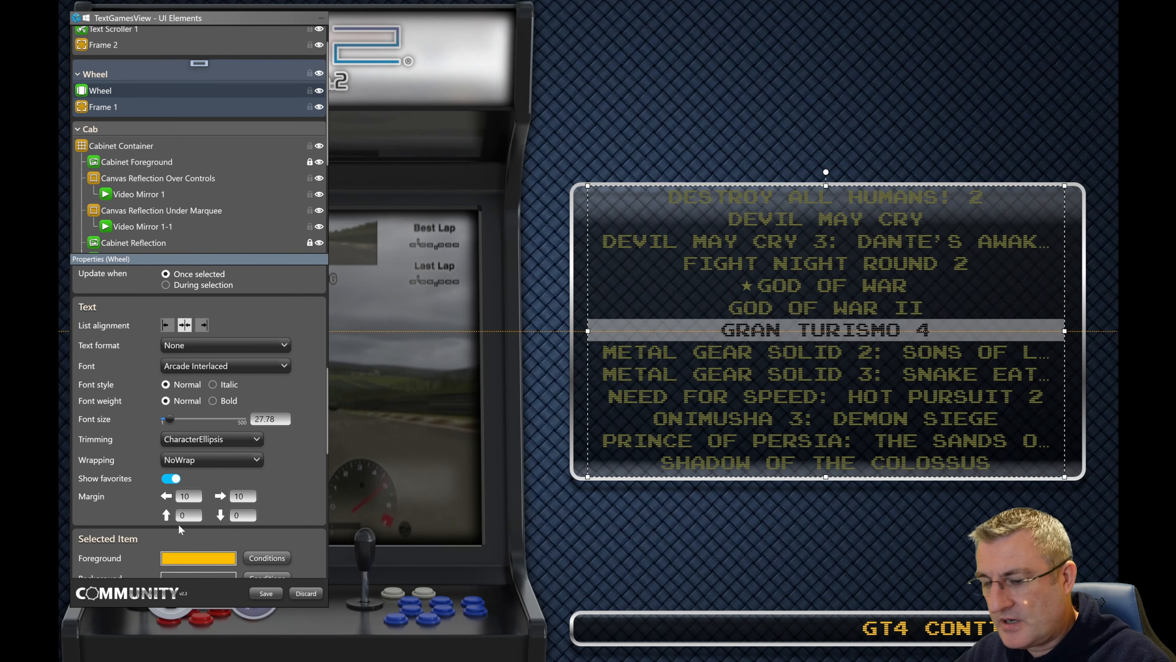
{"action": "key", "text": "BackSpace"}
{"action": "type", "text": "10"}
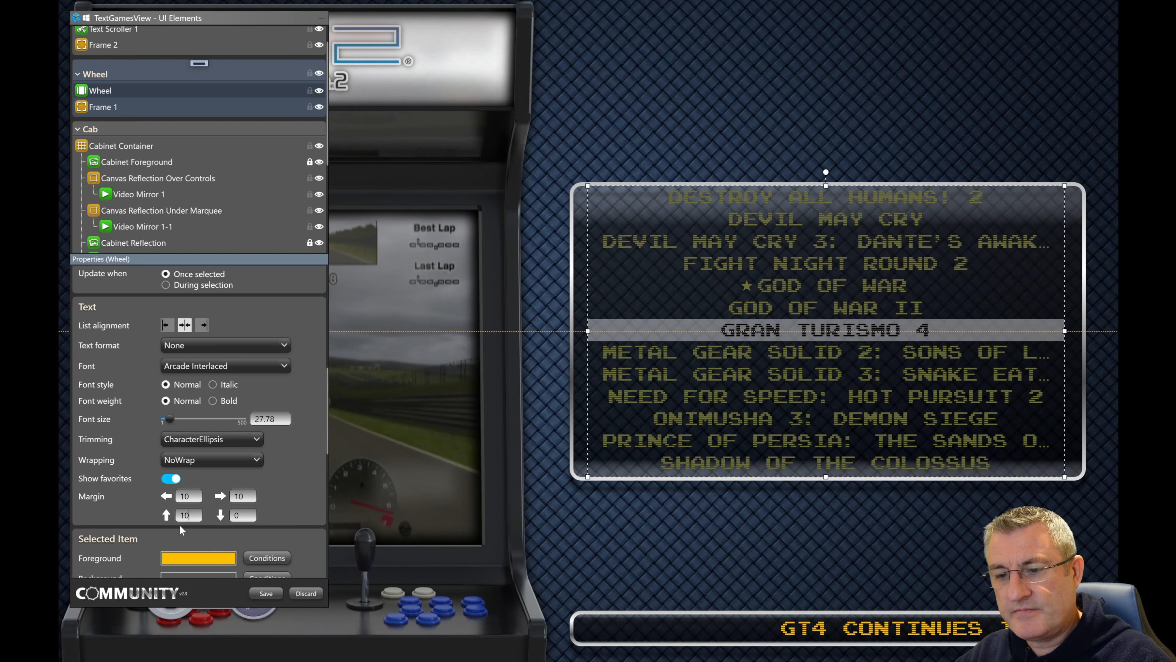
{"action": "key", "text": "Tab"}
{"action": "type", "text": "1"}
{"action": "key", "text": "Tab"}
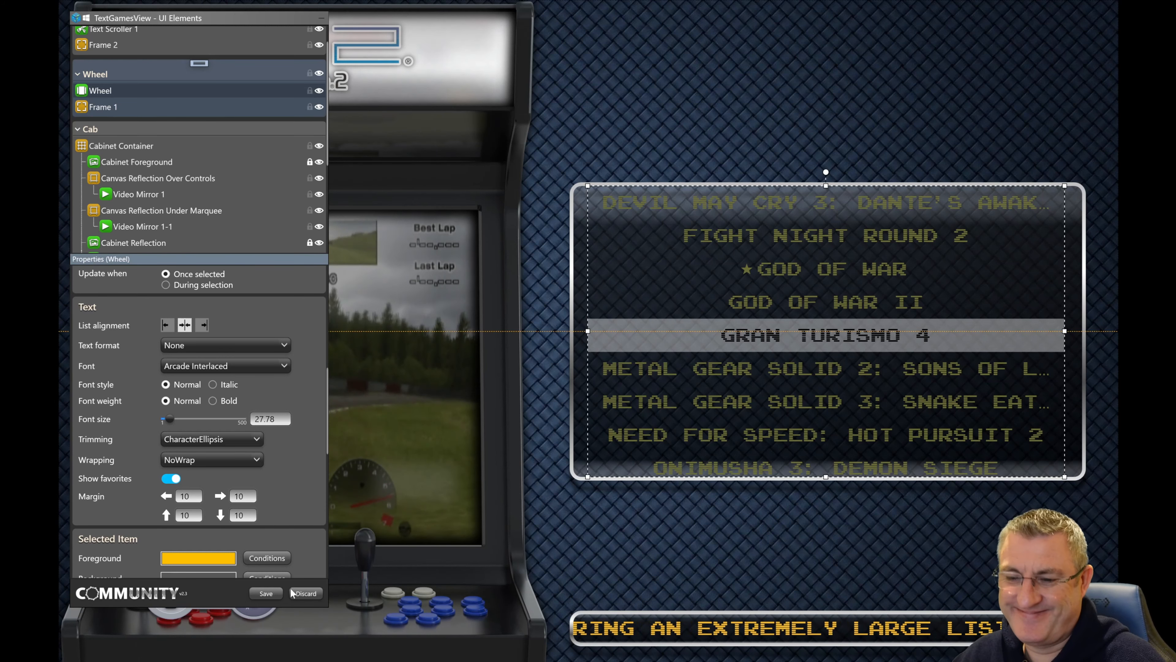
{"action": "left_click", "coordinate": [306, 593]}
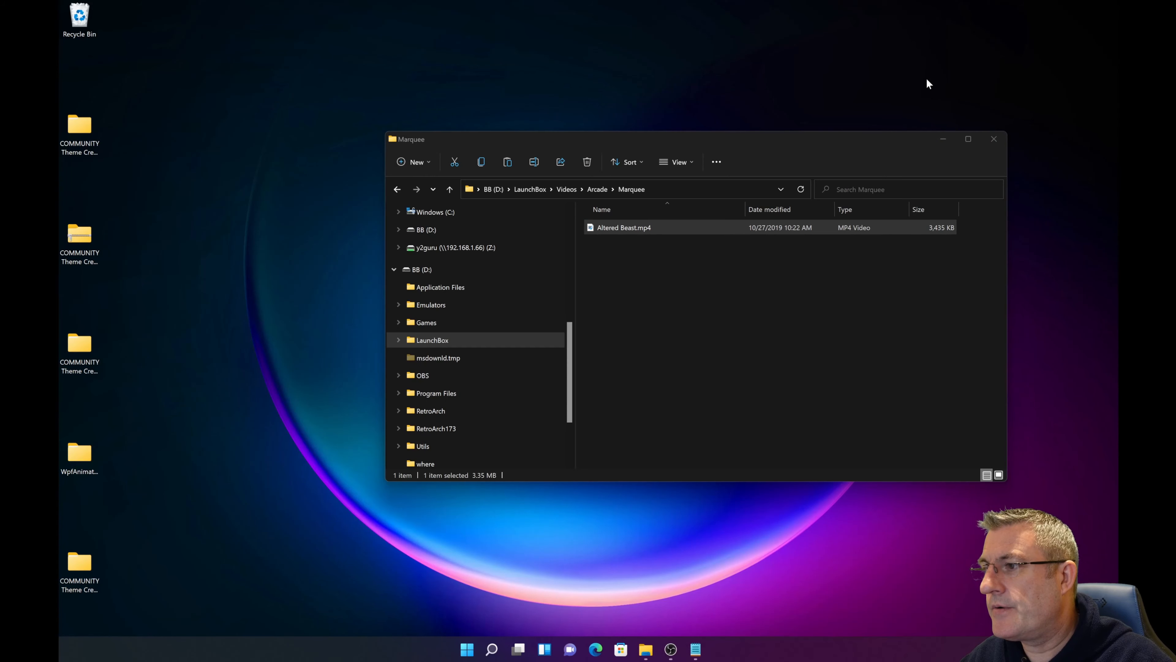
Step: Launch COMMUNITY Theme Creator from the desktop, look at its application menu, and return to the desktop
{"action": "left_click", "coordinate": [668, 228]}
{"action": "key", "text": "super"}
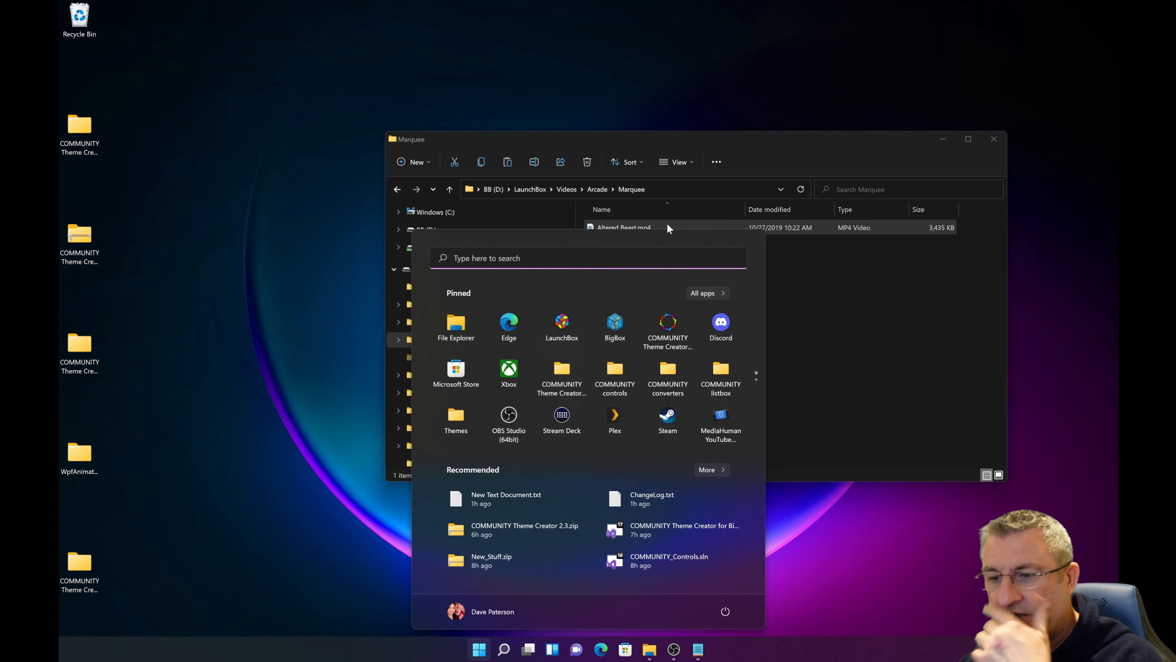
{"action": "left_click", "coordinate": [891, 527]}
{"action": "key", "text": "super"}
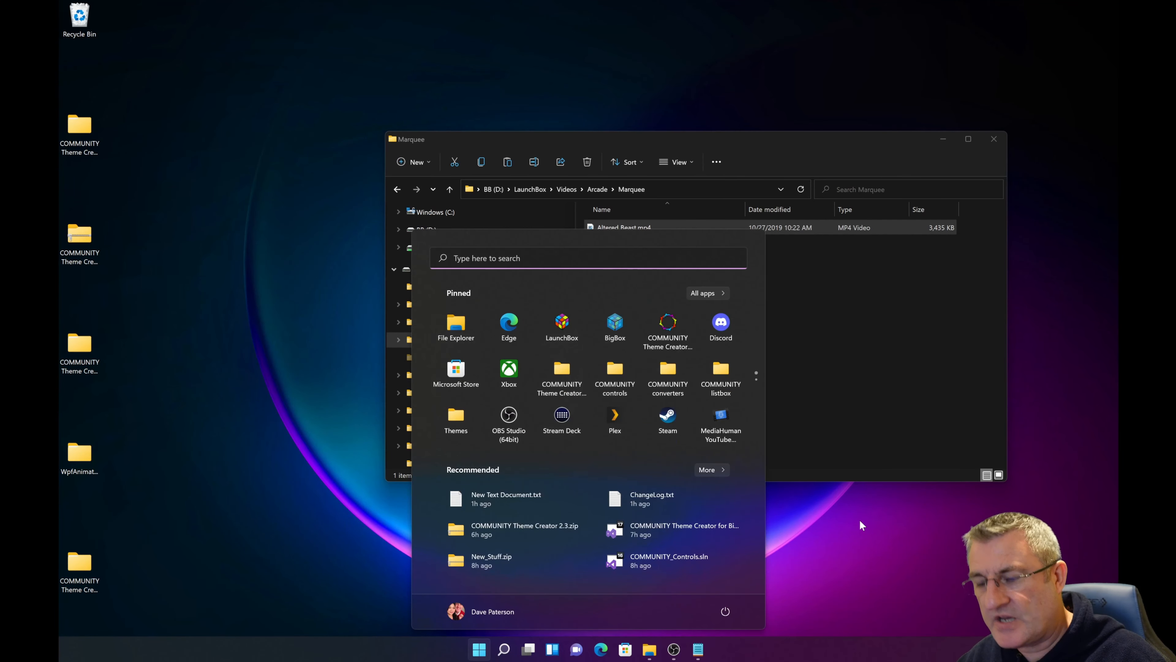
{"action": "left_click", "coordinate": [670, 328]}
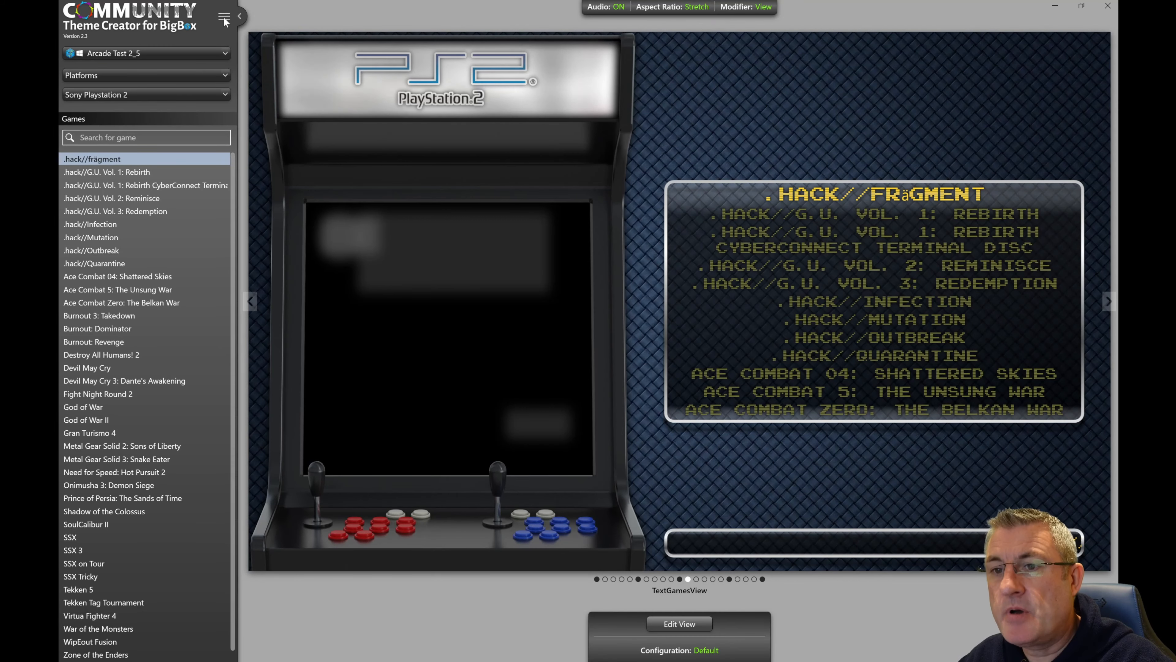
{"action": "left_click", "coordinate": [224, 16]}
{"action": "left_click", "coordinate": [241, 143]}
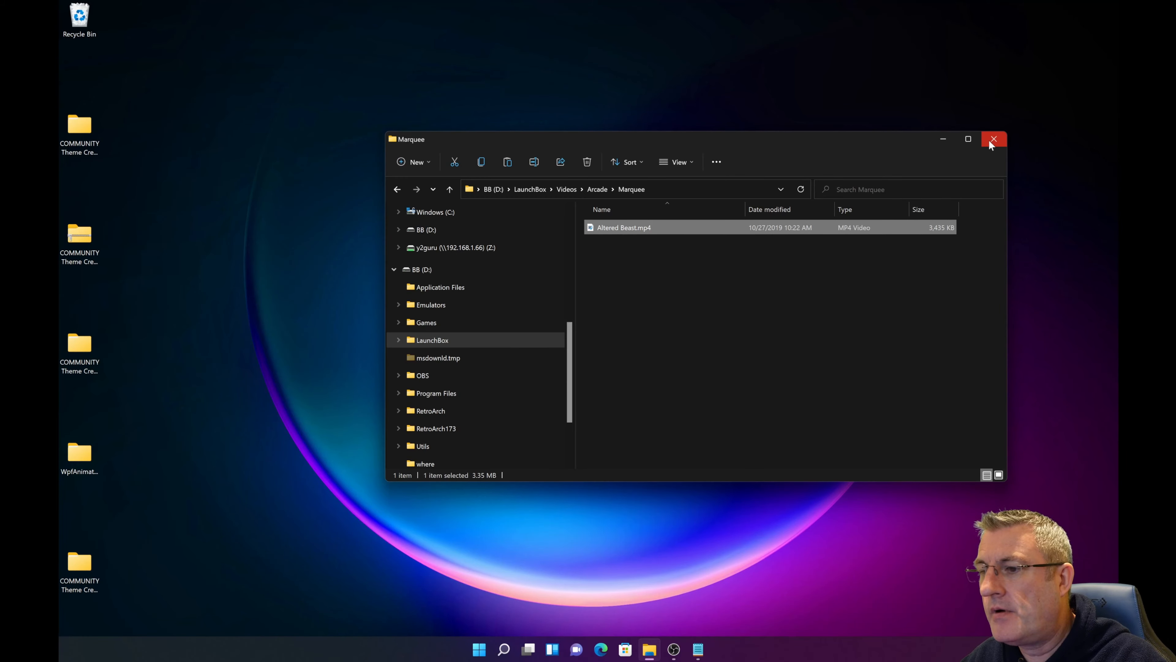
Step: Delete Altered Beast.mp4 from the LaunchBox Arcade Marquee videos folder and close the folder window
{"action": "left_click", "coordinate": [747, 292]}
{"action": "left_click", "coordinate": [713, 227]}
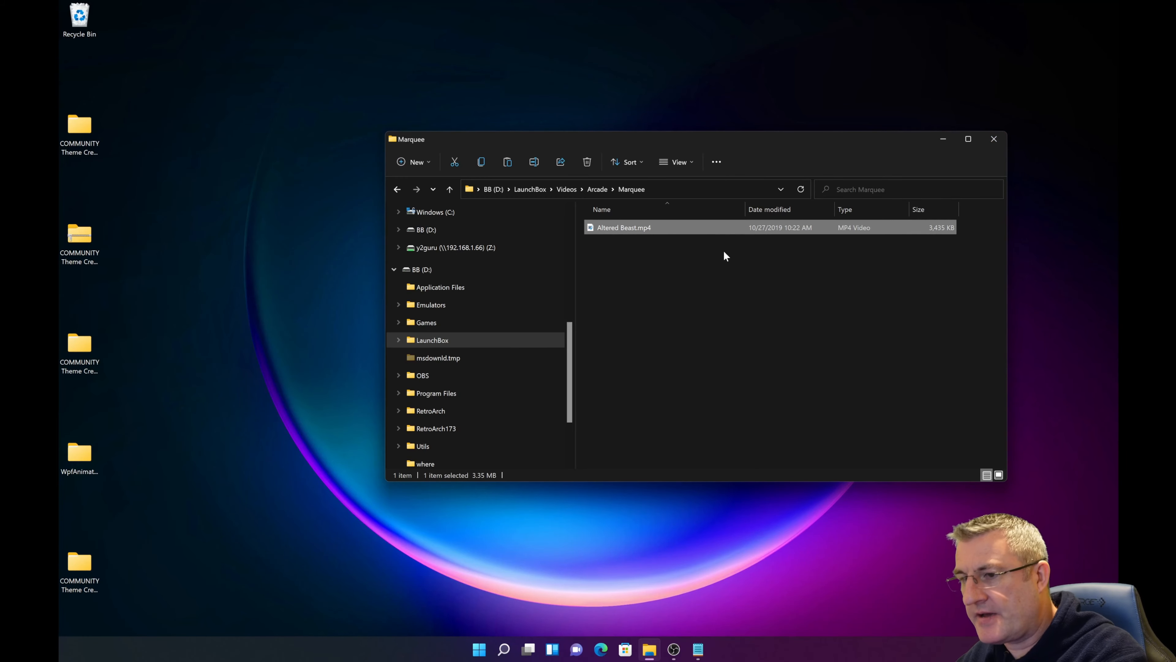
{"action": "key", "text": "Delete"}
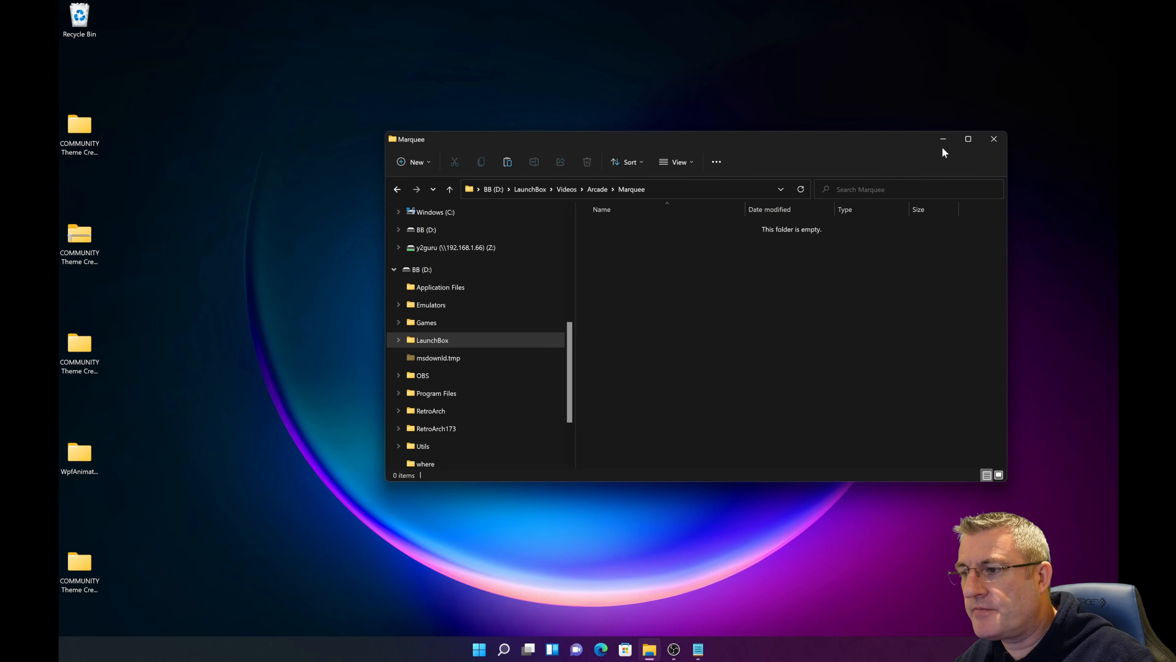
{"action": "left_click", "coordinate": [993, 138]}
Step: Open the Views folder of the Arcade Test 2_5 theme from the LaunchBox Themes folder
{"action": "left_click", "coordinate": [479, 649]}
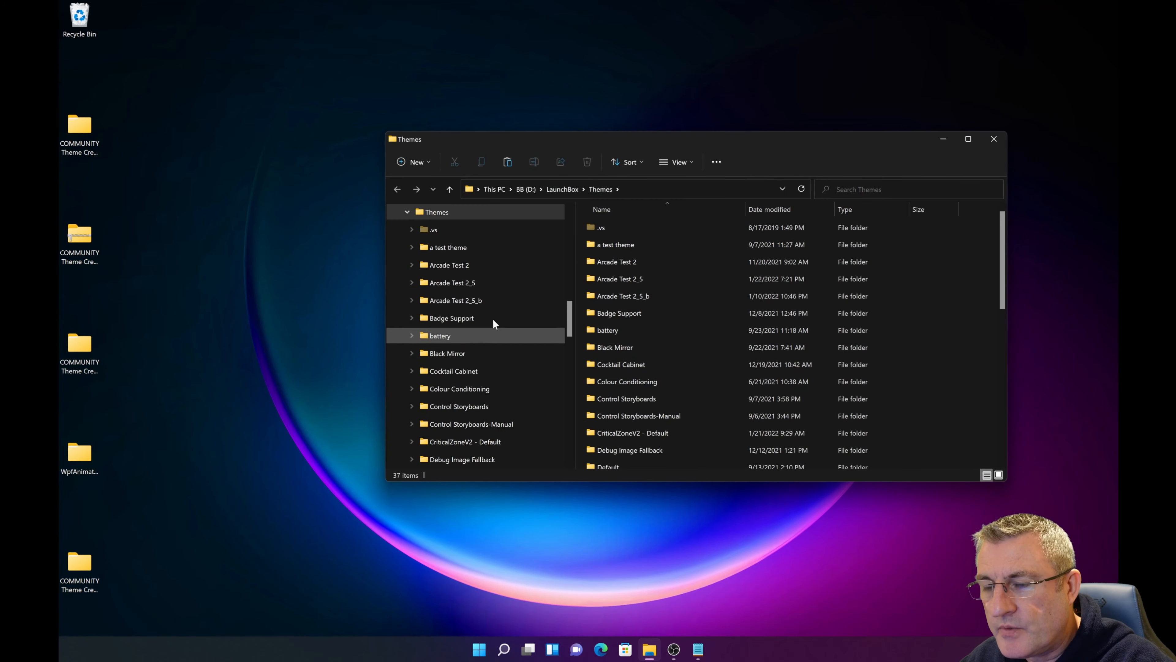
{"action": "scroll", "coordinate": [627, 365], "scroll_direction": "down", "scroll_amount": 8}
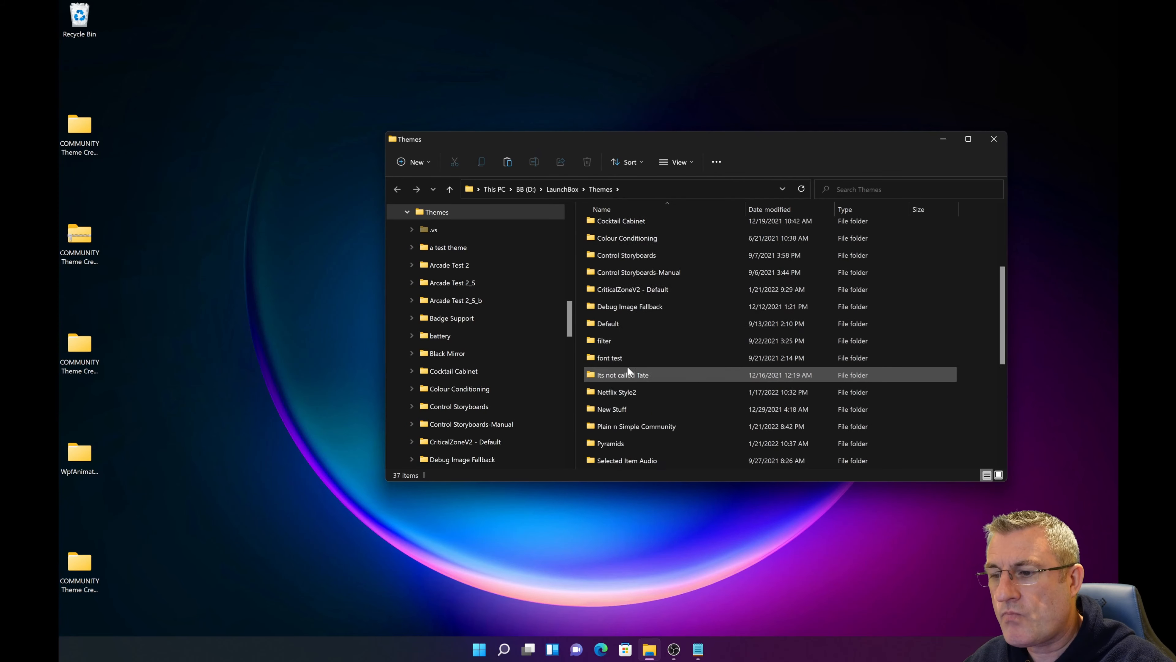
{"action": "scroll", "coordinate": [626, 368], "scroll_direction": "up", "scroll_amount": 8}
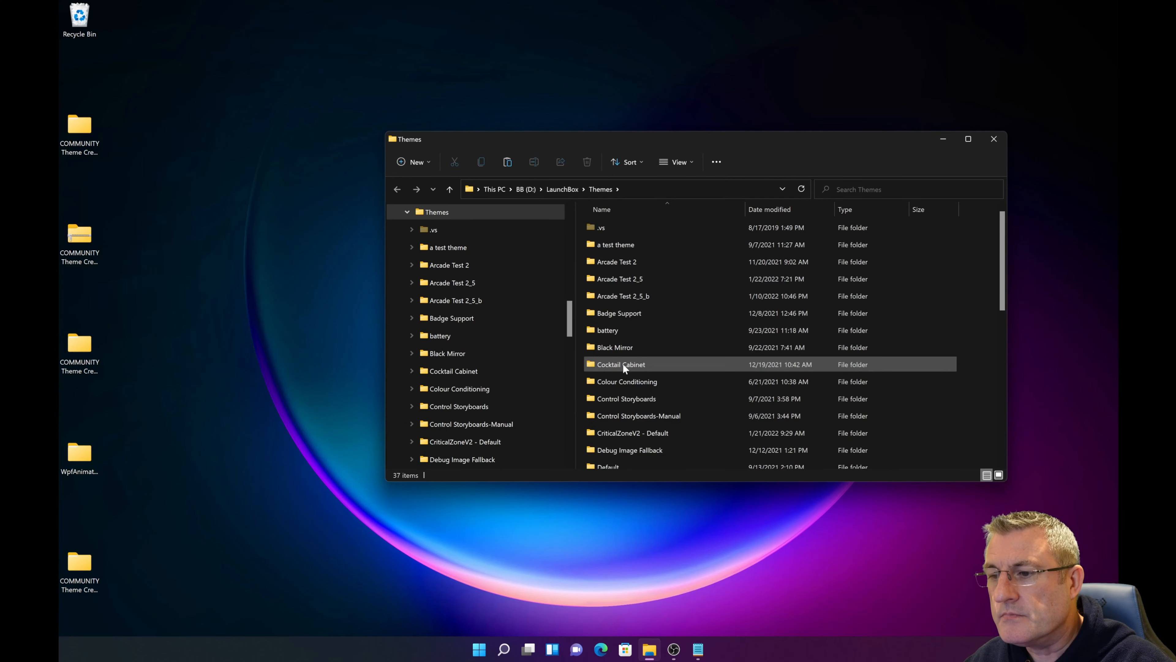
{"action": "double_click", "coordinate": [663, 278]}
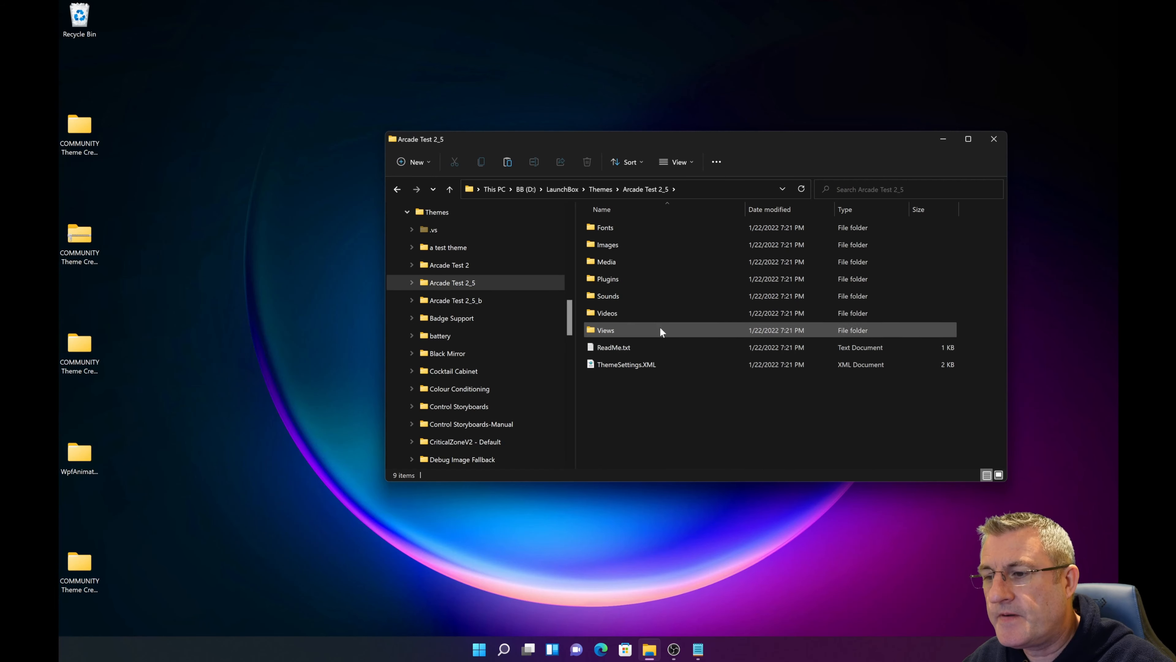
{"action": "left_click", "coordinate": [631, 330]}
{"action": "double_click", "coordinate": [631, 330]}
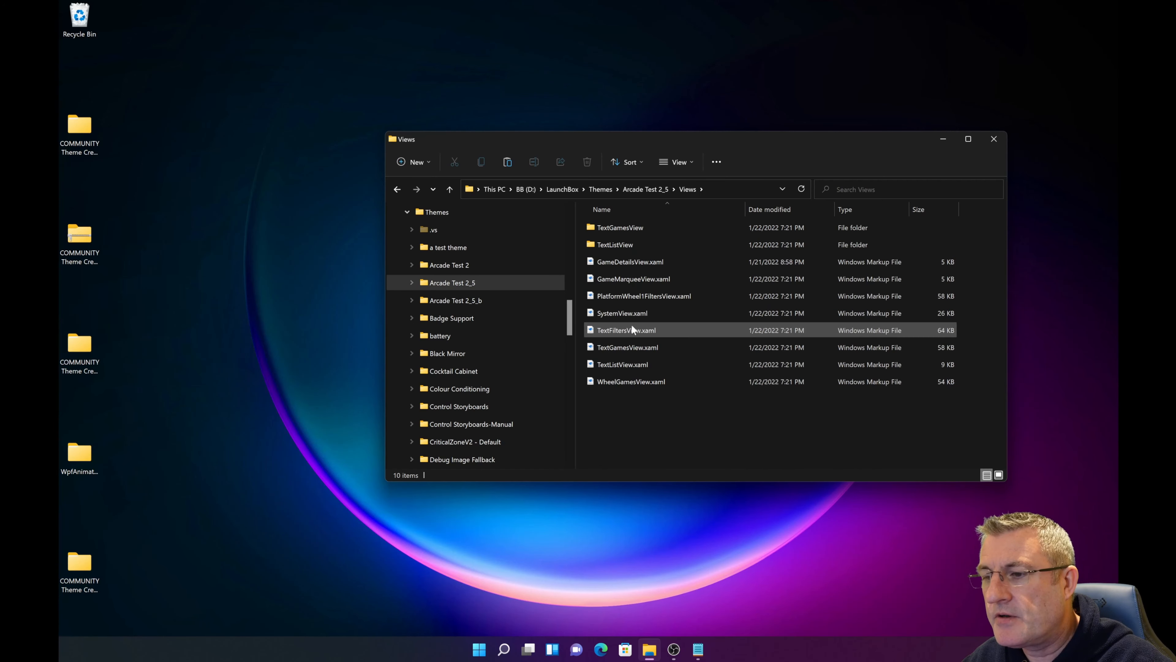
Step: Open SystemView.xaml from the Views folder in Notepad++
{"action": "right_click", "coordinate": [632, 313]}
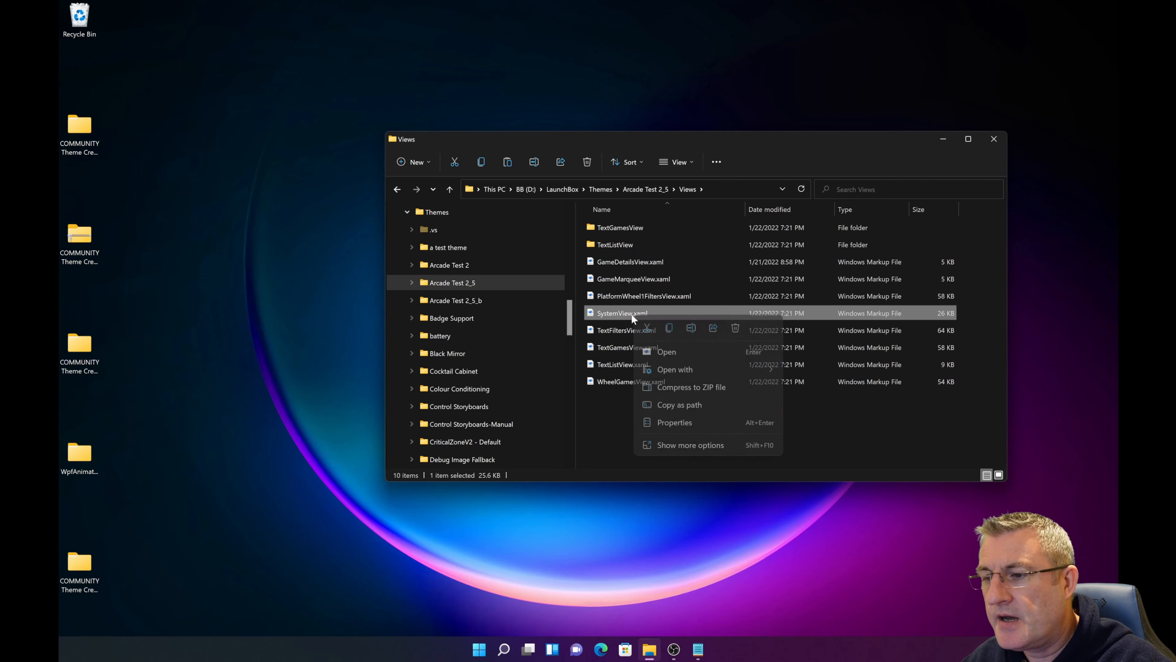
{"action": "mouse_move", "coordinate": [672, 369]}
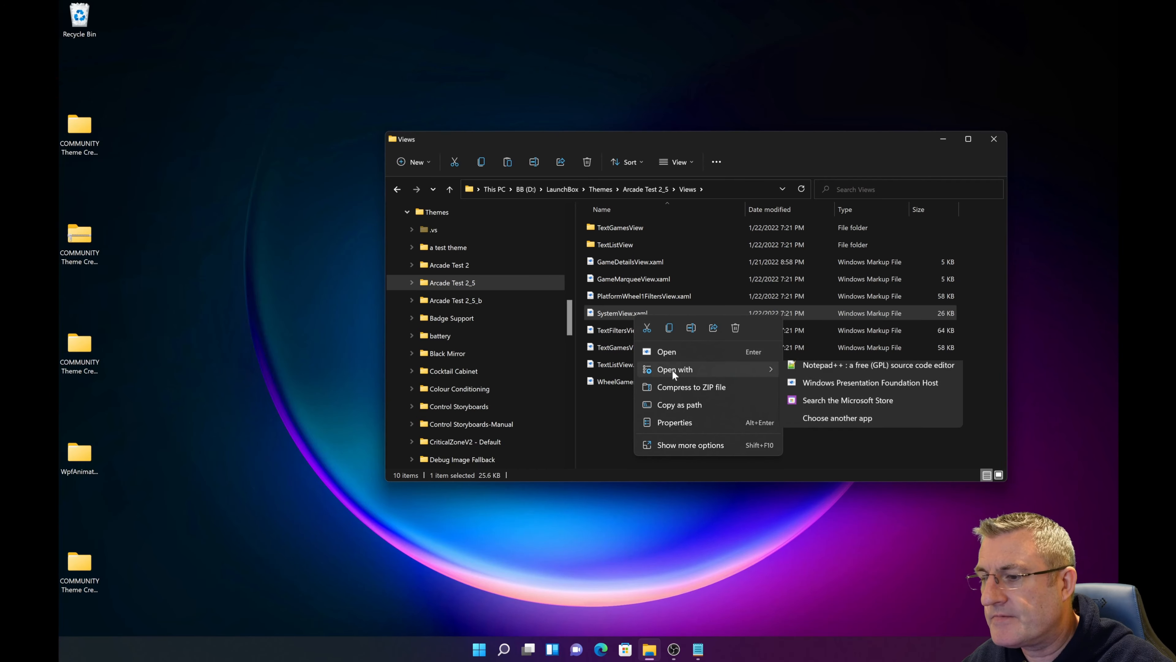
{"action": "left_click", "coordinate": [801, 371]}
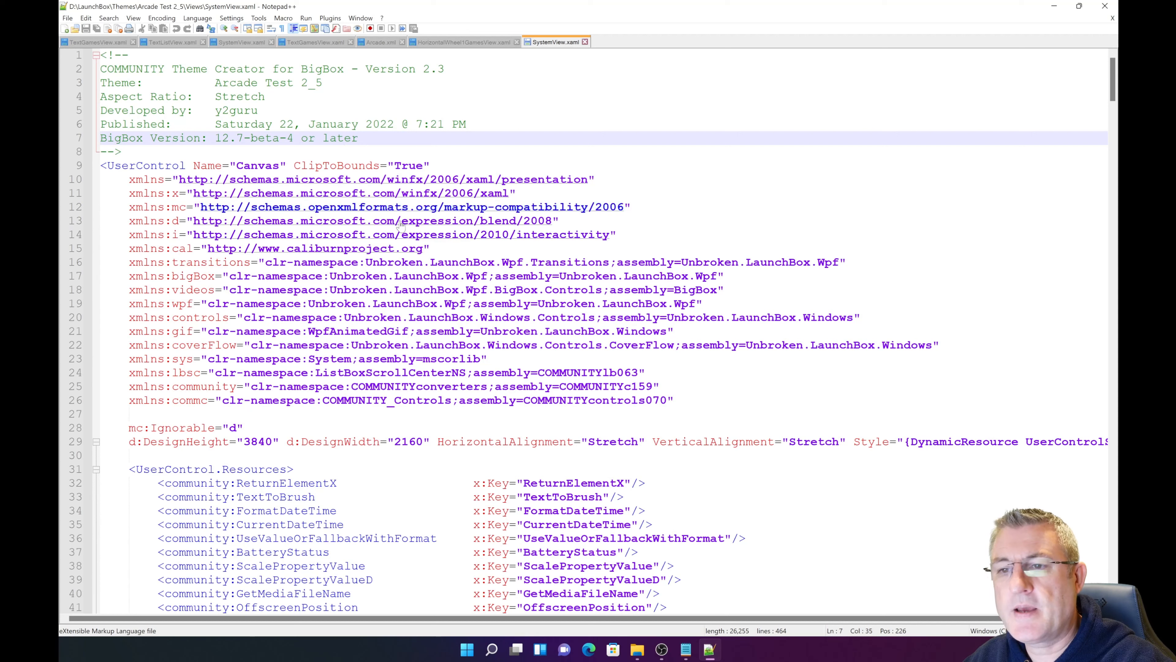
Step: Highlight the BigBox Version line in SystemView.xaml's header comment for review, and close Notepad++ and the Views folder
{"action": "left_click_drag", "start_coordinate": [371, 138], "coordinate": [100, 139]}
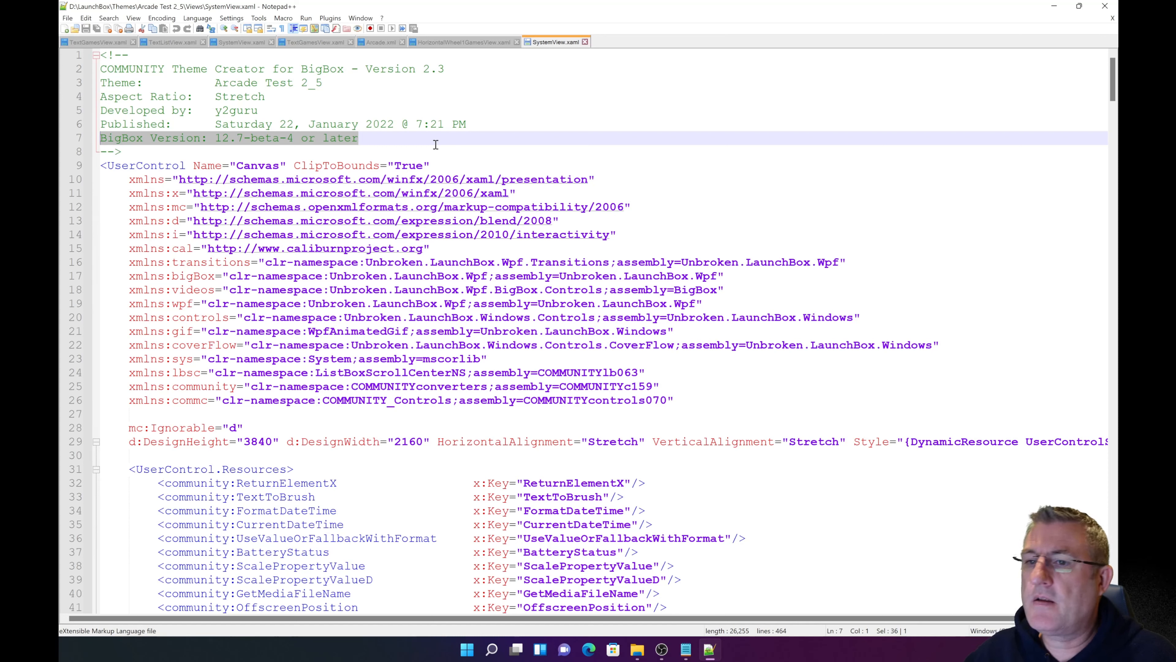
{"action": "left_click_drag", "start_coordinate": [377, 138], "coordinate": [99, 139]}
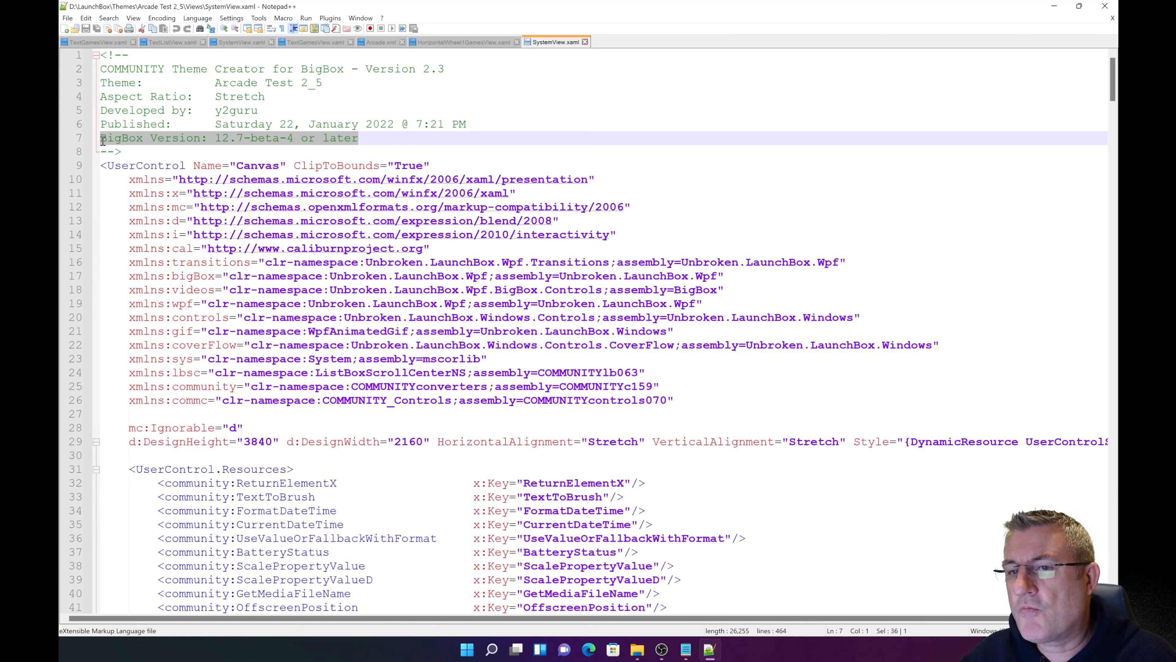
{"action": "left_click", "coordinate": [204, 151]}
{"action": "left_click_drag", "start_coordinate": [363, 138], "coordinate": [214, 138]}
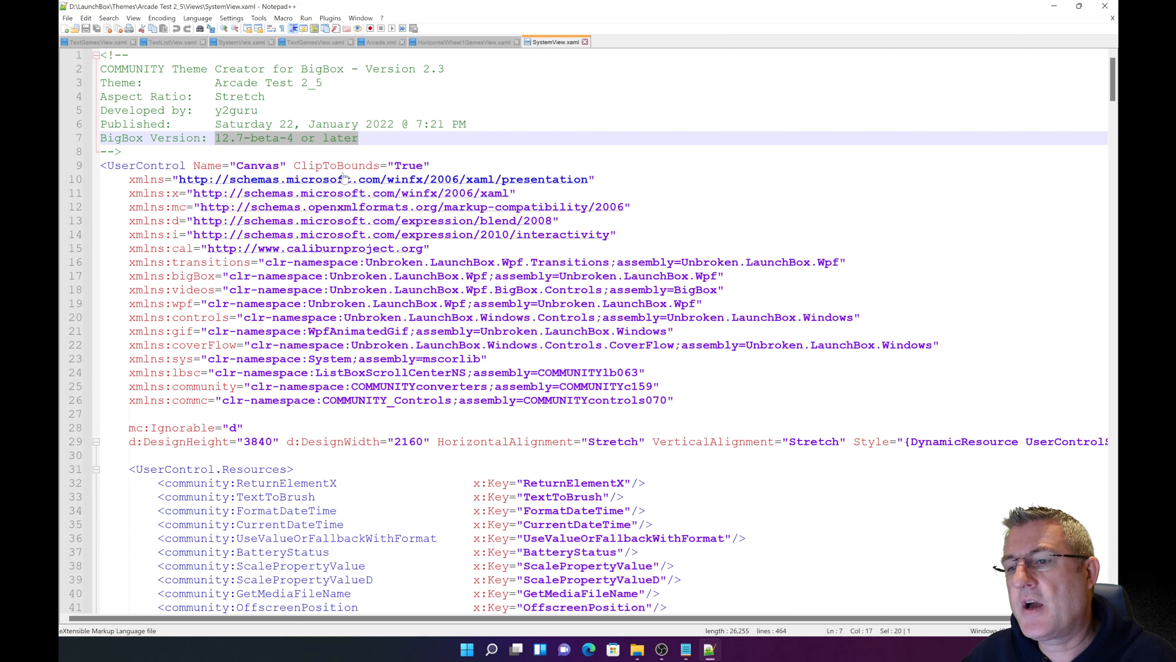
{"action": "left_click_drag", "start_coordinate": [361, 138], "coordinate": [99, 139]}
{"action": "left_click", "coordinate": [364, 135]}
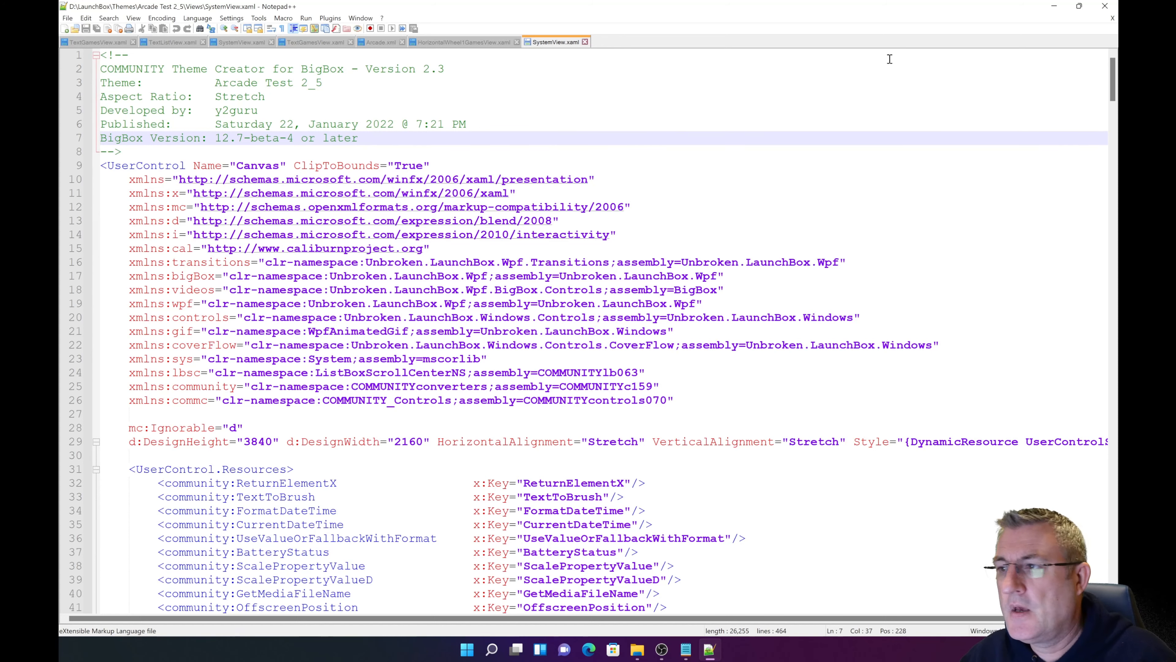
{"action": "left_click", "coordinate": [1105, 6]}
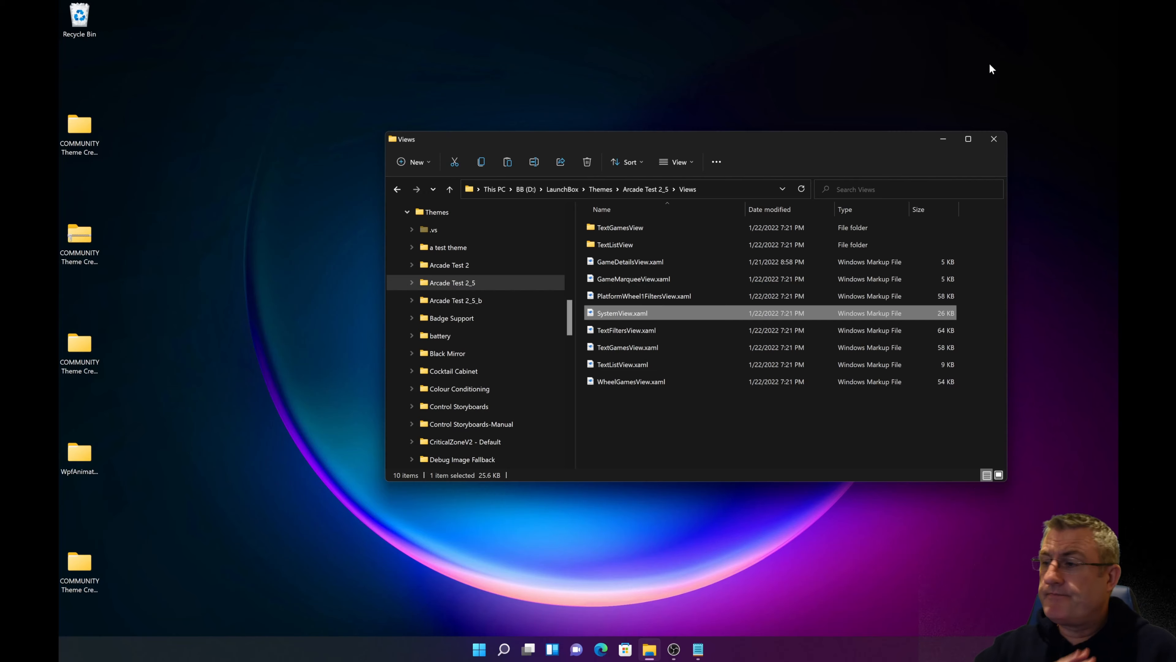
{"action": "left_click", "coordinate": [994, 140]}
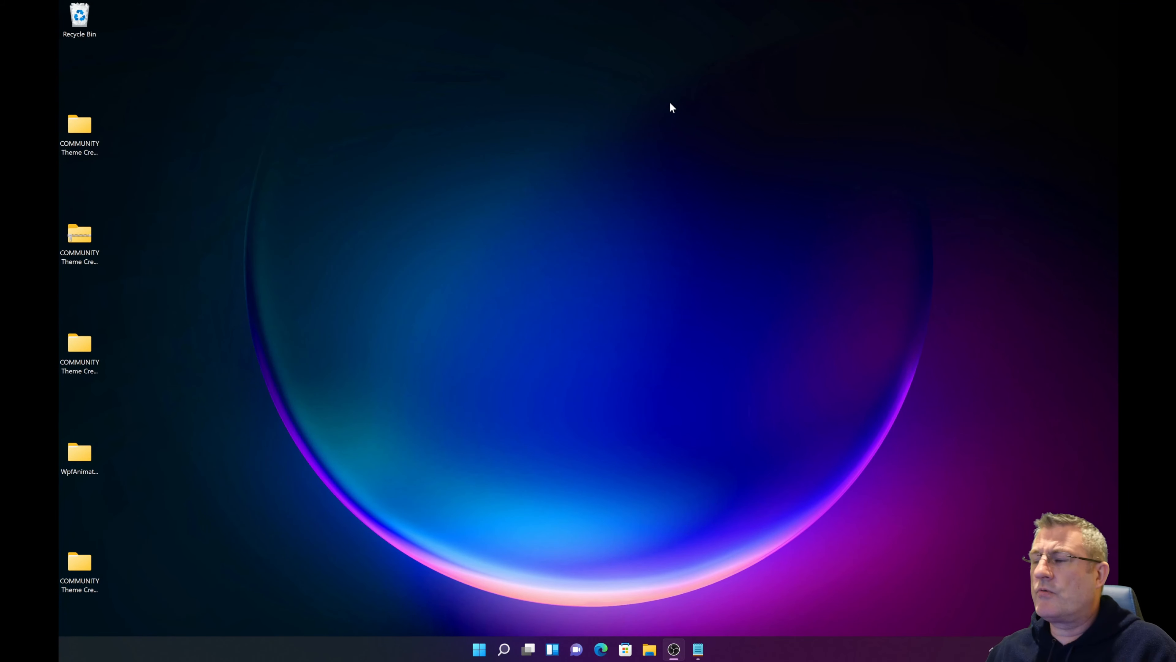